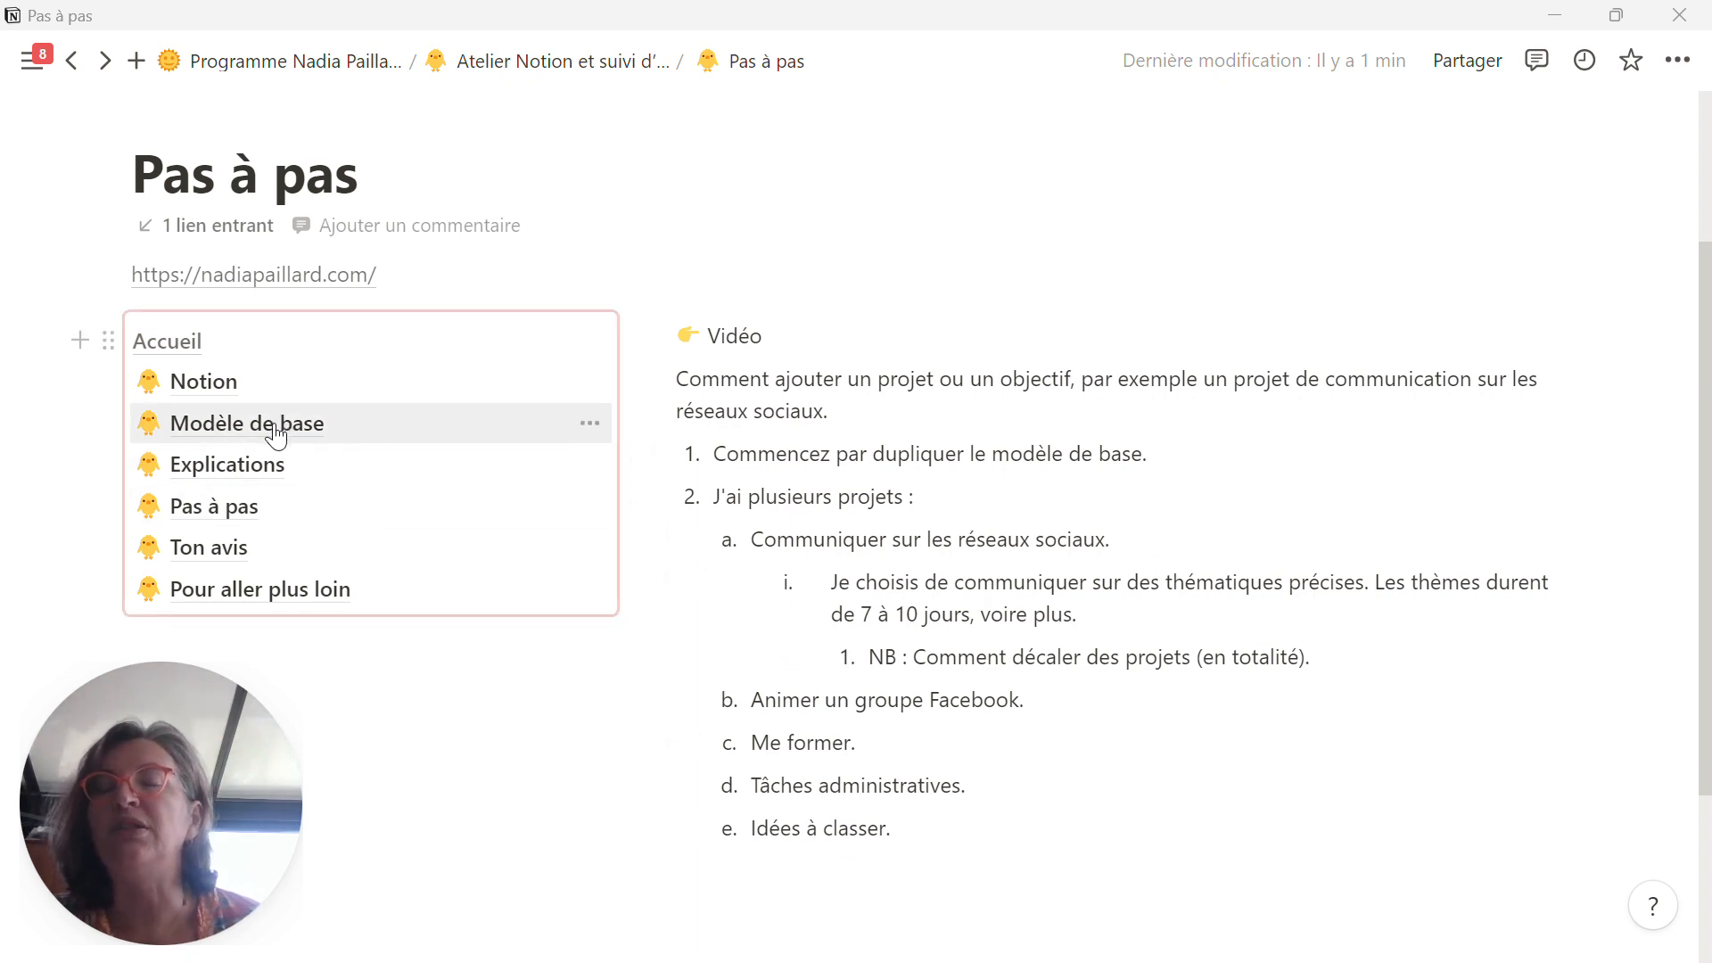
Step: Open the Modèle de base page and duplicate its Modèle de Tableau de bord subpage
left_click(276, 434)
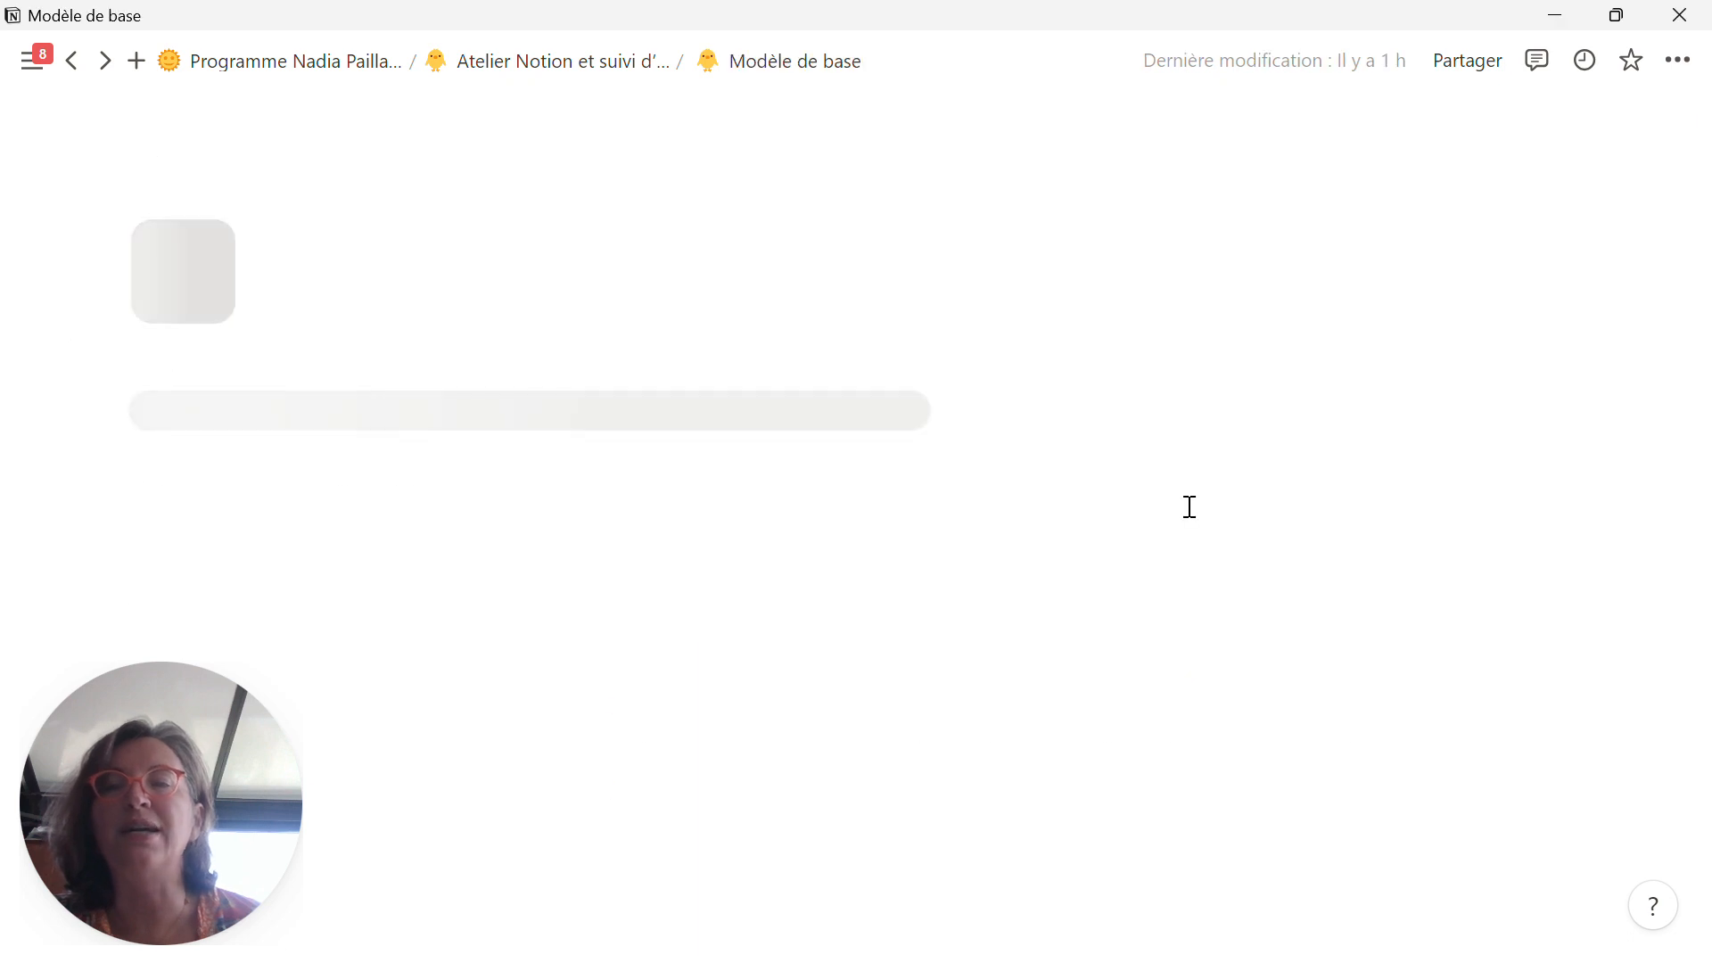
scroll(678, 789, "down", 2)
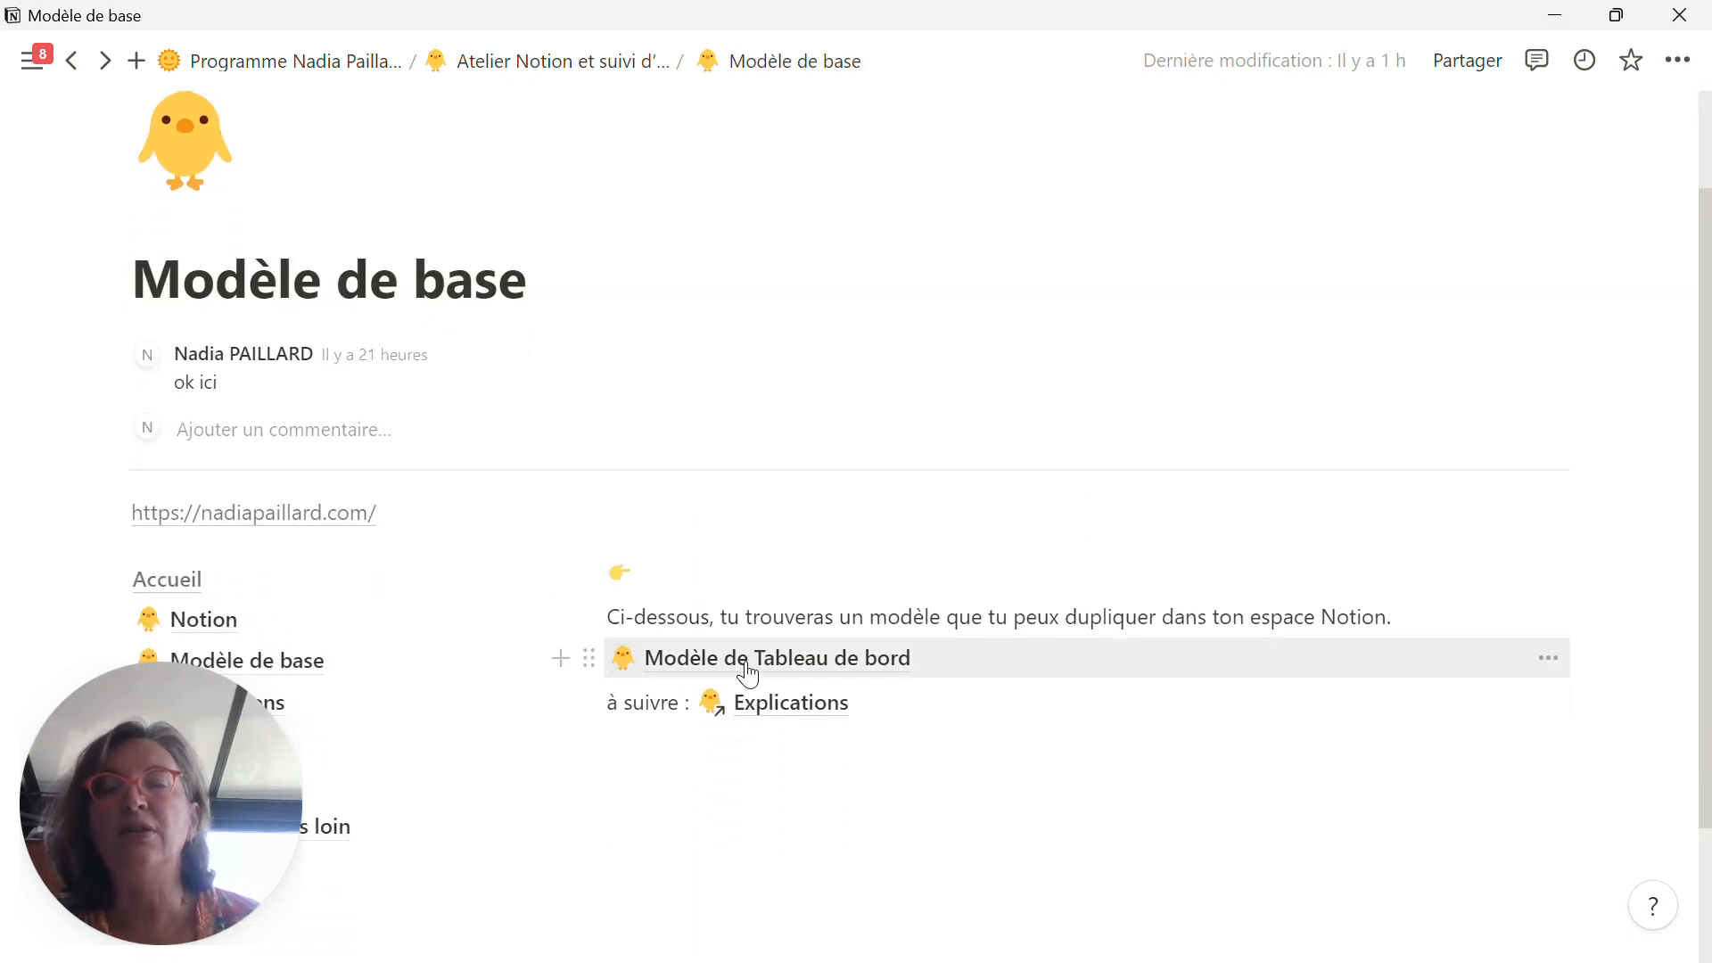
scroll(747, 675, "down", 2)
left_click(589, 526)
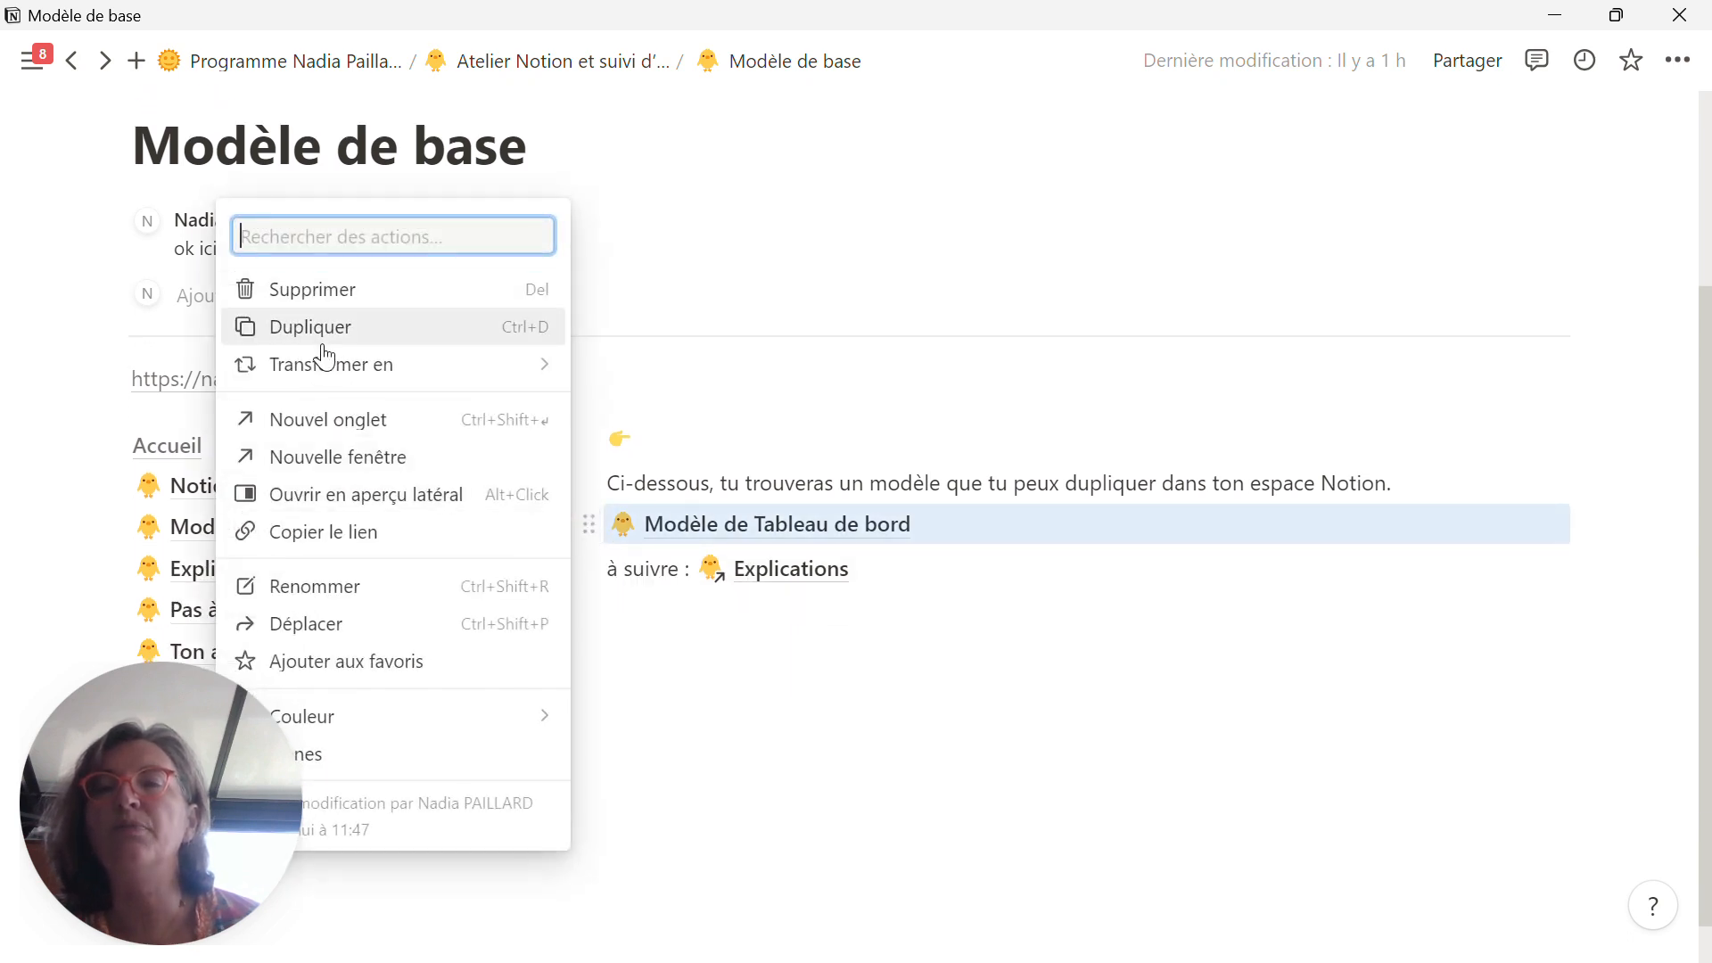
left_click(324, 344)
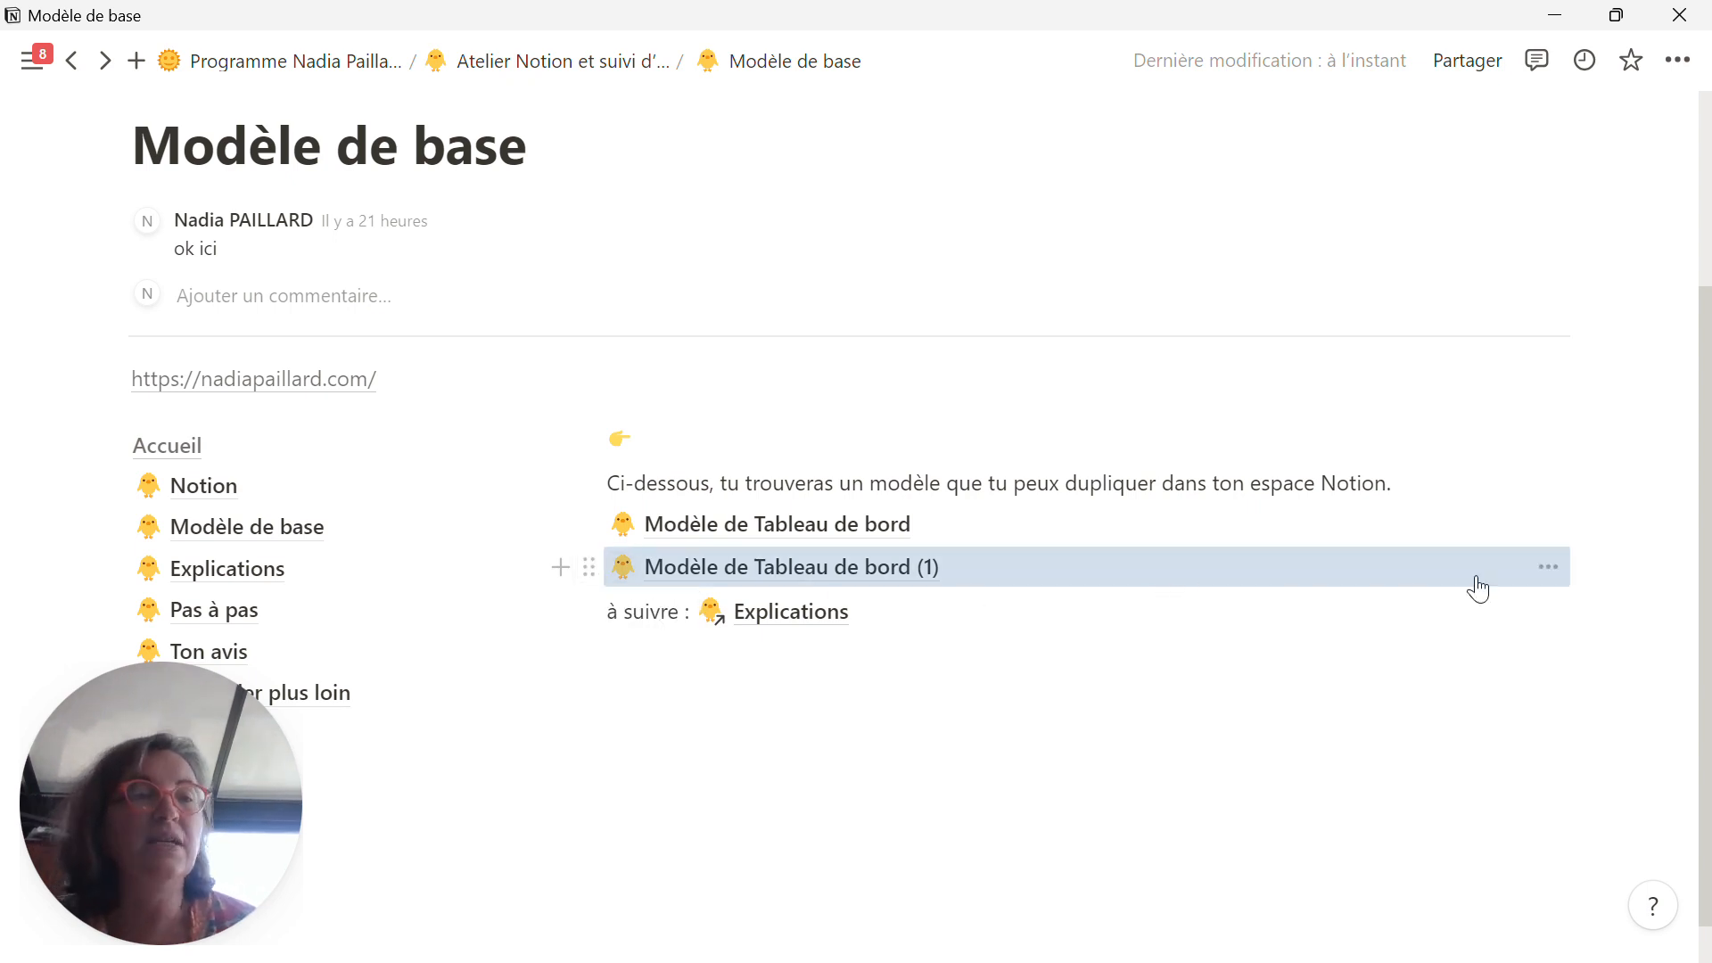
left_click(1549, 569)
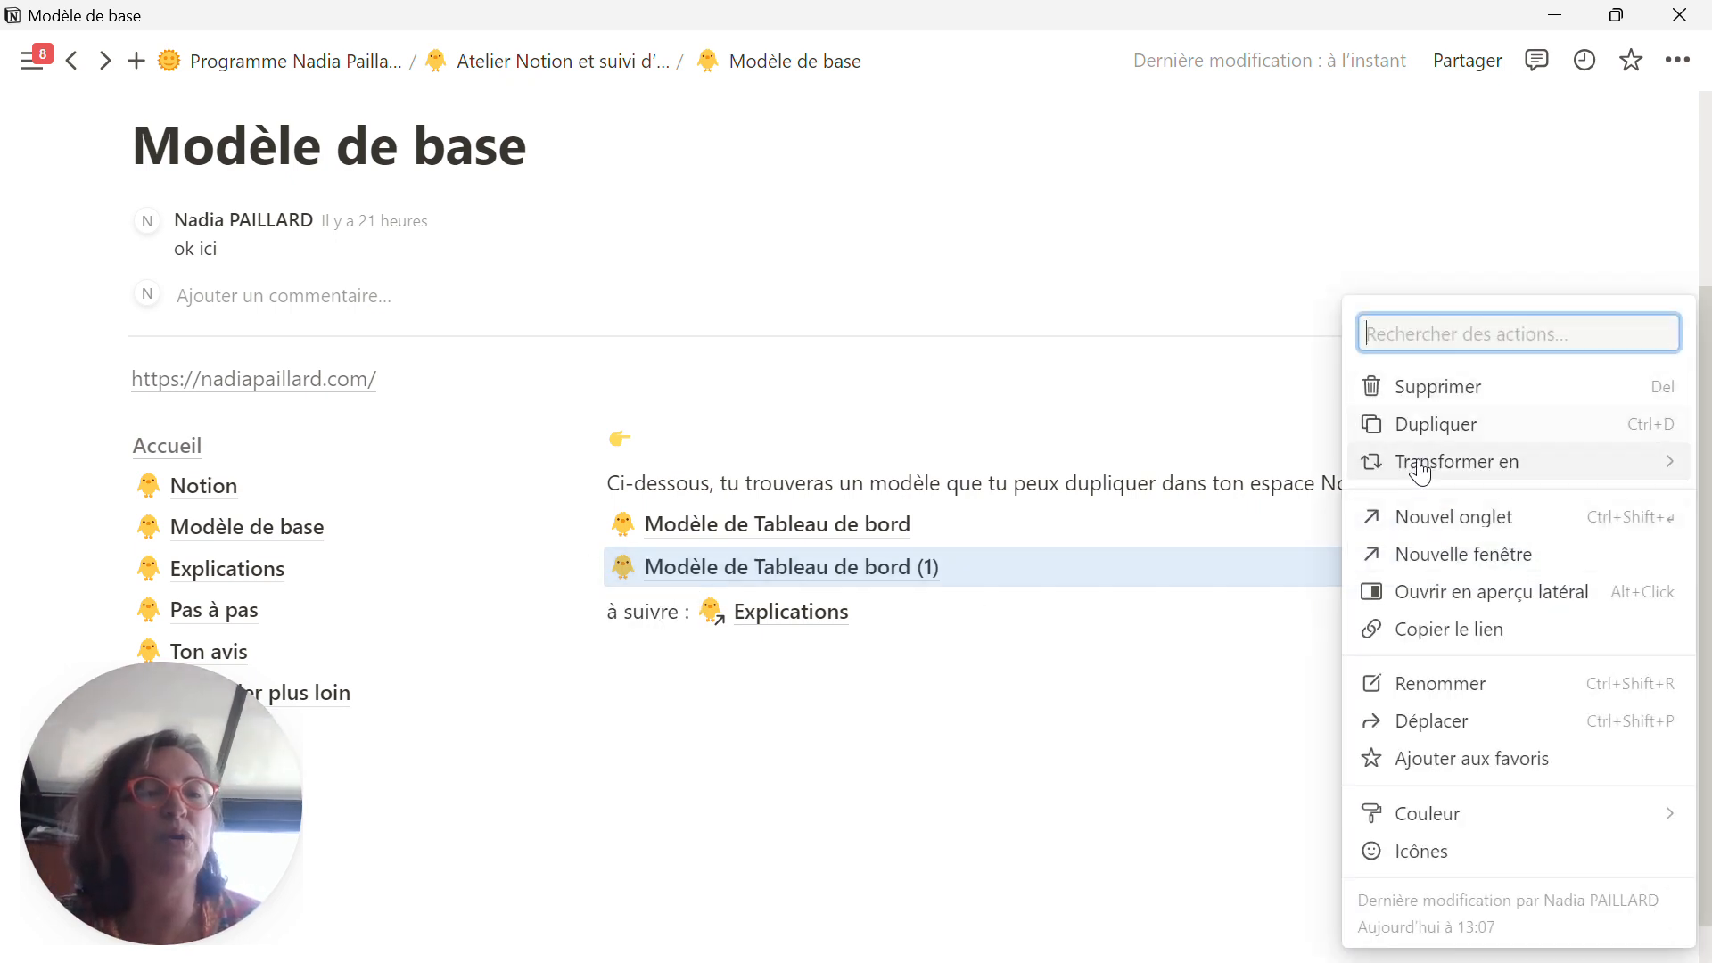
left_click(1451, 733)
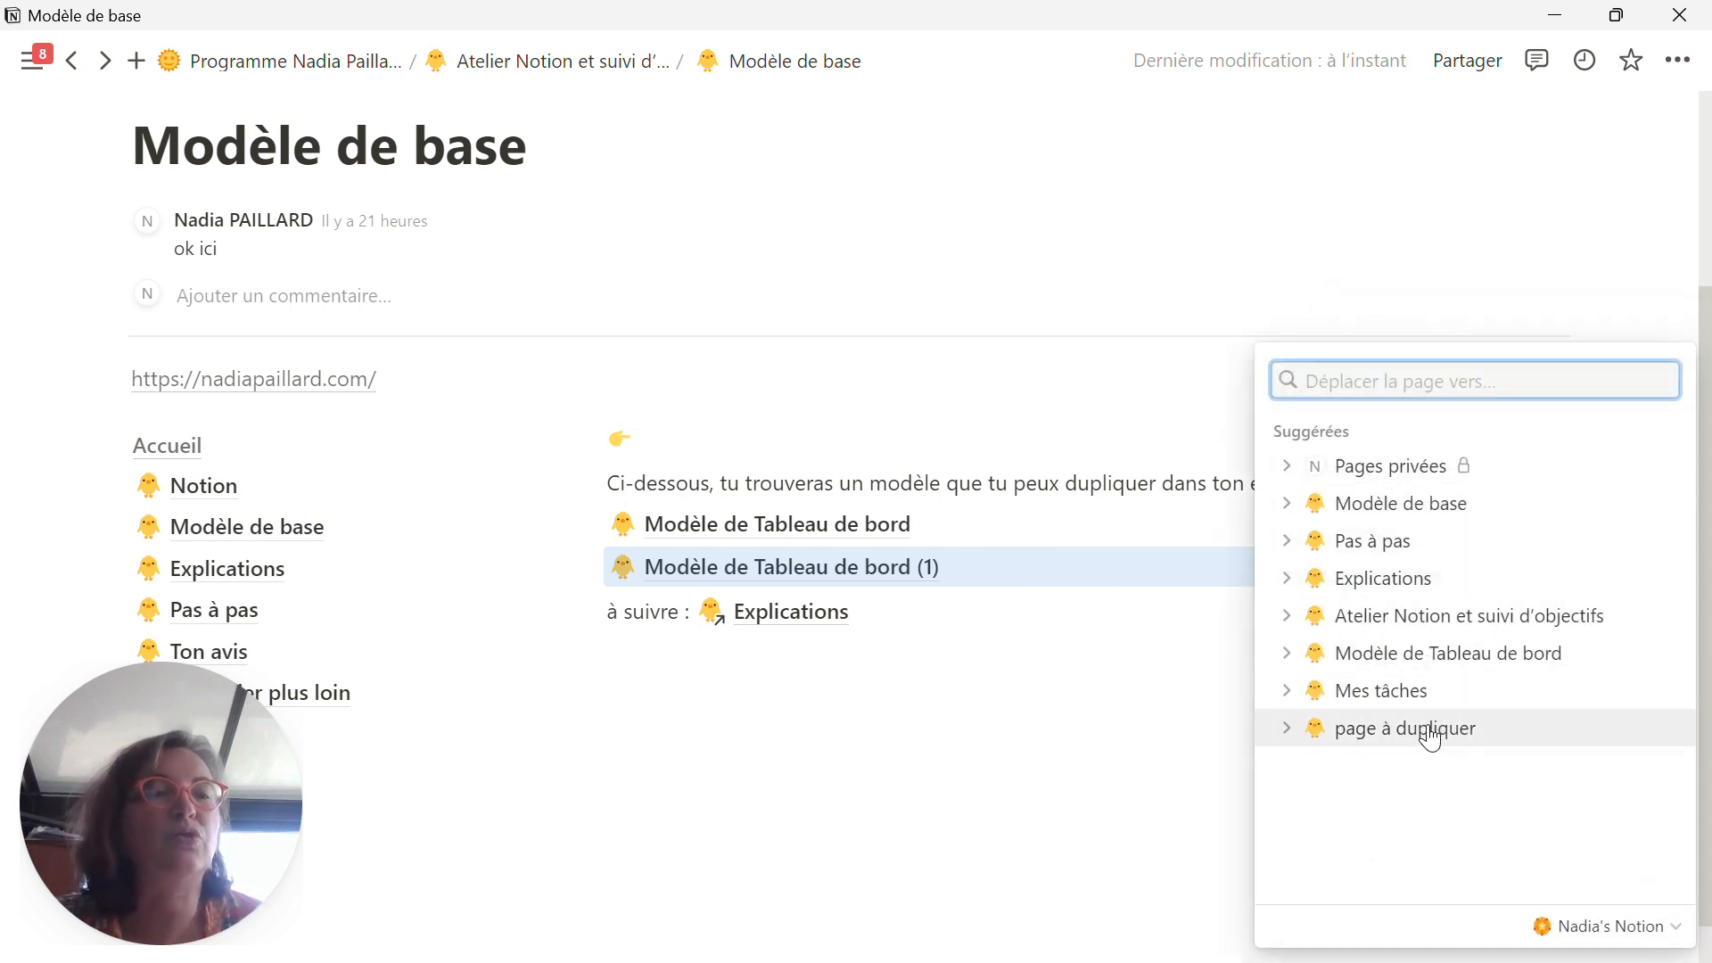
left_click(1289, 472)
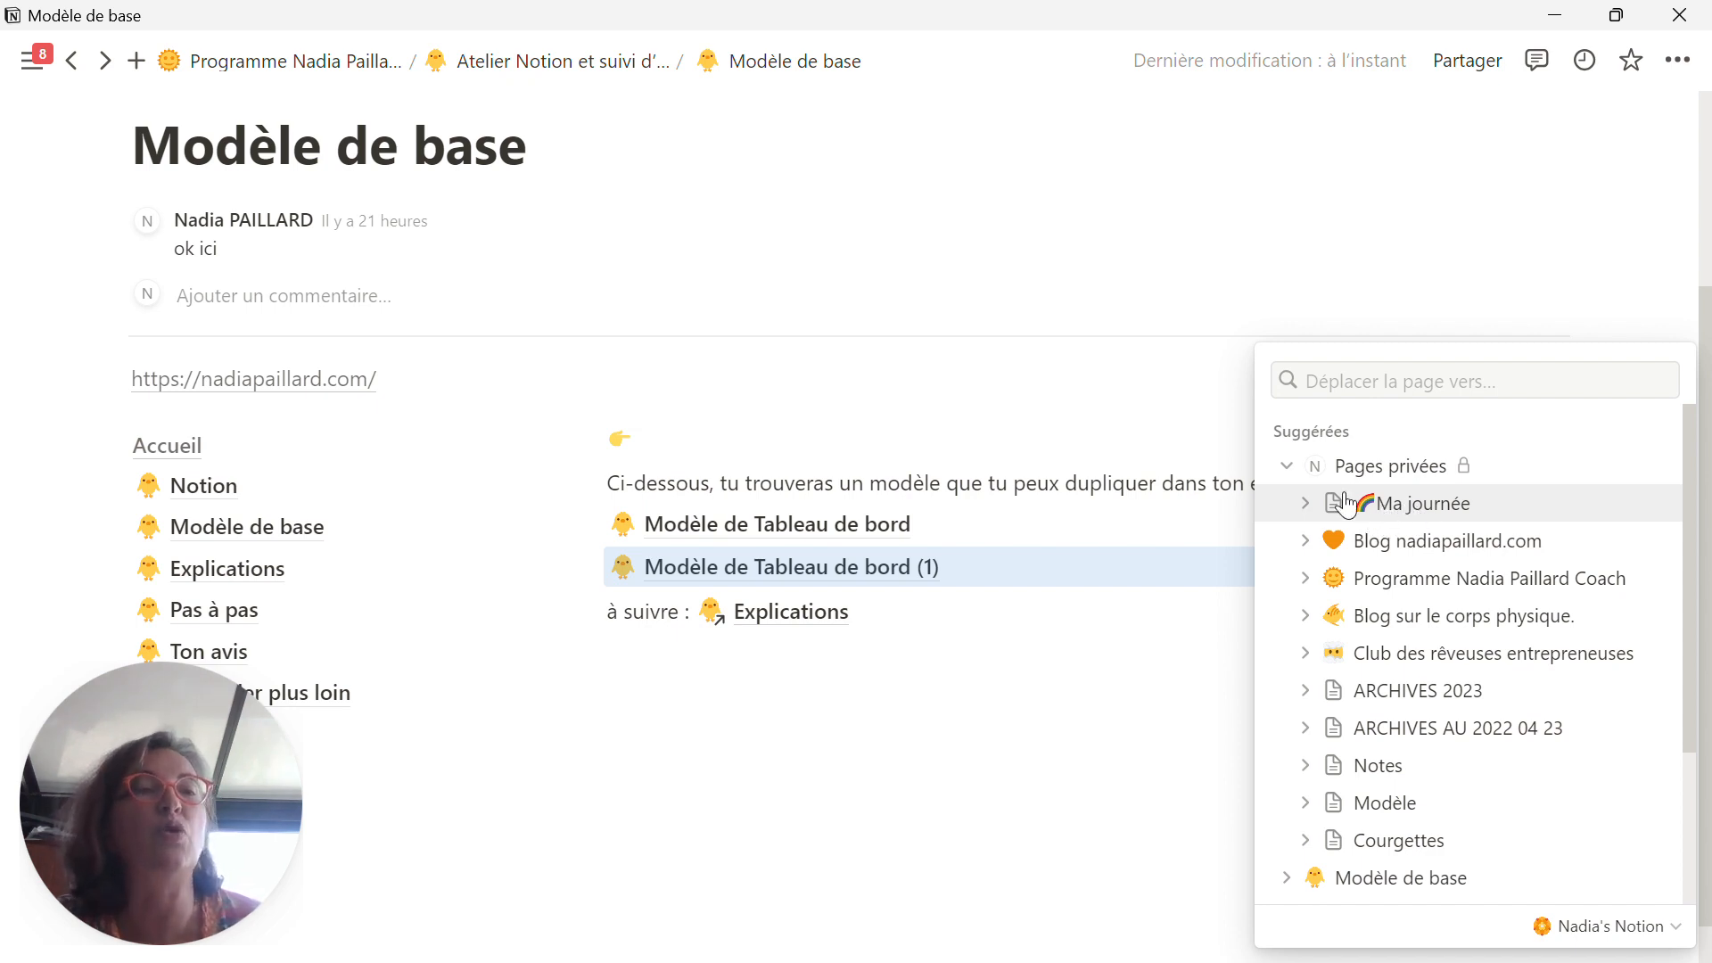
left_click(1286, 466)
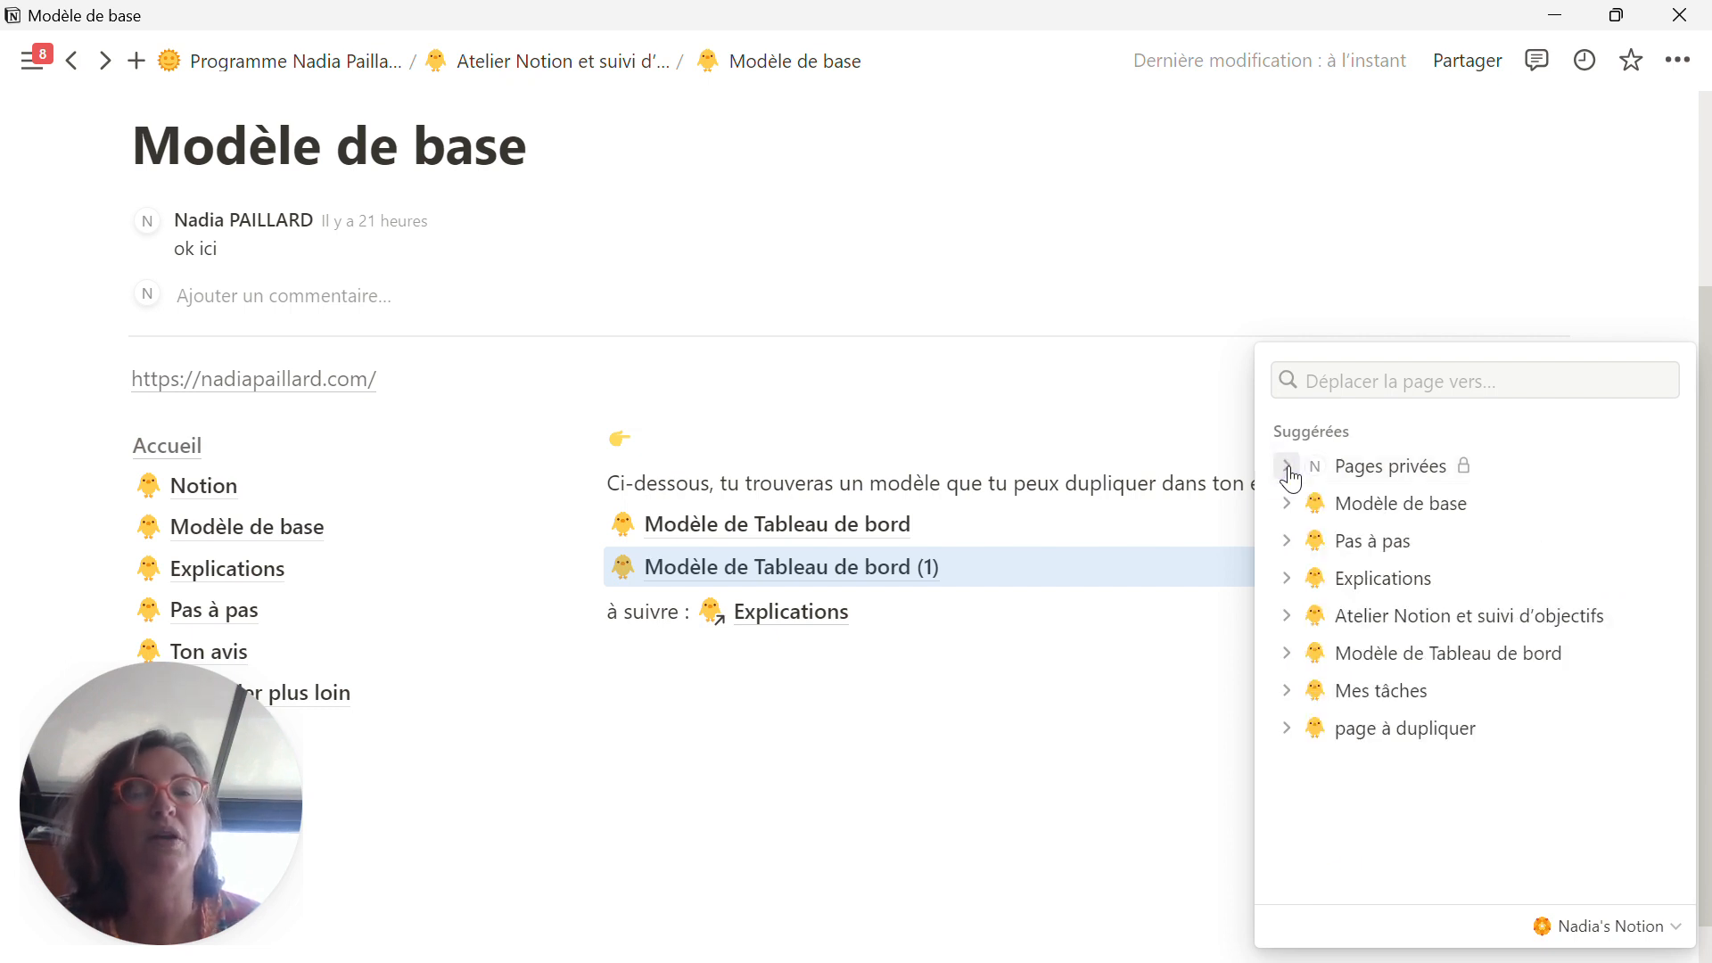
left_click(972, 671)
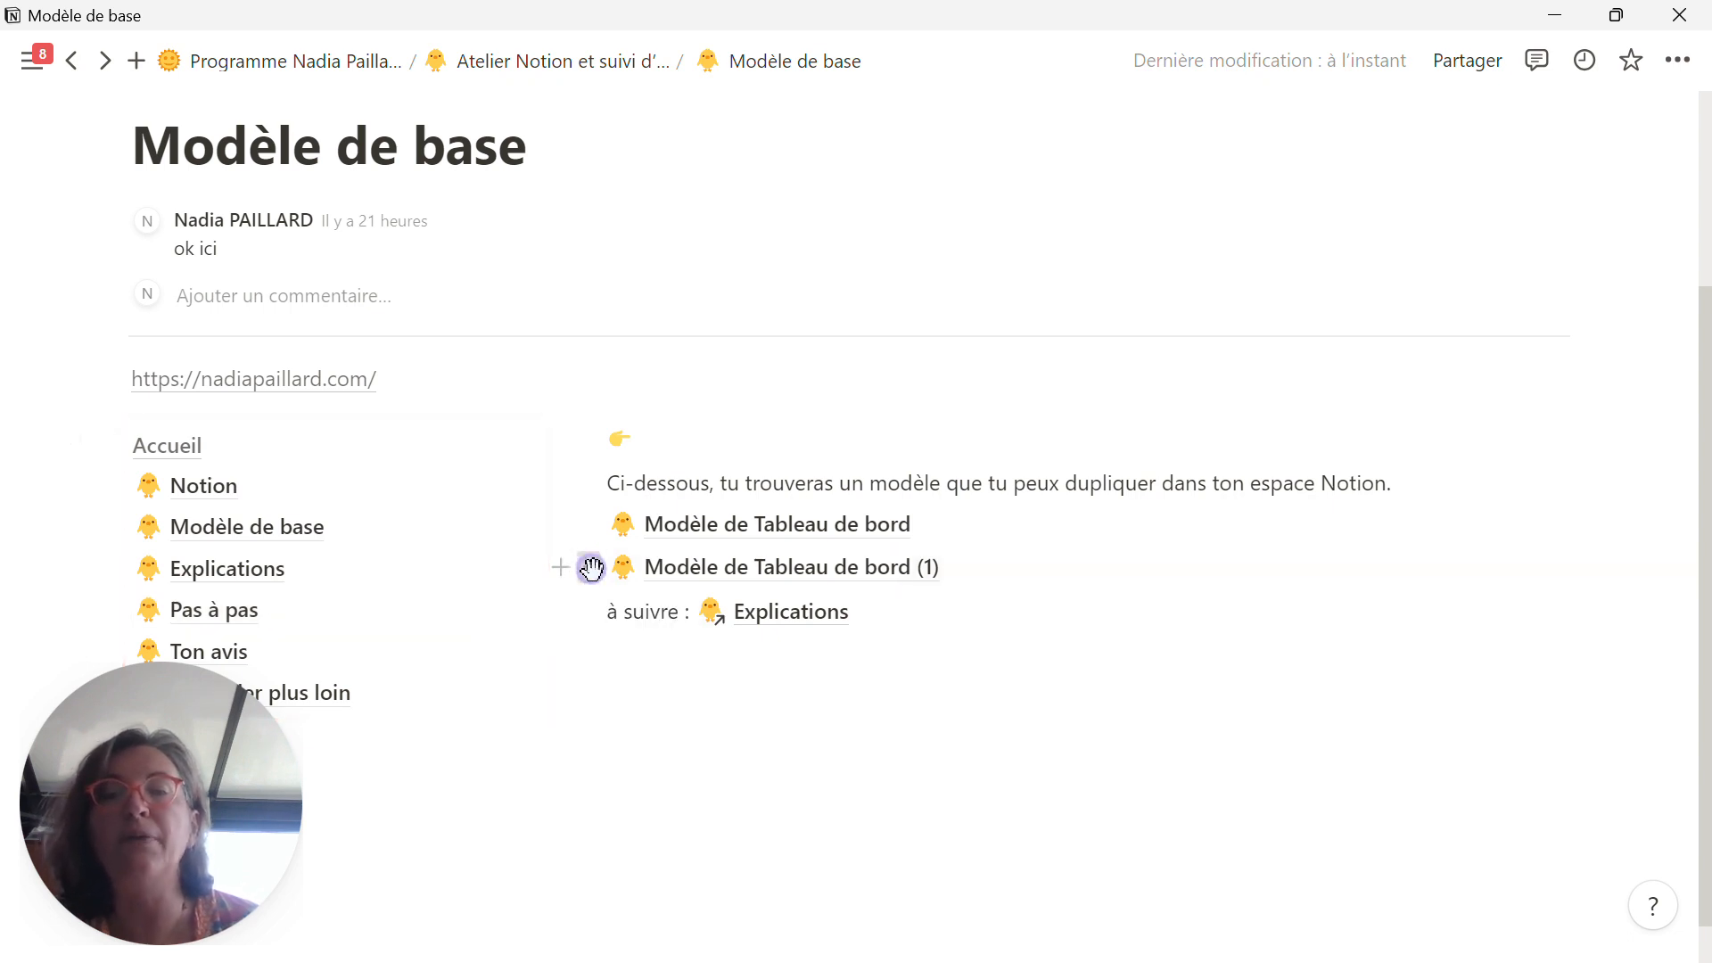
Step: Move the duplicated page Modèle de Tableau de bord (1) to the Pas à pas page, searching for "pas à pas"
left_click(591, 568)
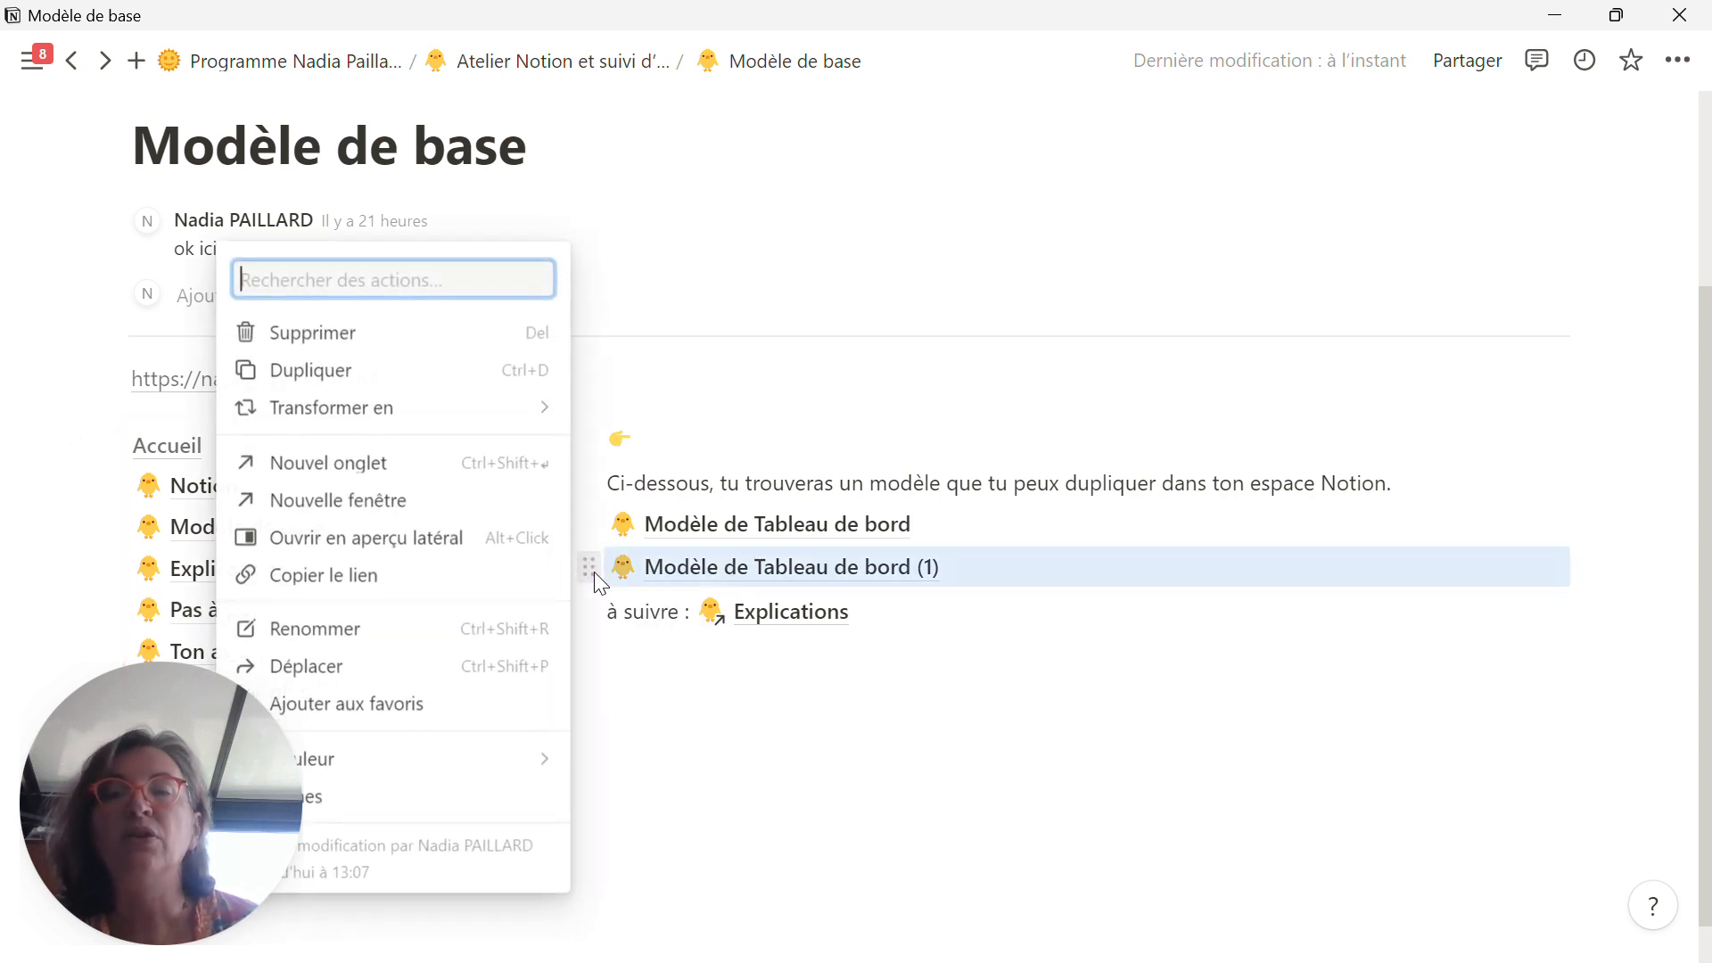
left_click(398, 669)
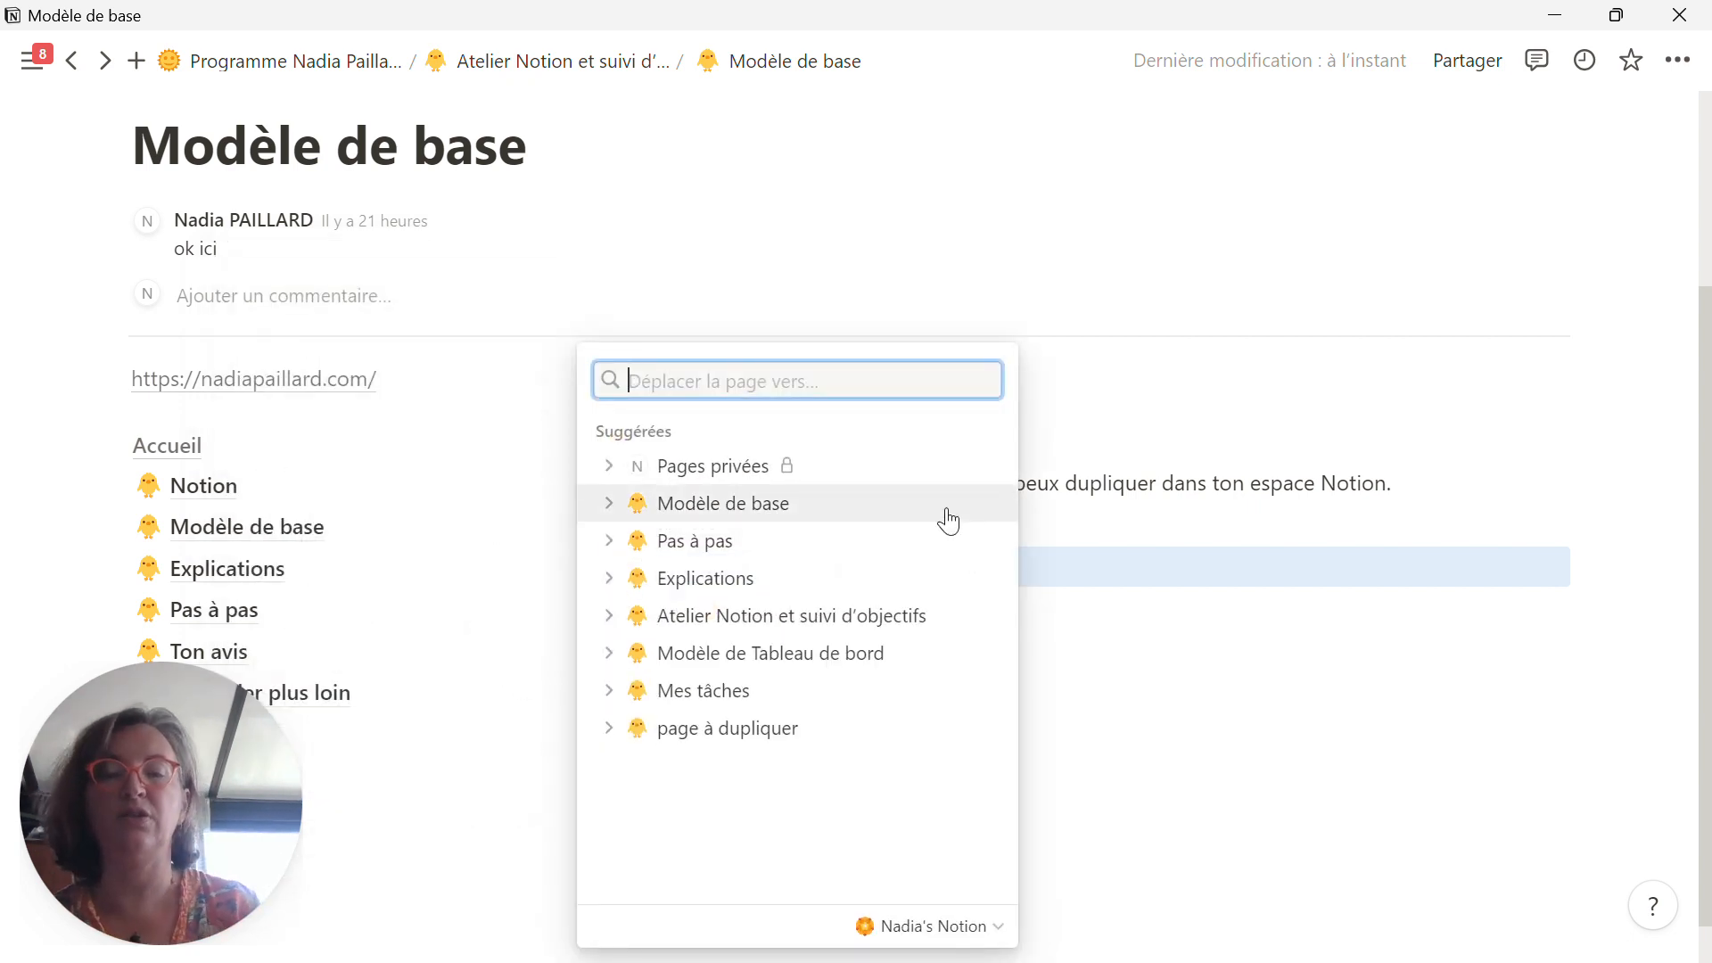
type("pas à")
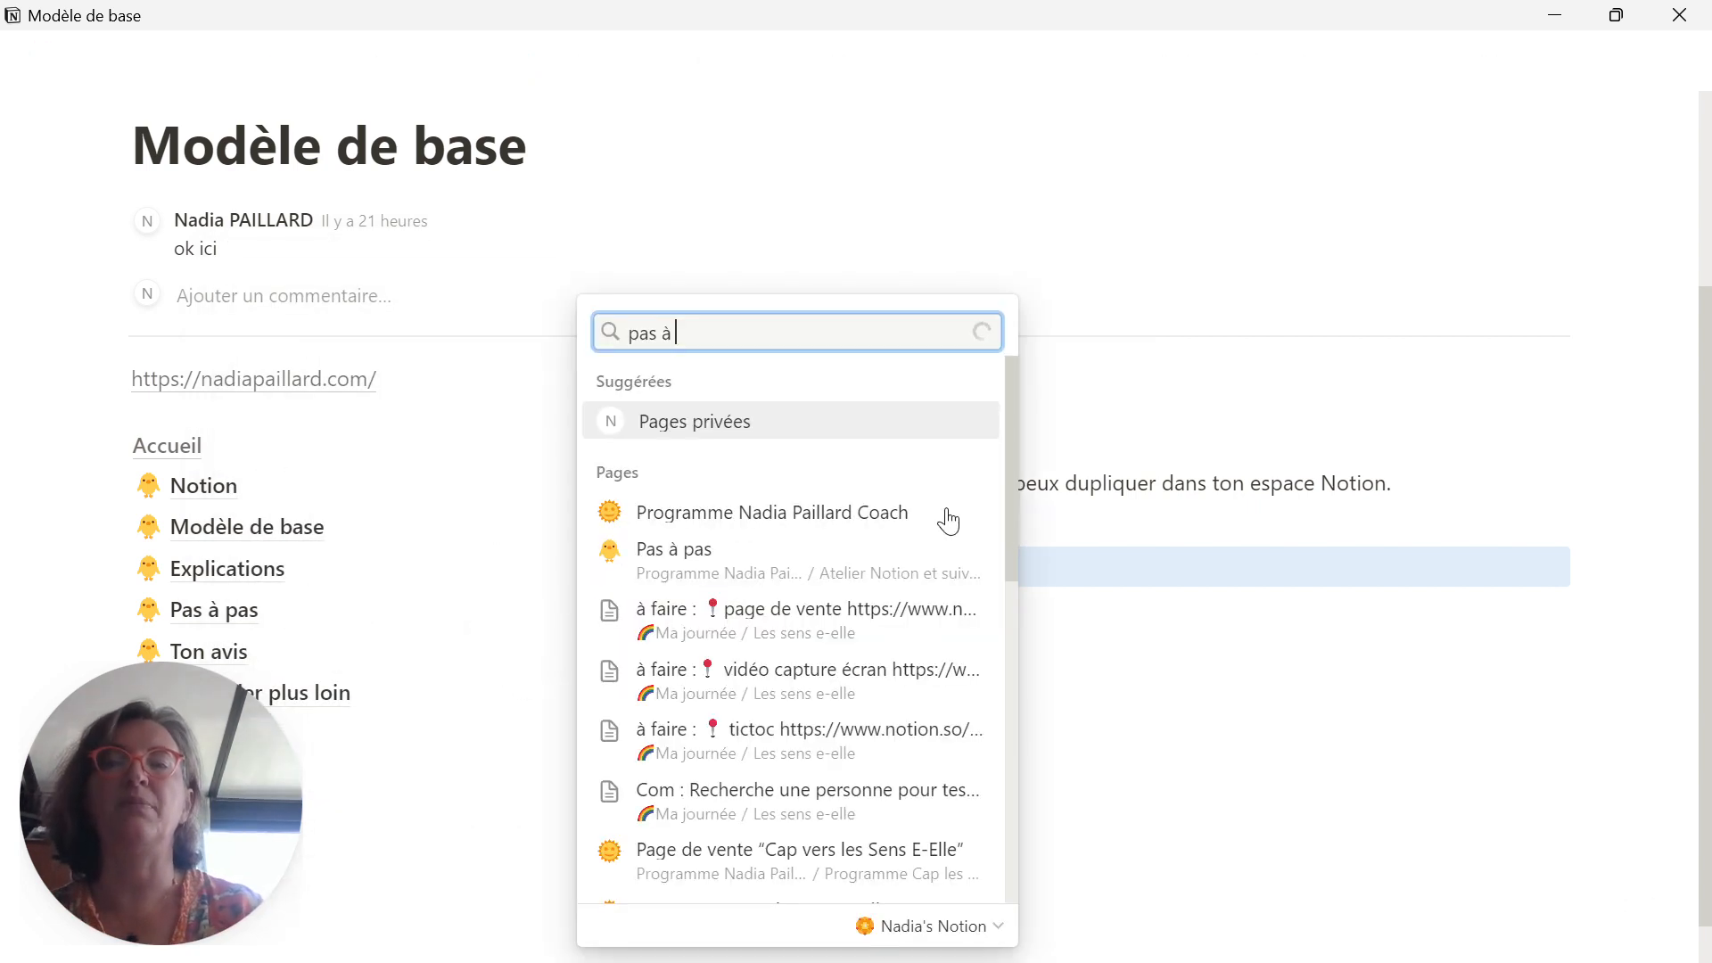
type(" pas")
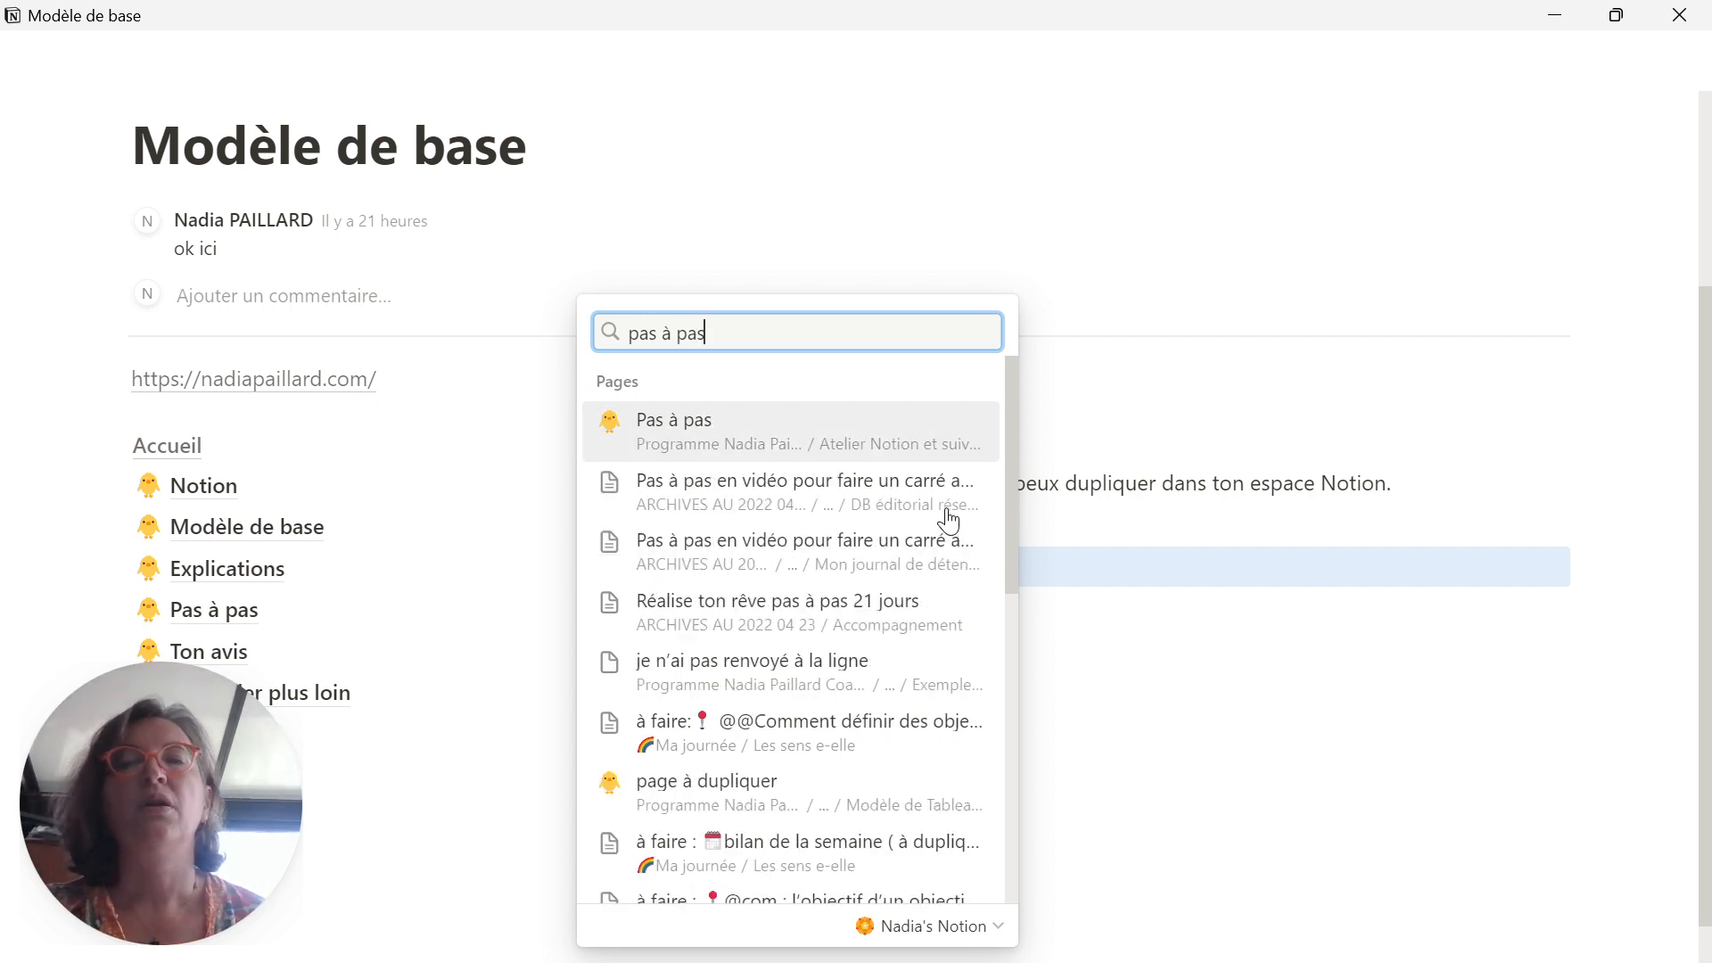
left_click(893, 446)
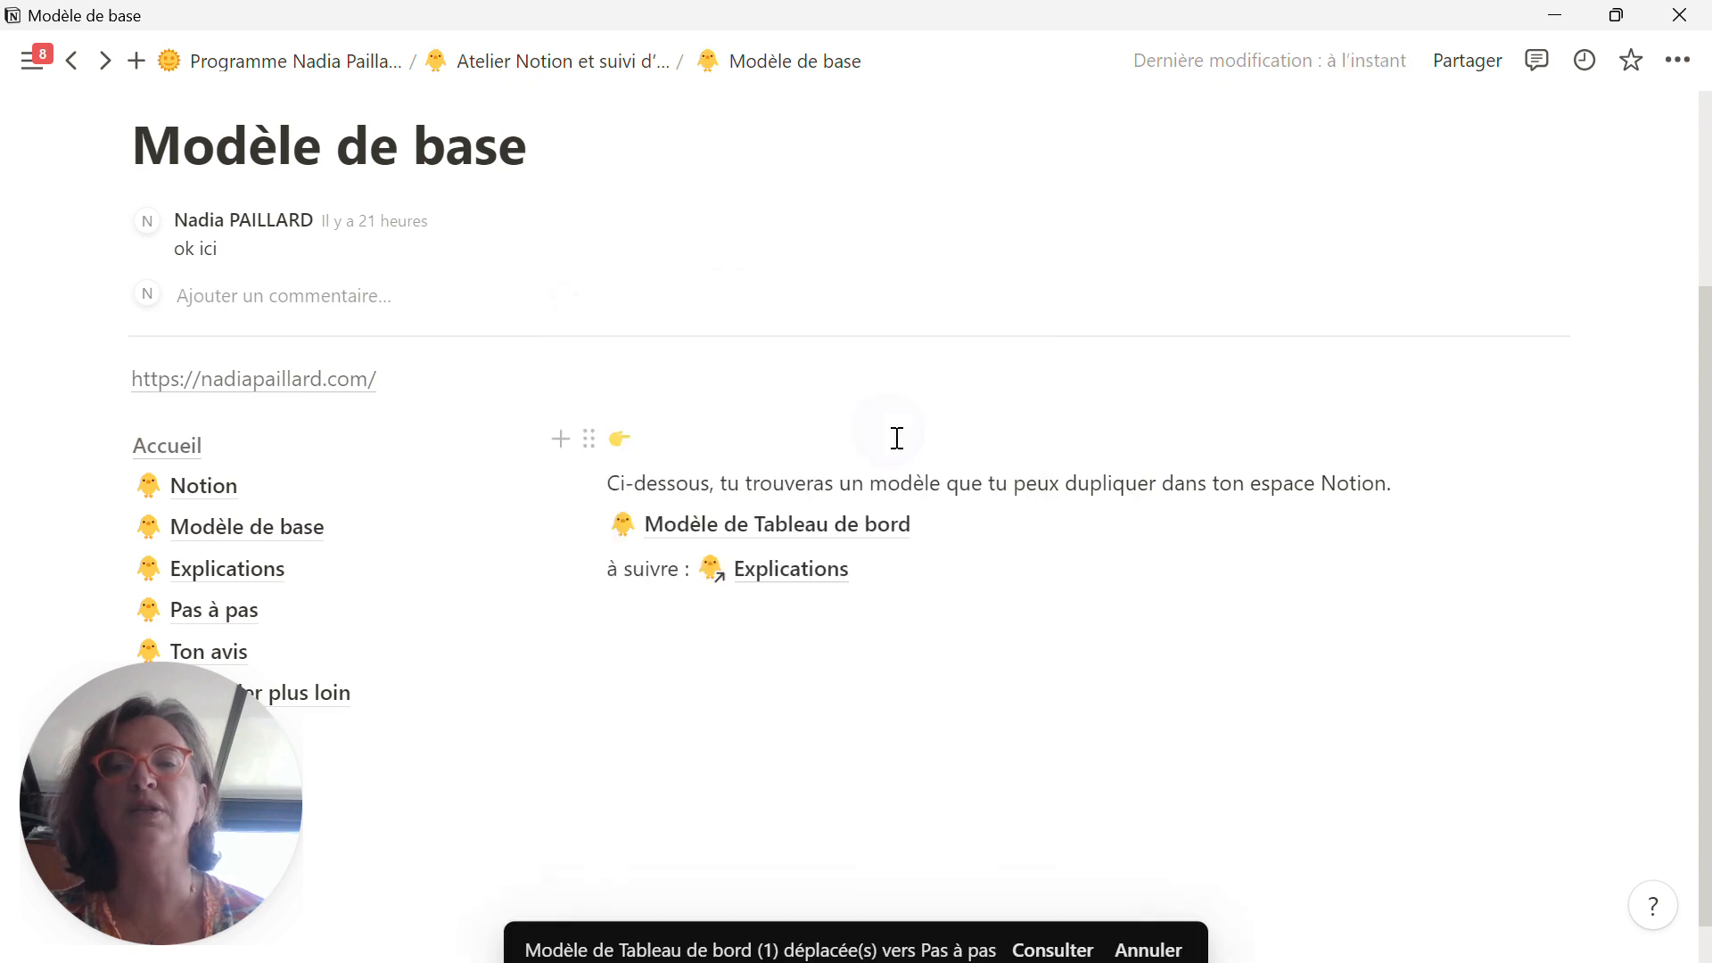
Step: On the Pas à pas page, place Modèle de Tableau de bord (1) in the text column below "Idées à classer"
left_click(237, 614)
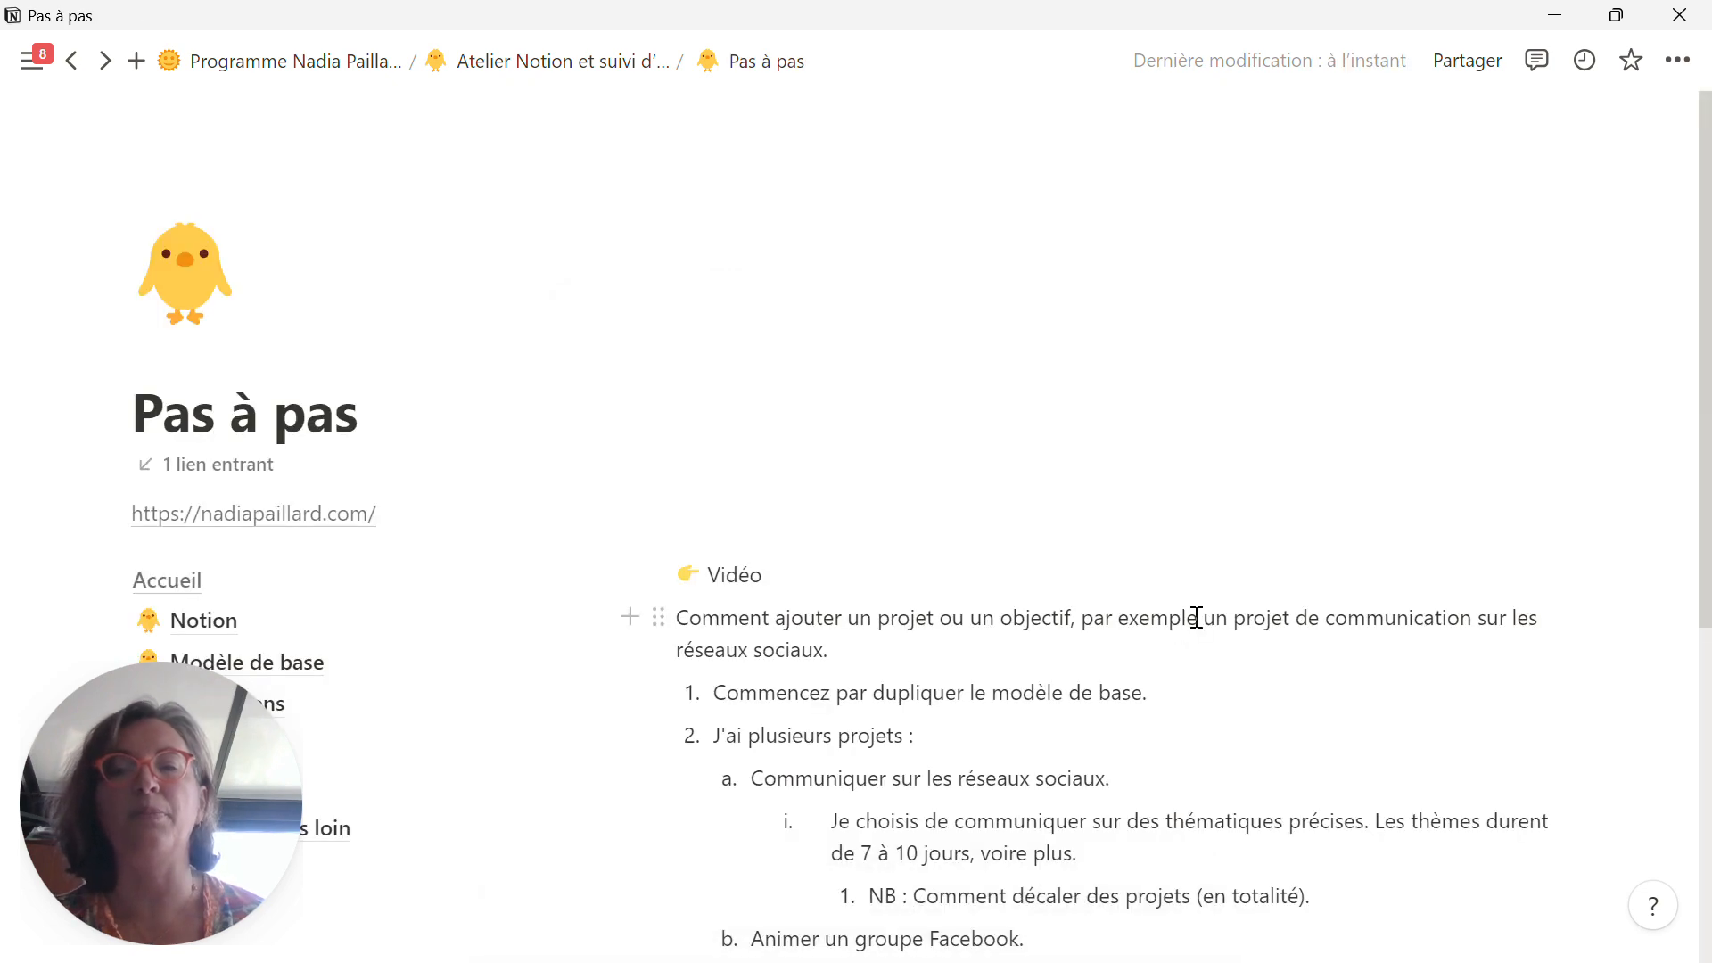
scroll(1196, 624, "down", 6)
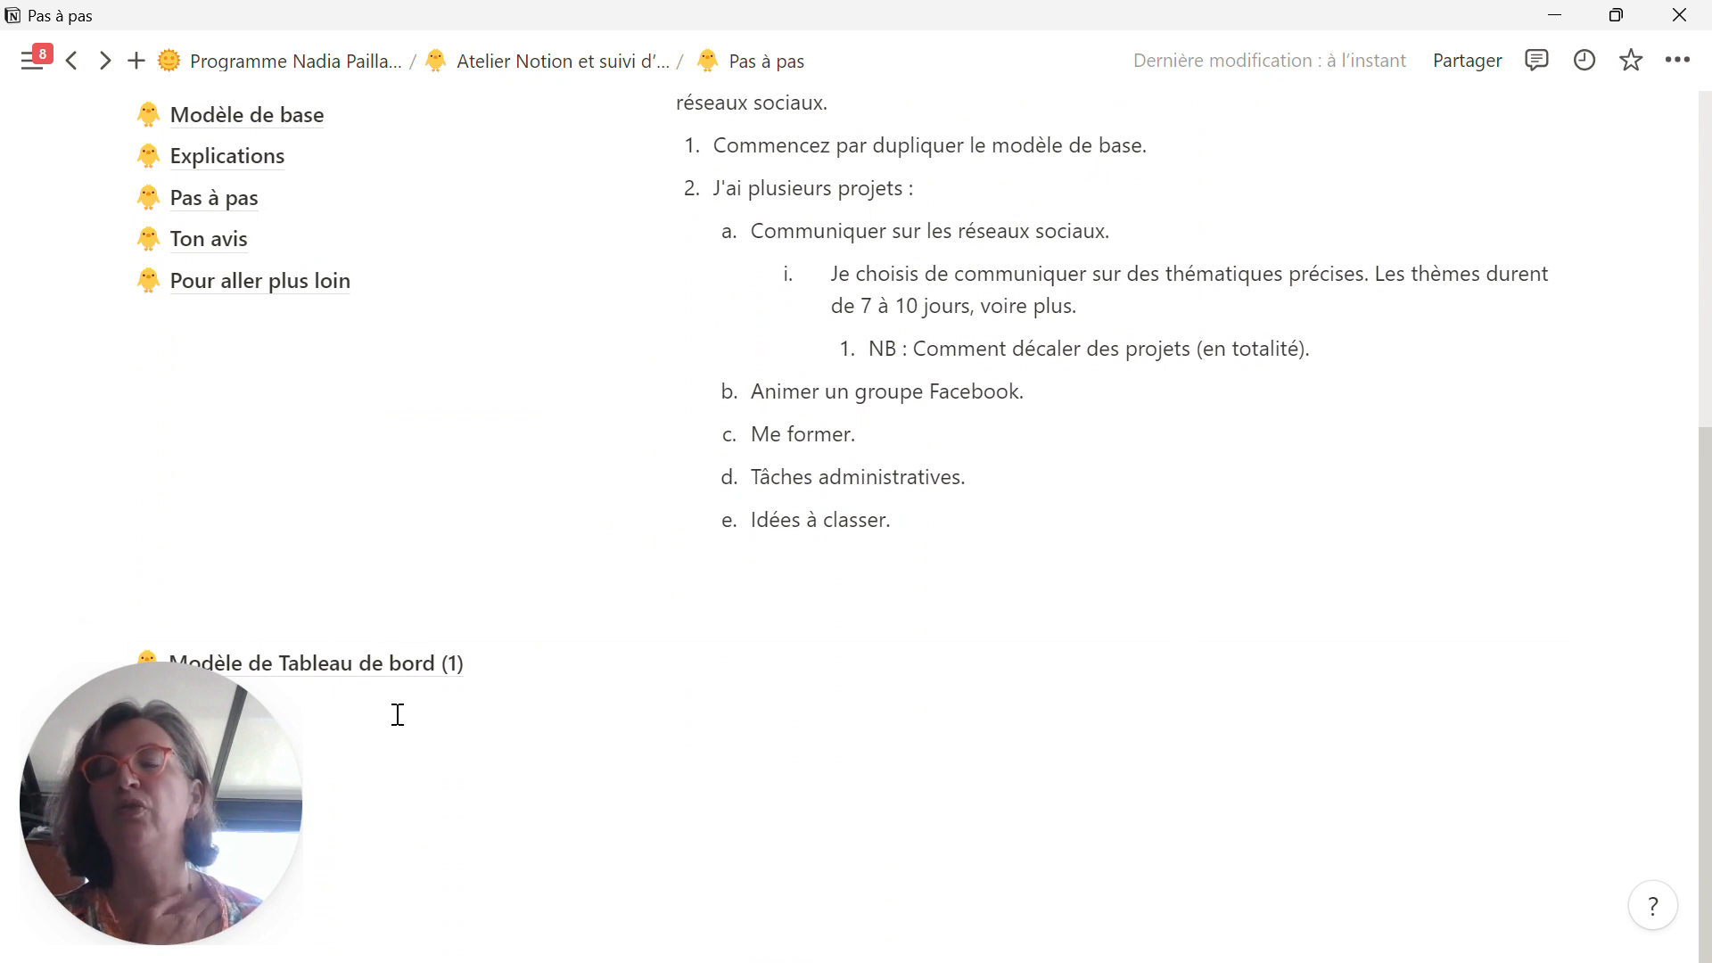
left_click_drag(207, 743, 180, 797)
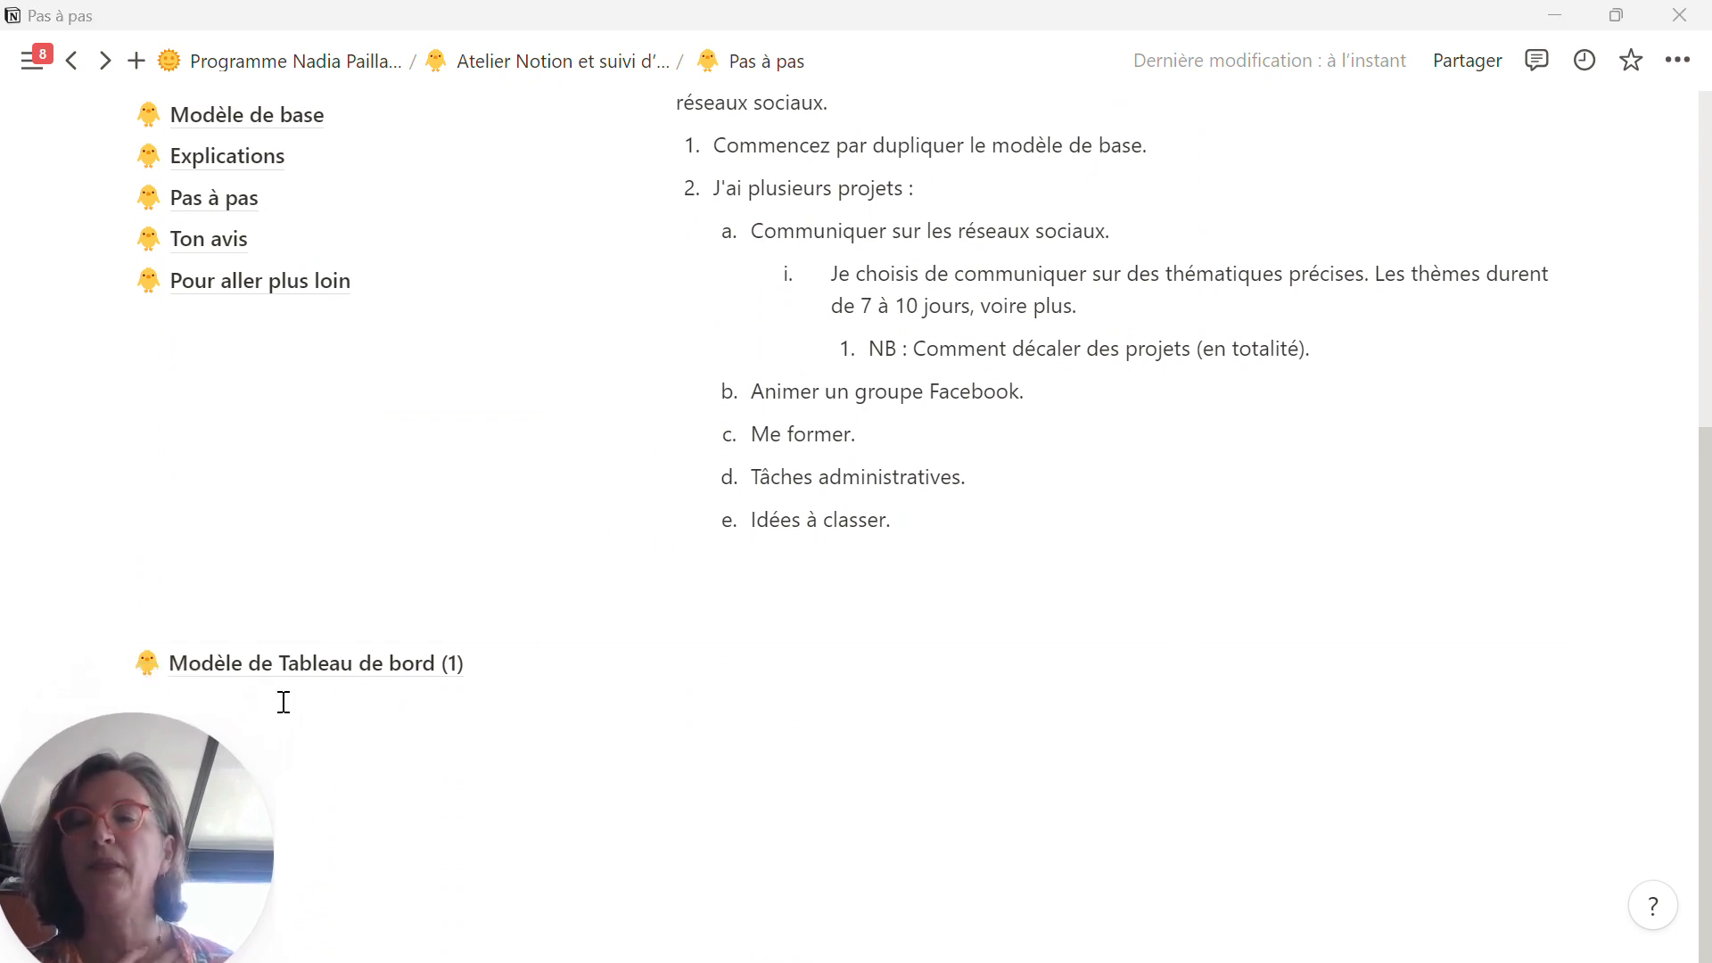
mouse_move(256, 675)
left_click_drag(115, 662, 720, 575)
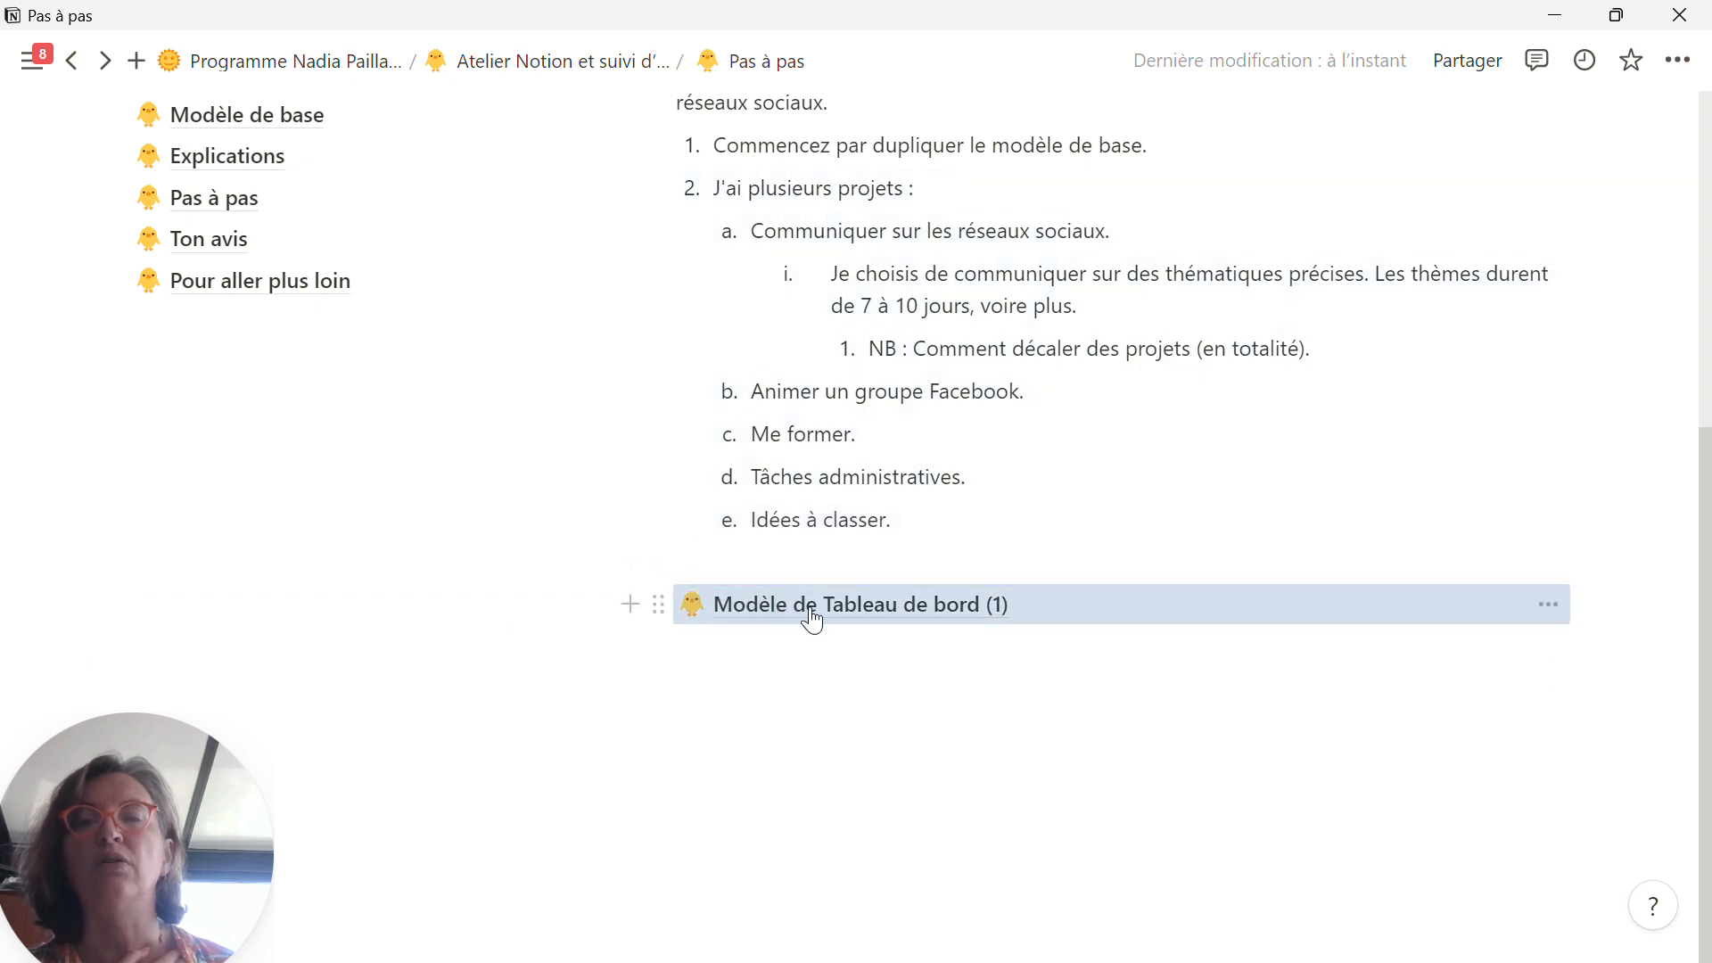
Step: Open Modèle de Tableau de bord (1) and expand its "A faire aujourd'hui" and "Entrée des notes" sections
scroll(810, 615, "up", 5)
scroll(914, 822, "down", 3)
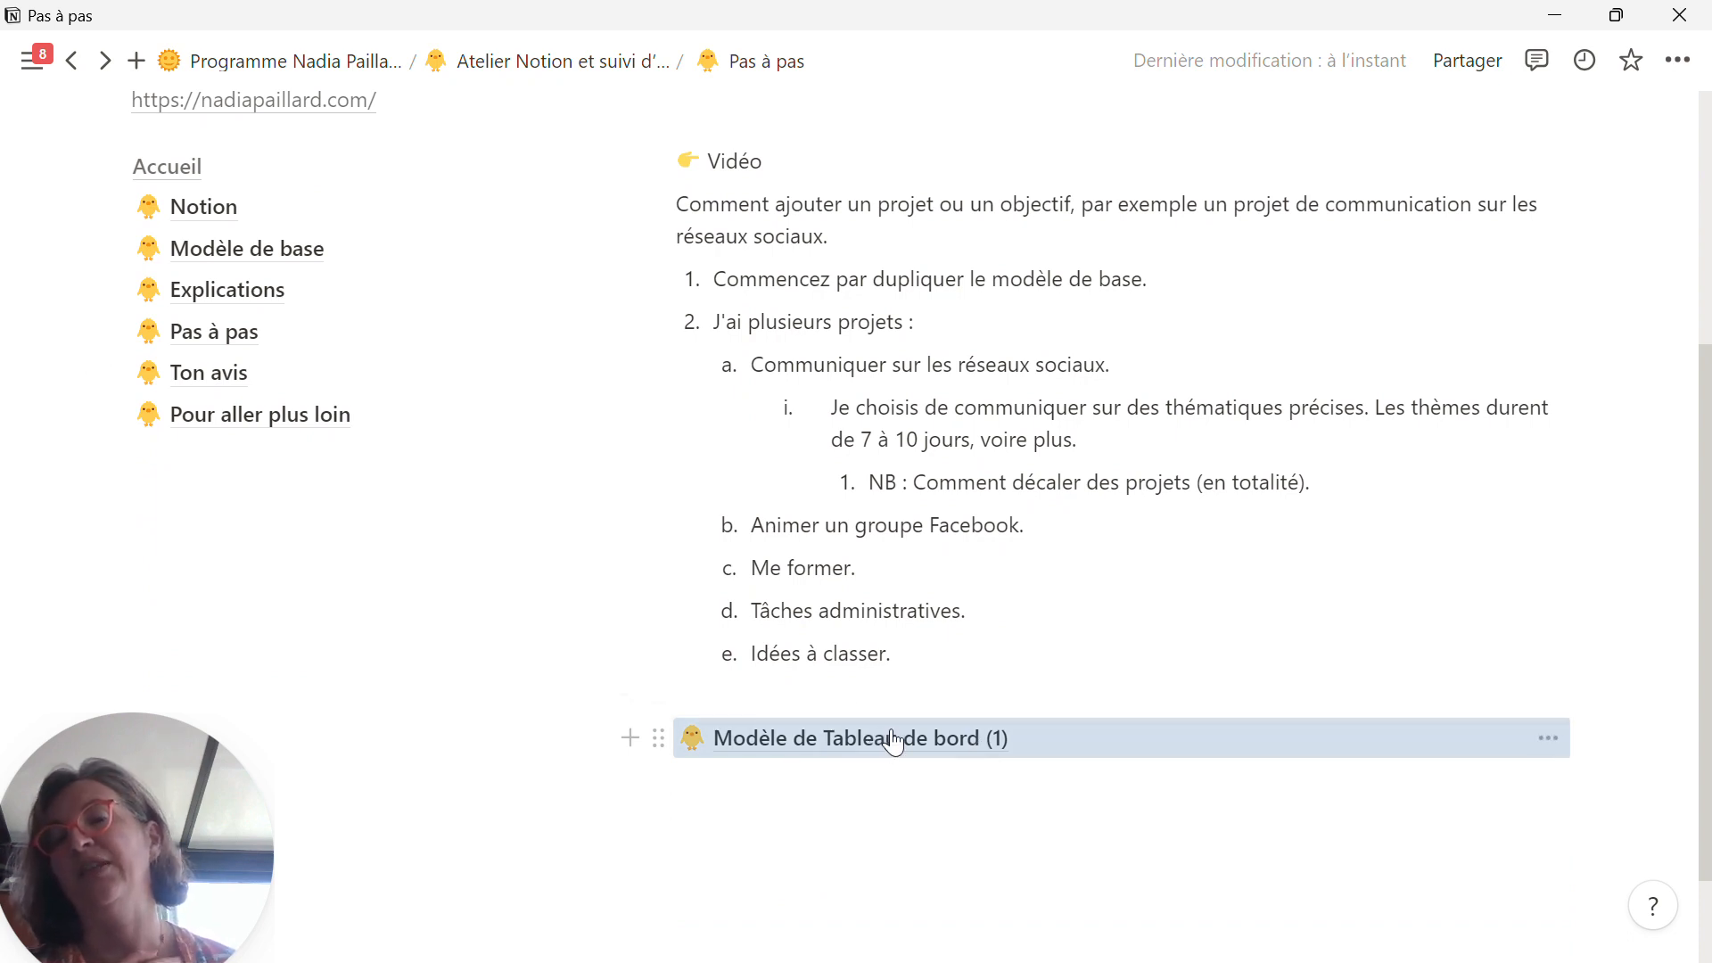
left_click(840, 749)
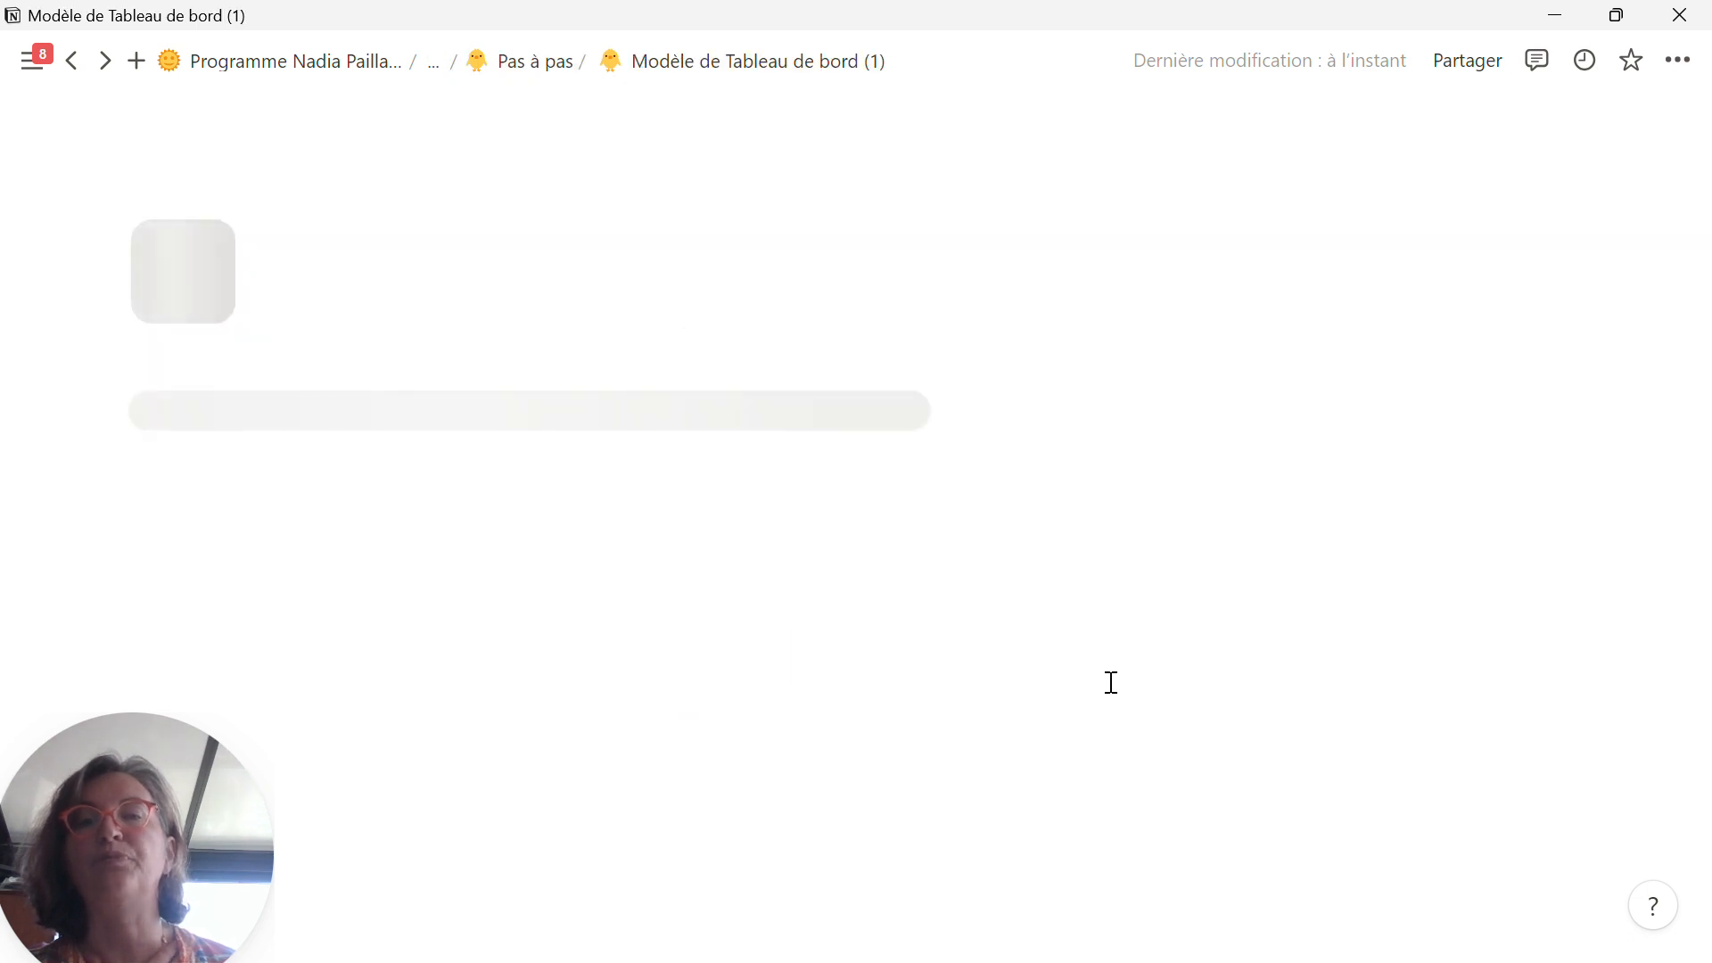
left_click(893, 407)
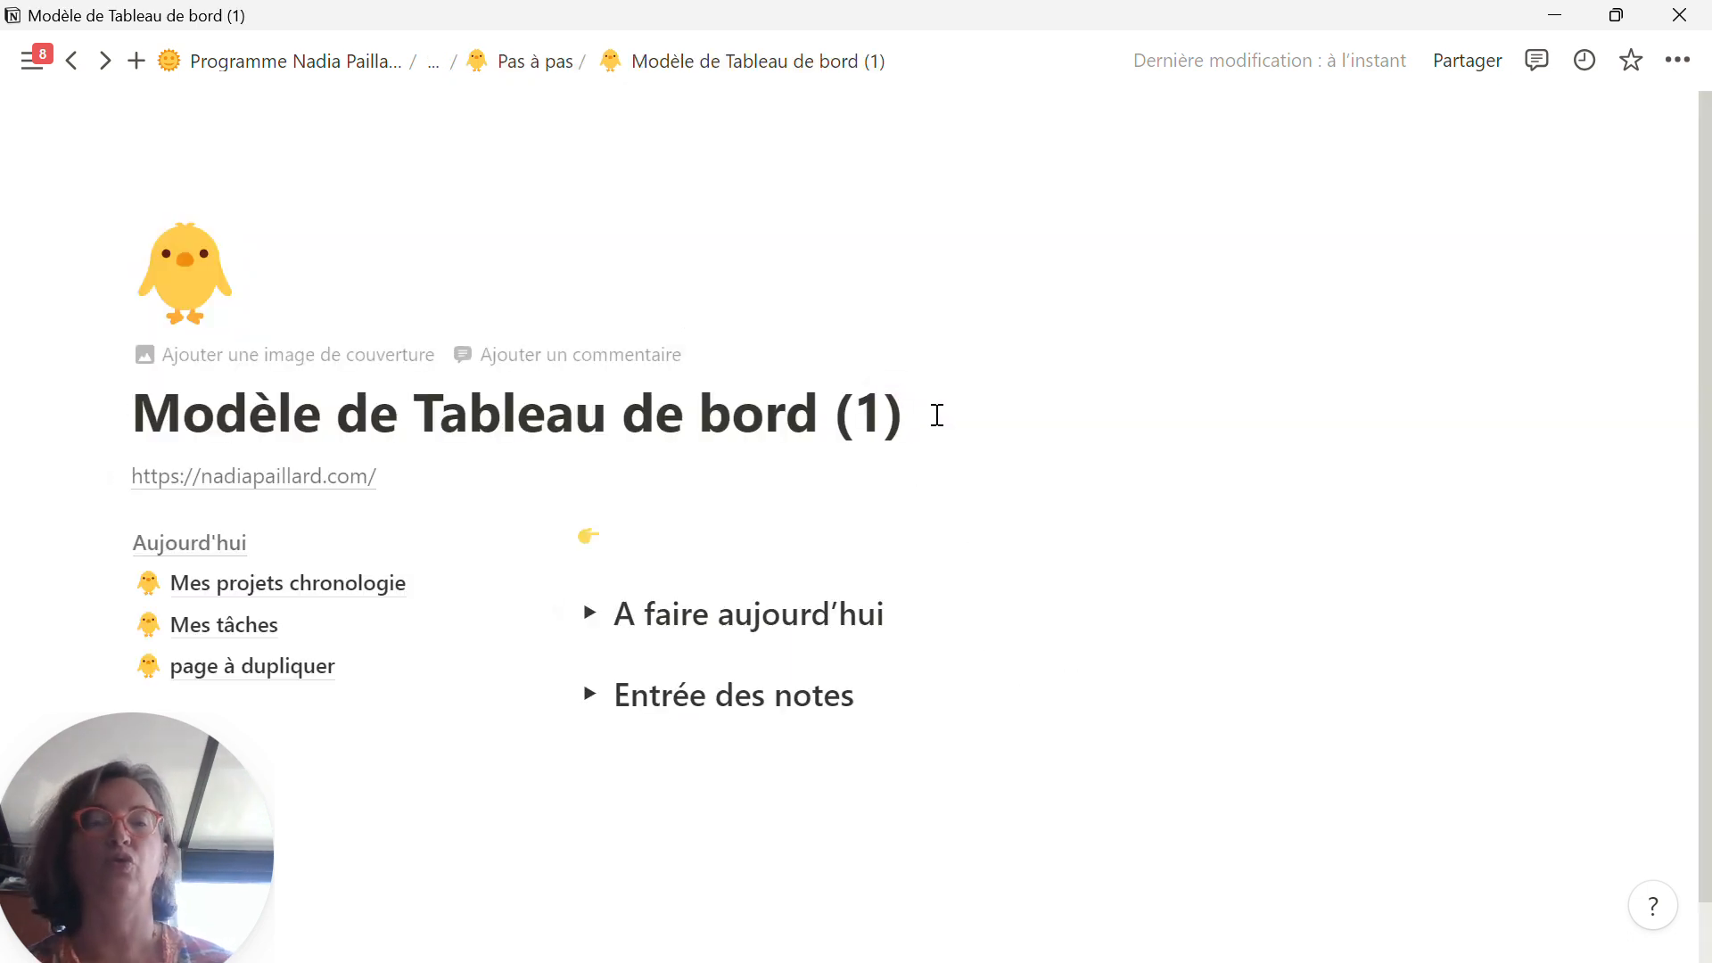
left_click(926, 421)
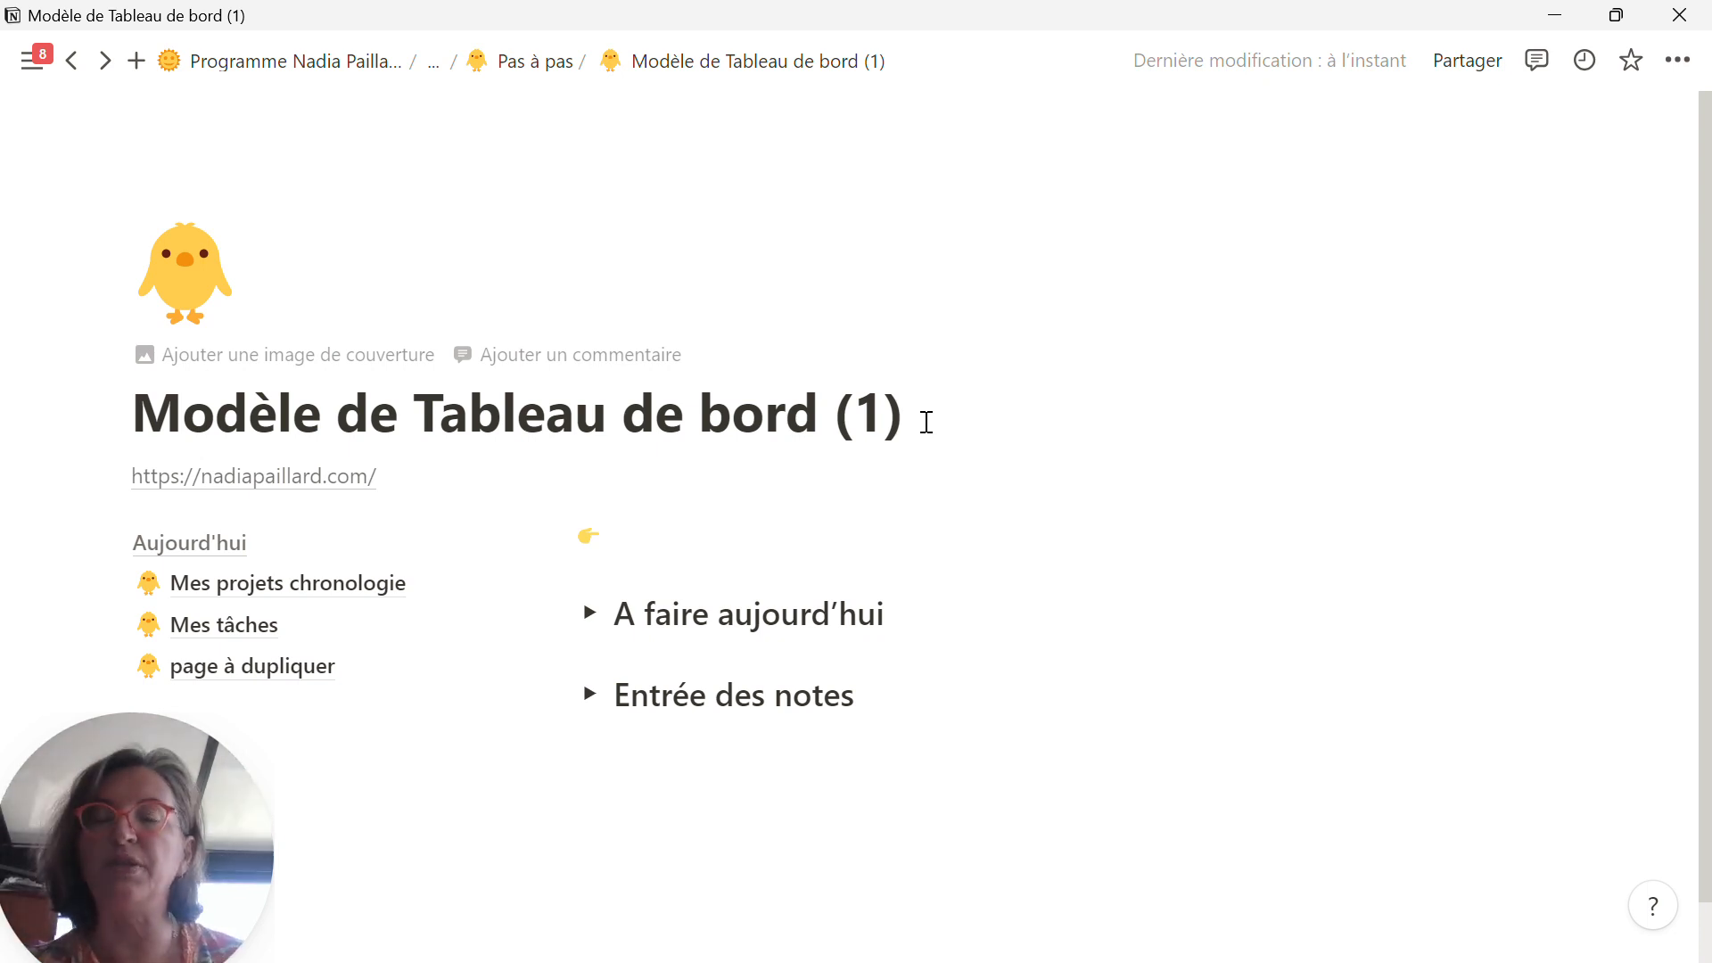
scroll(1109, 467, "down", 1)
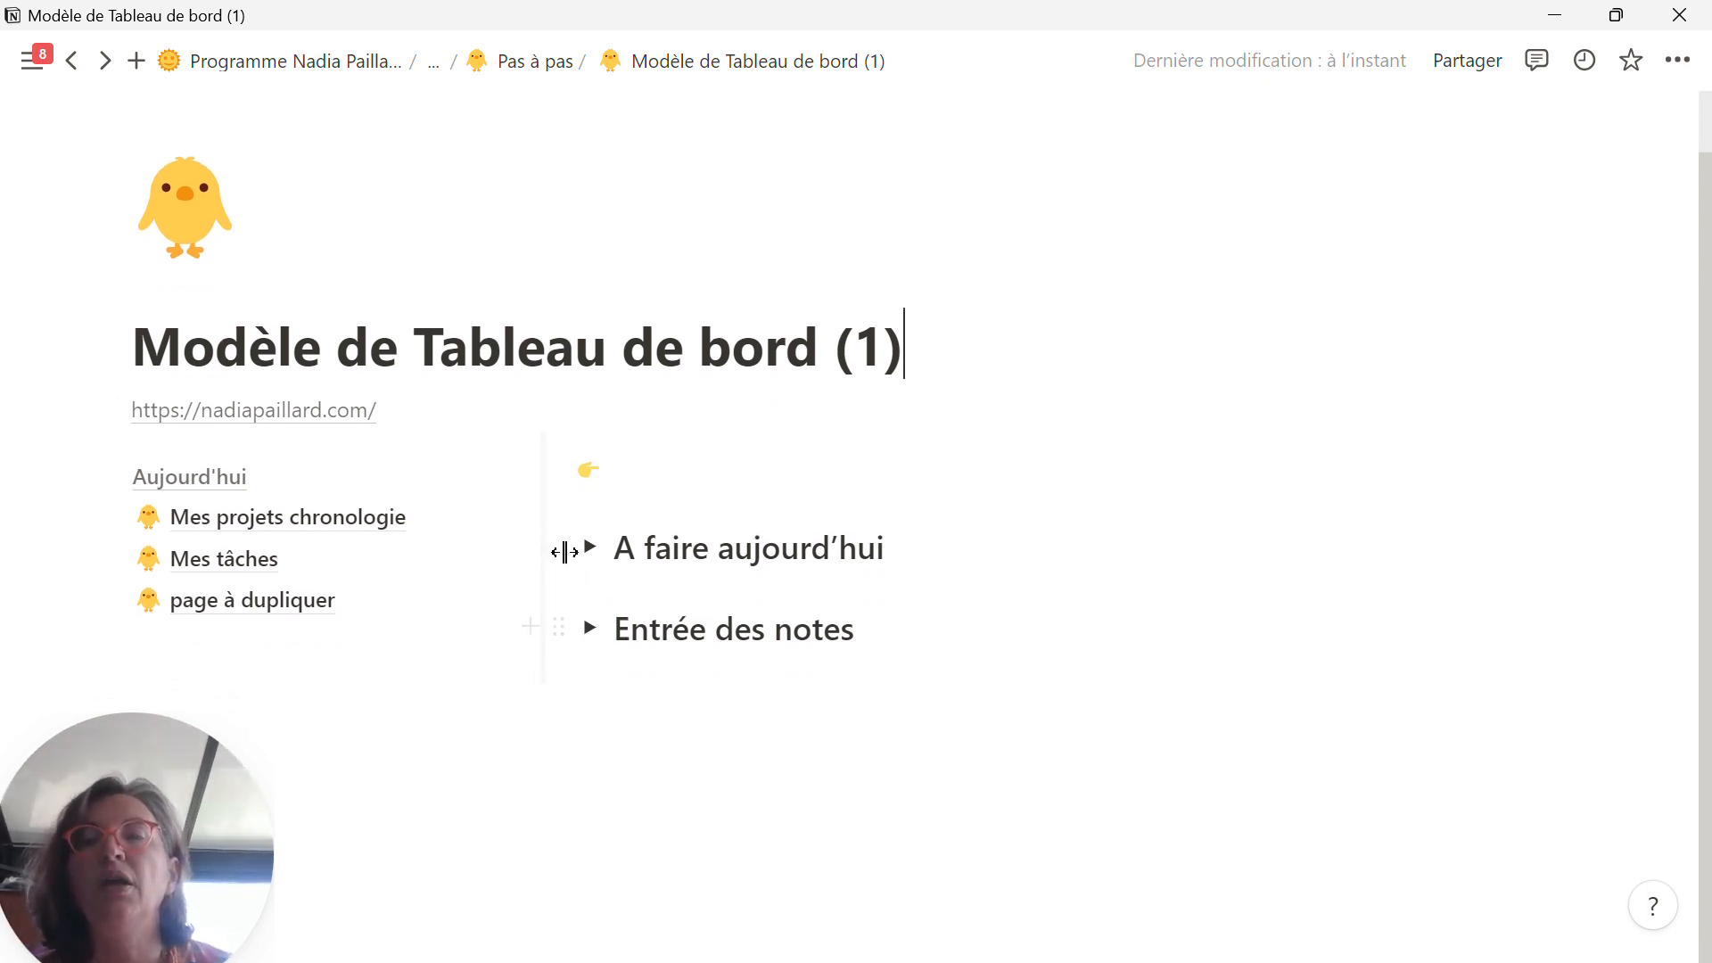
left_click(591, 546)
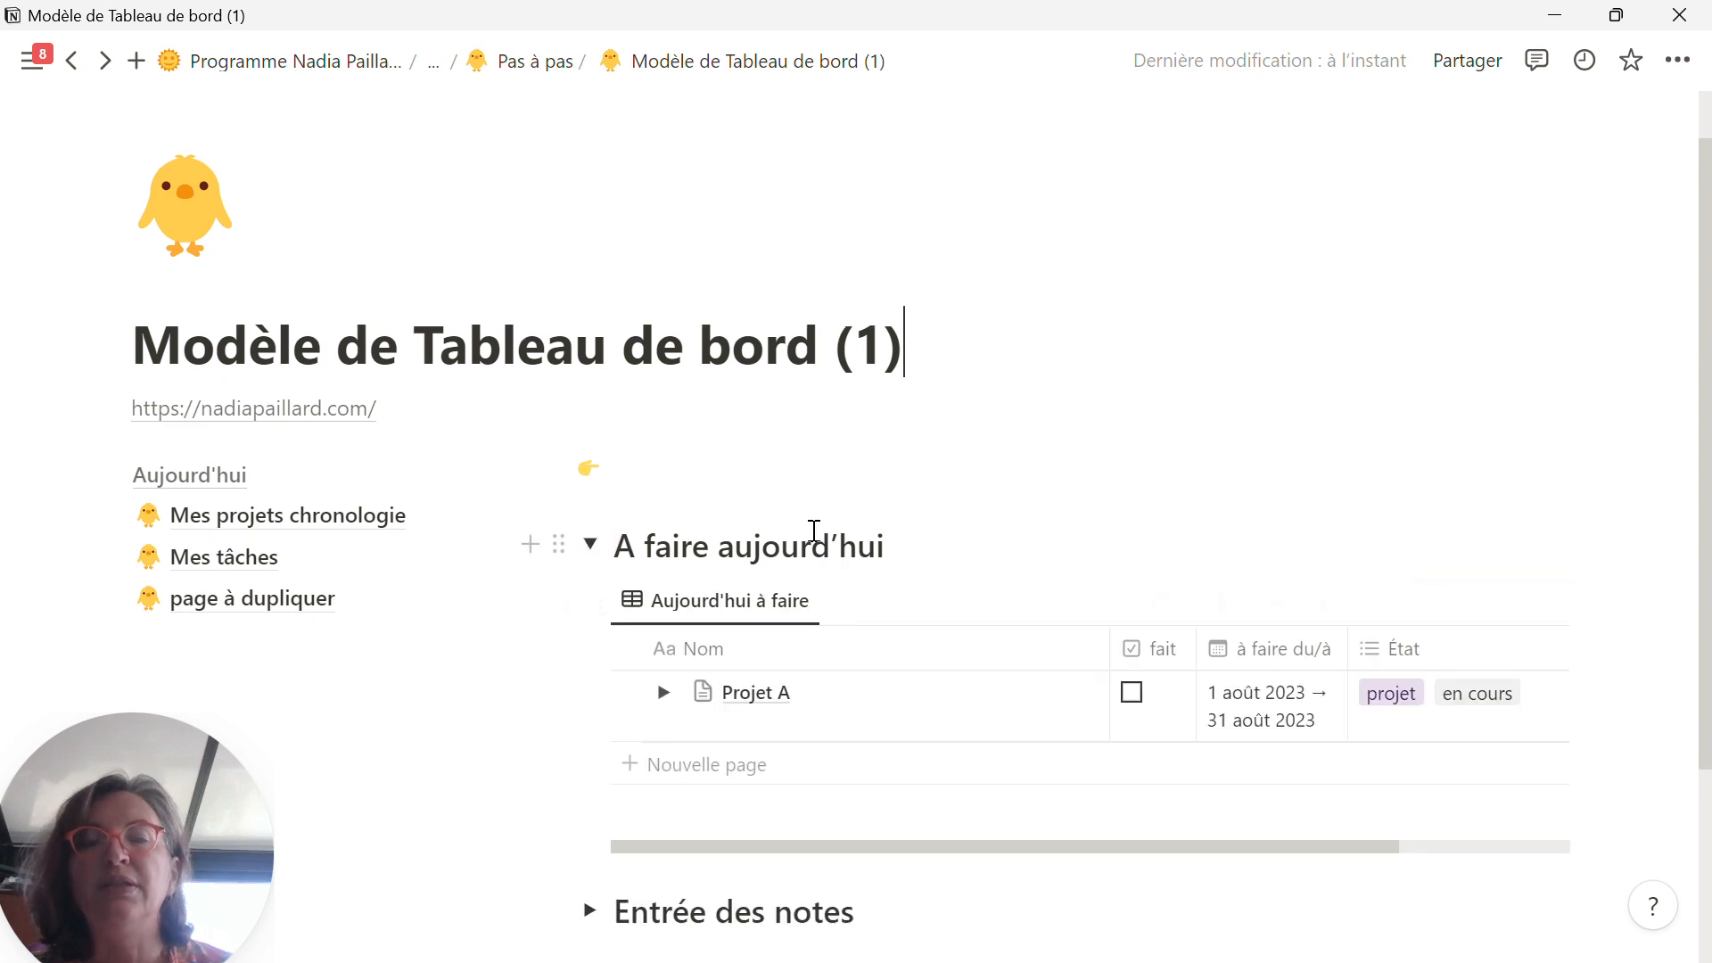
scroll(814, 535, "down", 3)
left_click(589, 650)
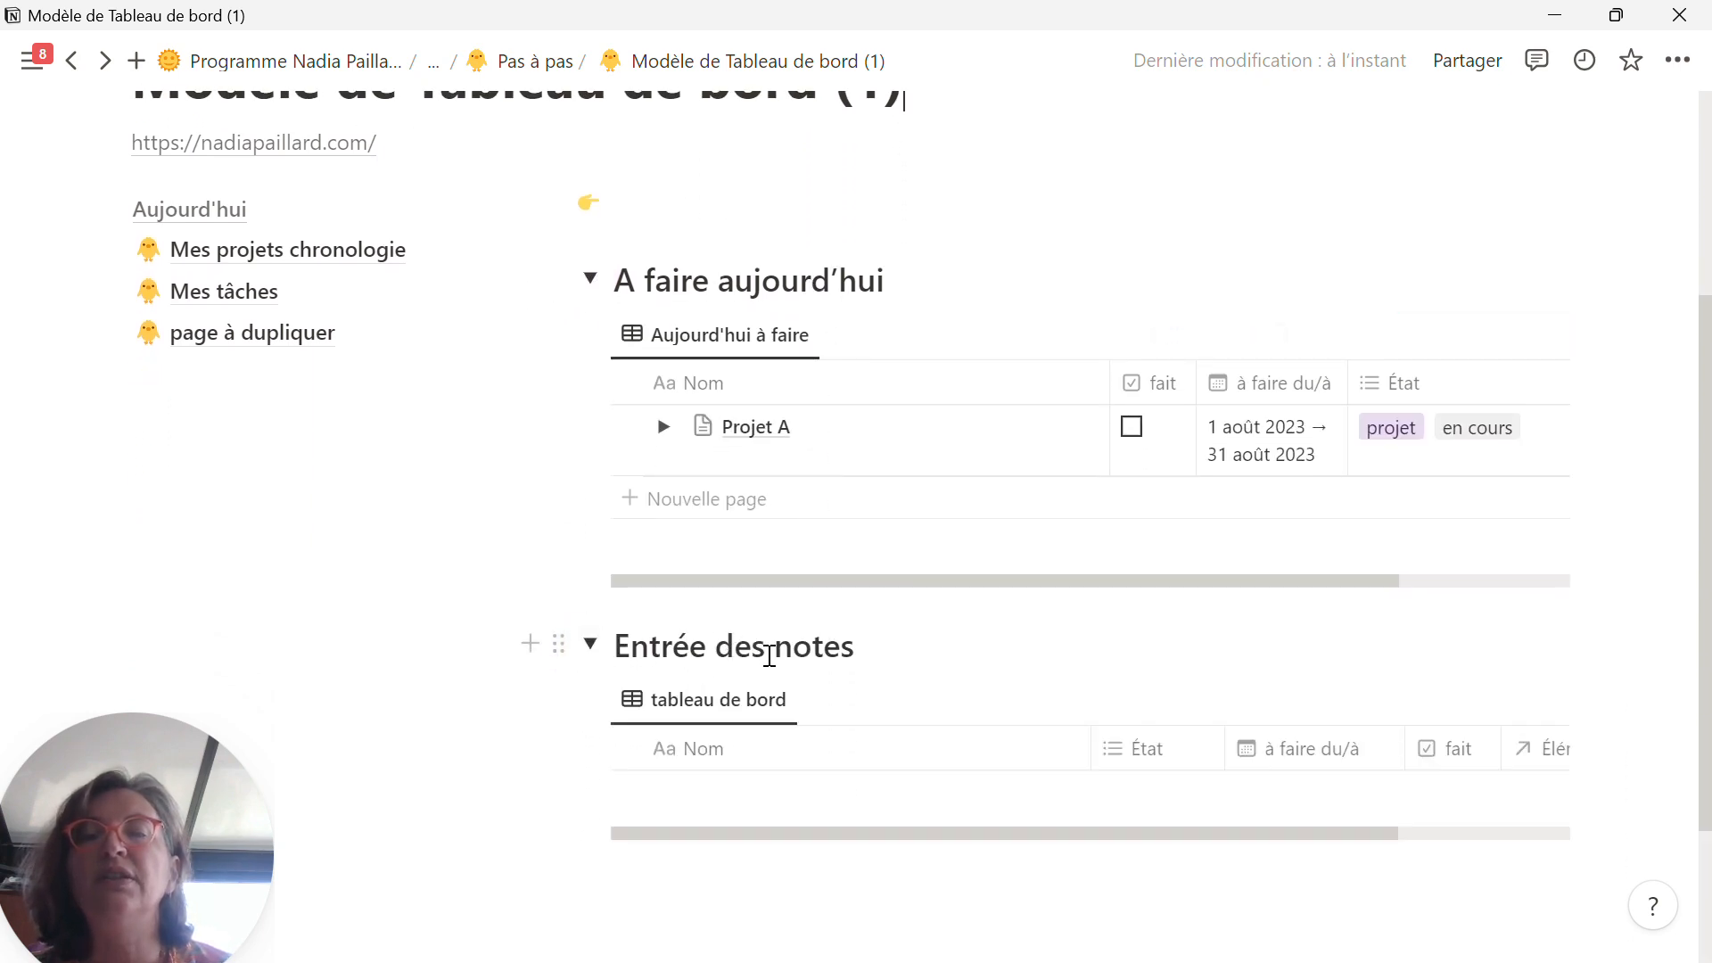
scroll(436, 336, "up", 2)
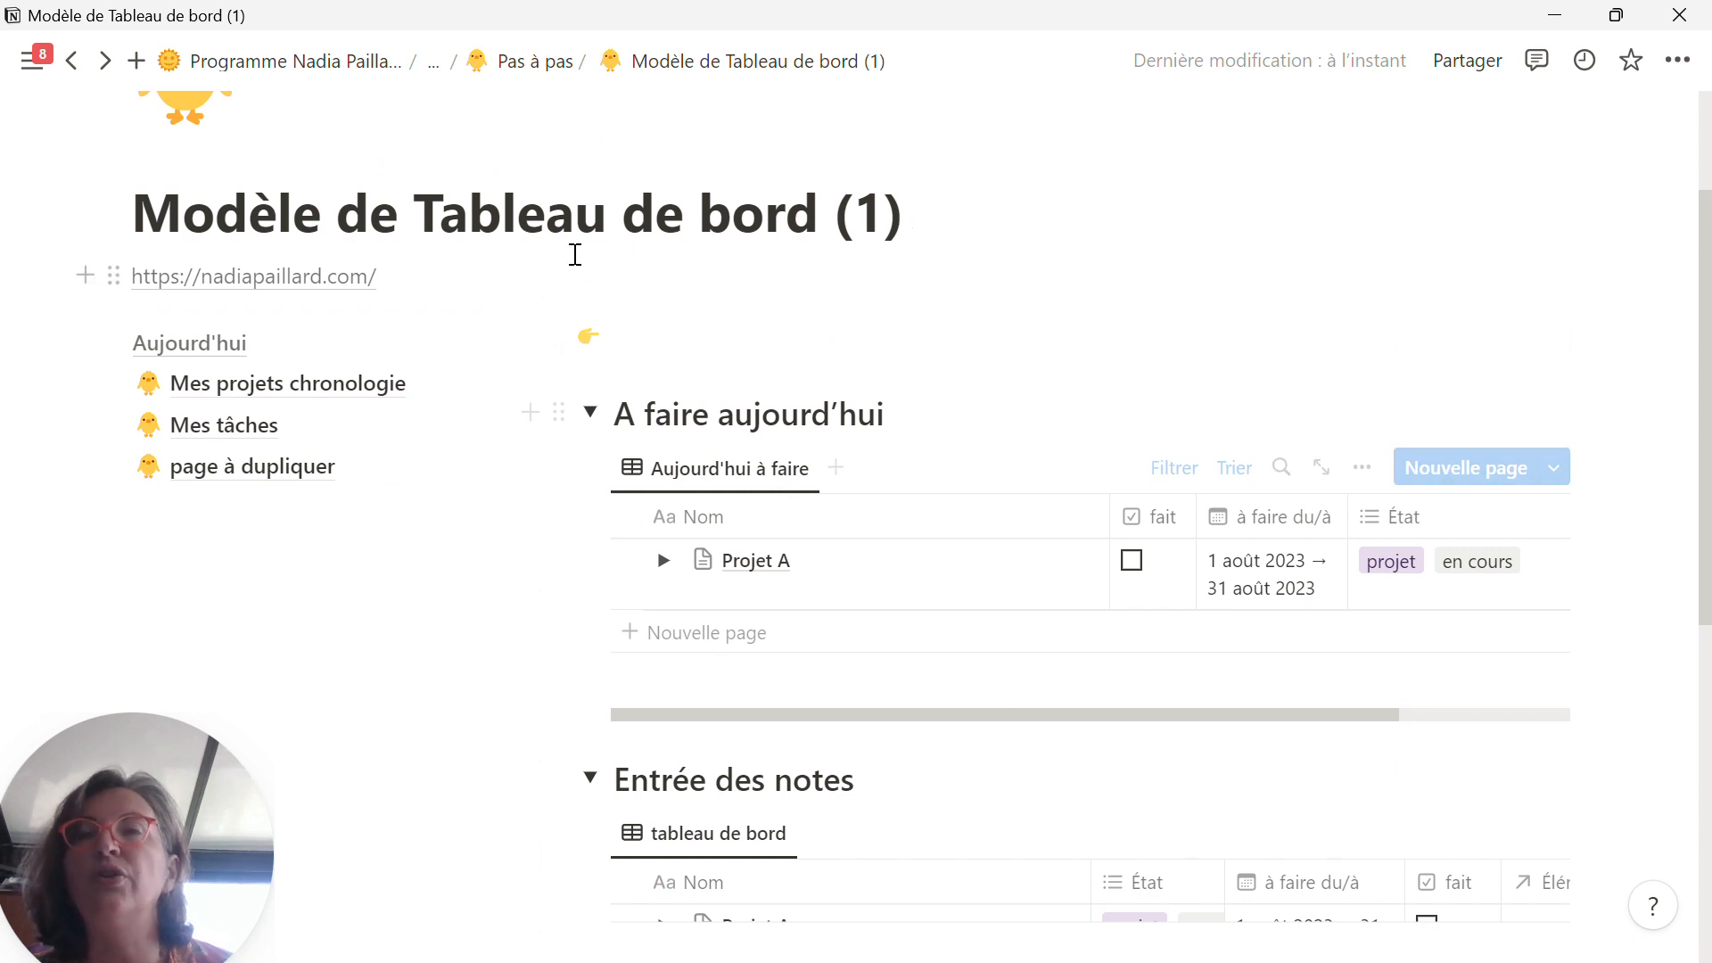
Step: Go back to the Pas à pas page to review the project list, and reopen Modèle de Tableau de bord (1)
left_click(526, 60)
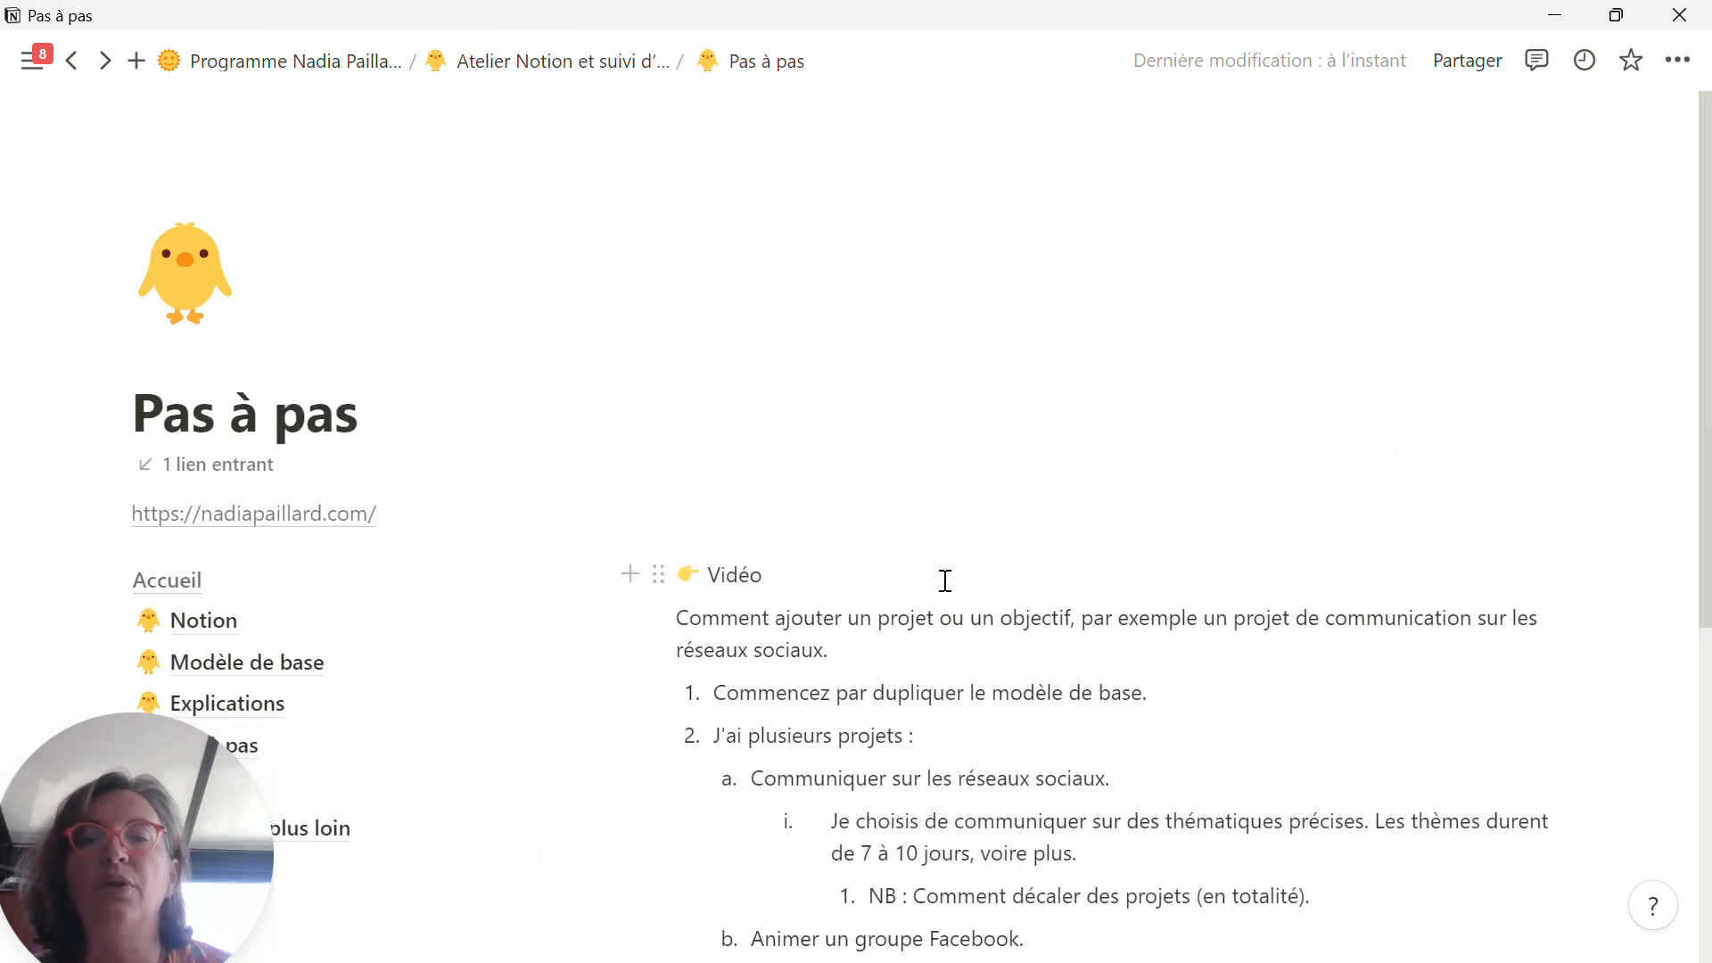
scroll(964, 600, "down", 1)
scroll(964, 600, "down", 1)
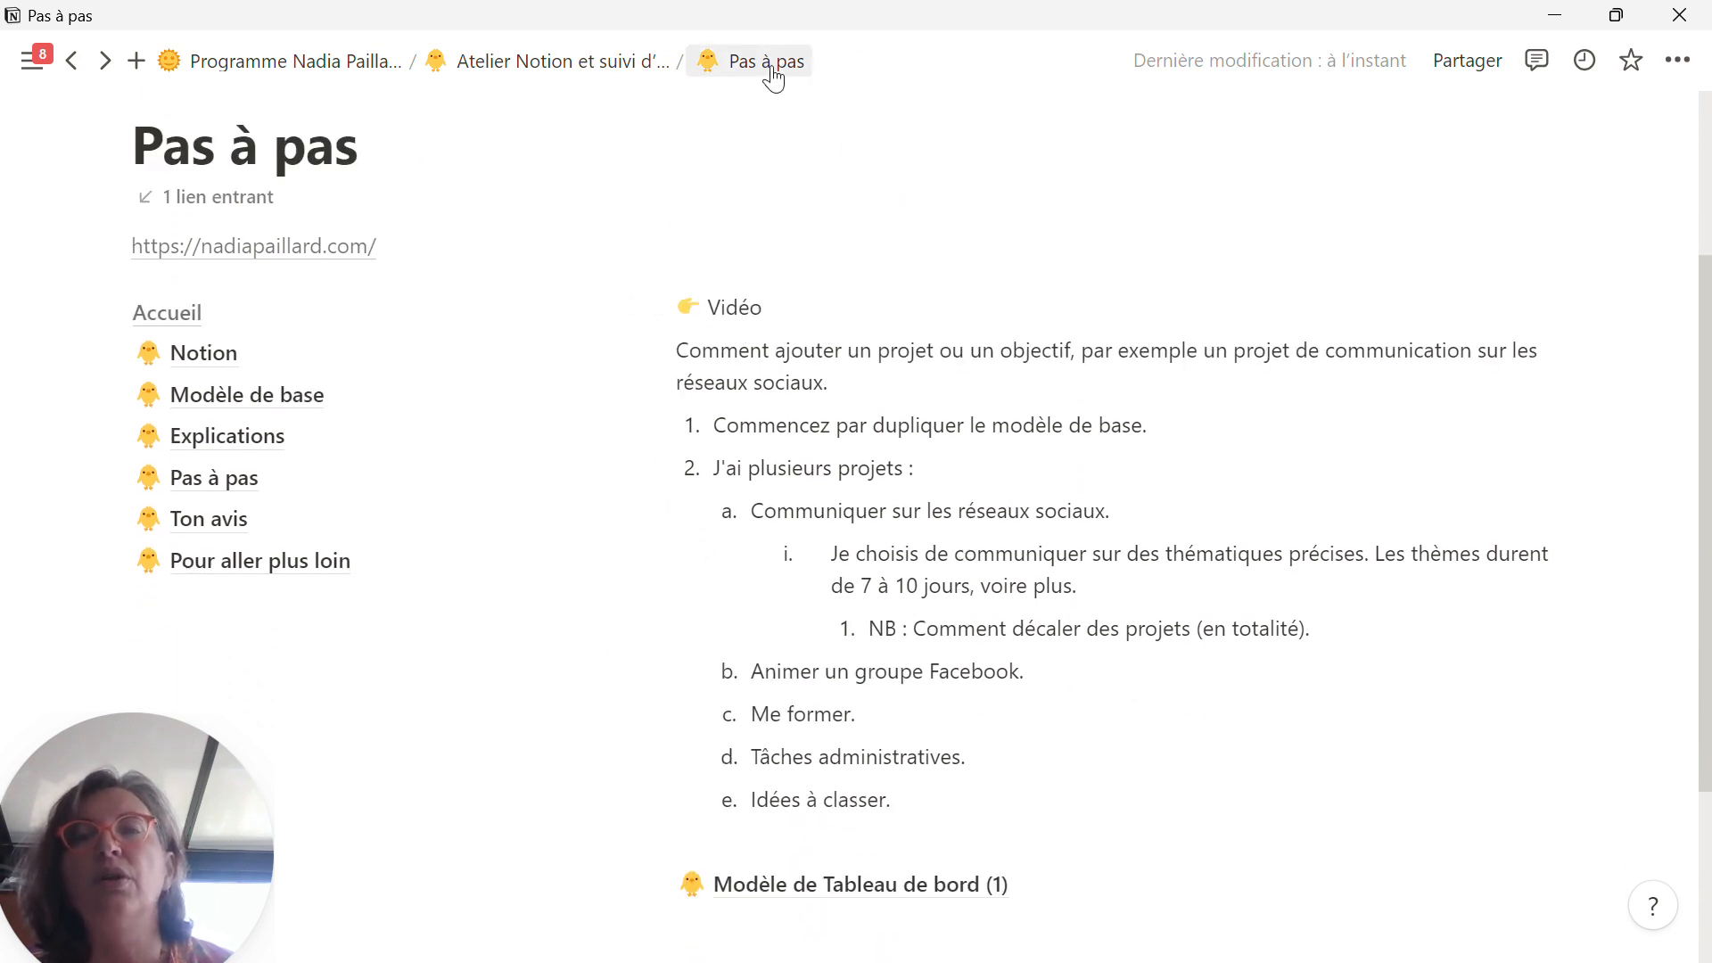
left_click(841, 892)
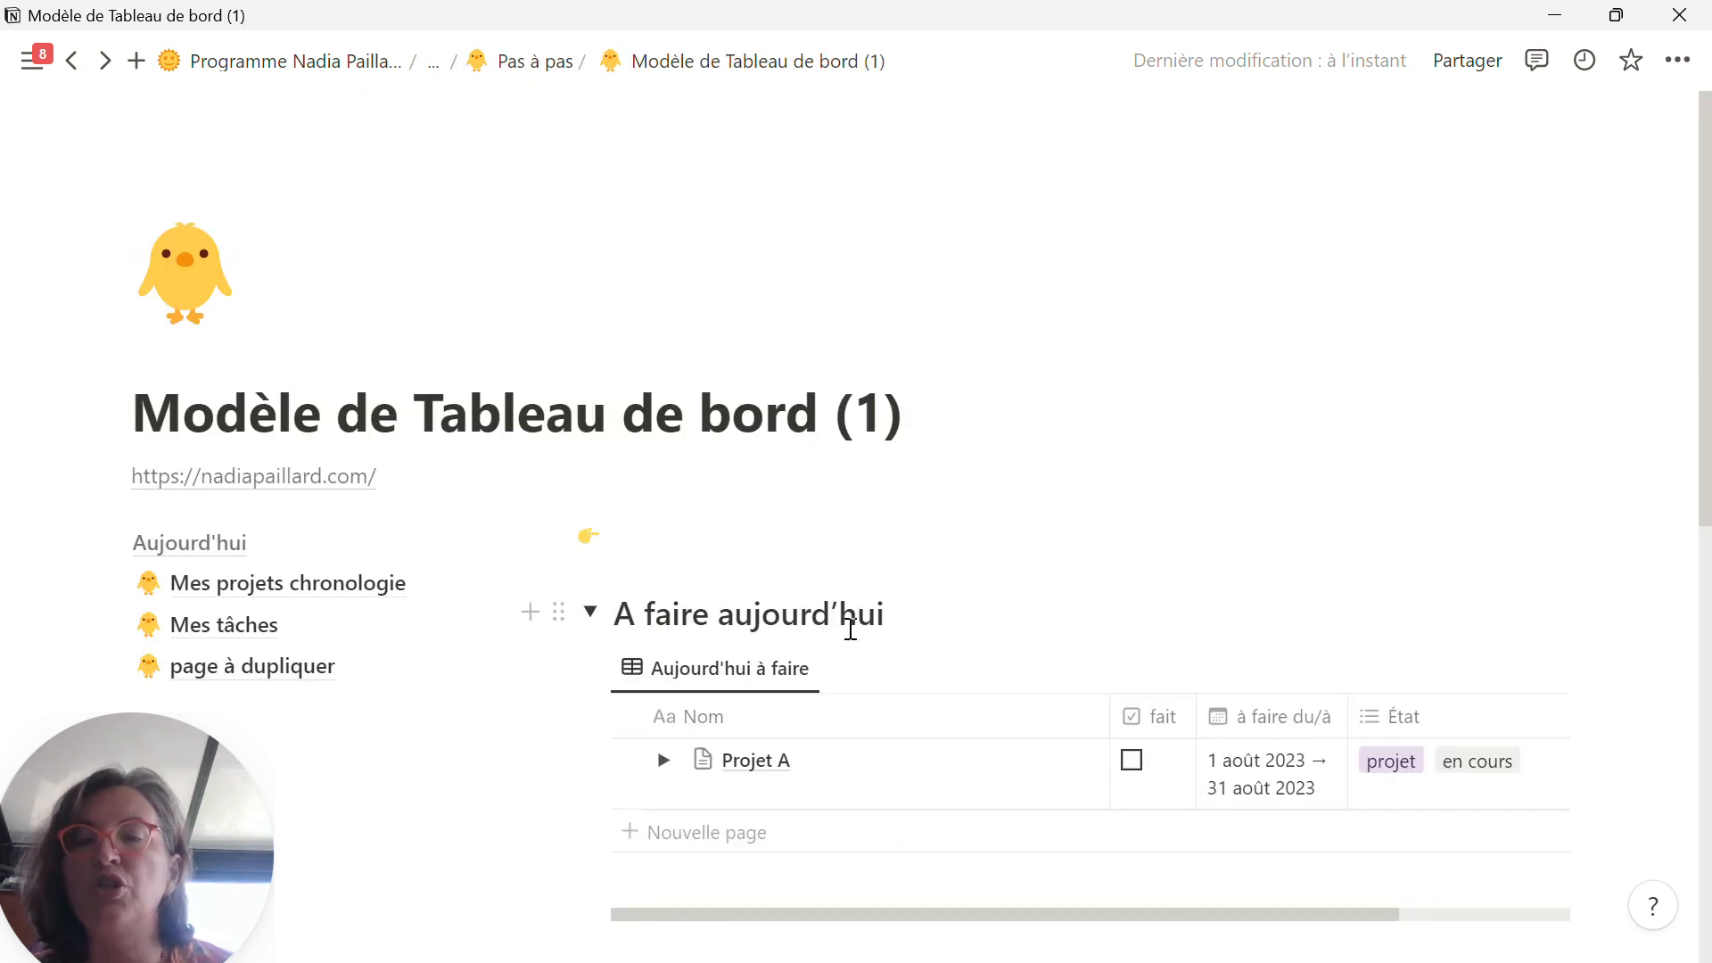
Step: In the "Entrée des notes" table, rename Projet A as "Ma comunication sur les réseaux sociaux"
scroll(844, 642, "down", 3)
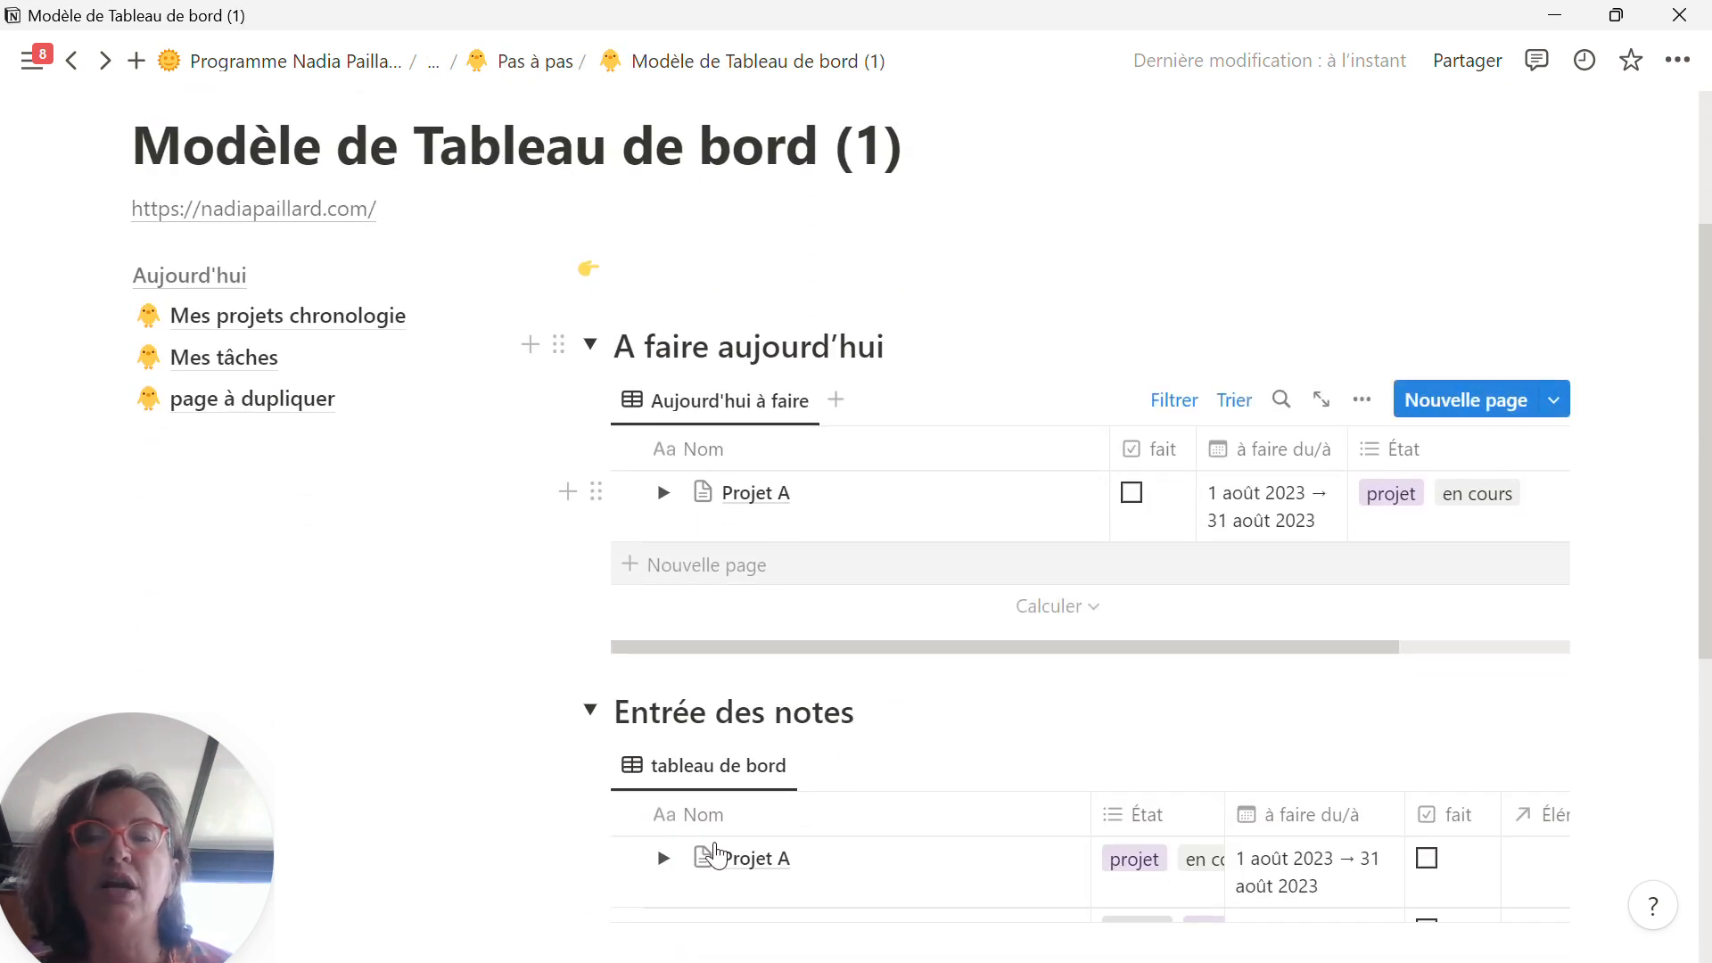
scroll(761, 719, "down", 3)
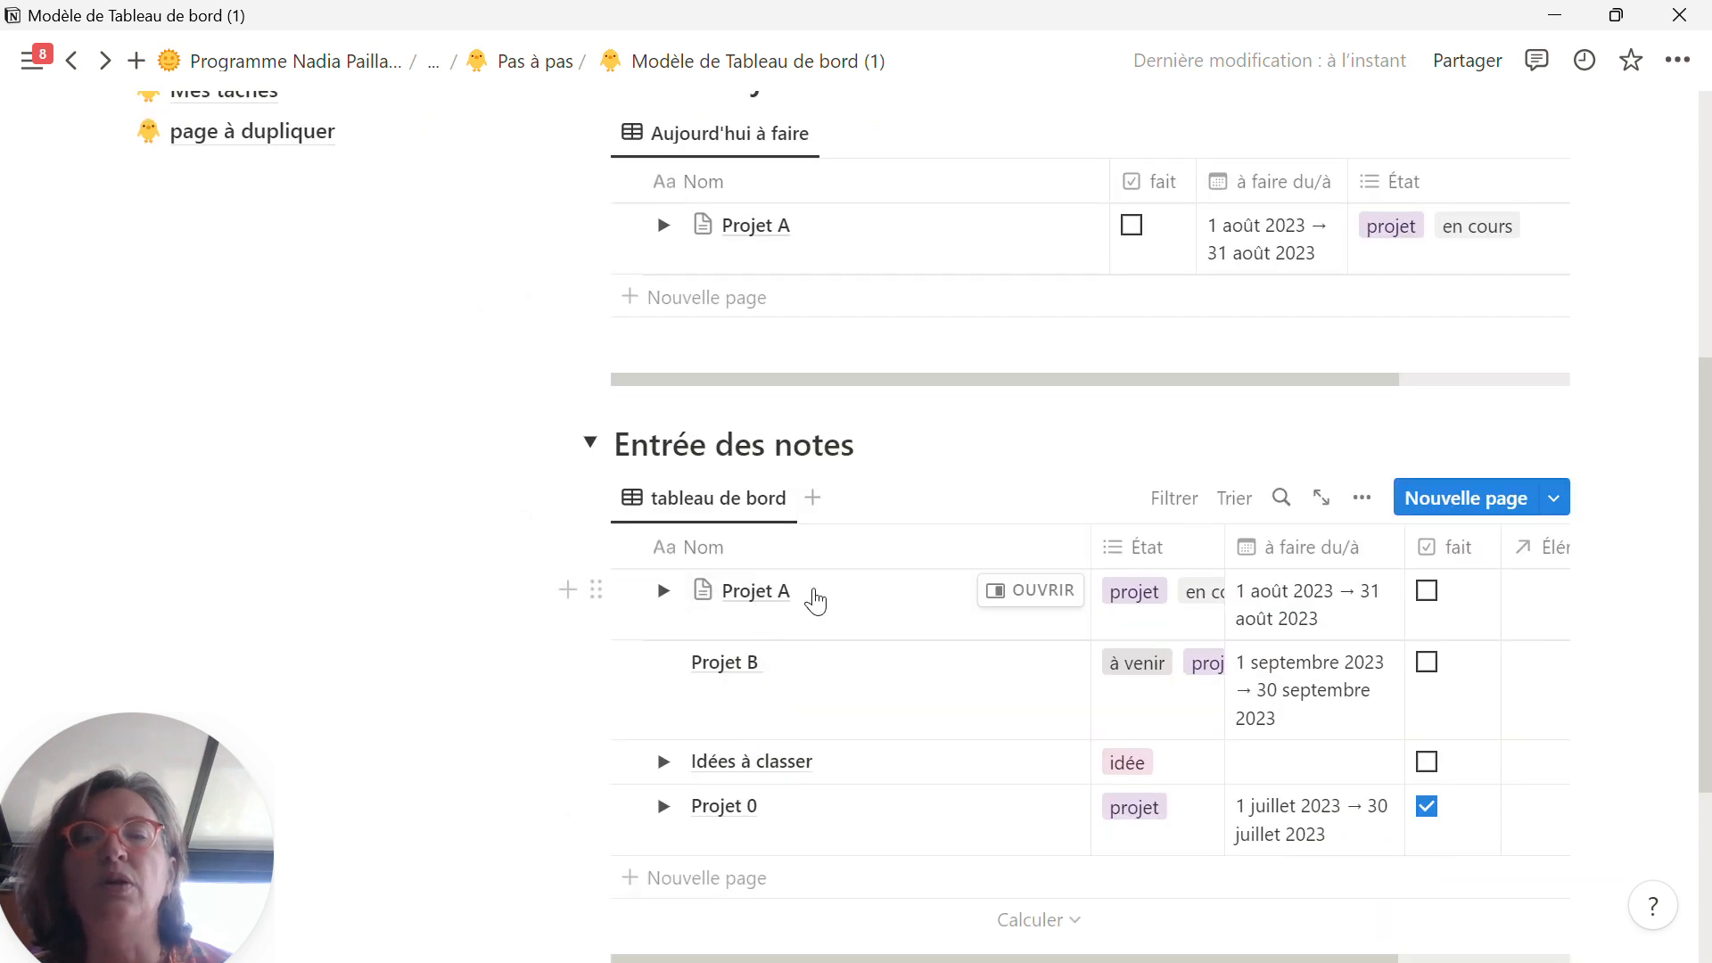
left_click(765, 599)
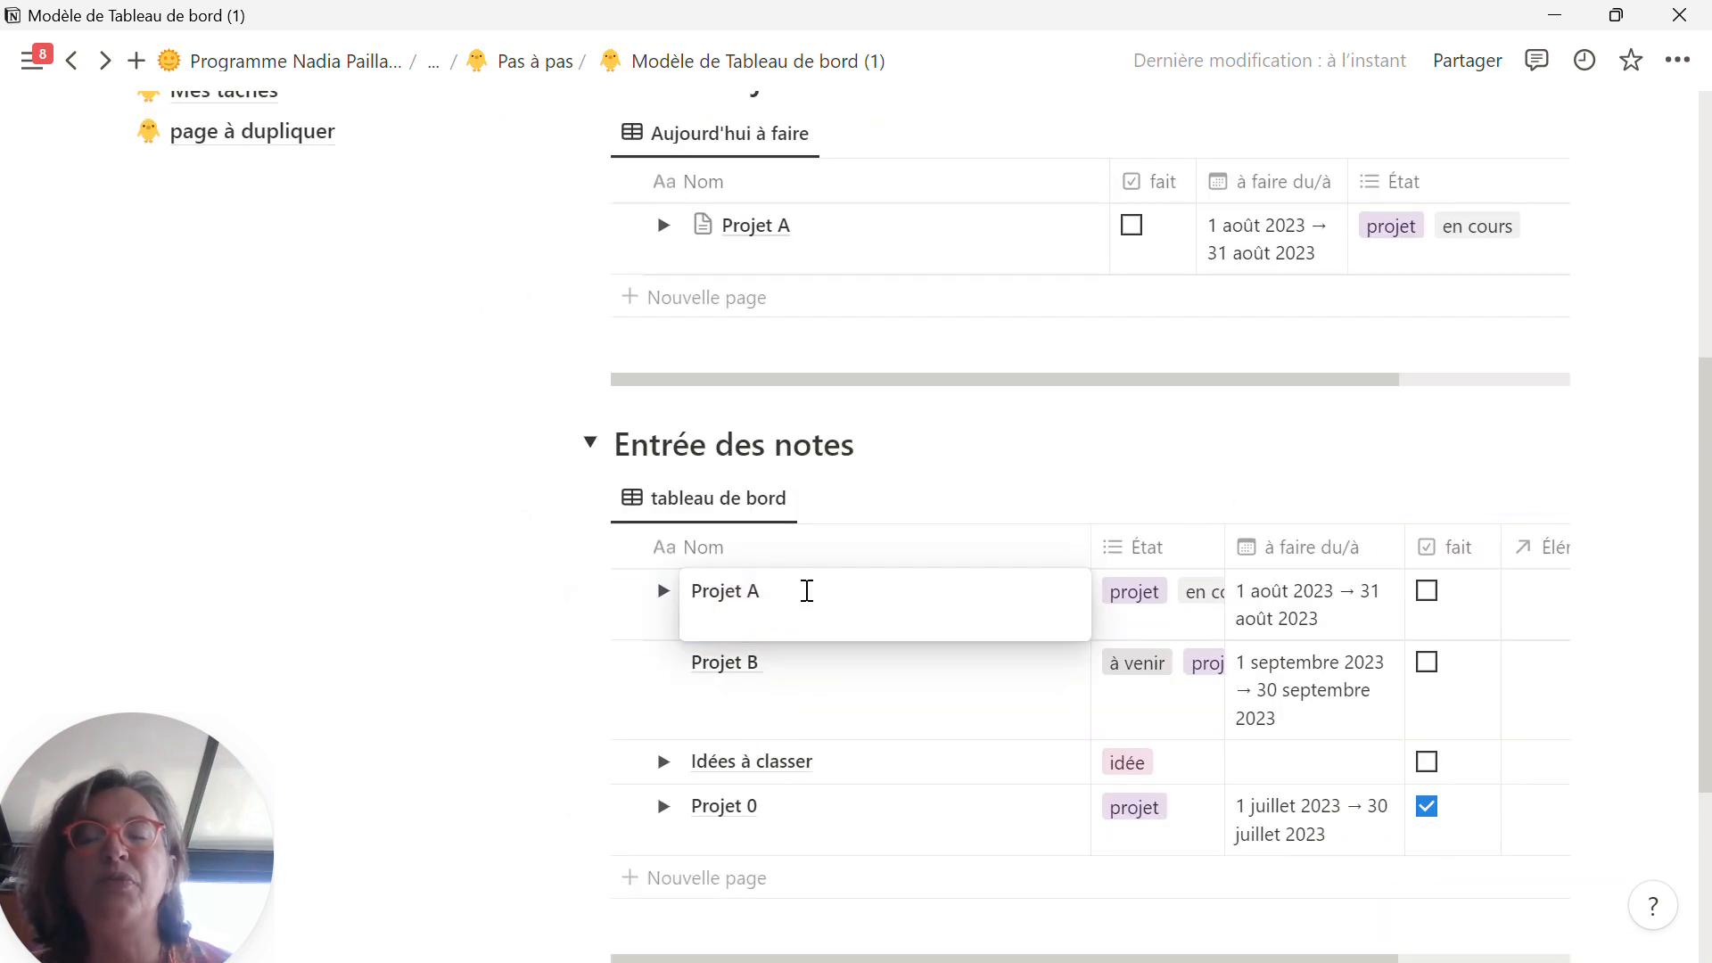
key("BackSpace")
key("BackSpace")
key("BackSpace")
key("BackSpace")
key("BackSpace")
key("BackSpace")
key("BackSpace")
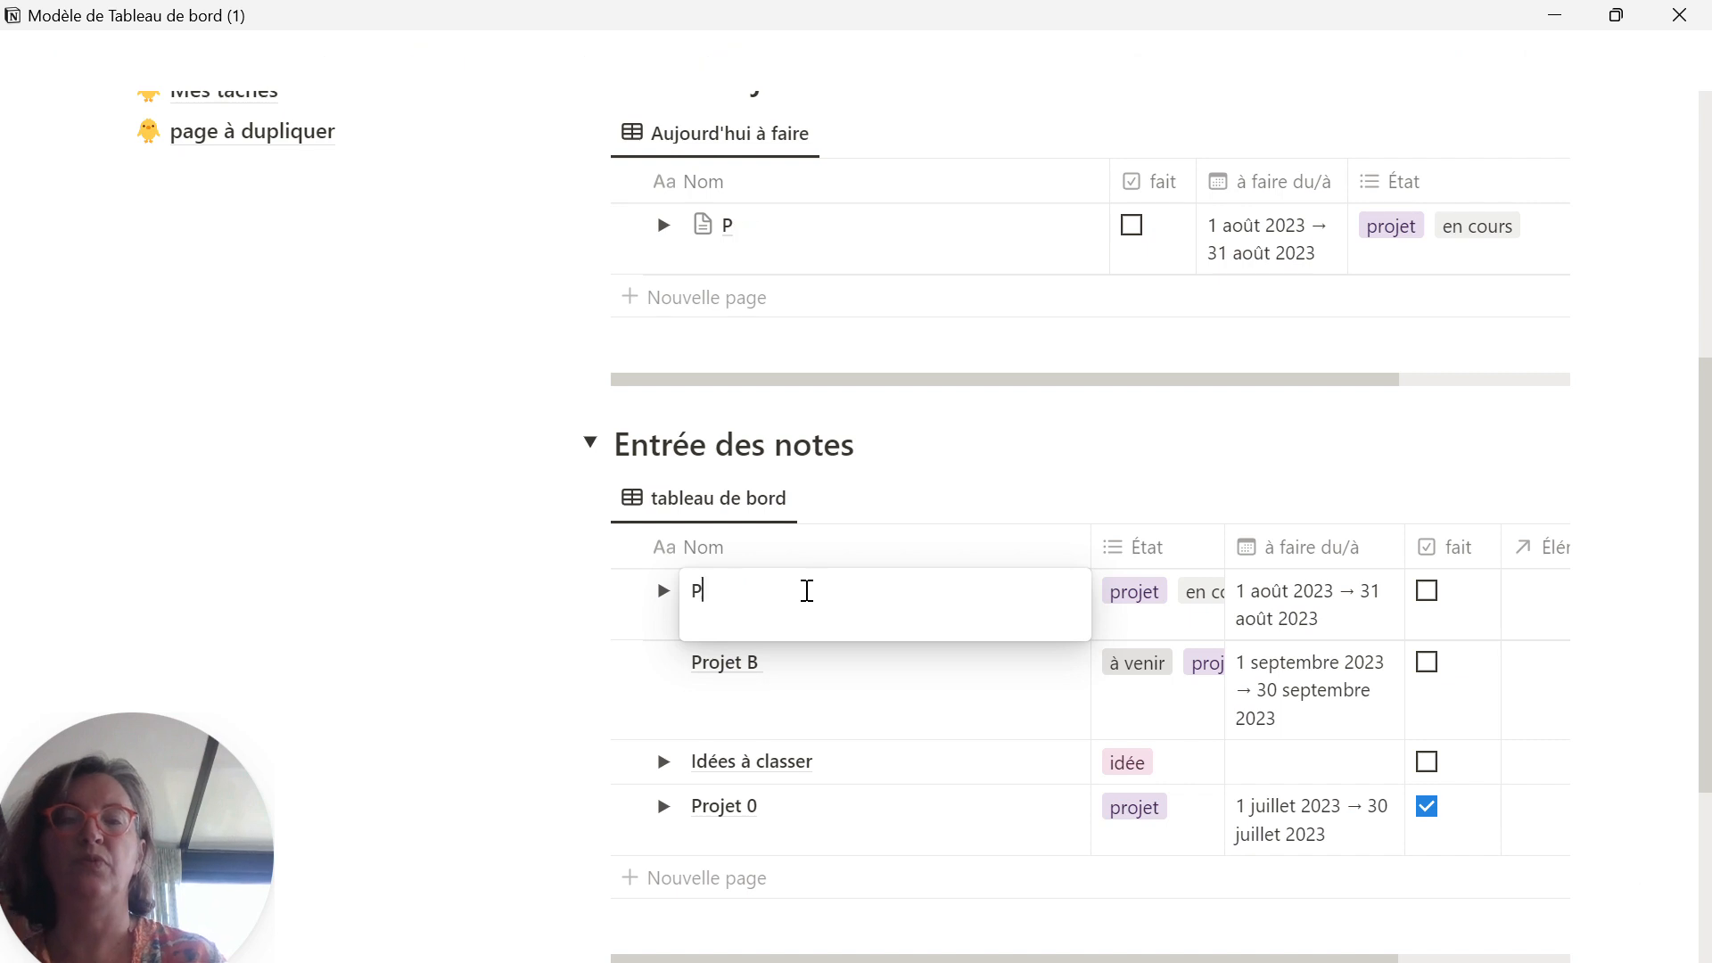
type("M")
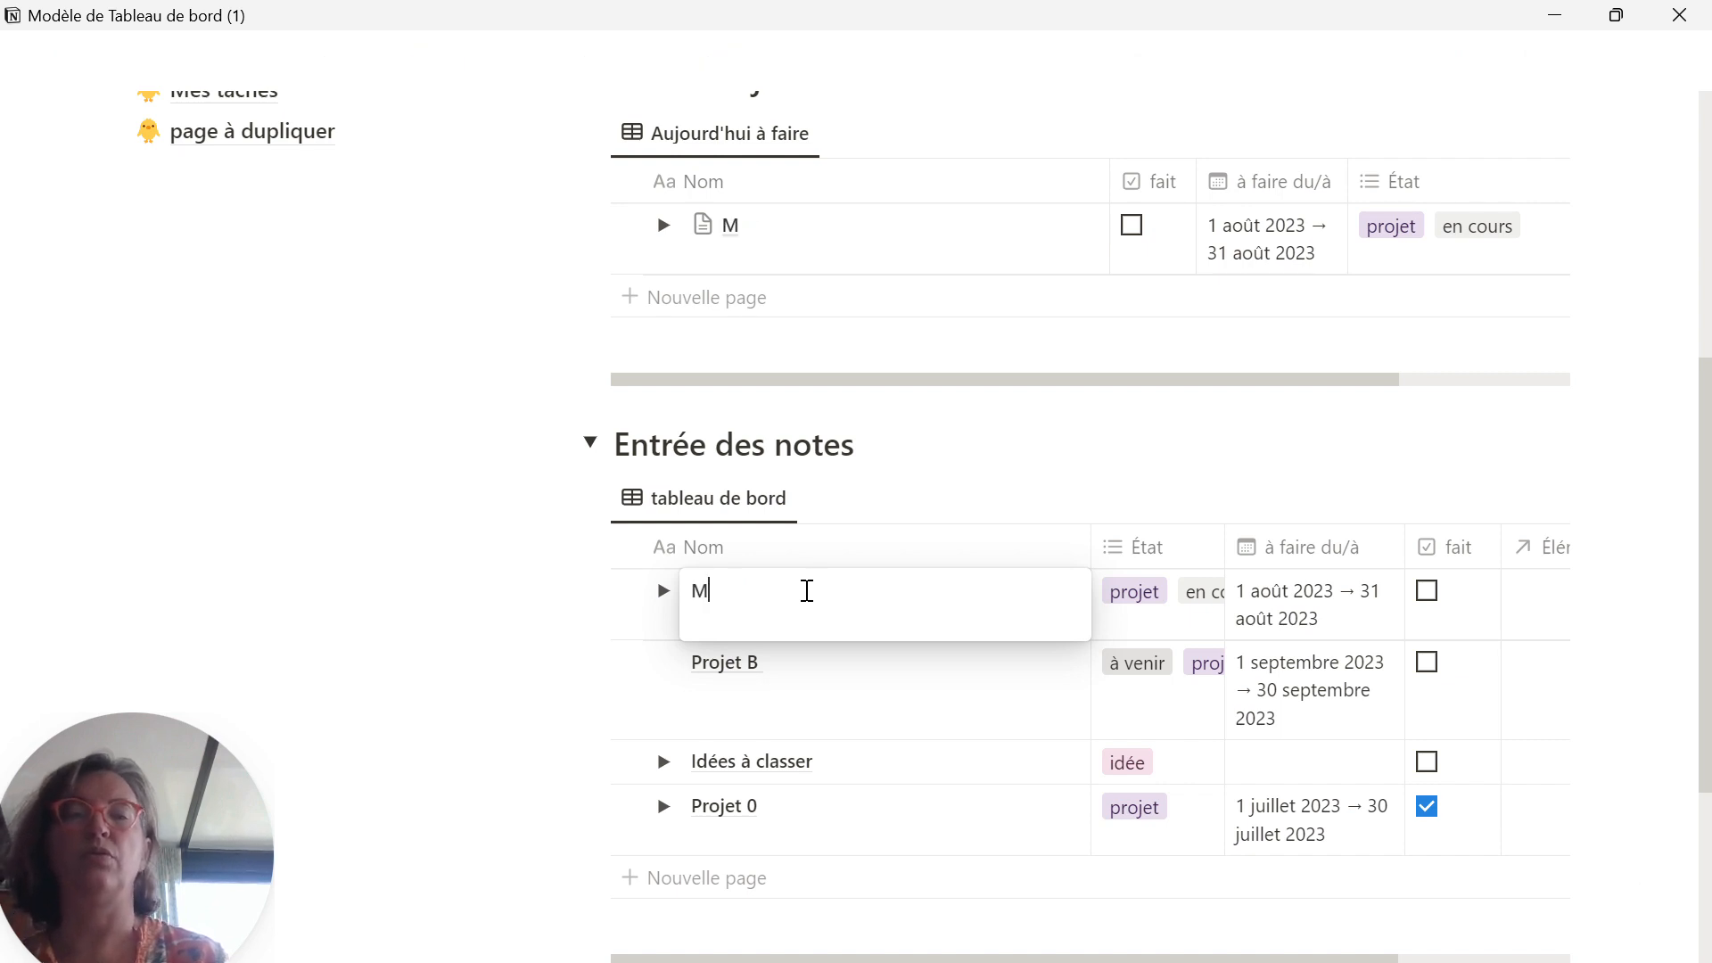
type("a commu")
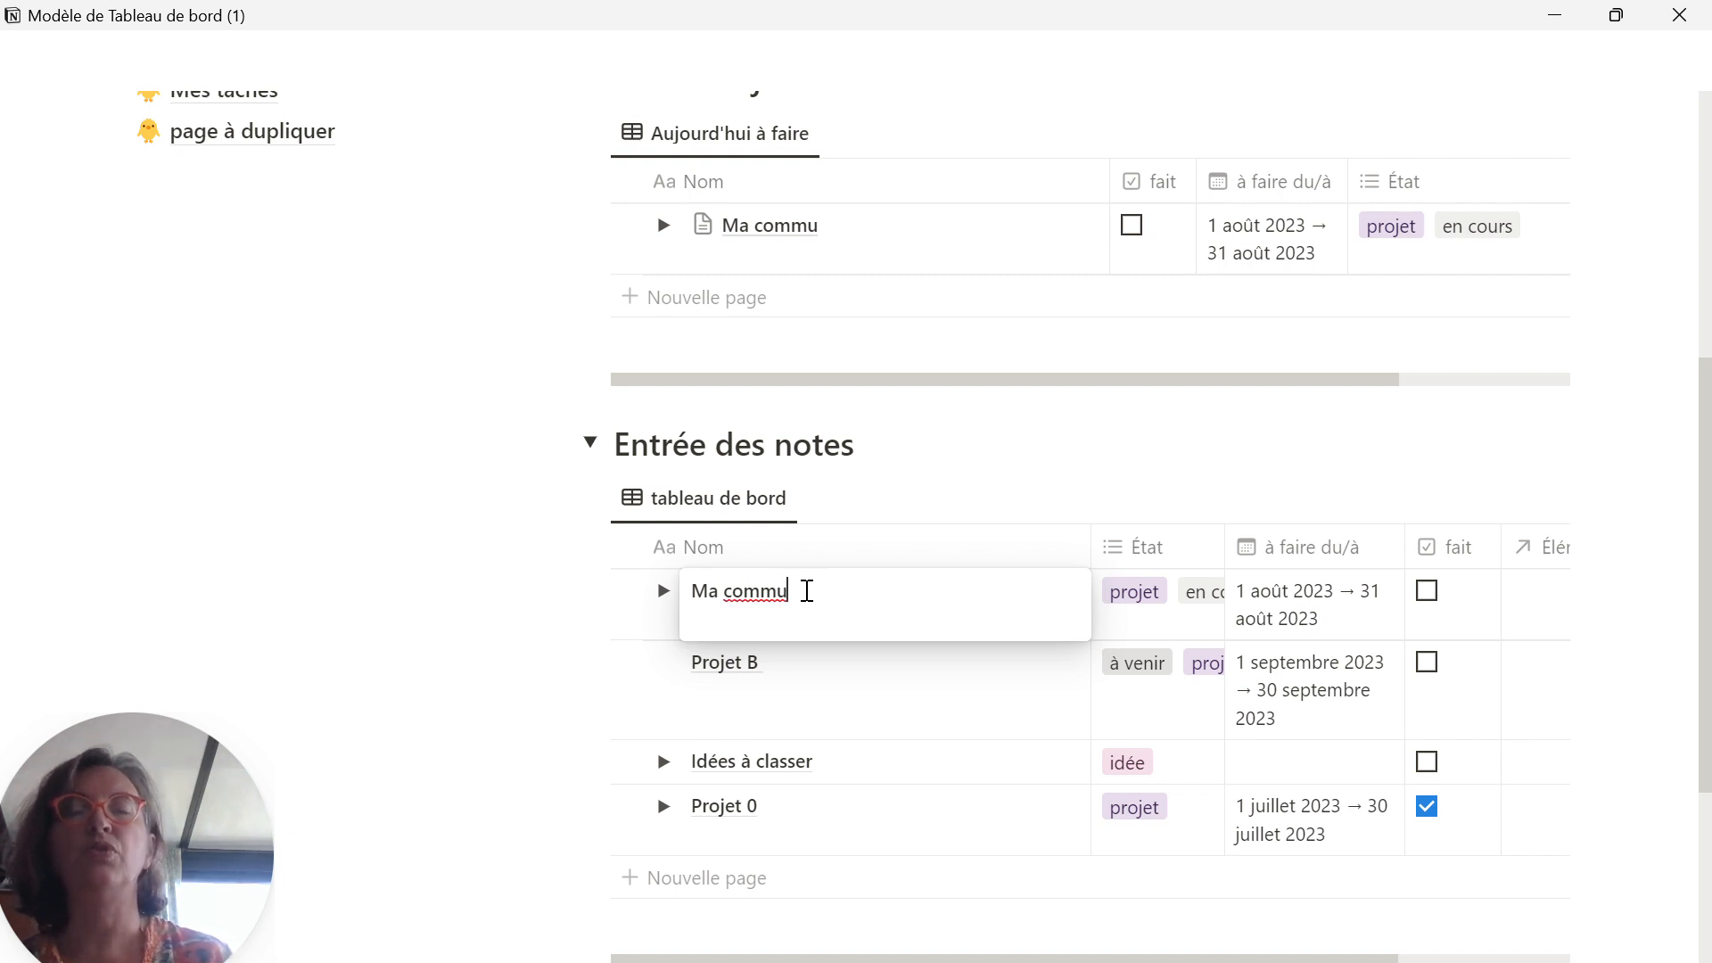
key("BackSpace")
key("BackSpace")
type("unica")
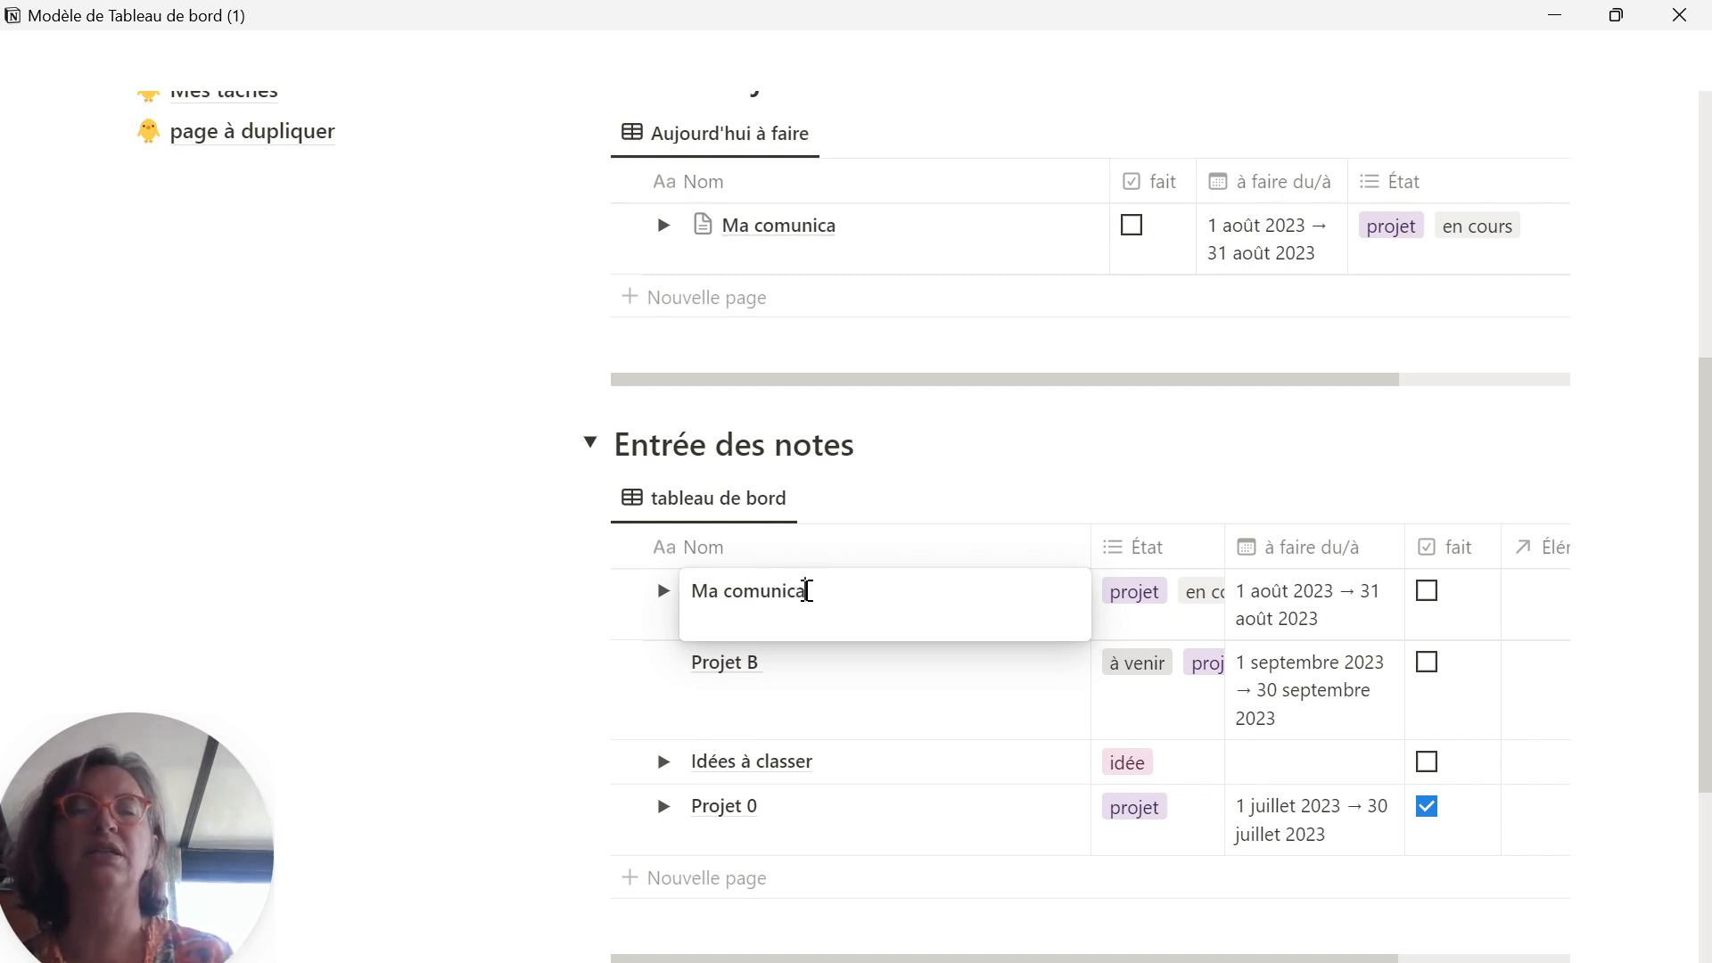
type("tion sur les ")
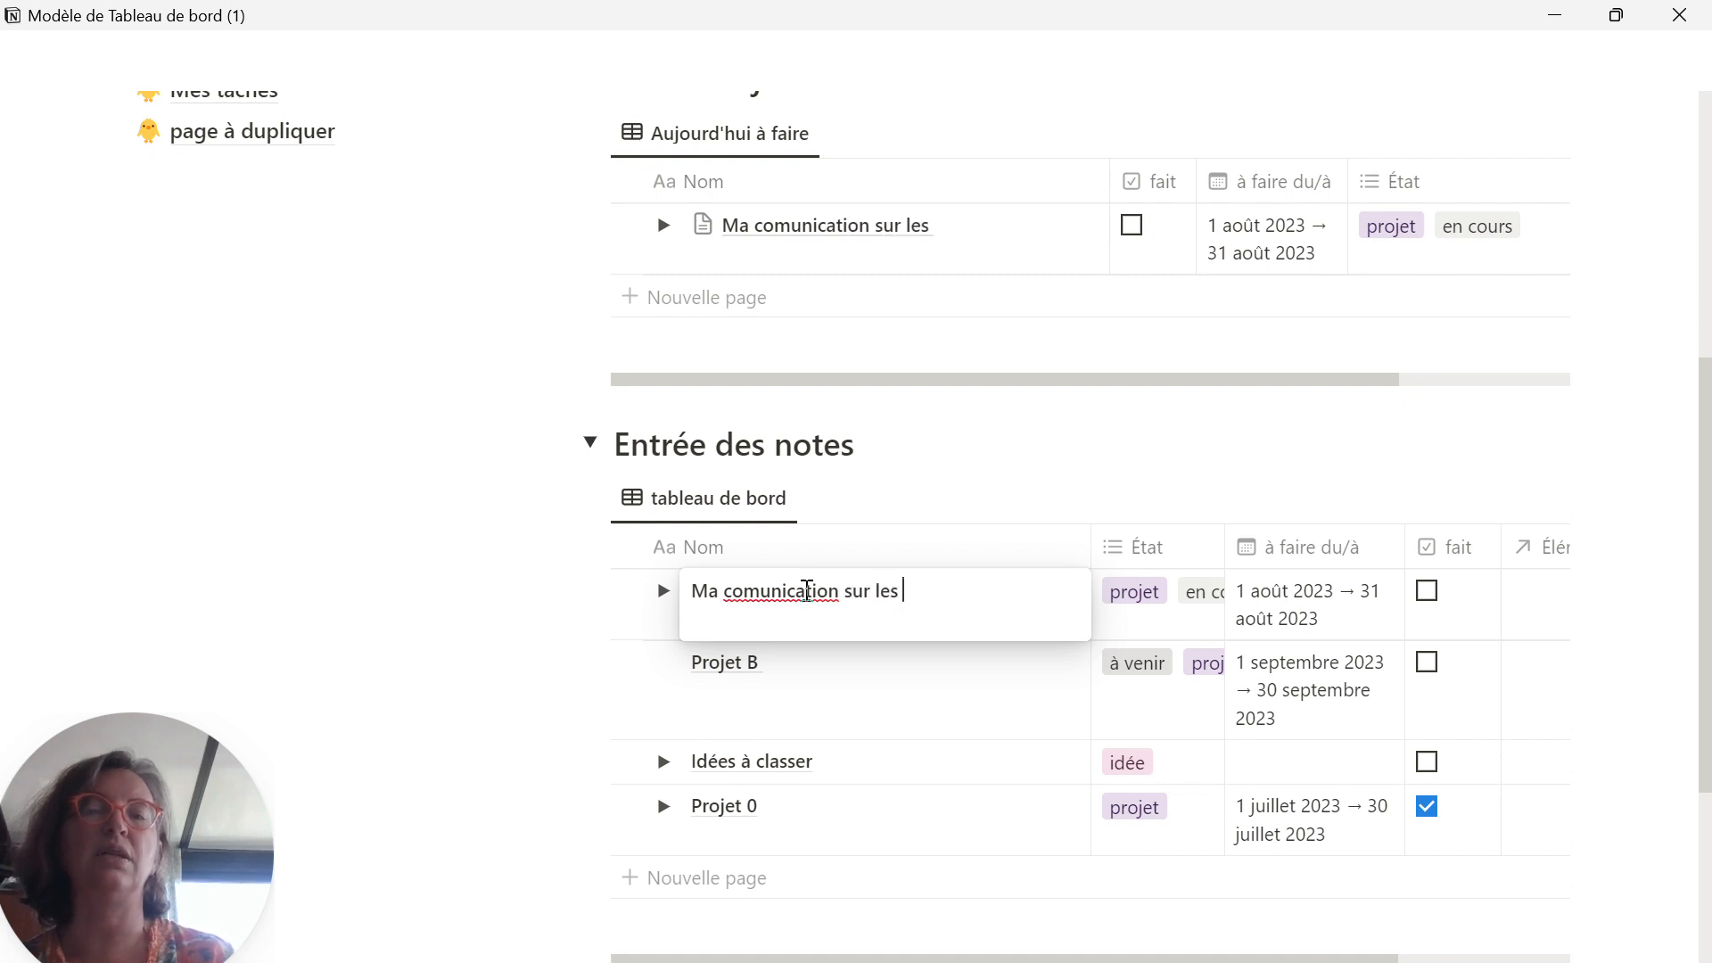
type("réseaux s")
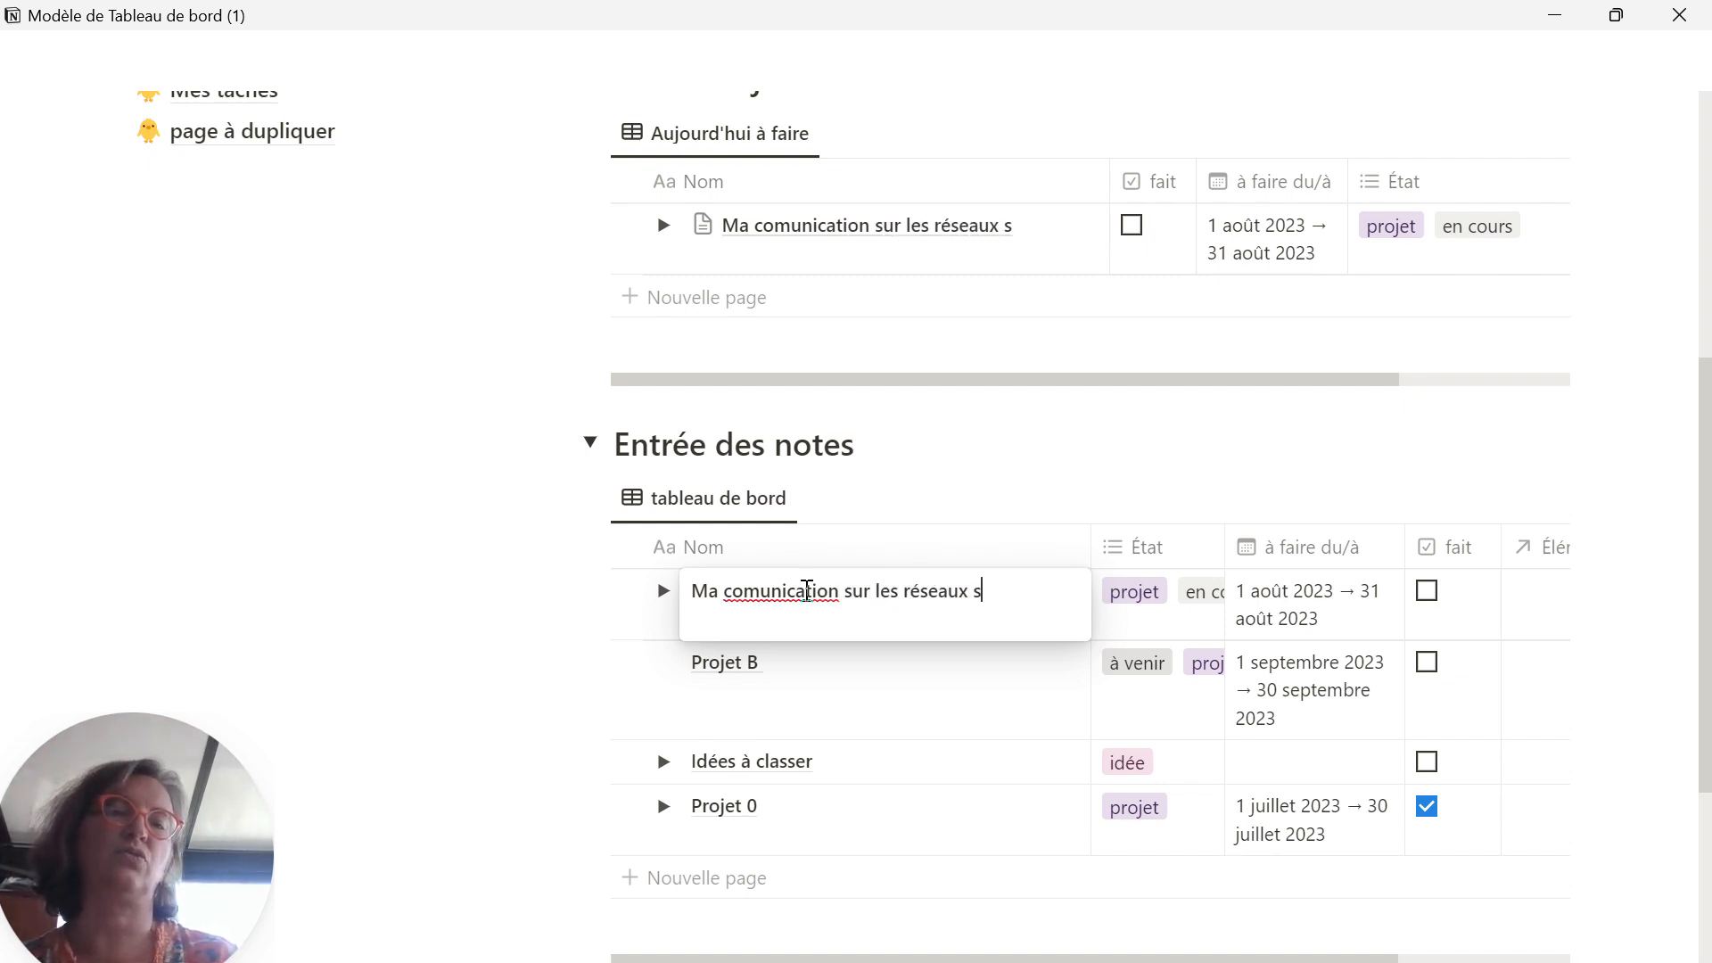
type("ociaux")
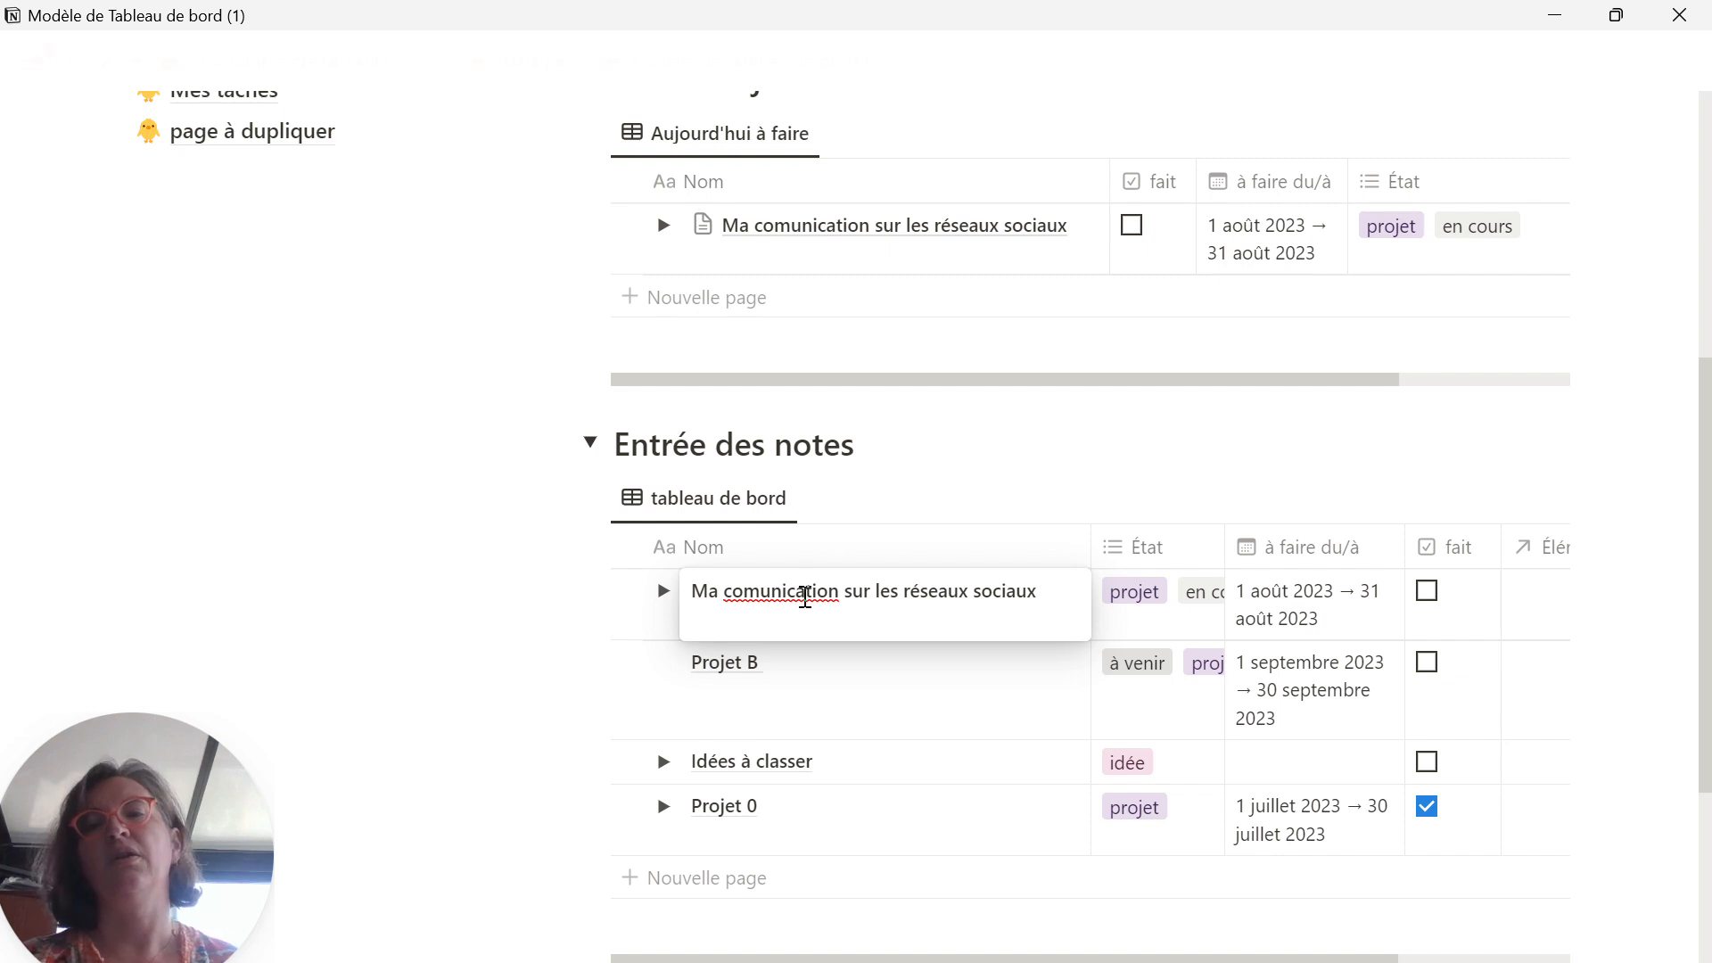
Step: Correct the misspelled word in the renamed project's title to "communication"
right_click(812, 593)
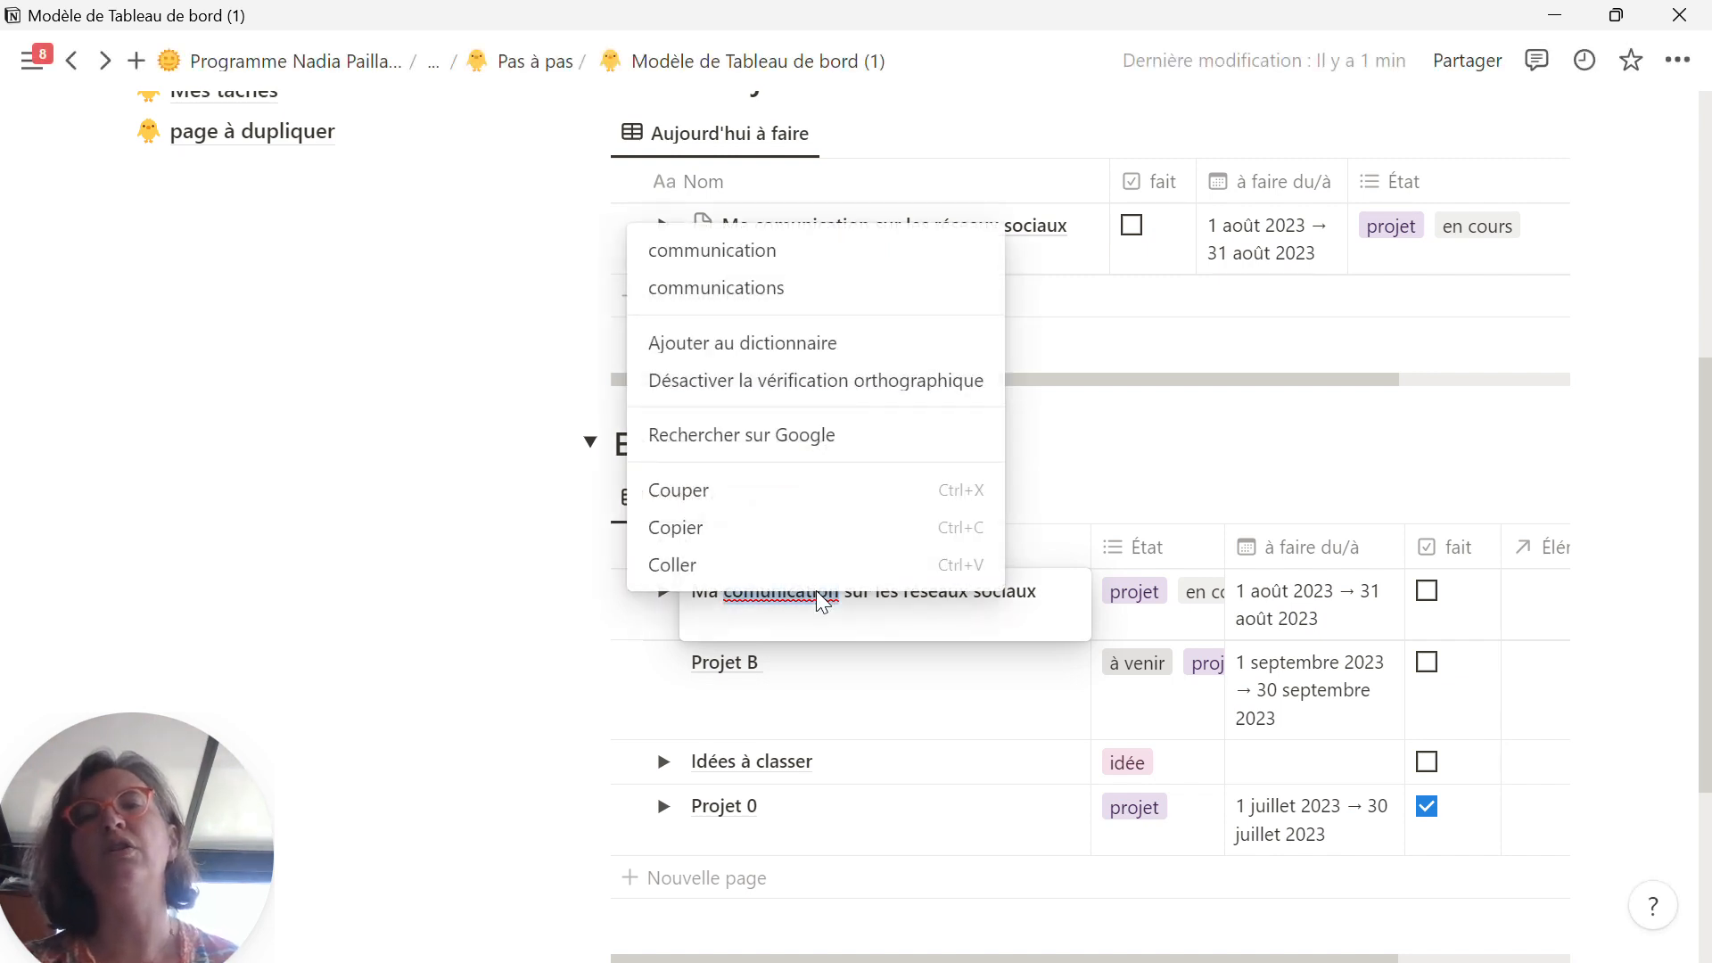
left_click(793, 594)
left_click(760, 590)
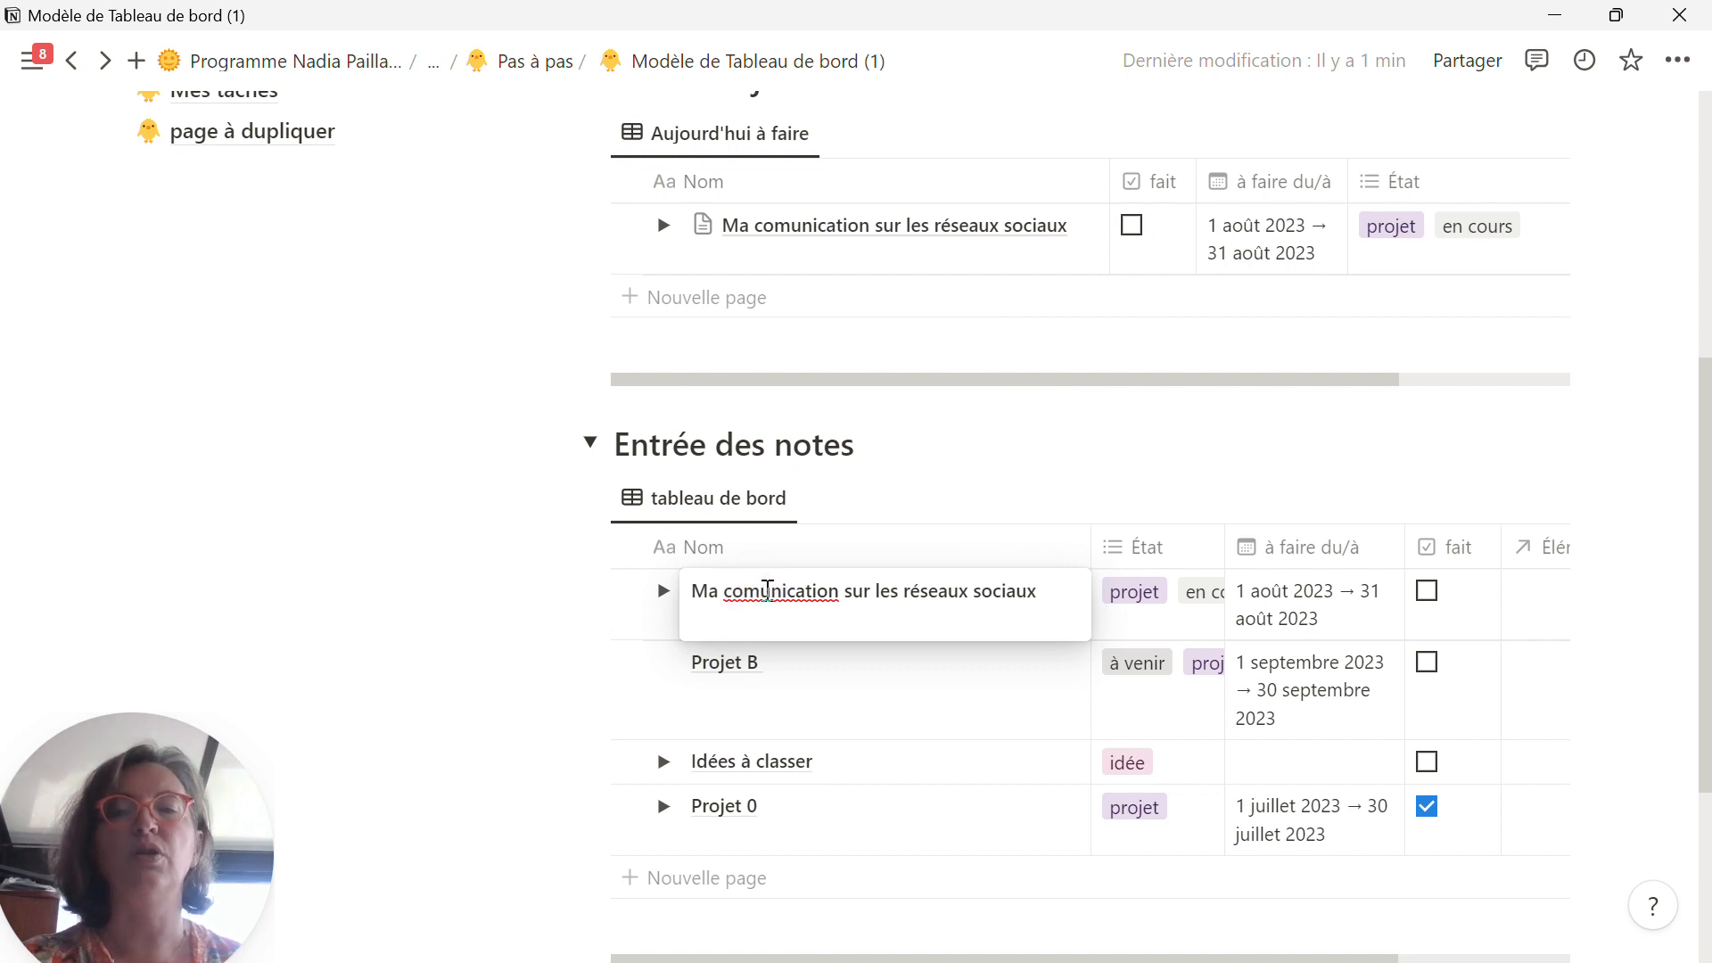
type("m")
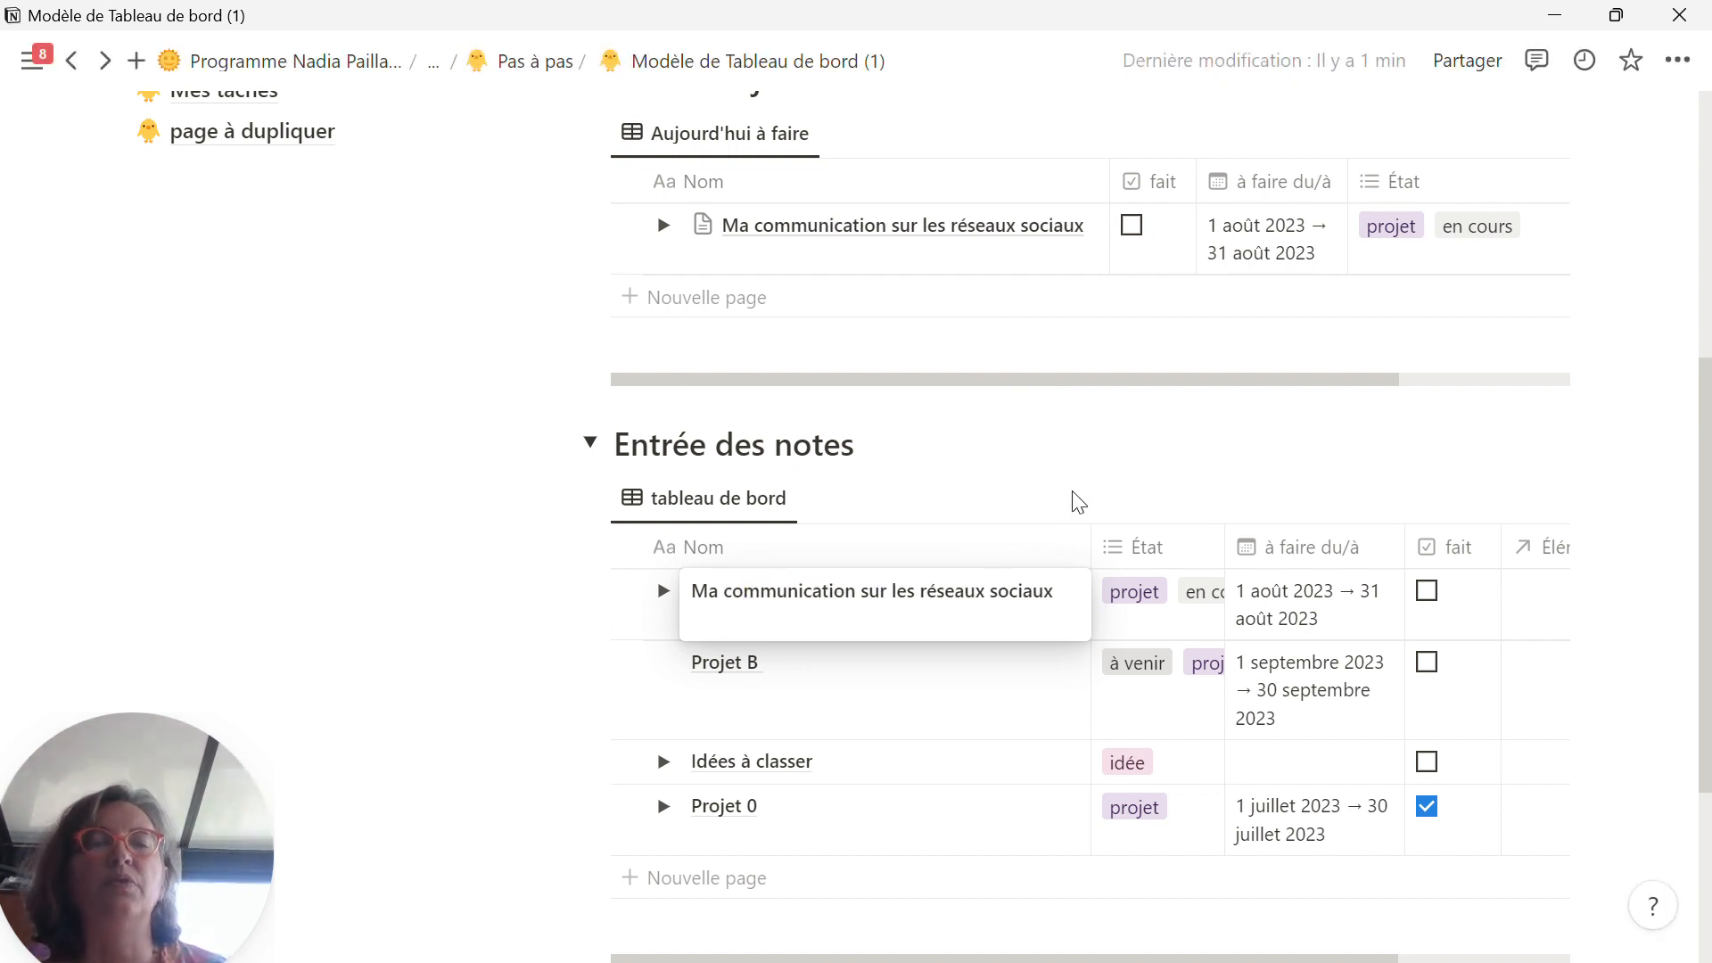
key("Escape")
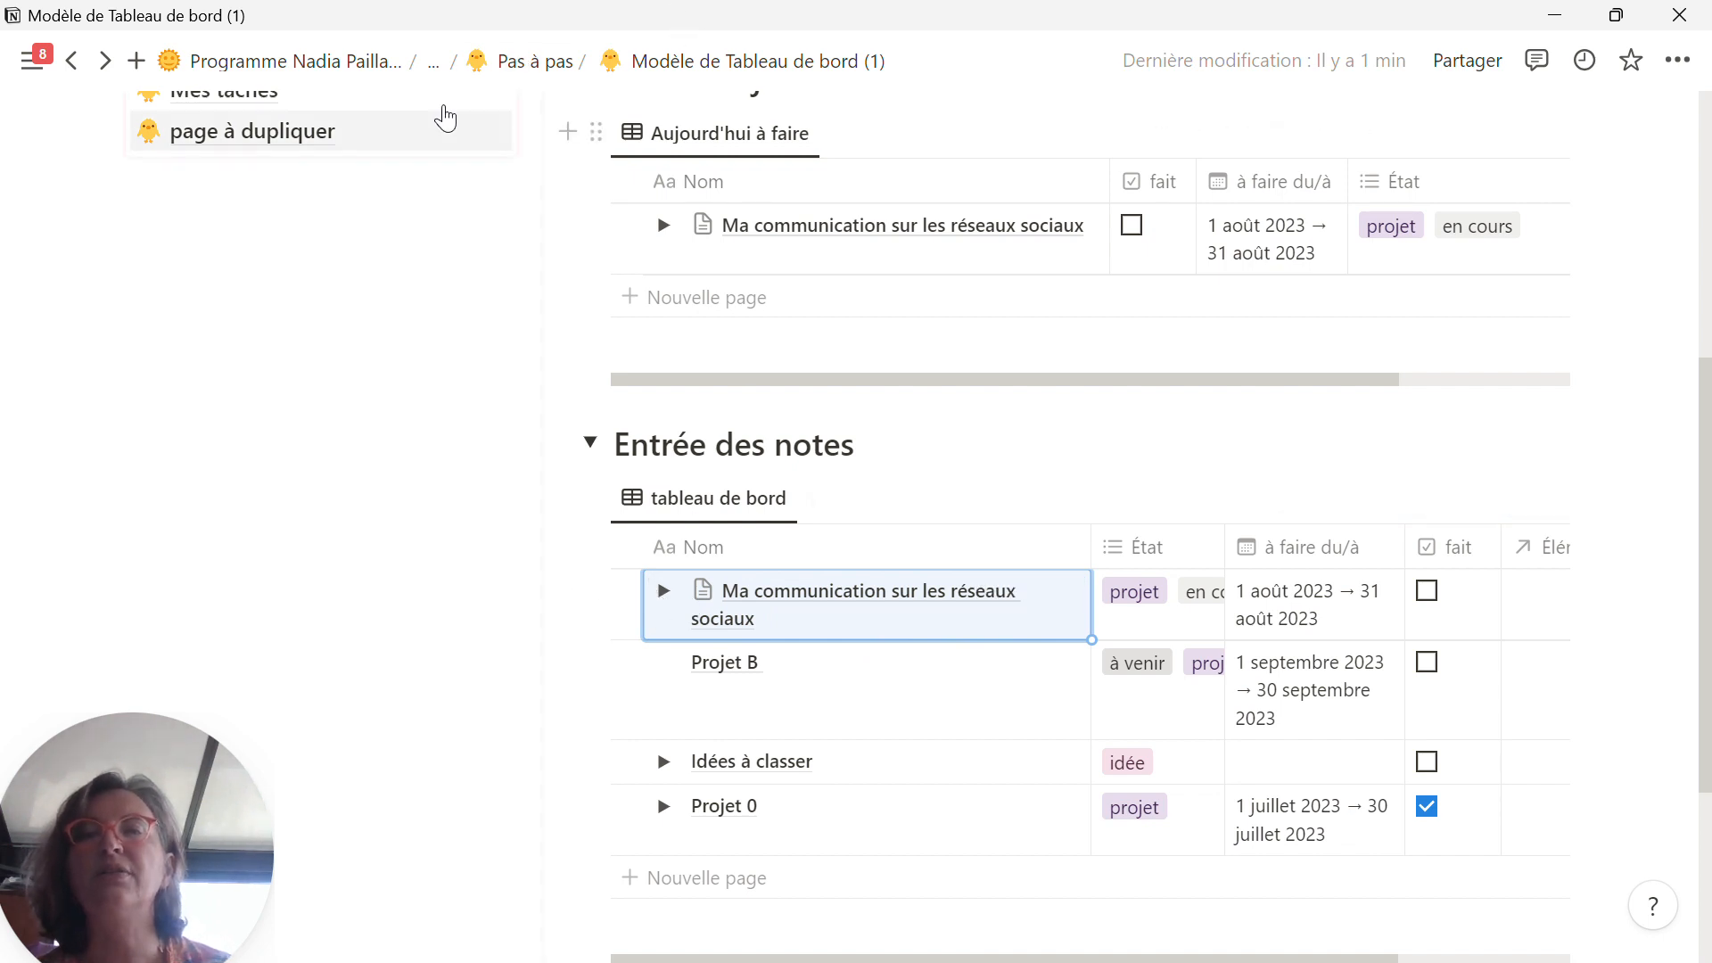
Step: Return to the Pas à pas page, open Modèle de Tableau de bord (1) in a new tab and switch to it
left_click(74, 62)
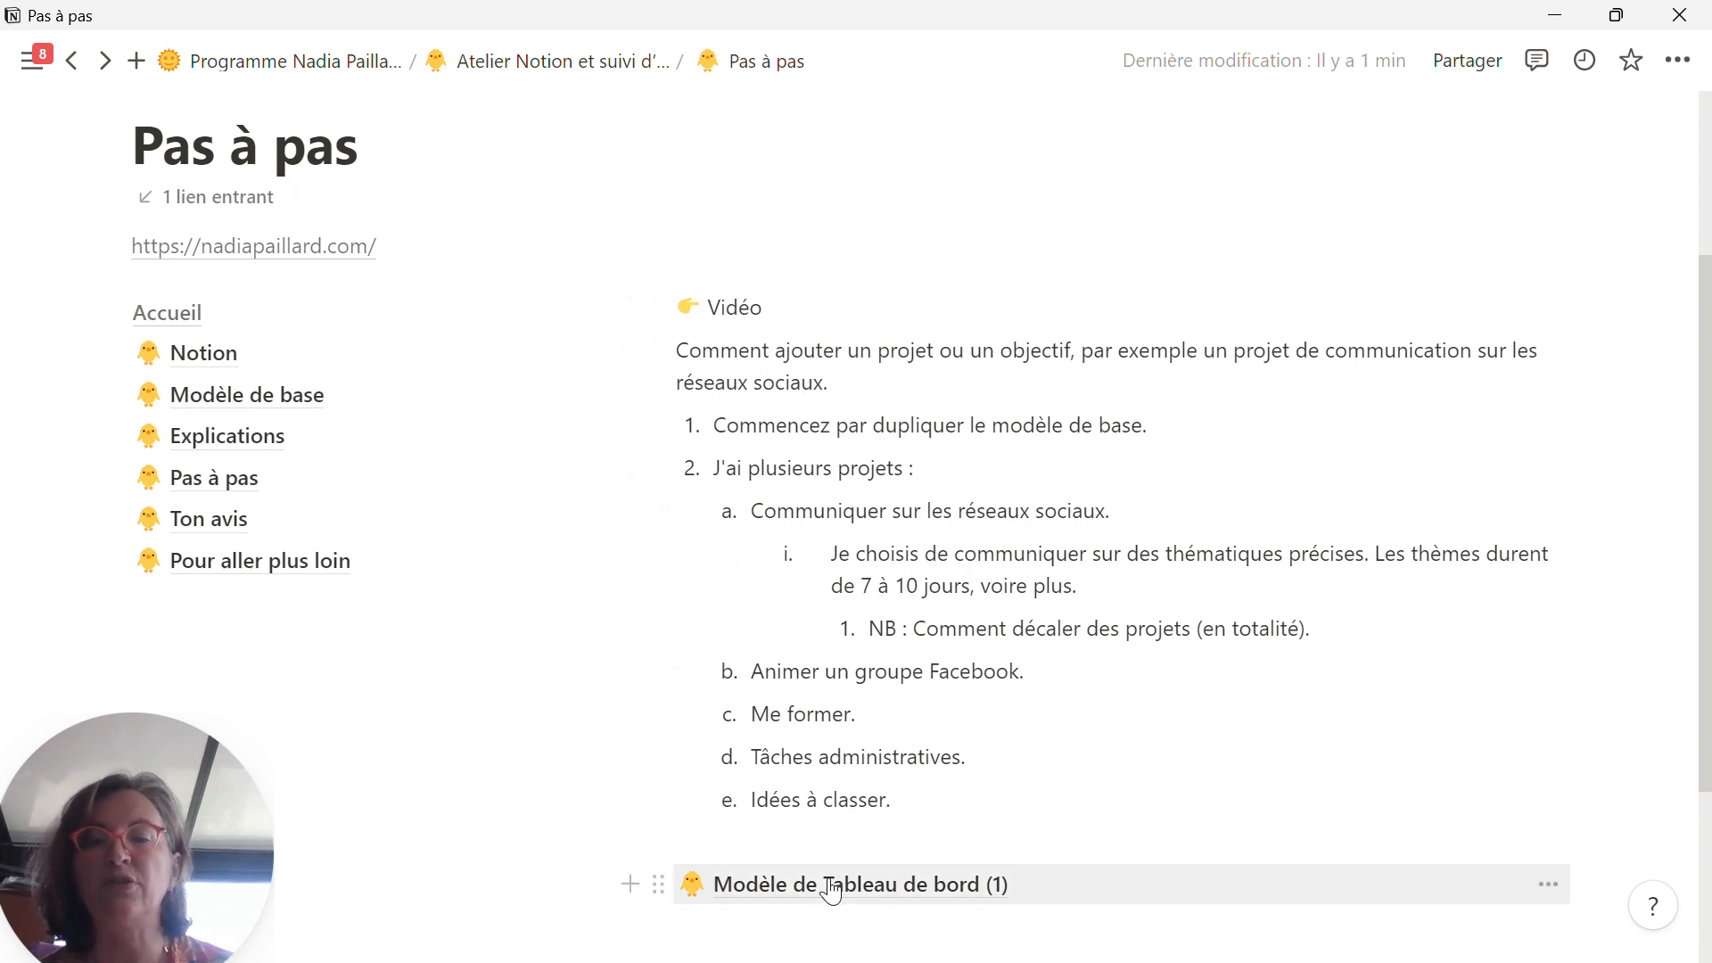
left_click(659, 884)
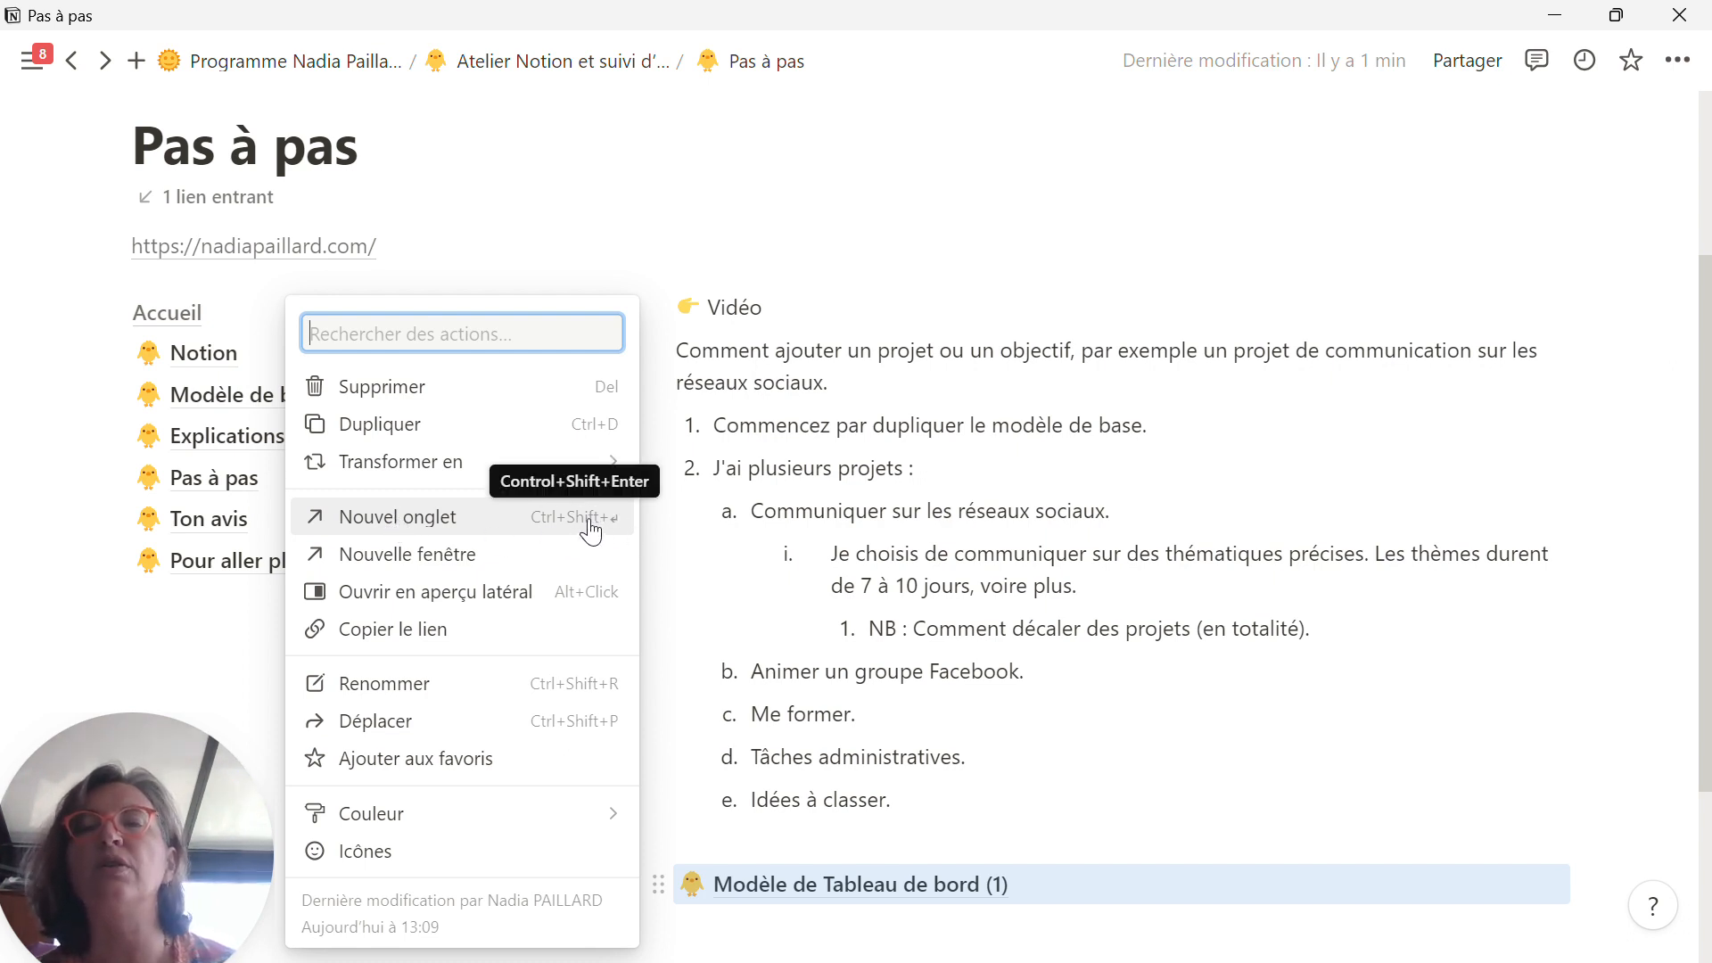
left_click(387, 526)
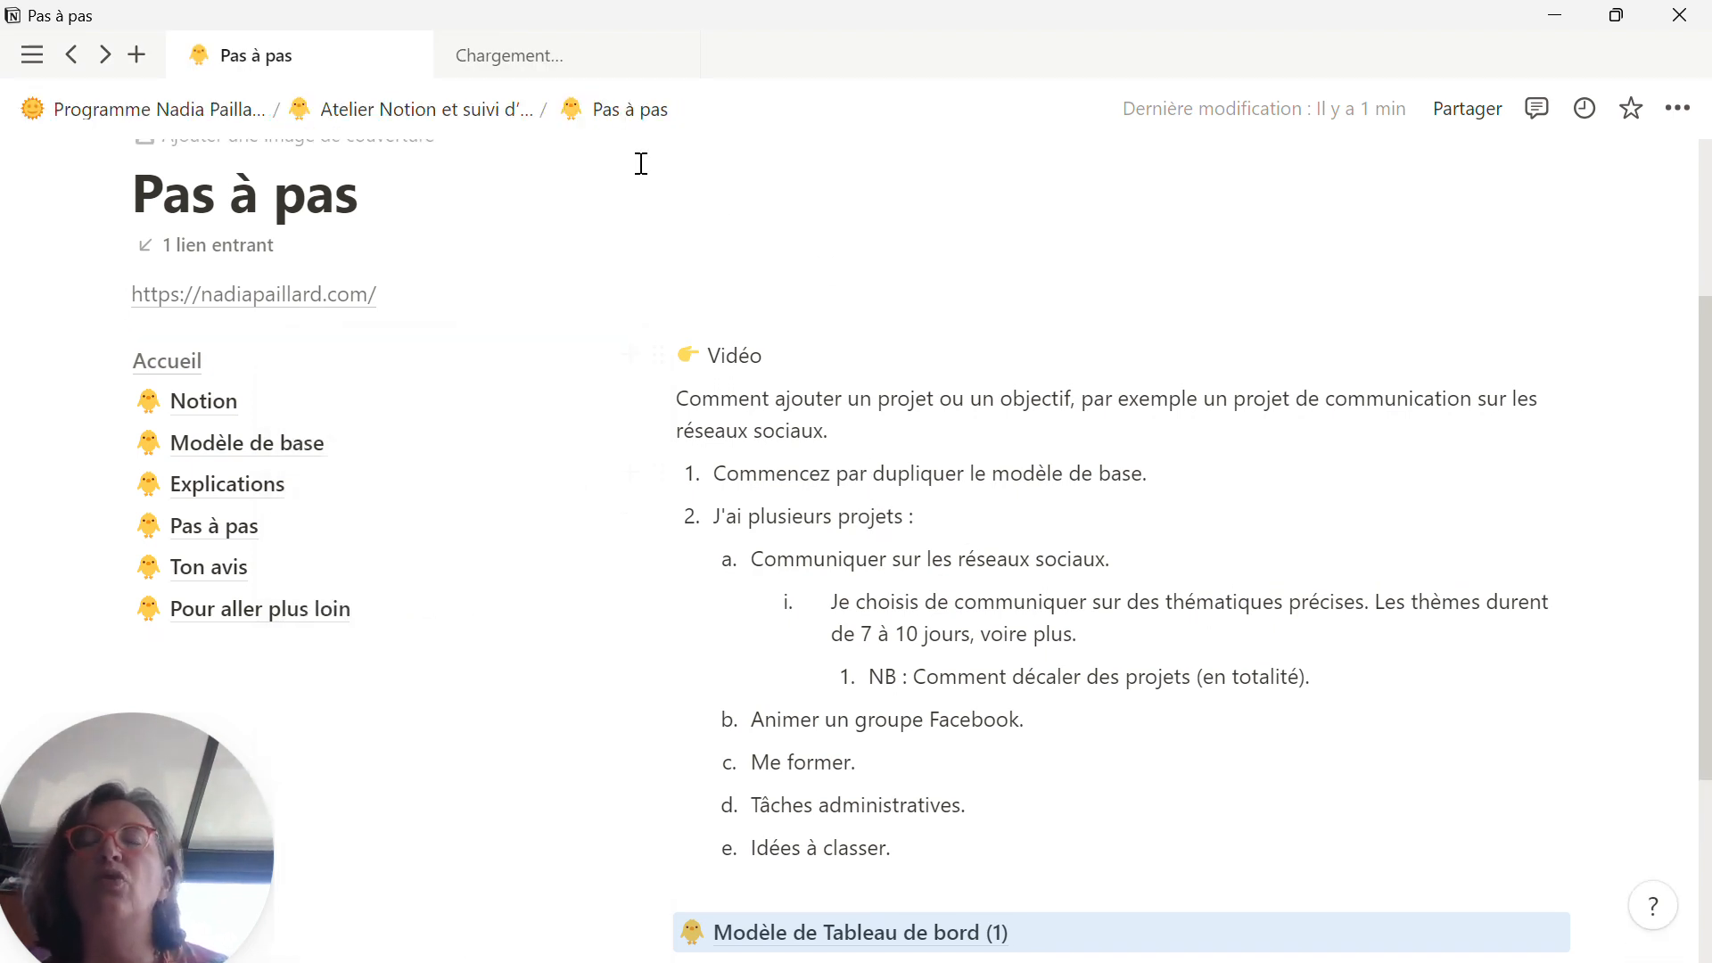
left_click(591, 62)
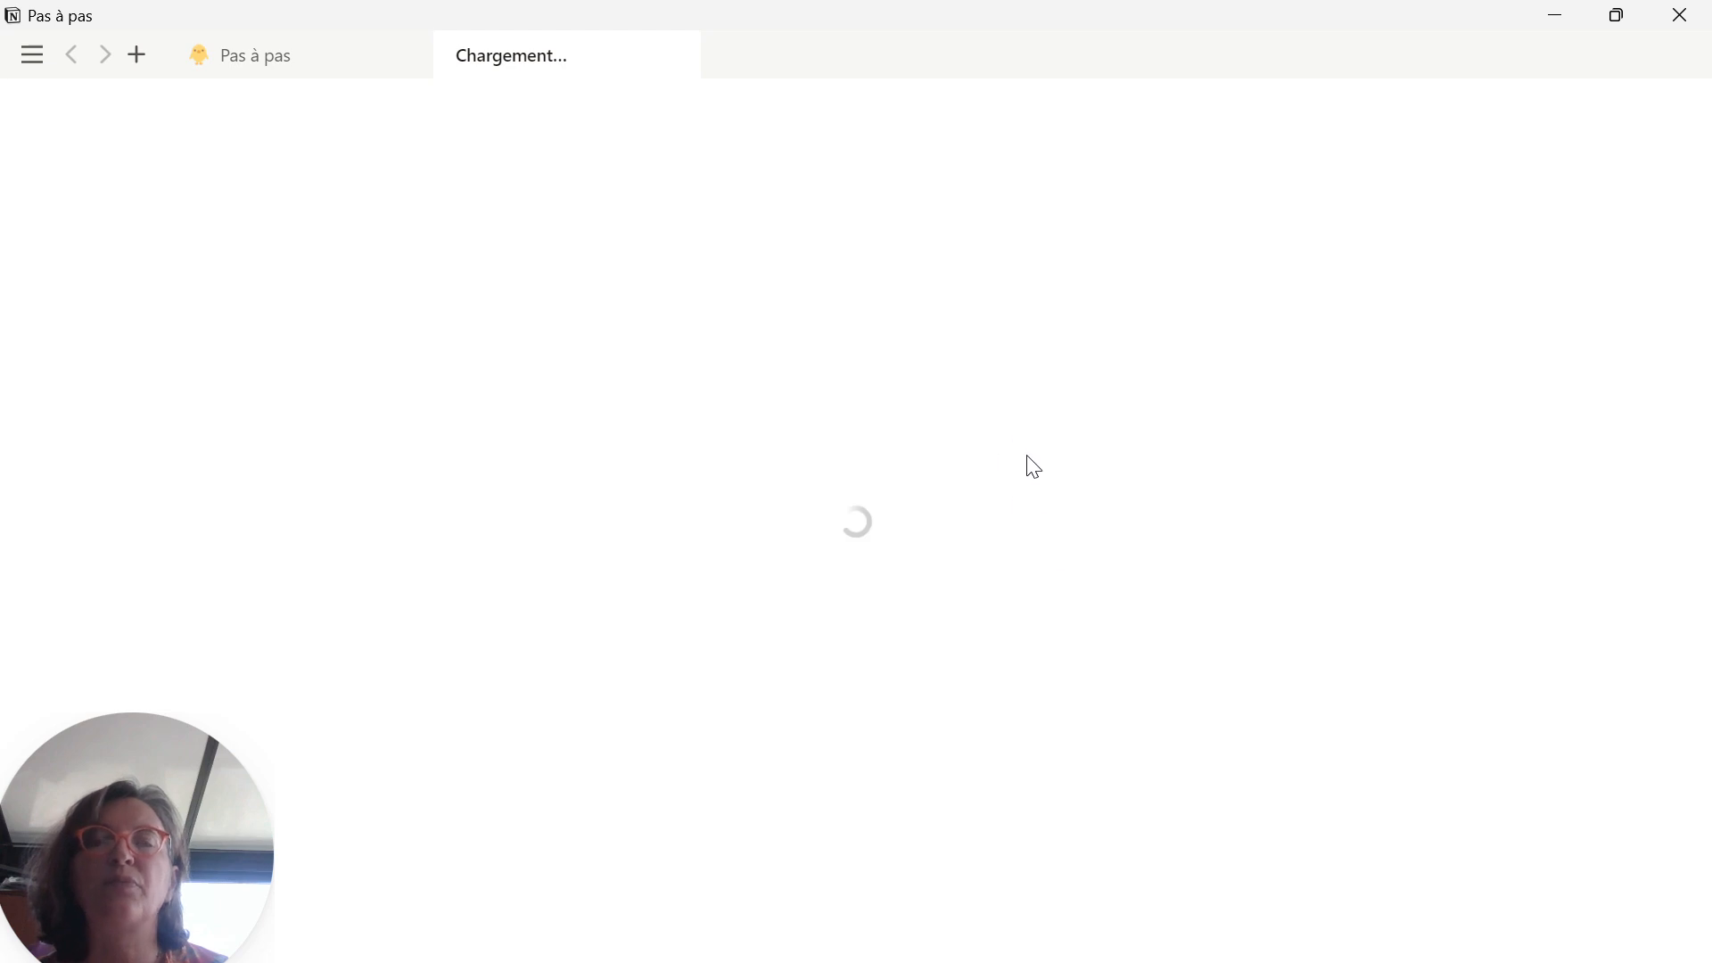
left_click(333, 53)
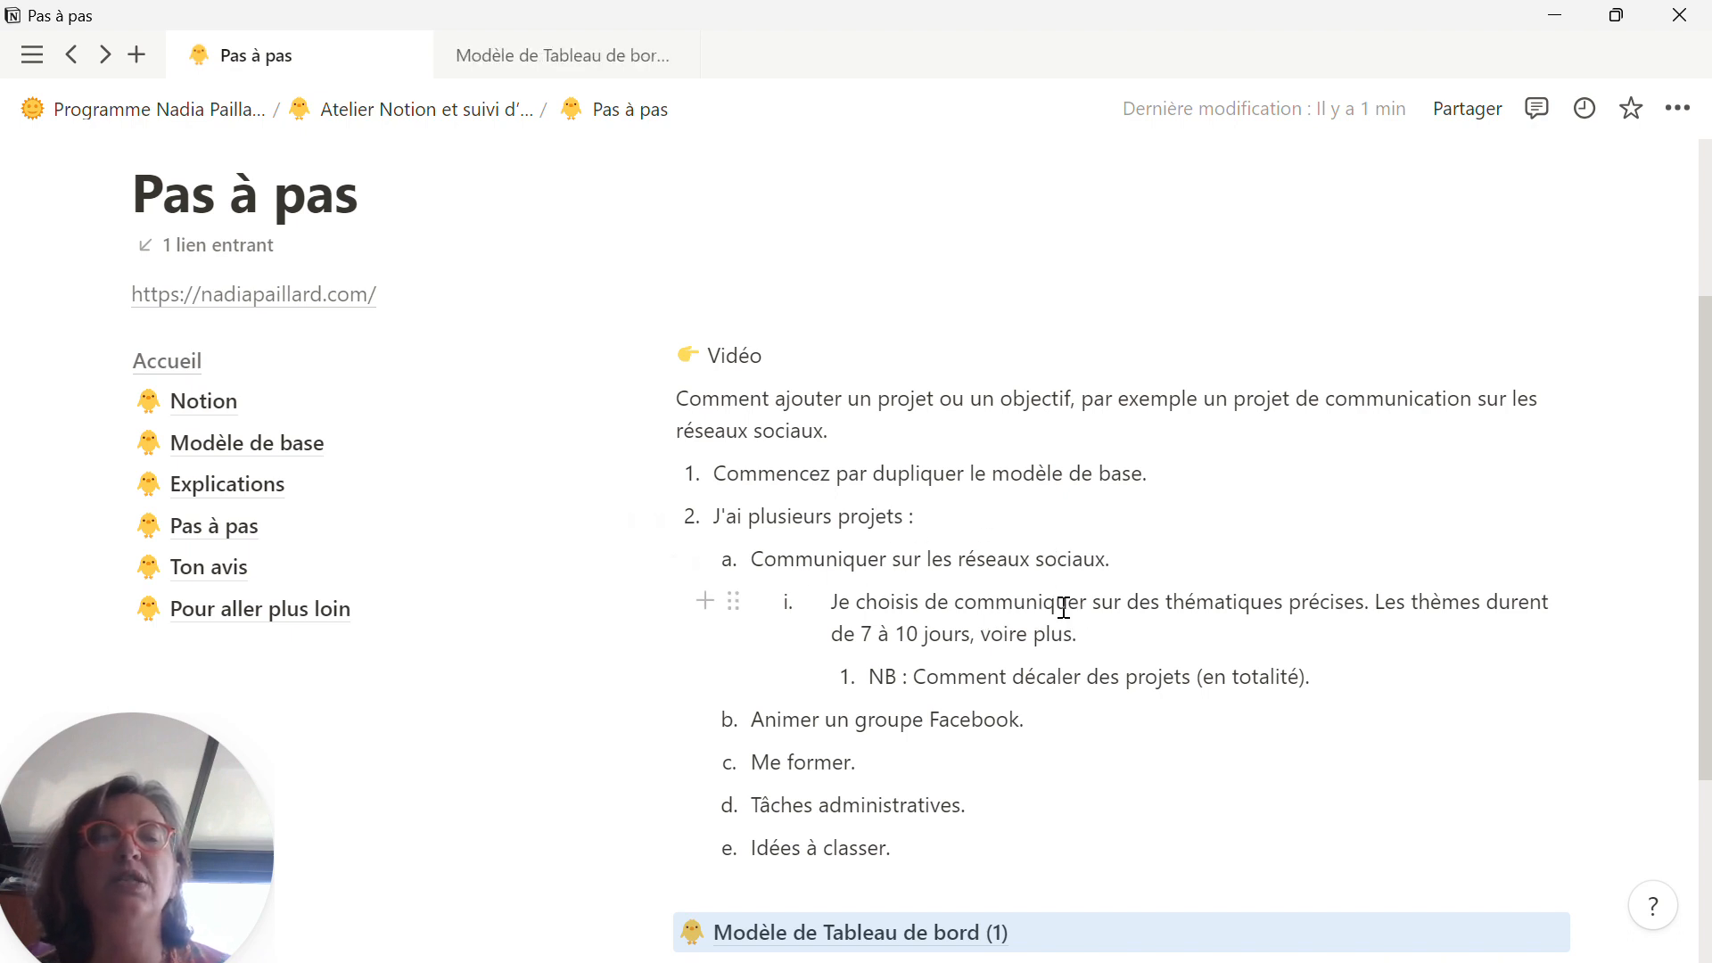
left_click(547, 57)
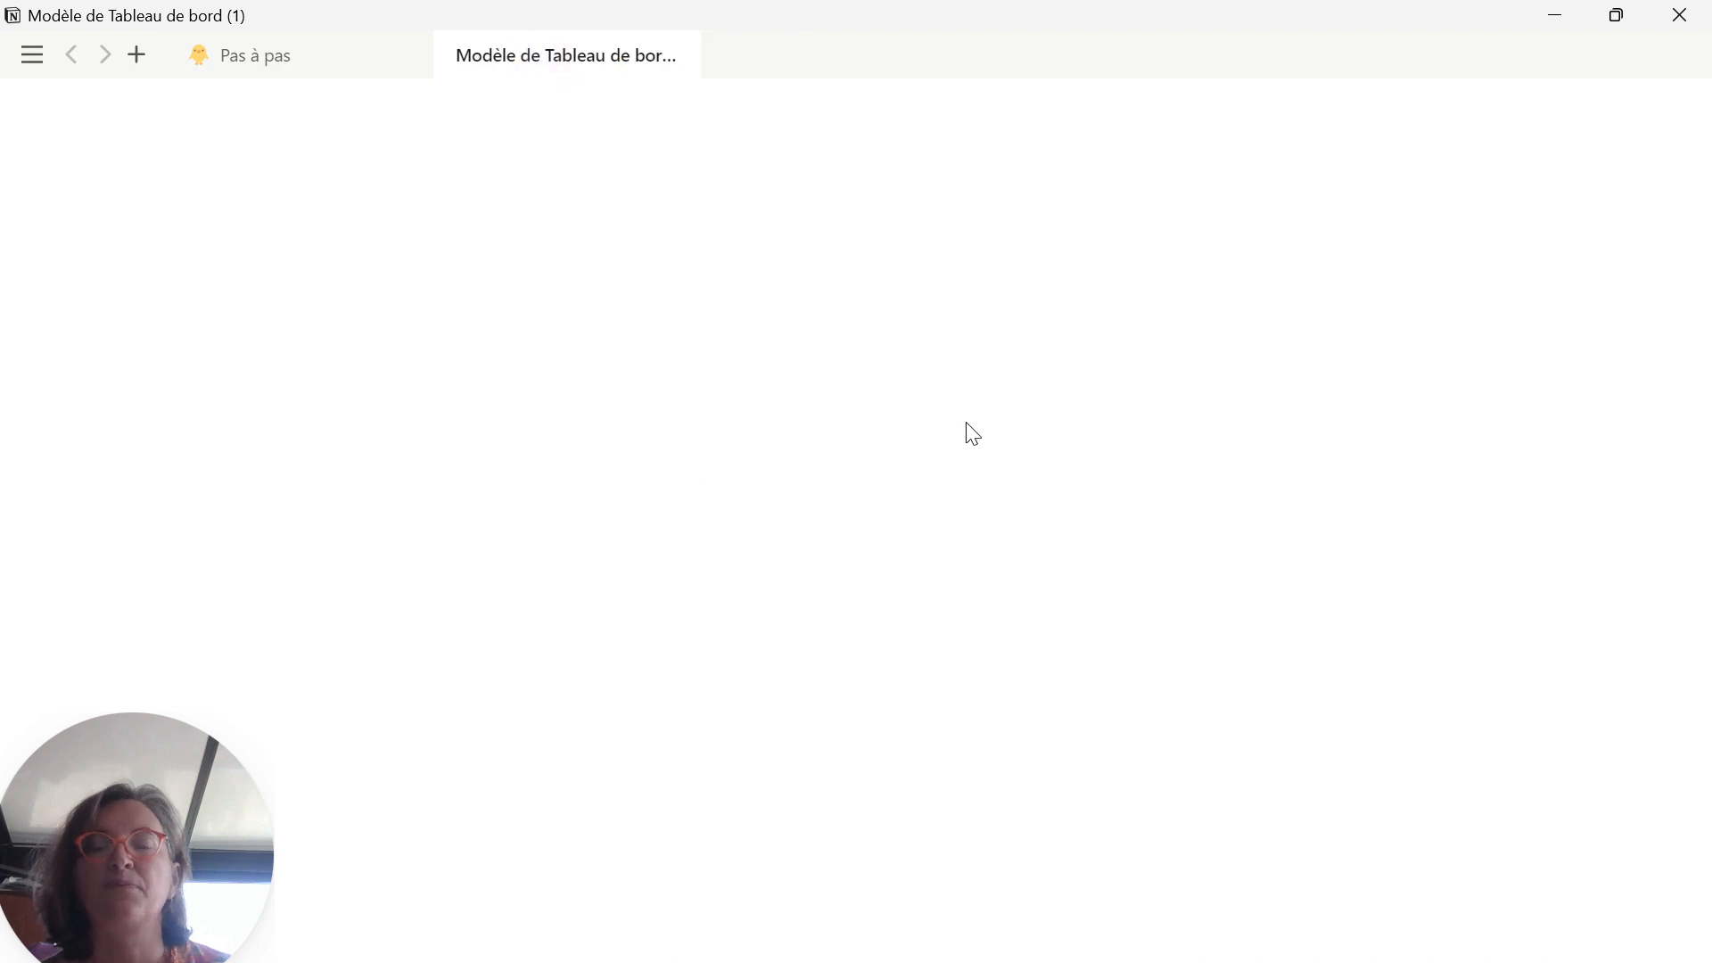
Step: Set the start date of "Ma communication sur les réseaux sociaux" to 14/08/2023 in the "Entrée des notes" table
scroll(619, 669, "down", 2)
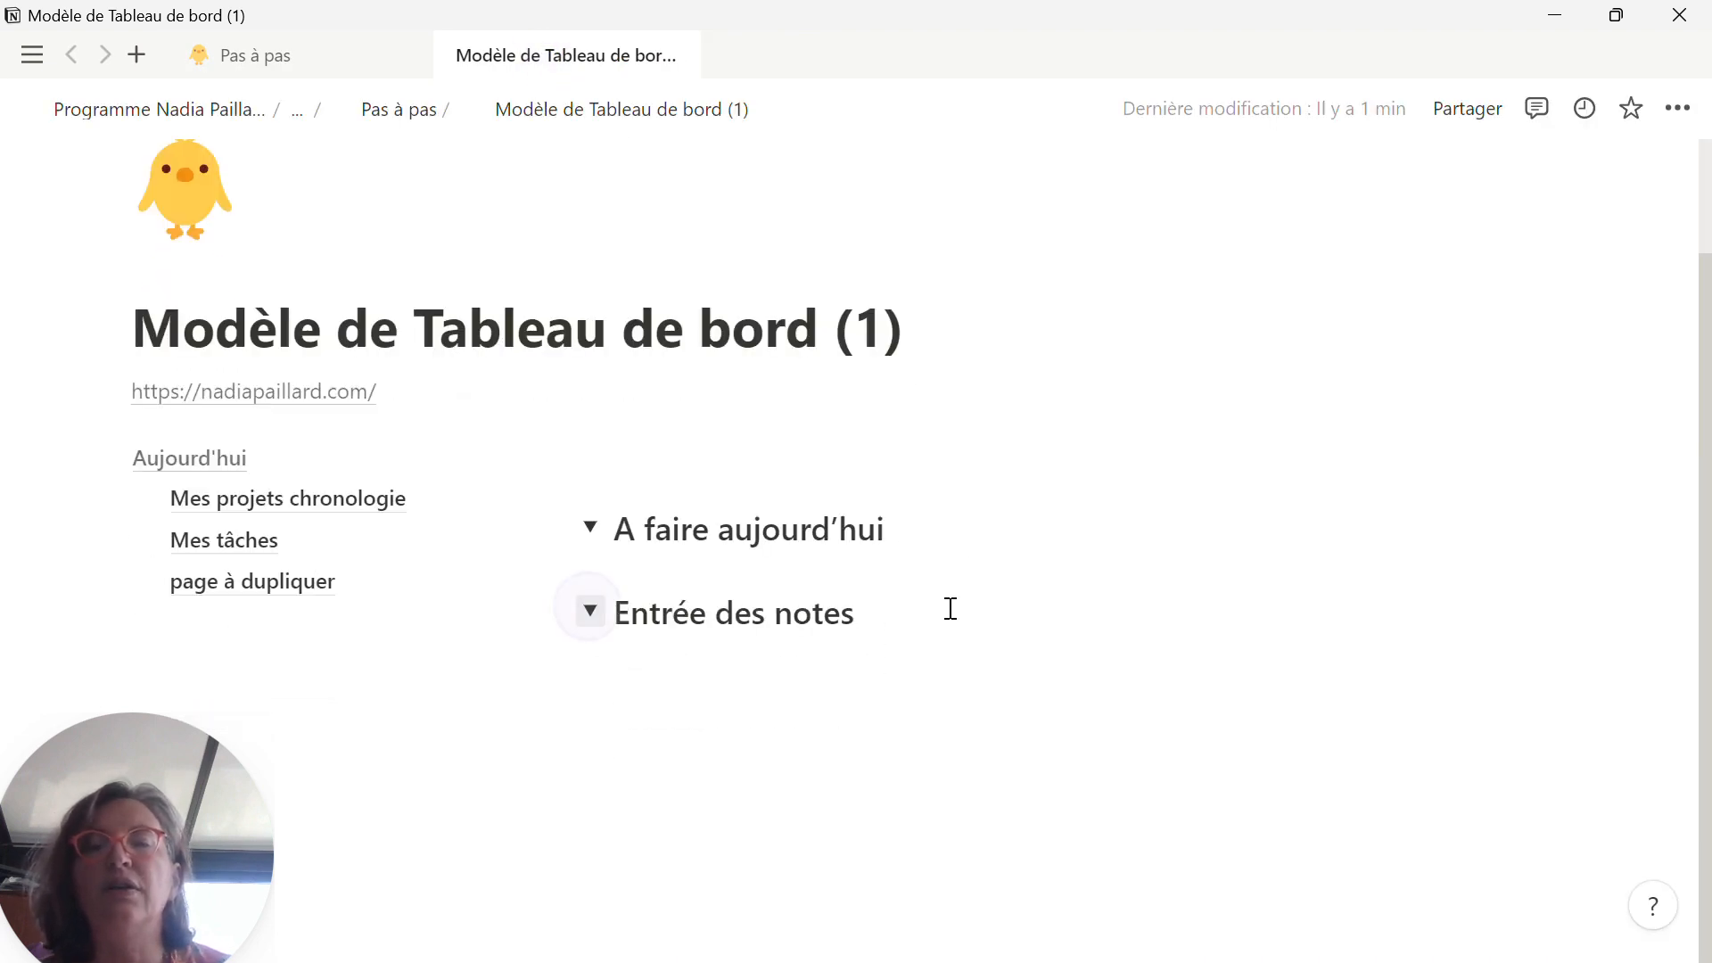
scroll(960, 609, "down", 4)
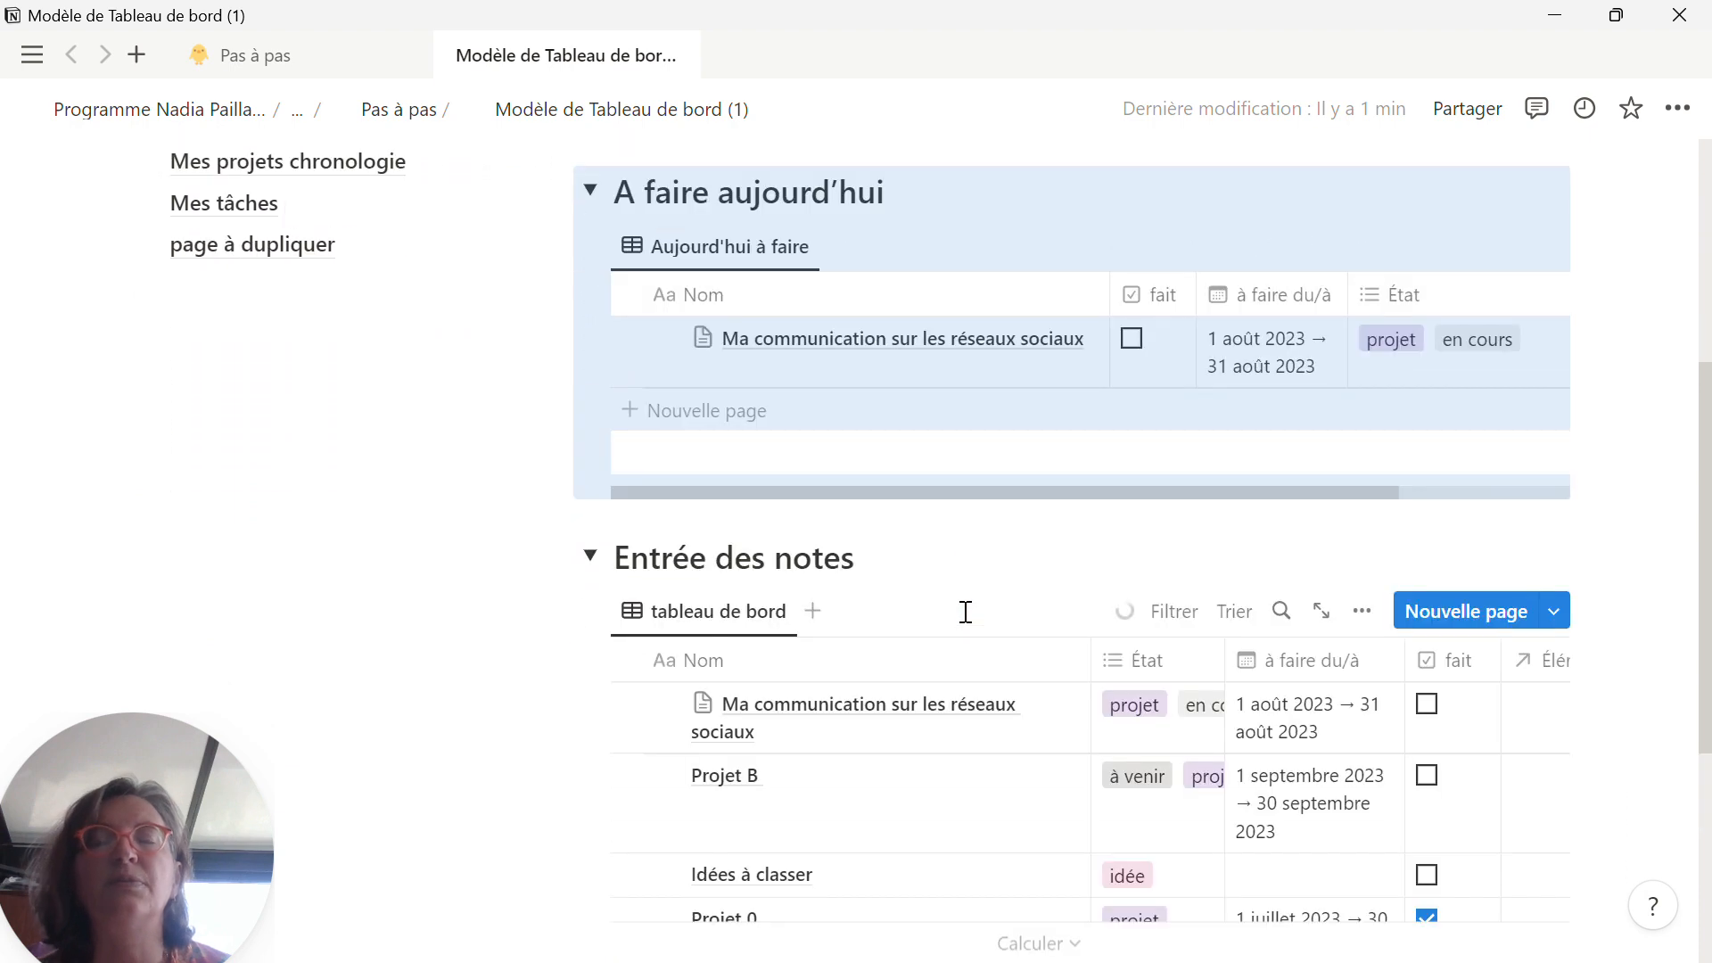
scroll(963, 612, "down", 2)
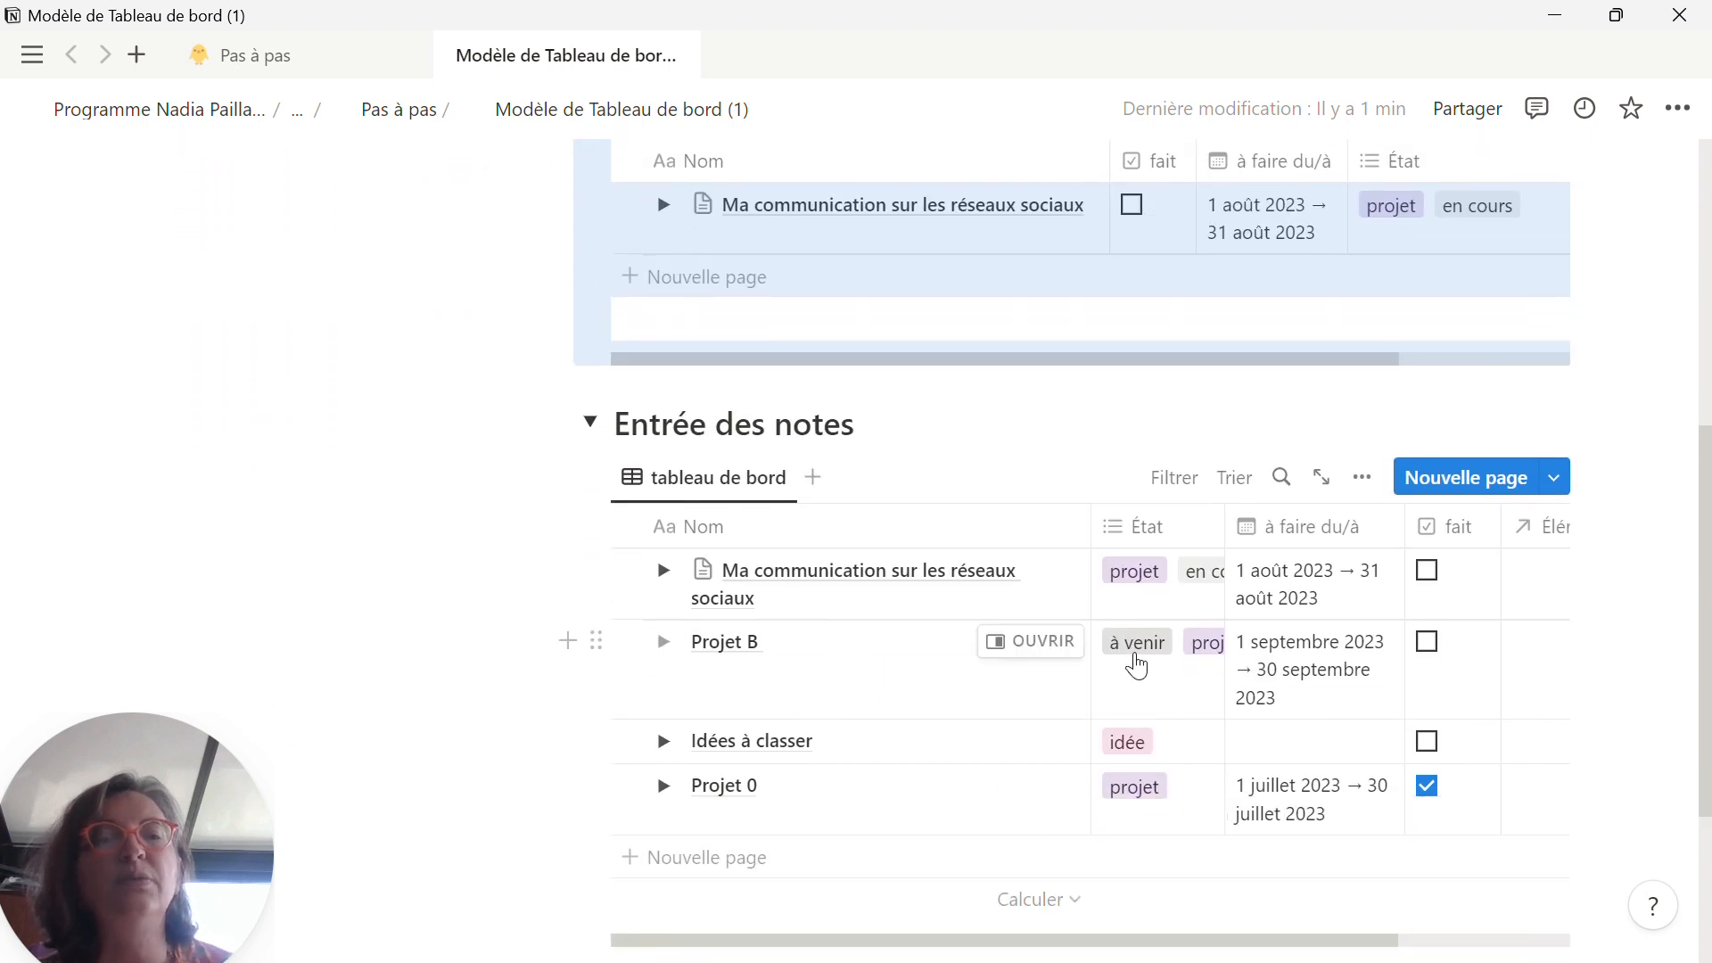
left_click(1276, 589)
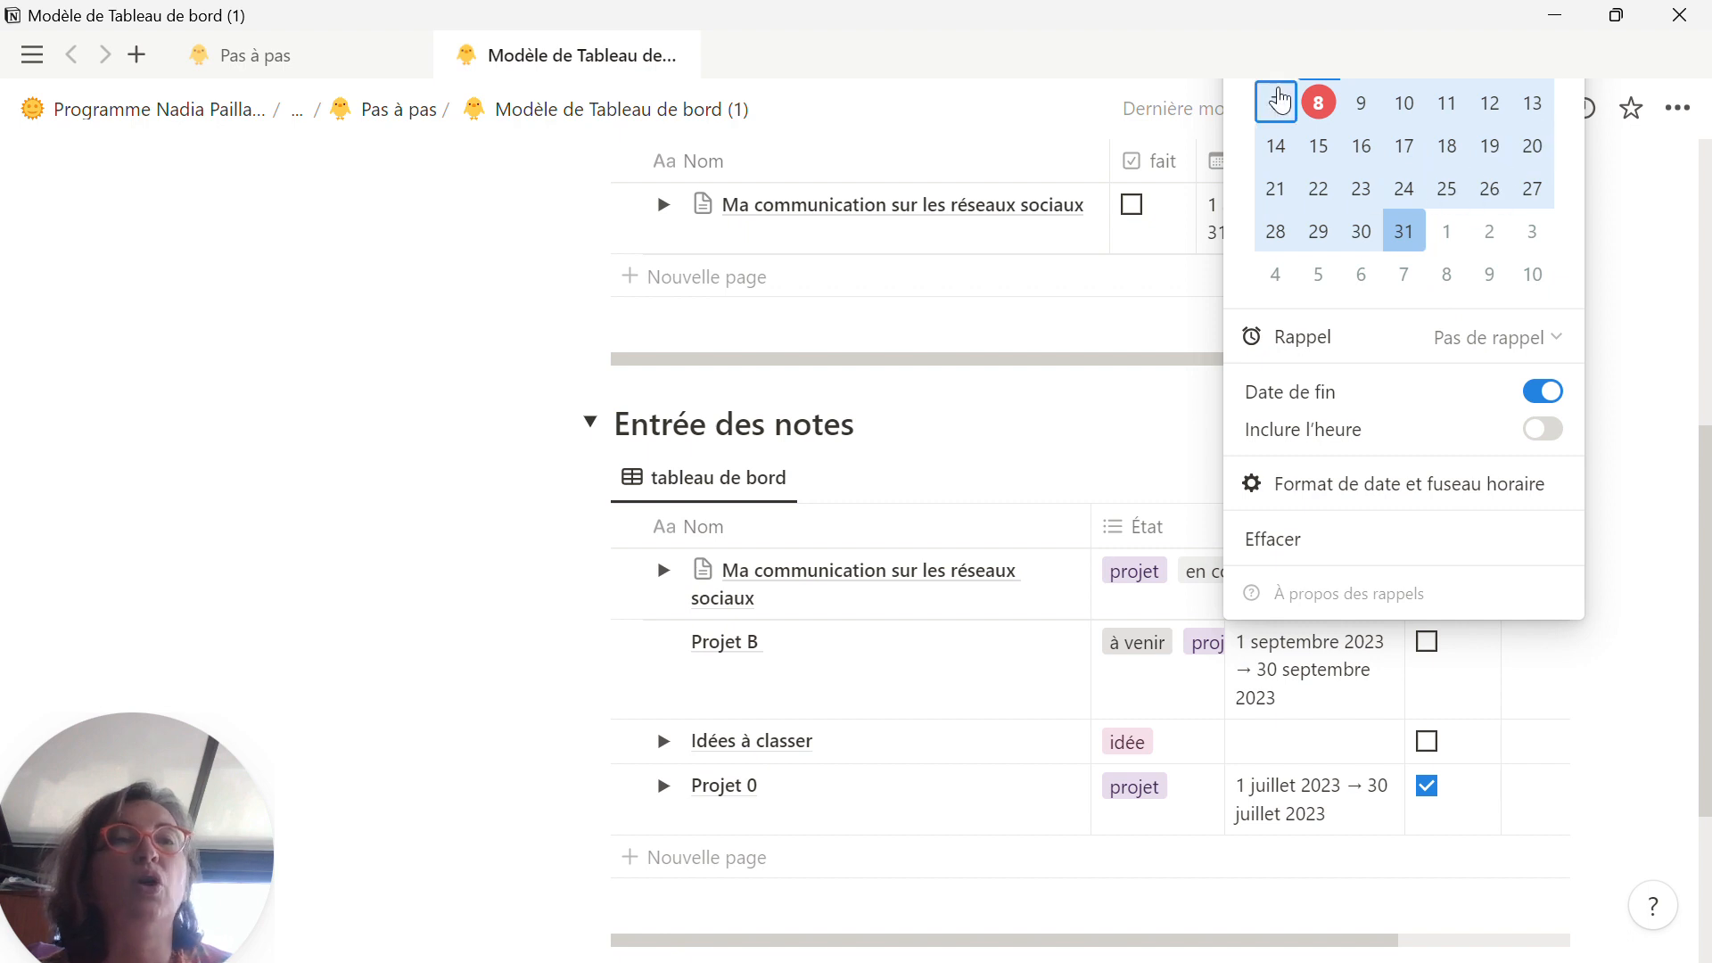
left_click(430, 404)
scroll(1310, 588, "up", 2)
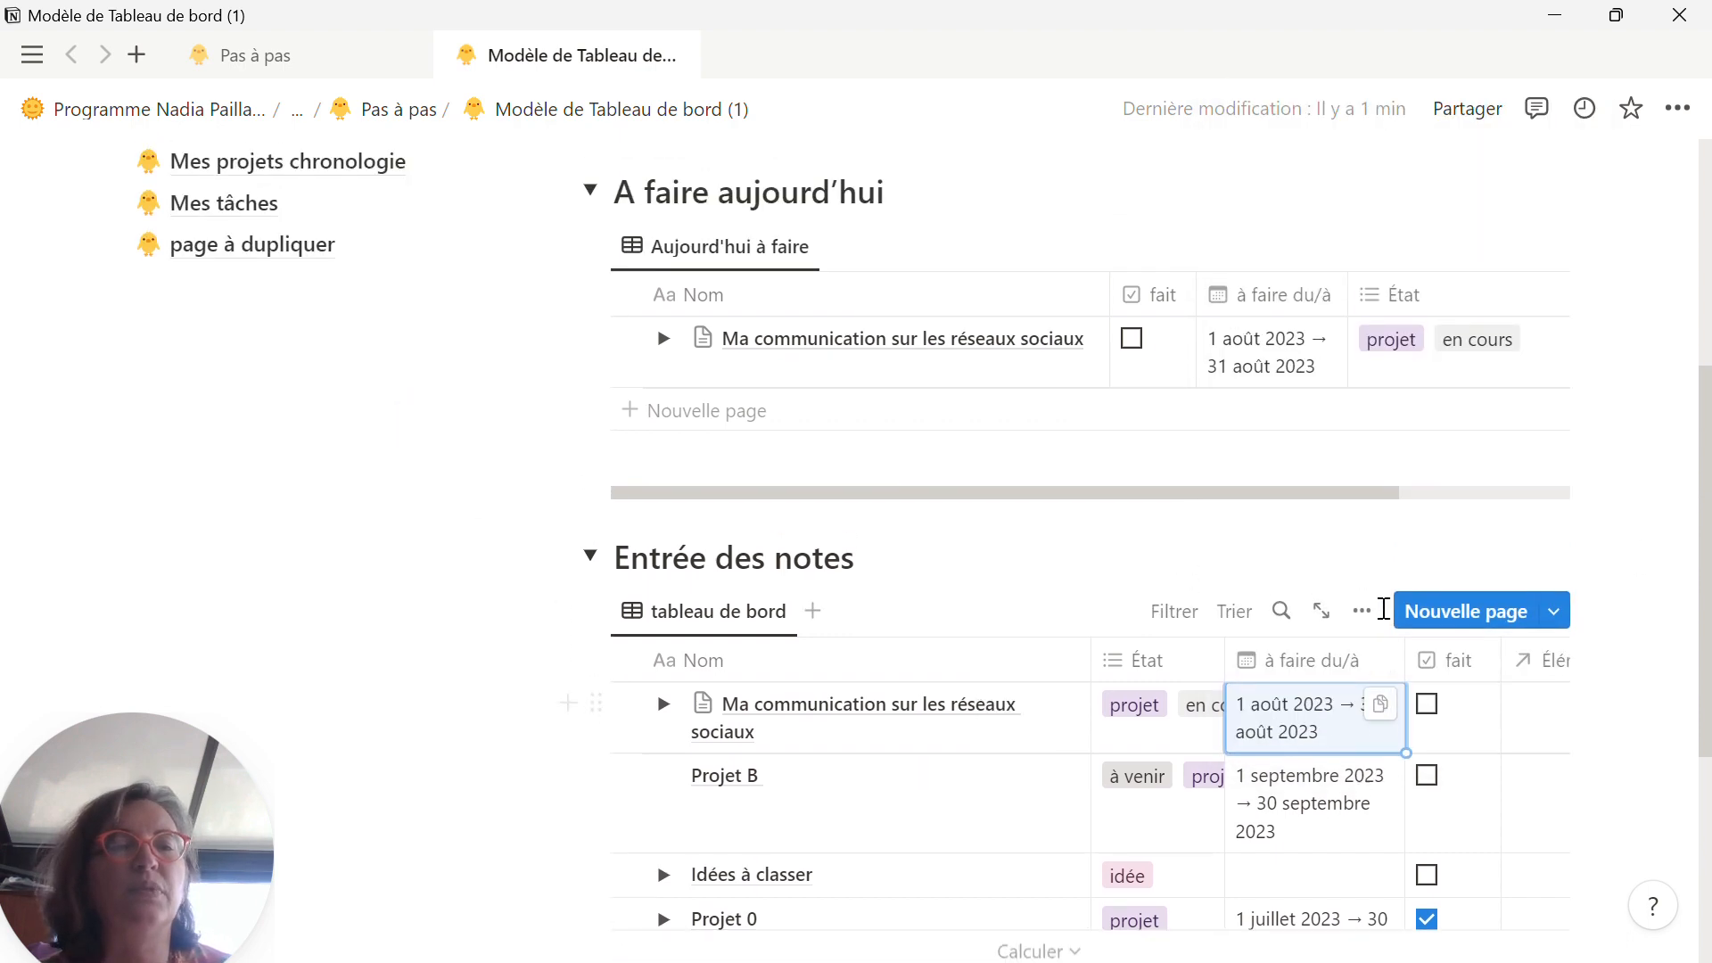
left_click(1327, 724)
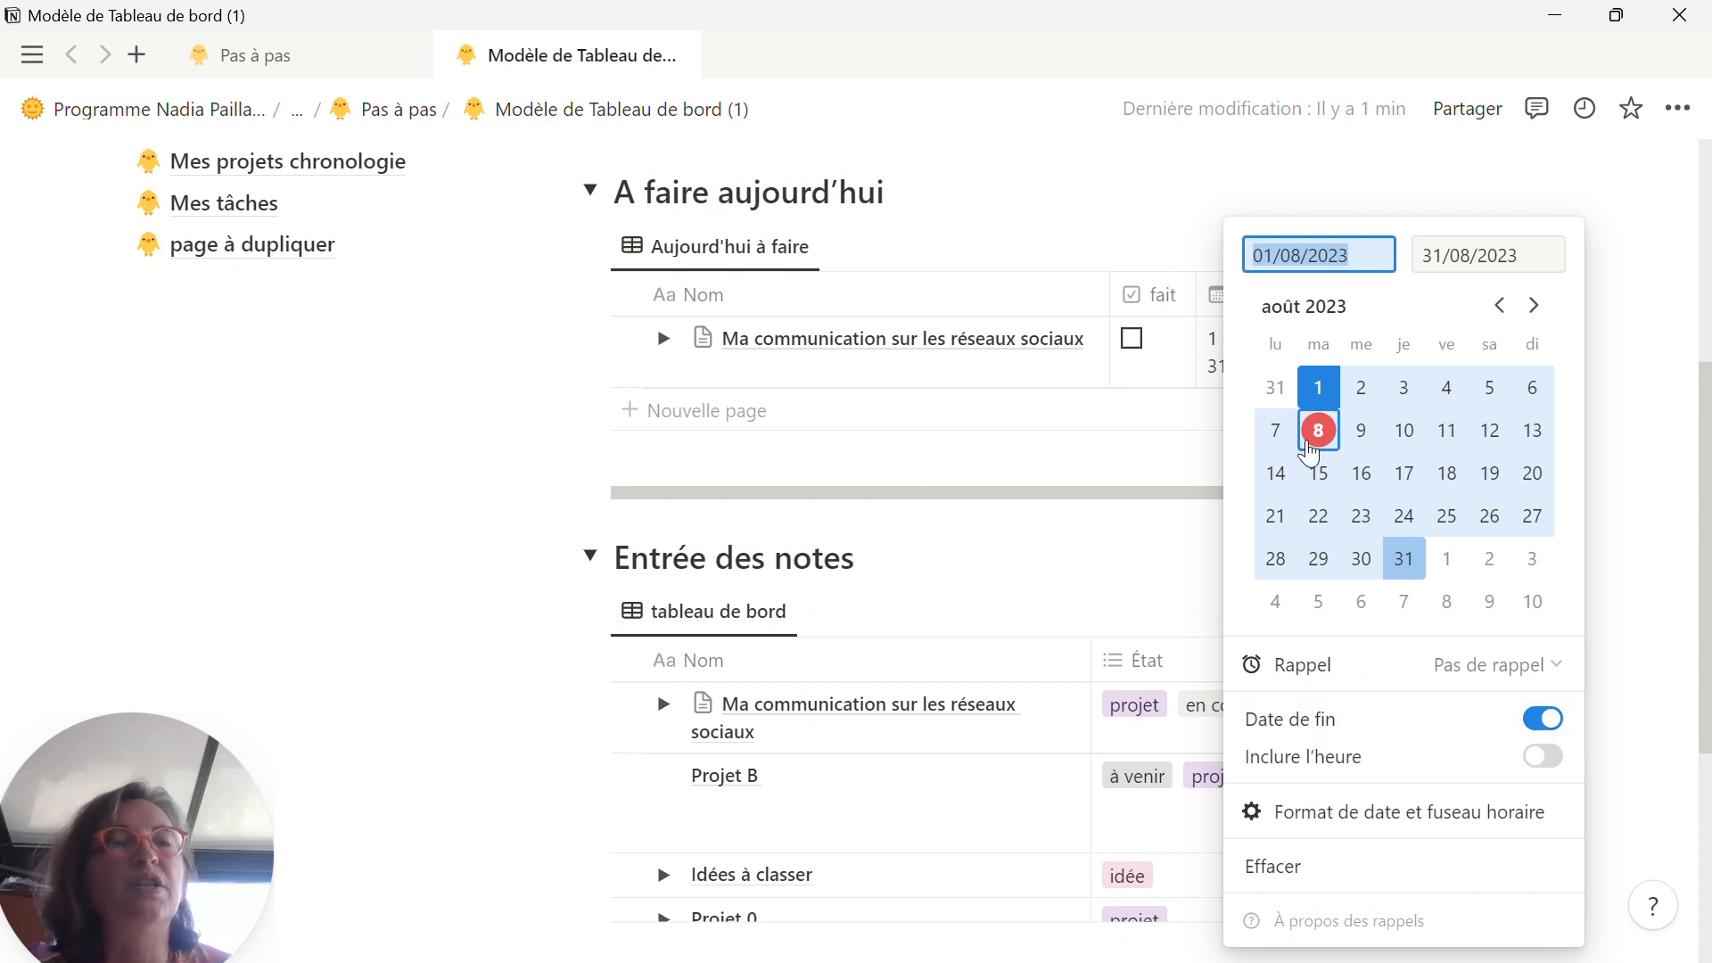
left_click(1278, 475)
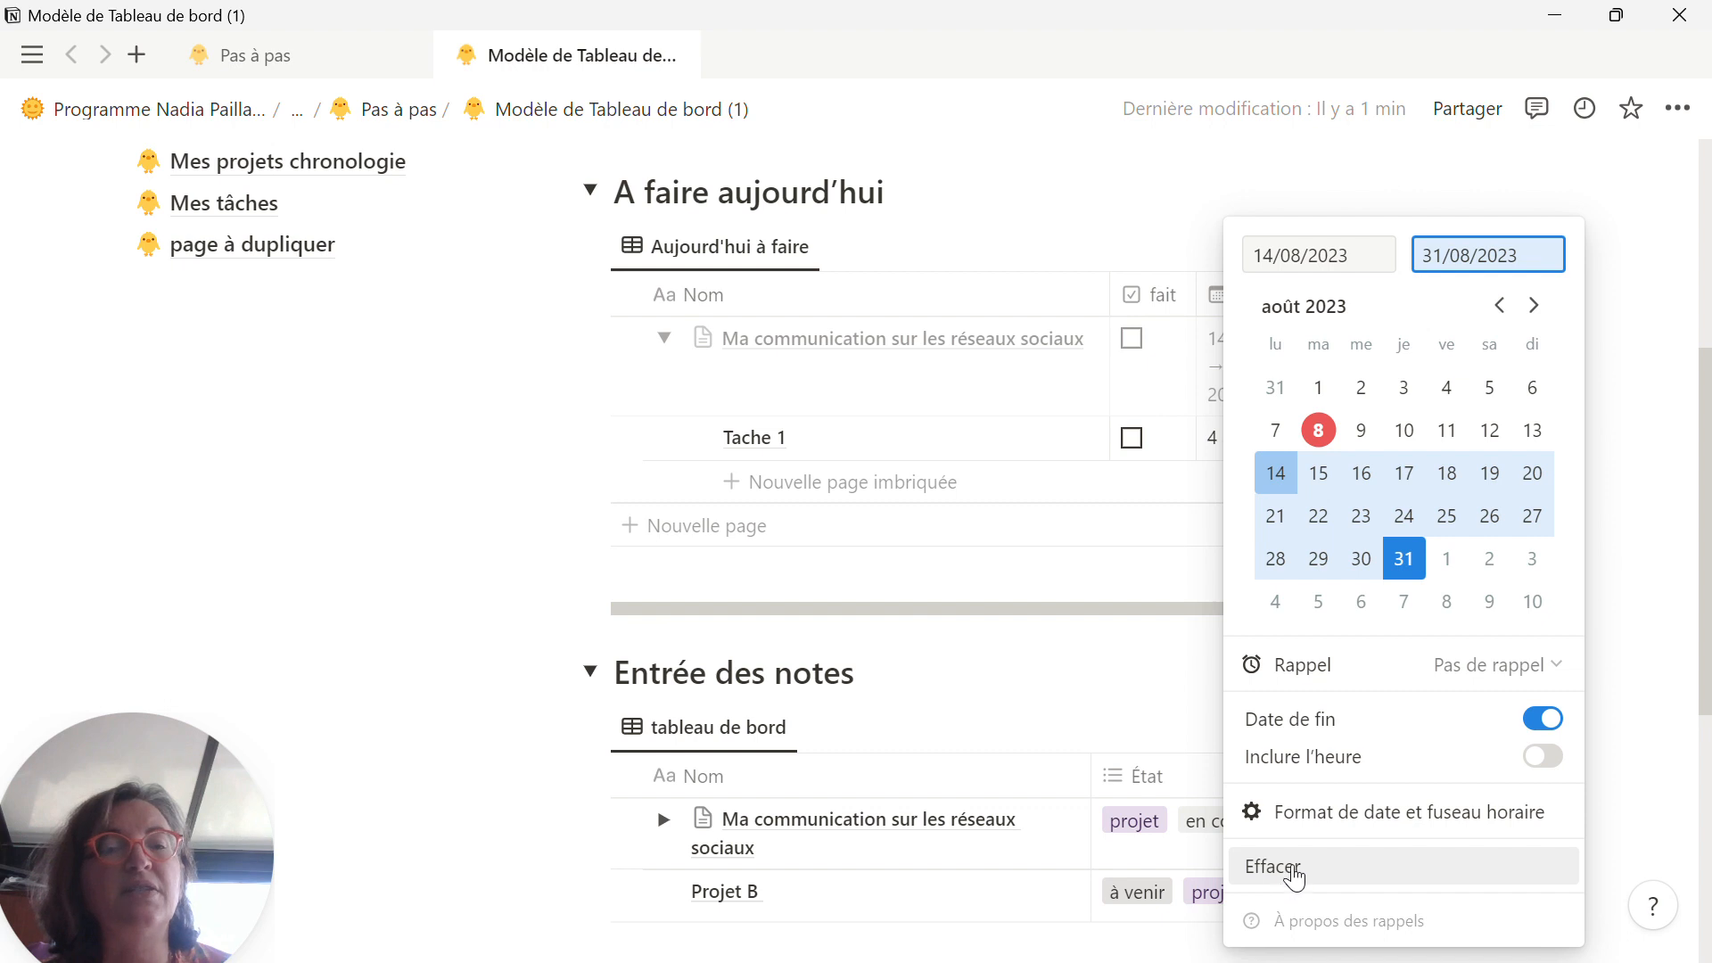
left_click(1655, 481)
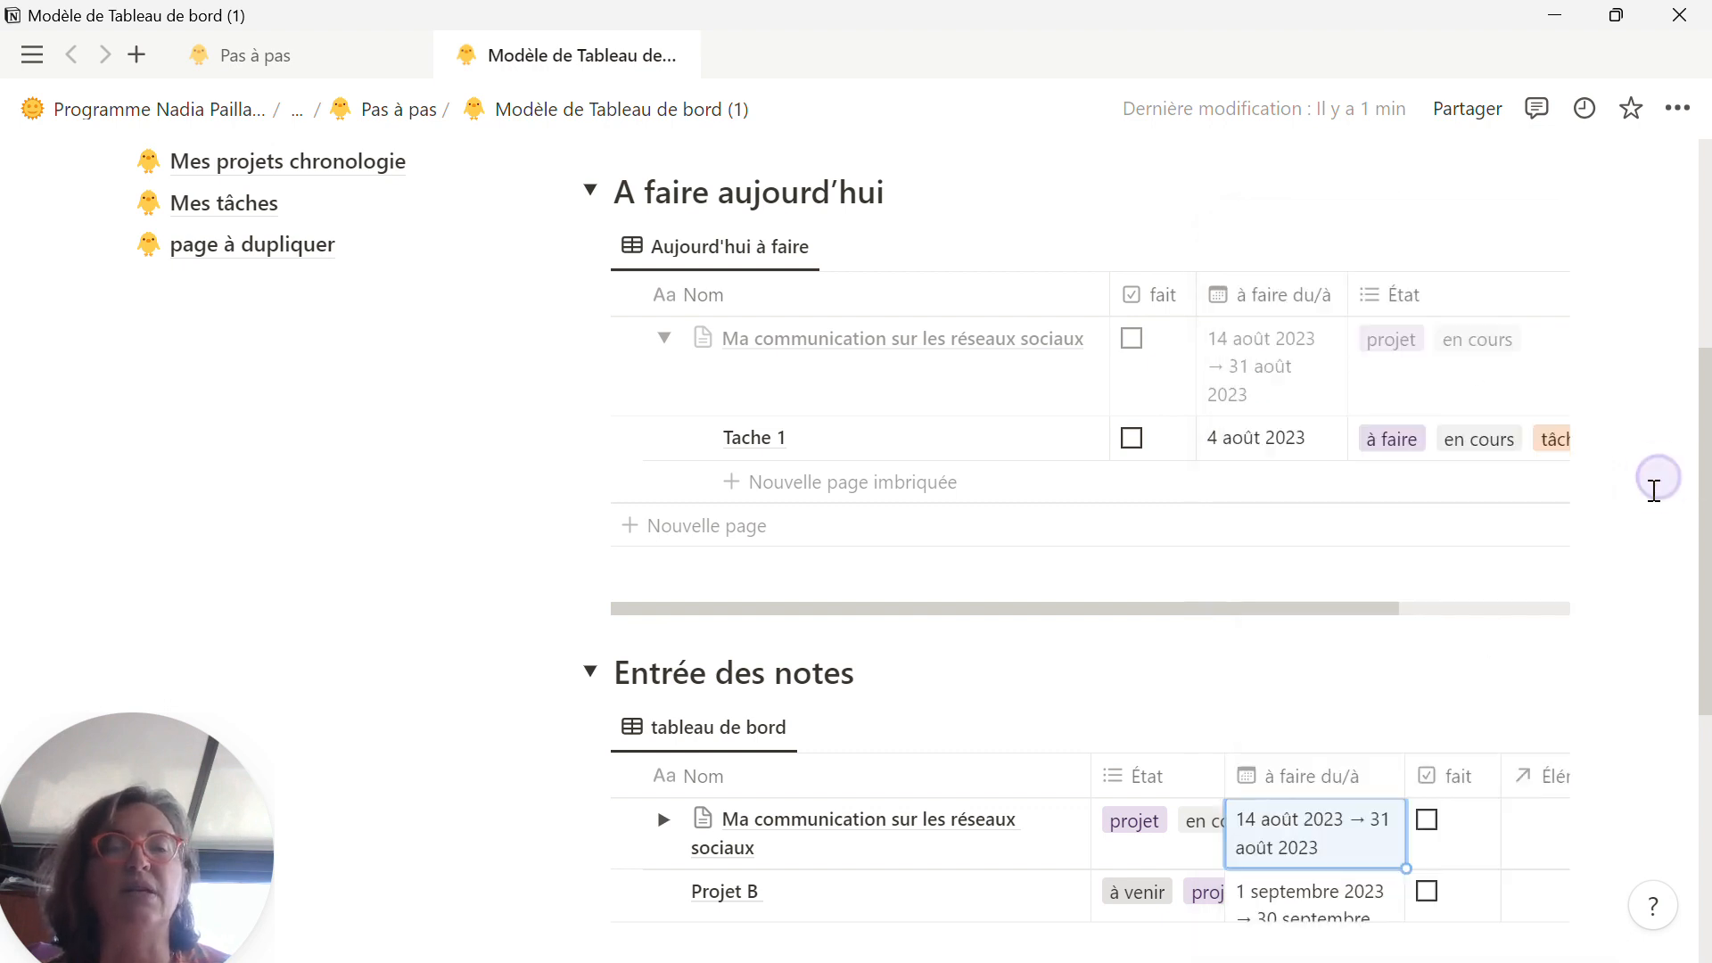
Step: Expand "Ma communication sur les réseaux sociaux" in the "Entrée des notes" table and replace the title of Tache 1 with "théme 1 :"
scroll(1159, 776, "down", 1)
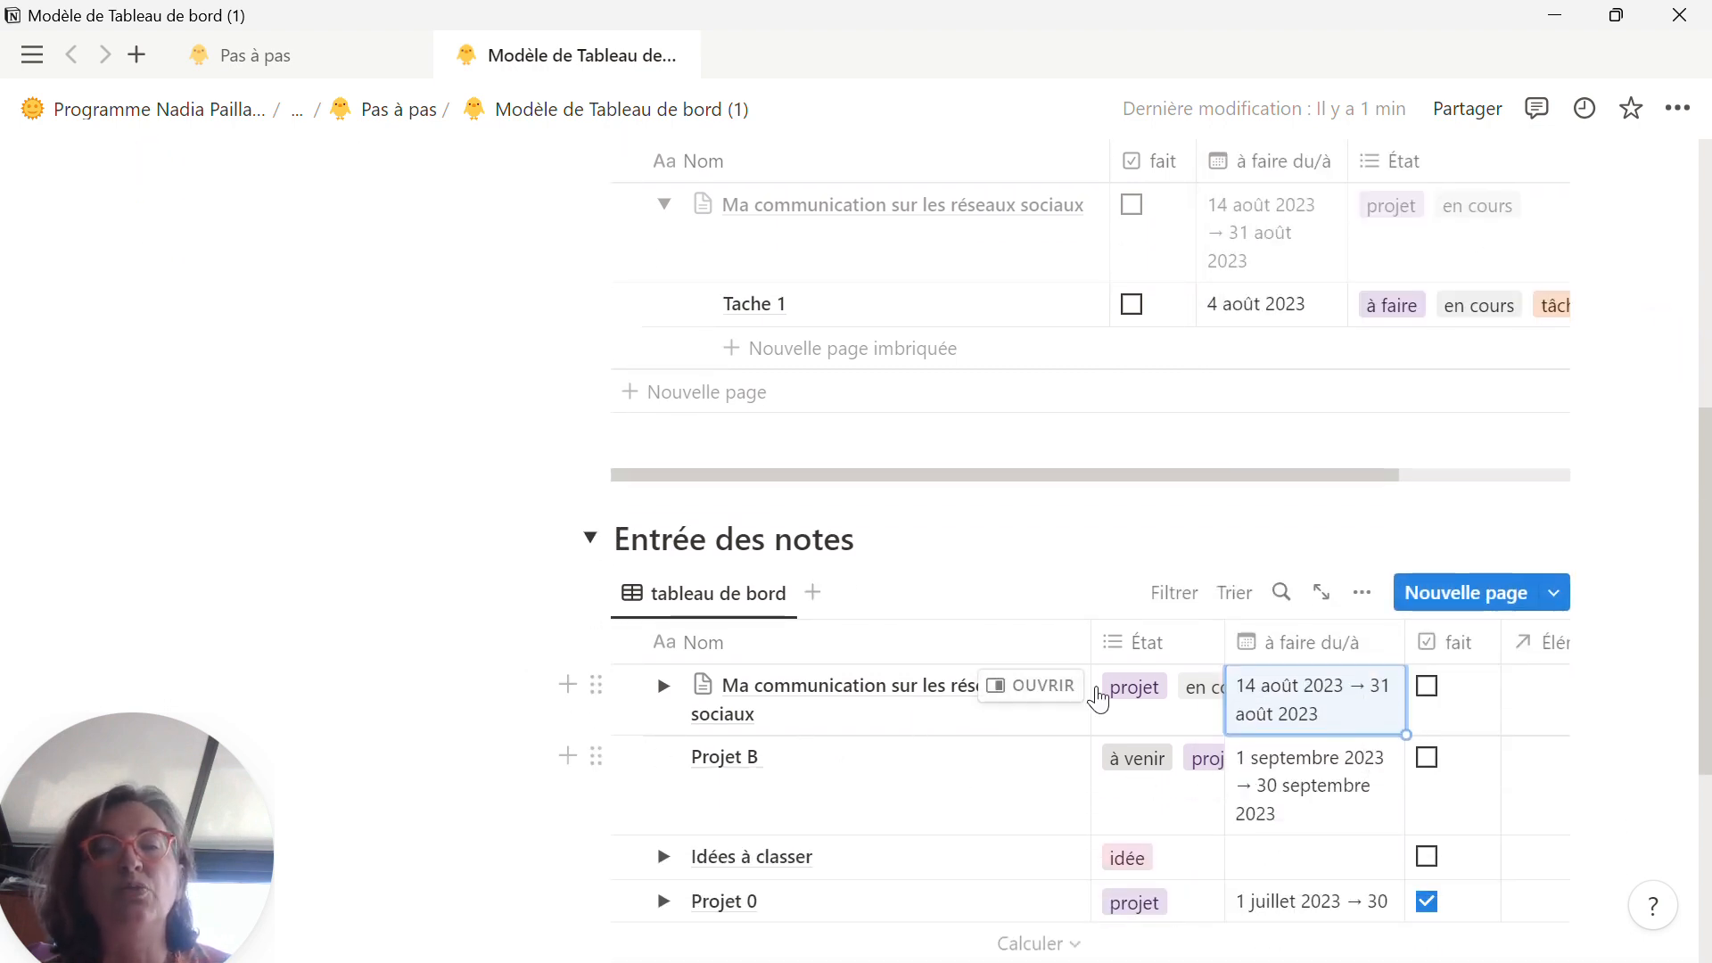
left_click(657, 697)
scroll(776, 713, "down", 1)
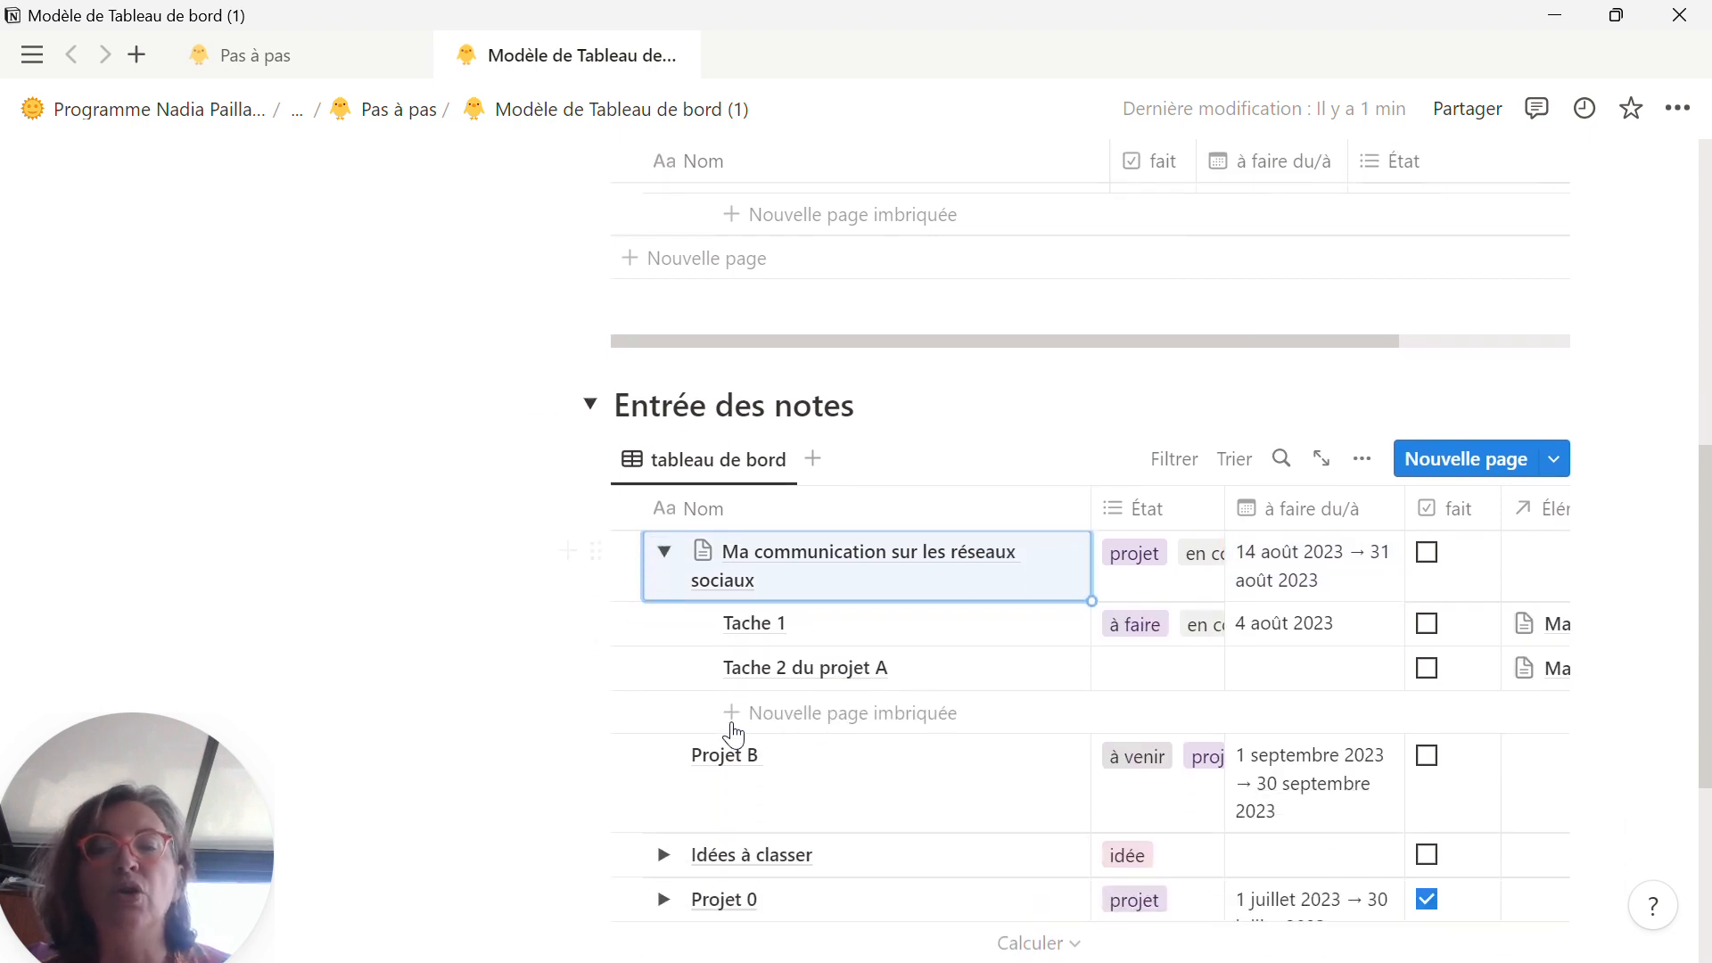
left_click(745, 634)
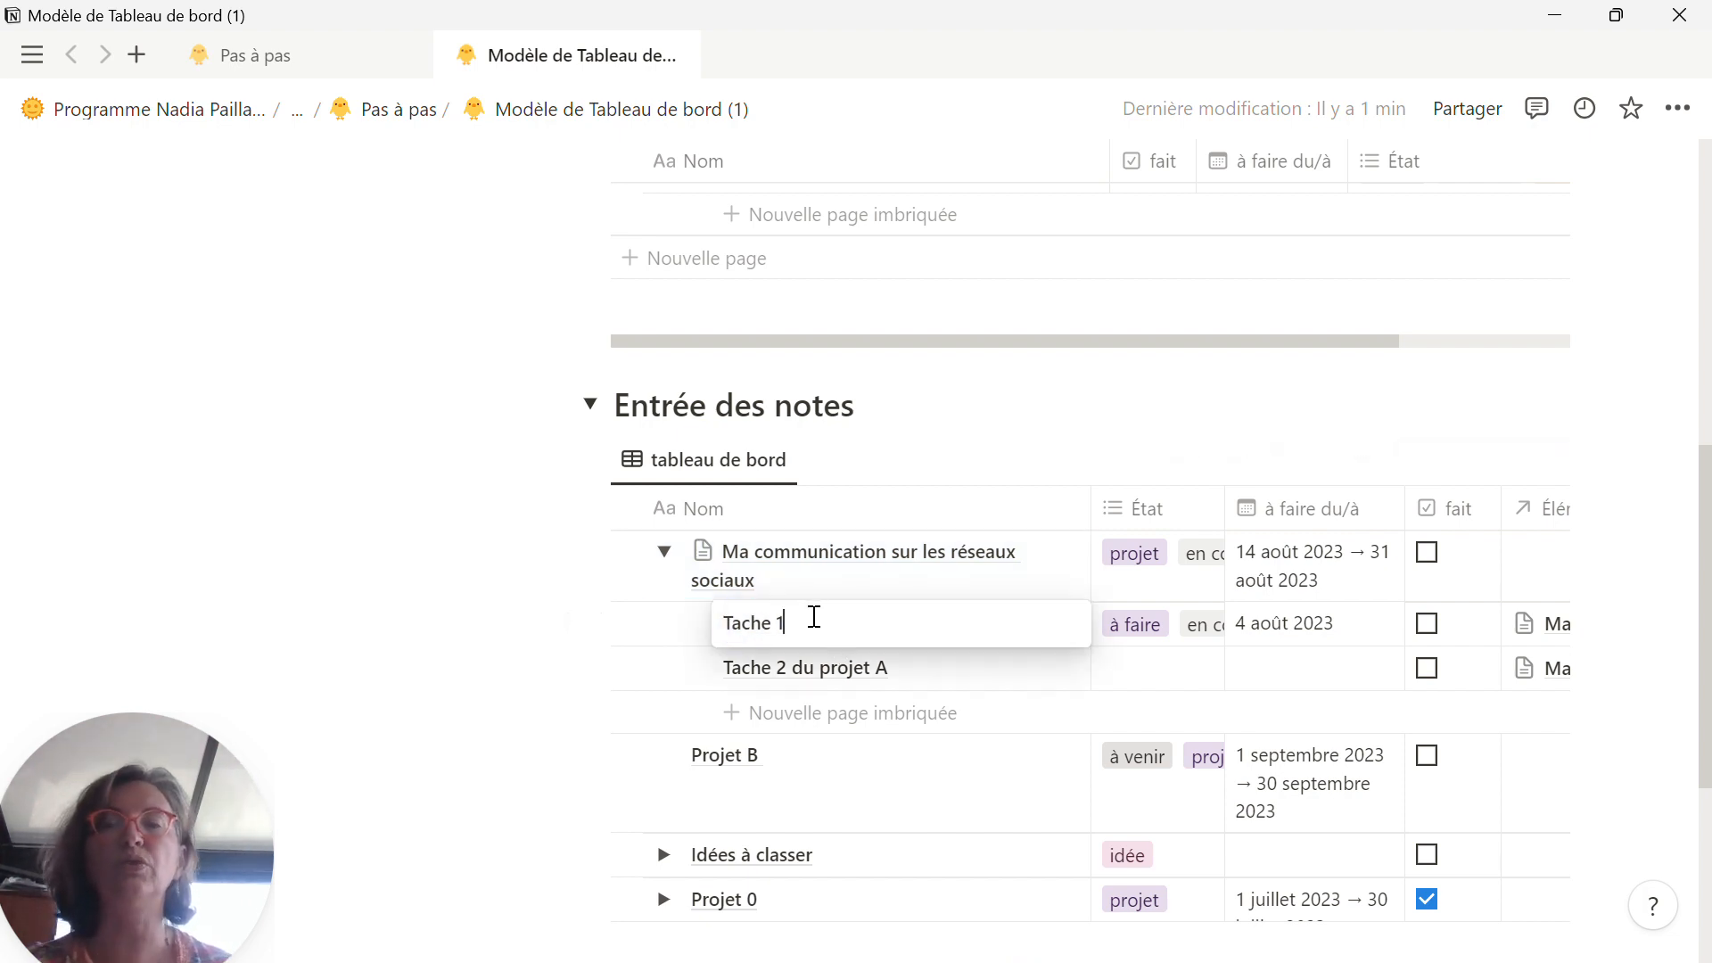
left_click_drag(814, 617, 713, 628)
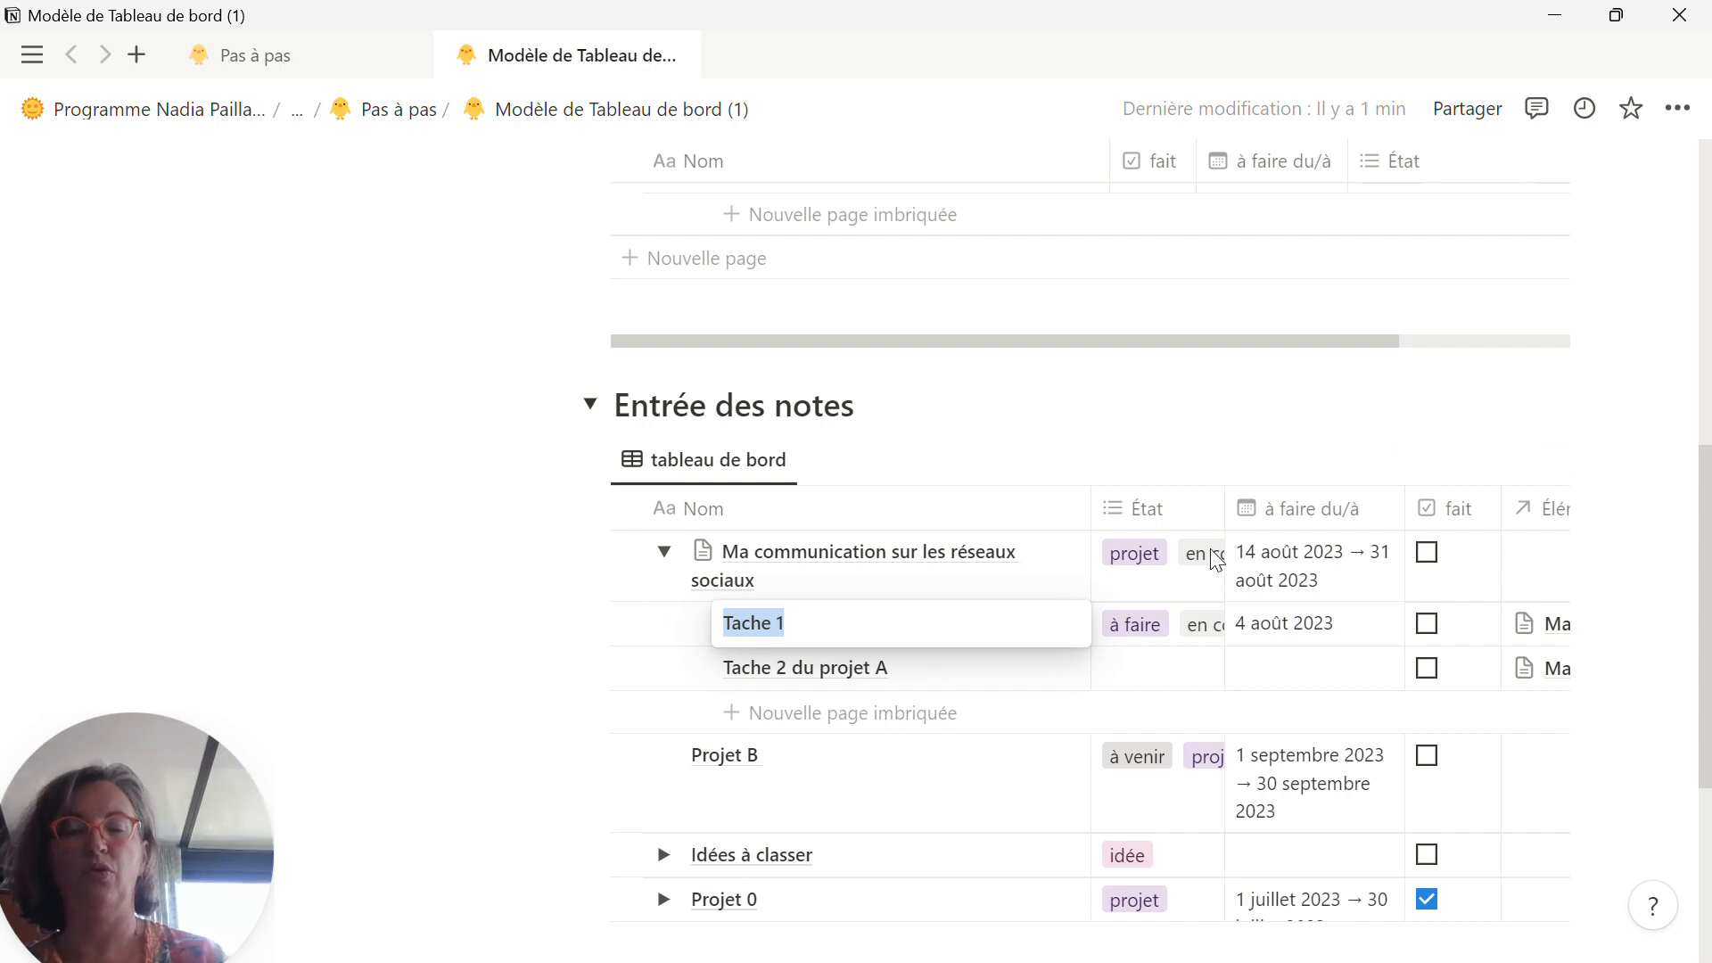
type("thém")
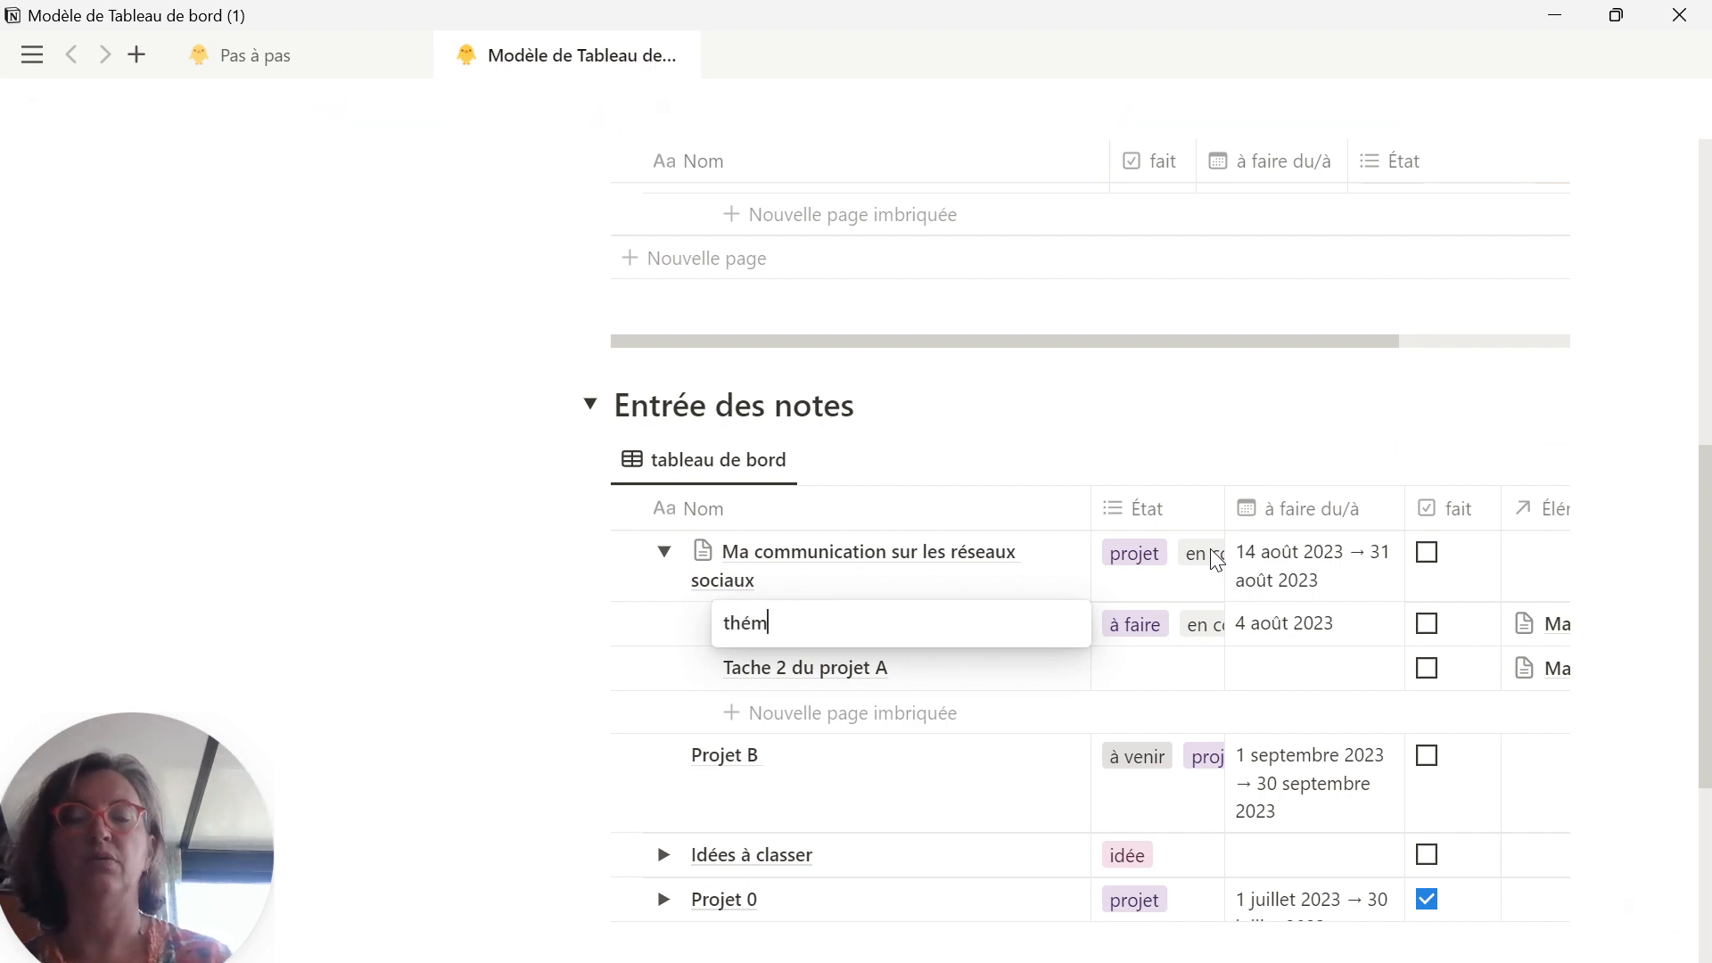
type("e 1 :")
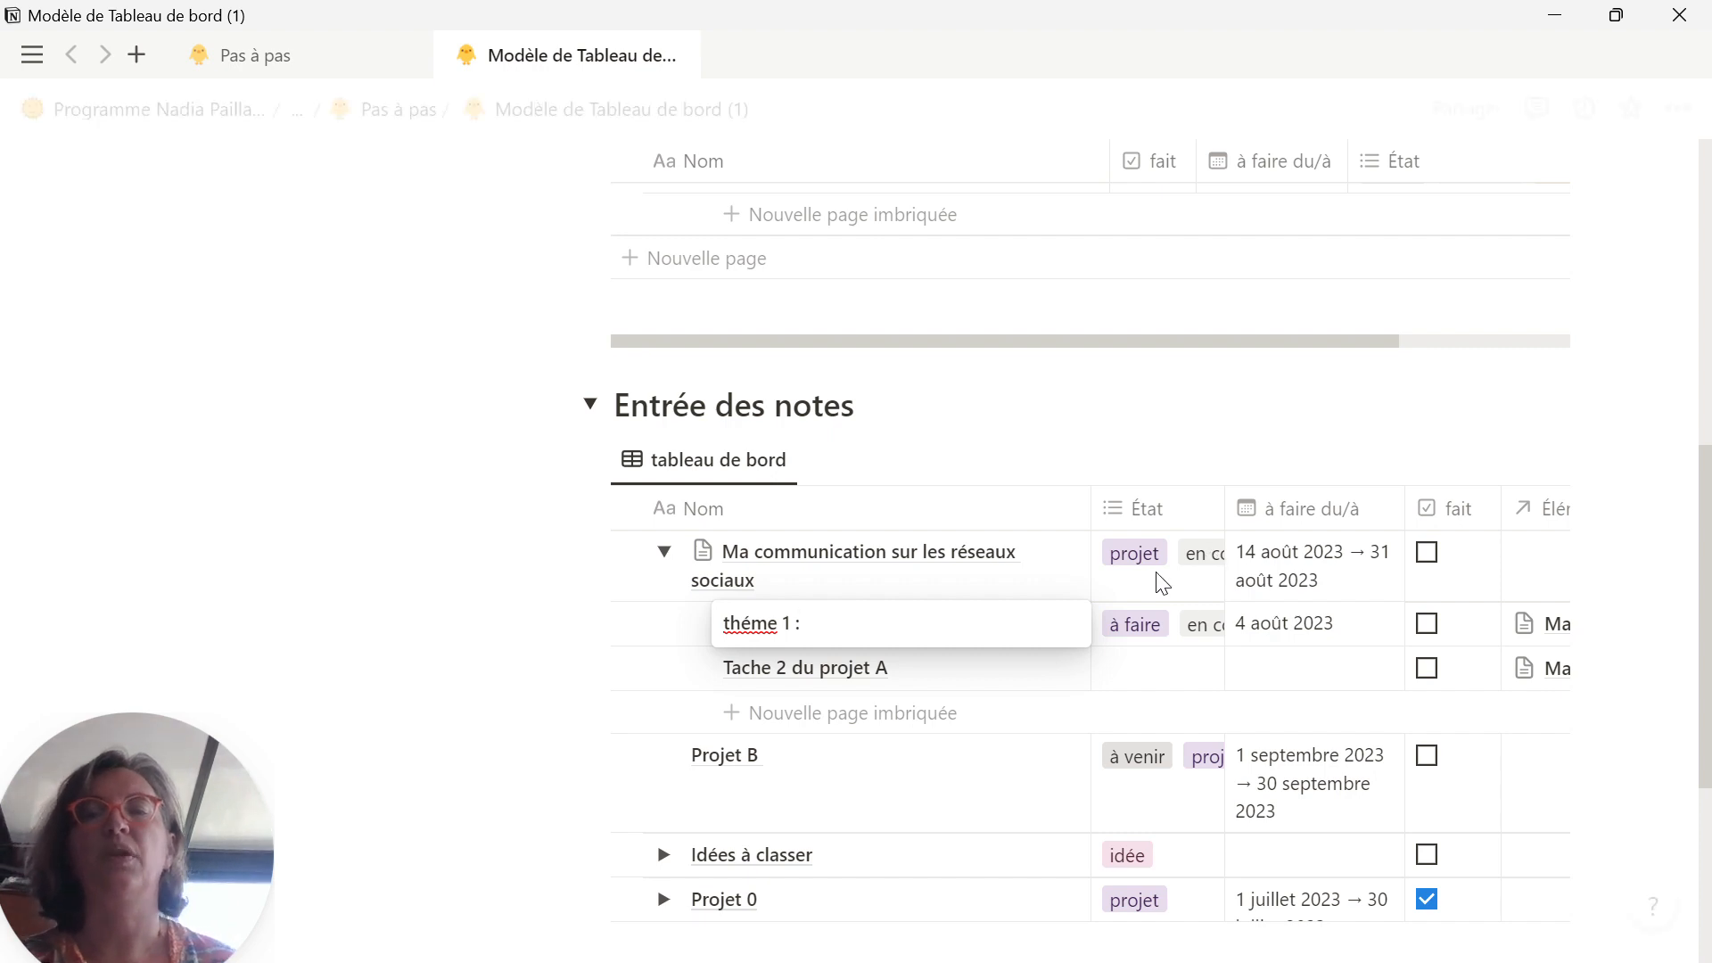
Step: Correct the subtask title's first word to "thème" and complete the title as "thème 1 : la confiance en soi"
right_click(755, 623)
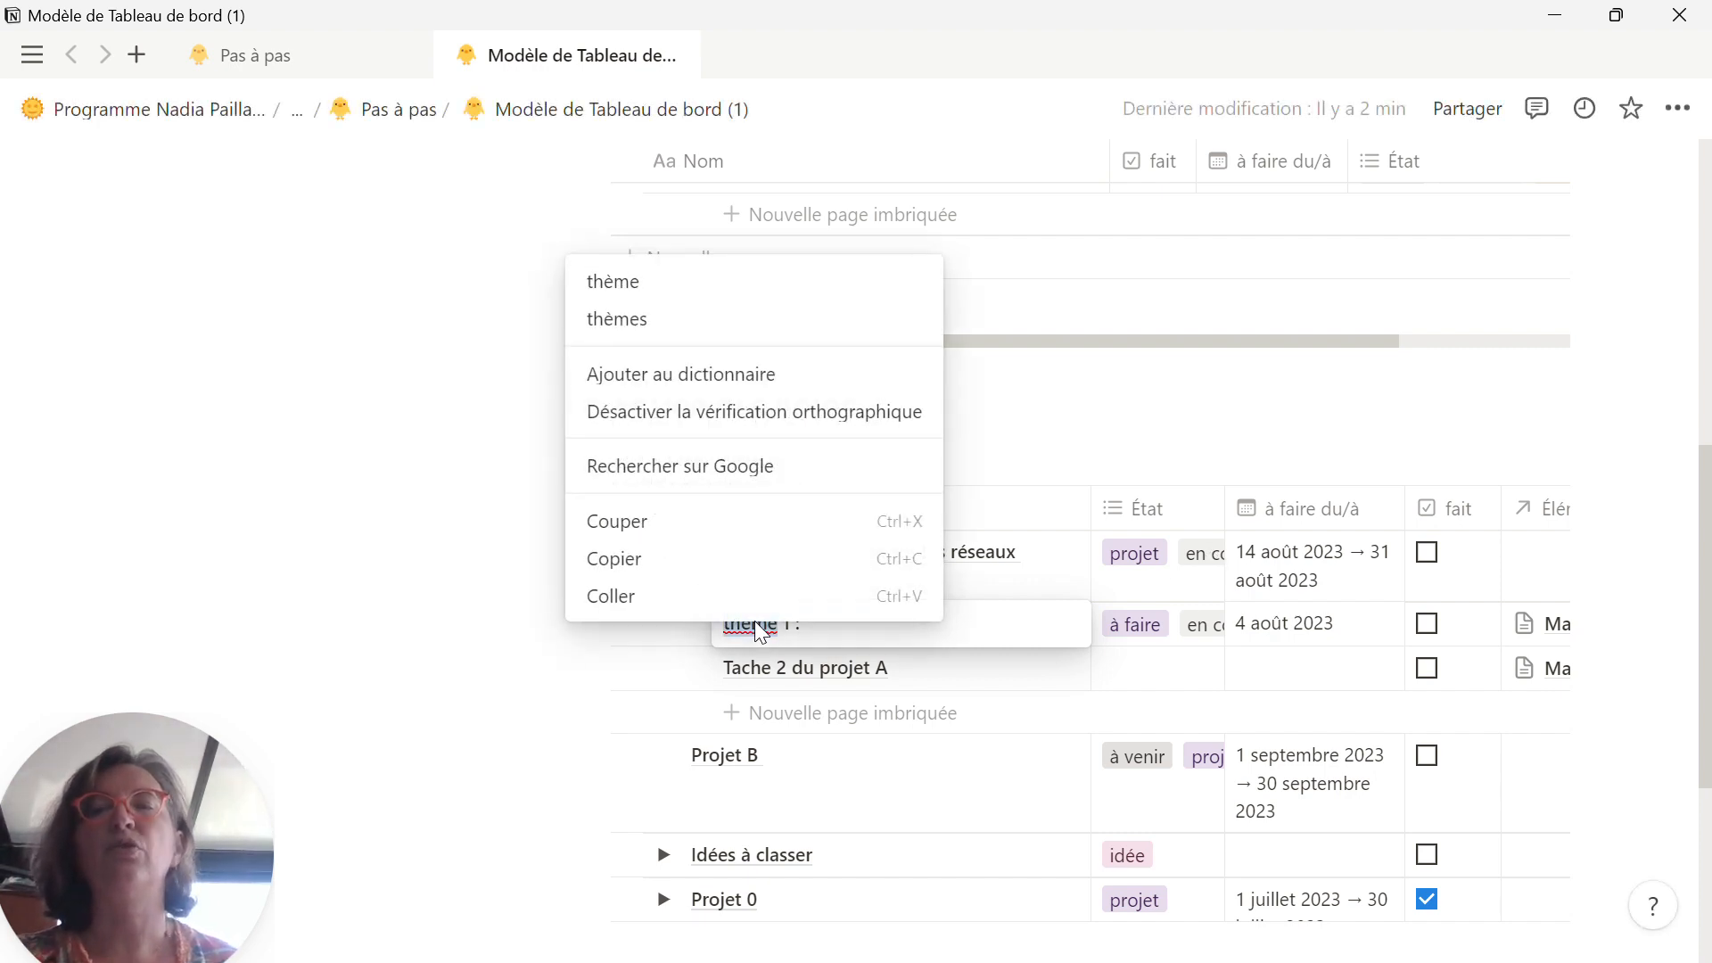
left_click(763, 631)
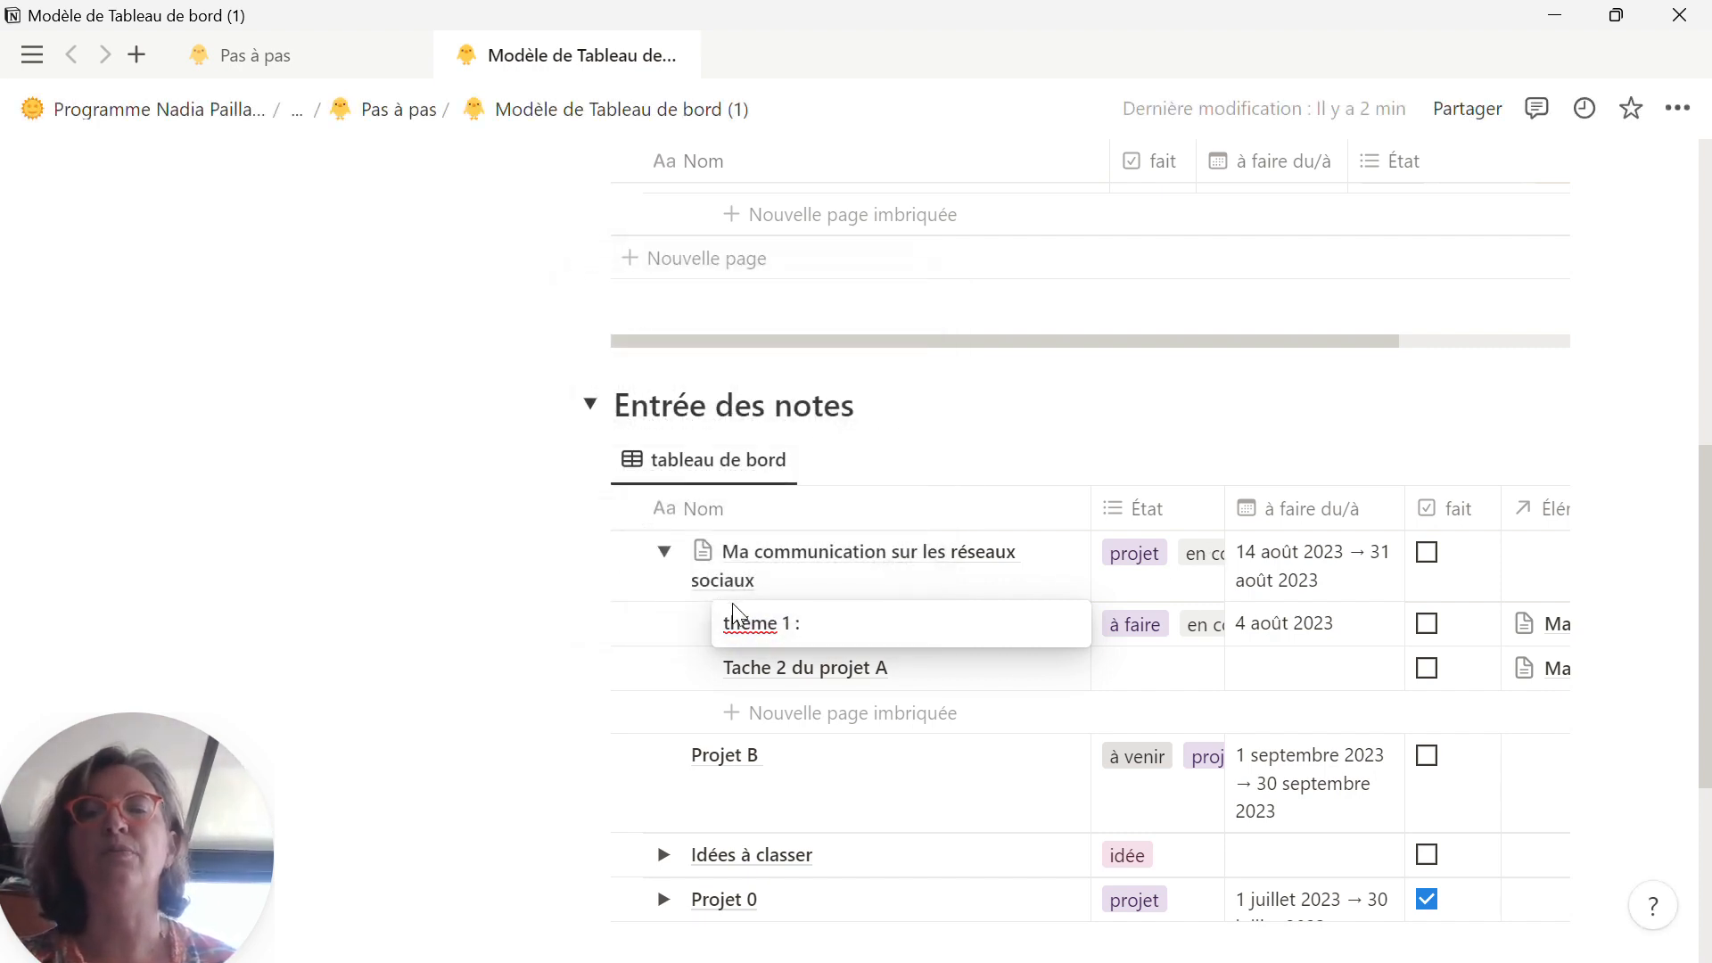
left_click(757, 632)
key("BackSpace")
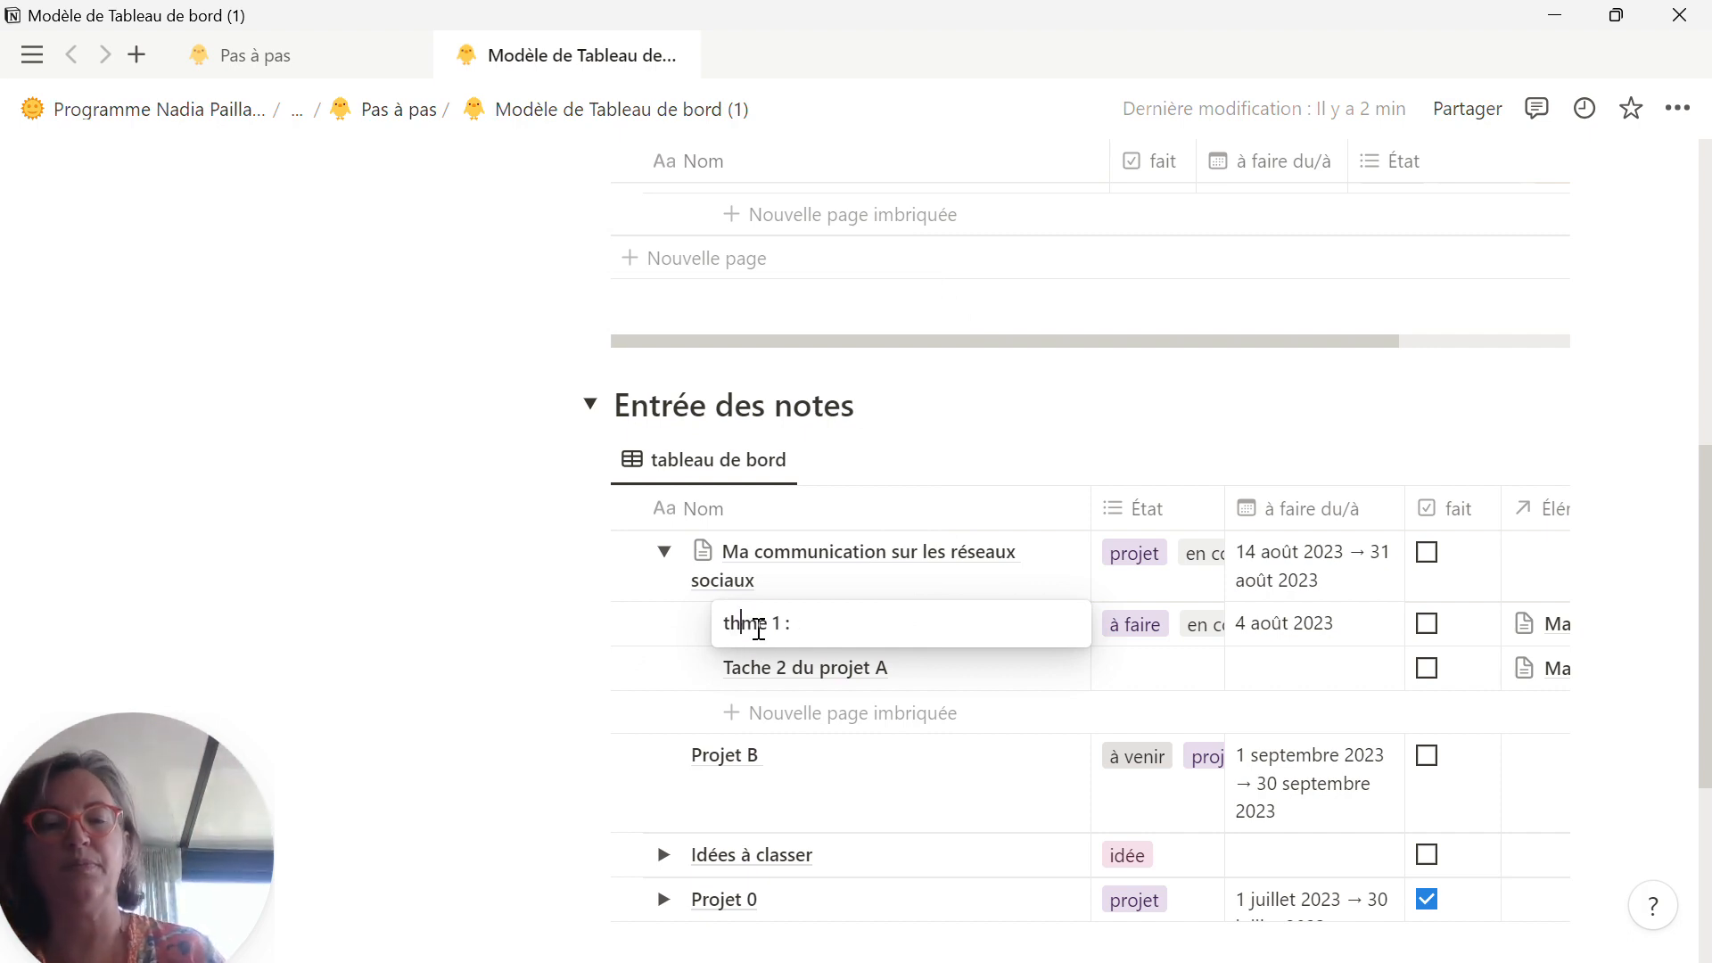
type("è")
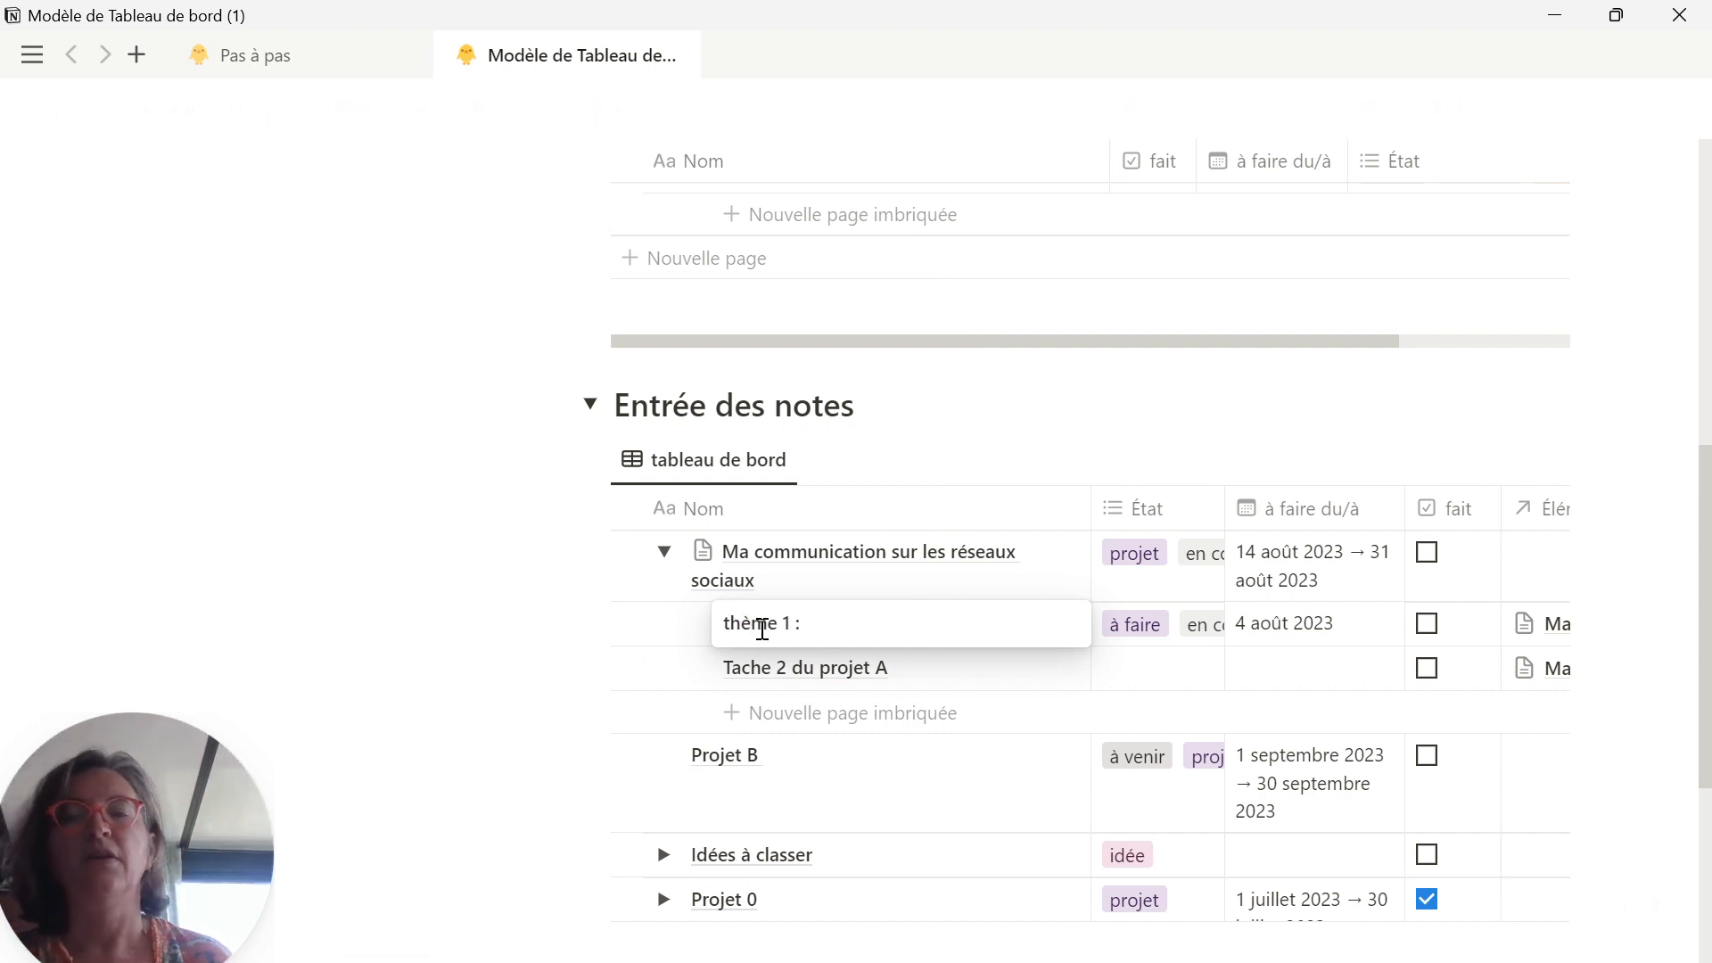
left_click(935, 629)
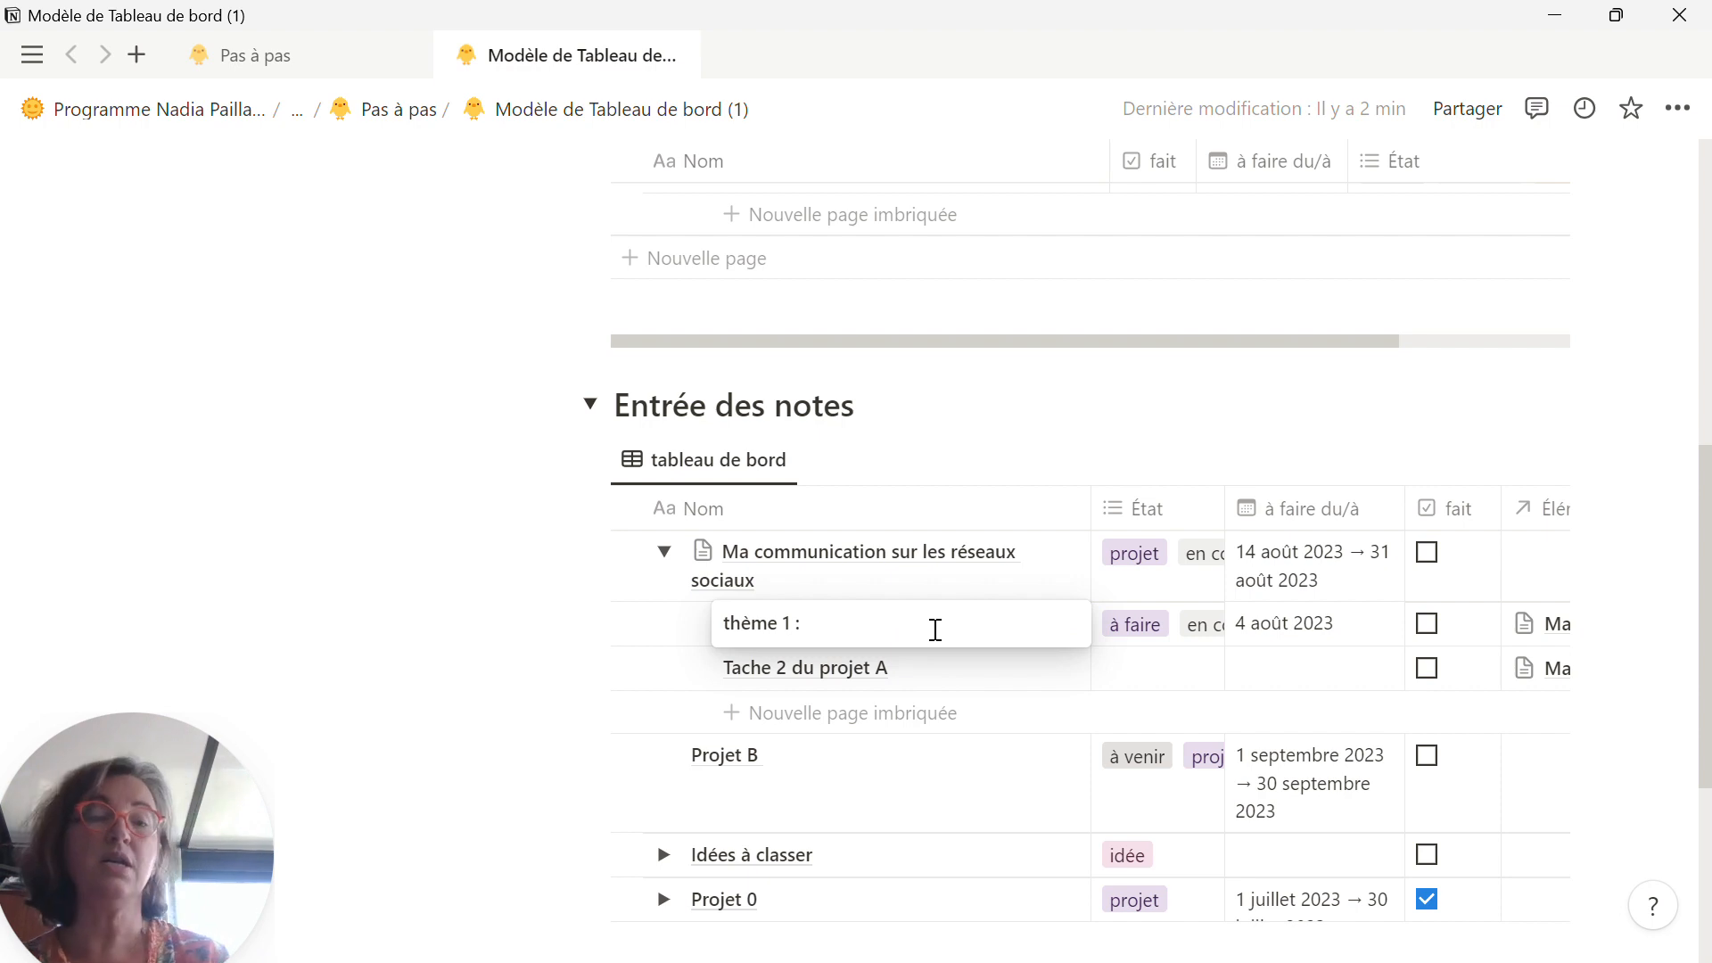
type("l")
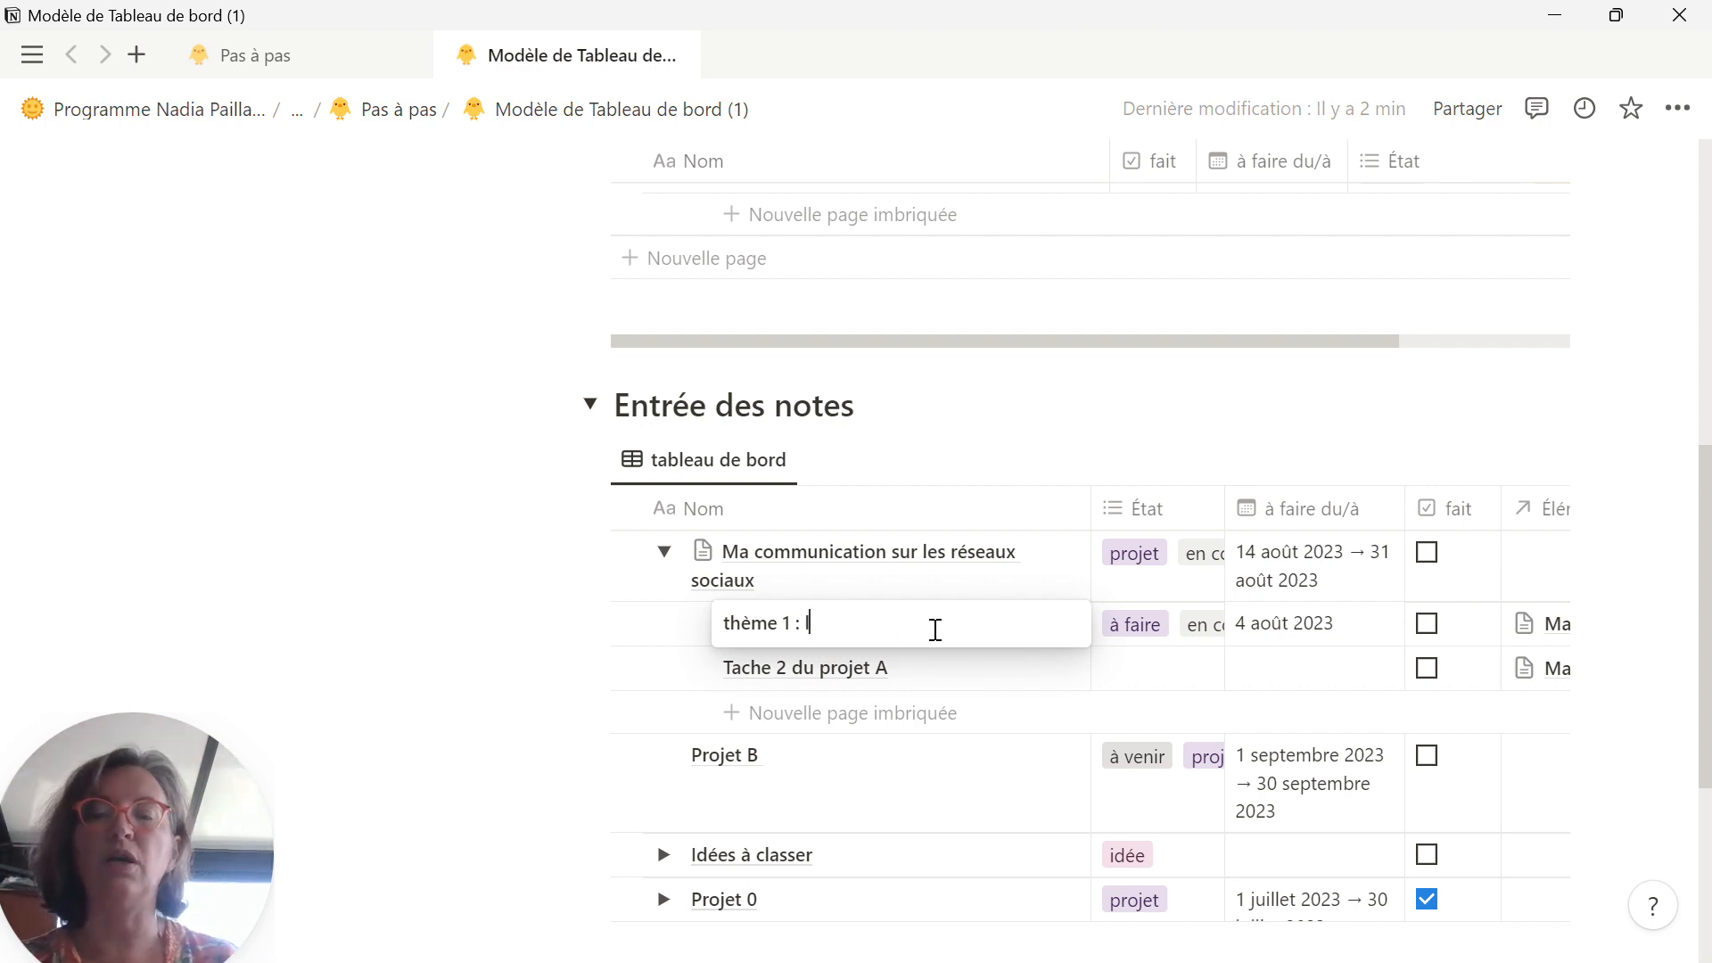
type("a confiance en soi")
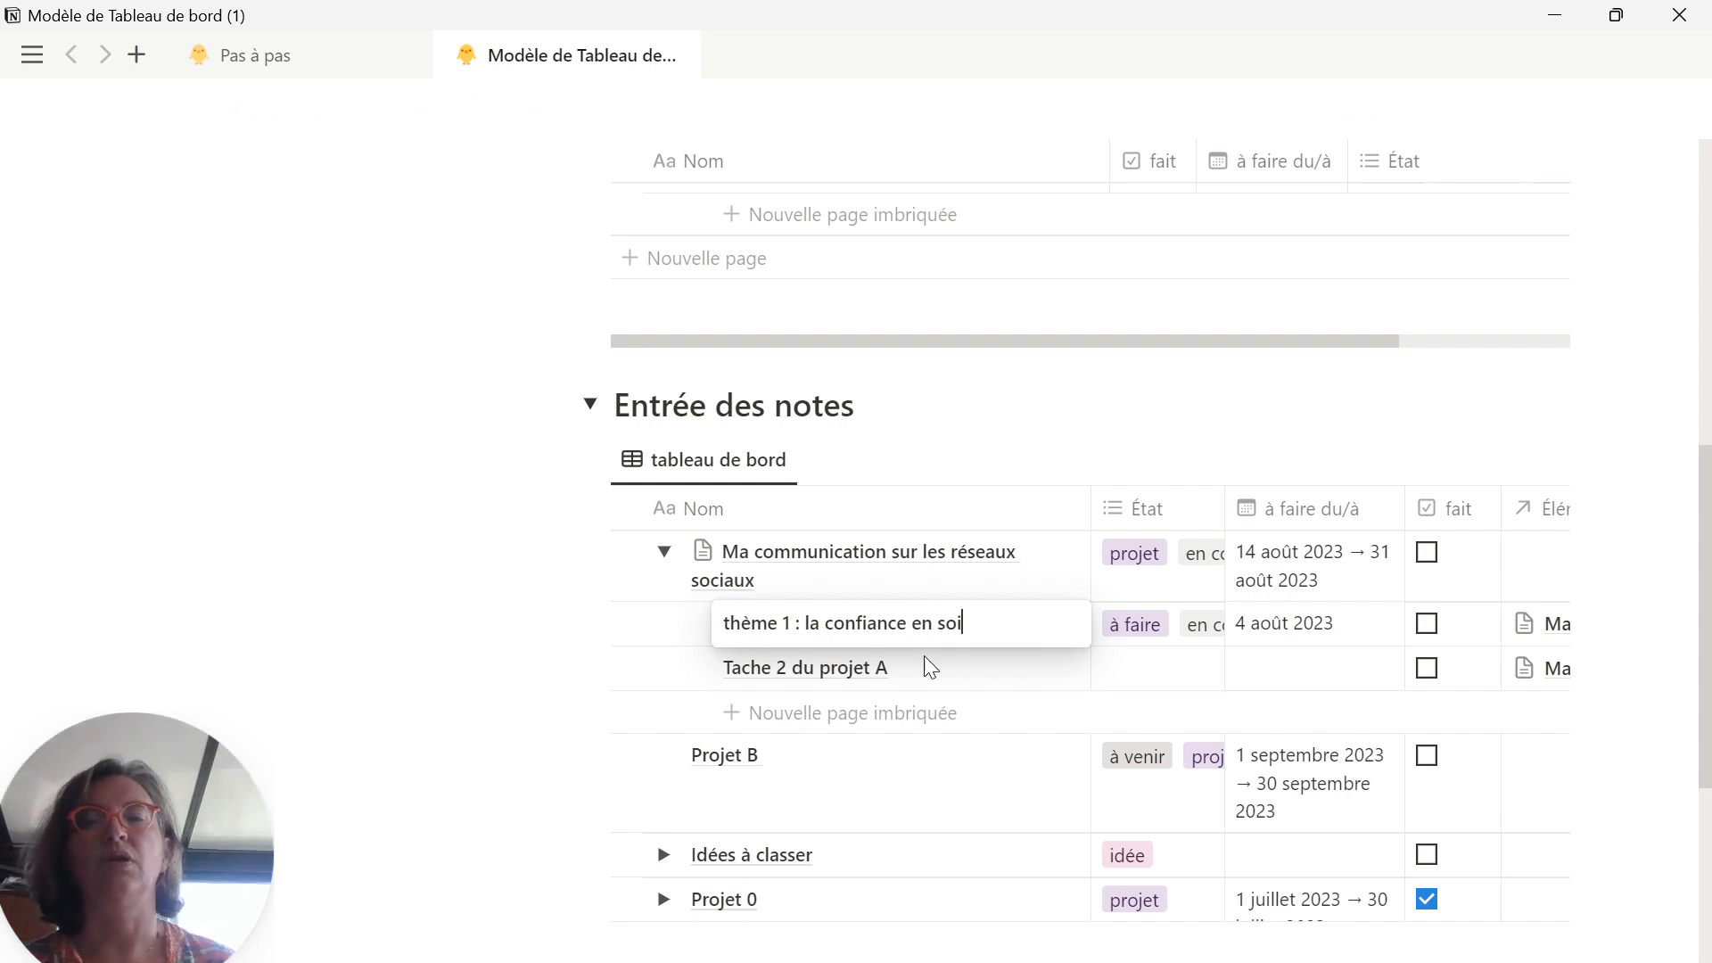
left_click(769, 676)
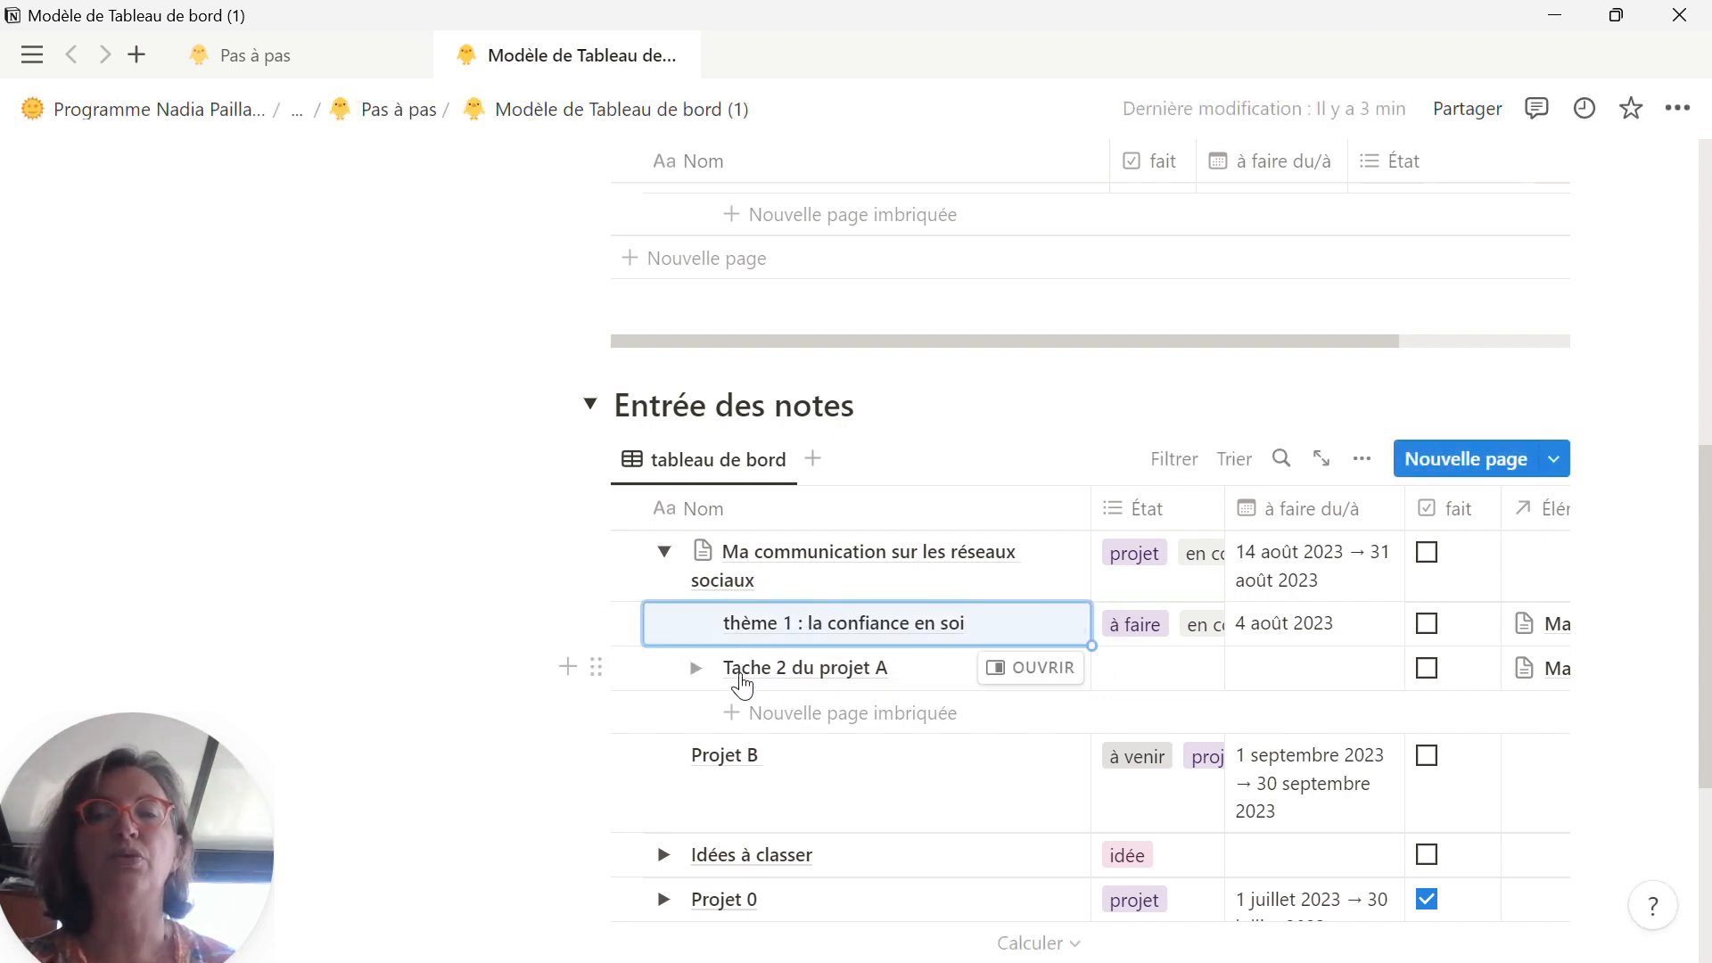
Step: Rename the subtask "Tache 2 du projet A" as "Thème 2 : l'estime de soi"
left_click(741, 678)
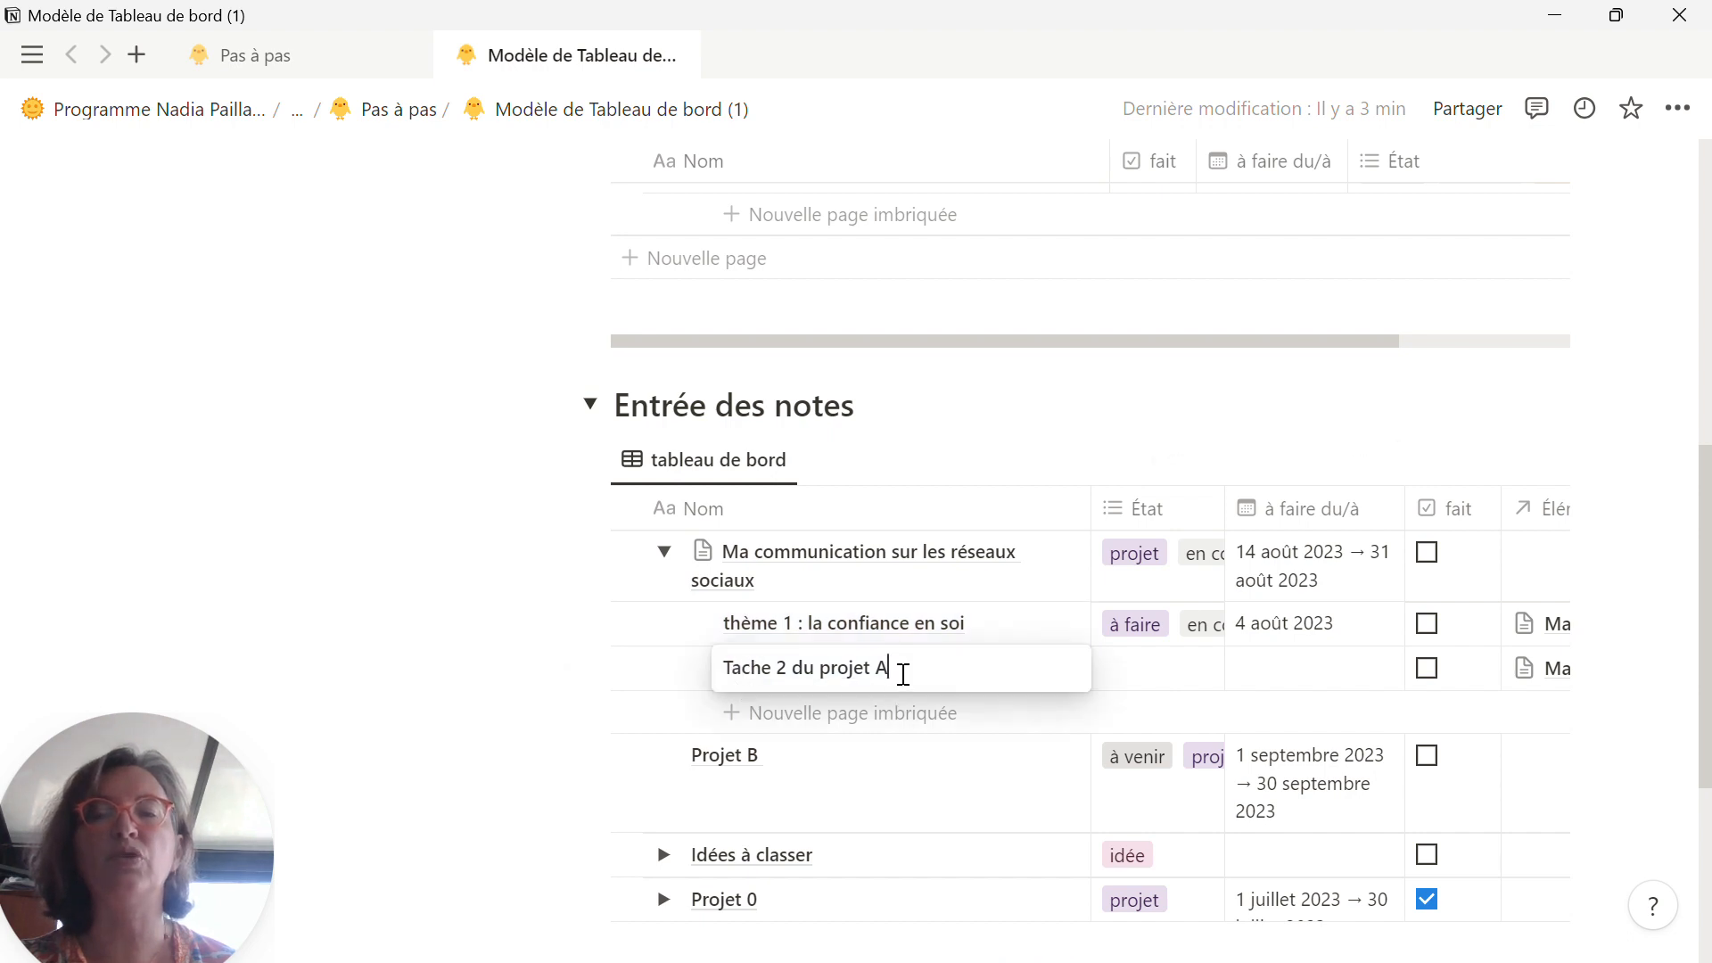
left_click_drag(887, 671, 703, 676)
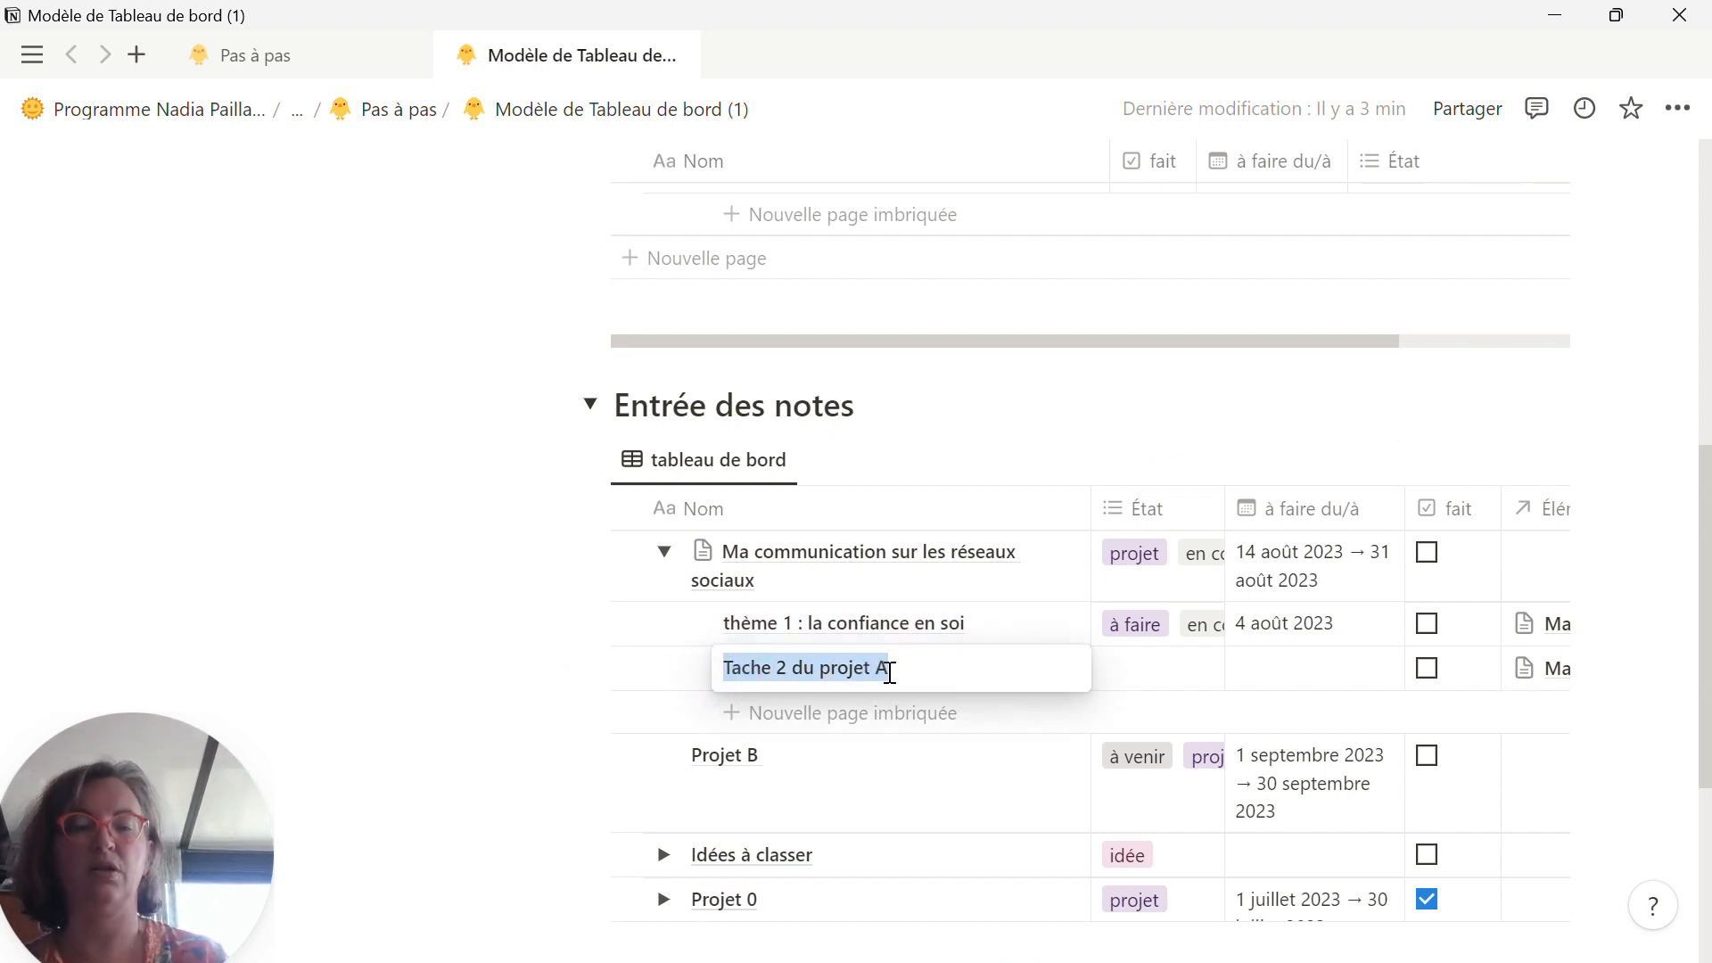
type("Thème 2 : l’estime de soi")
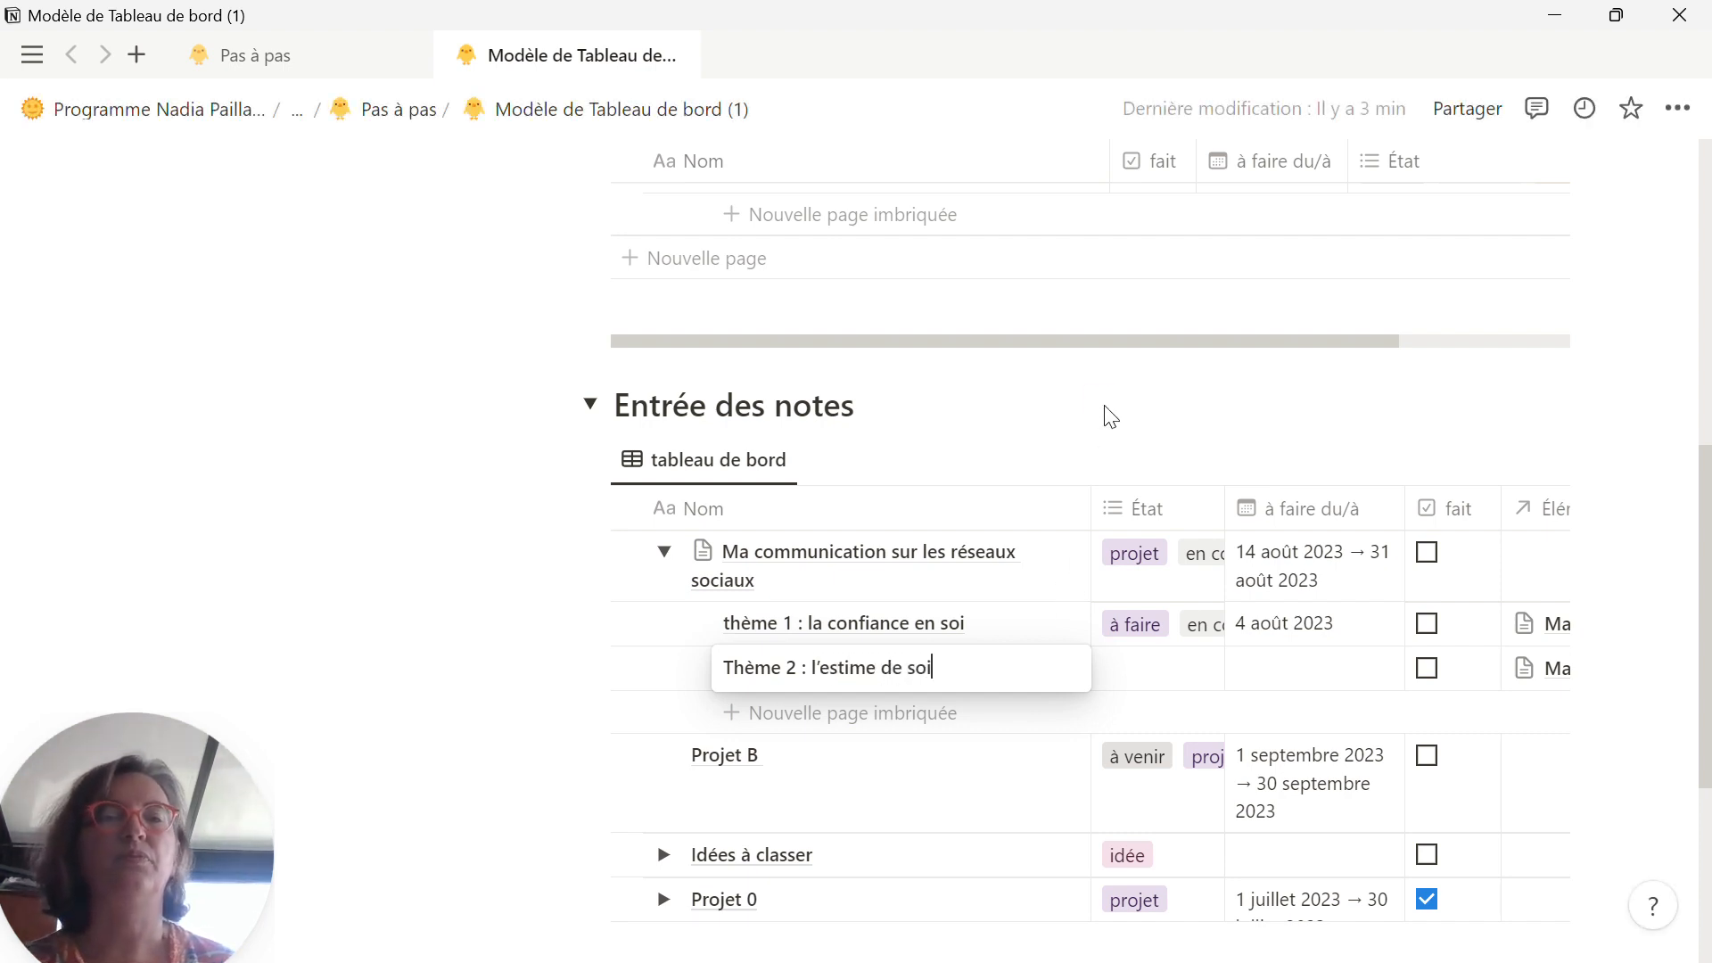
key("Escape")
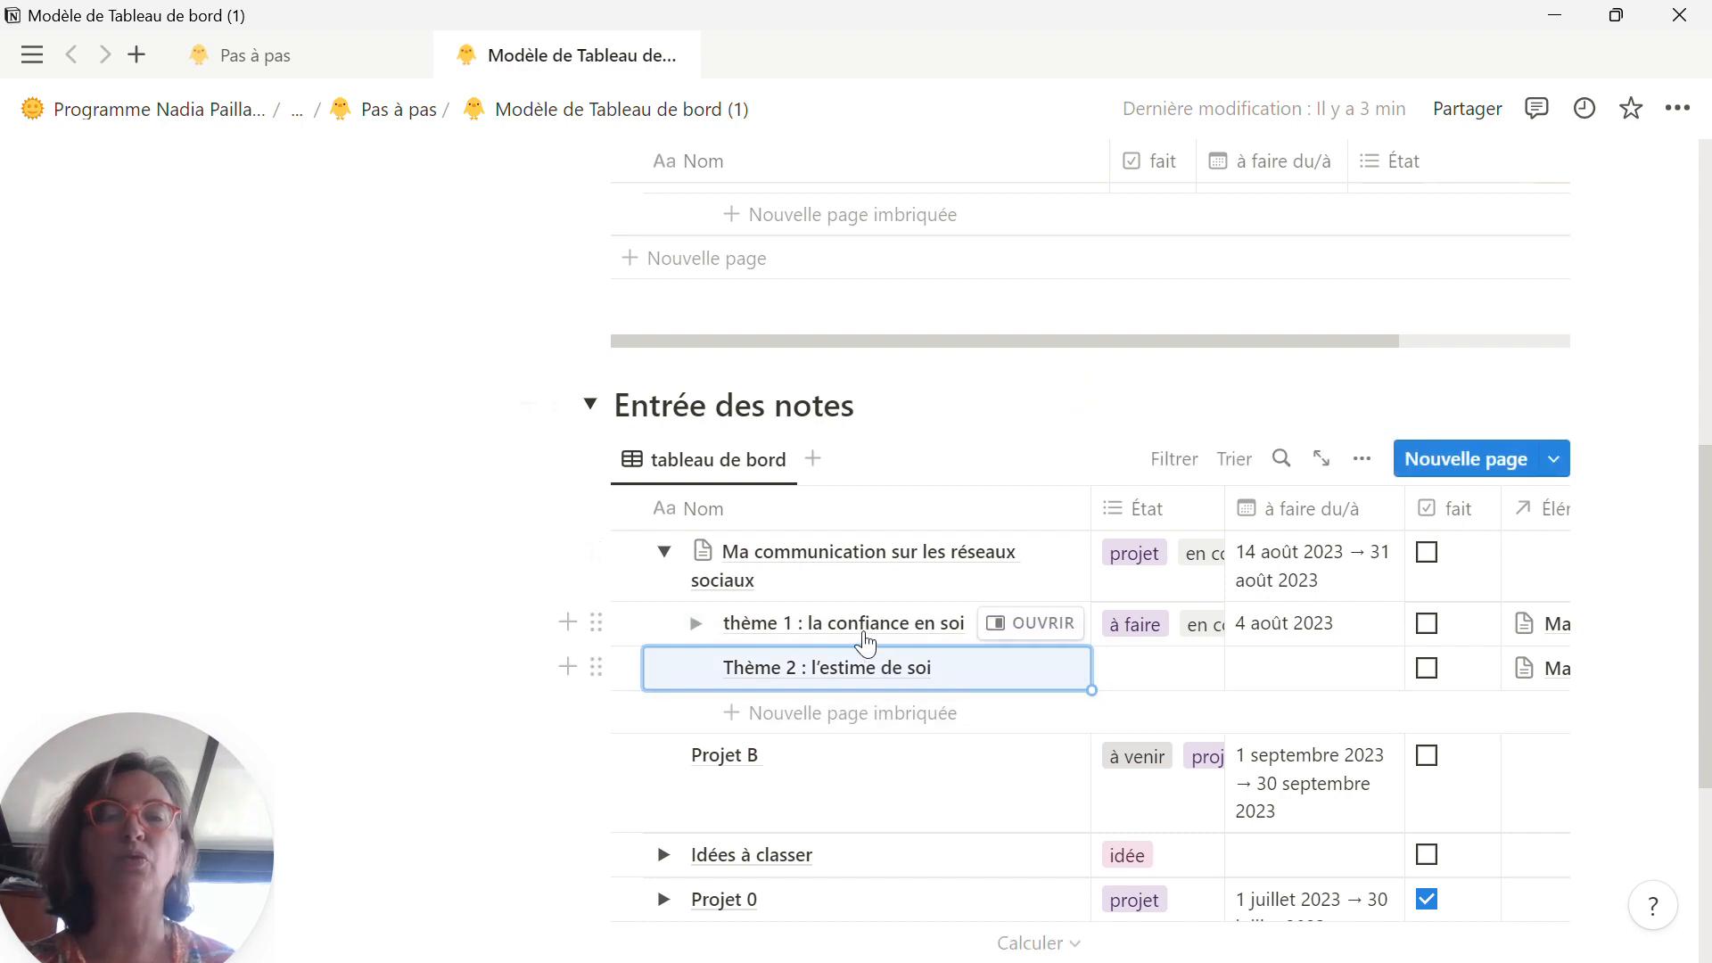
Step: Set the dates of "thème 1 : la confiance en soi" to 14/08/2023 with an end date of 20/08/2023
left_click(1311, 622)
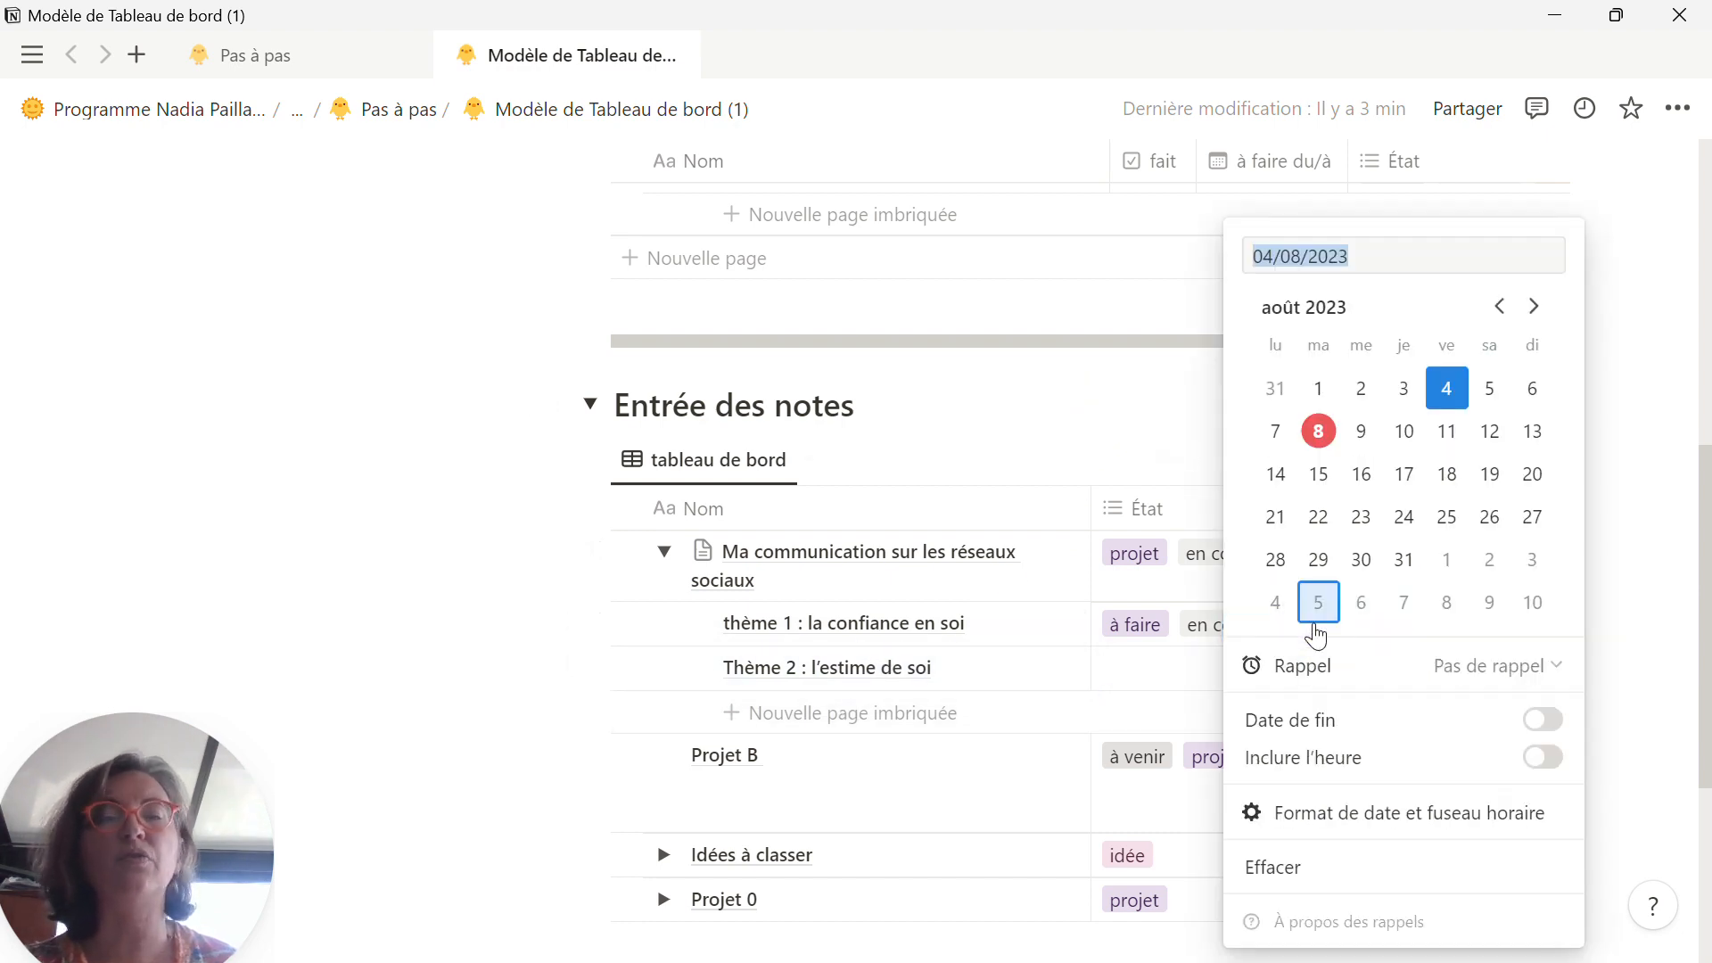
left_click(1277, 475)
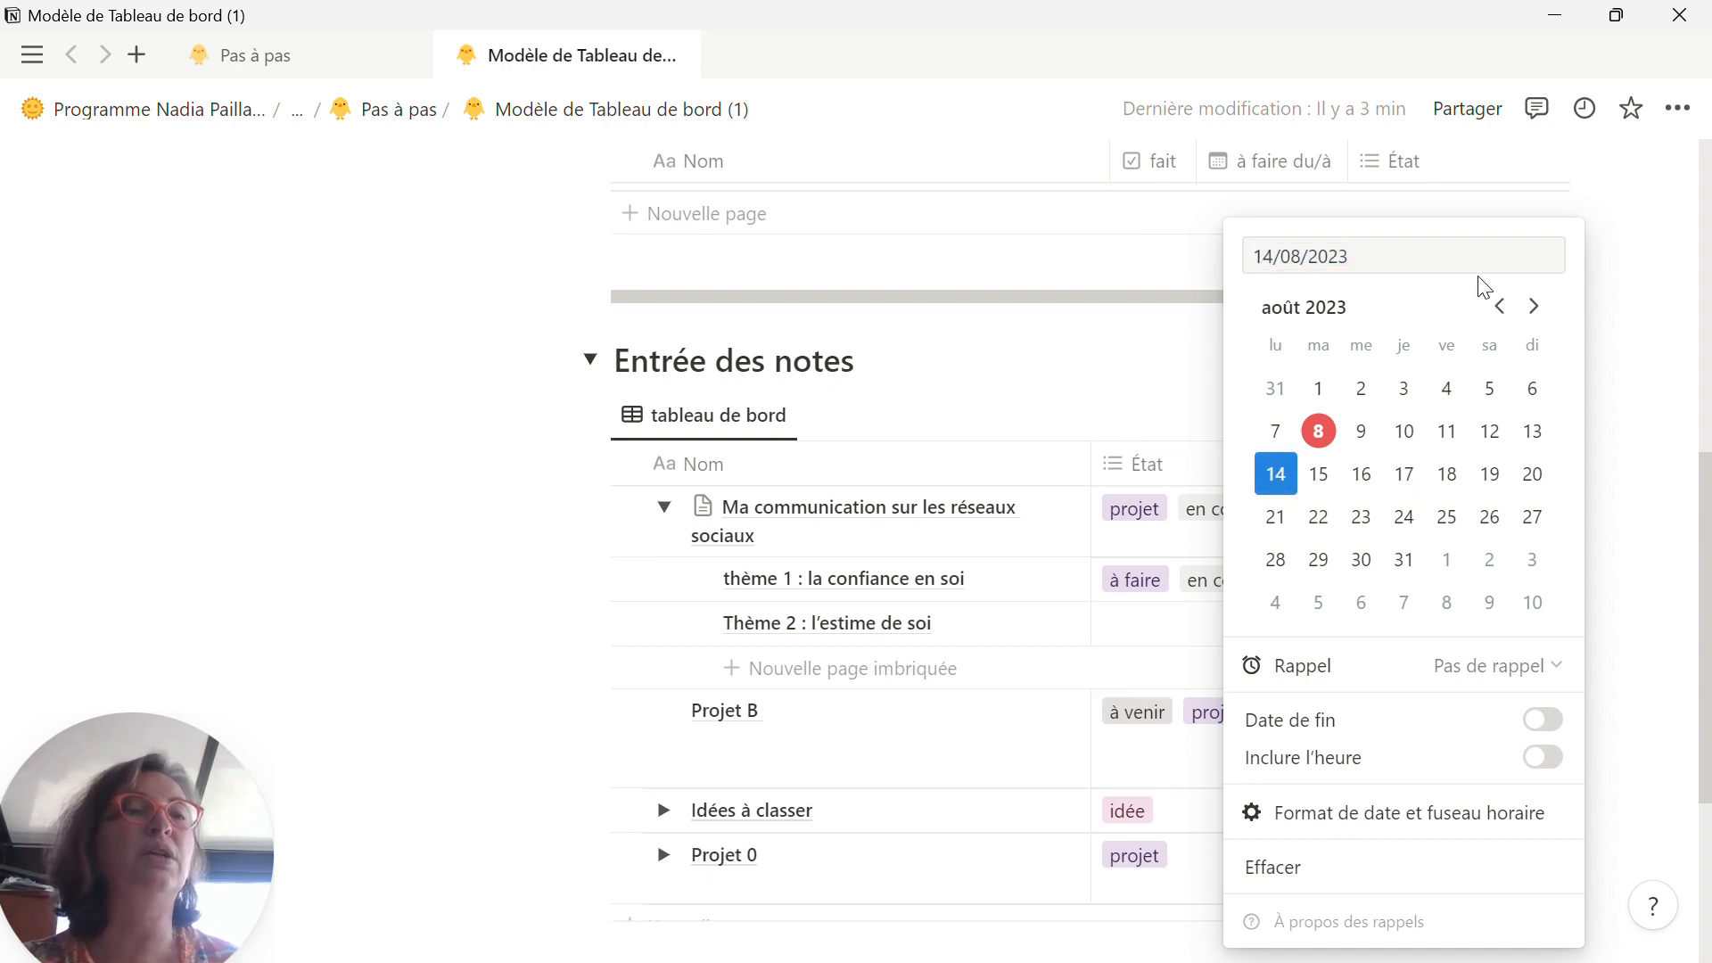
left_click(1541, 719)
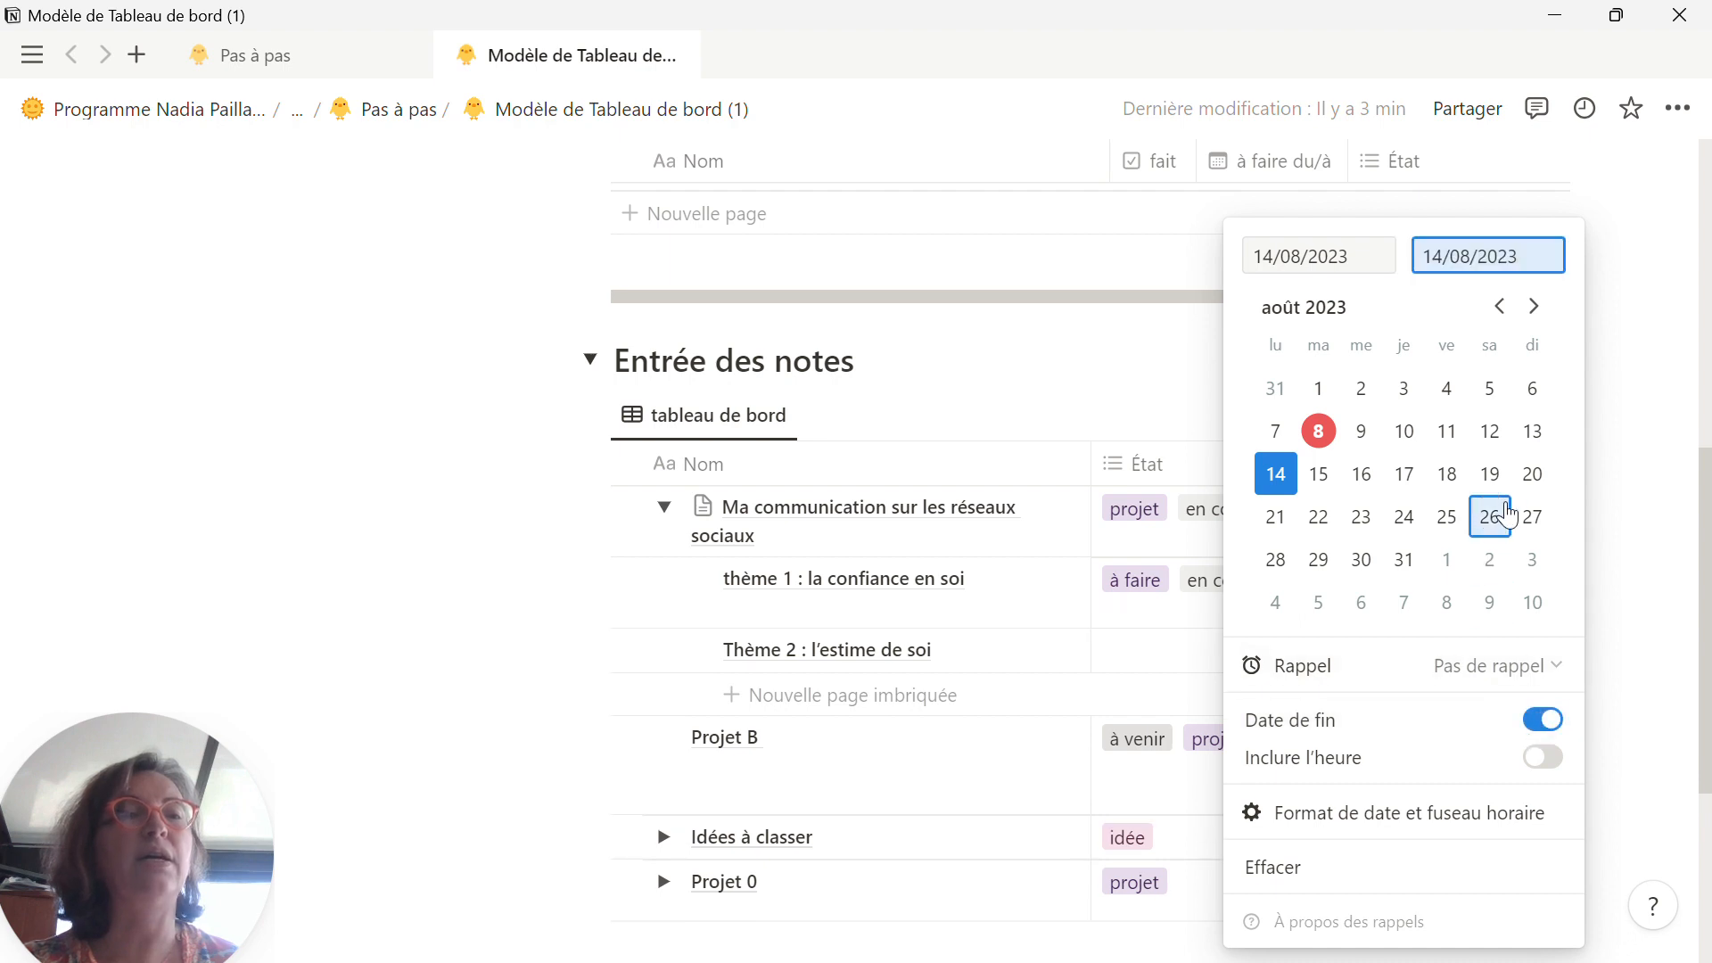
left_click(1532, 475)
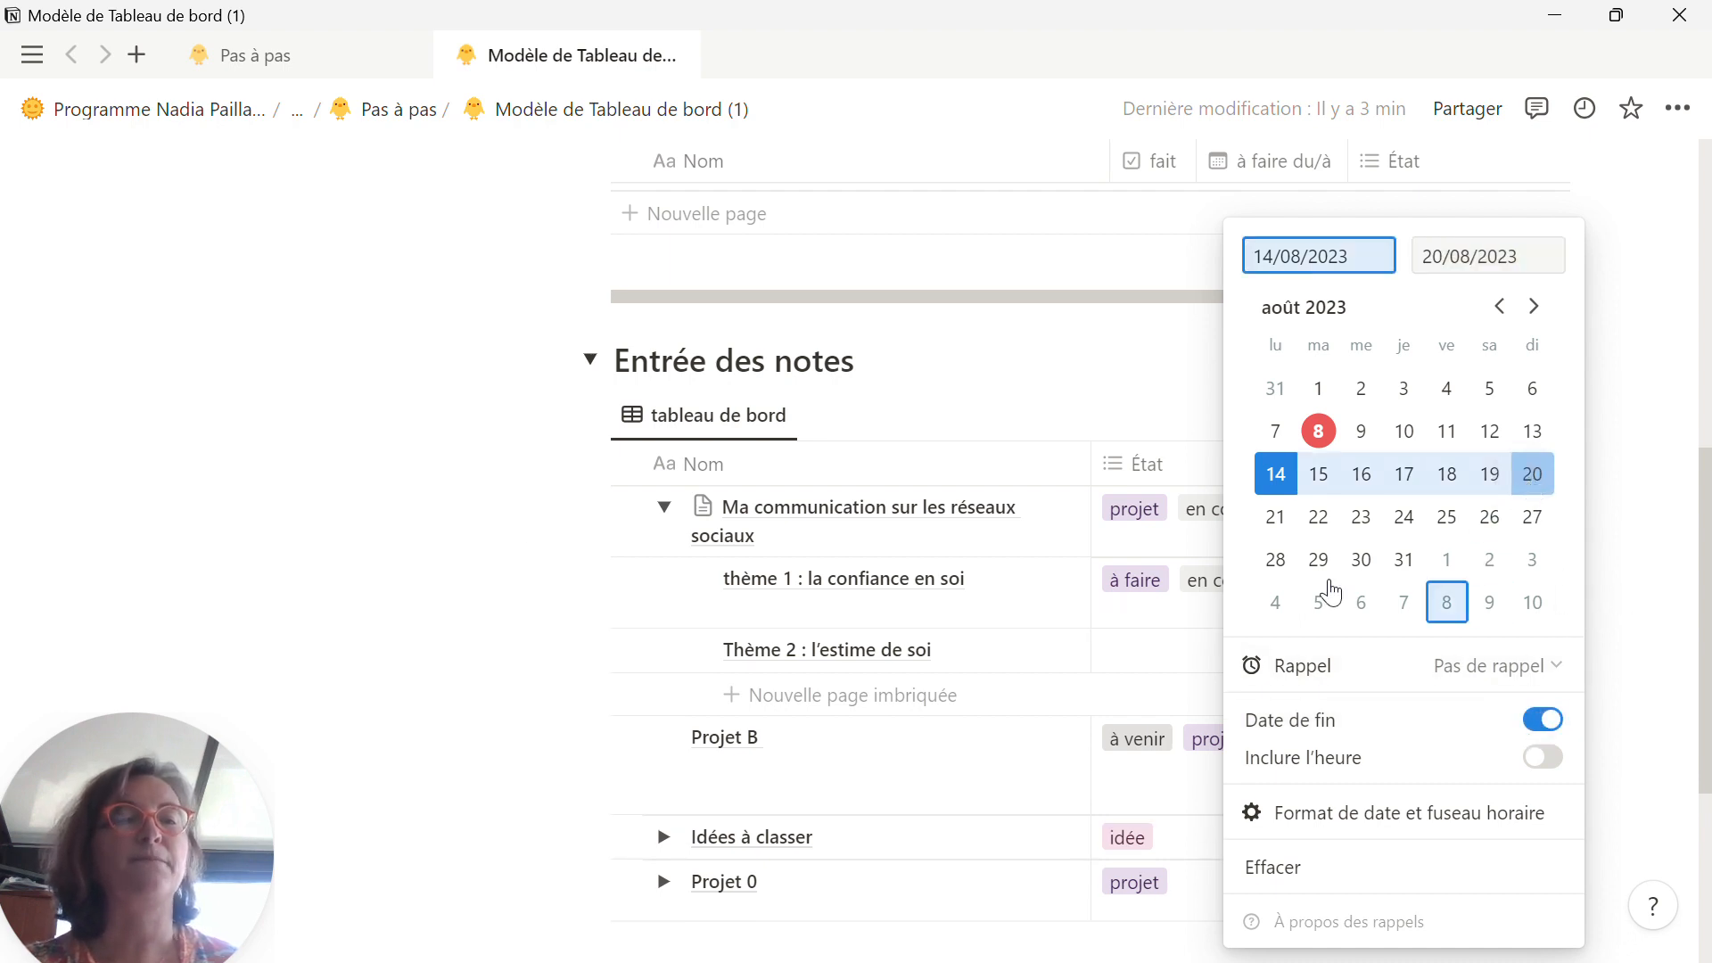
left_click(540, 593)
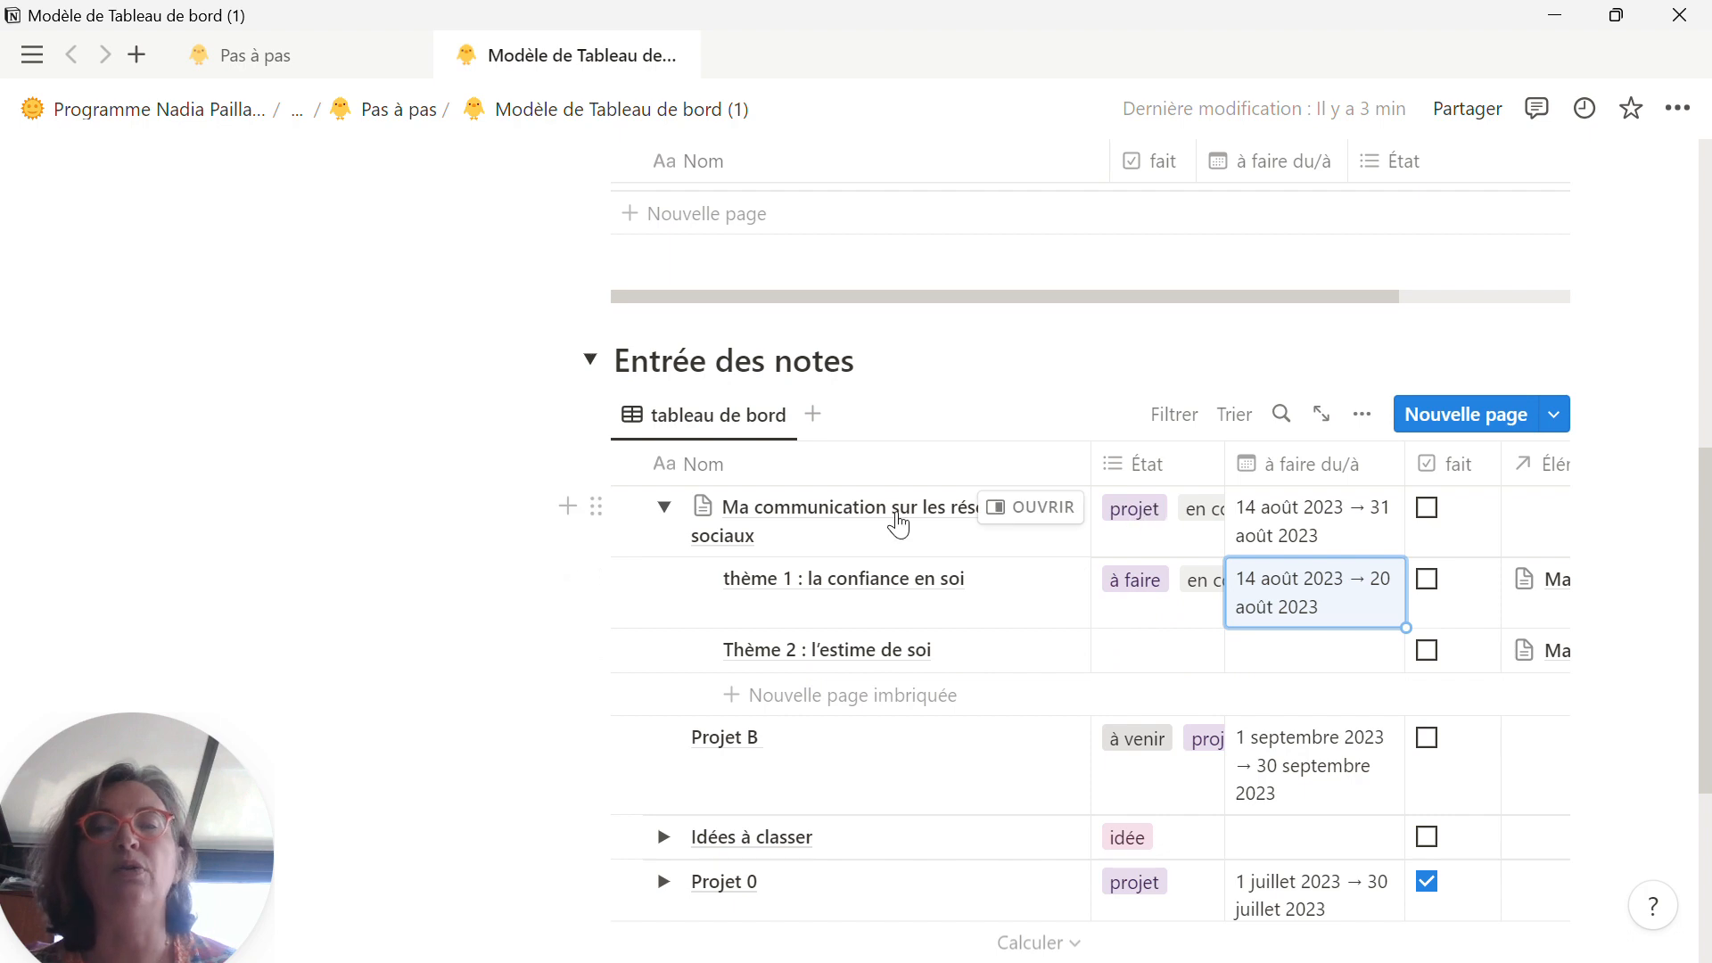
Step: Create a new État option "thème" and assign it to "thème 1 : la confiance en soi"
left_click(1123, 535)
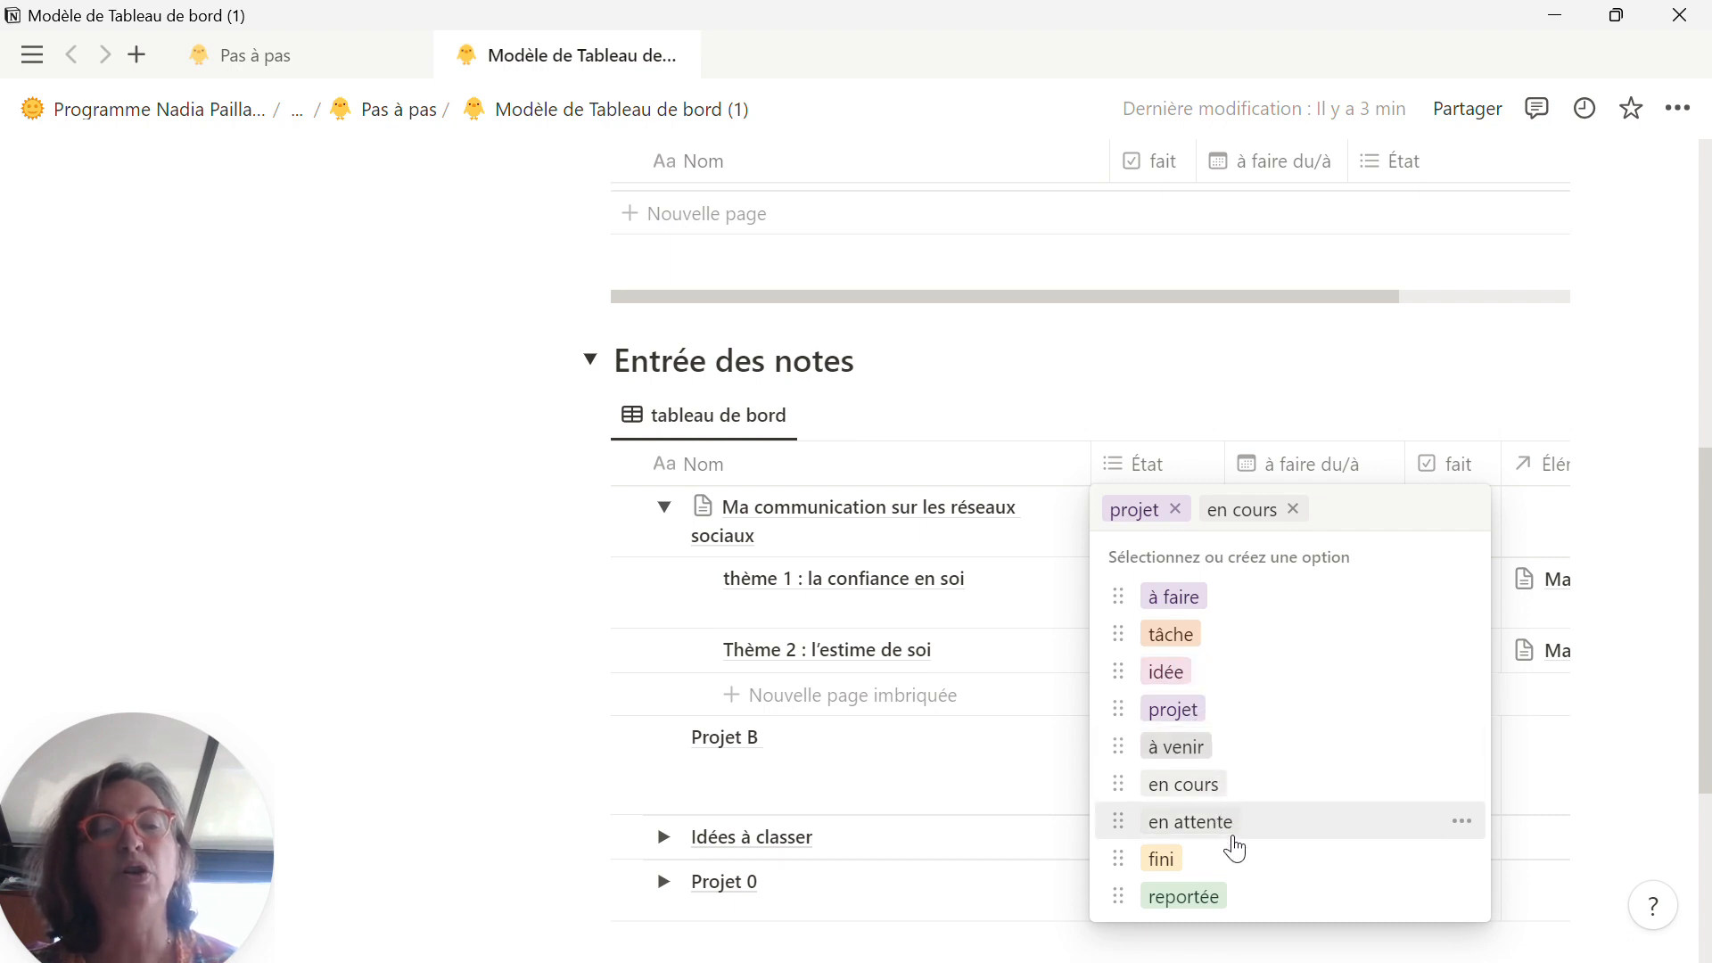
left_click(1159, 388)
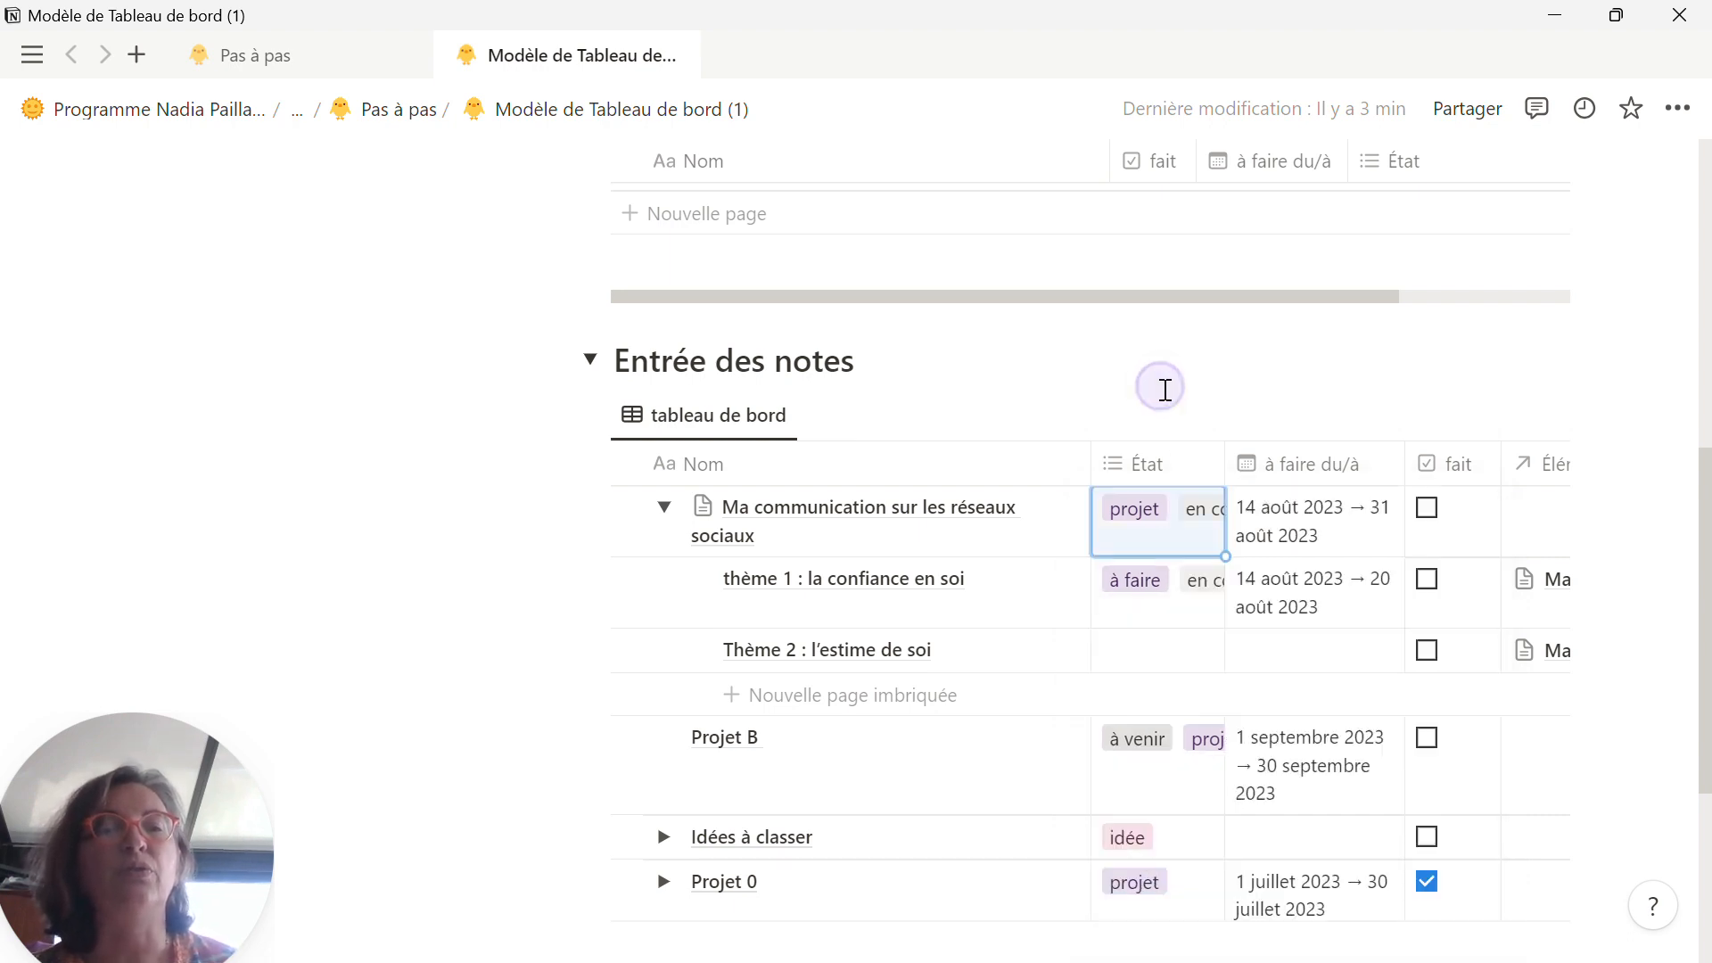
left_click(1127, 610)
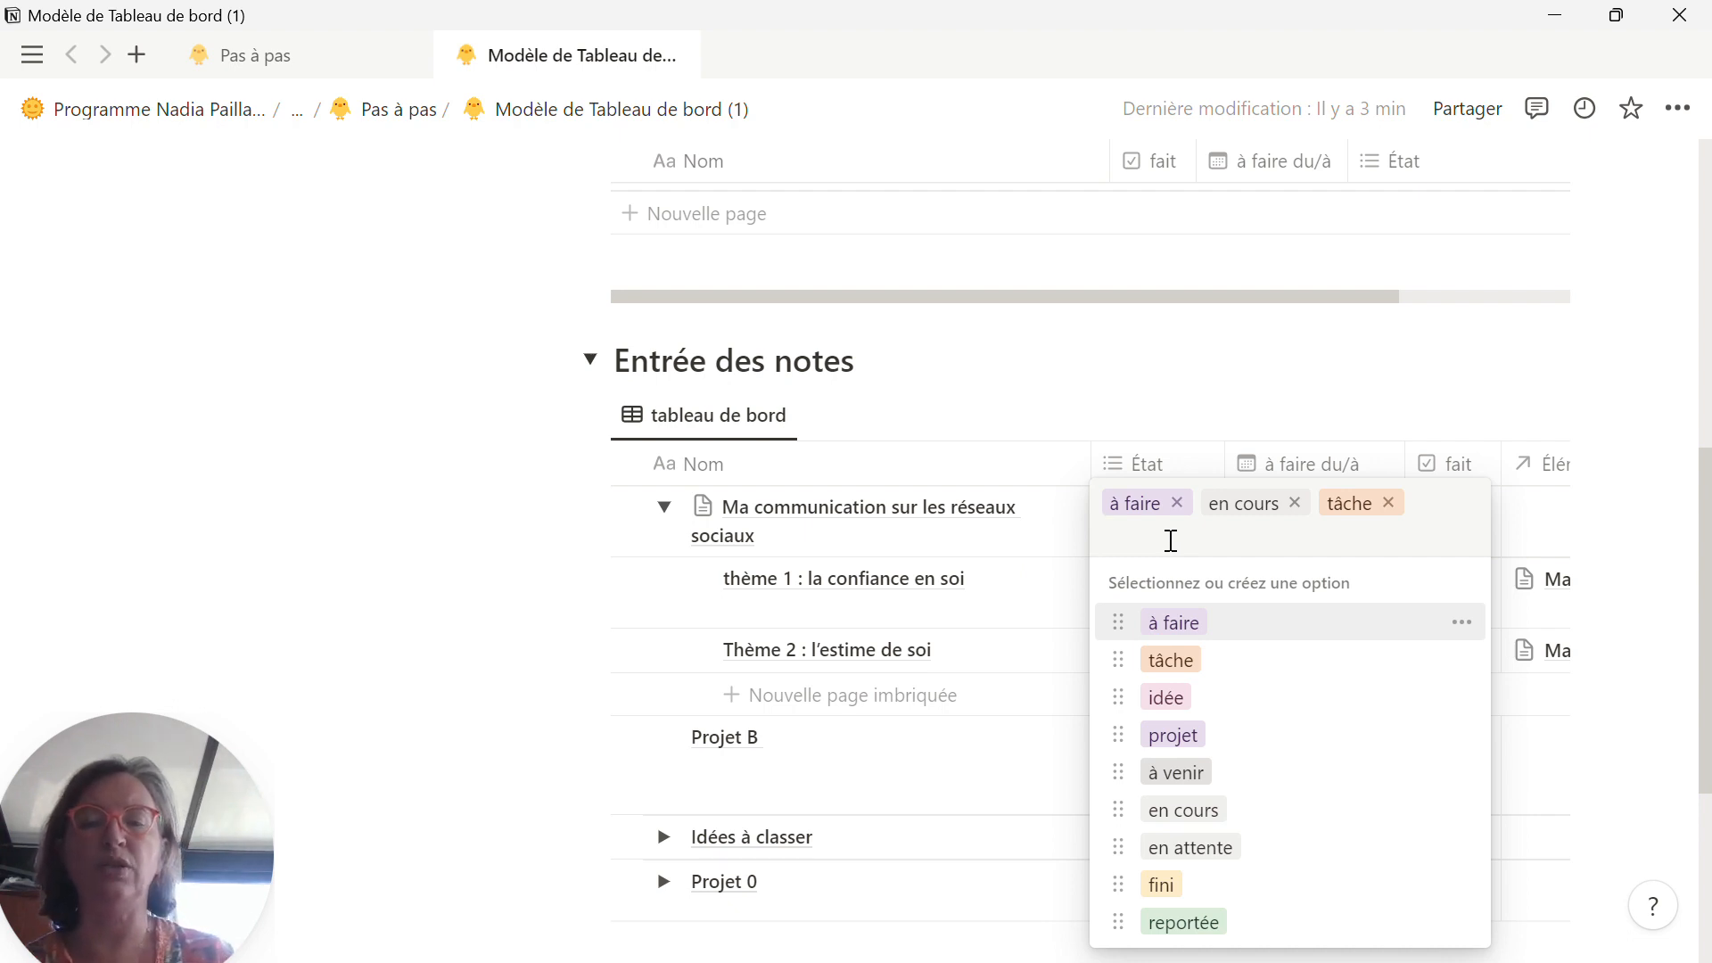
type("thème")
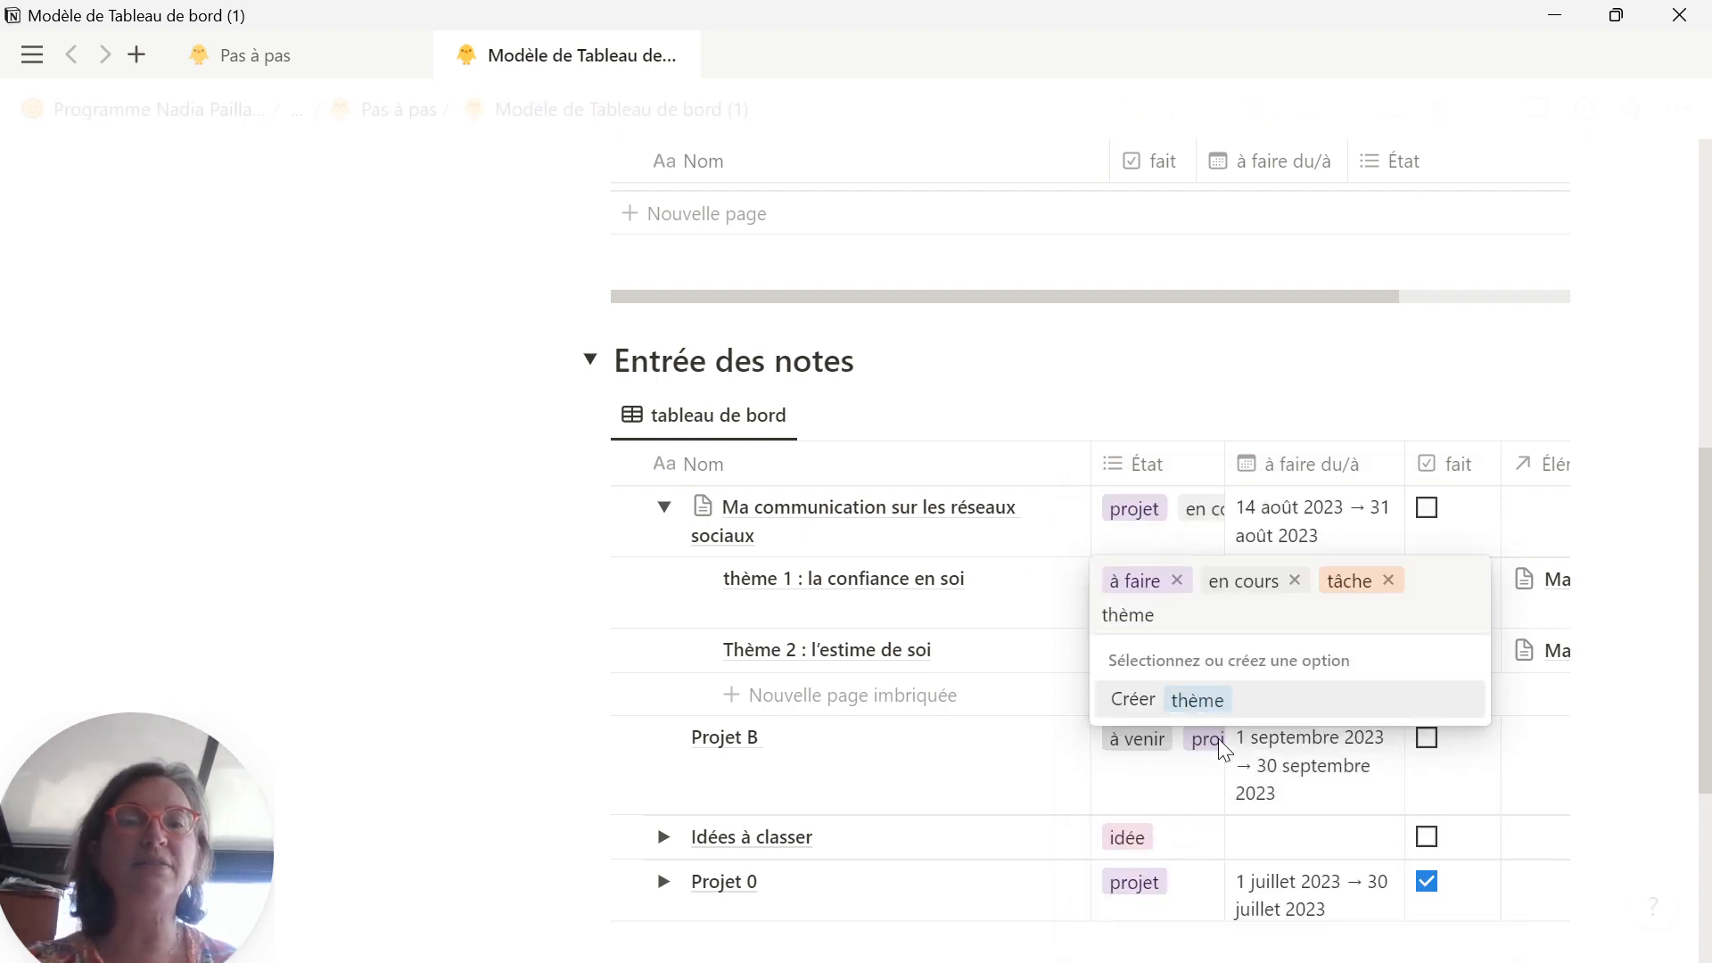
left_click(1214, 712)
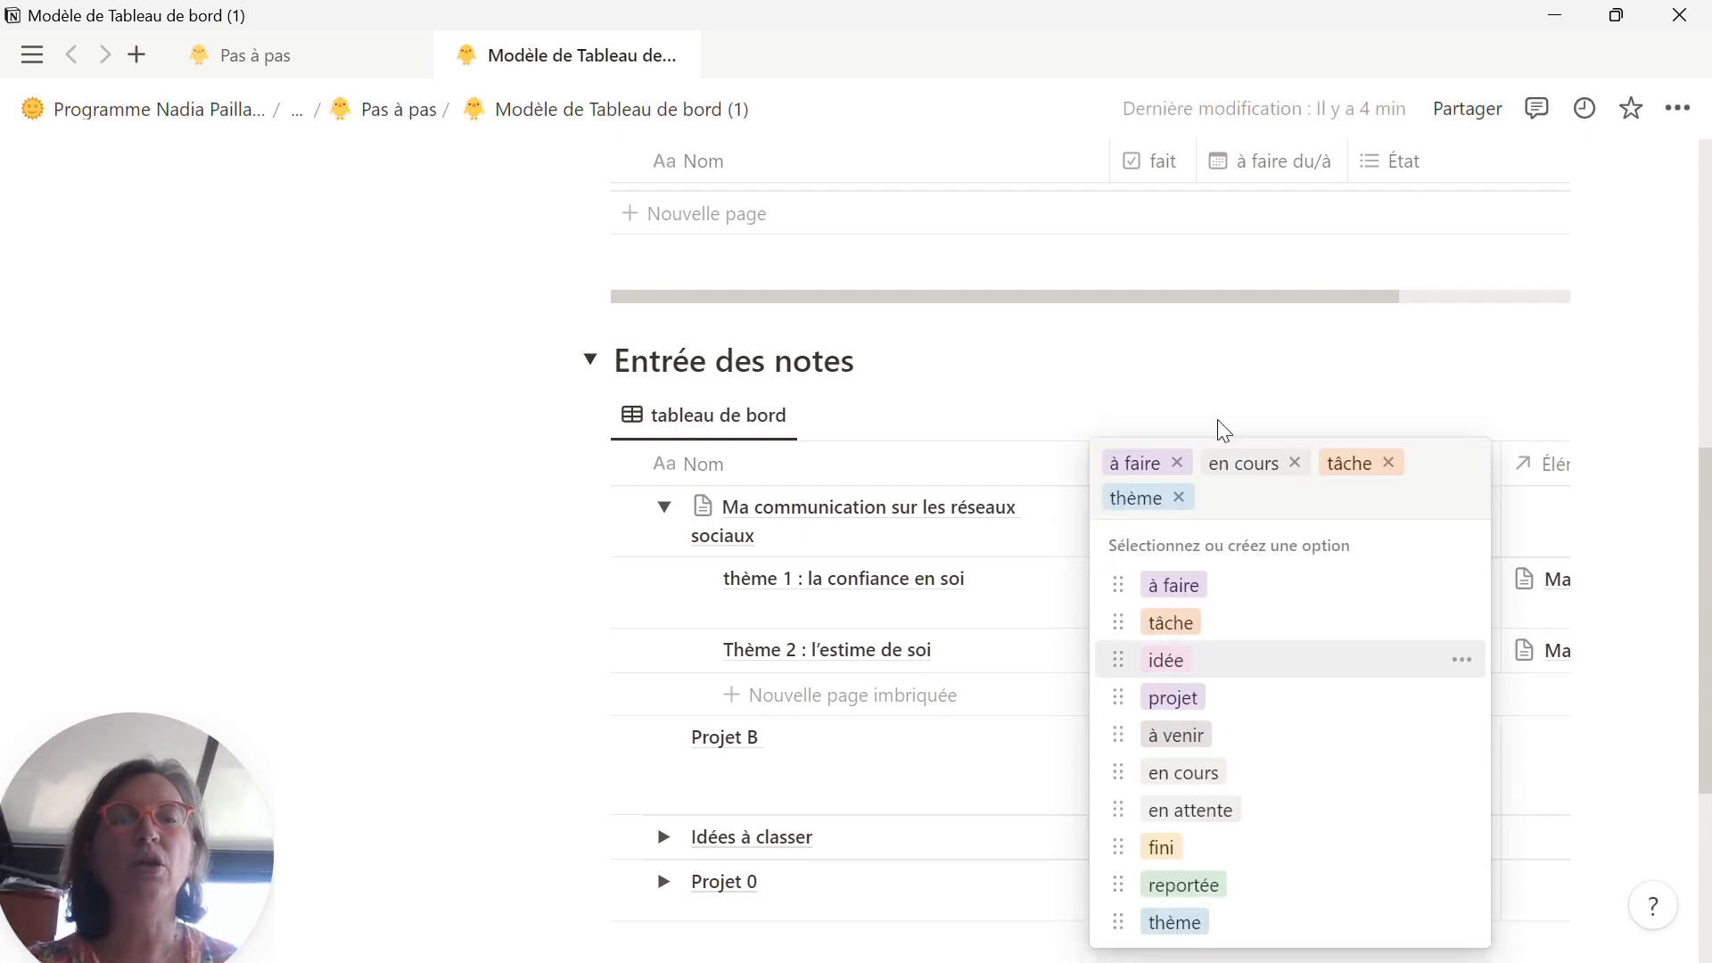
key("Escape")
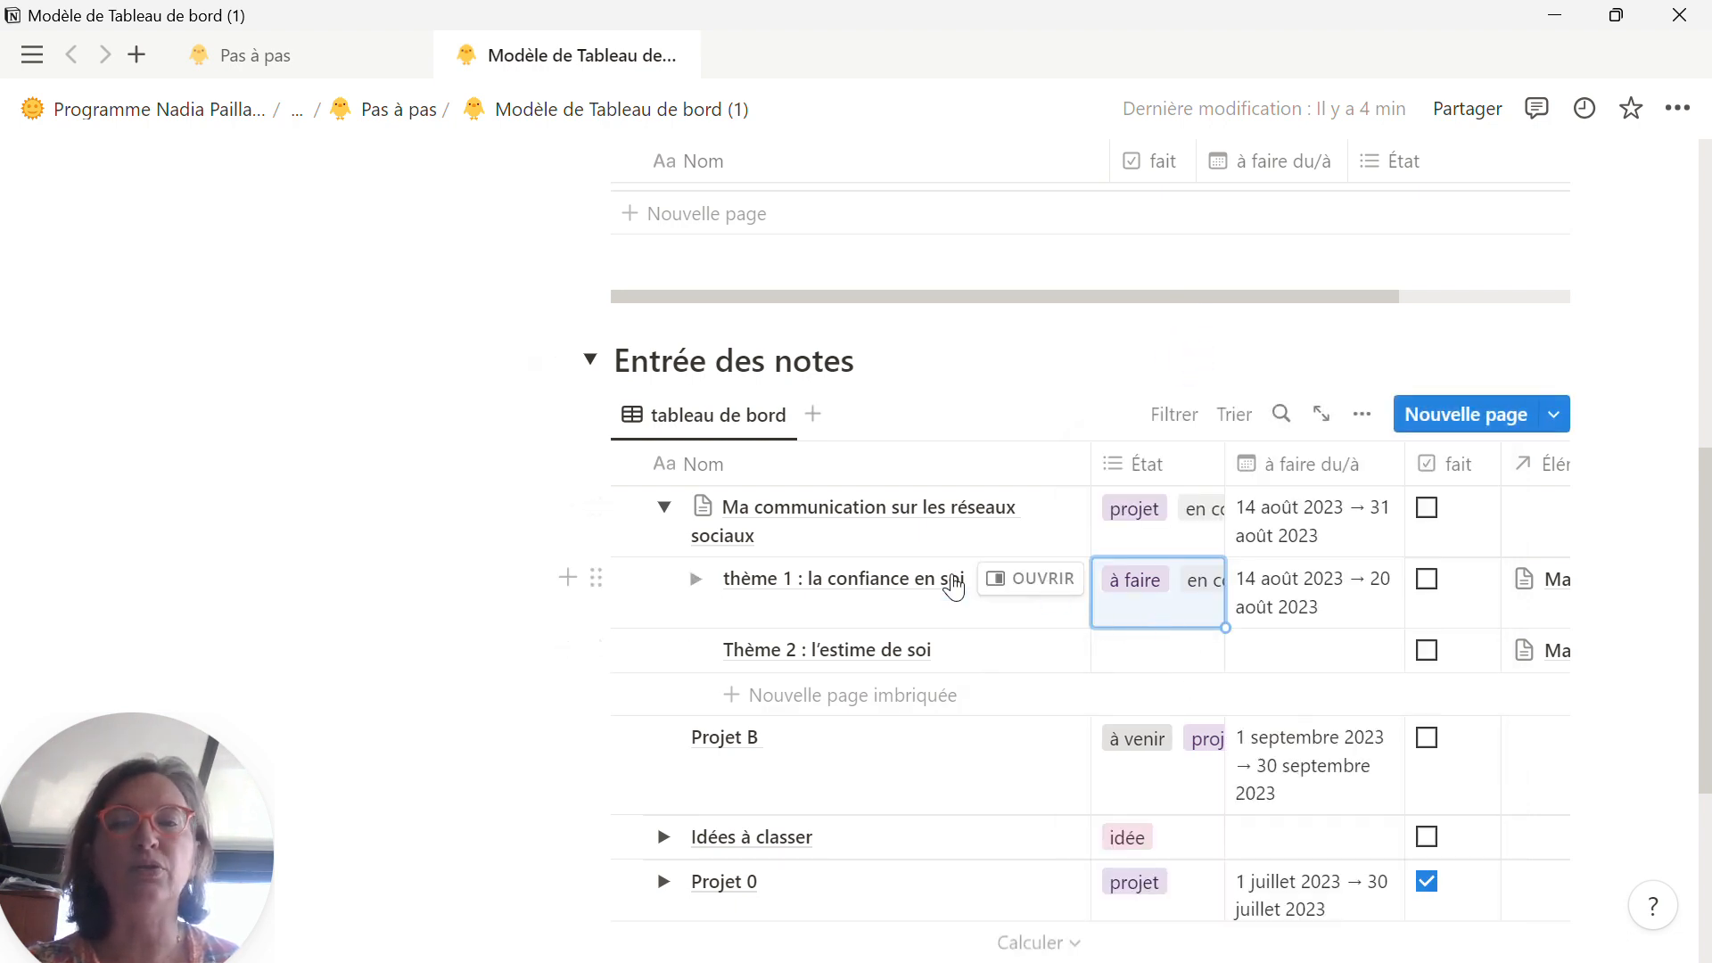
Step: Assign the État options "à faire" and "thème" to "Thème 2 : l'estime de soi"
left_click(1137, 660)
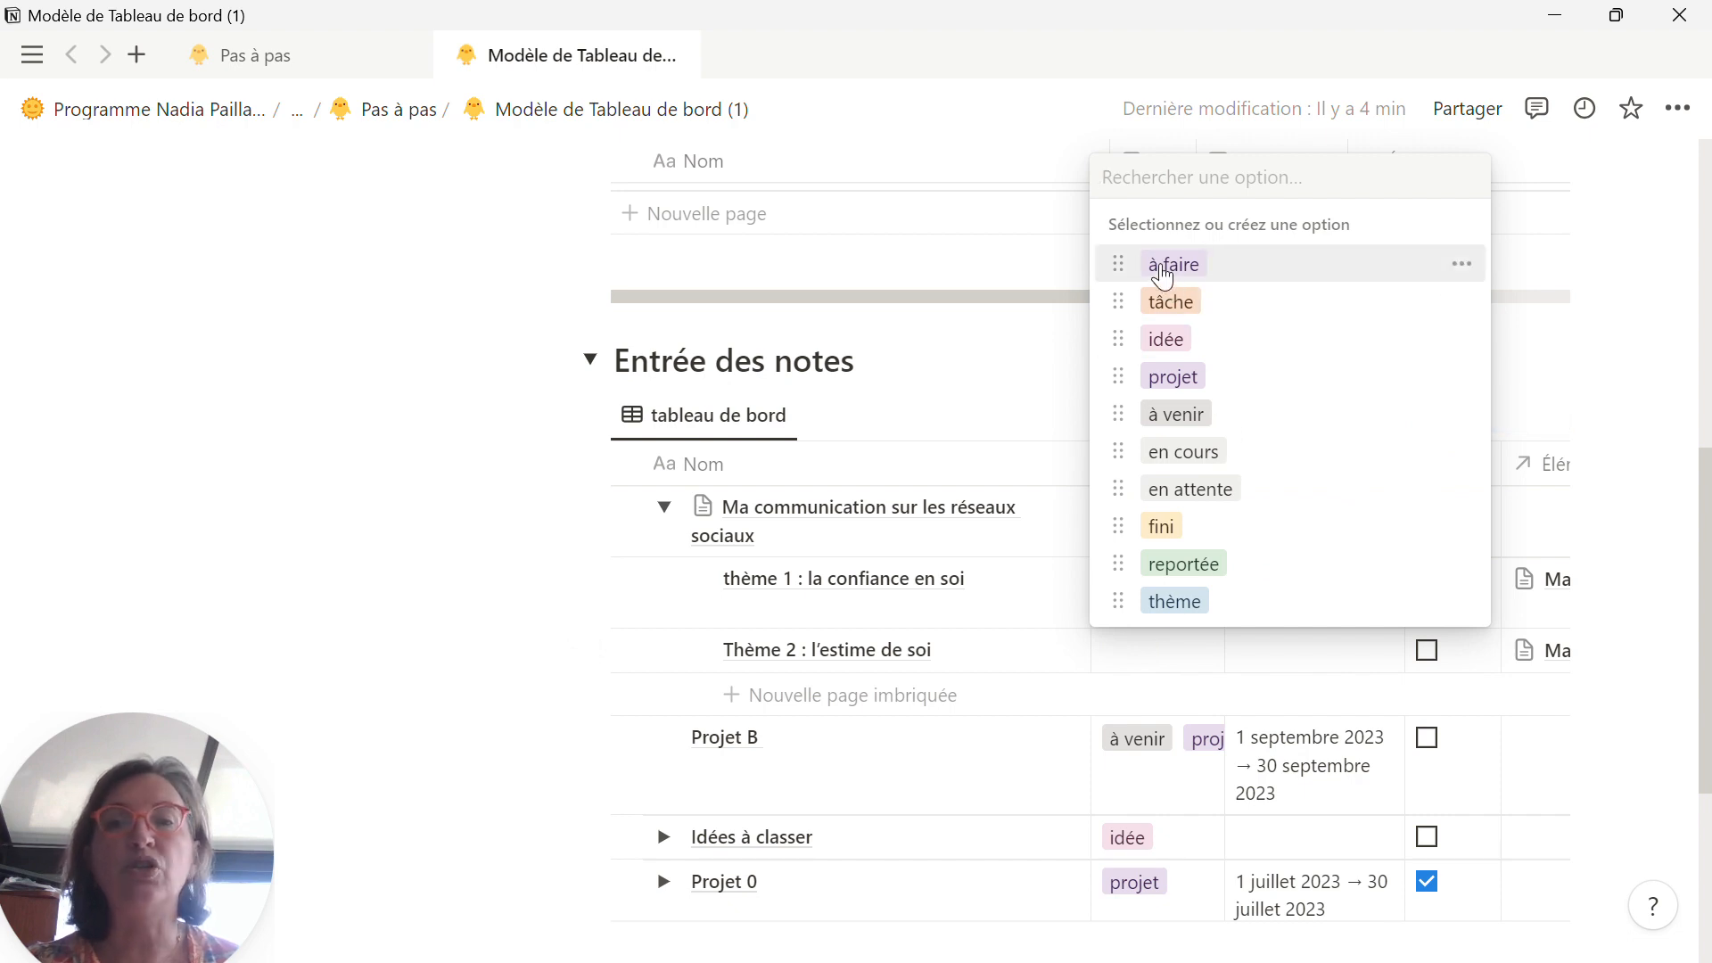
left_click(1162, 267)
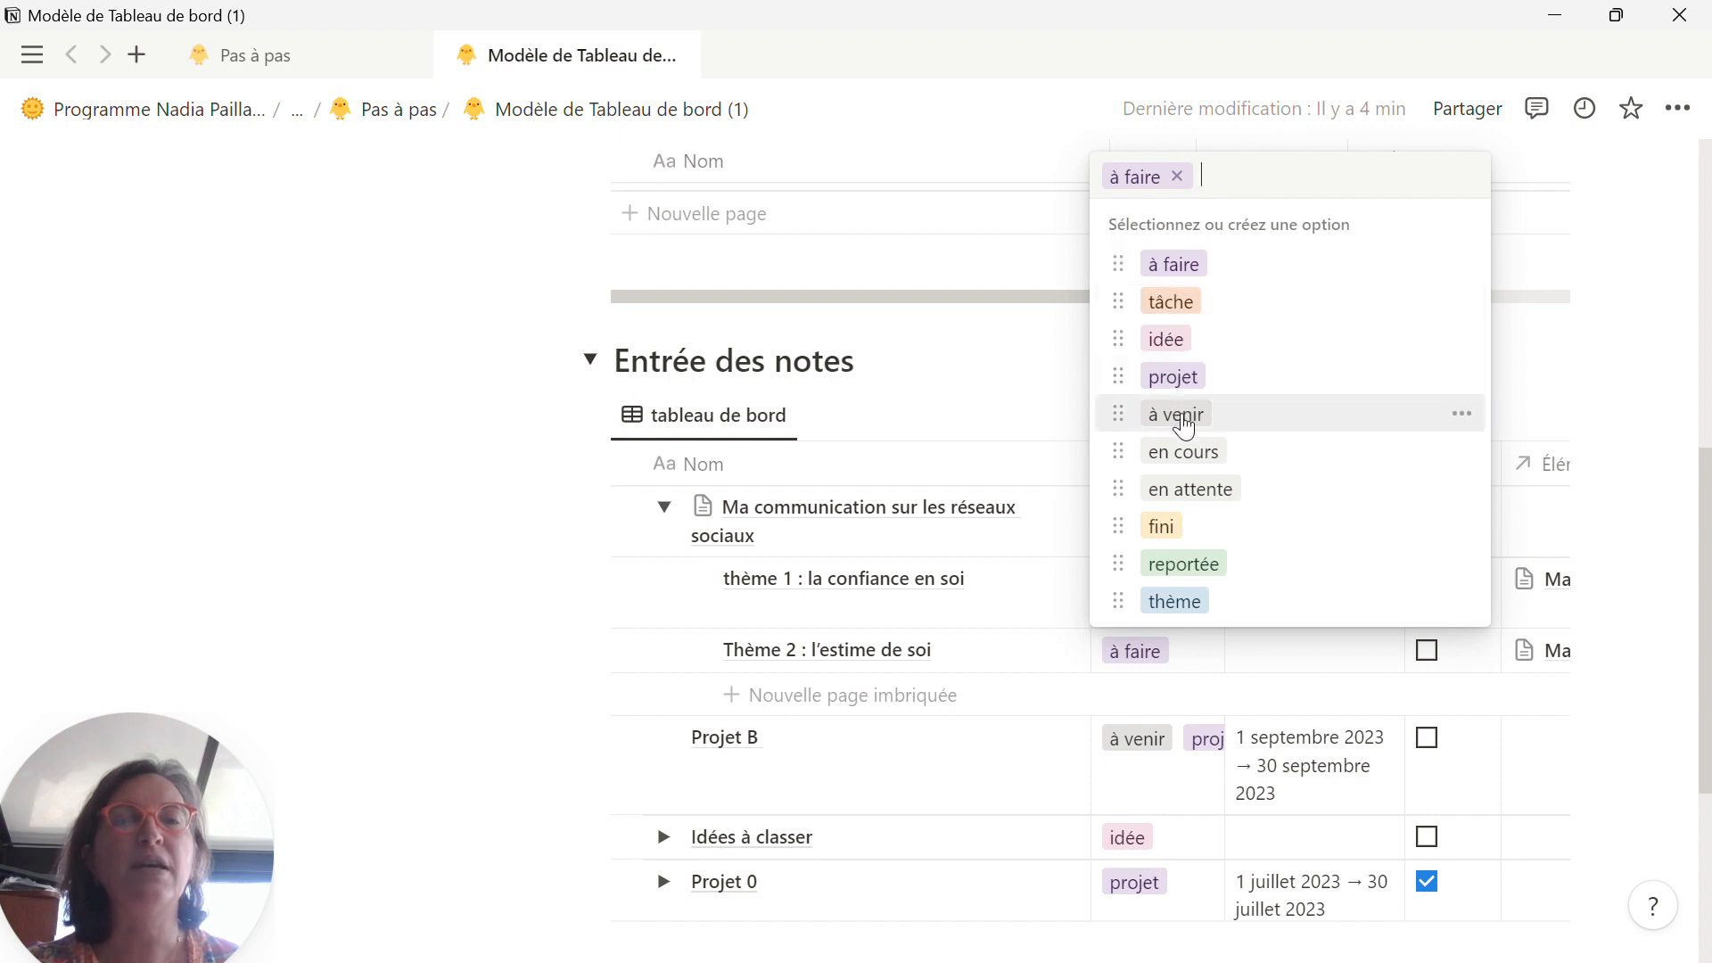
left_click(1175, 605)
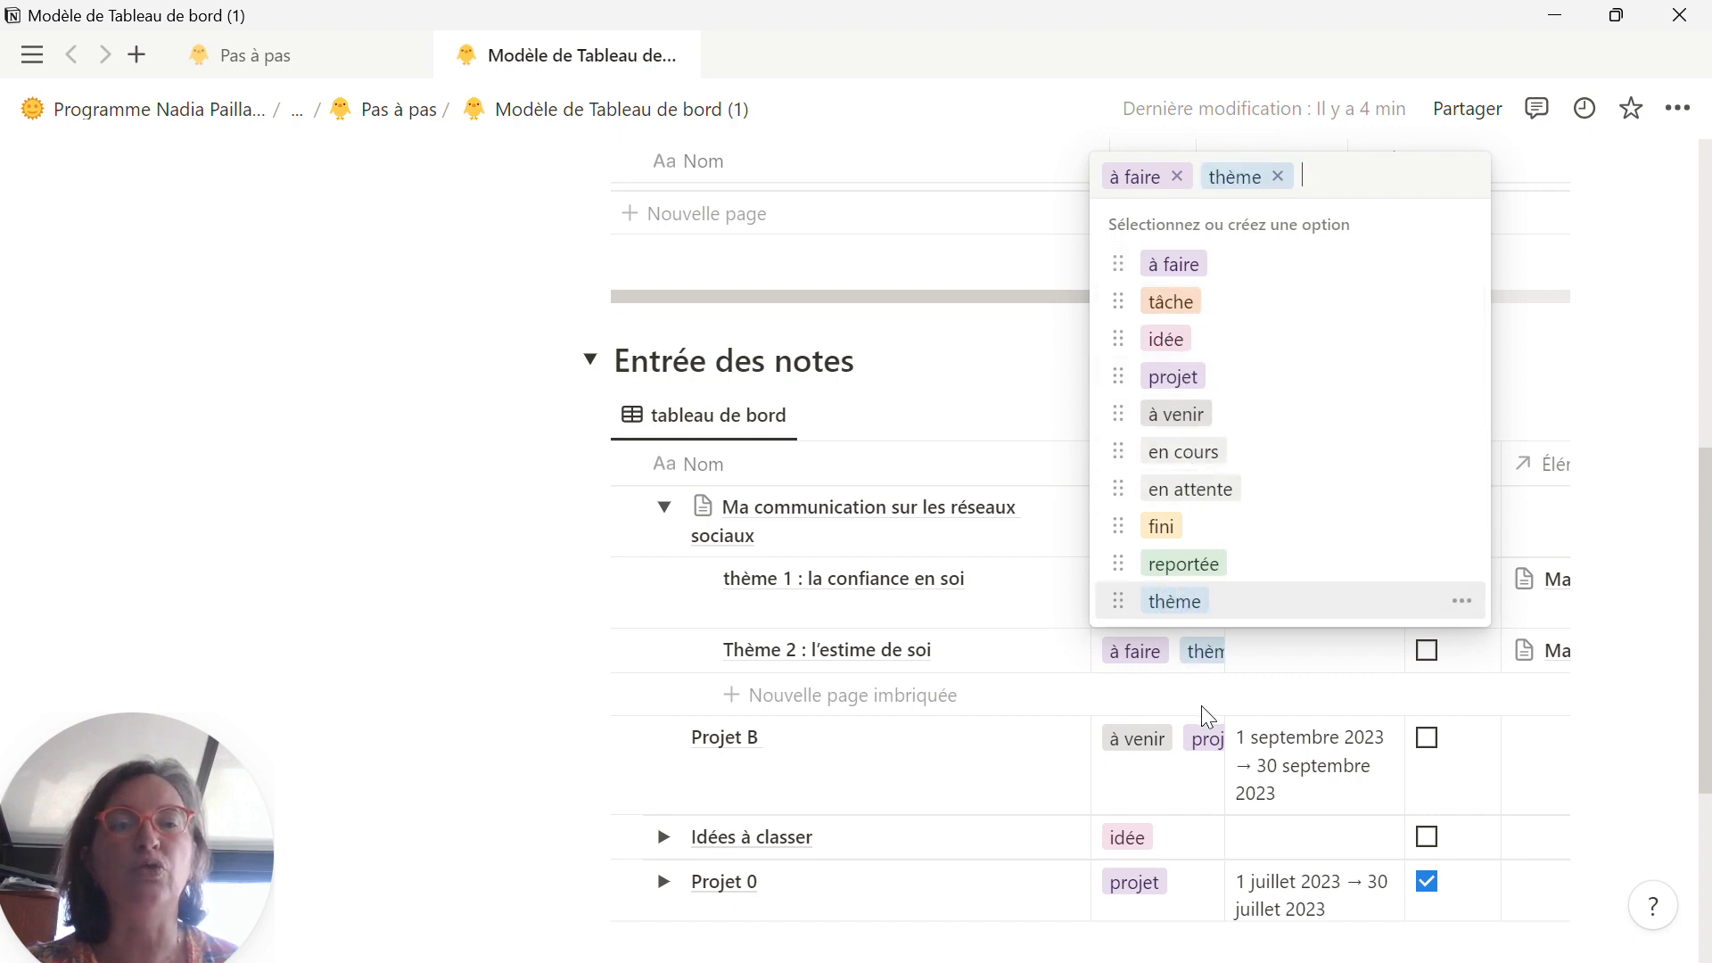
left_click(1266, 667)
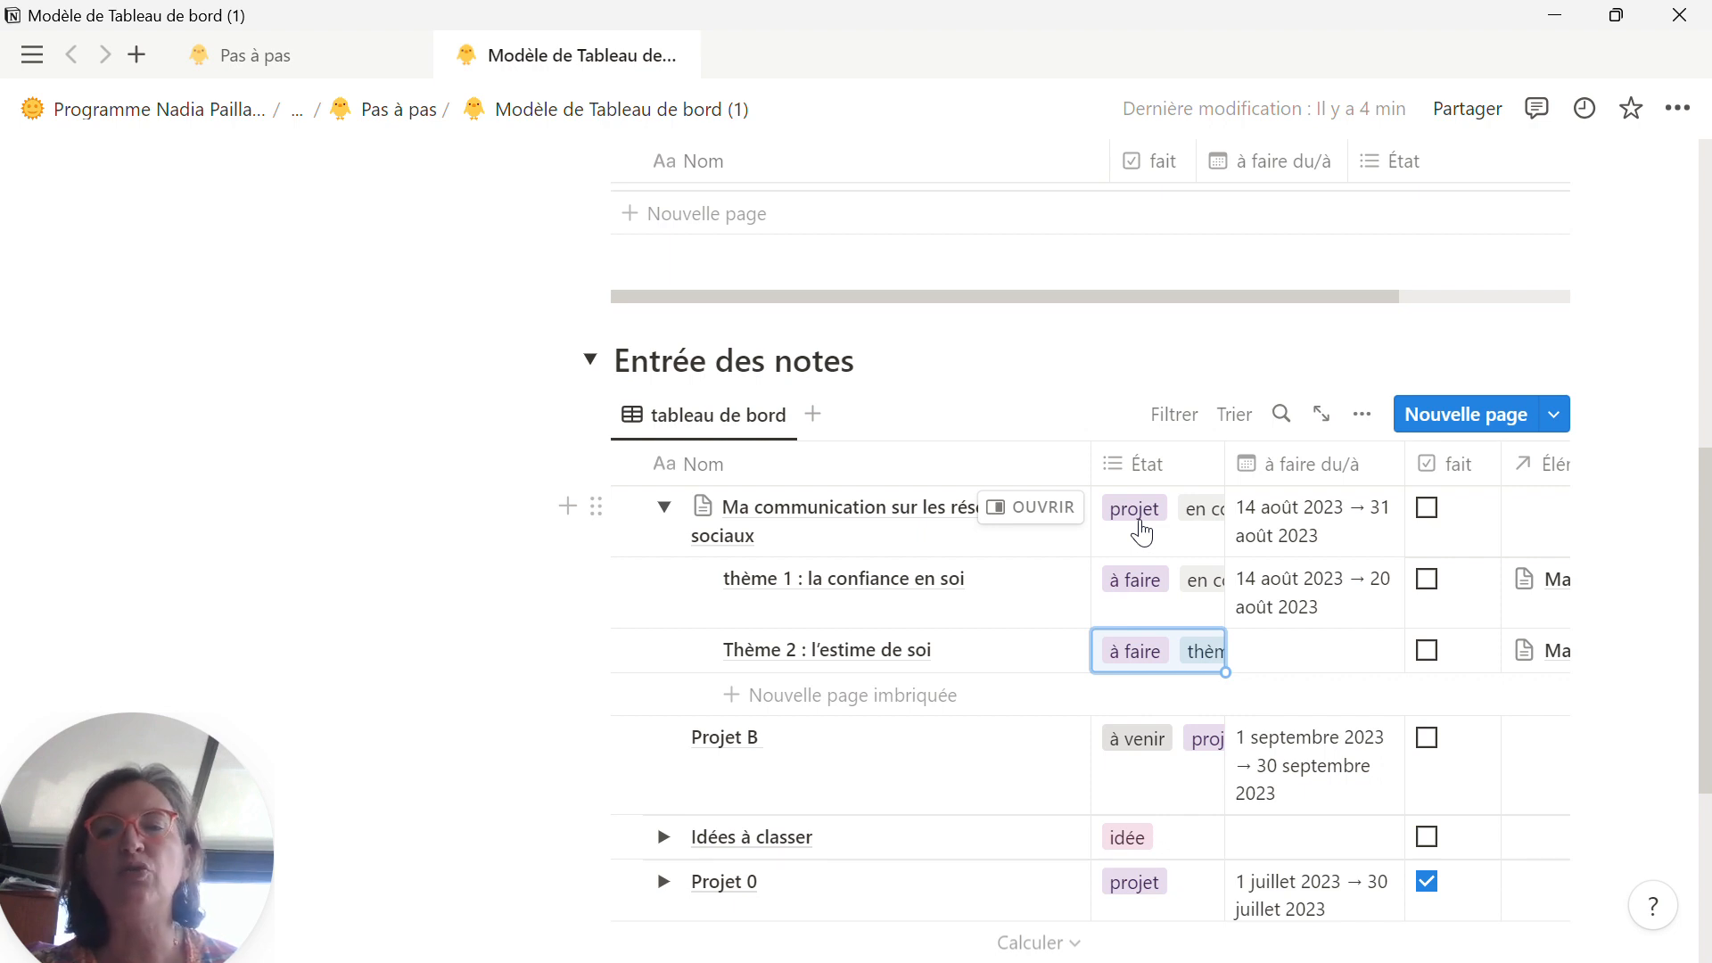
Step: Set the dates of "Thème 2 : l'estime de soi" to 21/08/2023 with an end date of 27/08/2023
left_click(1326, 667)
left_click(1326, 667)
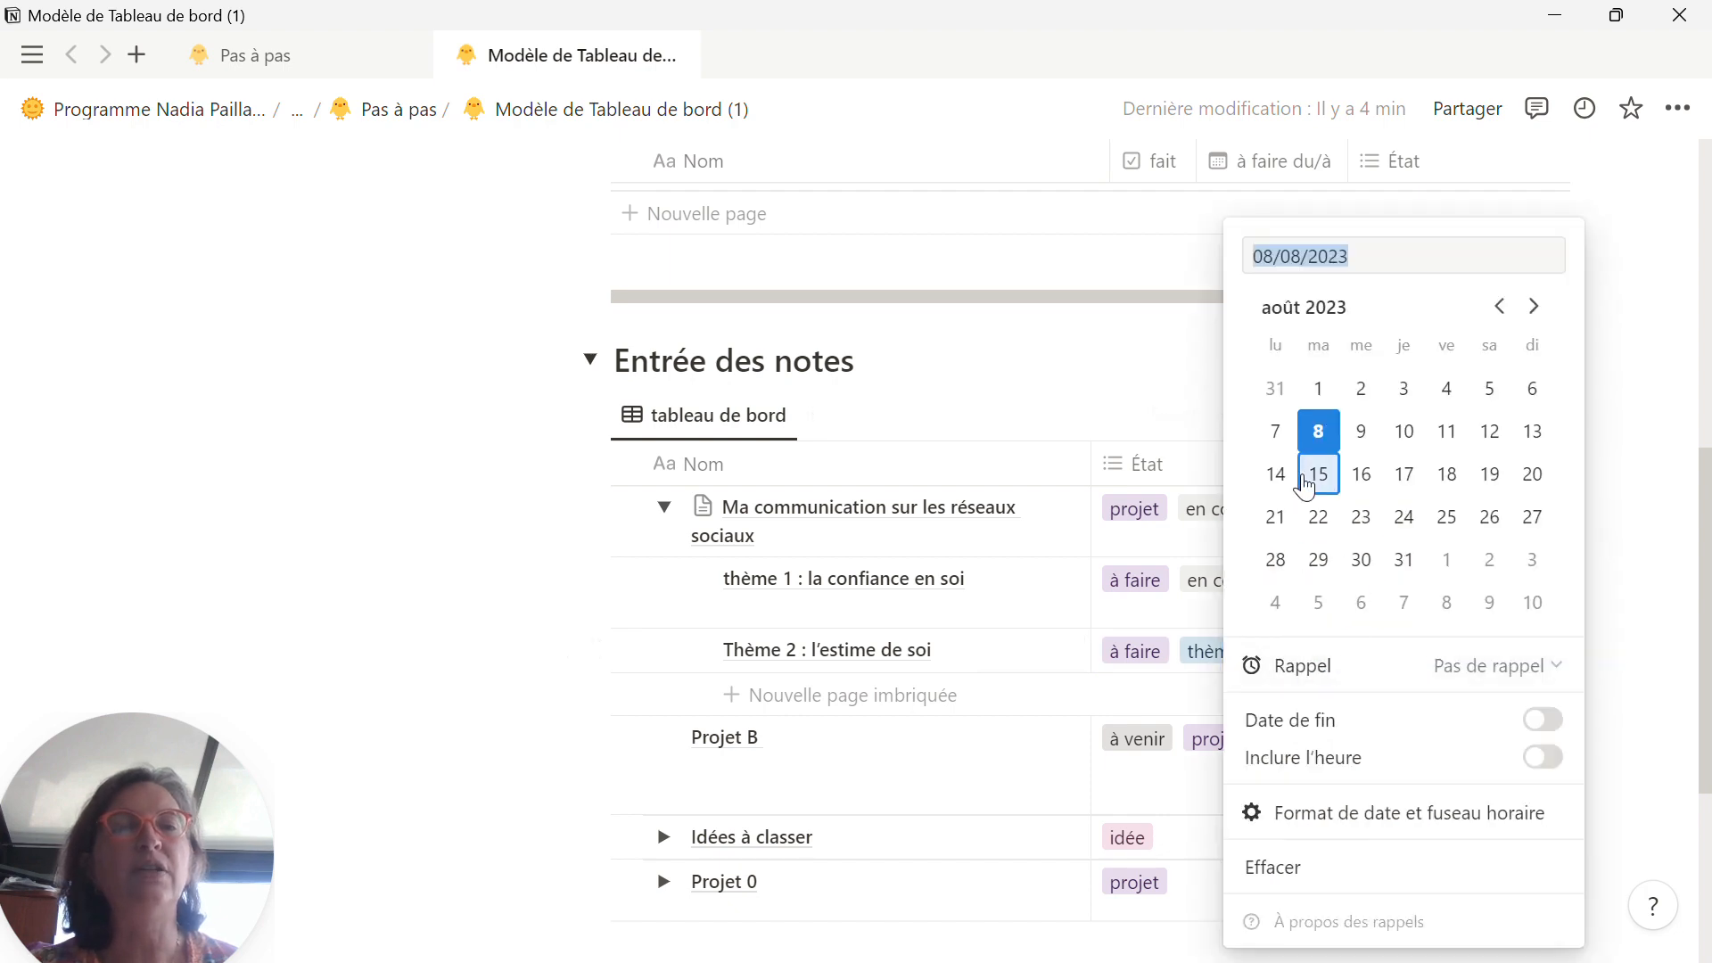
left_click(1276, 519)
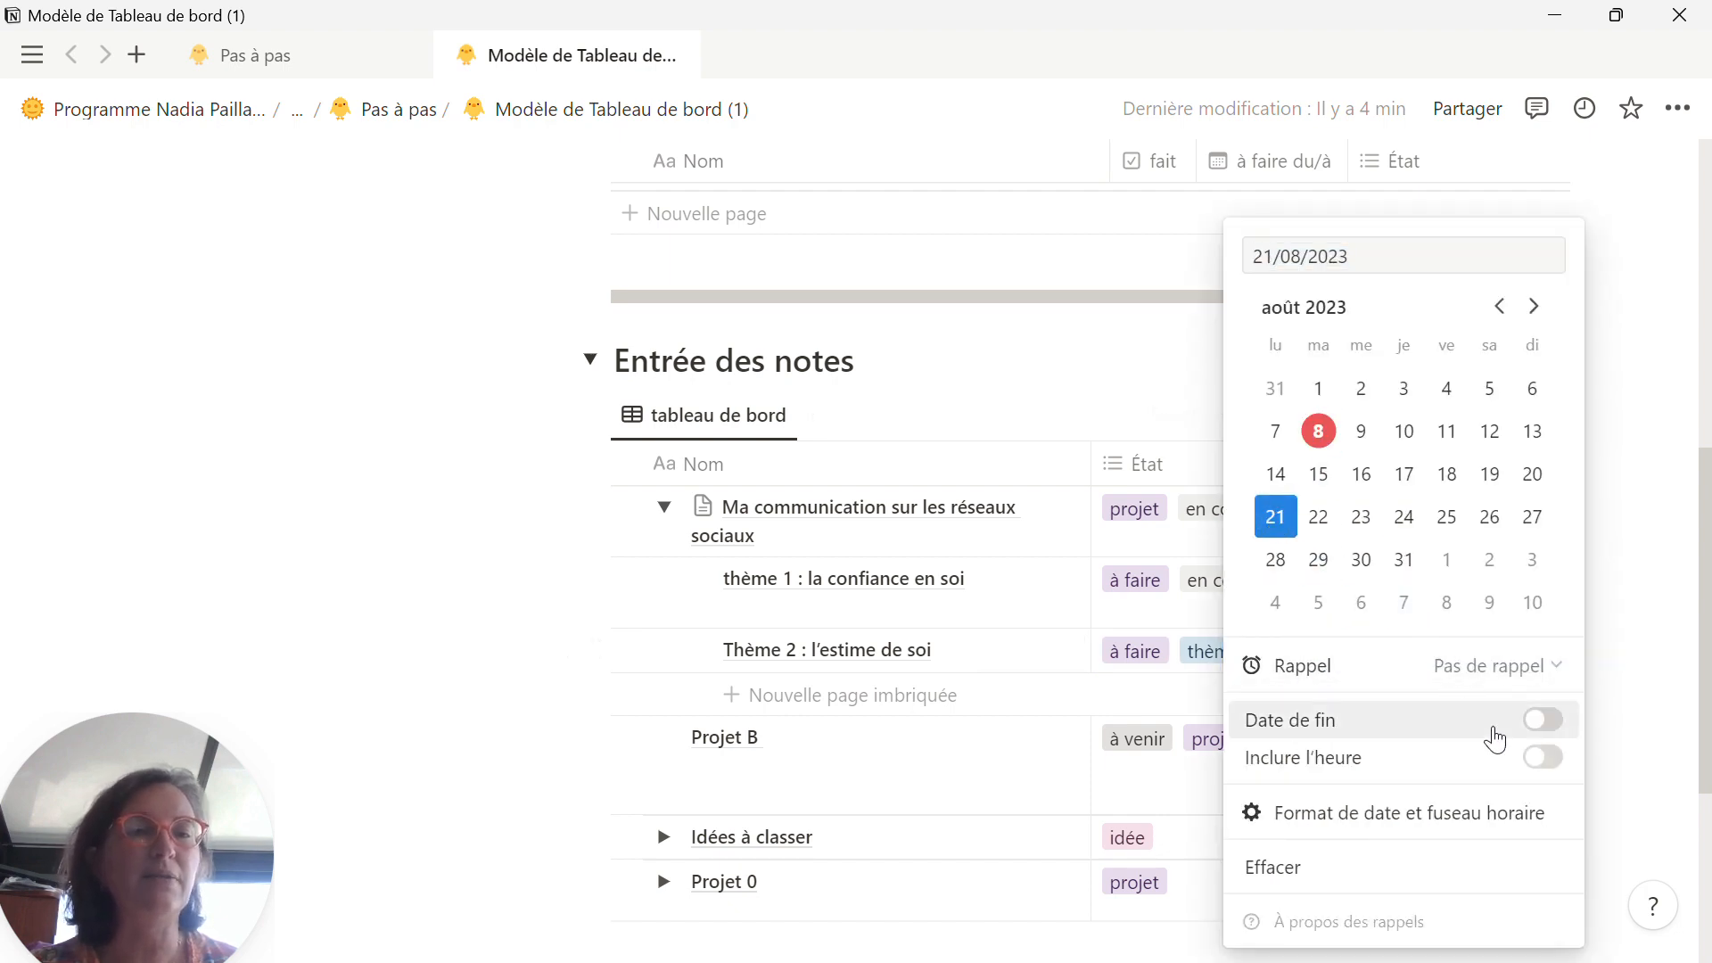
left_click(1543, 720)
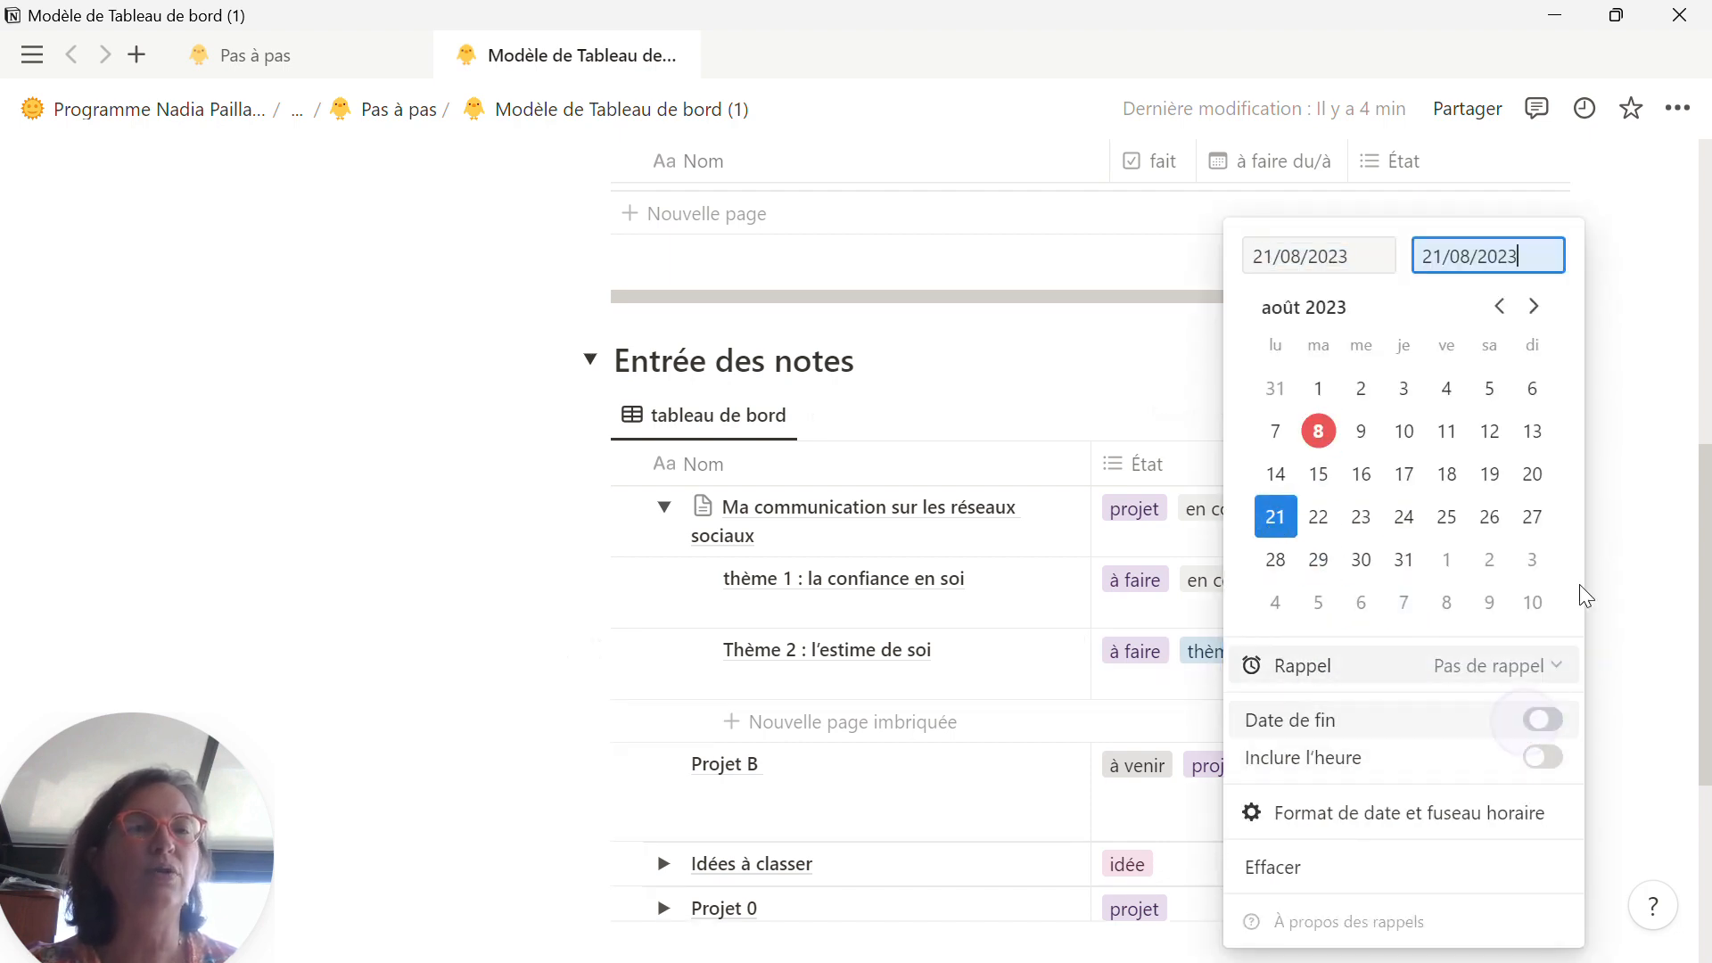
left_click(1533, 517)
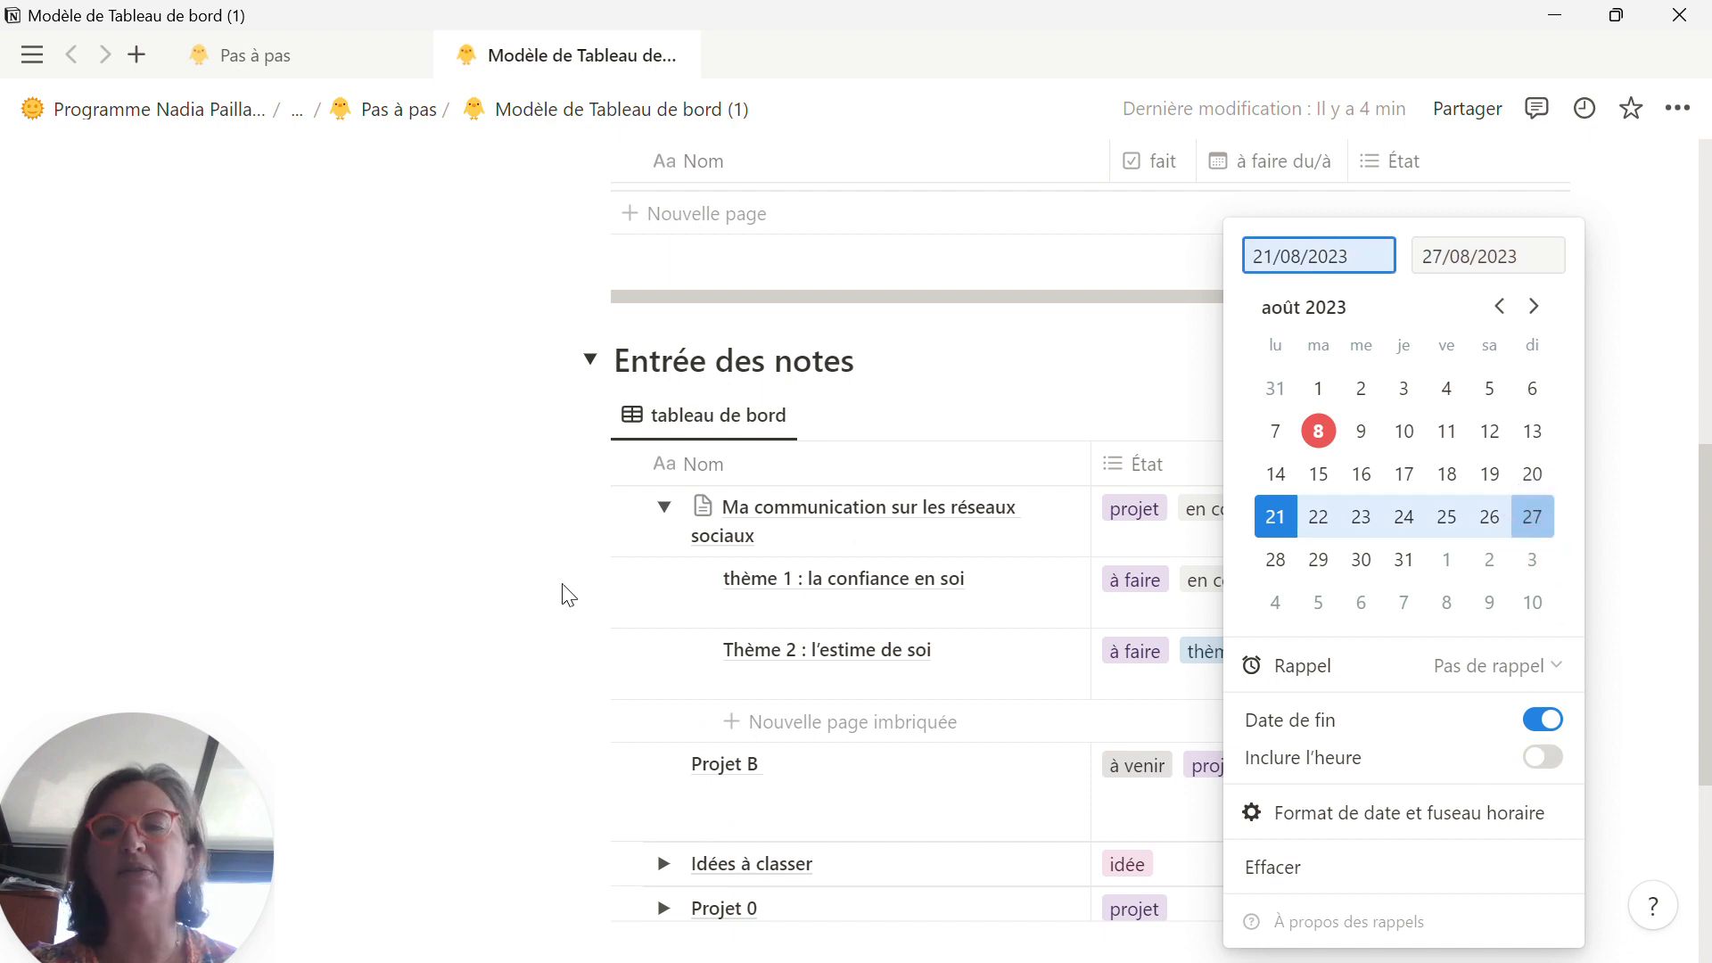
left_click(486, 592)
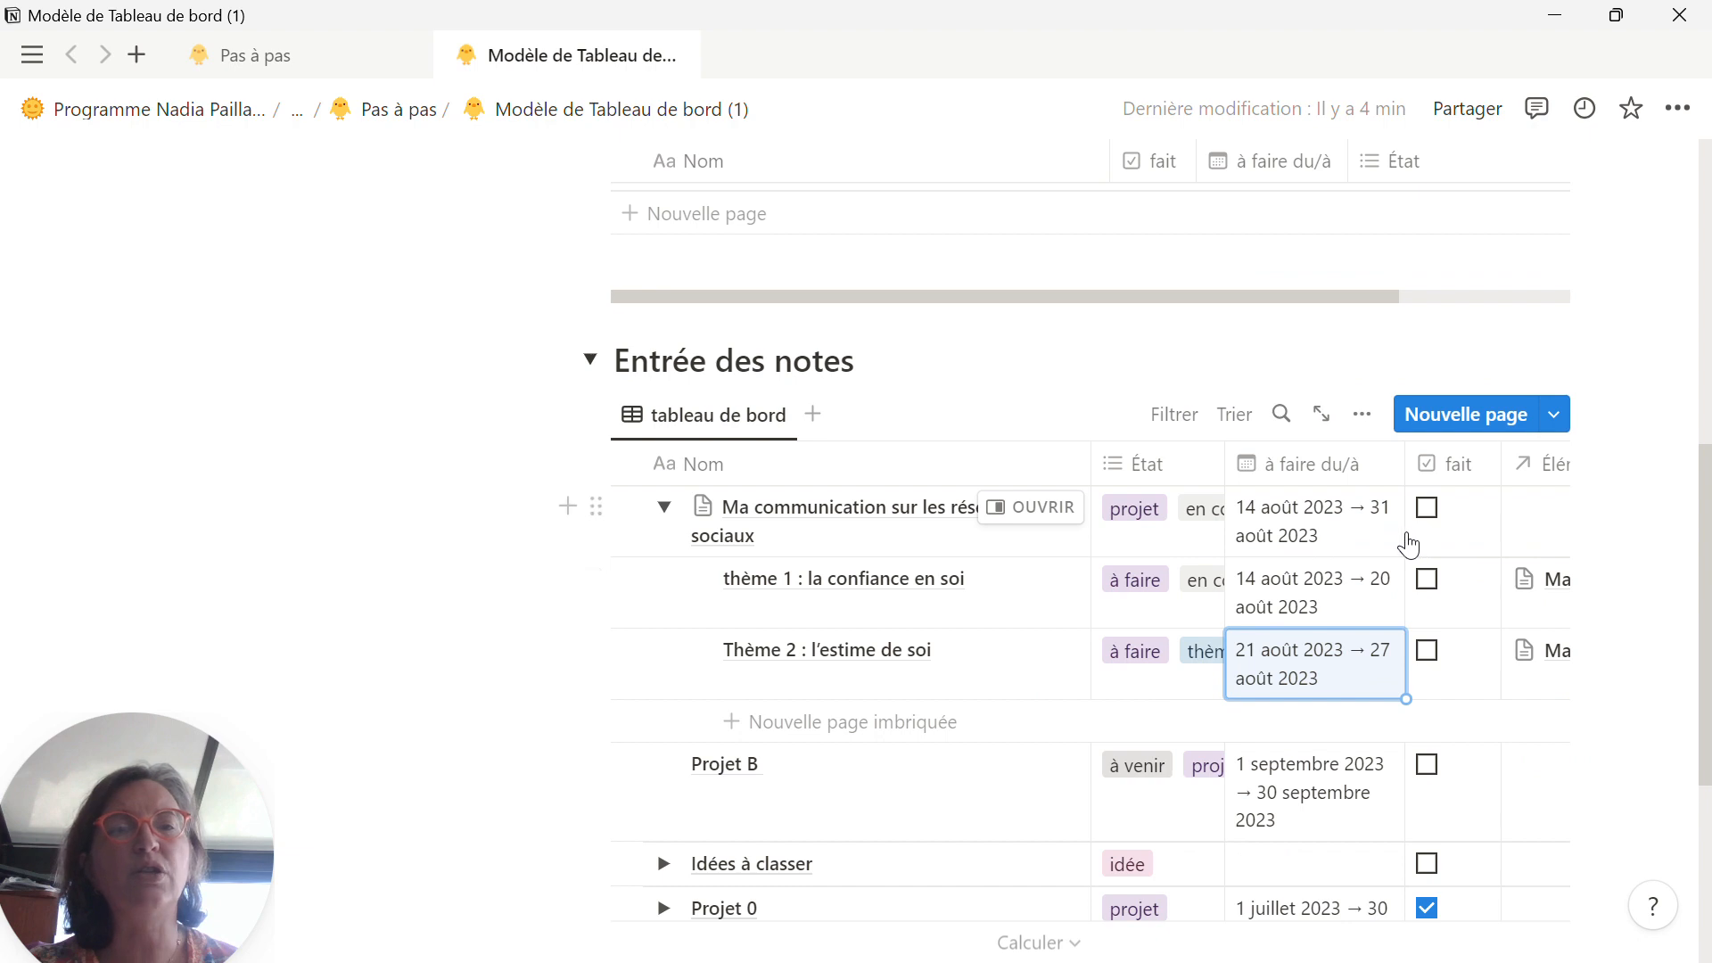
Step: Add a nested page named "Thème 3 : la planification sur les réseaux sociaux" under the social media communication project
left_click(766, 737)
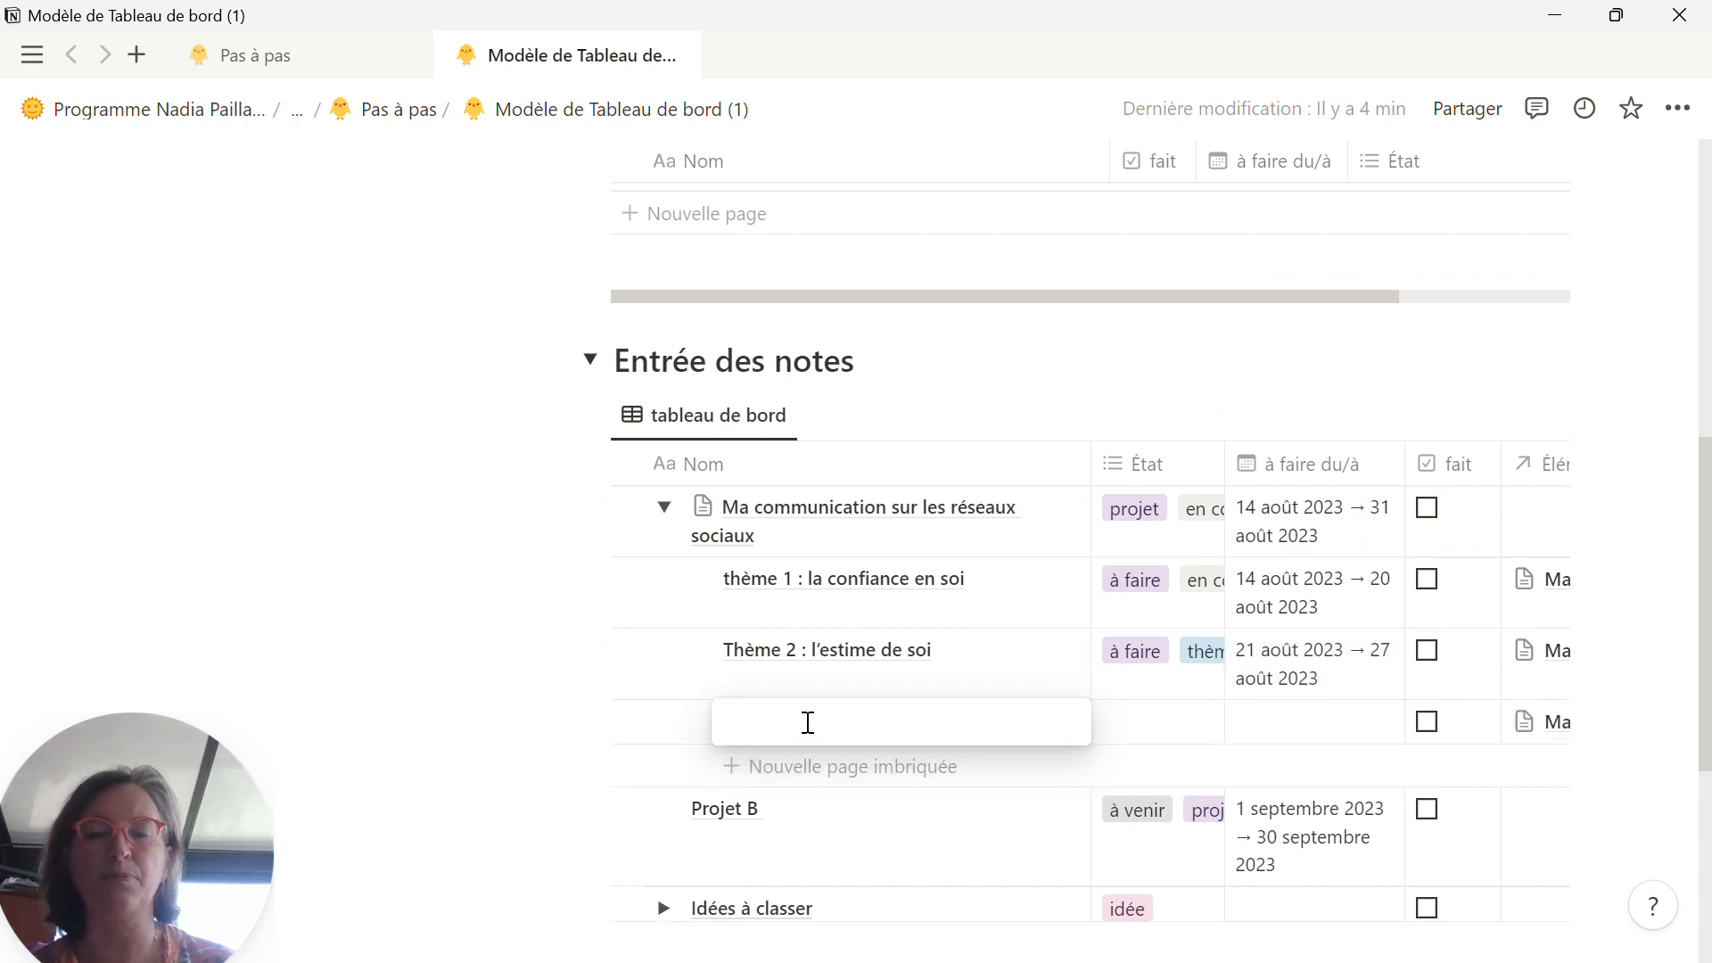
type("Thème ")
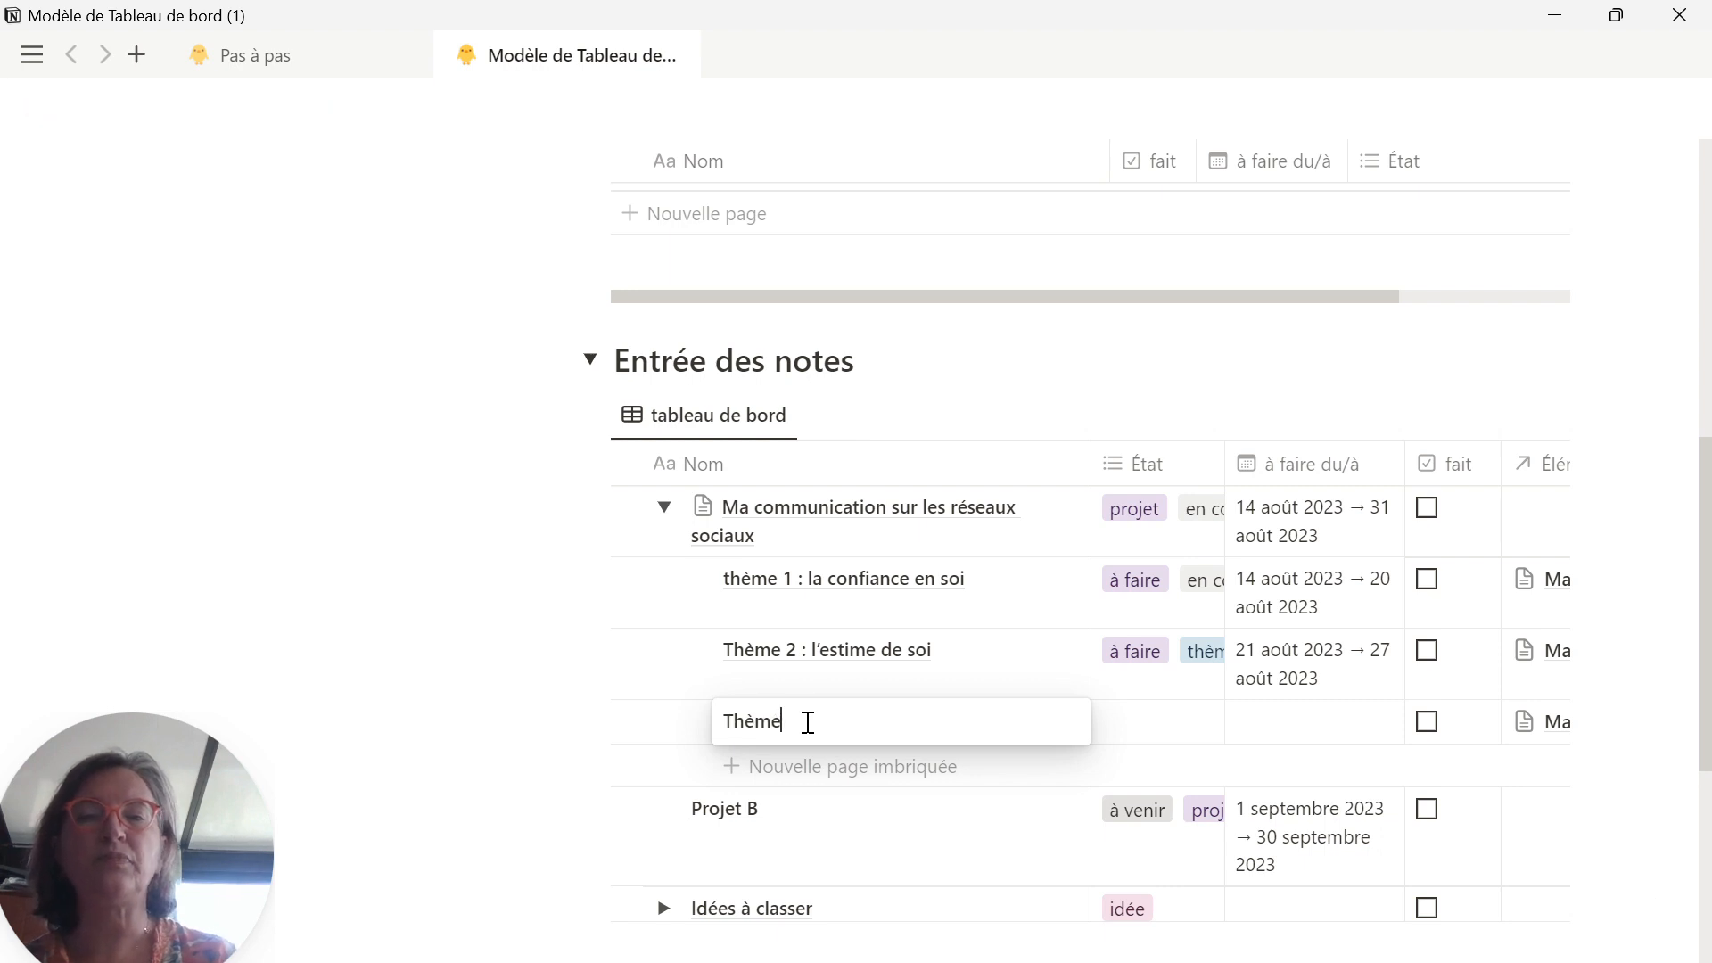
type("3")
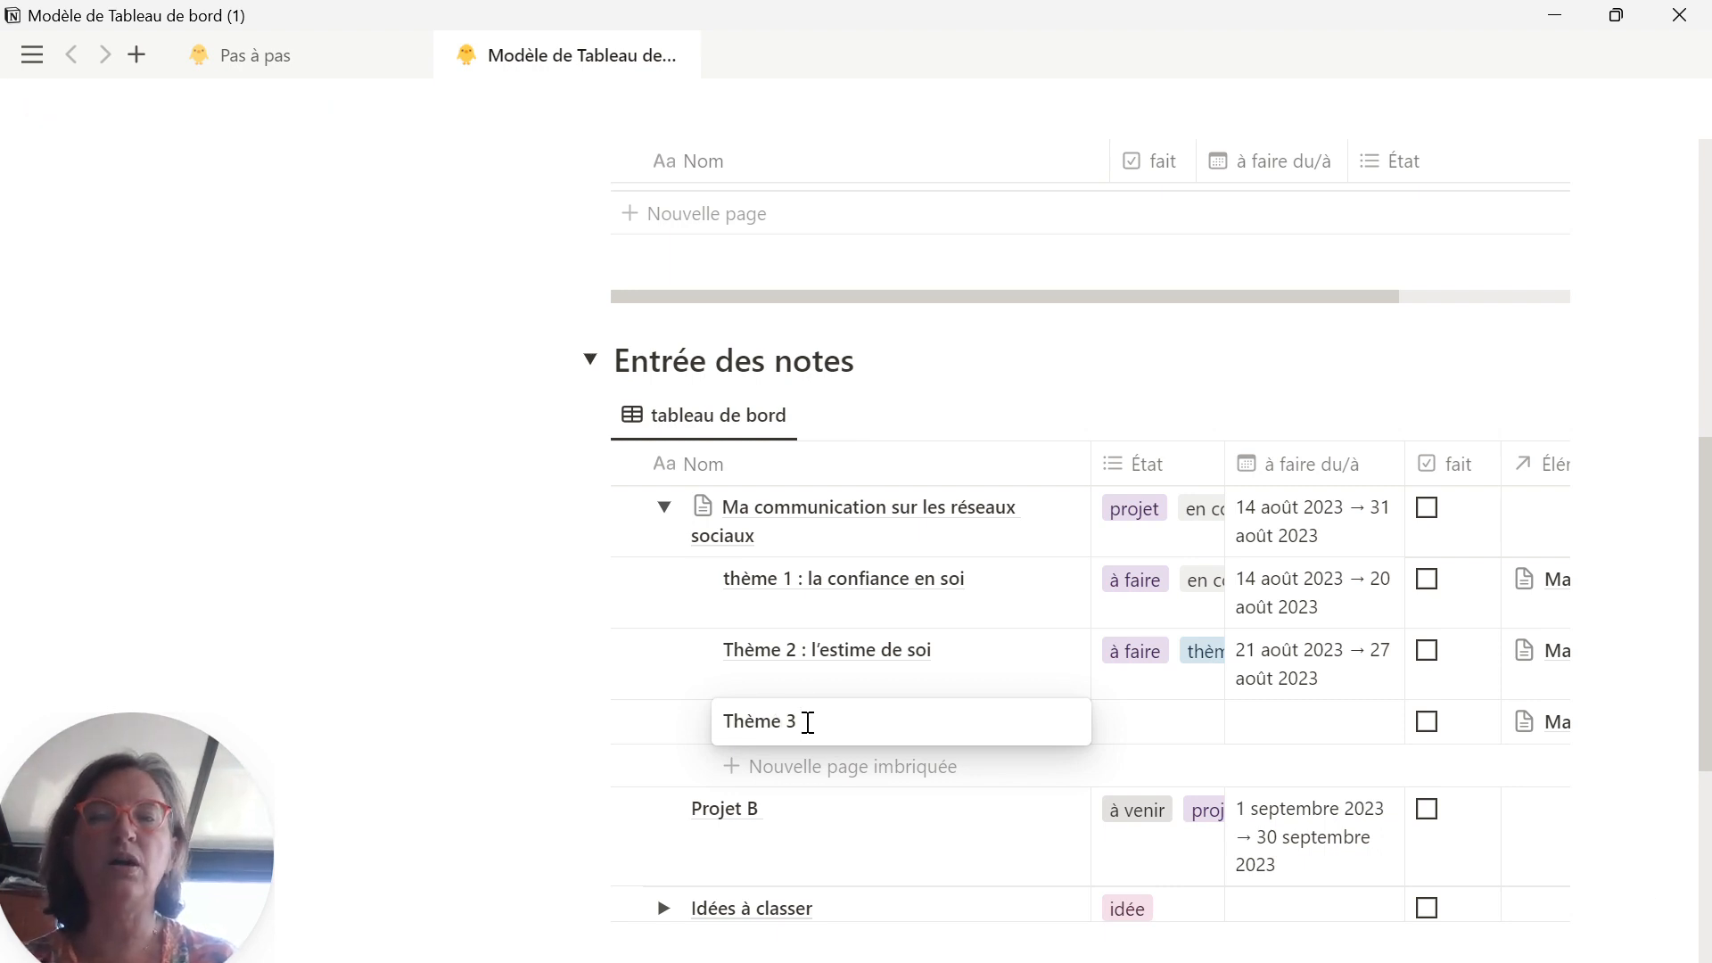
type(" :")
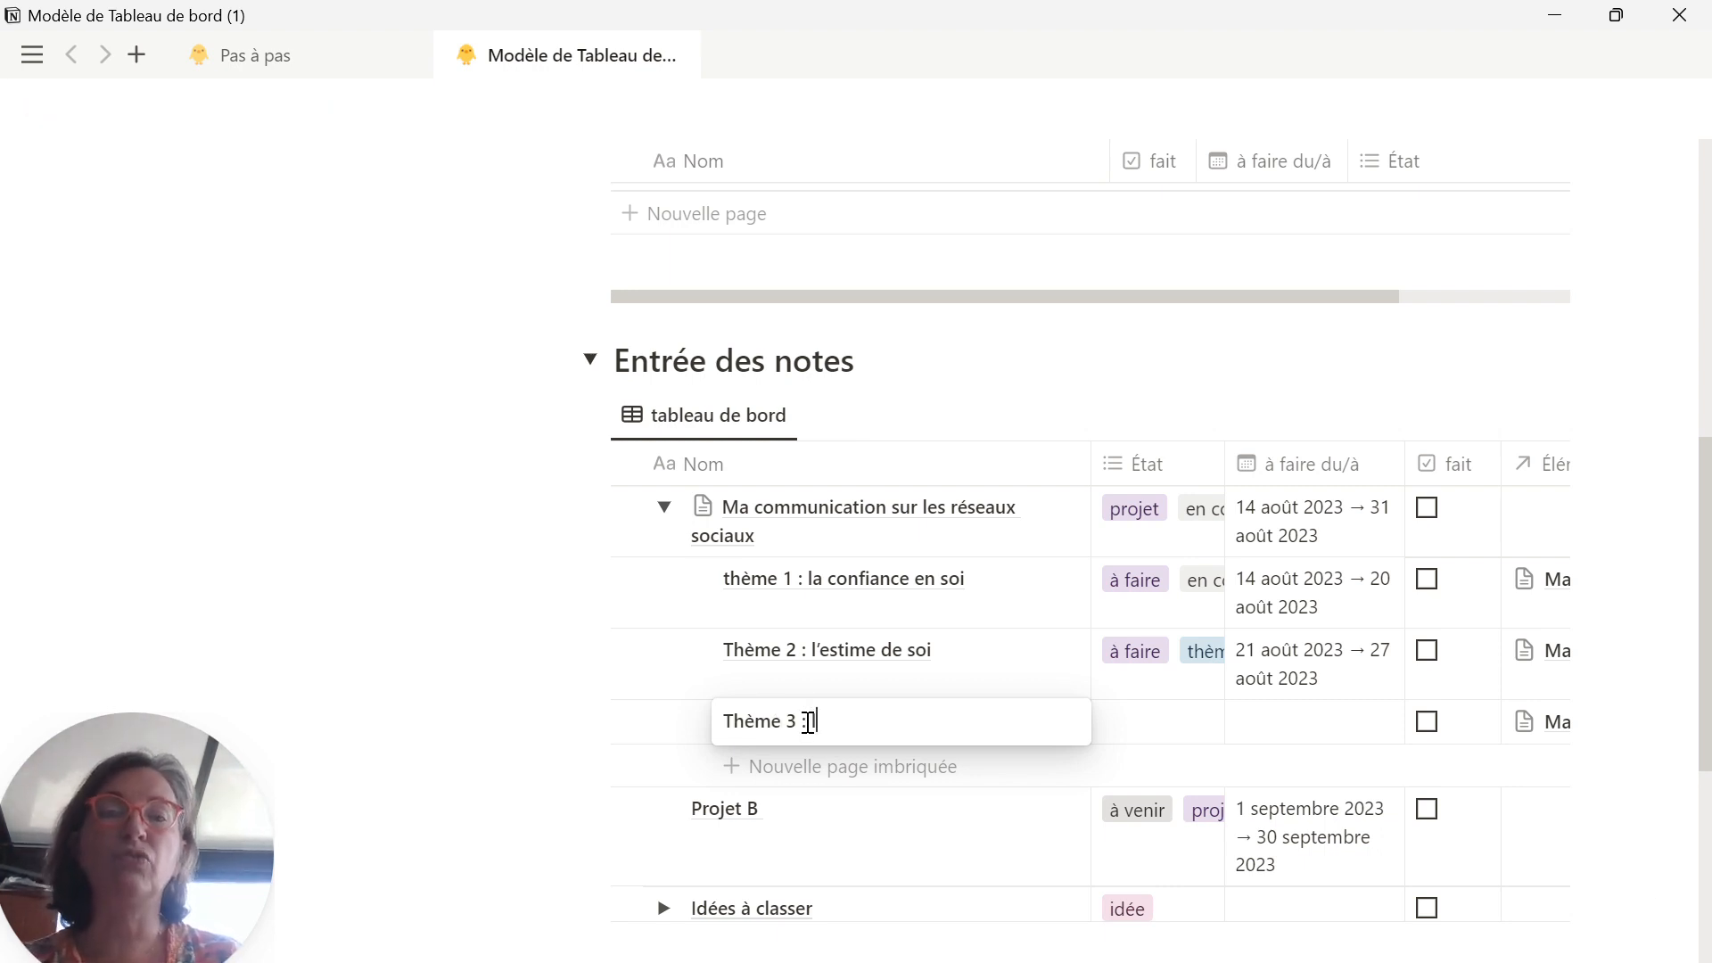
type(" la planif")
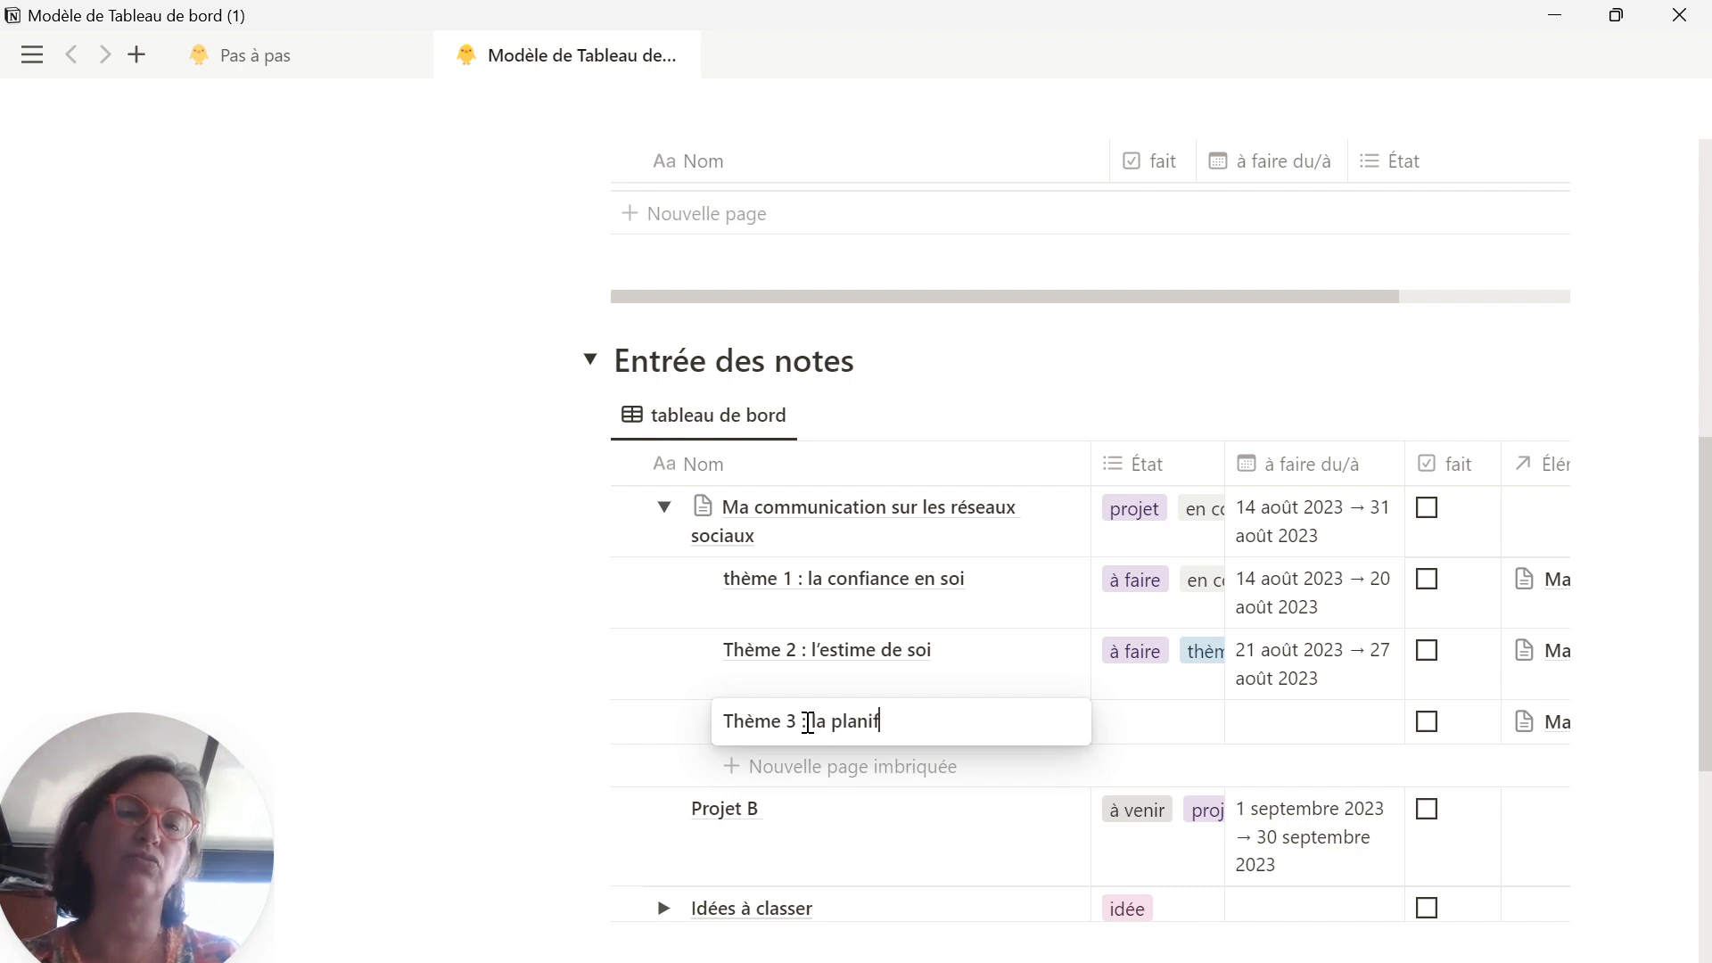
type("ication s")
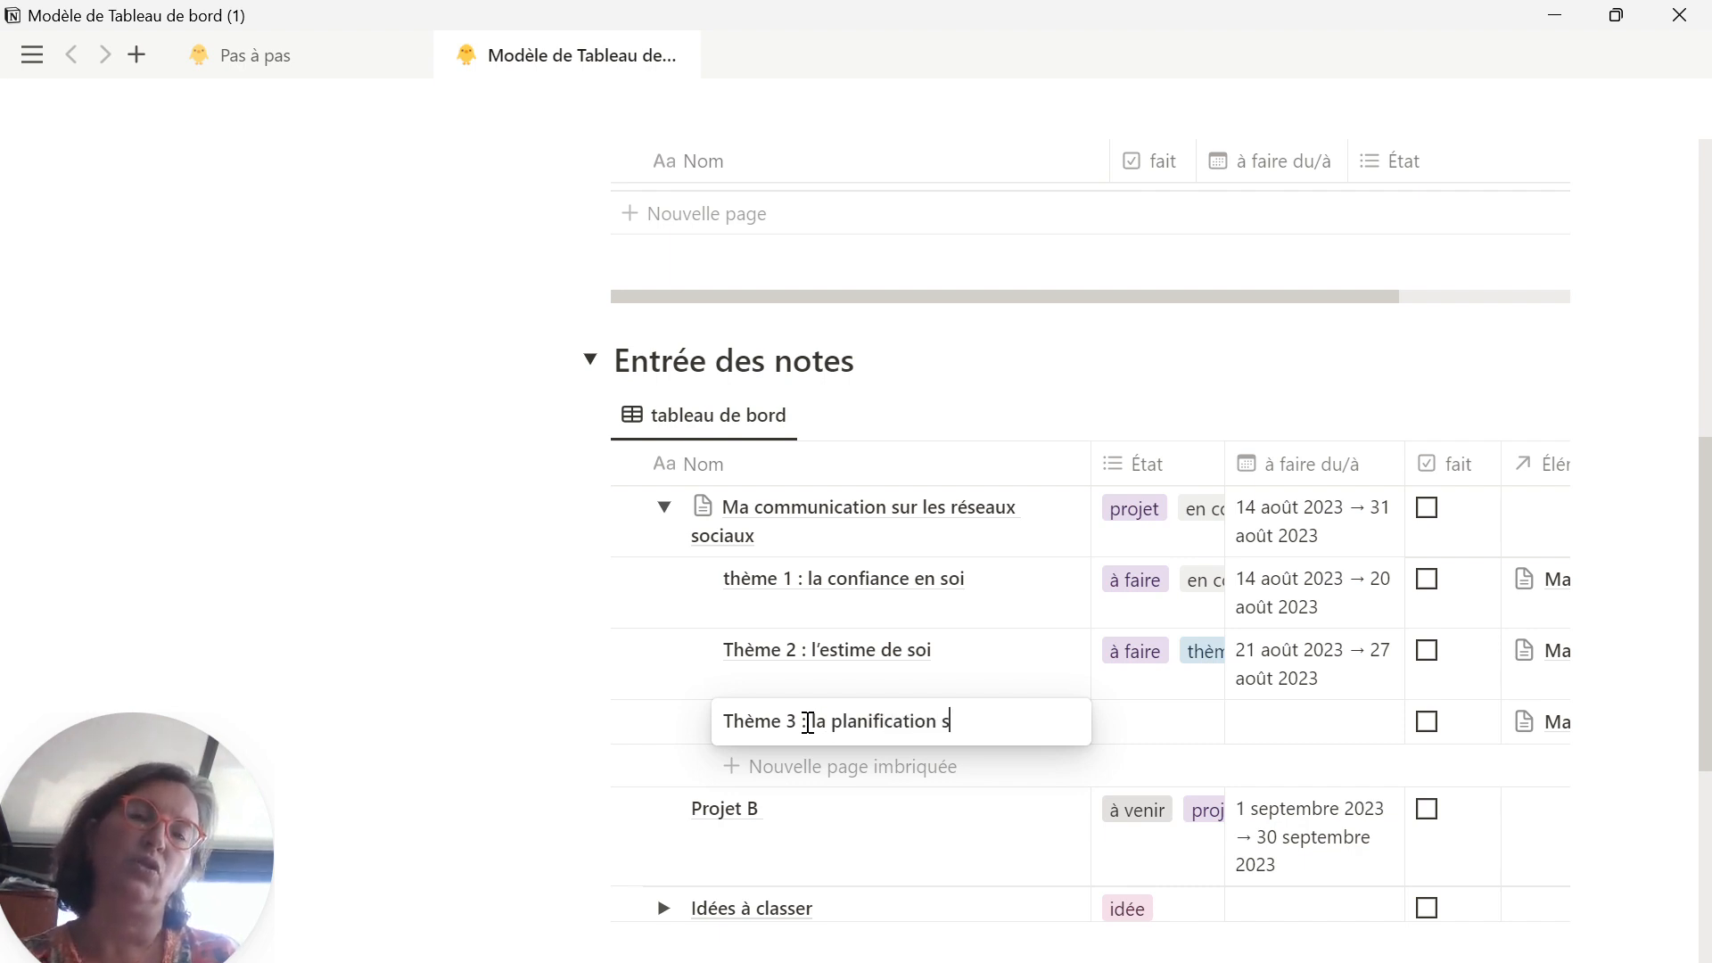
type("ur les rése")
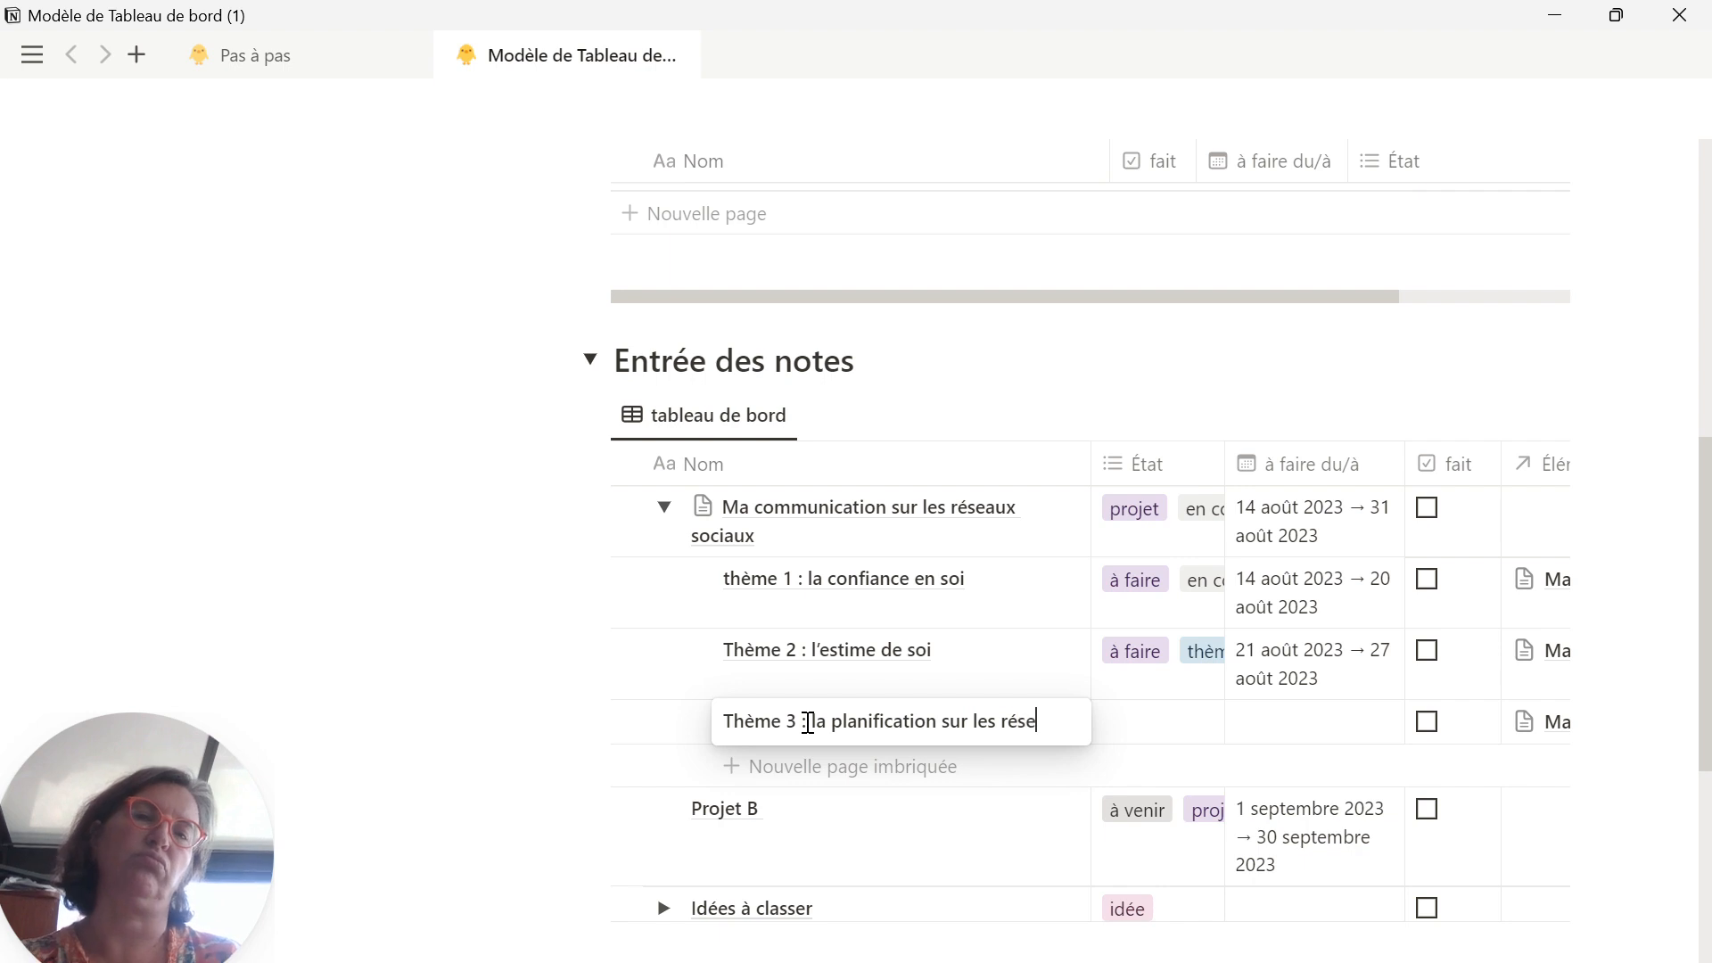
type("aux sociaux")
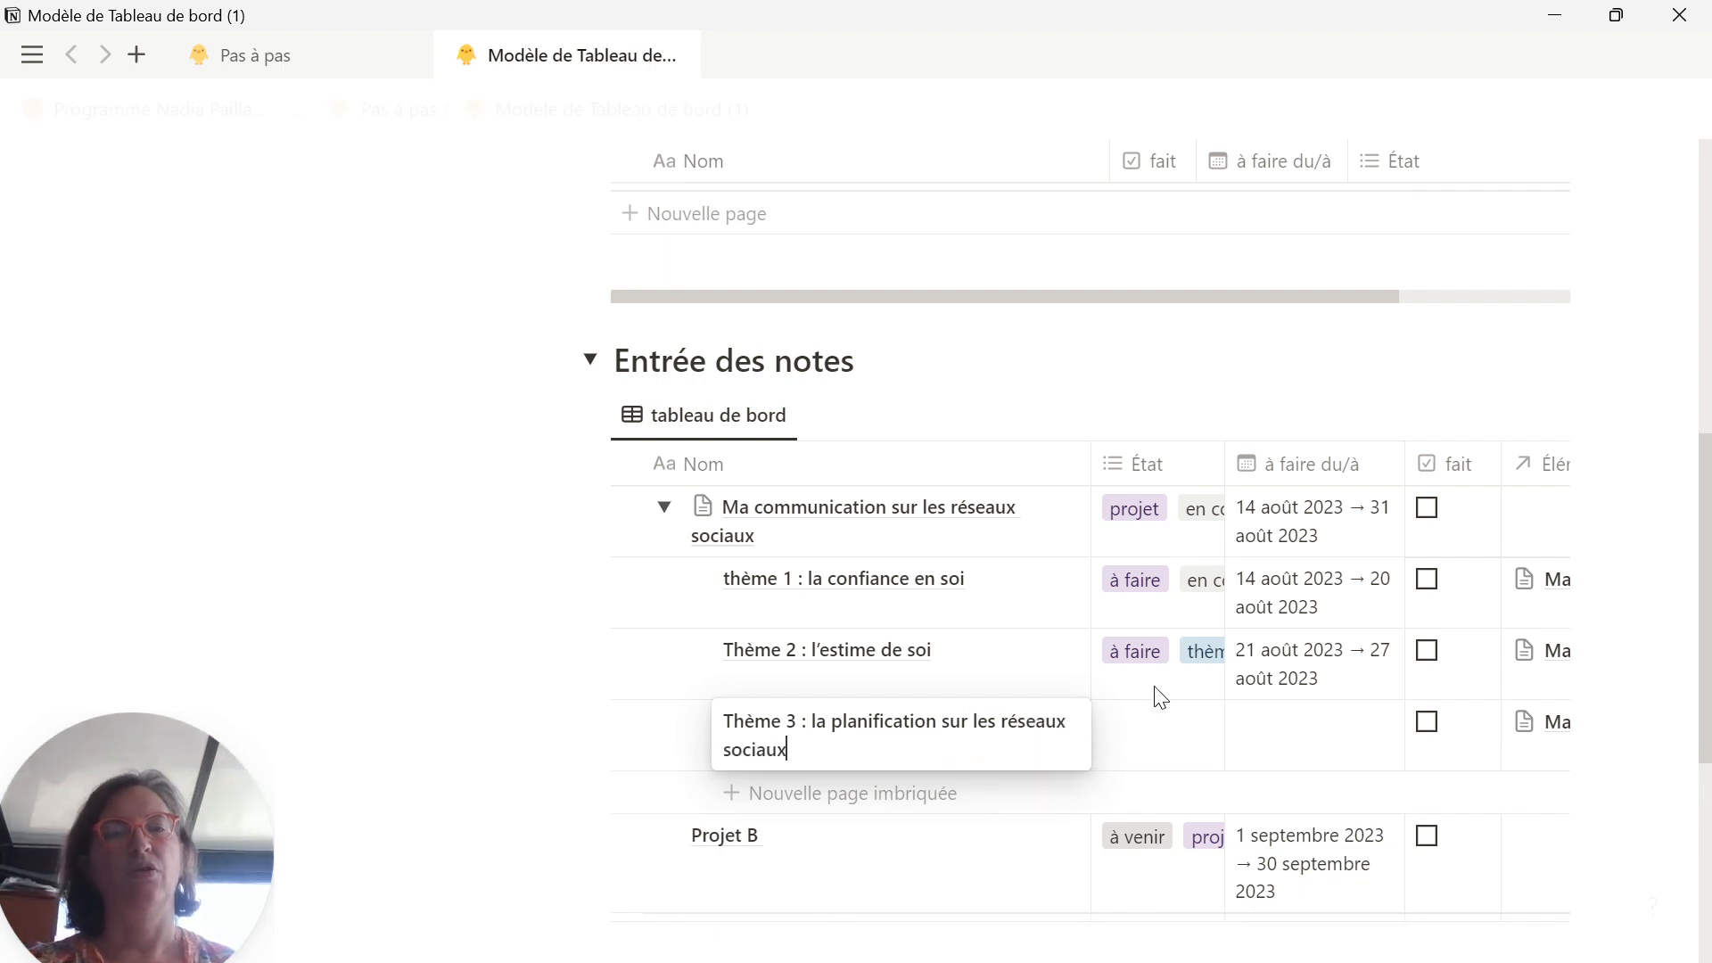
left_click(1179, 740)
Step: Assign the État options "à faire" and "thème" to the Thème 3 page
left_click(1135, 752)
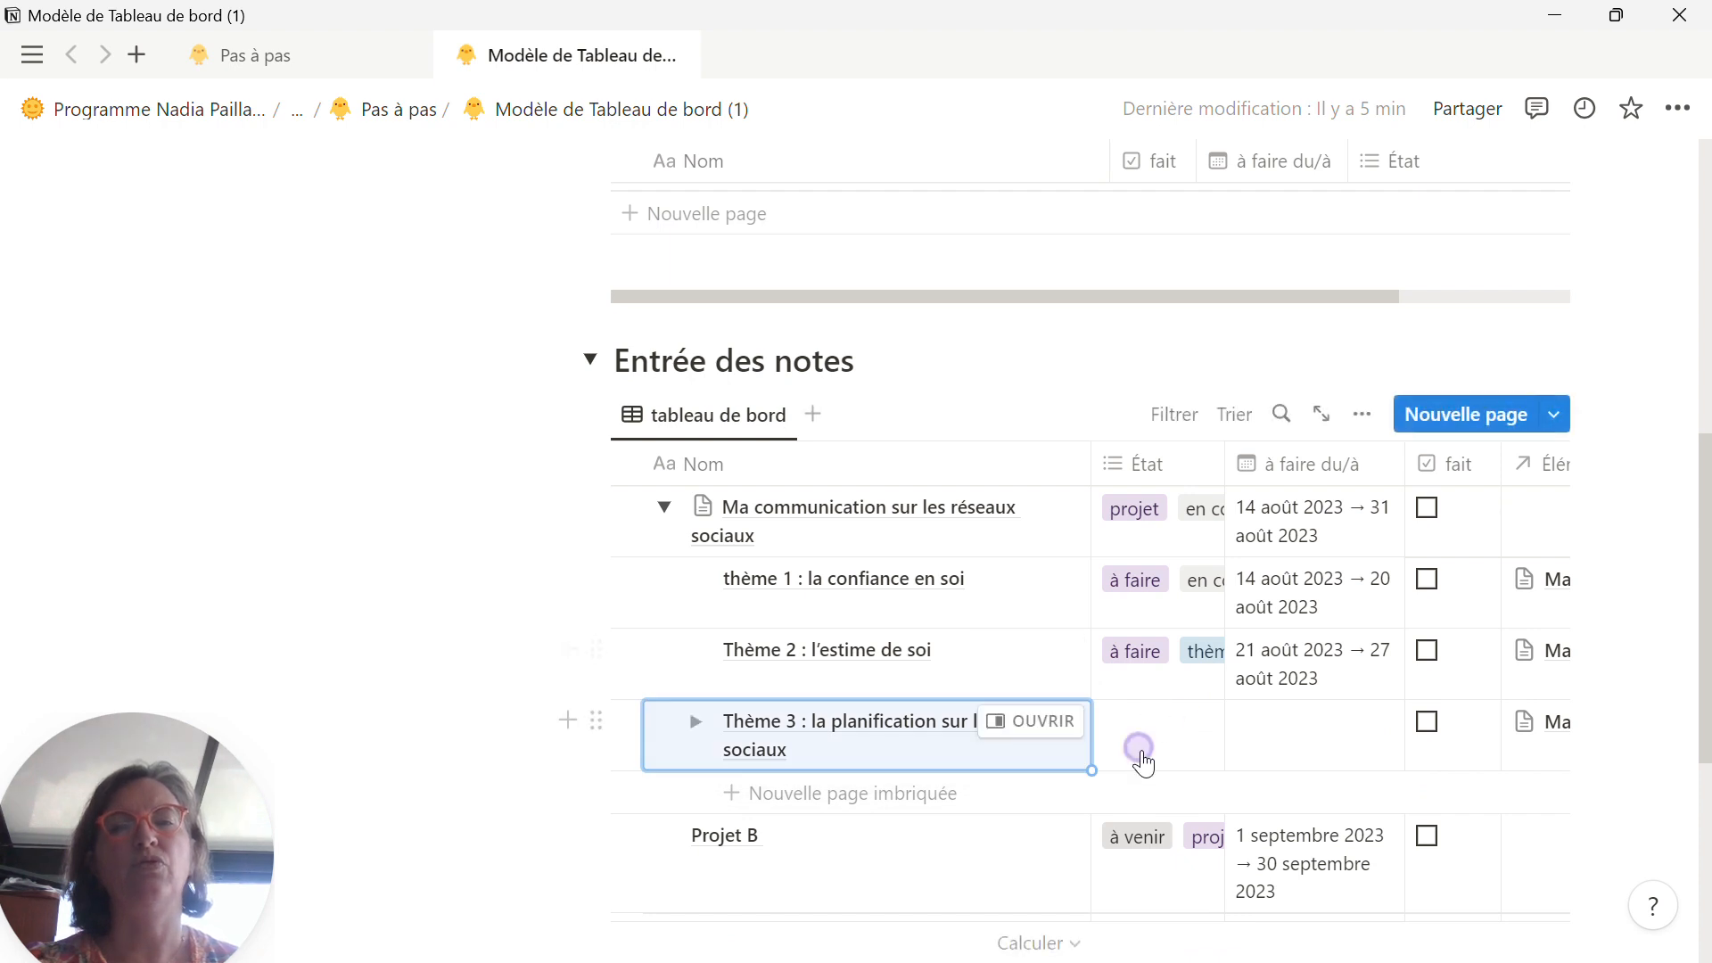
left_click(1166, 331)
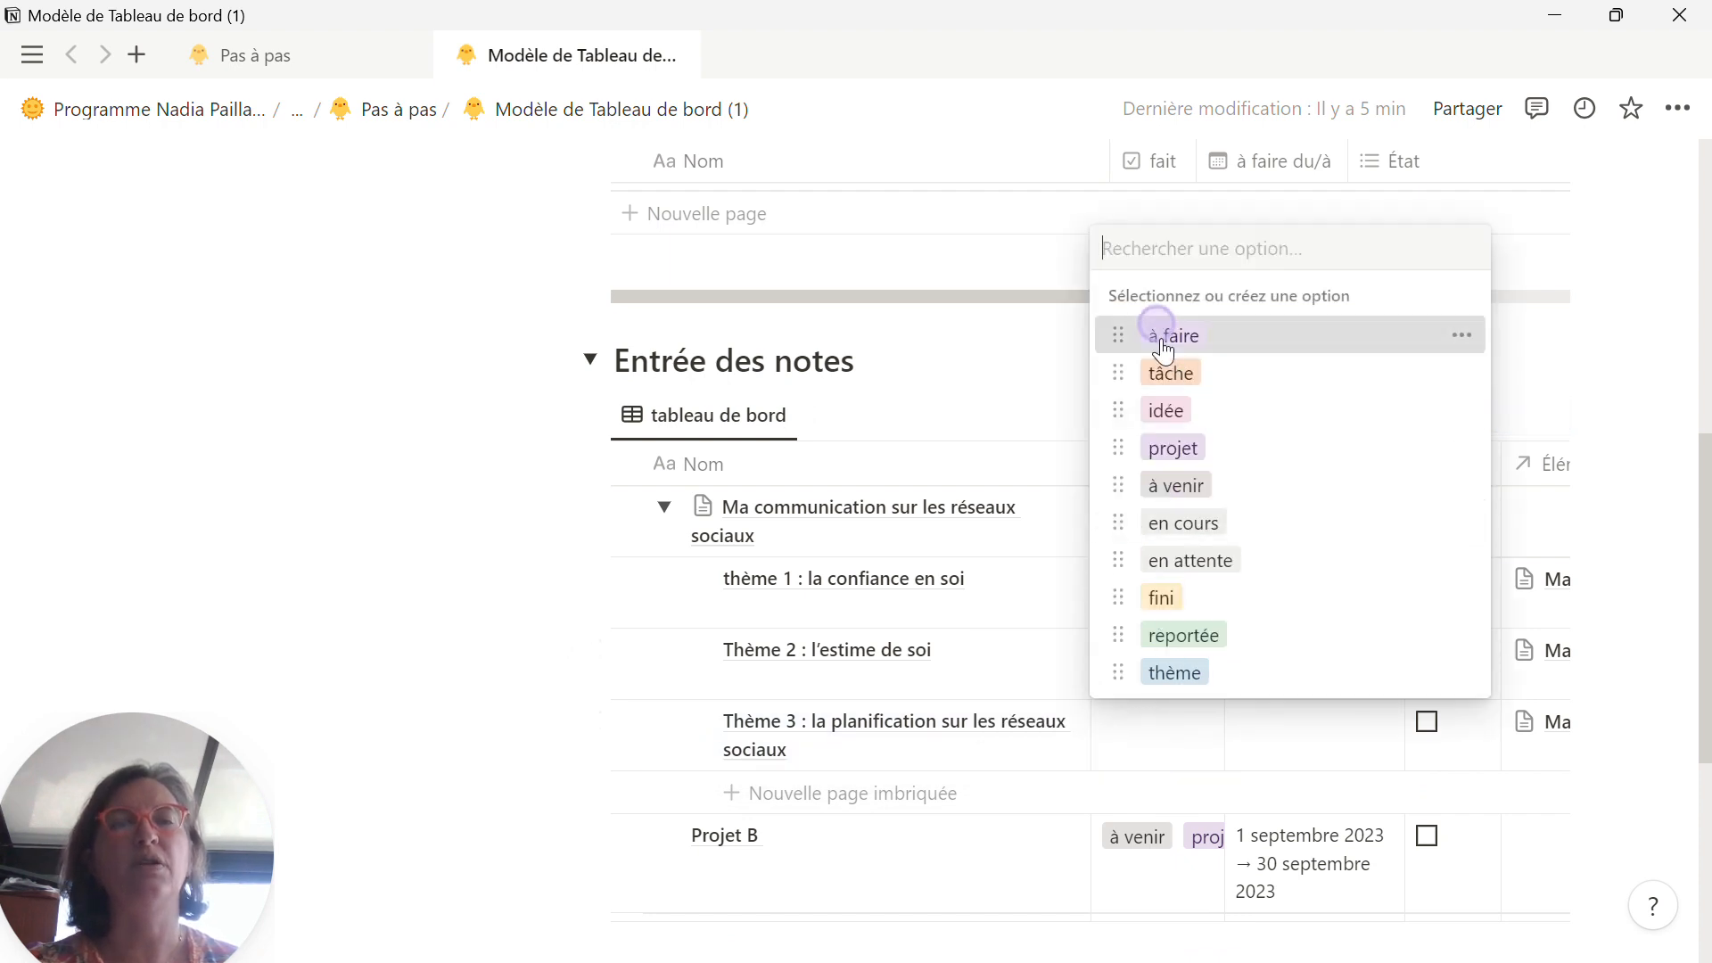
left_click(1191, 676)
left_click(1329, 751)
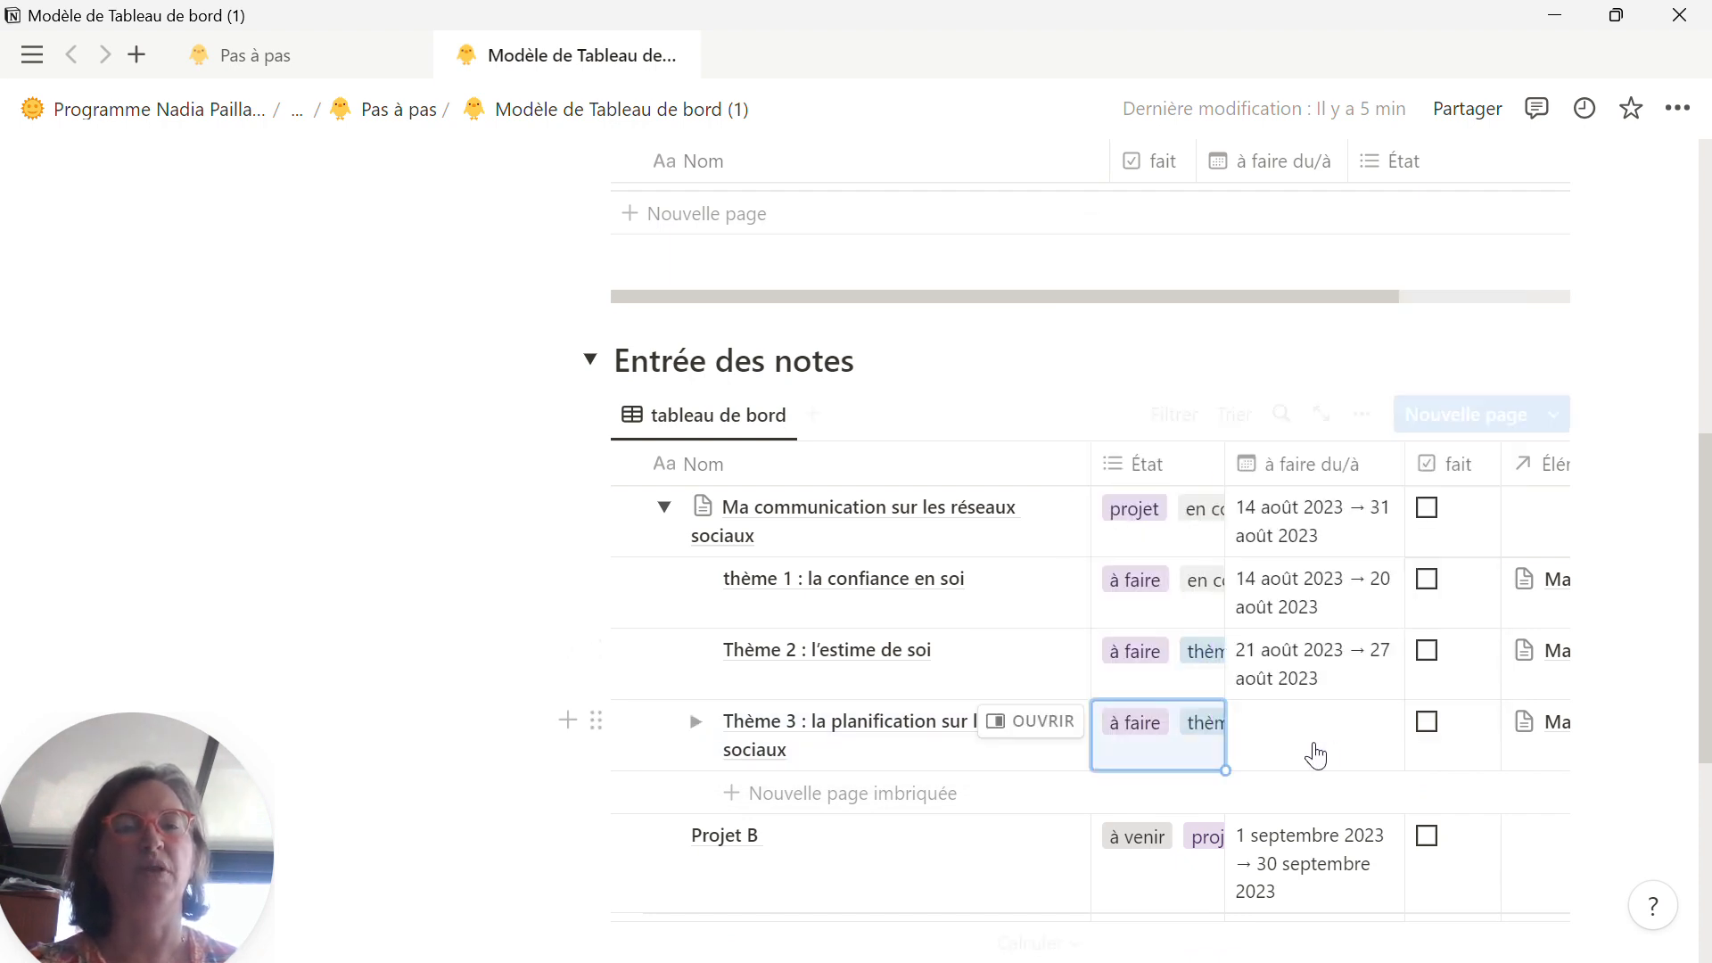
Step: Set the dates of the Thème 3 page to 28/08/2023 with an end date of 03/09/2023
left_click(1311, 753)
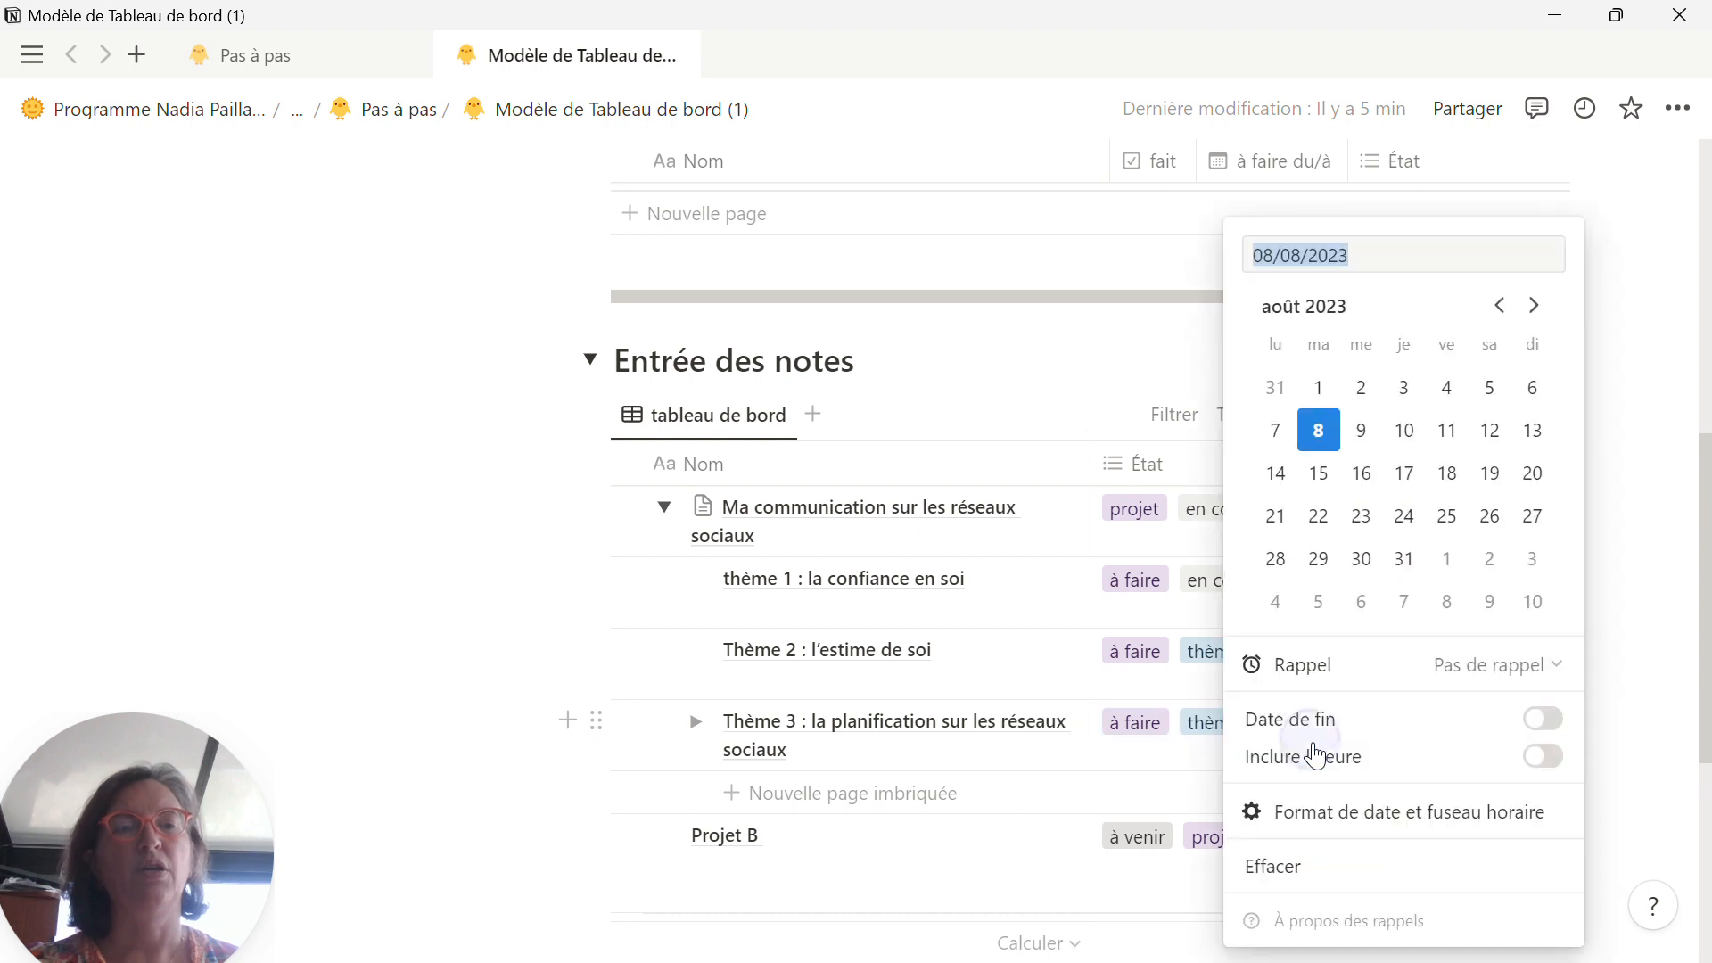
left_click(1275, 558)
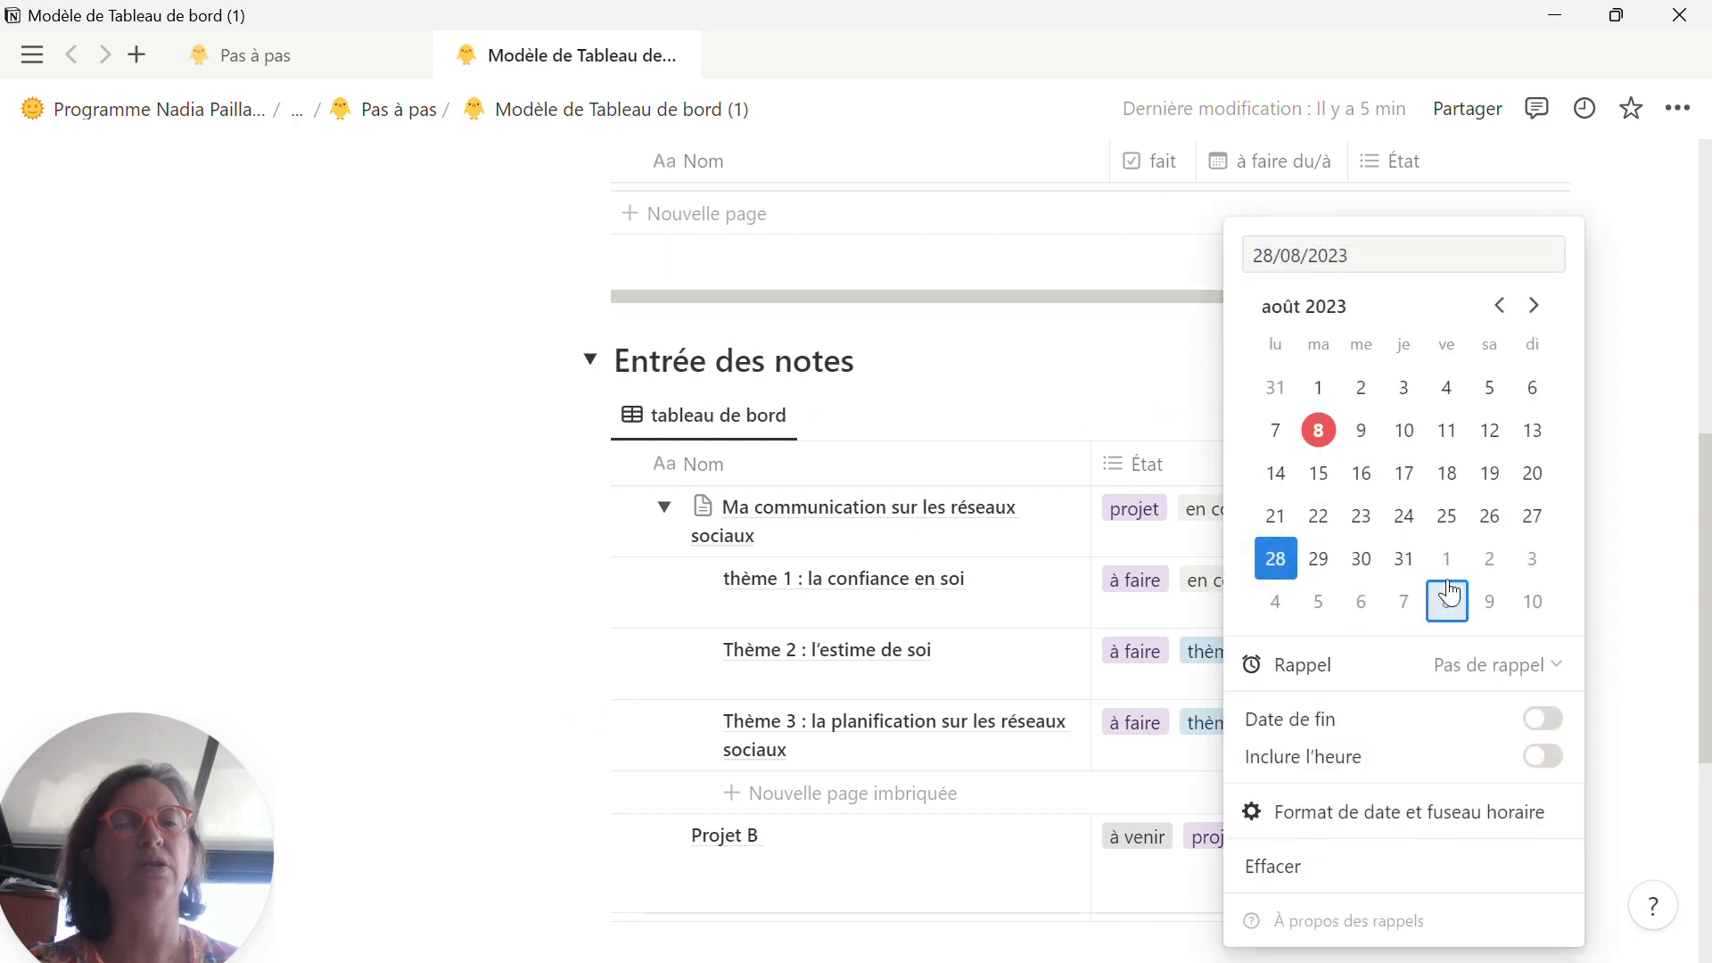
left_click(1534, 560)
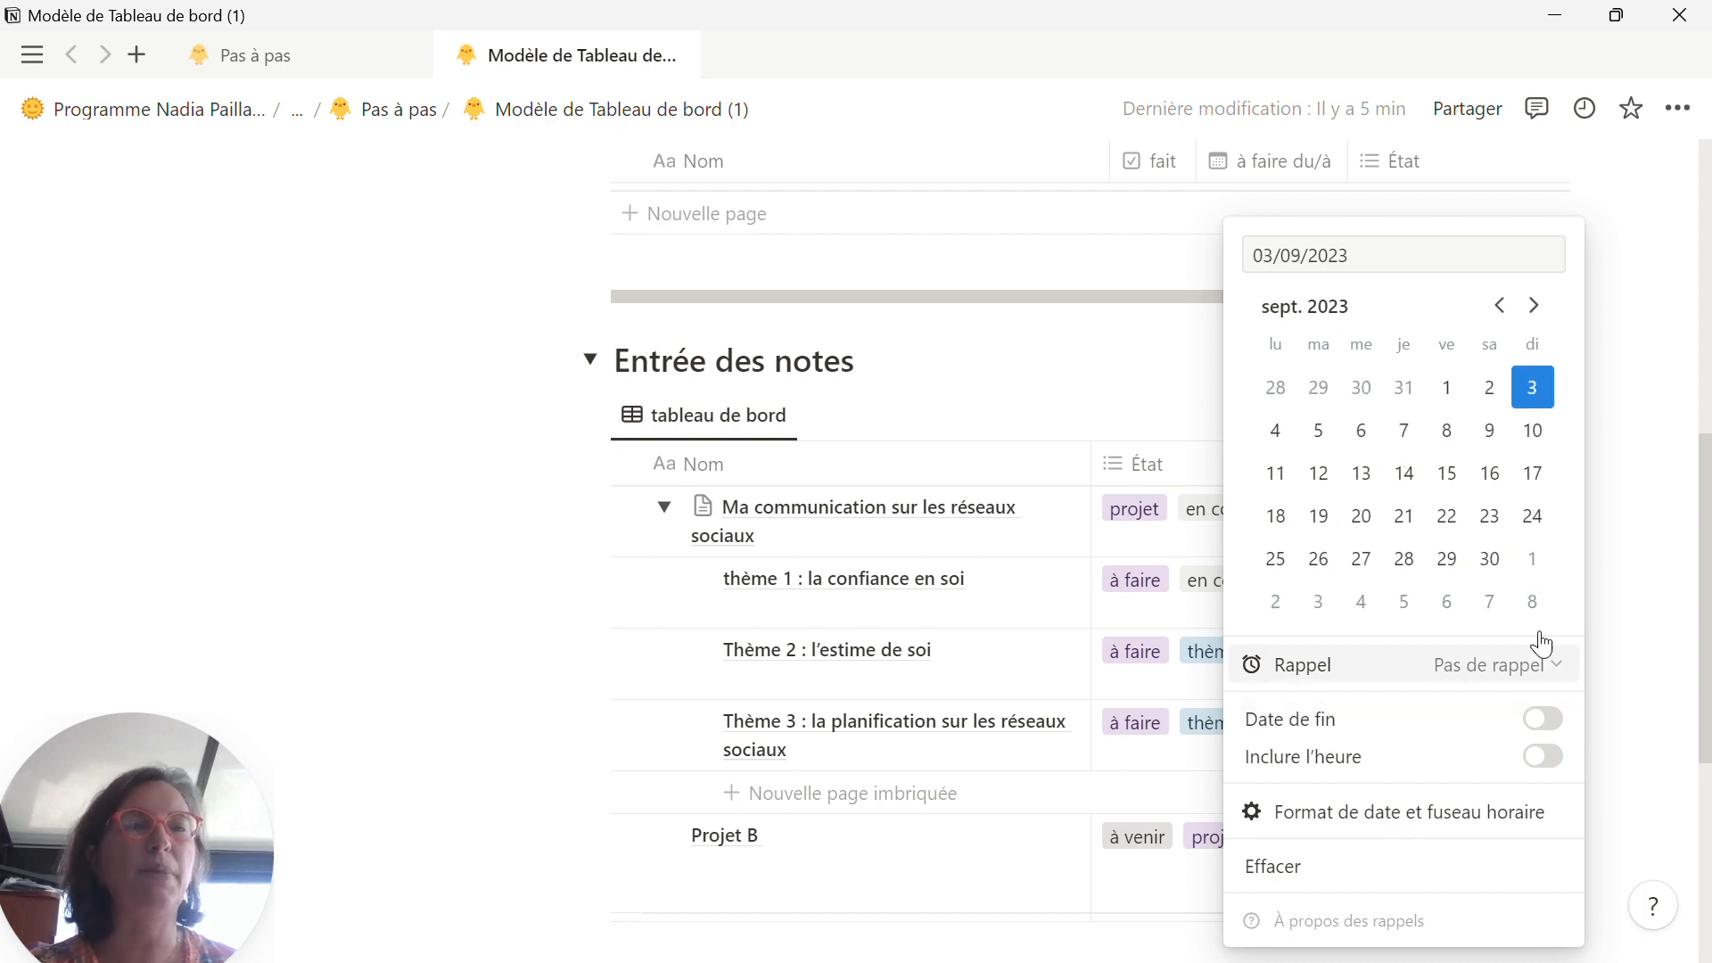
left_click(1275, 387)
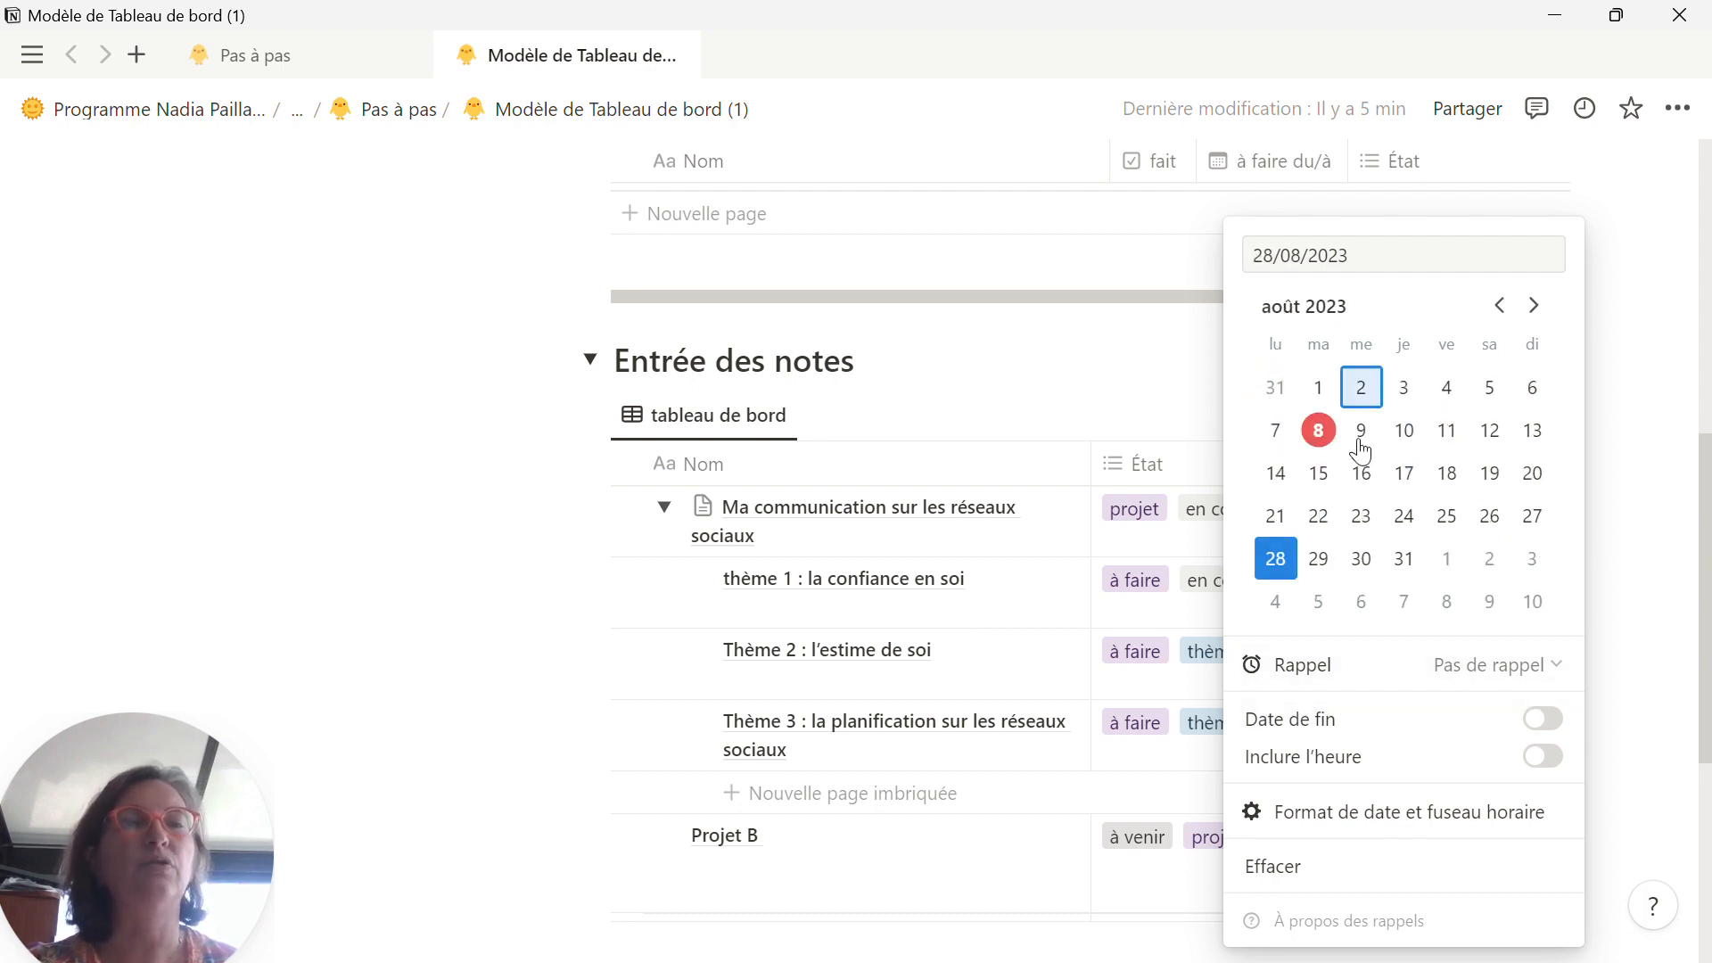
left_click(1351, 731)
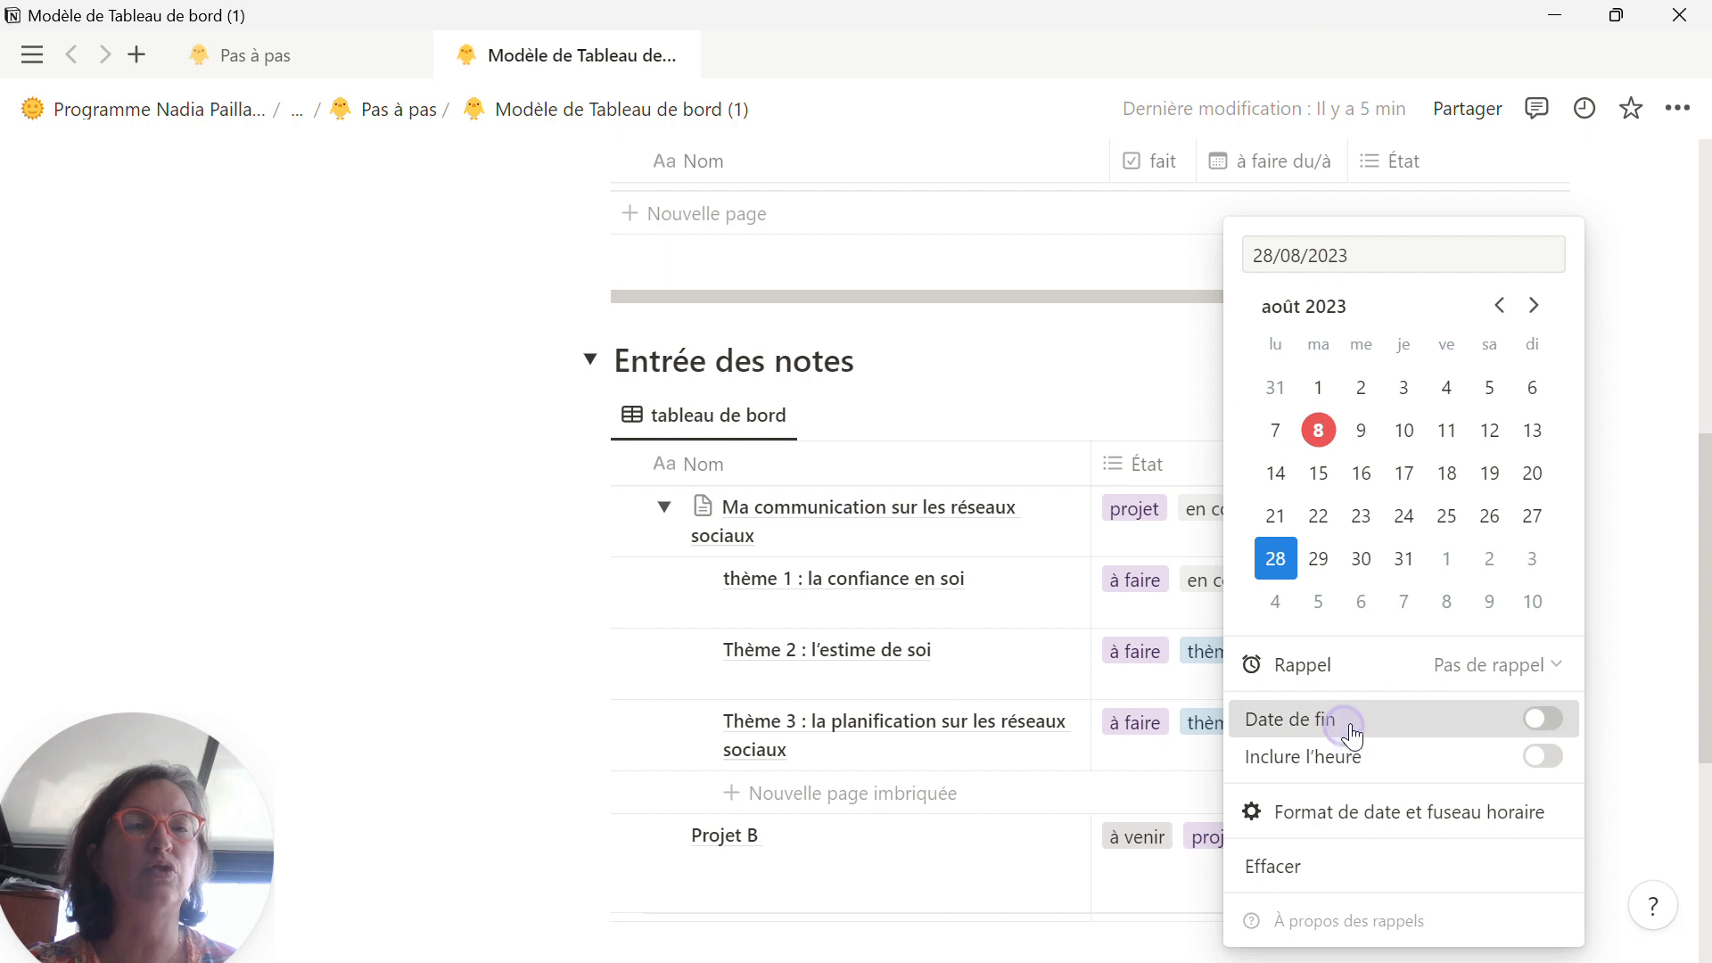
left_click(1531, 559)
left_click(1685, 606)
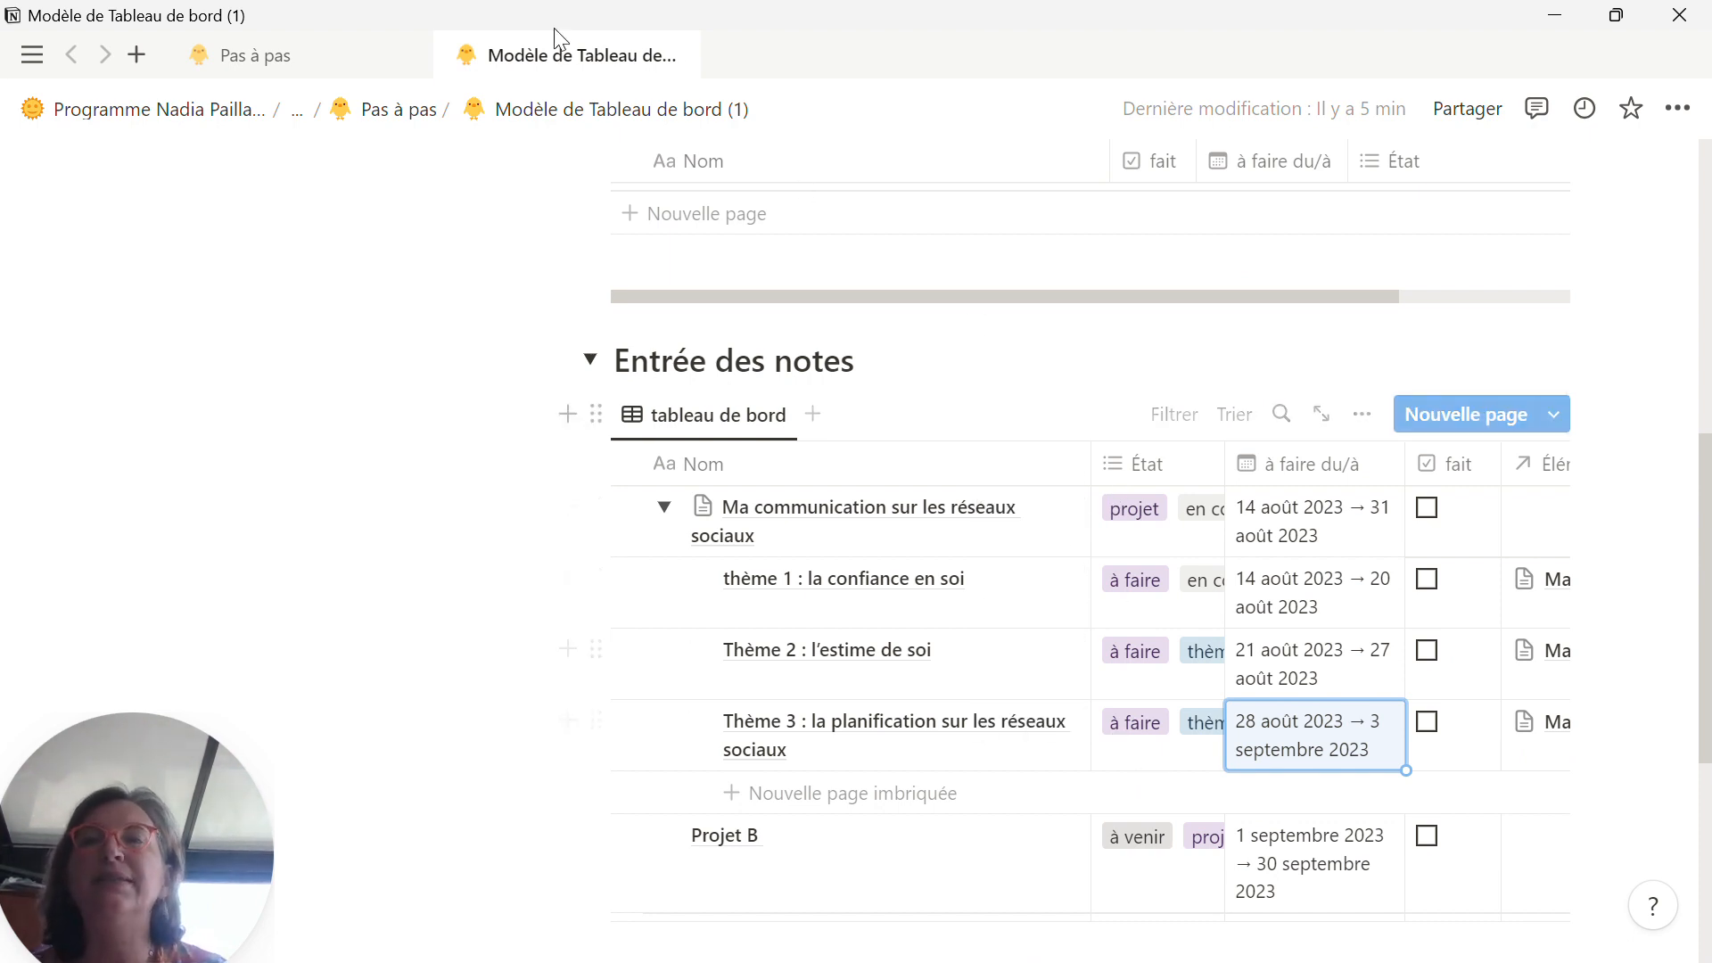
Step: Copy "Animer un groupe Facebook." from the project list on the Pas à pas page and rename Projet B with it
left_click(324, 49)
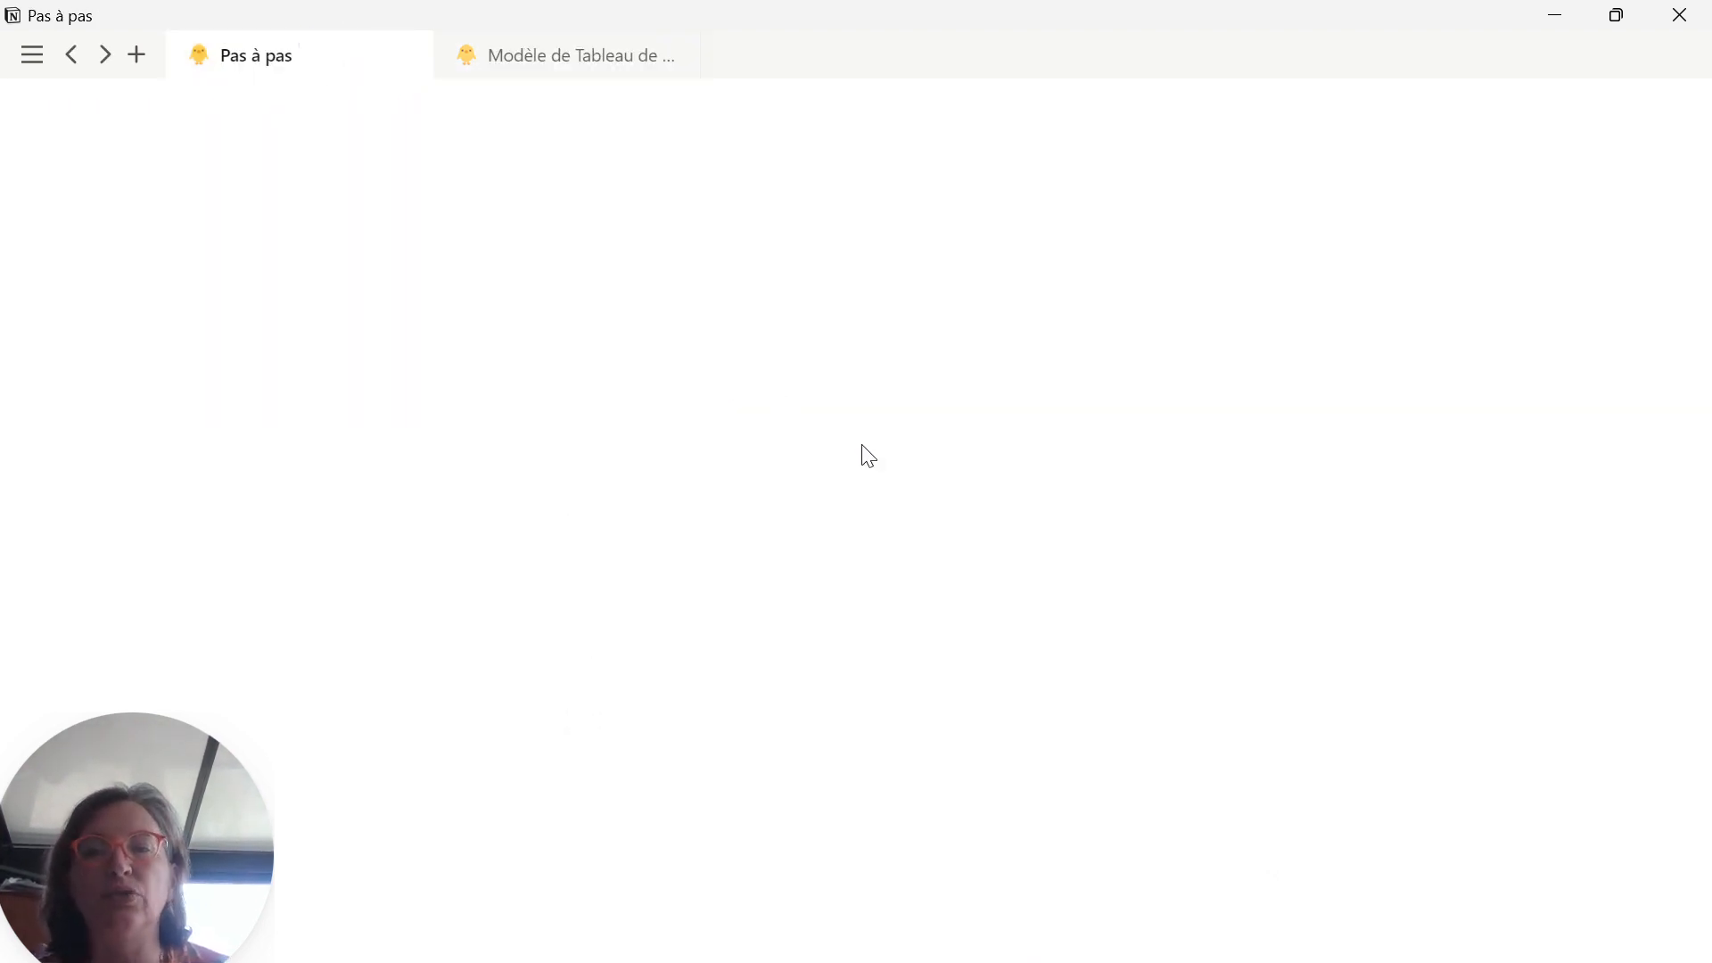
scroll(867, 450, "down", 2)
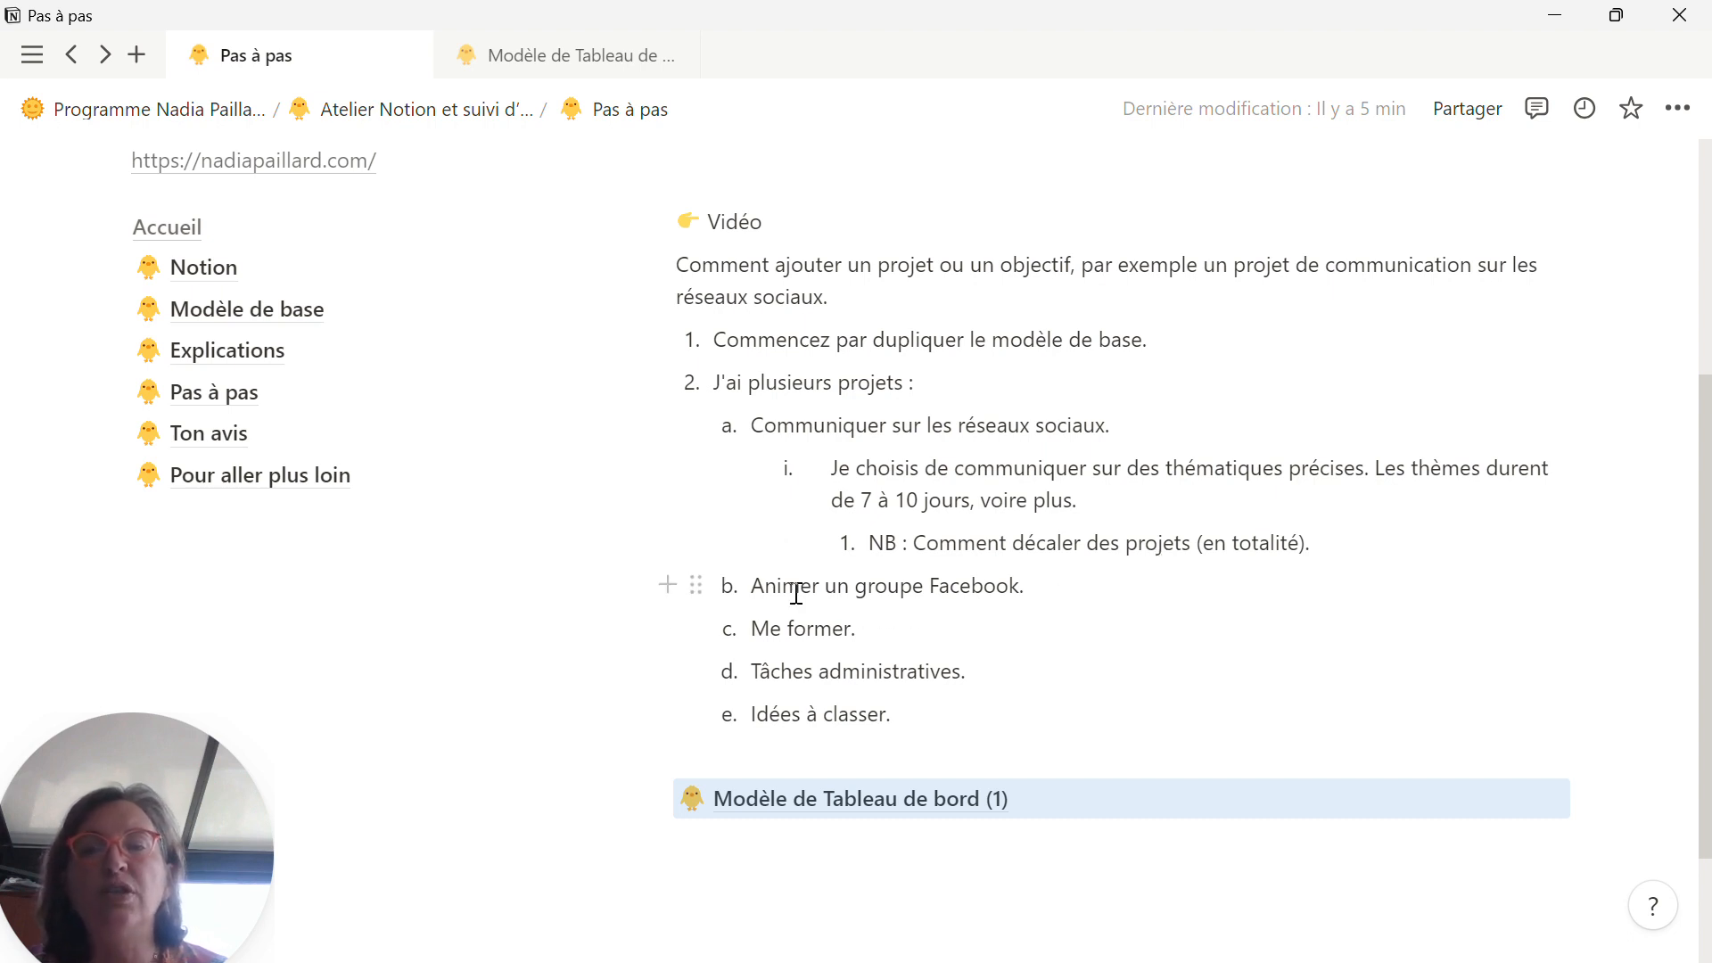
left_click_drag(1034, 585, 760, 591)
key("ctrl+c")
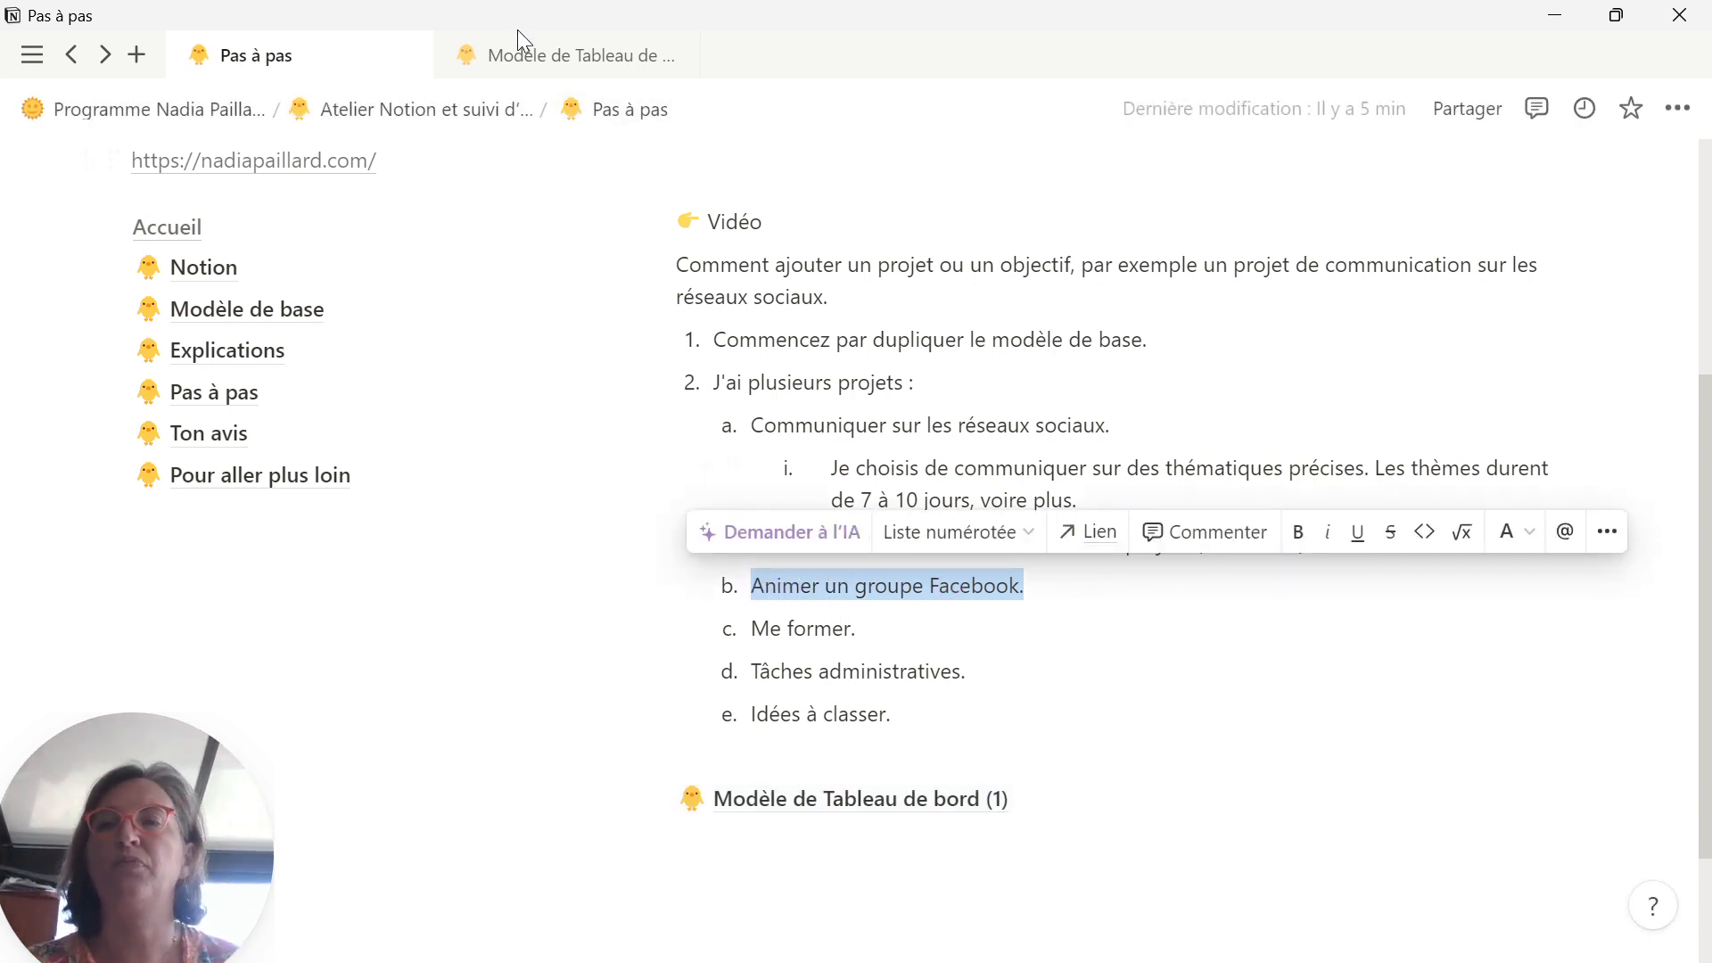
left_click(532, 57)
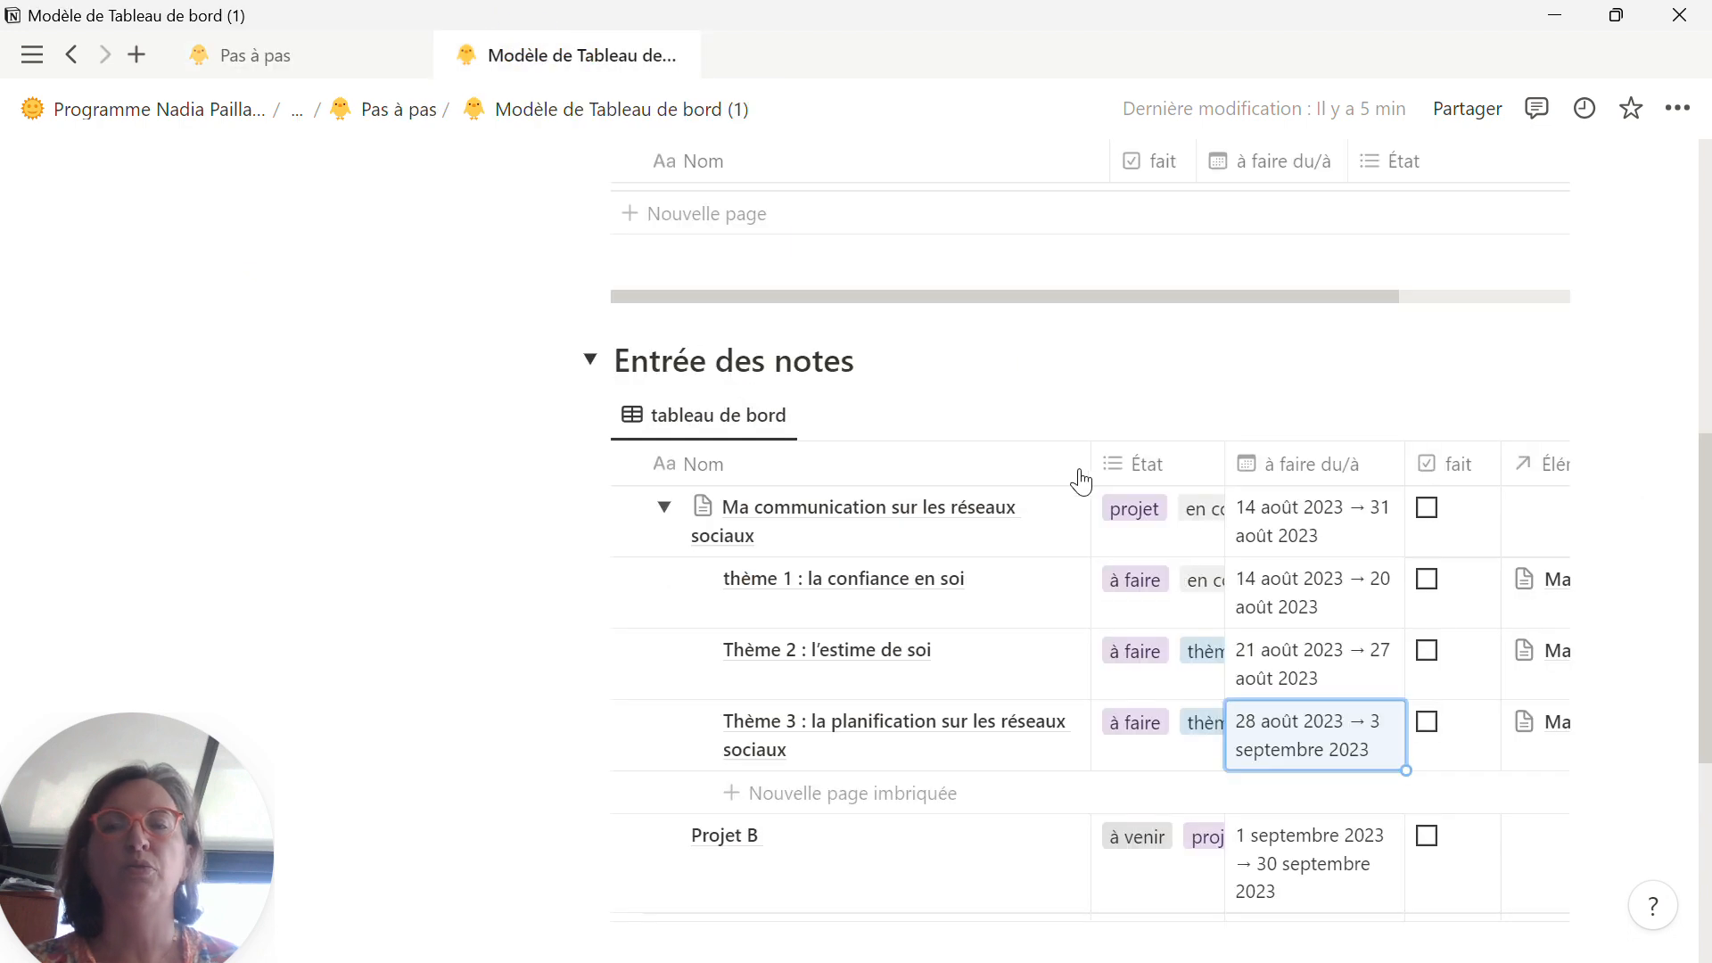
scroll(829, 800, "down", 3)
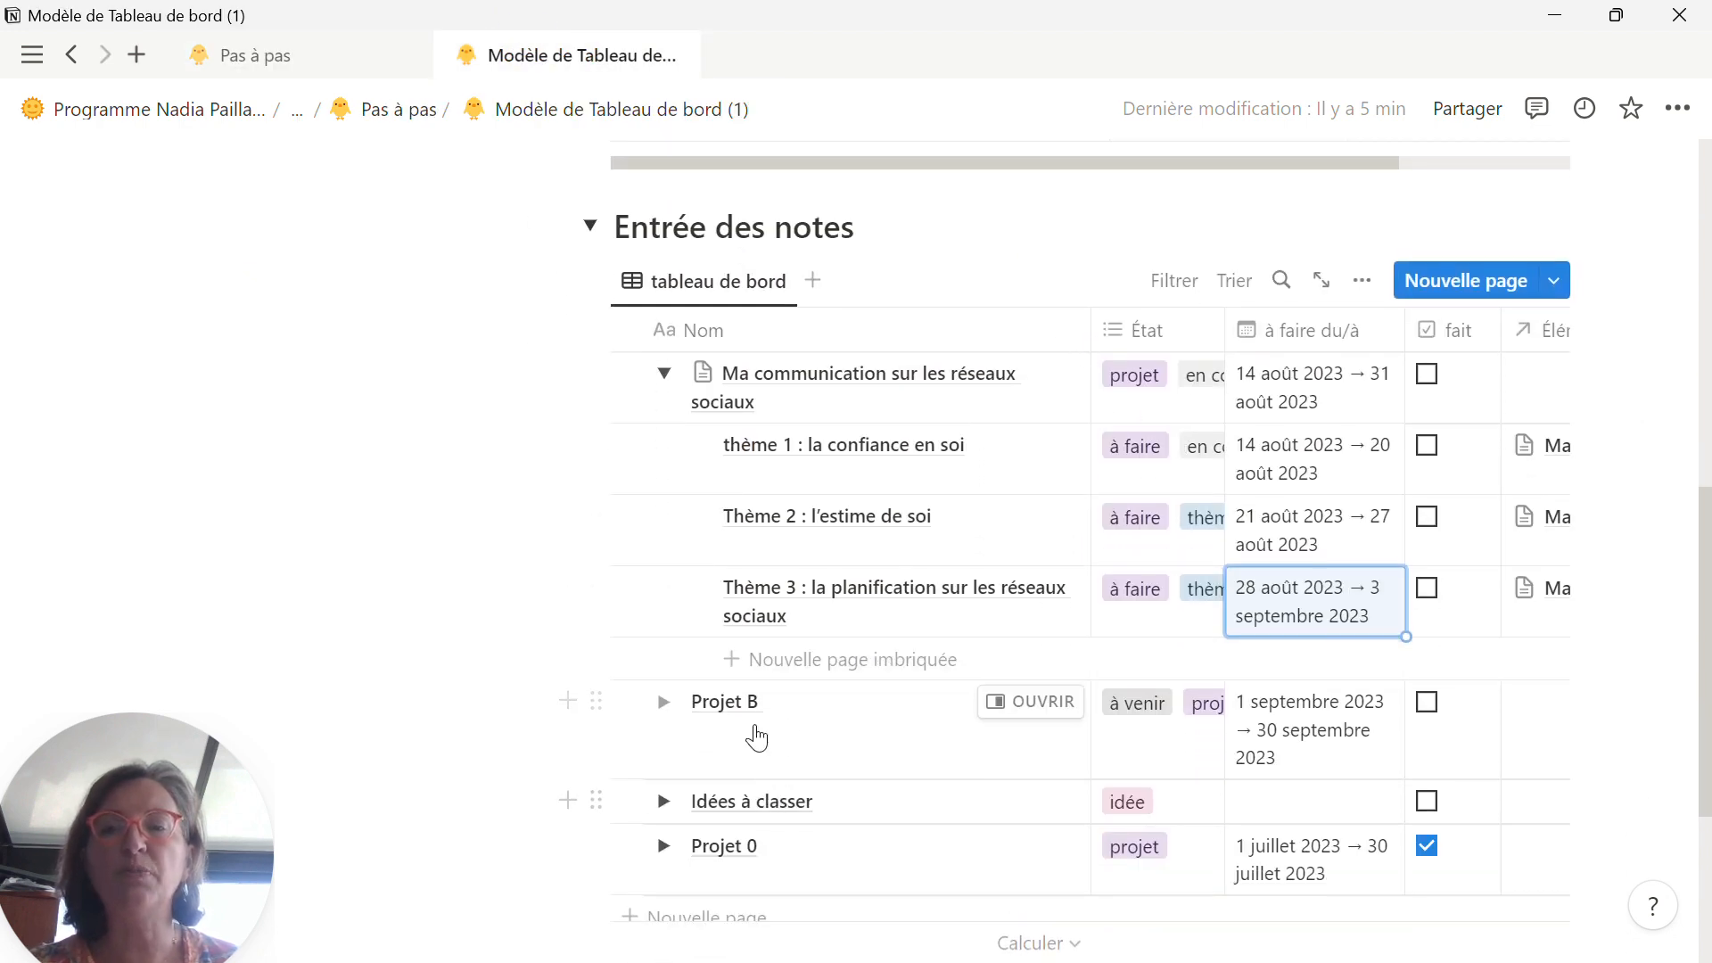
left_click(752, 711)
left_click_drag(766, 701, 685, 708)
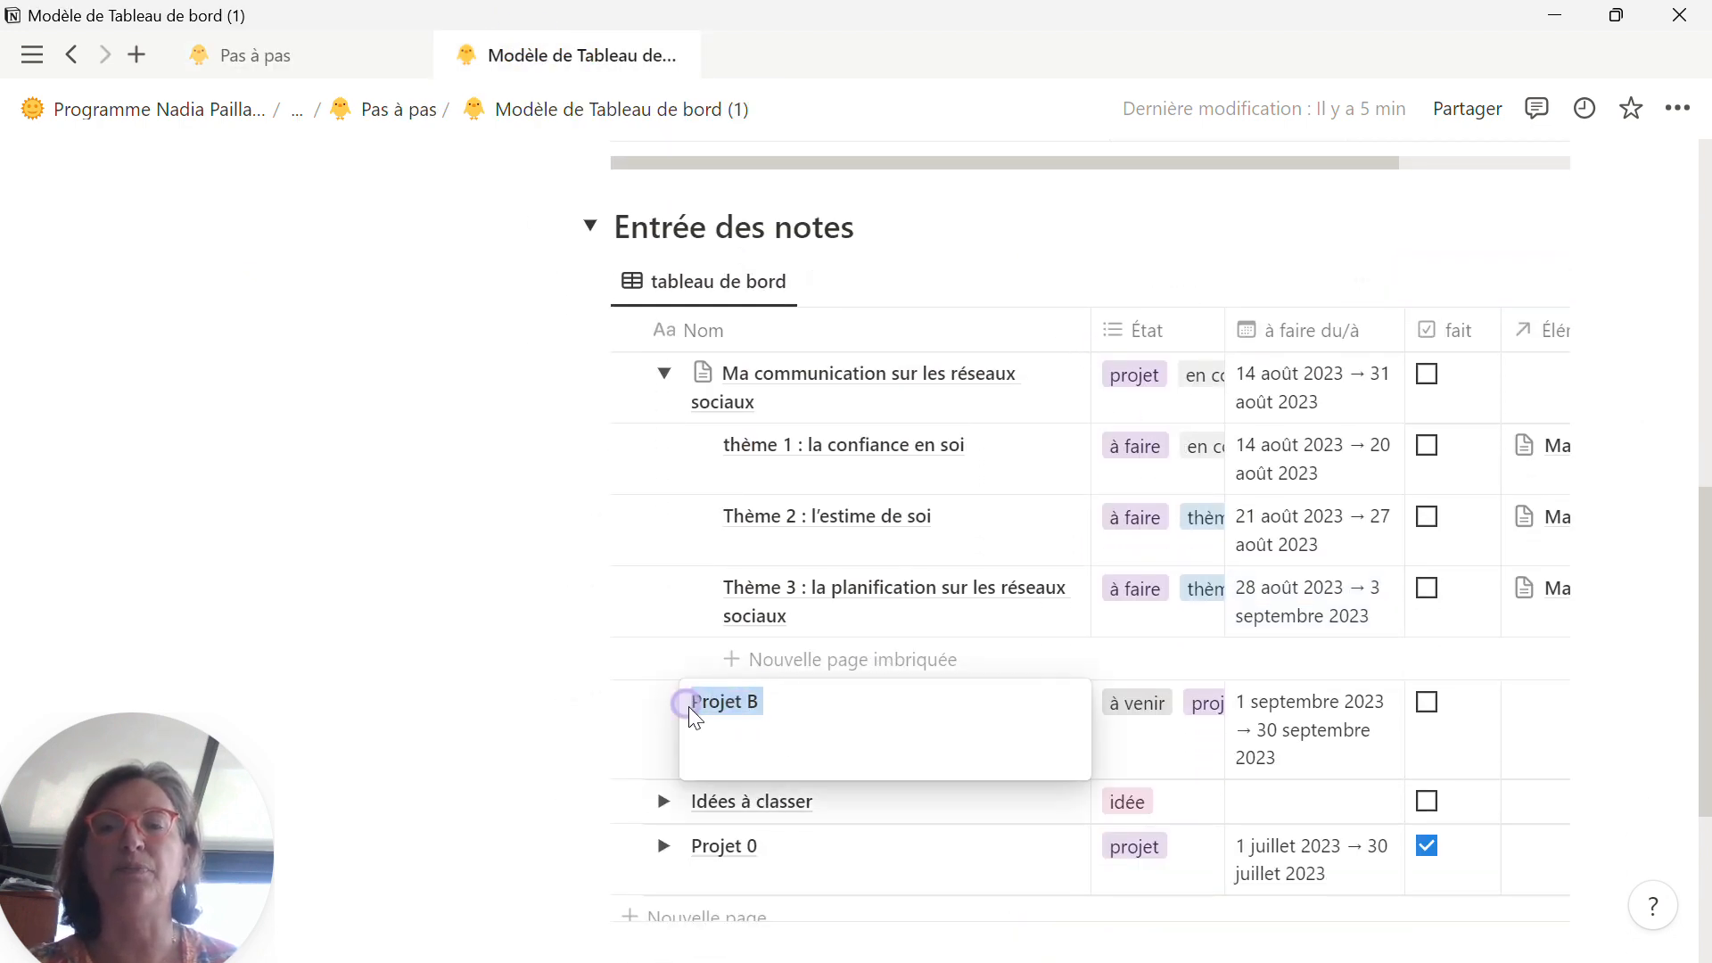
key("ctrl+v")
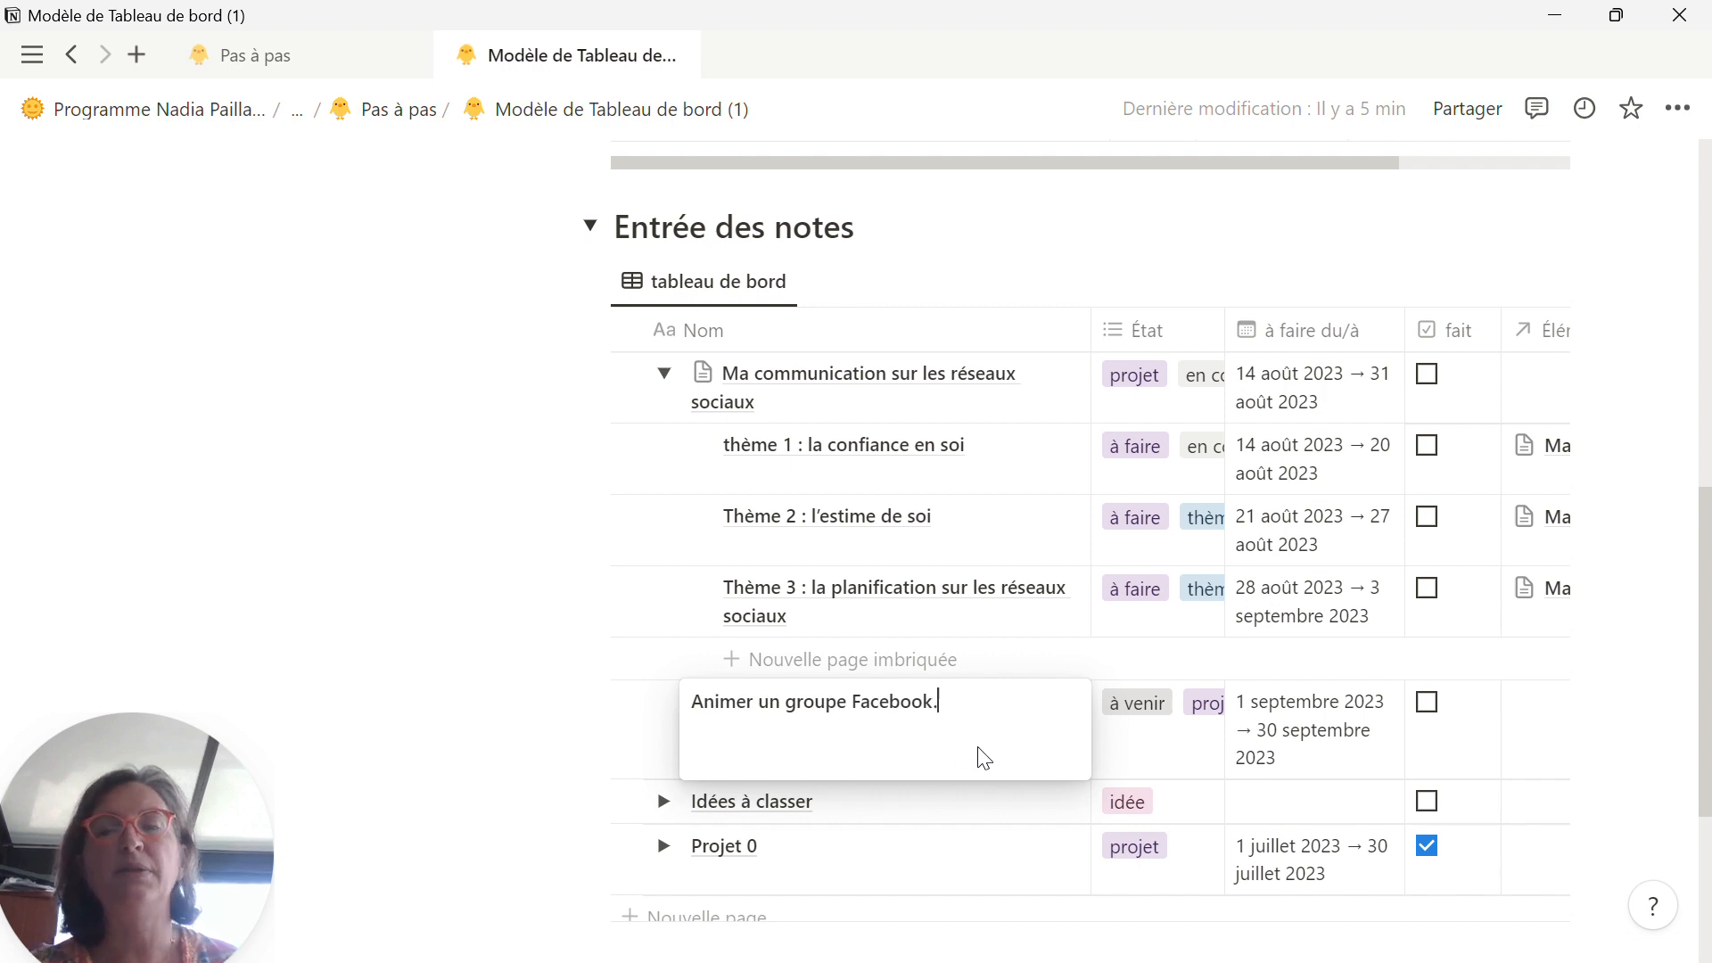
left_click(1220, 236)
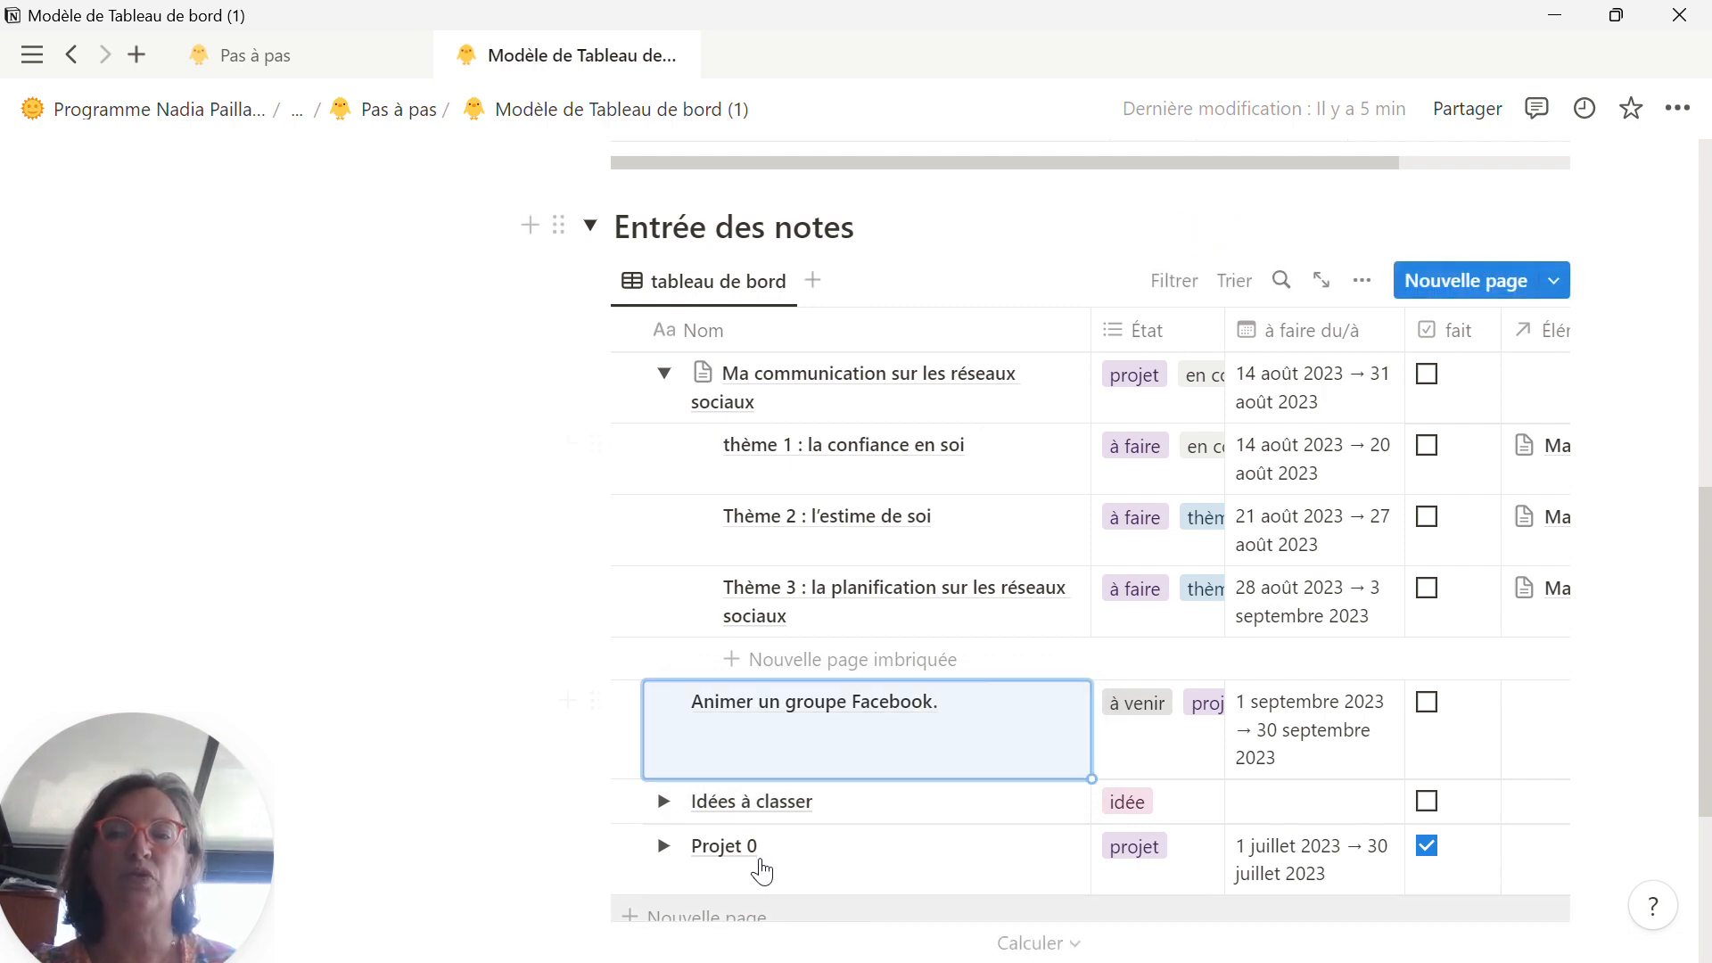
Step: Set the dates of the project "Animer un groupe Facebook." to 14/08/2023 with an end date of 31/08/2023
left_click(1331, 727)
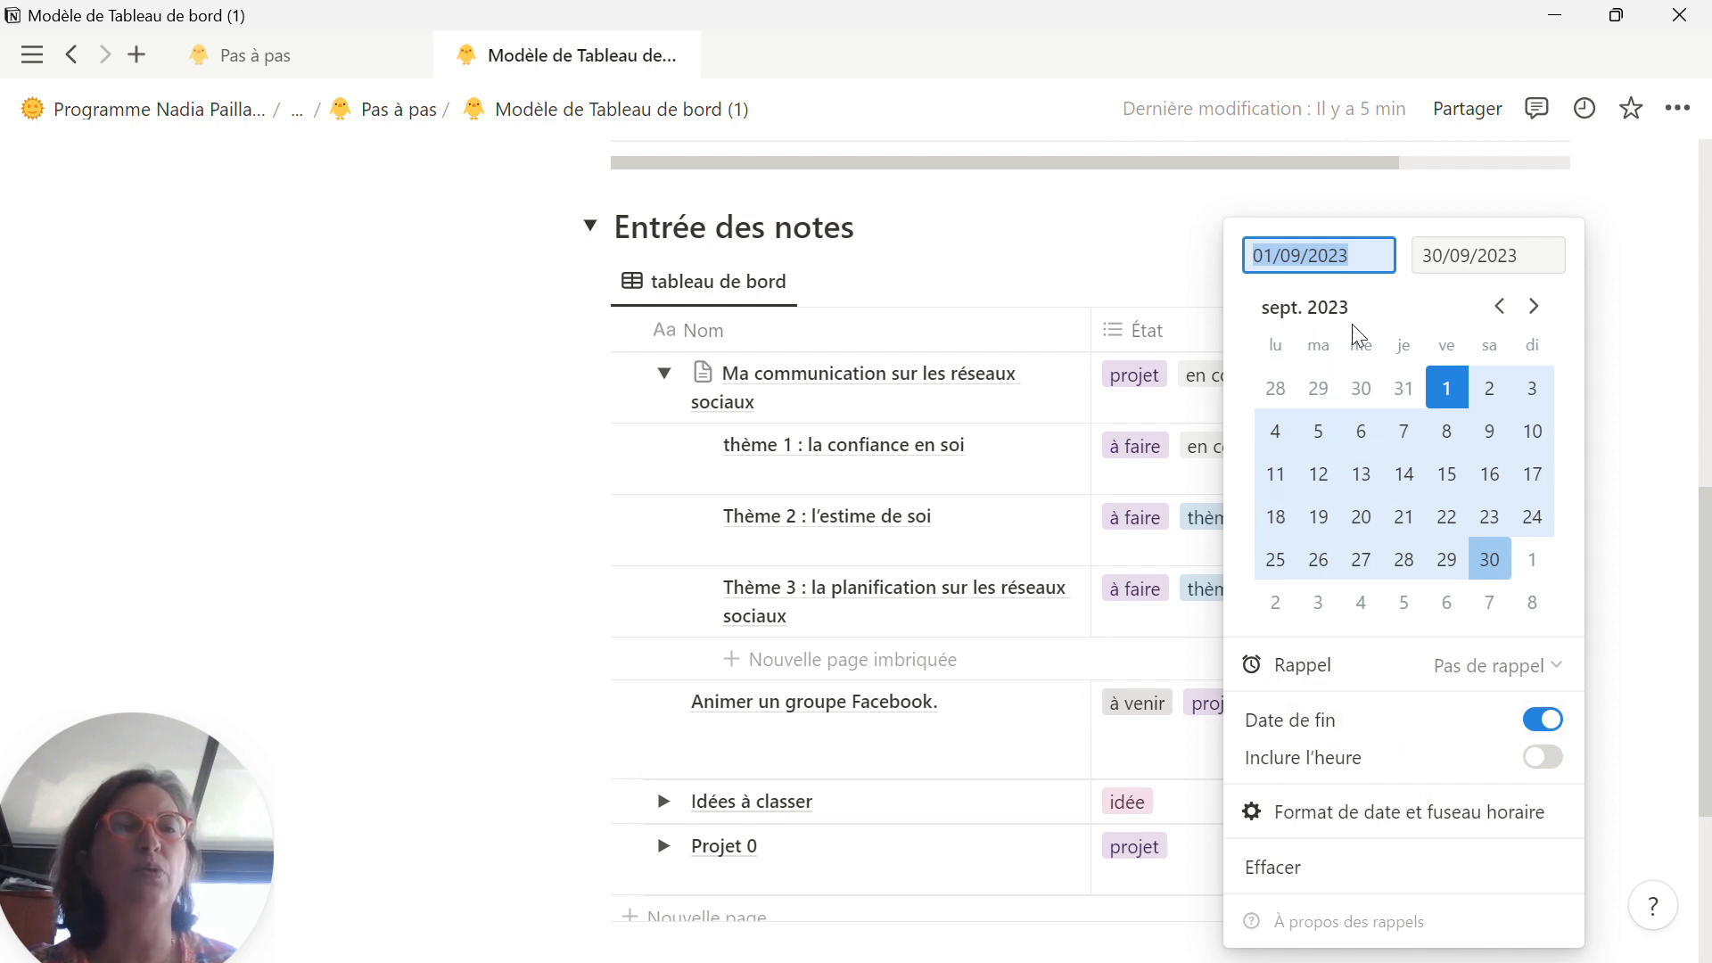
left_click(1500, 312)
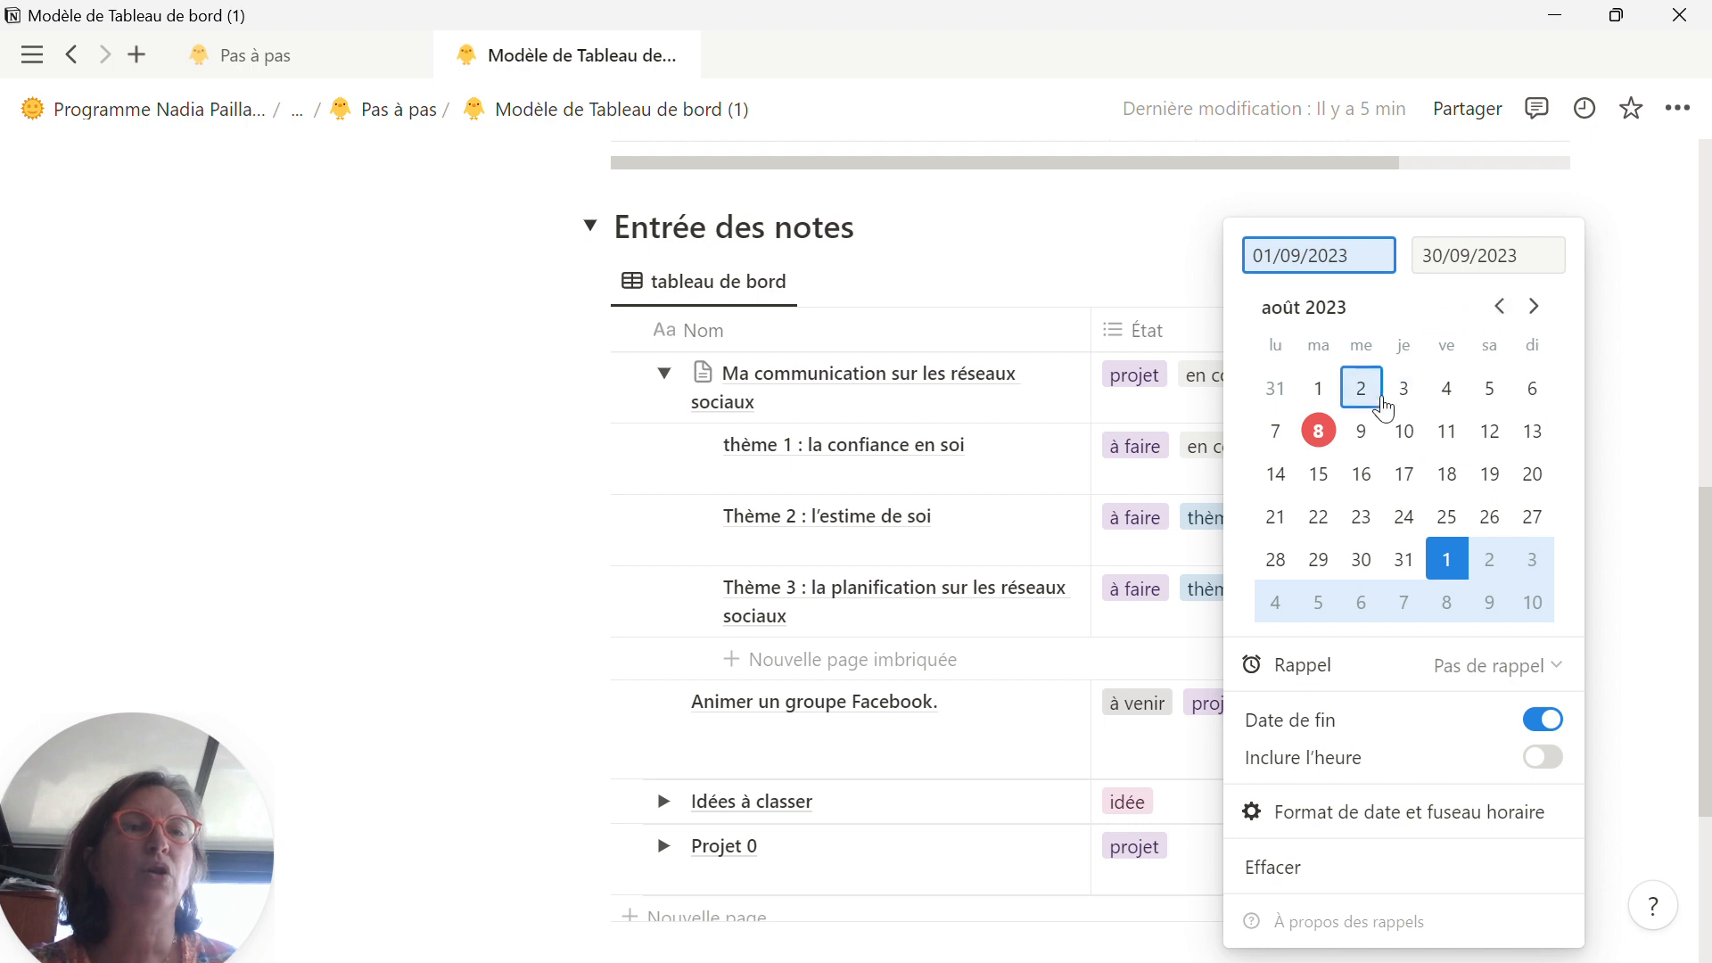
left_click(1277, 477)
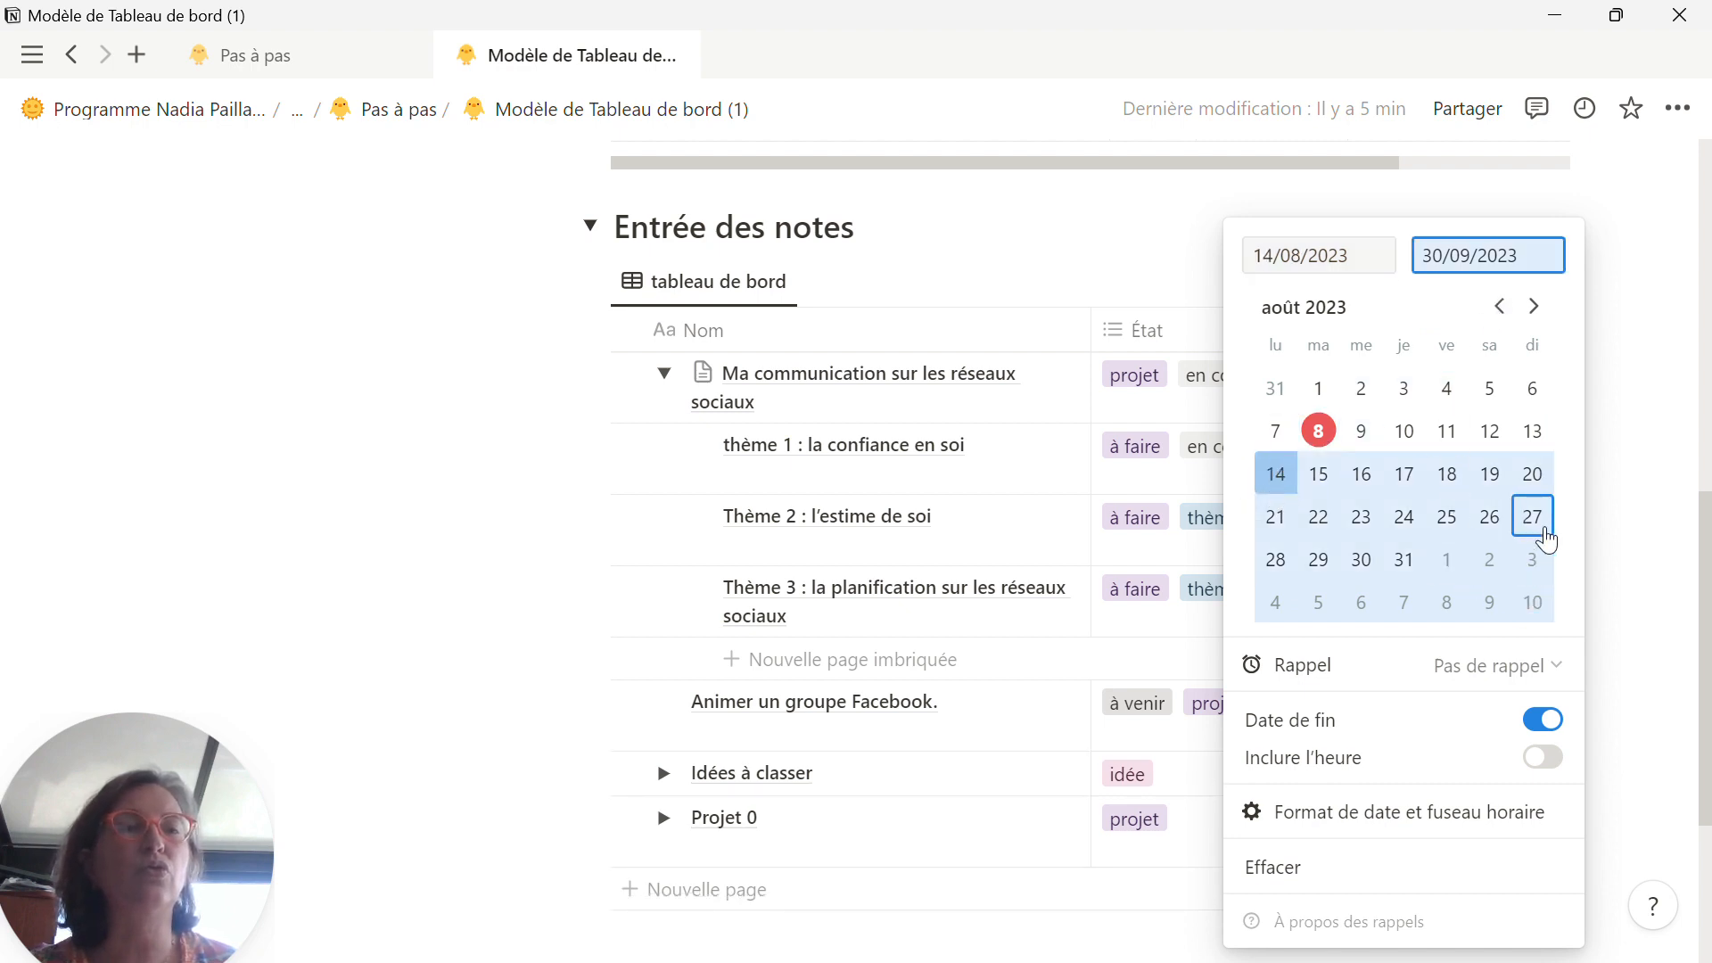
left_click(1420, 567)
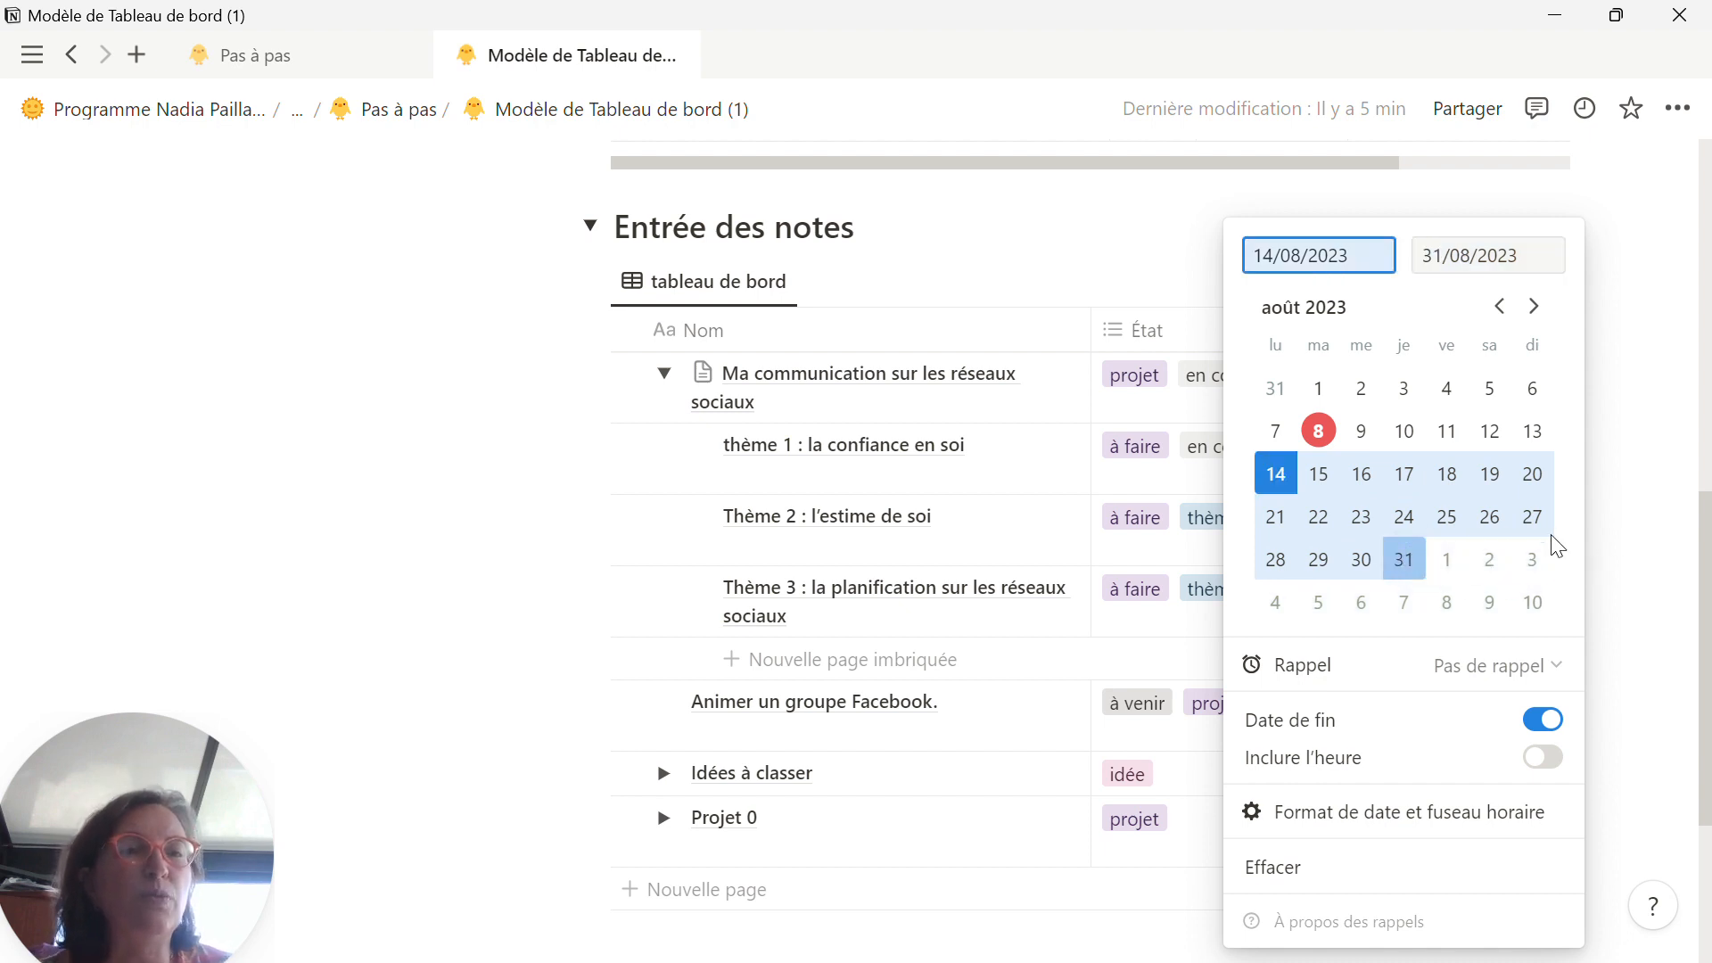
left_click(1677, 545)
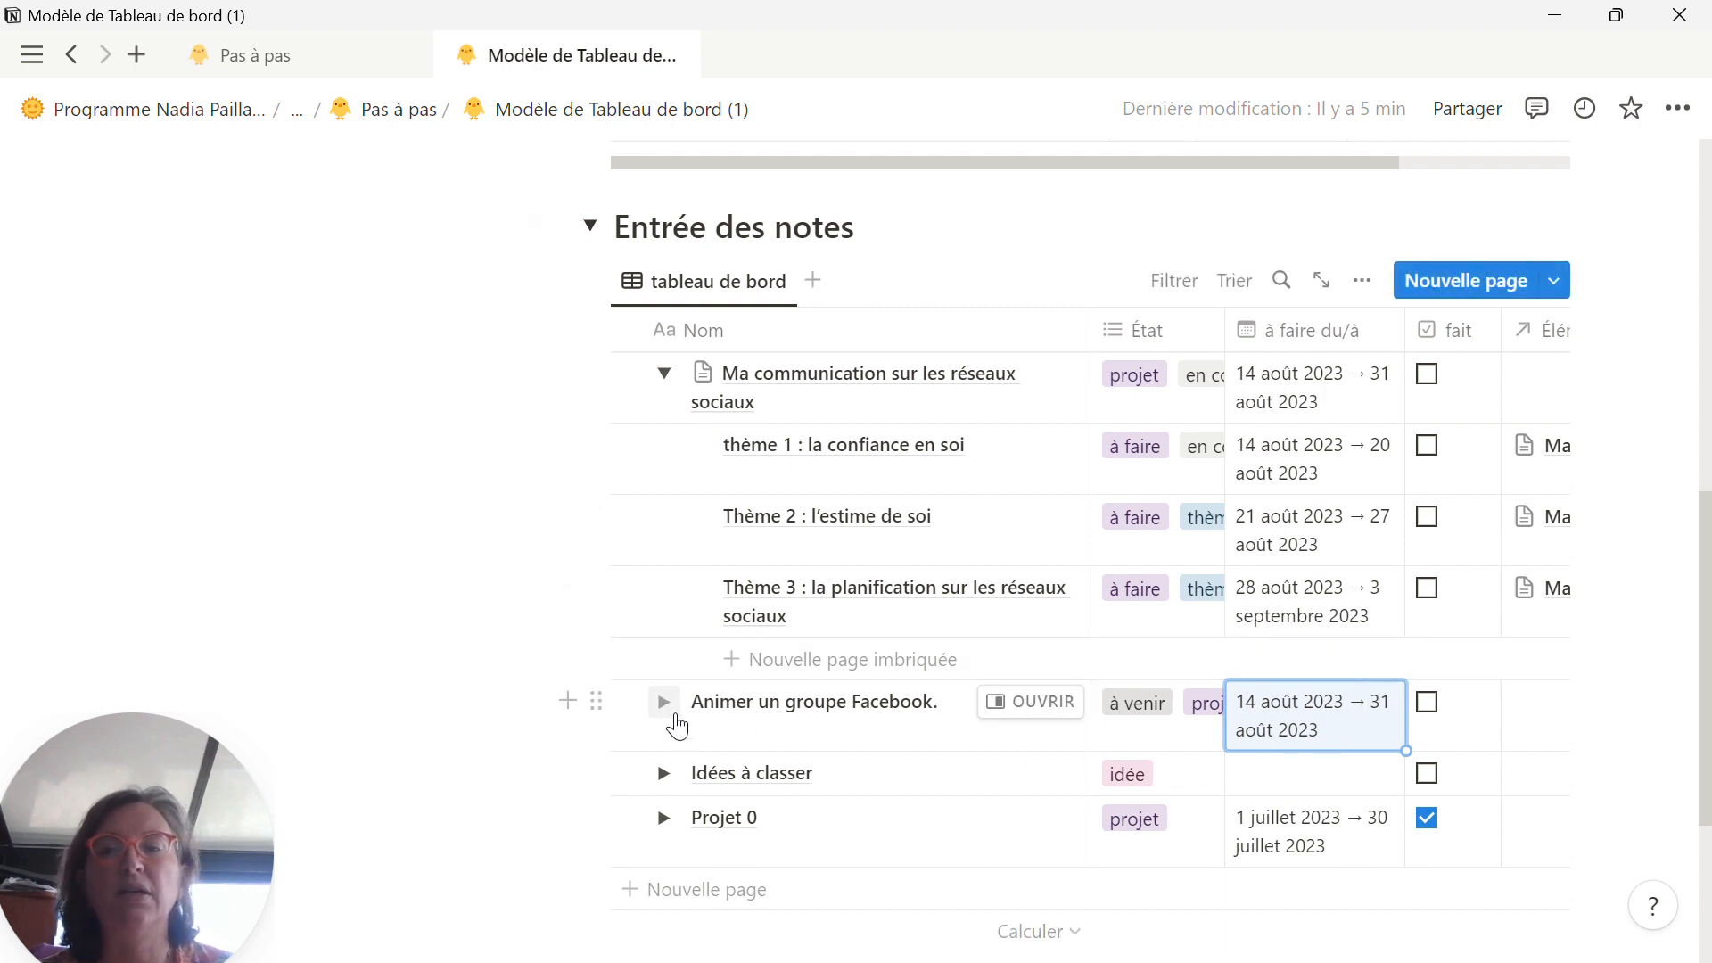
Step: Expand the Facebook group project and create a page in Entrée des notes titled "Me former.", copied from the project list on the Pas à pas page
left_click(665, 702)
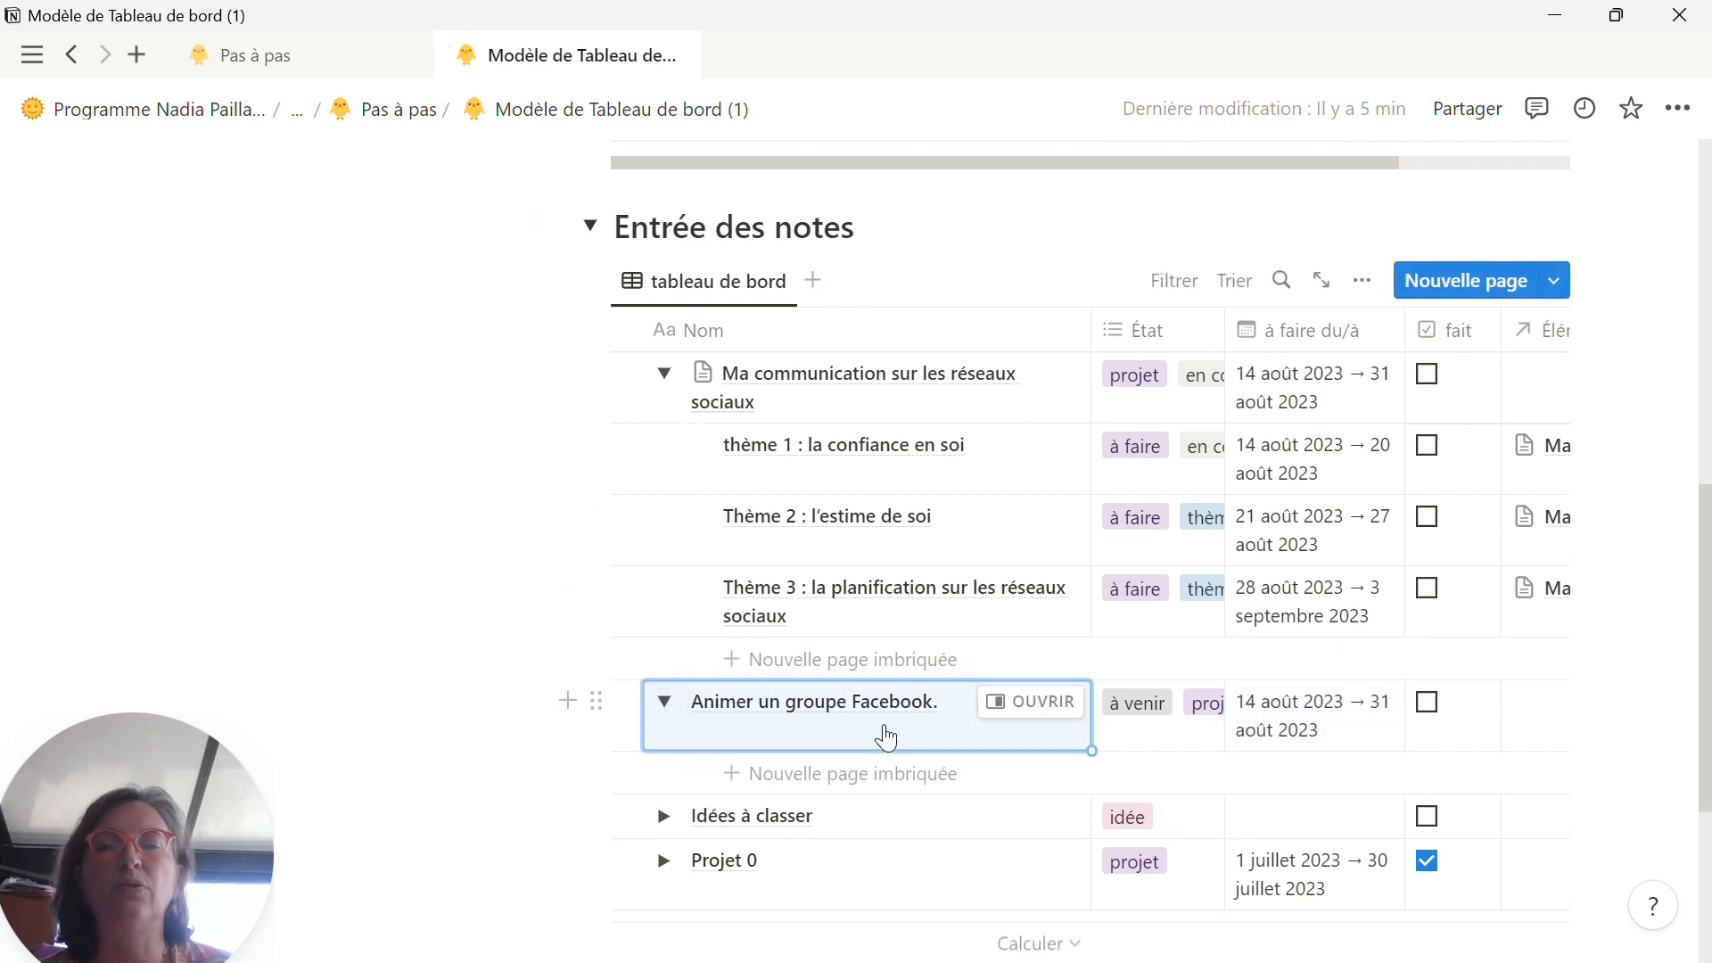
left_click(319, 60)
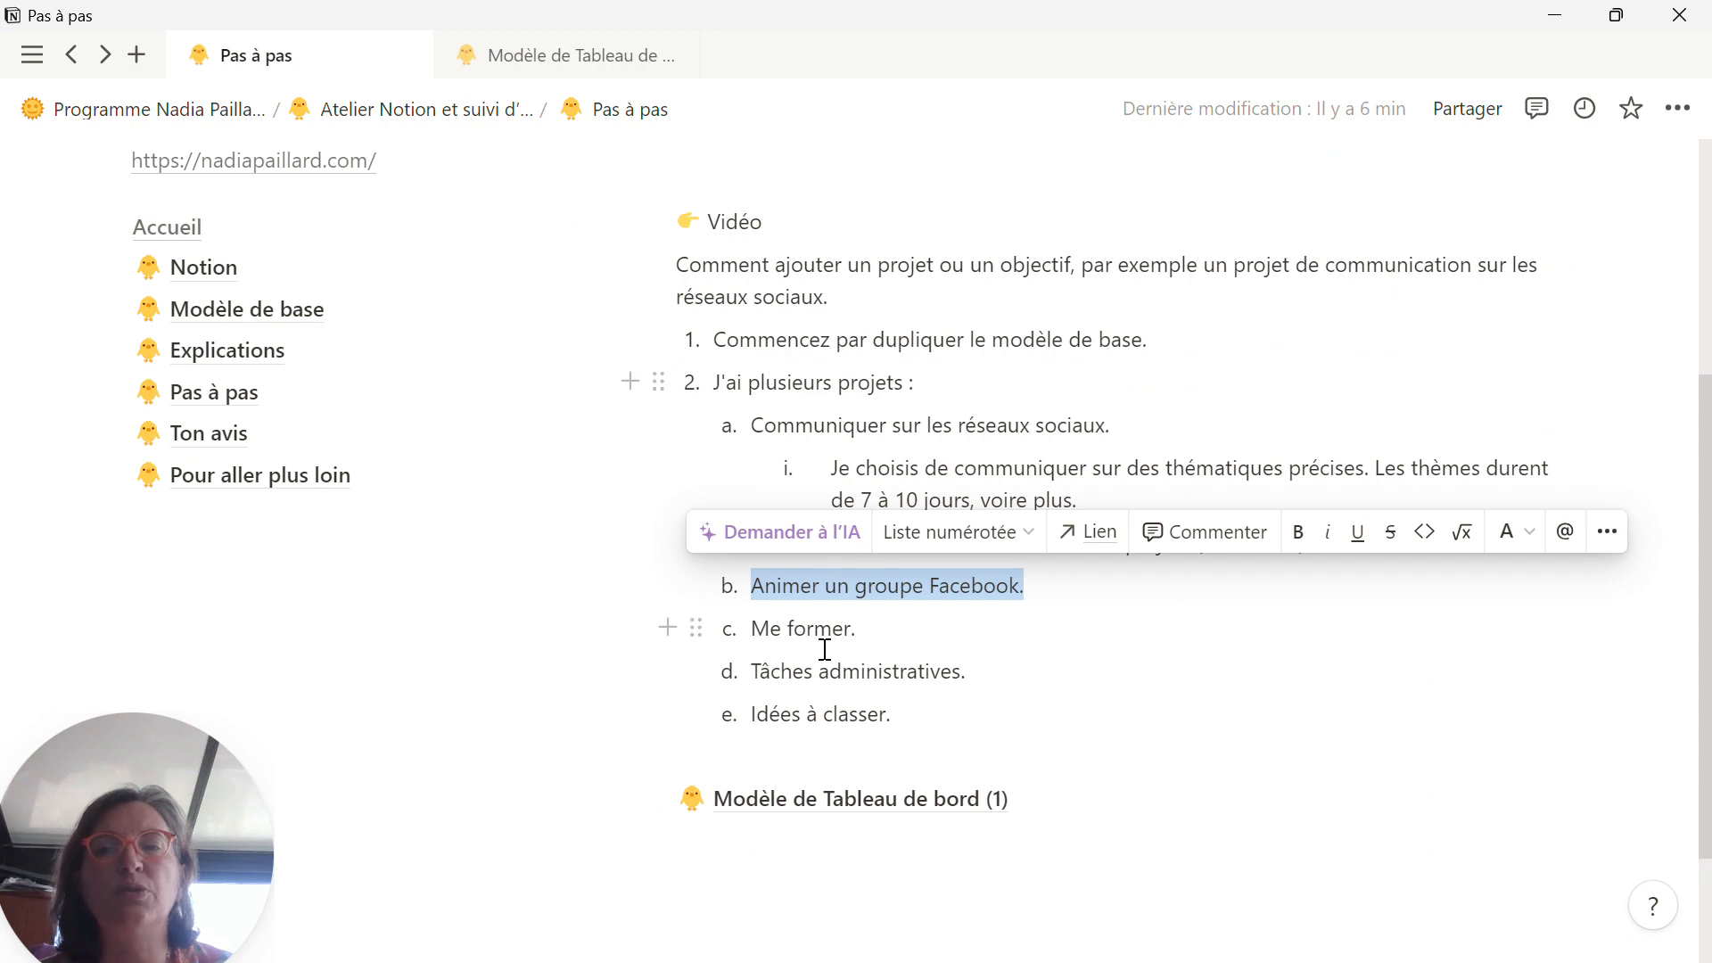
left_click_drag(860, 635, 751, 630)
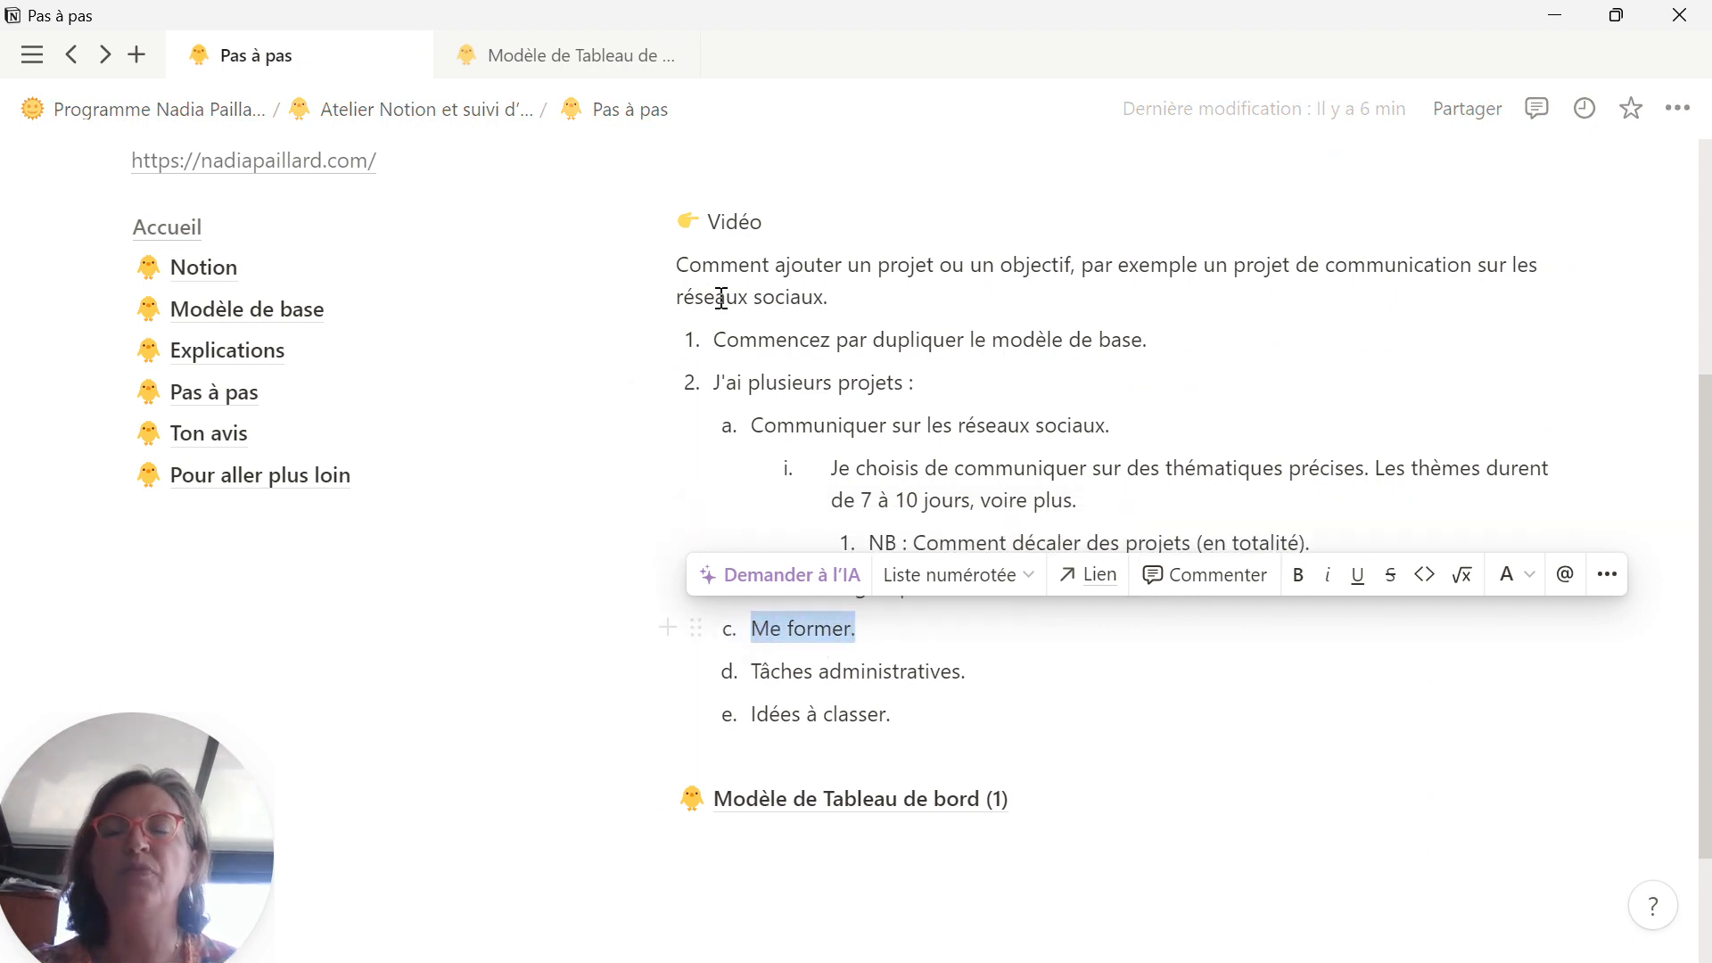
left_click(530, 55)
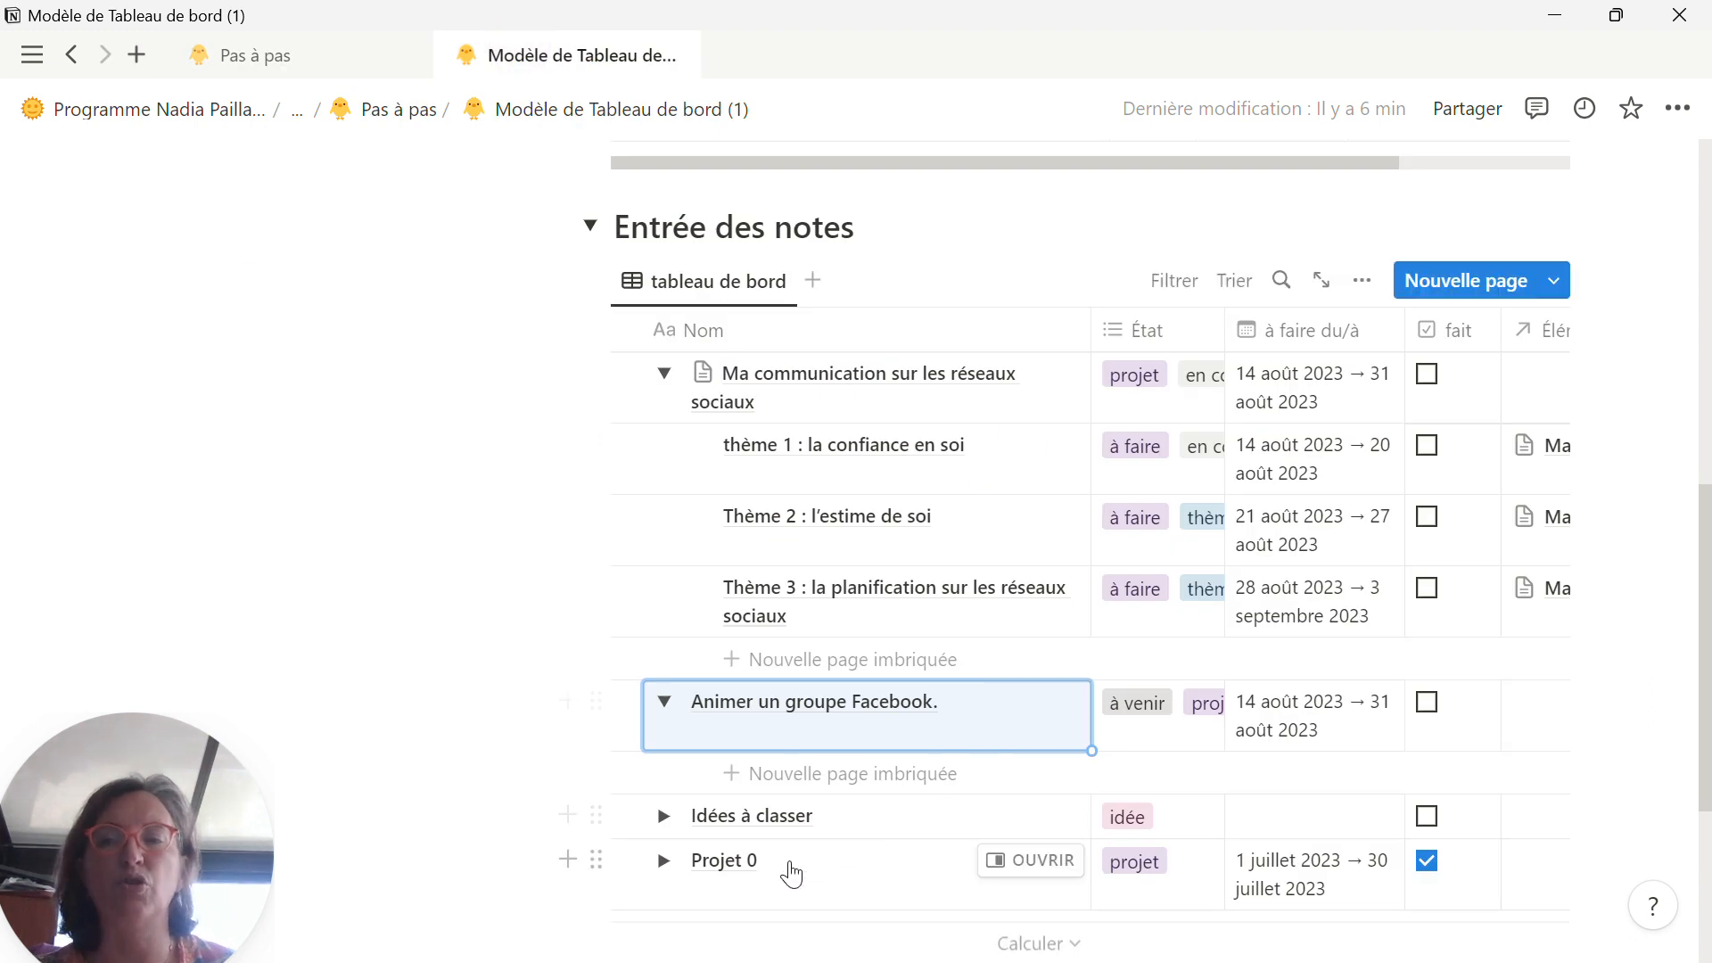
scroll(833, 793, "down", 1)
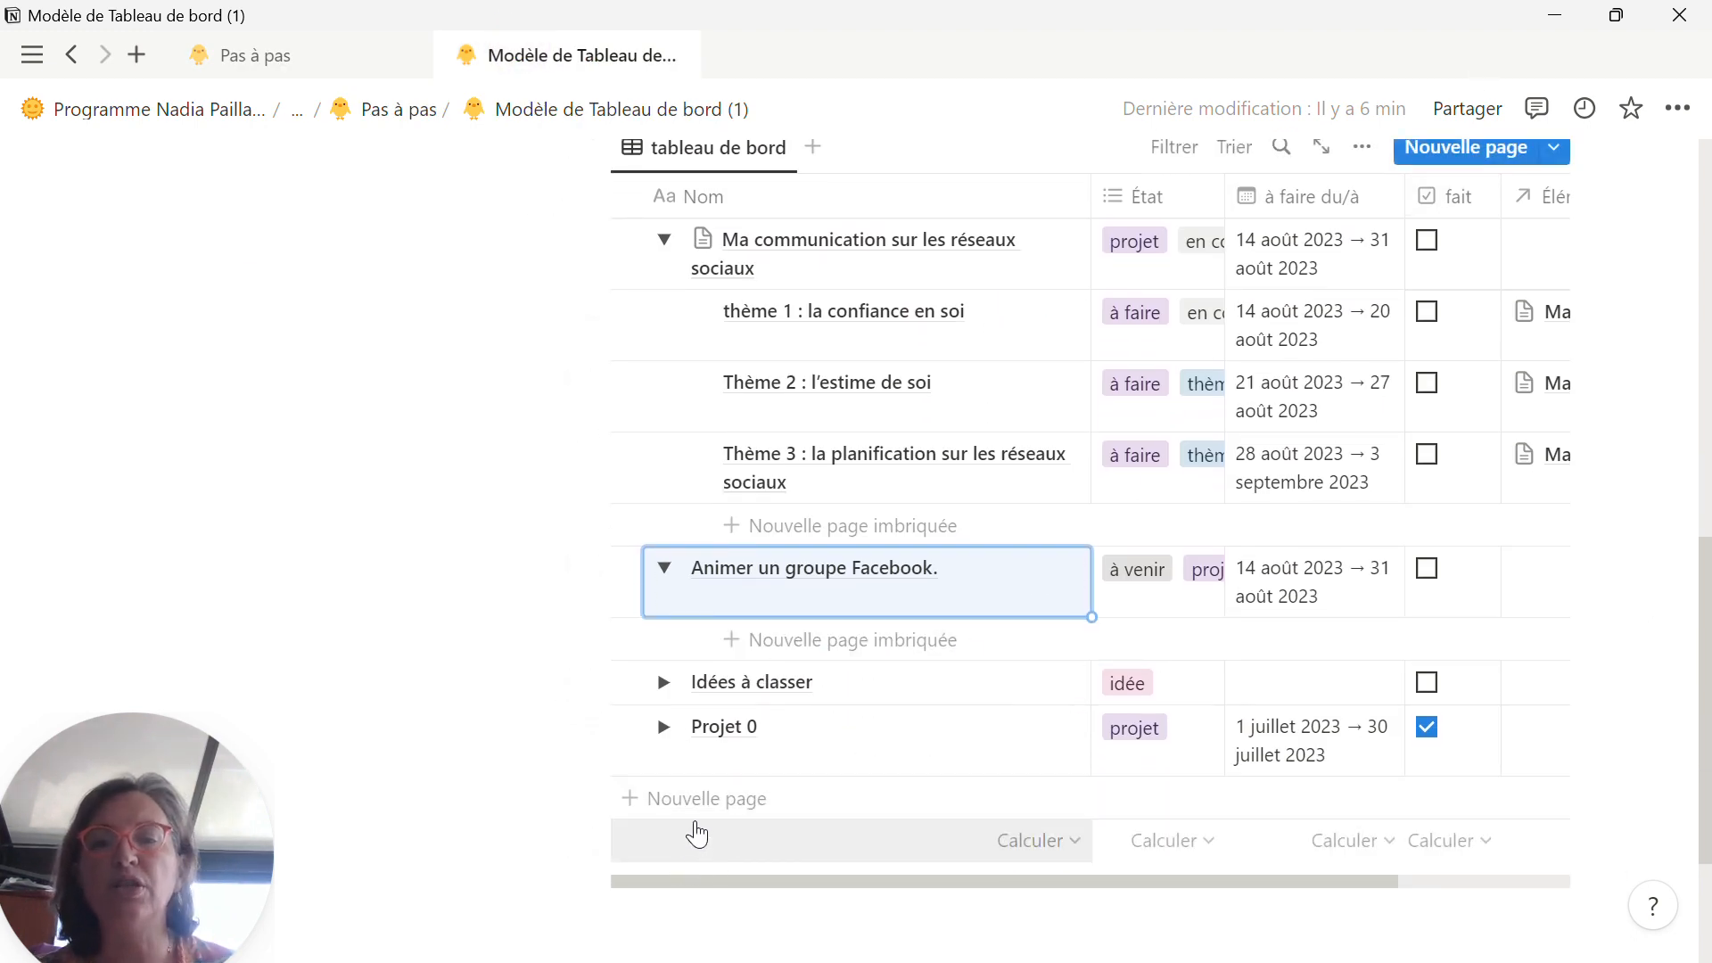
scroll(1355, 439, "up", 2)
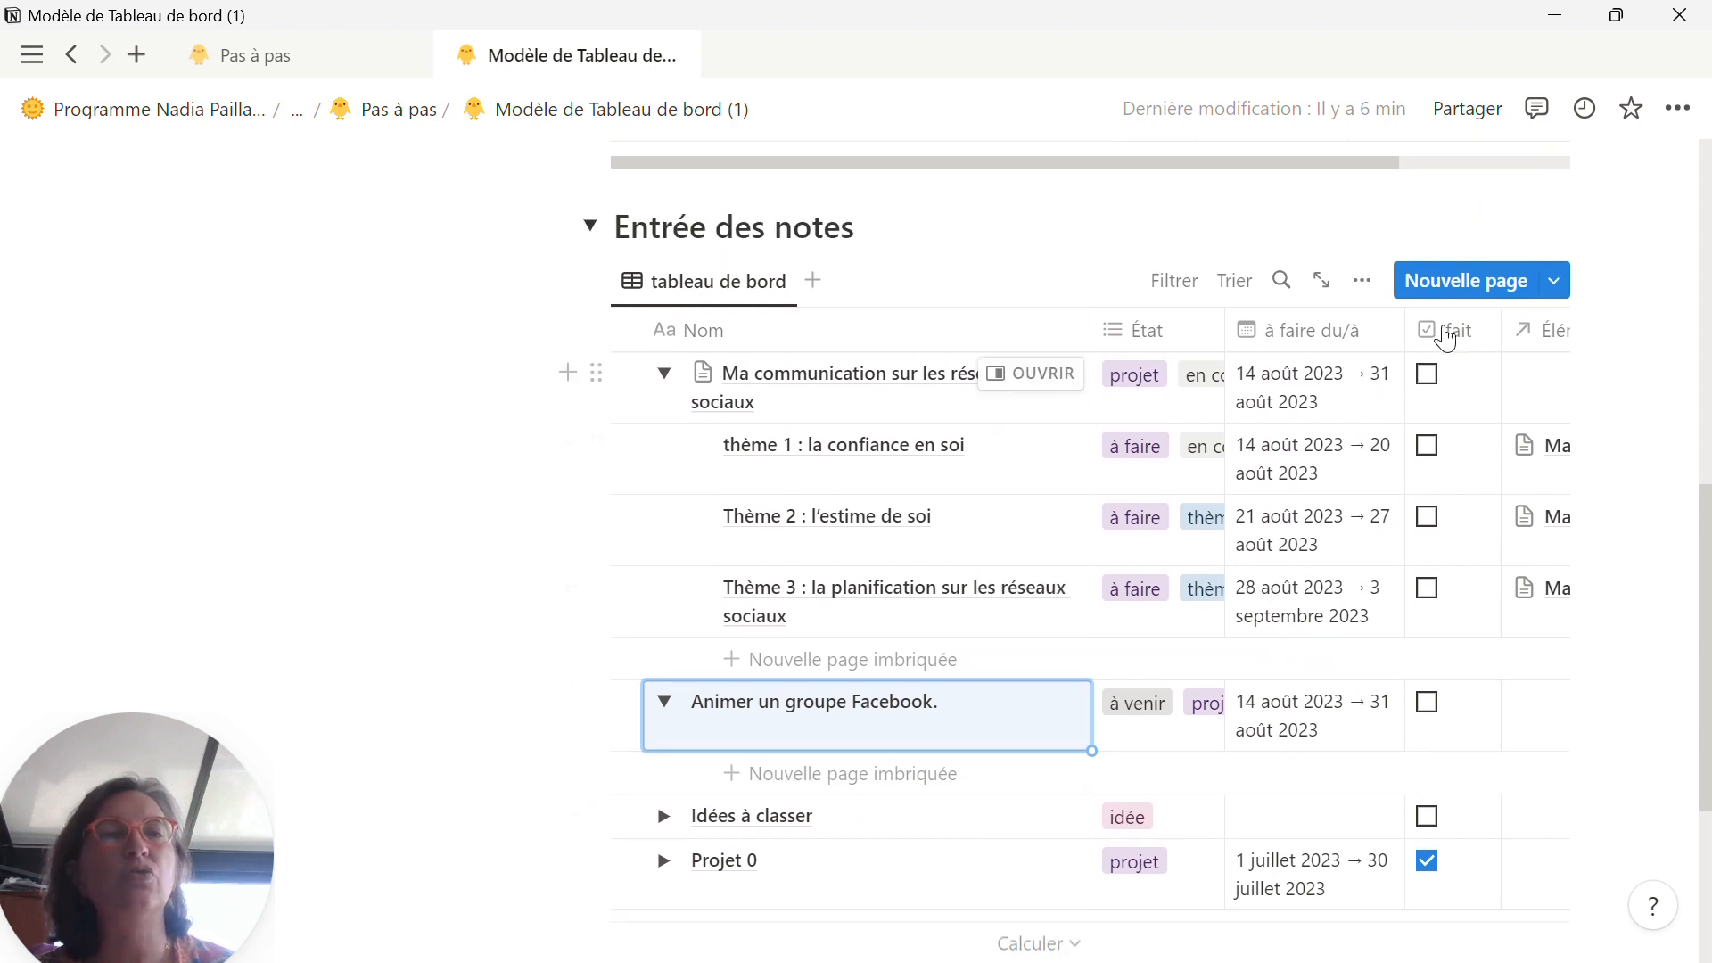
left_click(1451, 295)
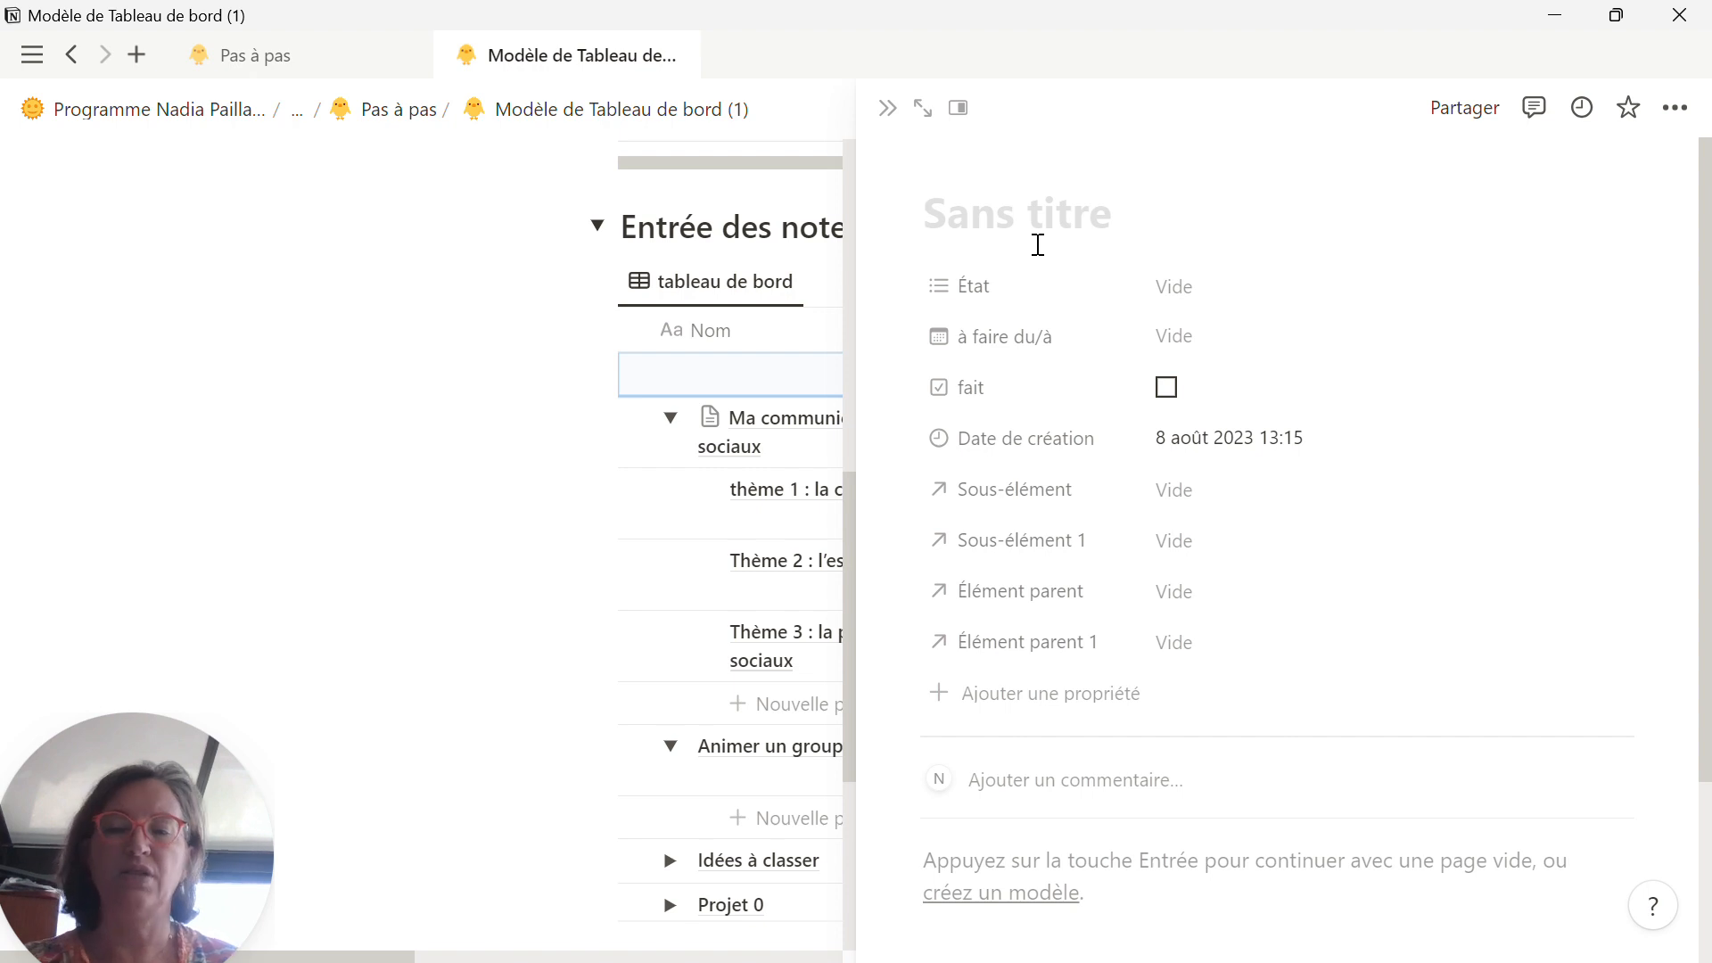
type("Me former.")
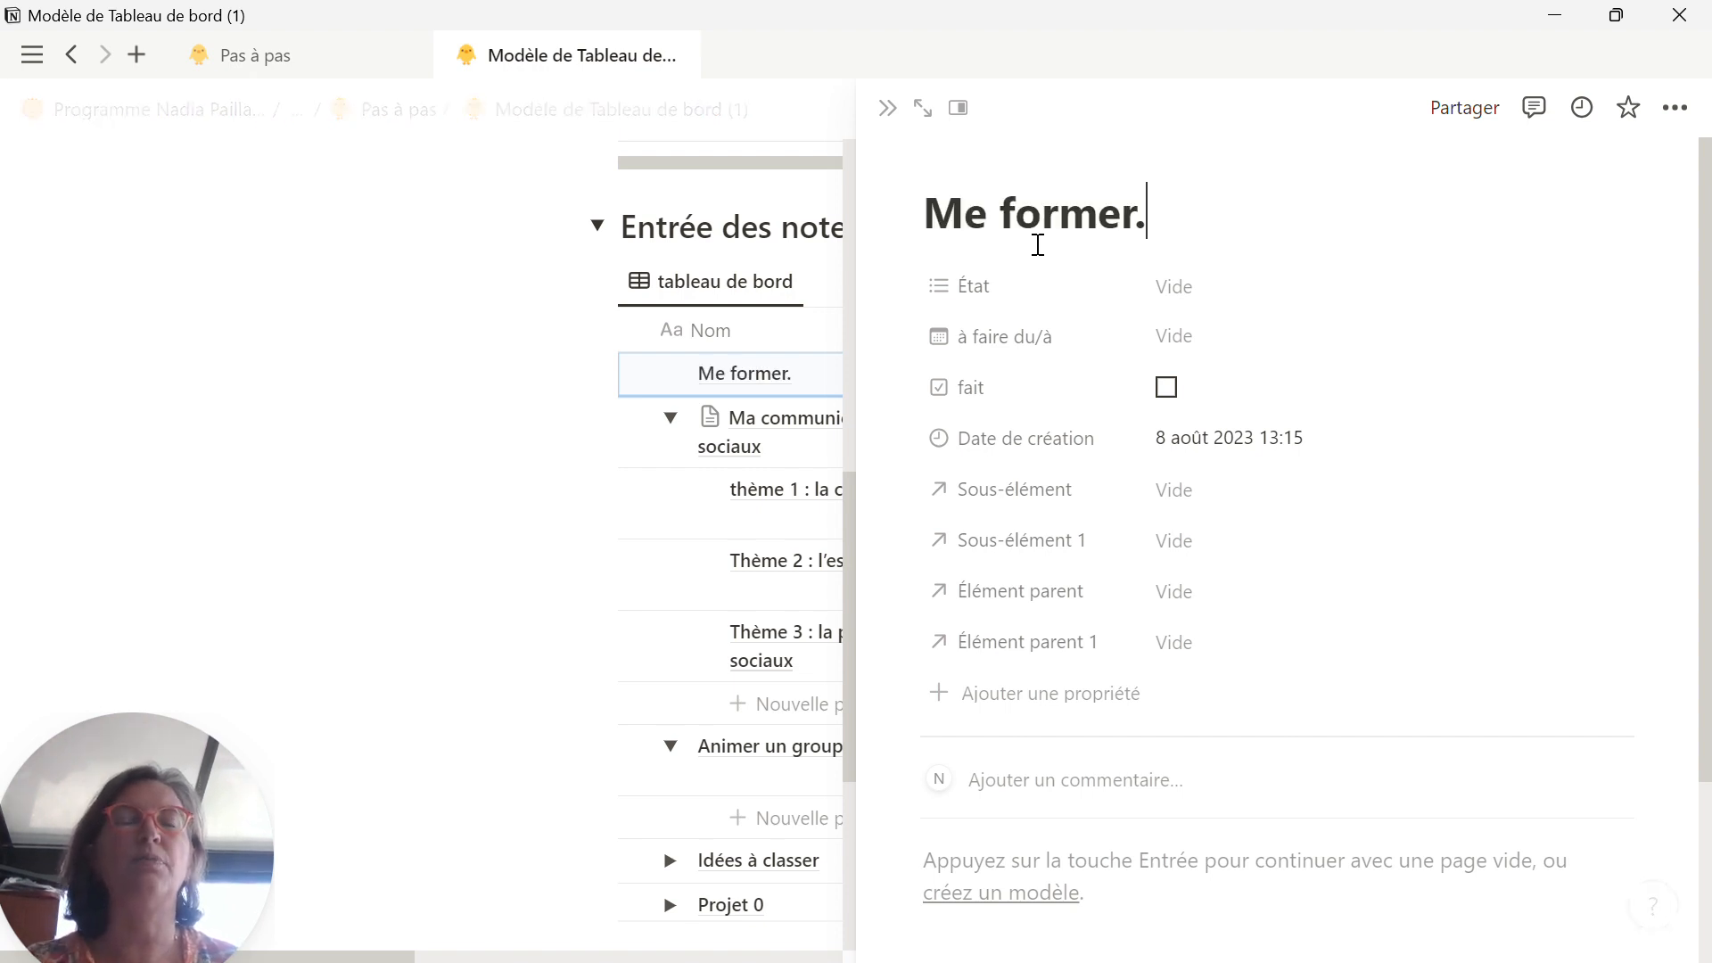
Step: Assign the État option "projet" to the Me former. page
left_click(1200, 309)
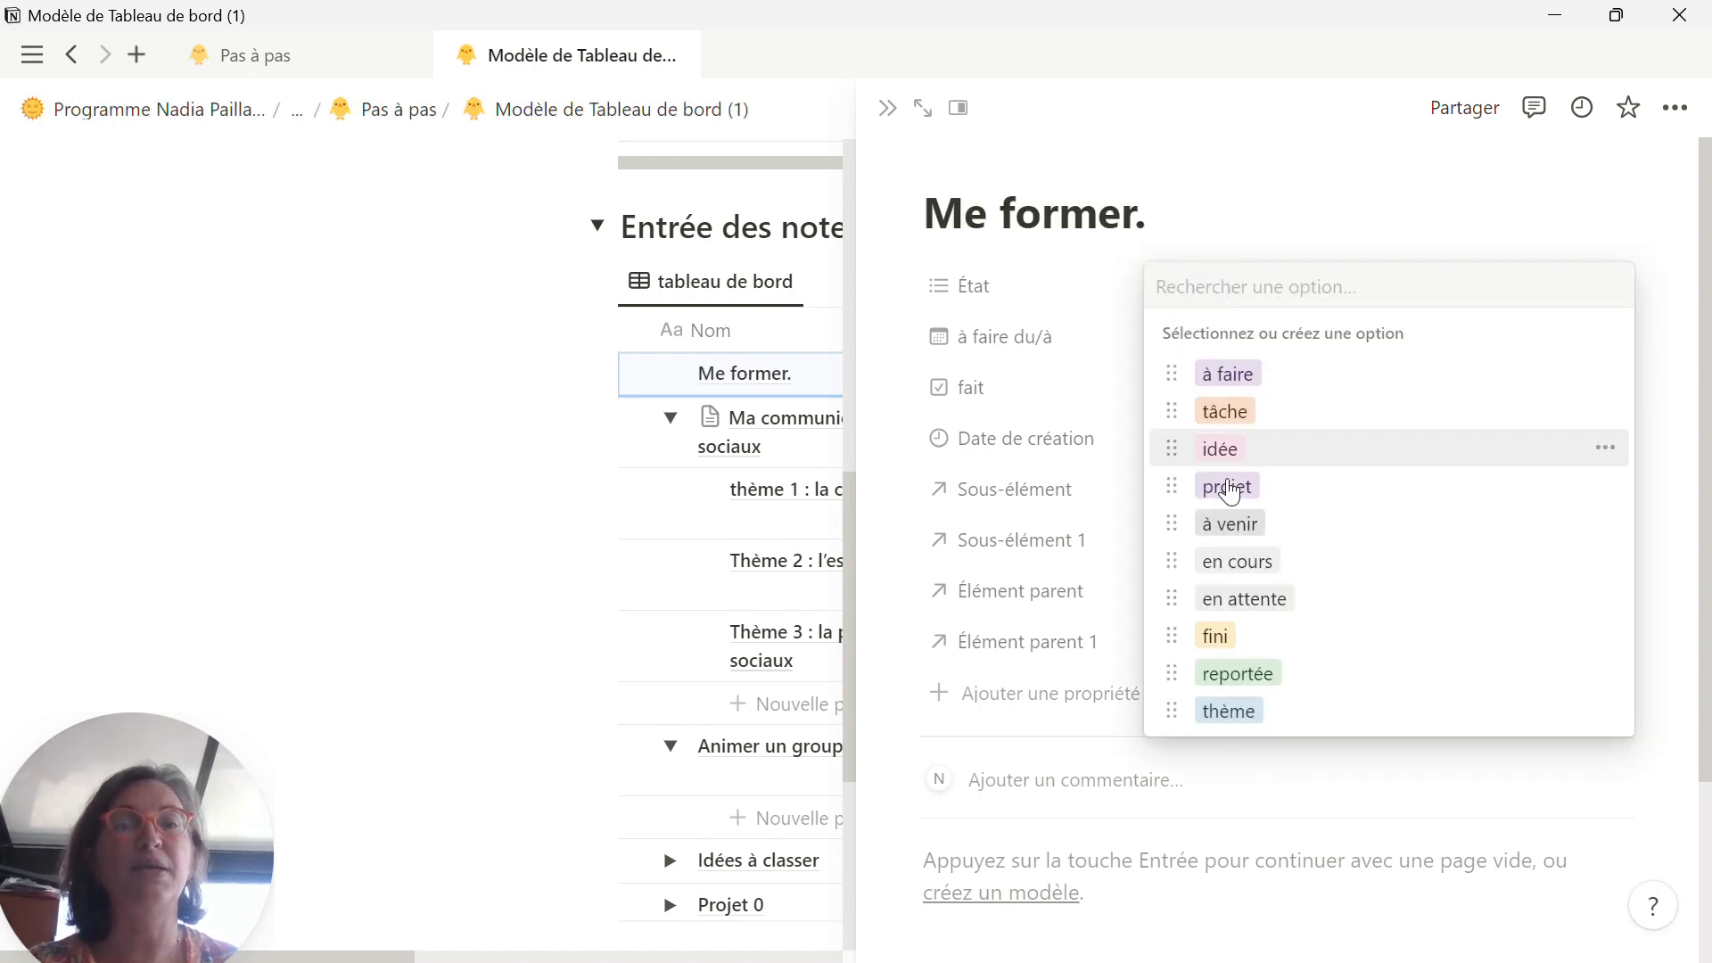
left_click(1226, 488)
left_click(1277, 207)
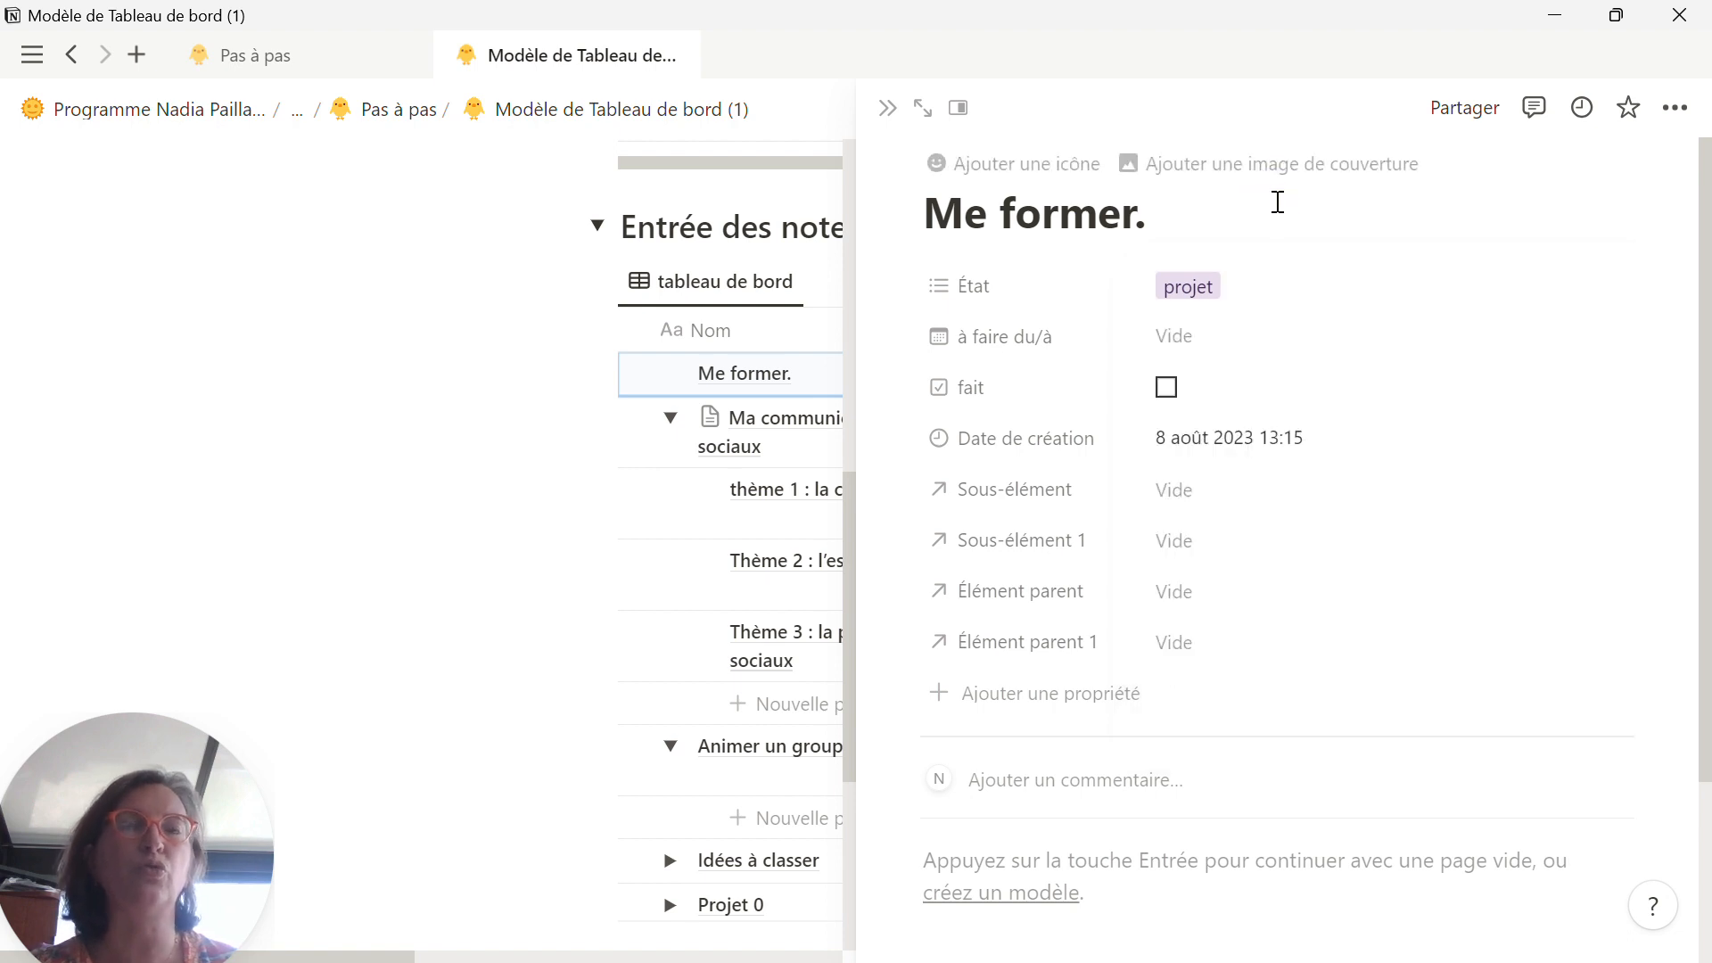
Step: Set the dates of the Me former. page to 08/08/2023 with an end date of 05/09/2023 and close the page
left_click(1234, 357)
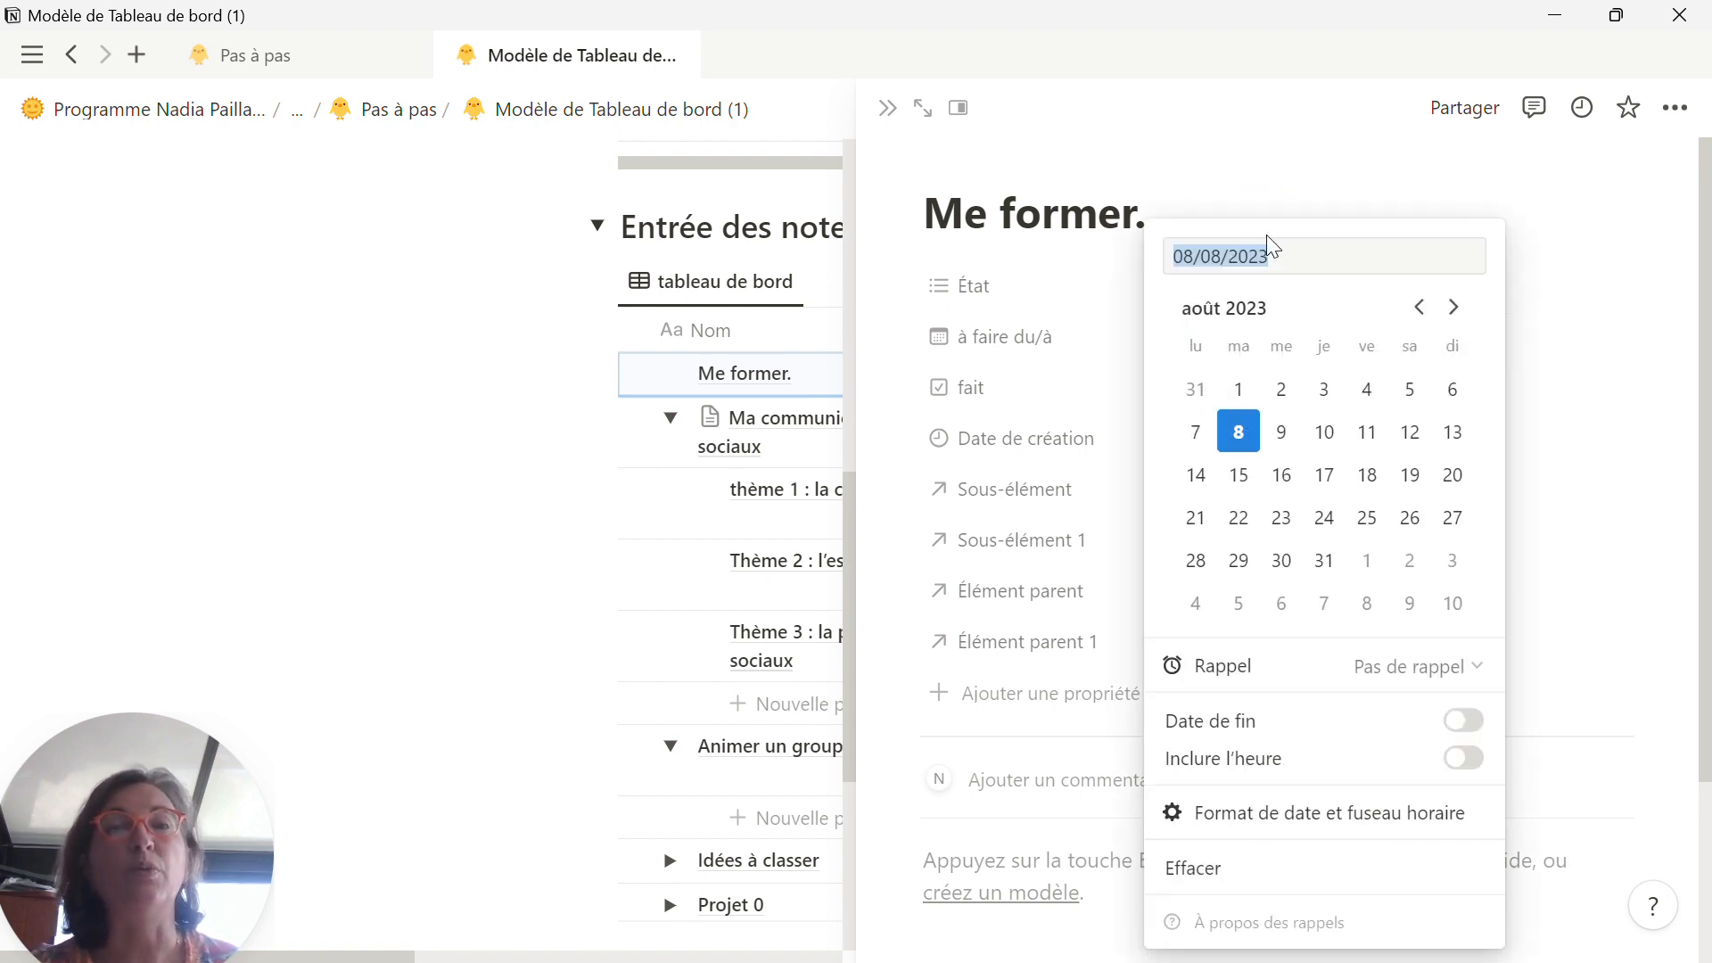
left_click(1245, 446)
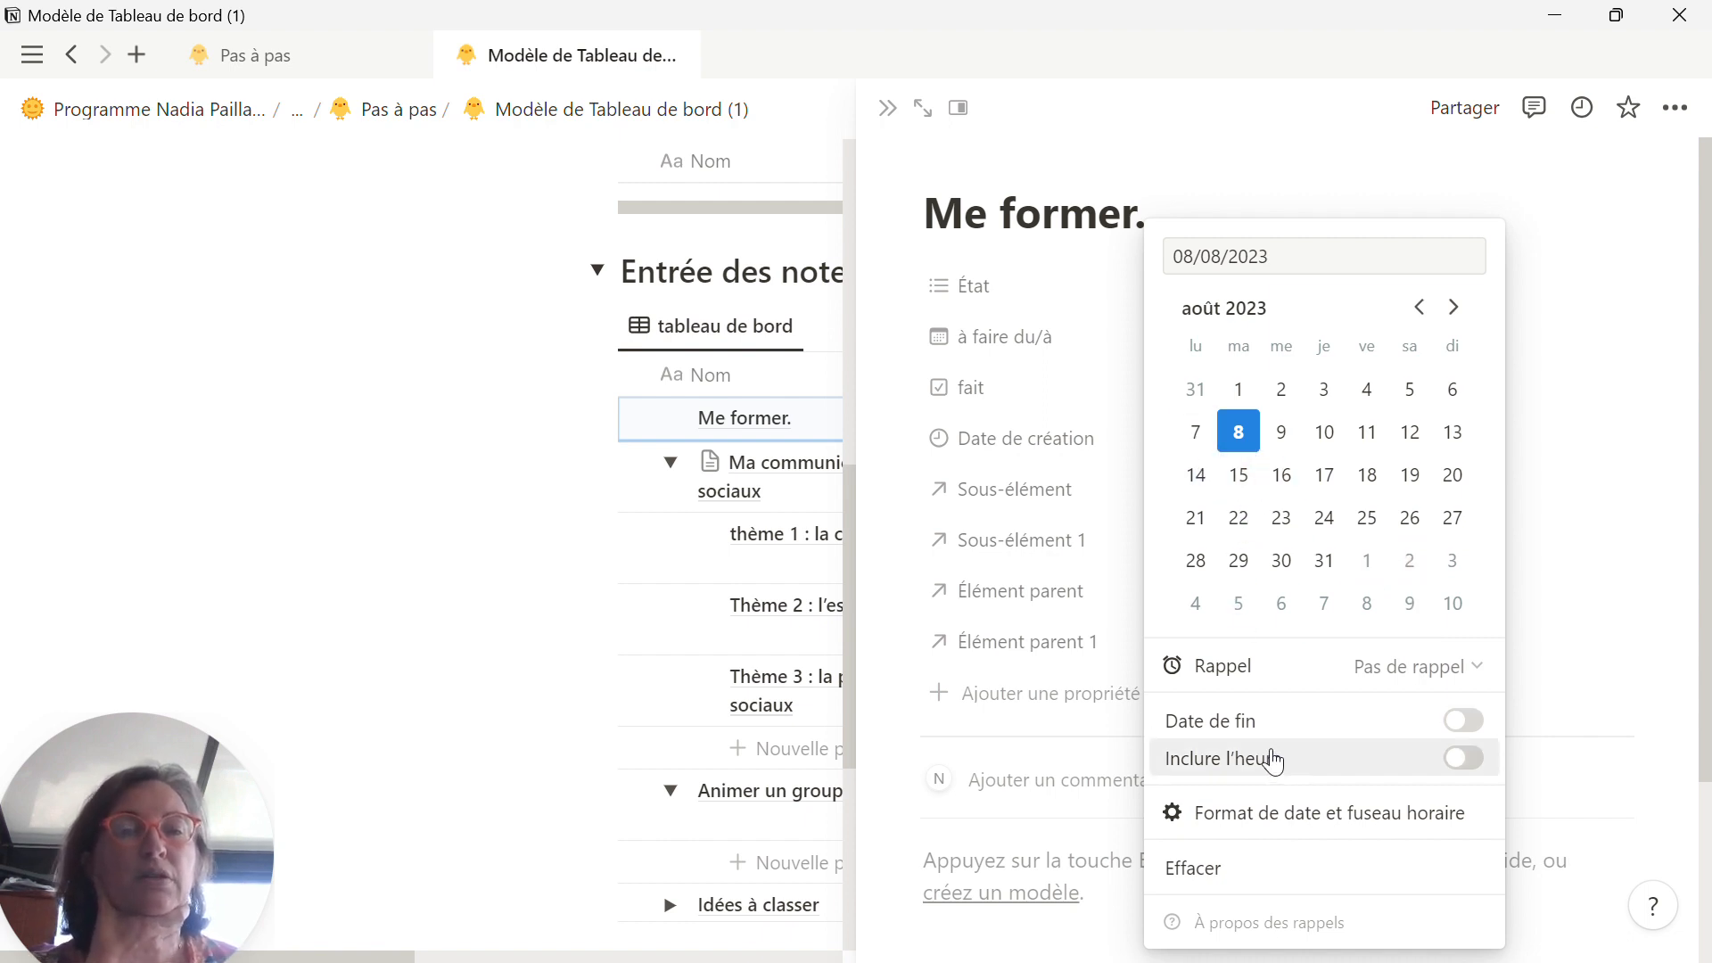
left_click(1254, 719)
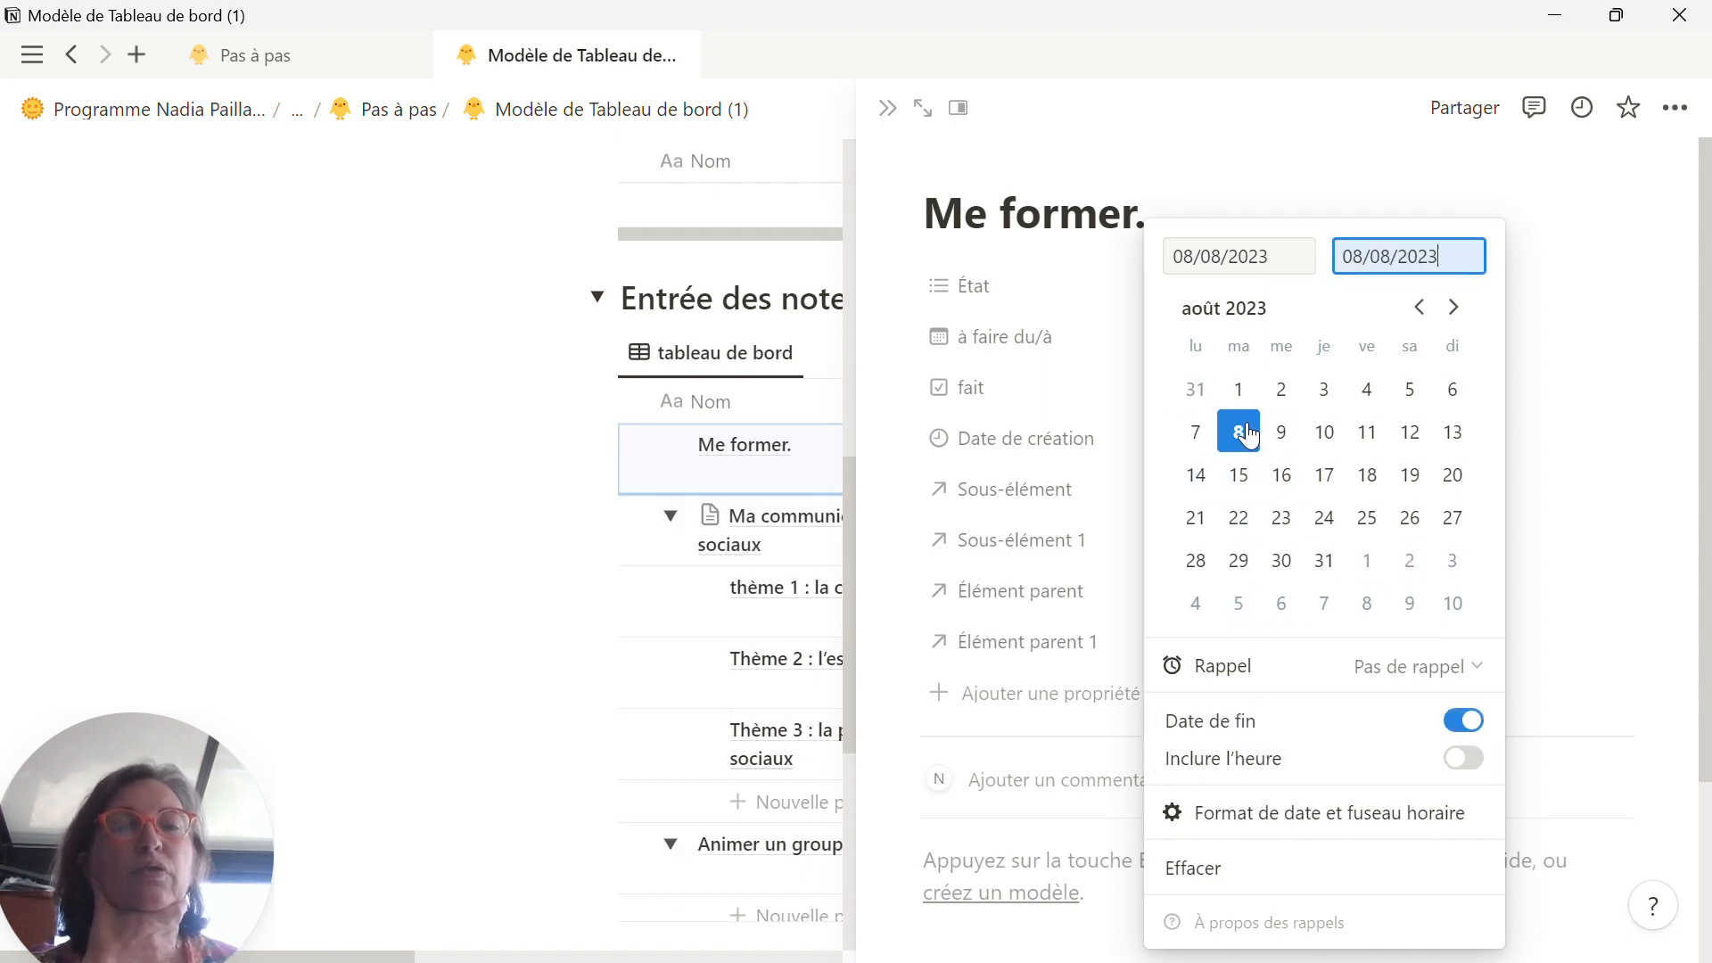
left_click(1237, 606)
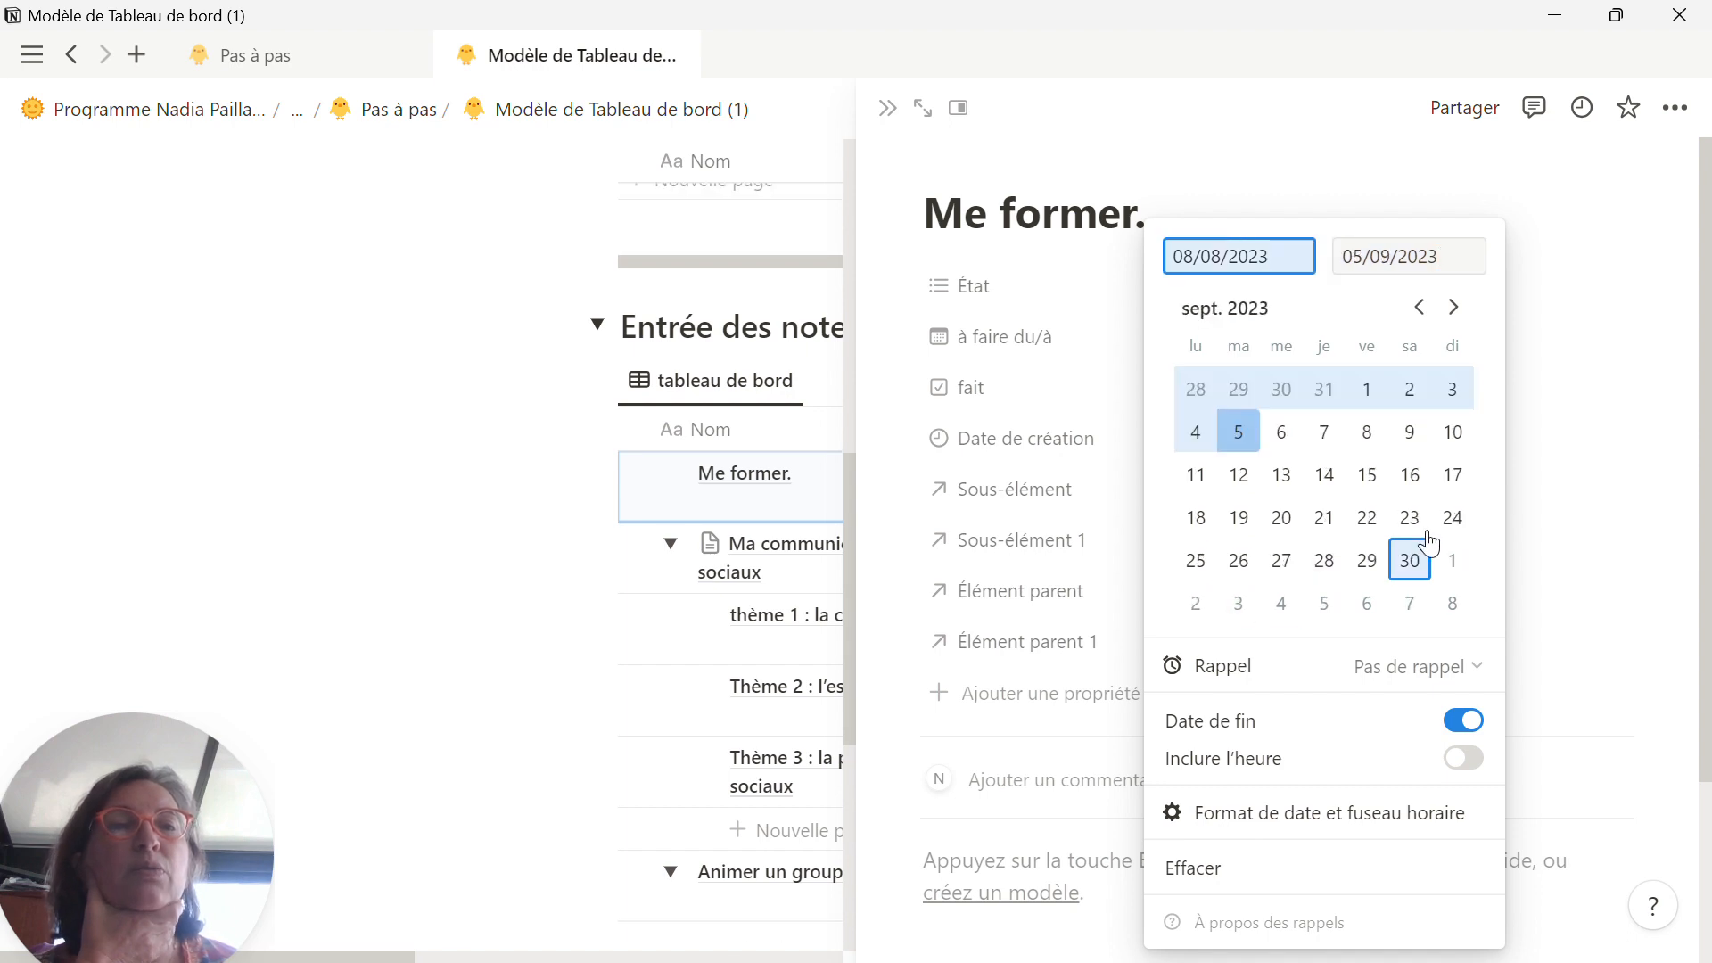
left_click(1597, 443)
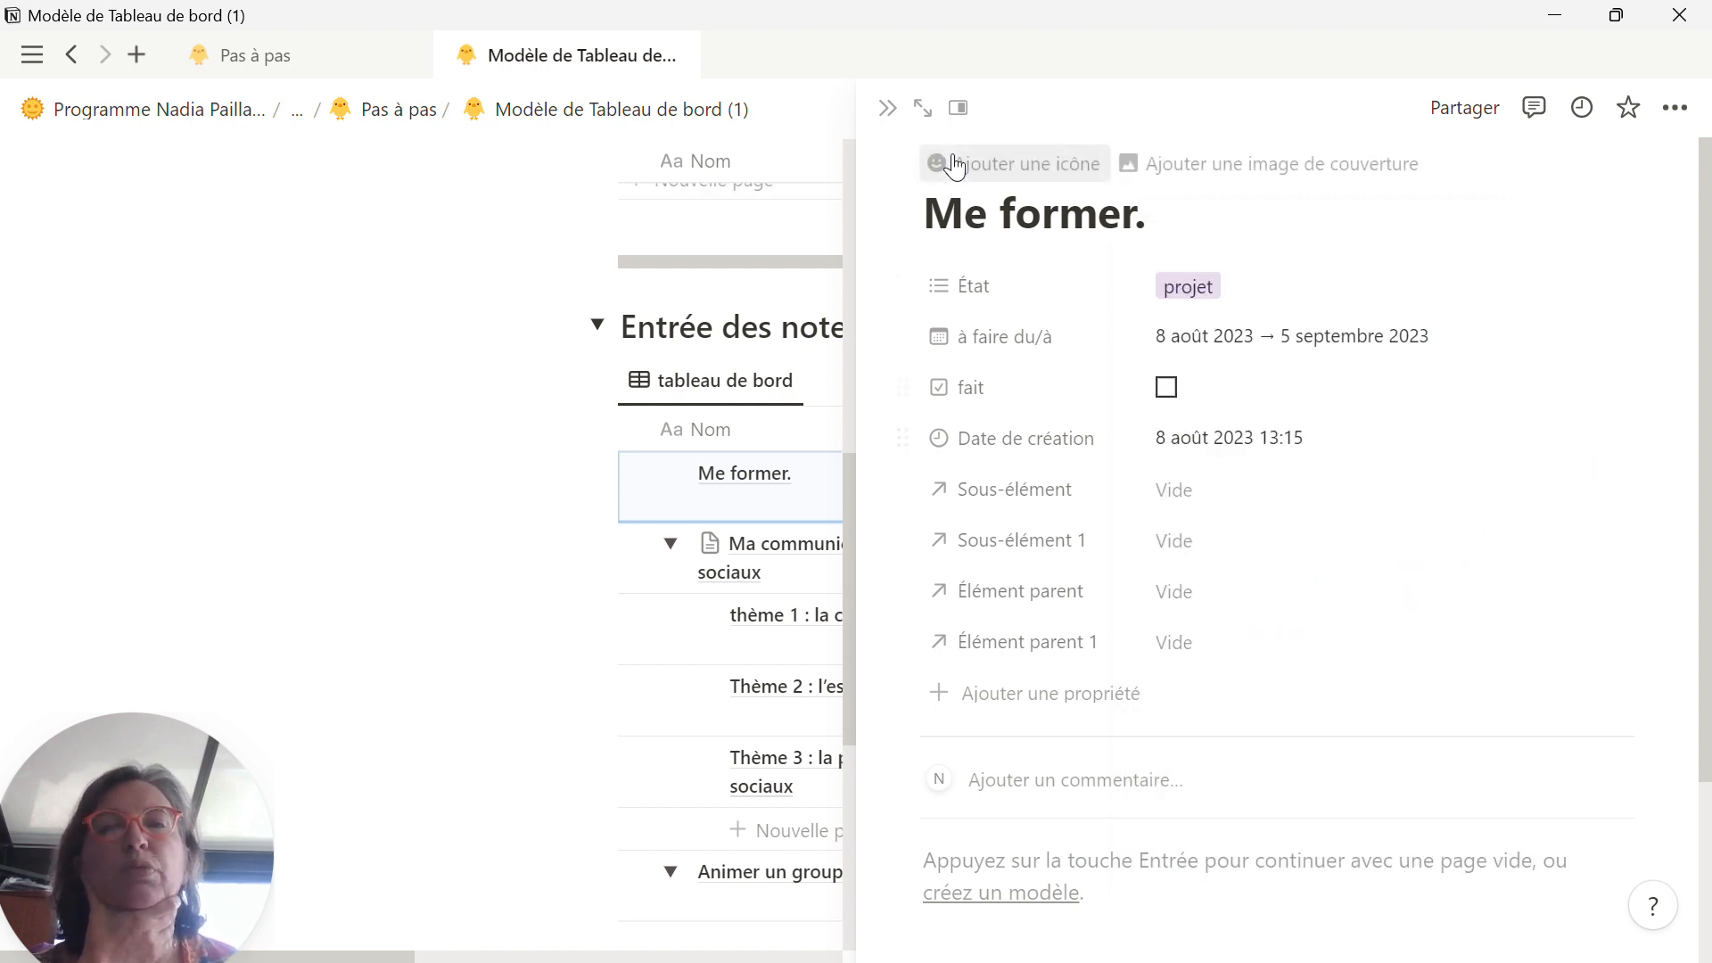
left_click(887, 111)
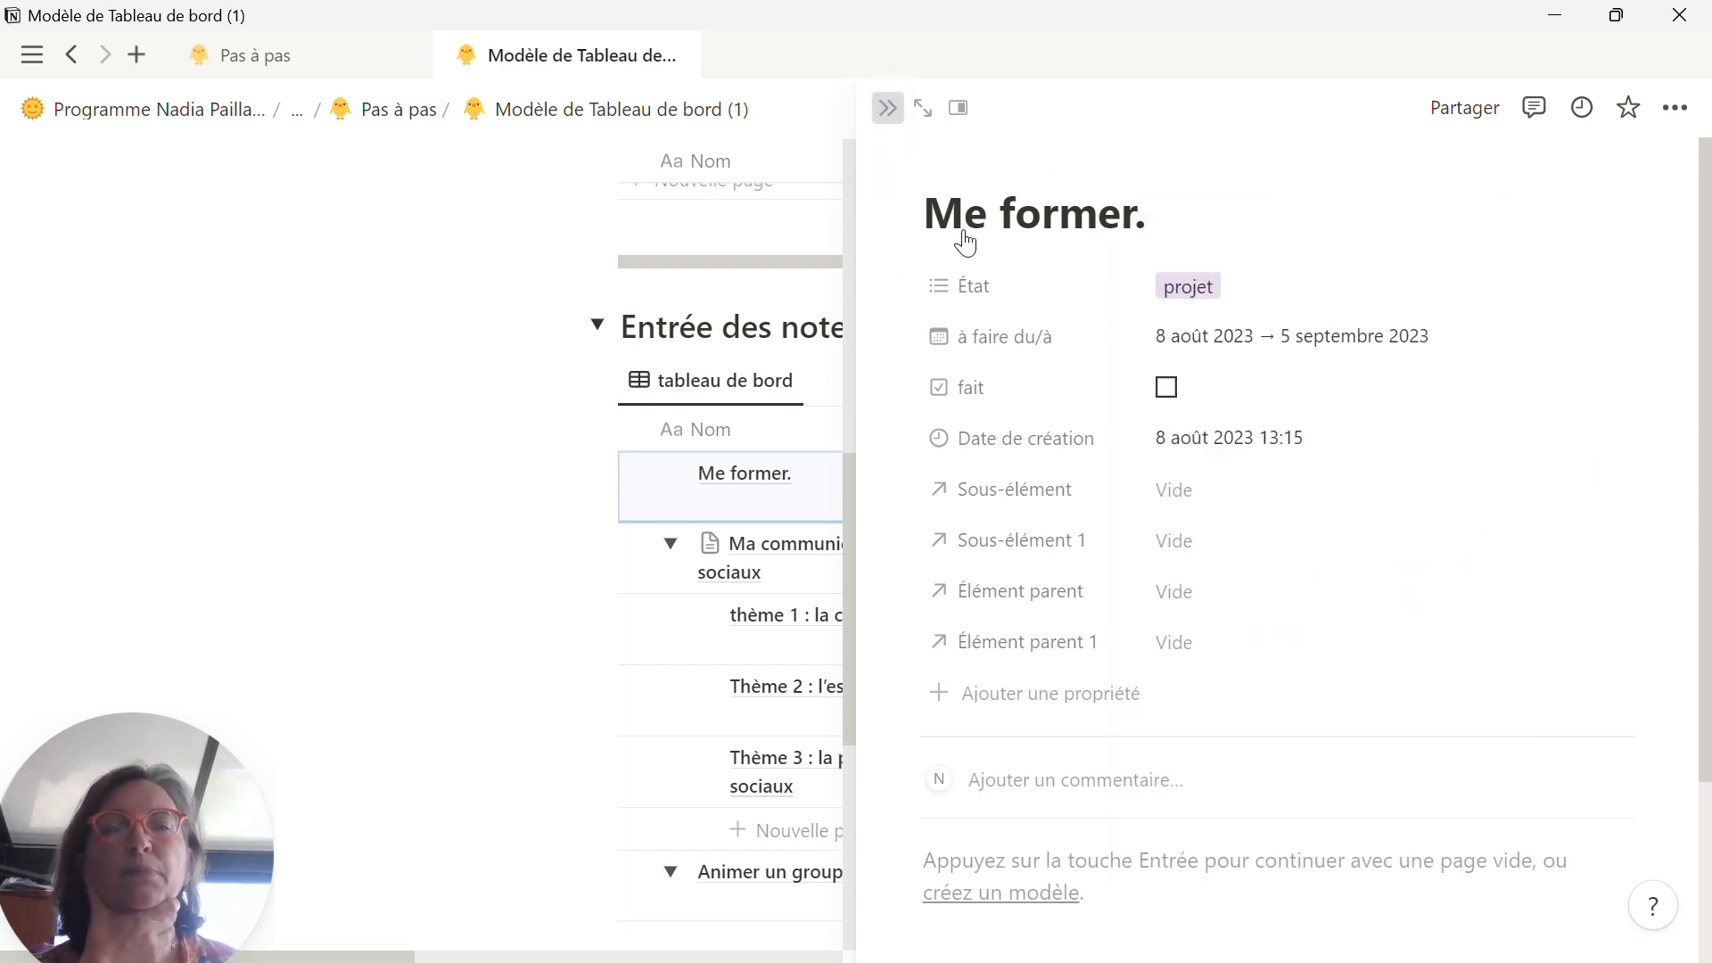
Step: Sort the Entrée des notes table by "à faire du/à" in ascending order
scroll(908, 800, "down", 4)
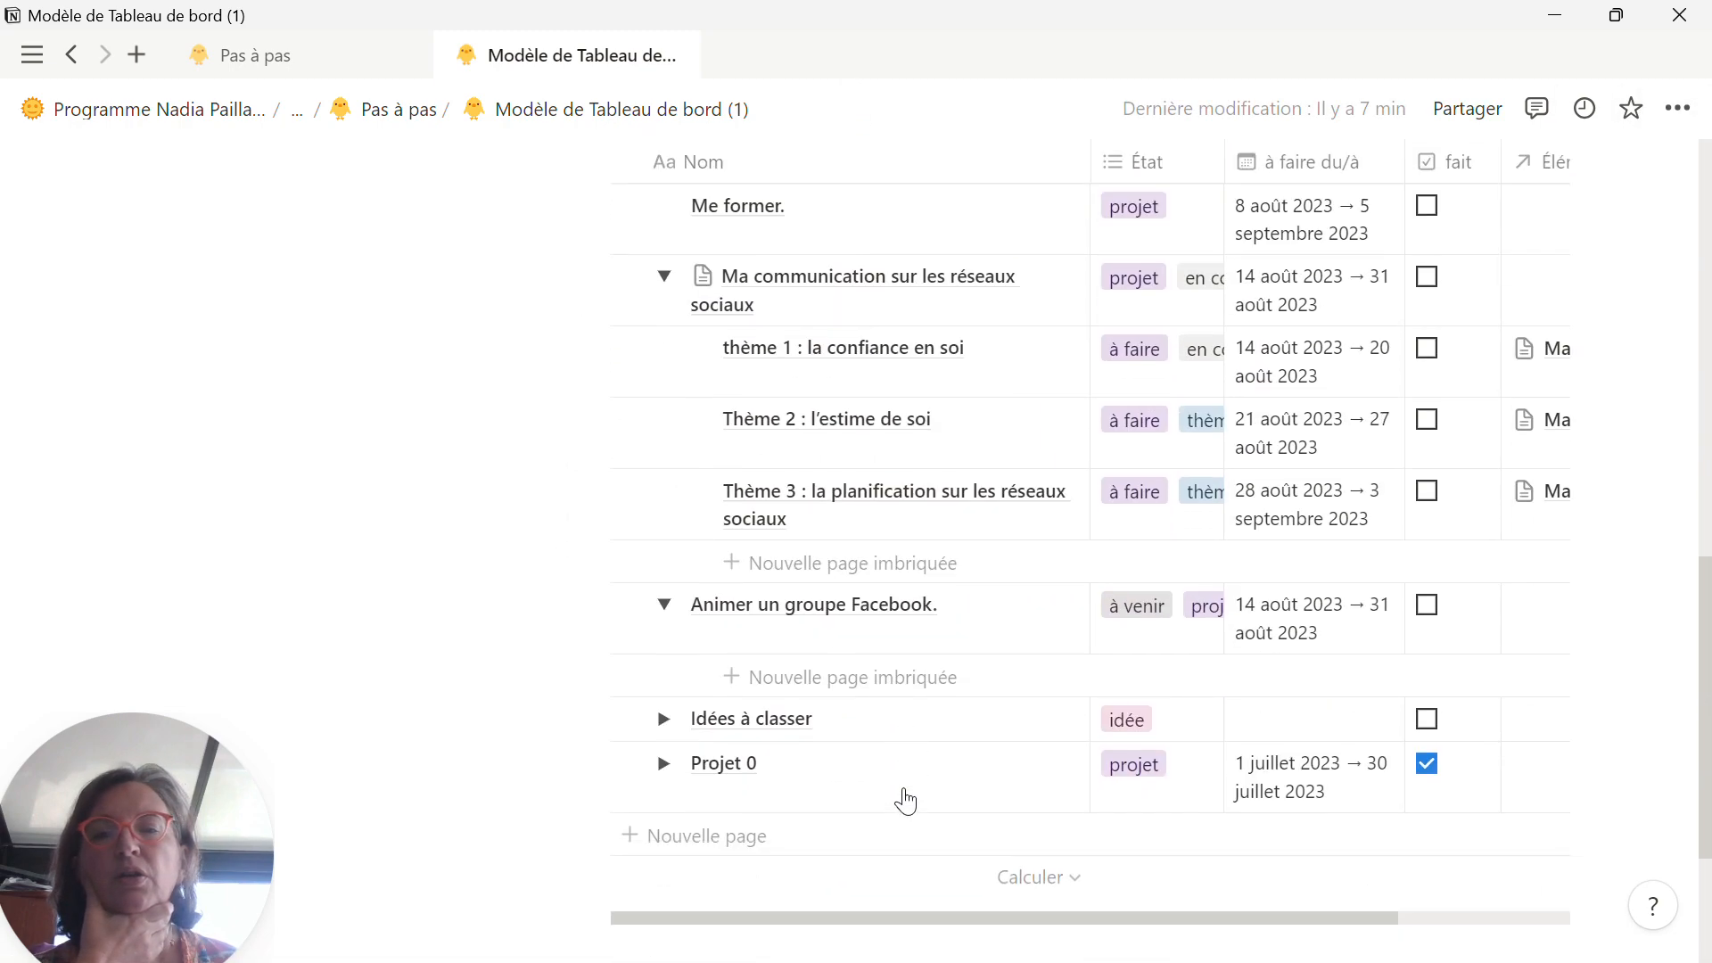
scroll(800, 562, "up", 3)
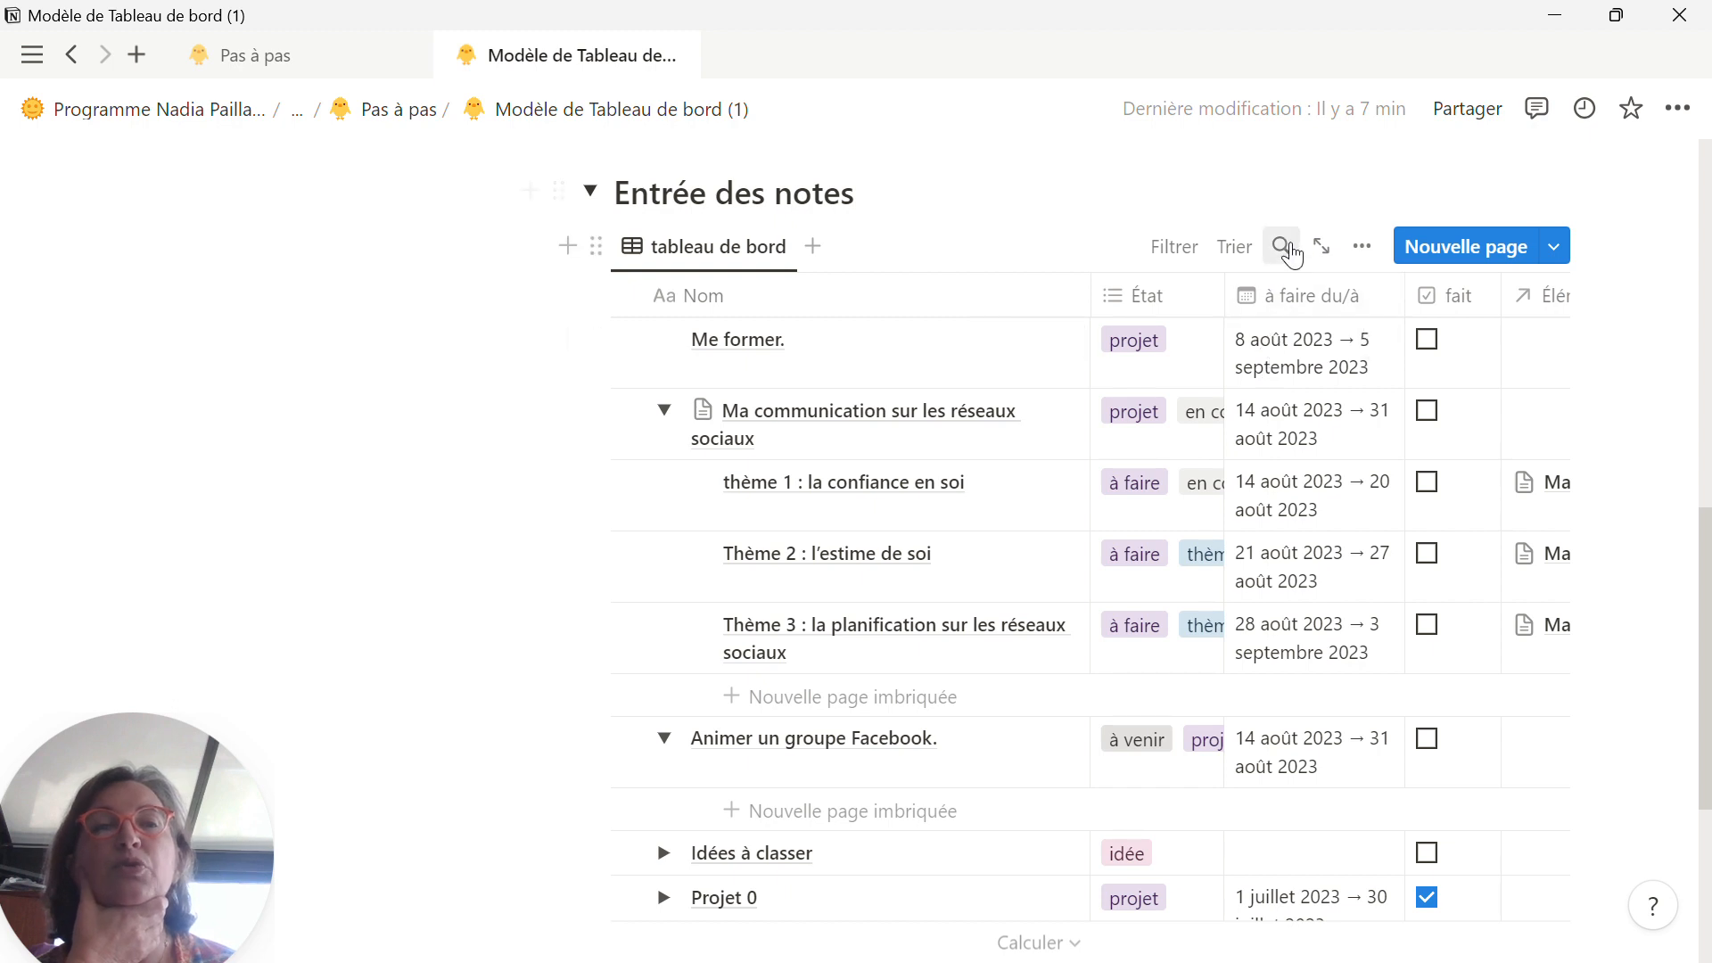
left_click(1241, 246)
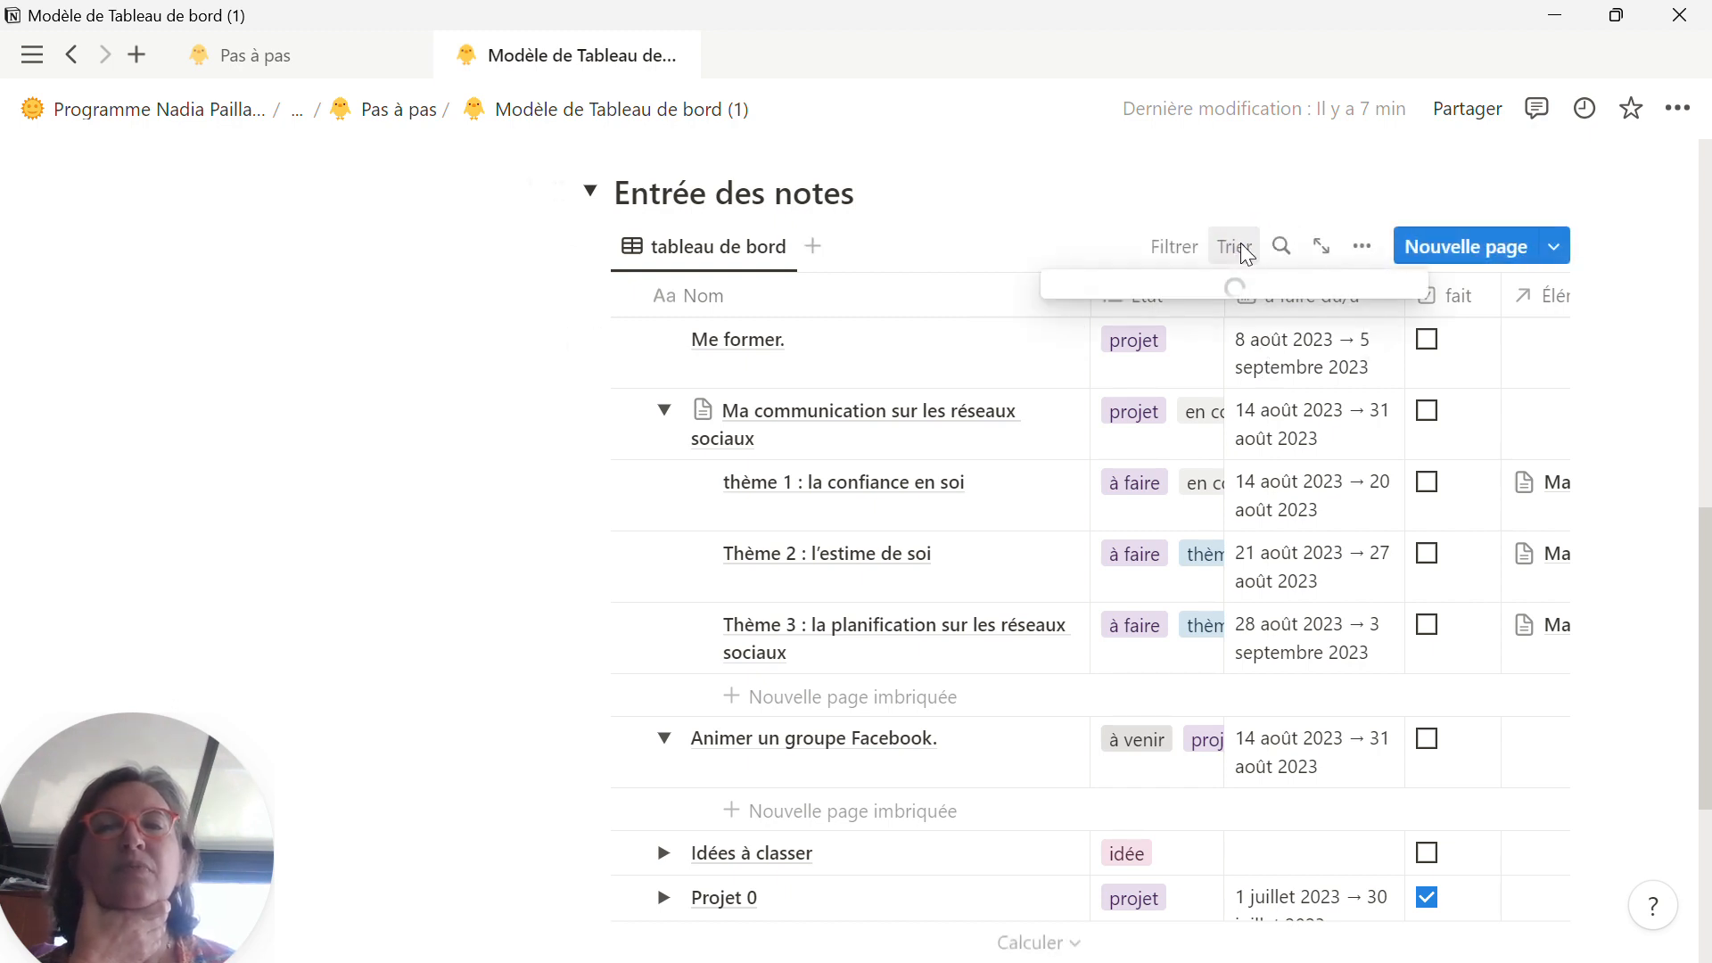
left_click(906, 252)
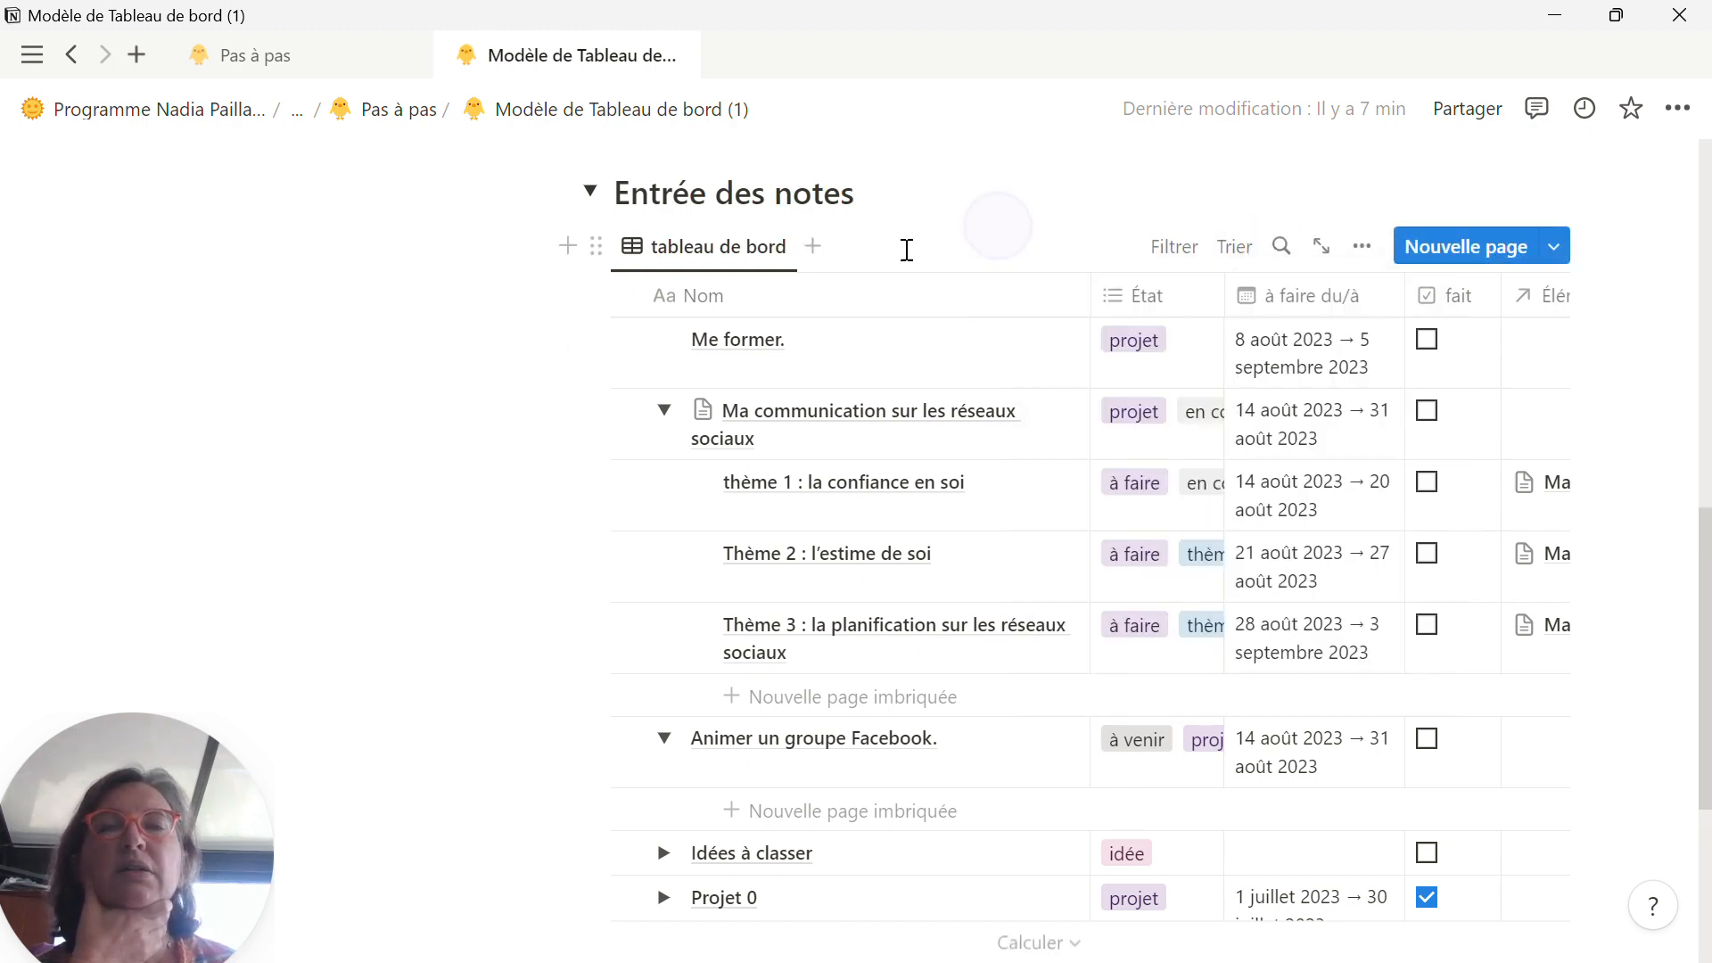
scroll(906, 283, "up", 2)
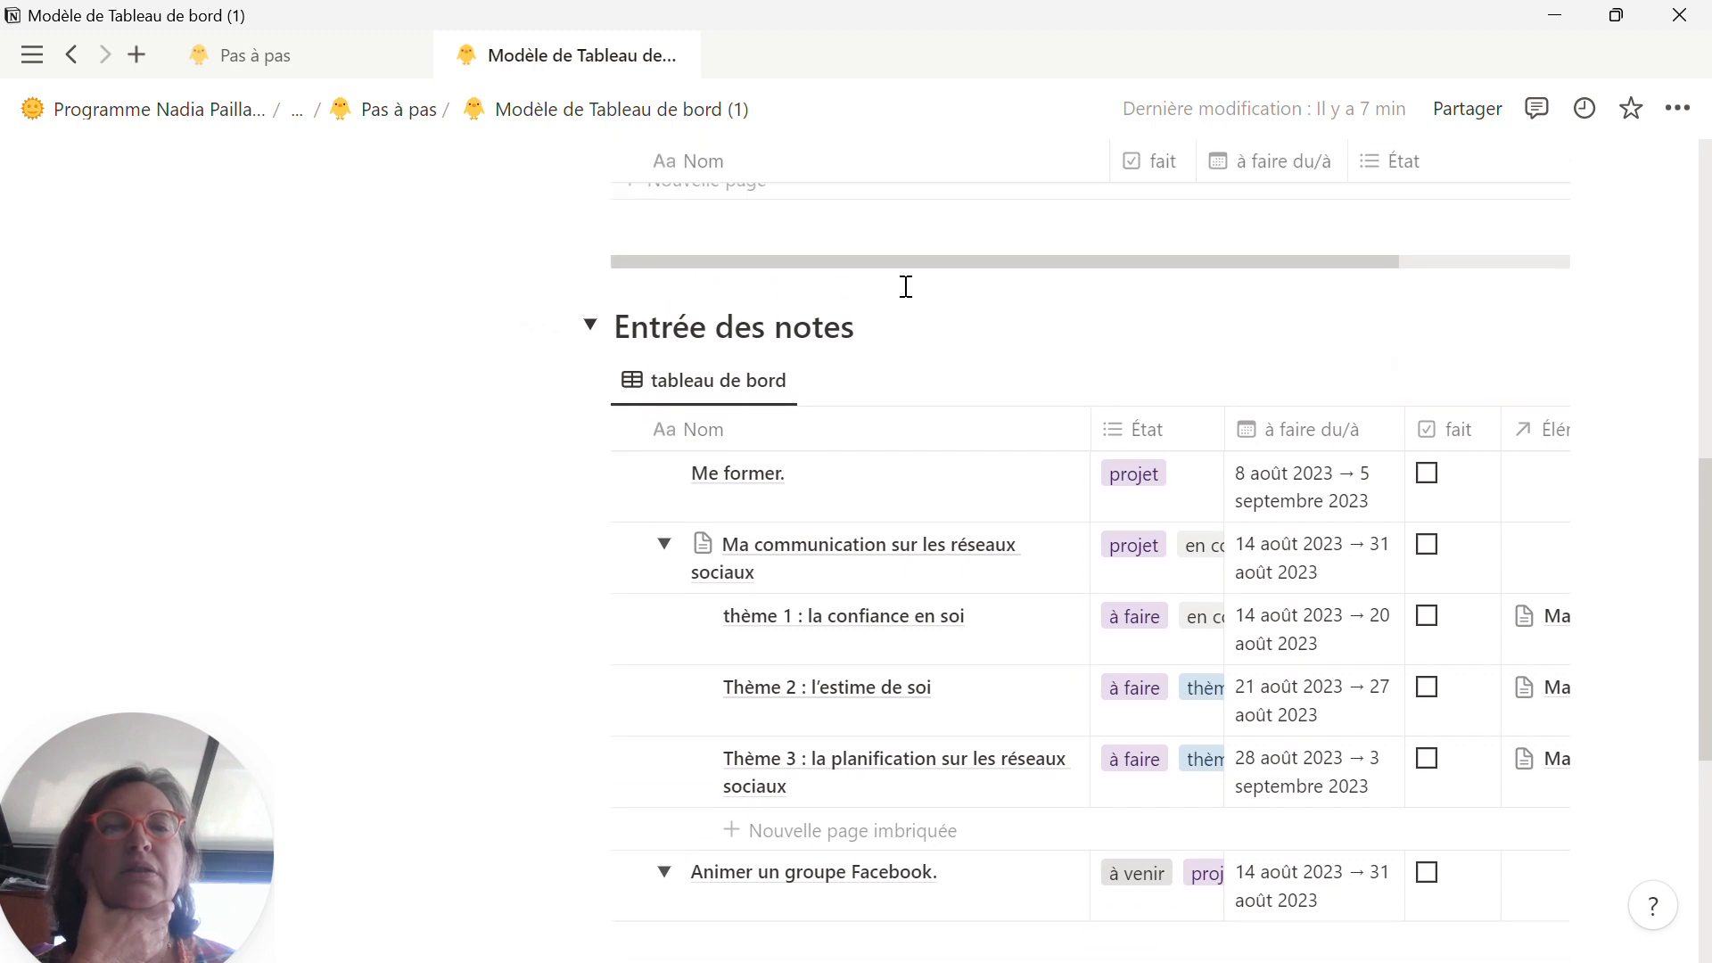
scroll(906, 286, "down", 2)
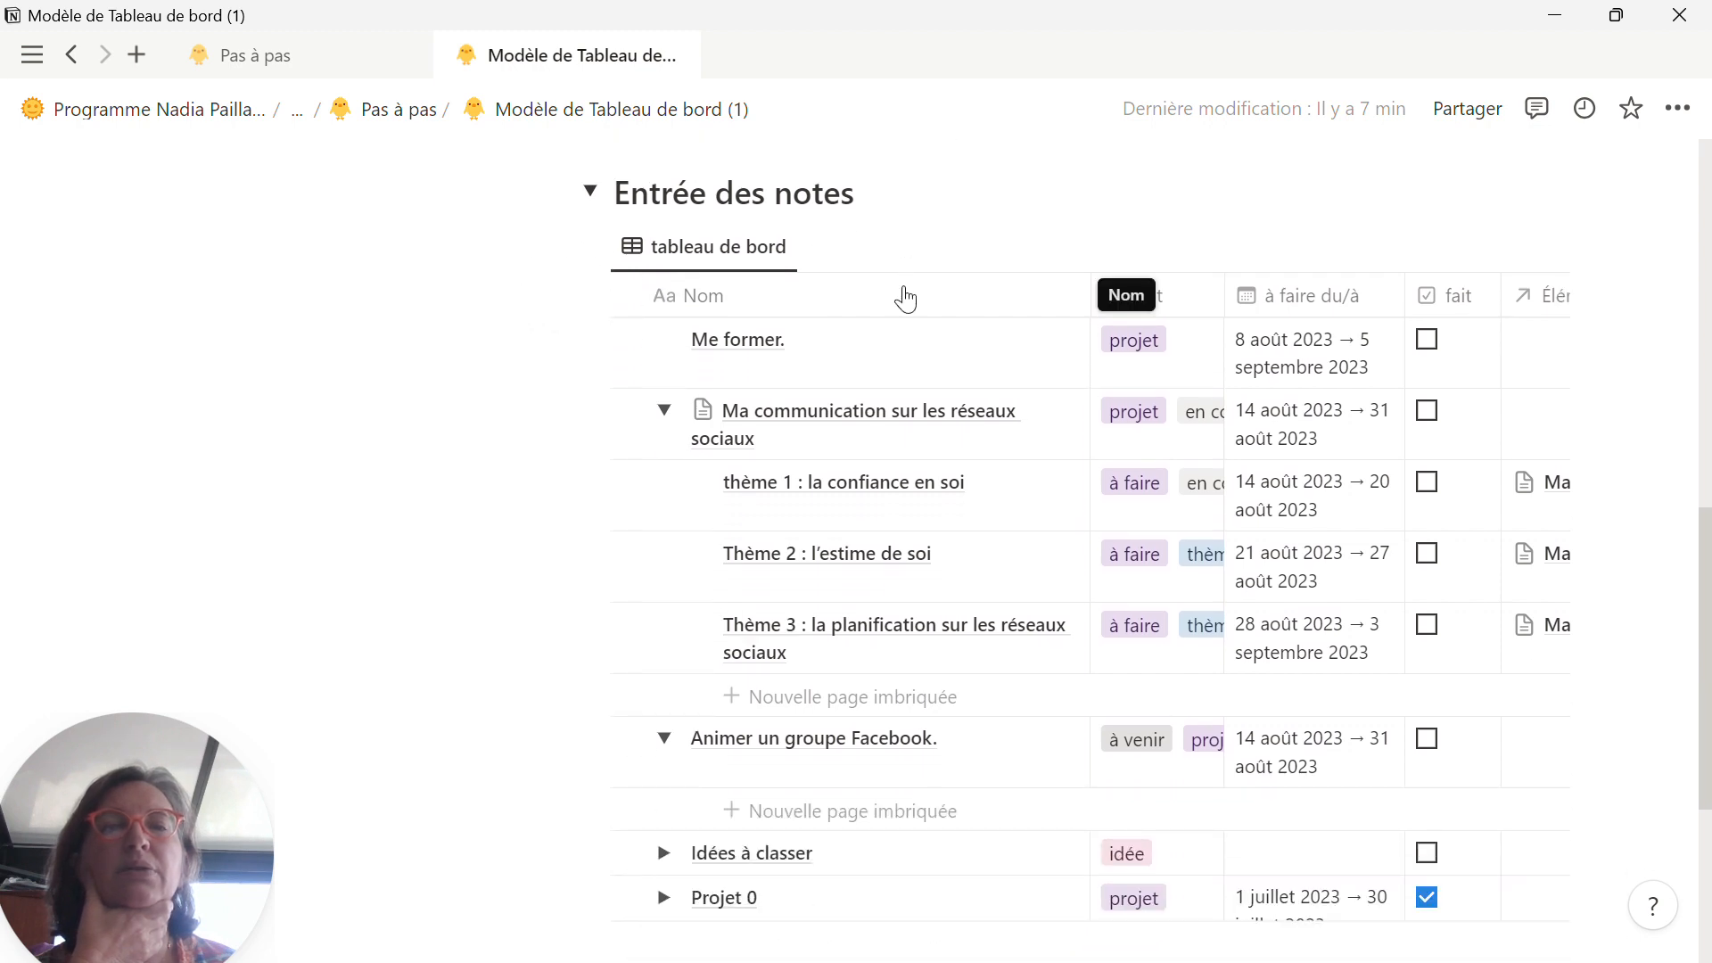
scroll(1253, 383, "up", 2)
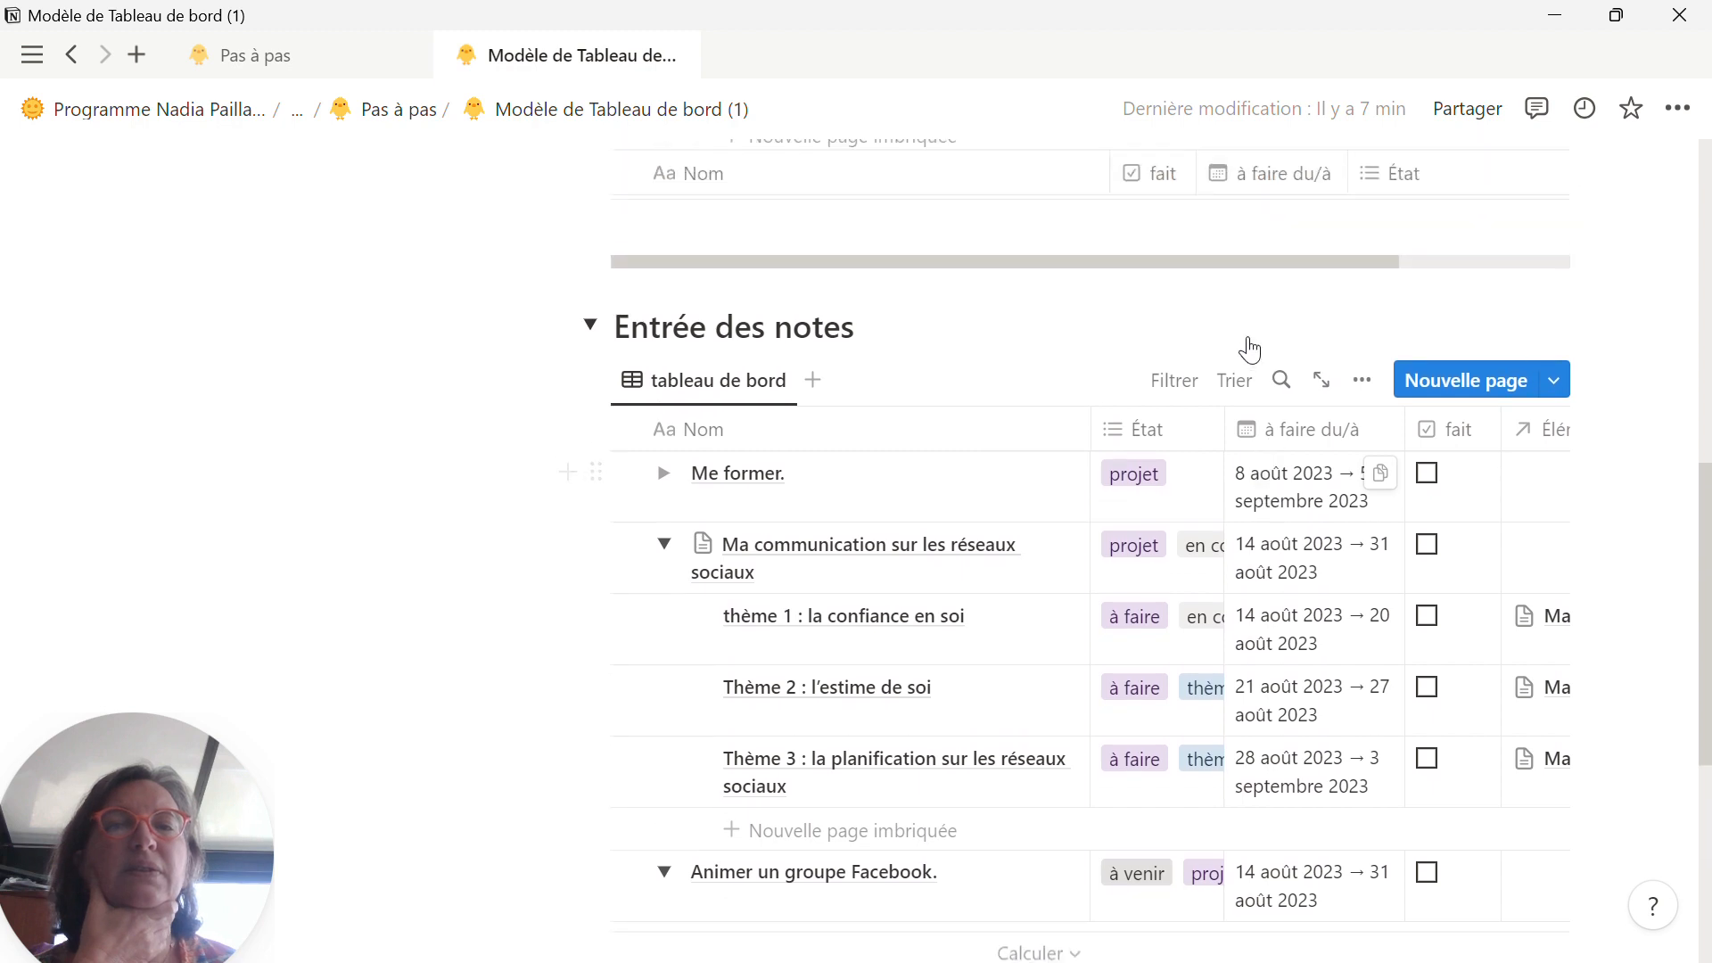
left_click(1240, 384)
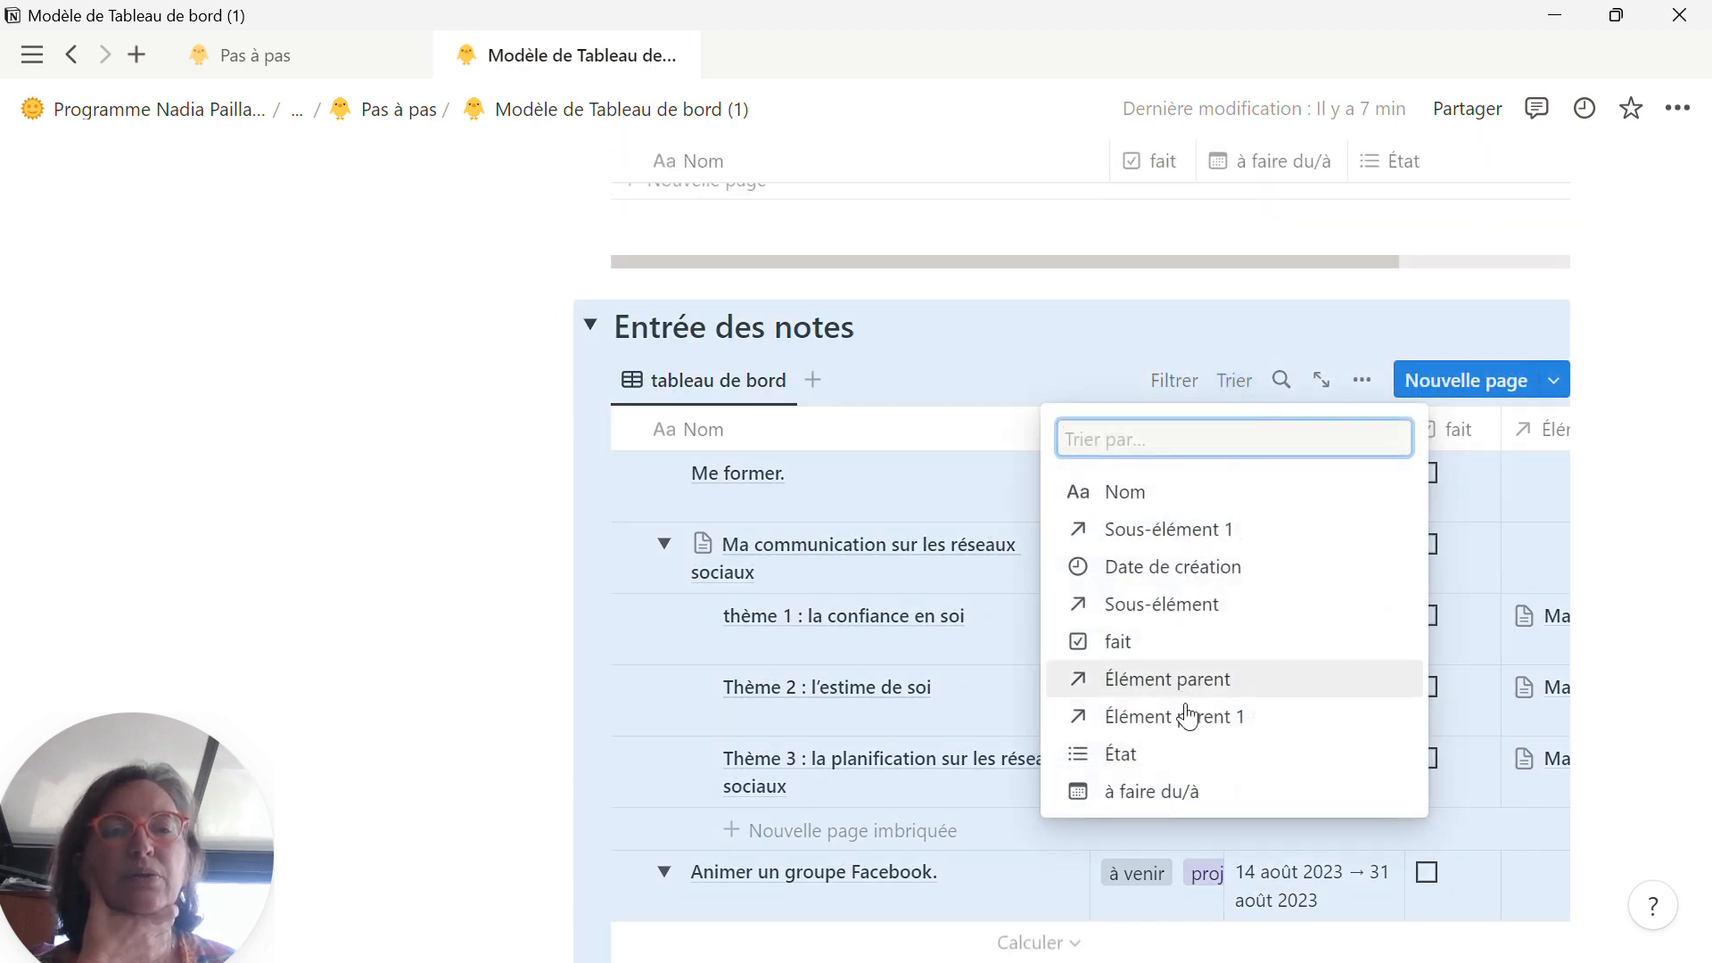
left_click(1176, 791)
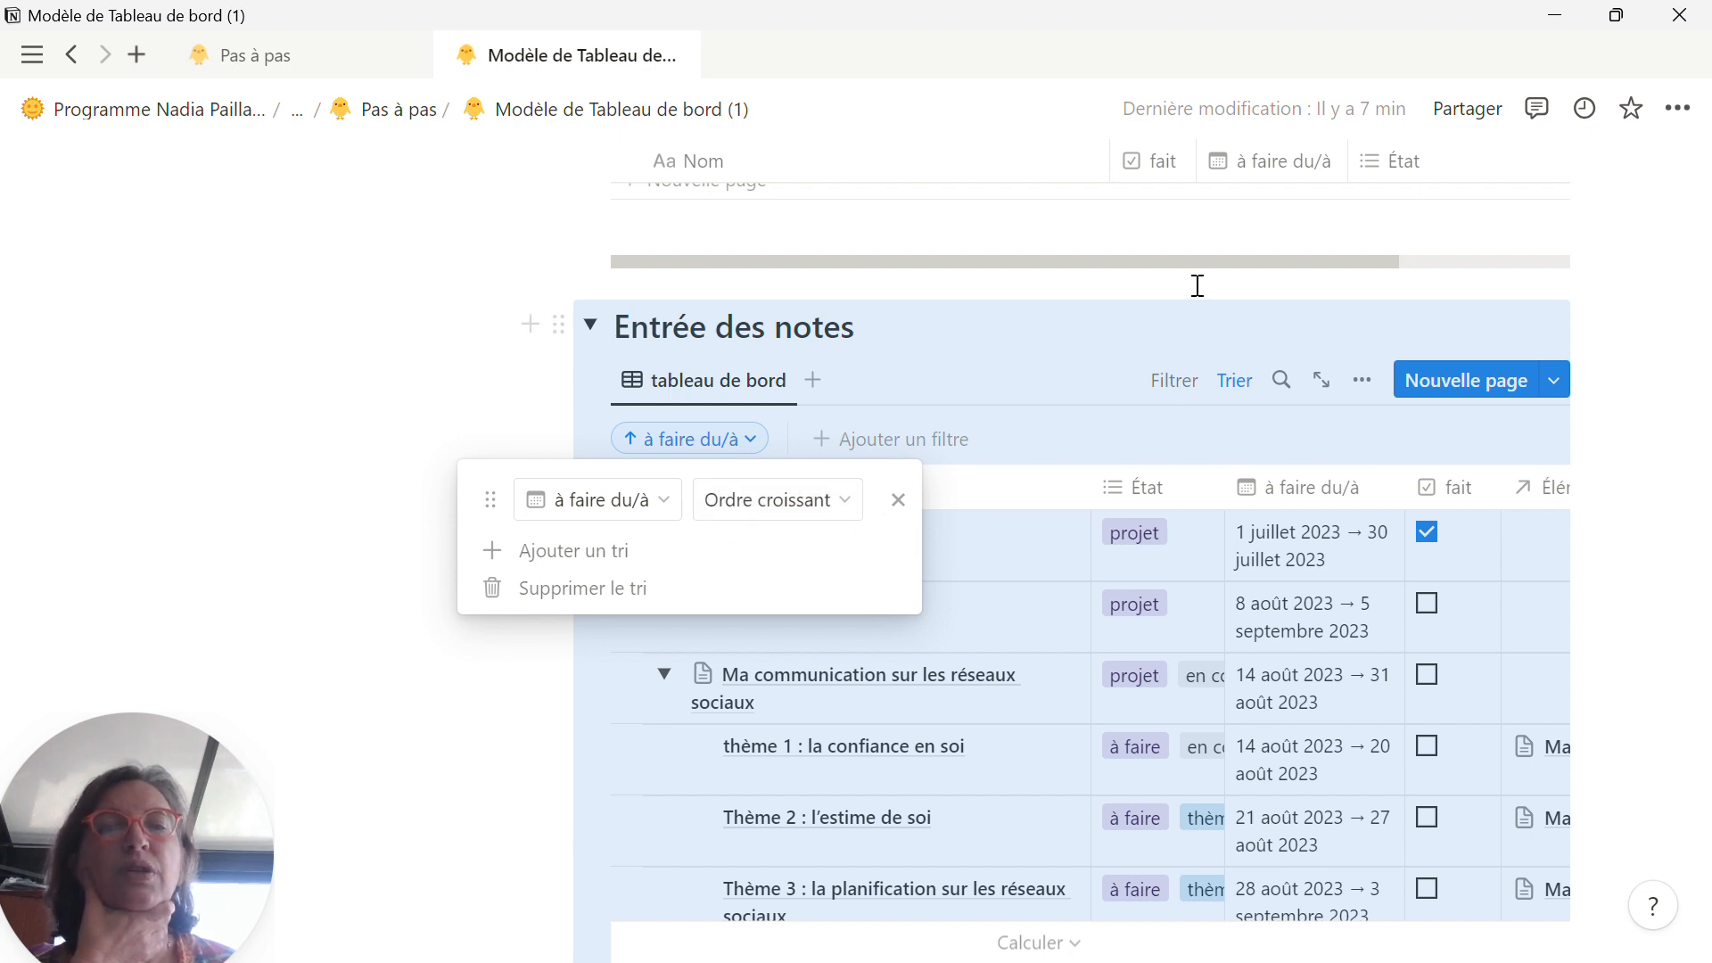
left_click(1235, 323)
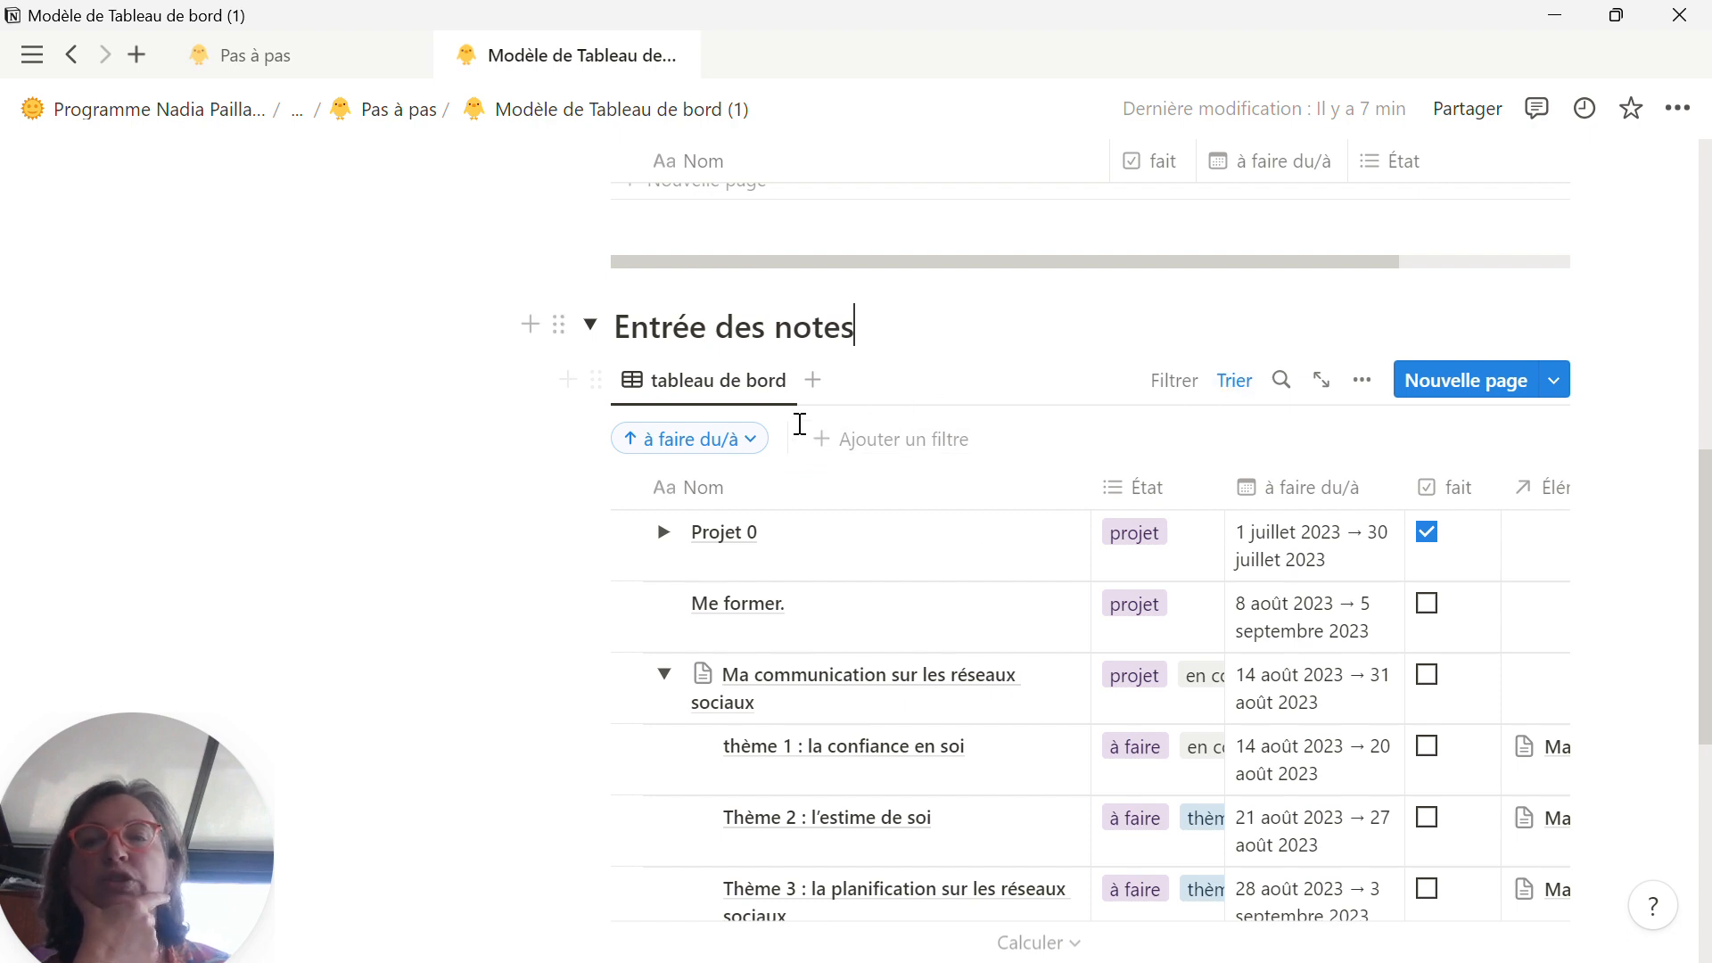
Step: Add a second sort to the Entrée des notes table on "fait" in descending order
left_click(755, 443)
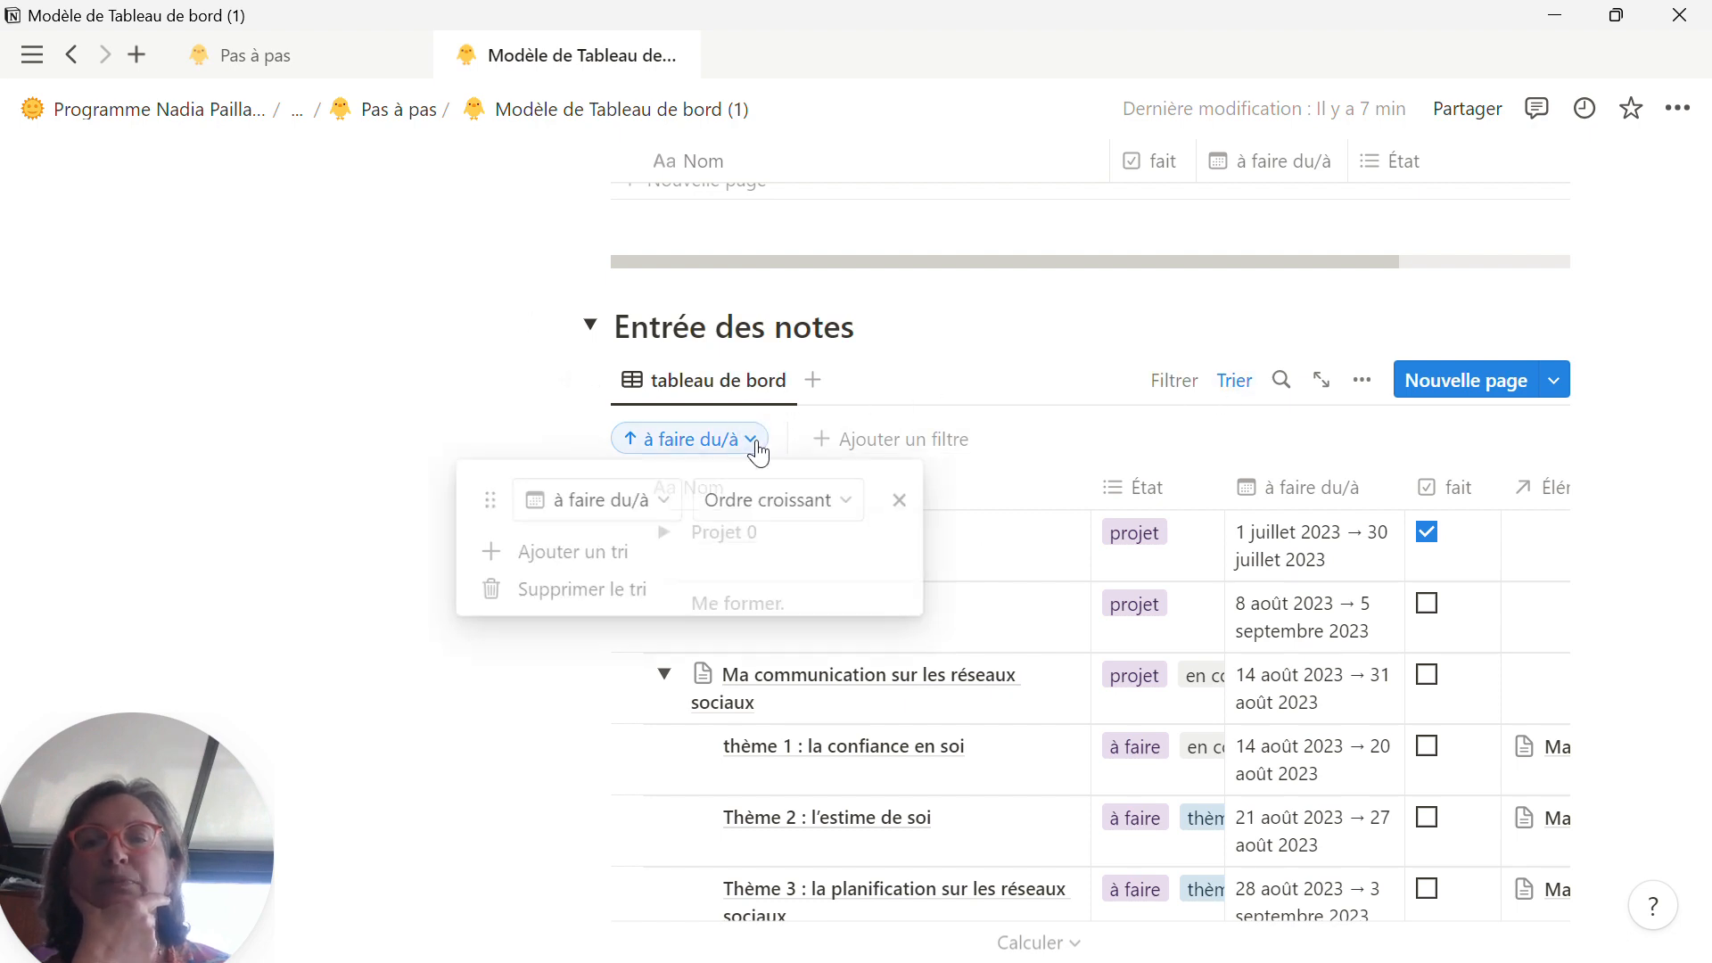
left_click(560, 553)
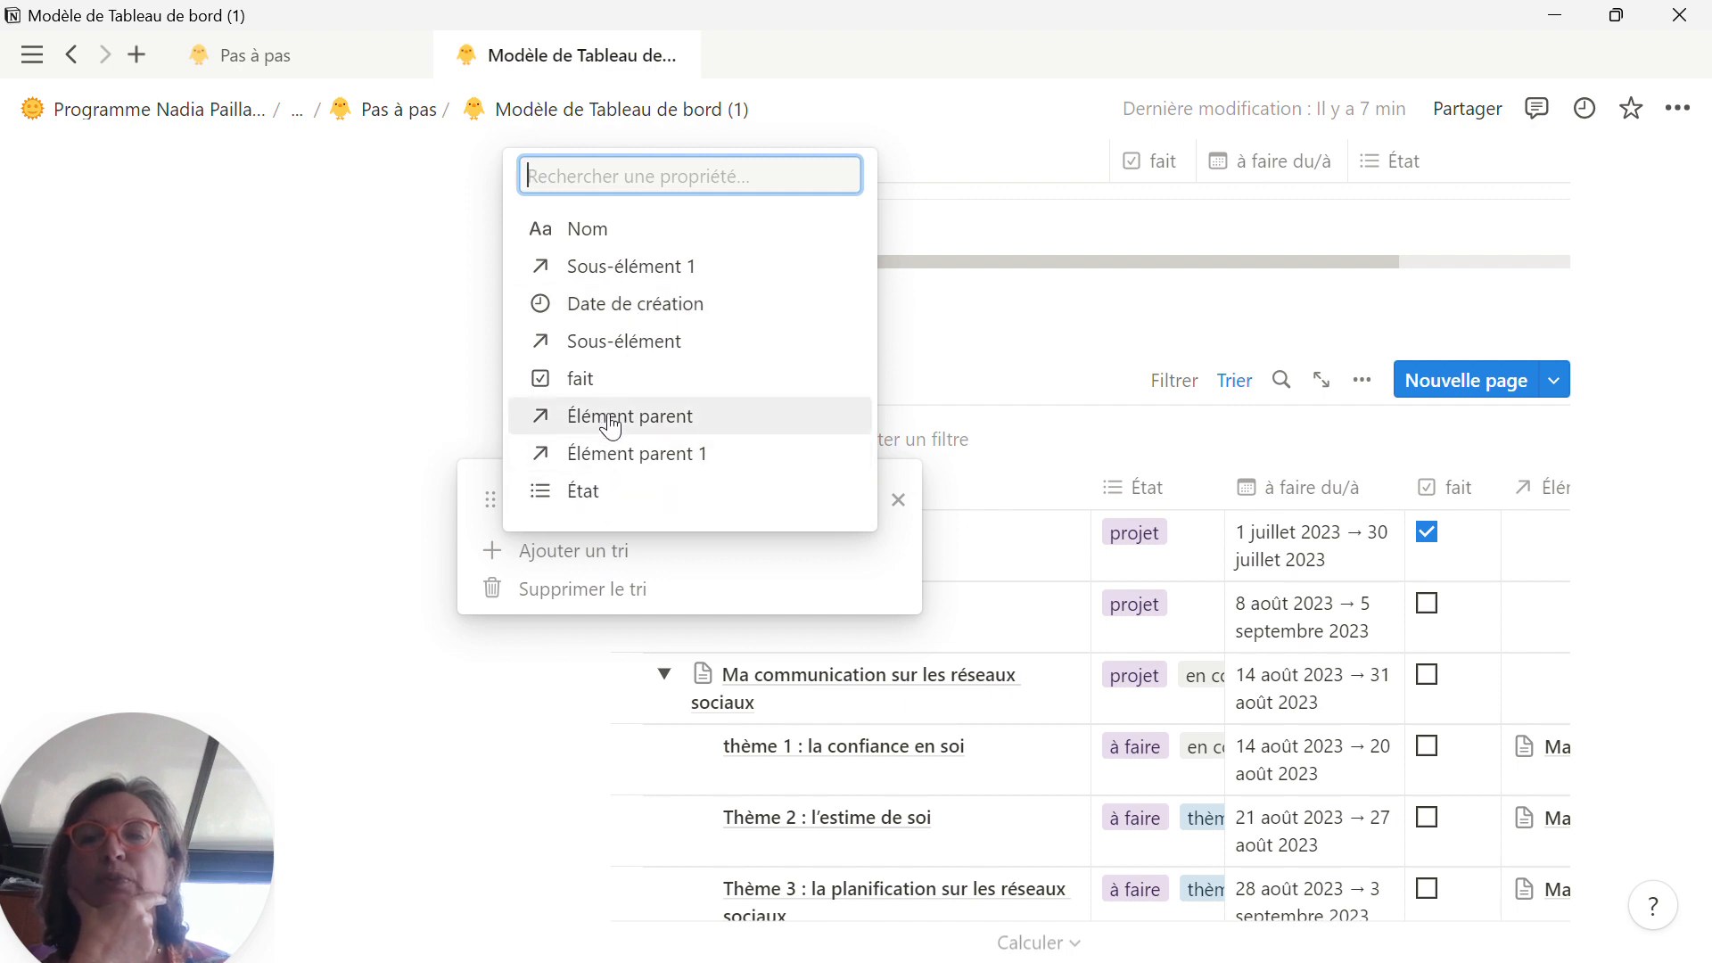
left_click(589, 379)
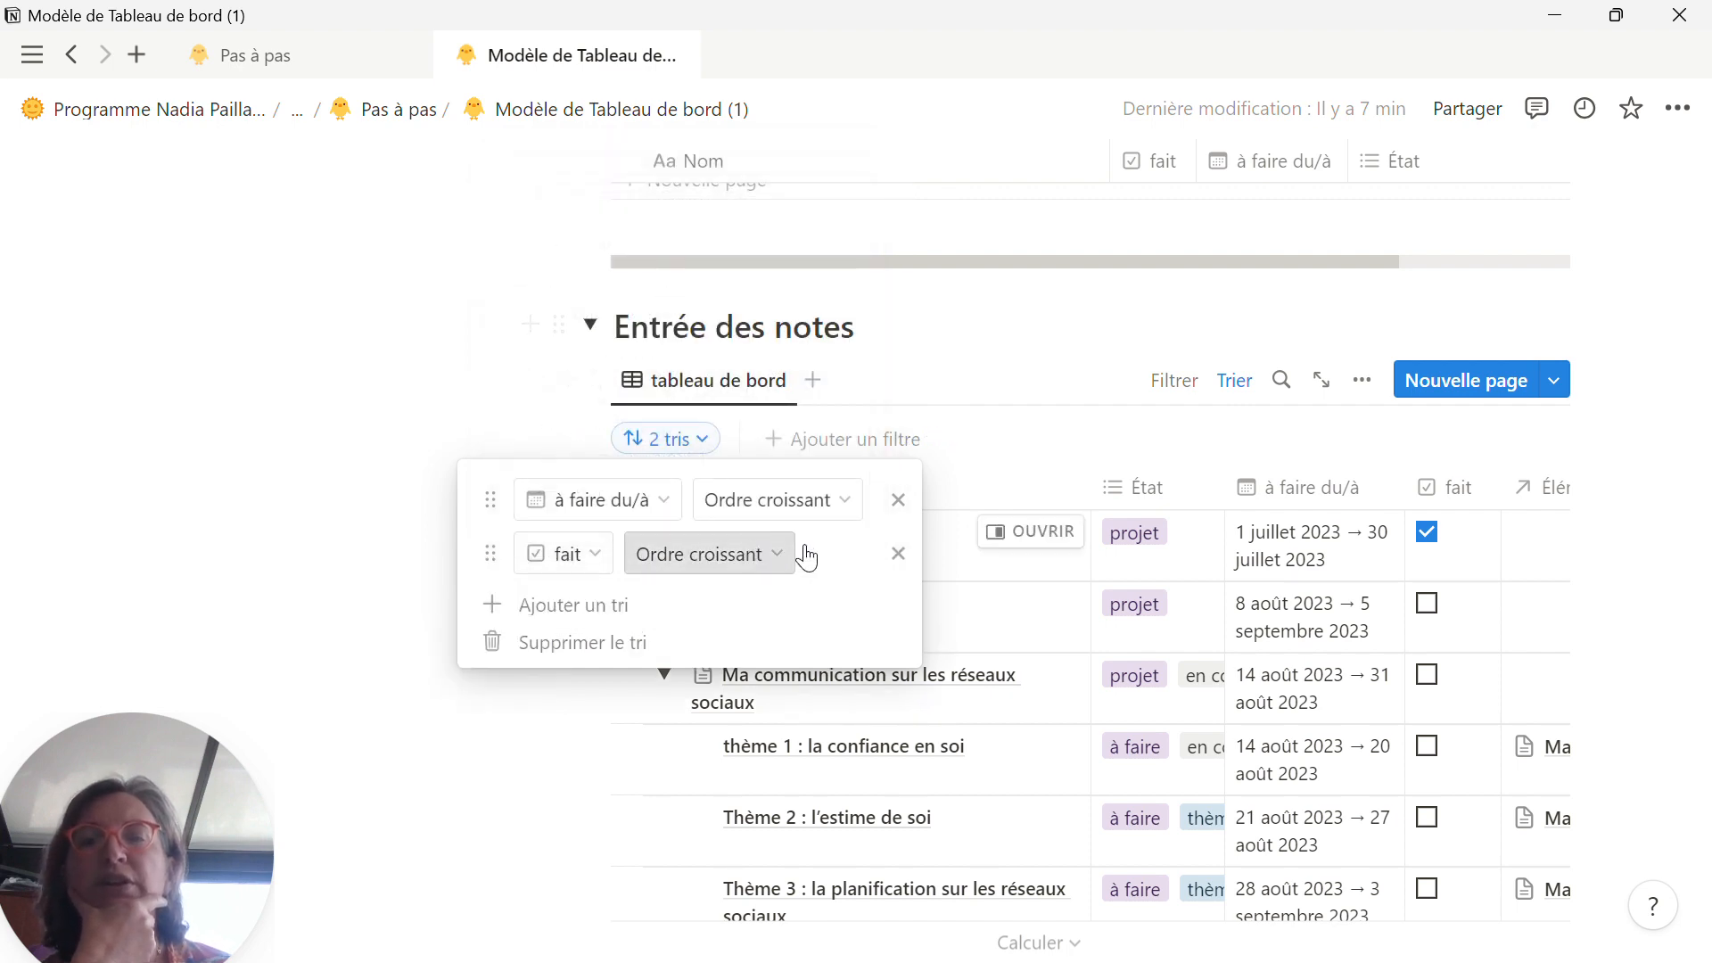
left_click(774, 555)
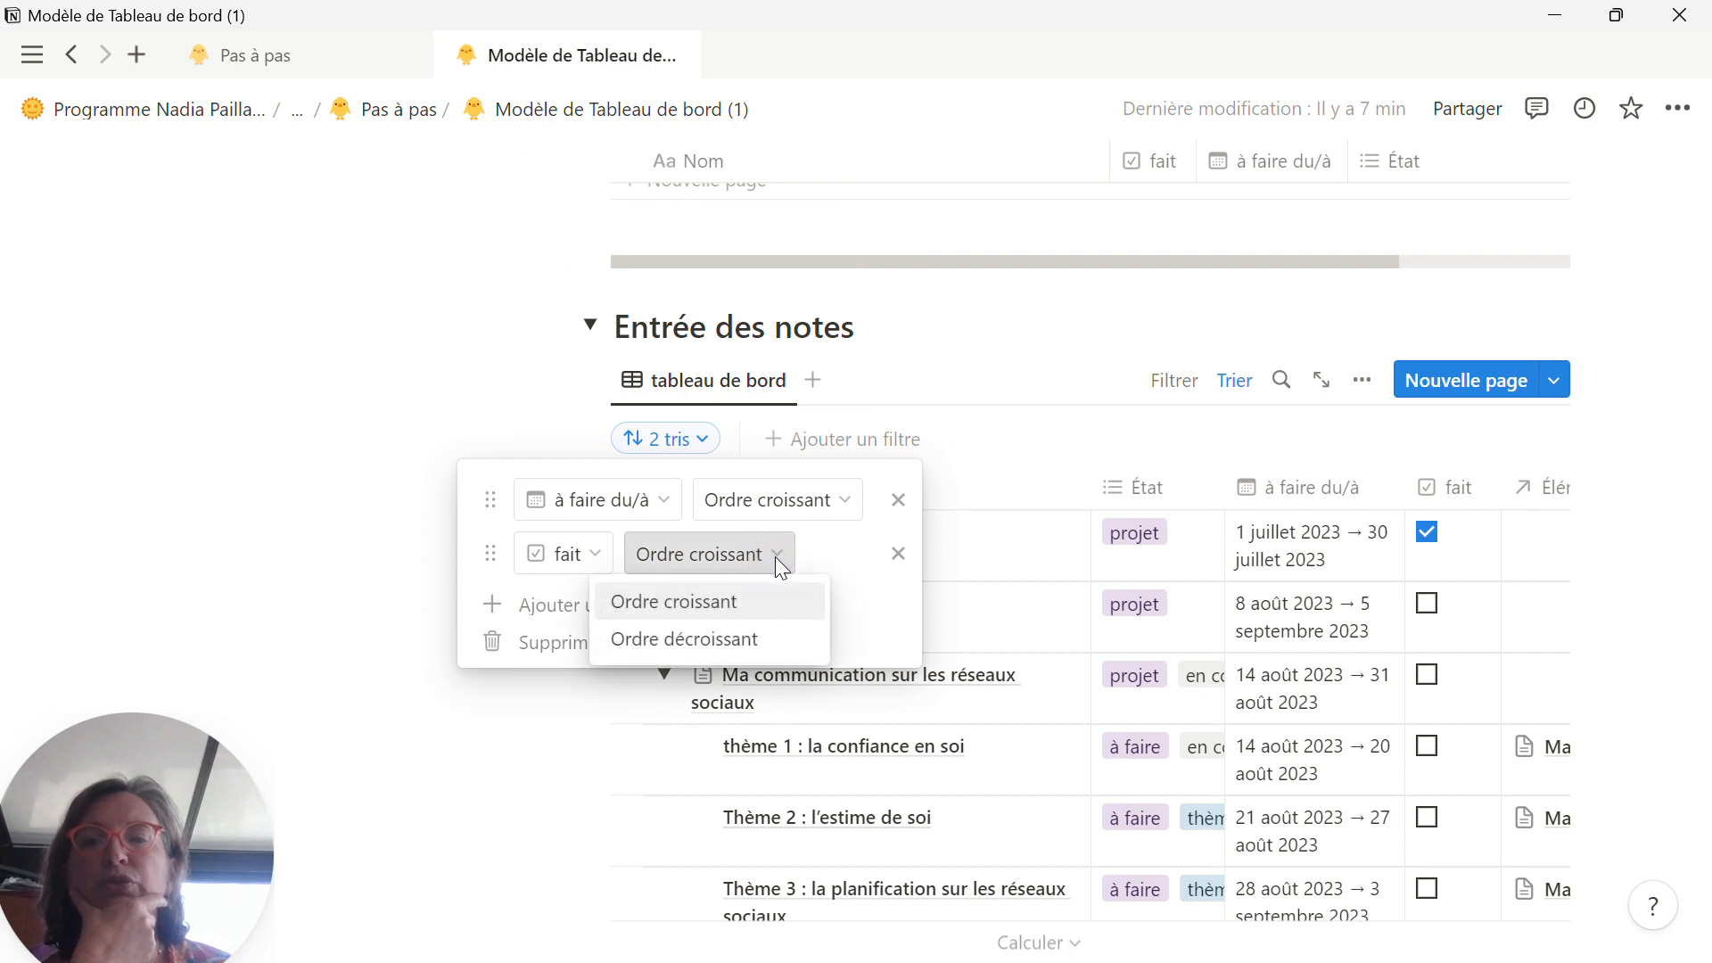
left_click(718, 638)
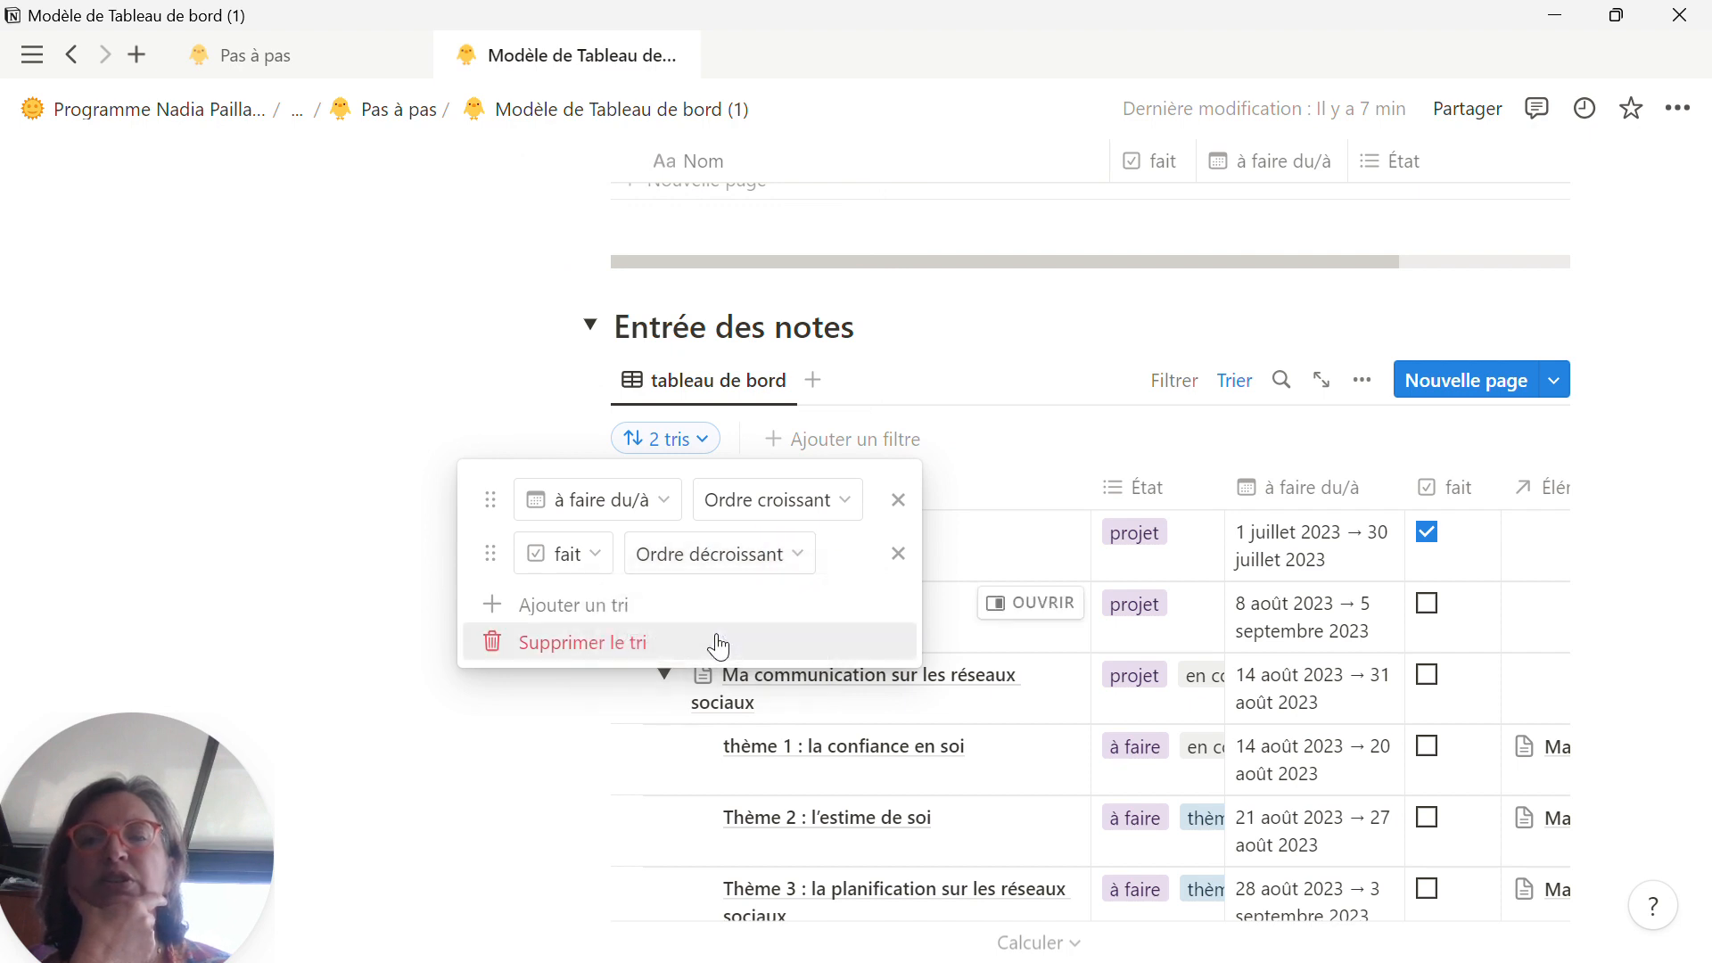
left_click(1136, 425)
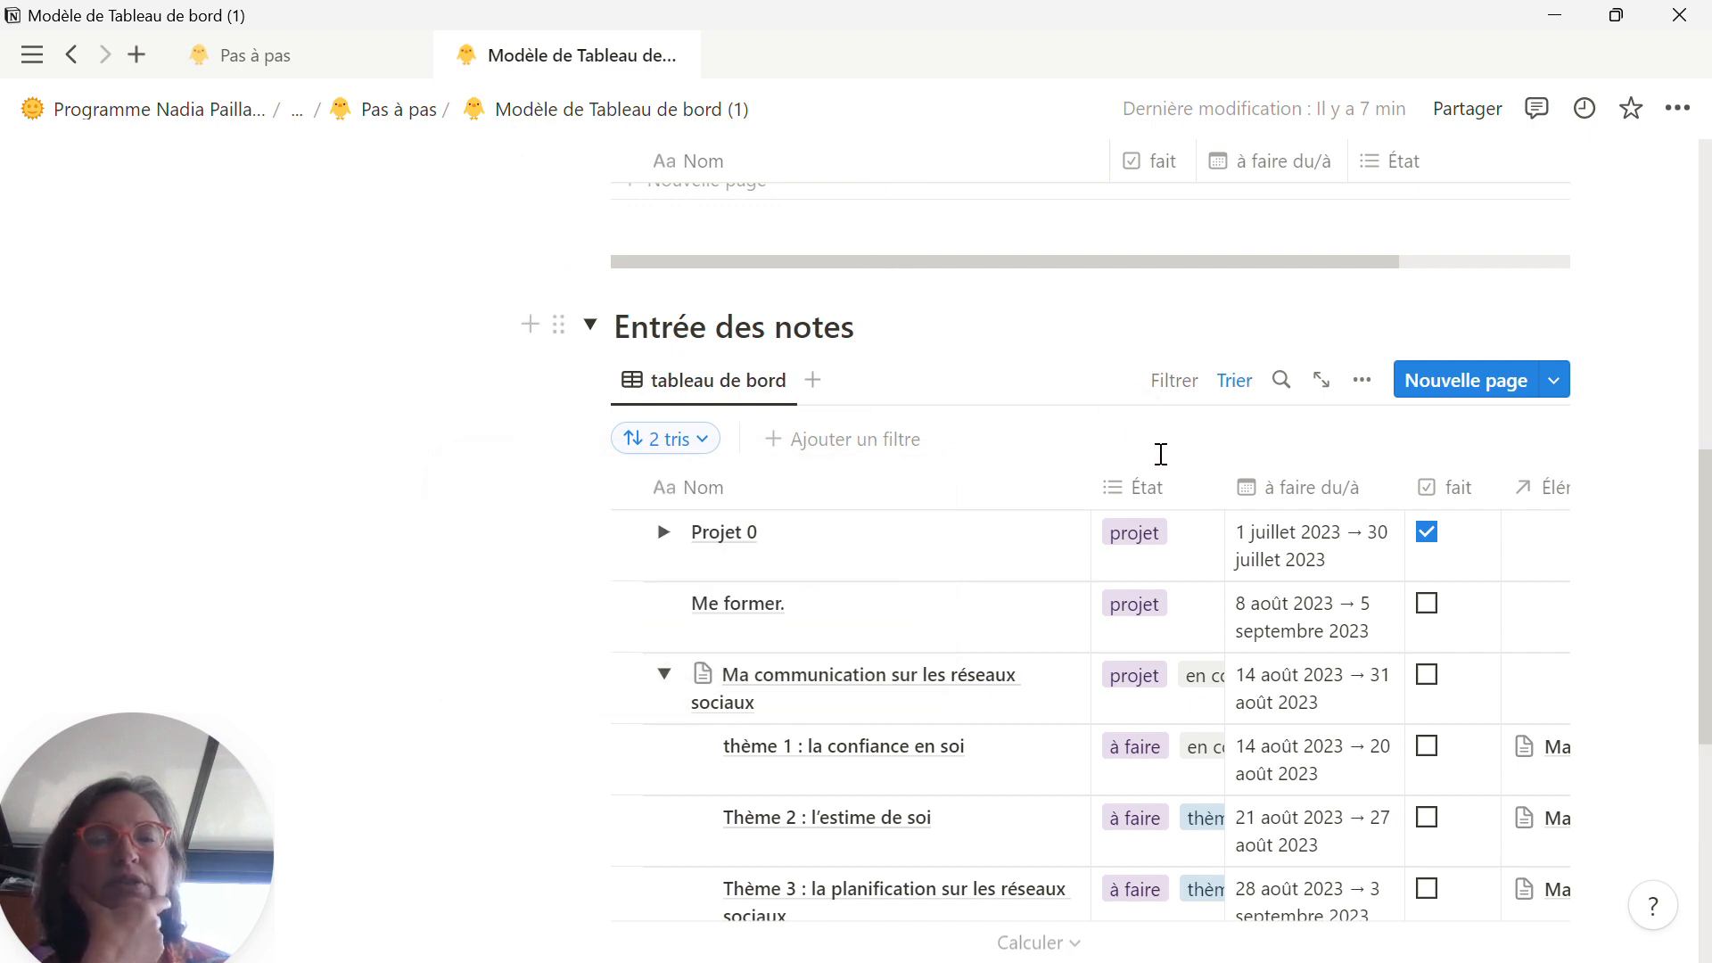
Step: Switch the "fait" sort of the Entrée des notes table to ascending order
left_click(674, 448)
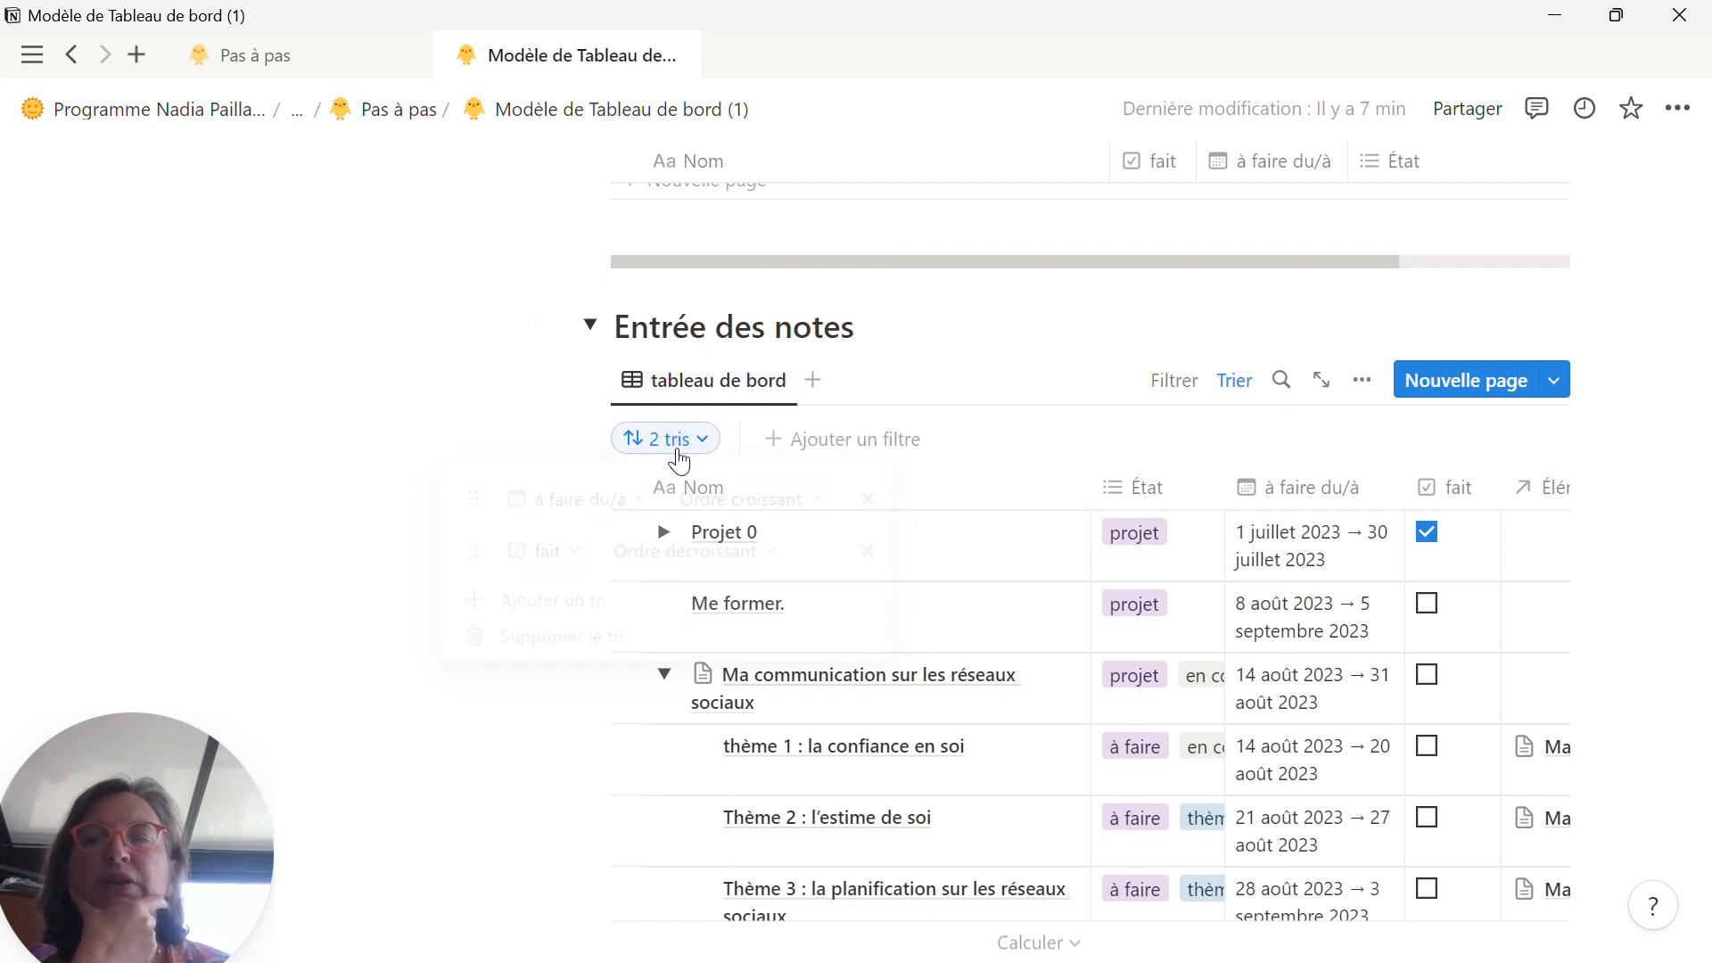
left_click(762, 554)
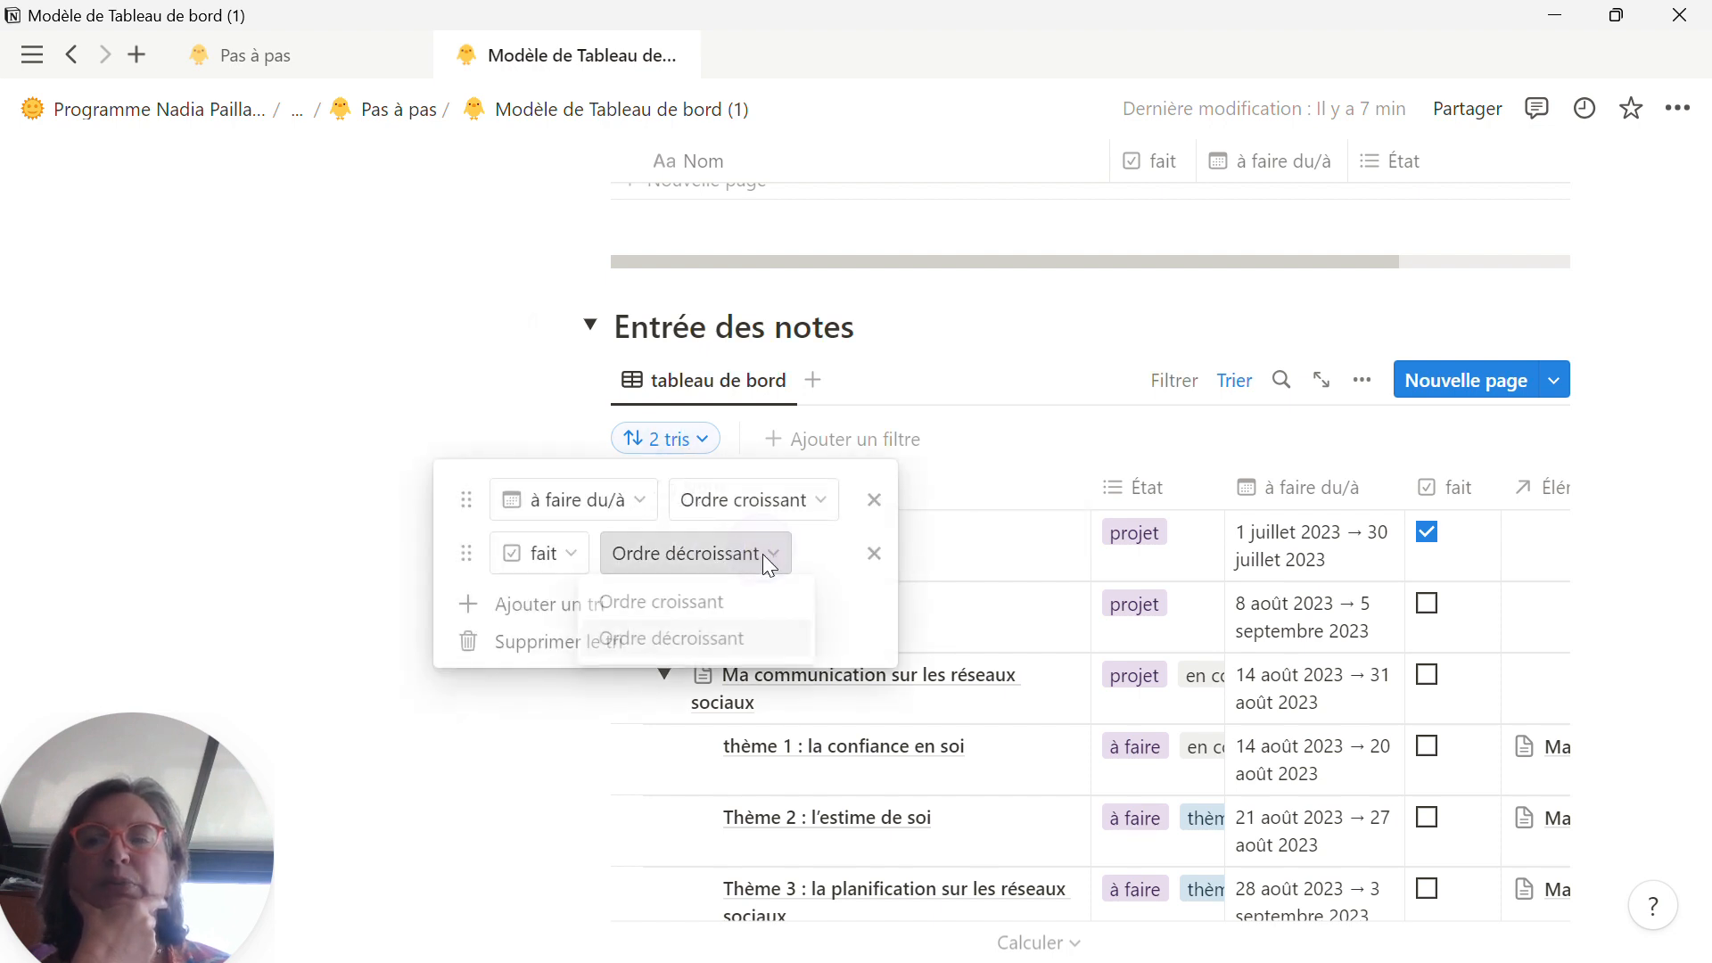
left_click(709, 601)
left_click(1060, 431)
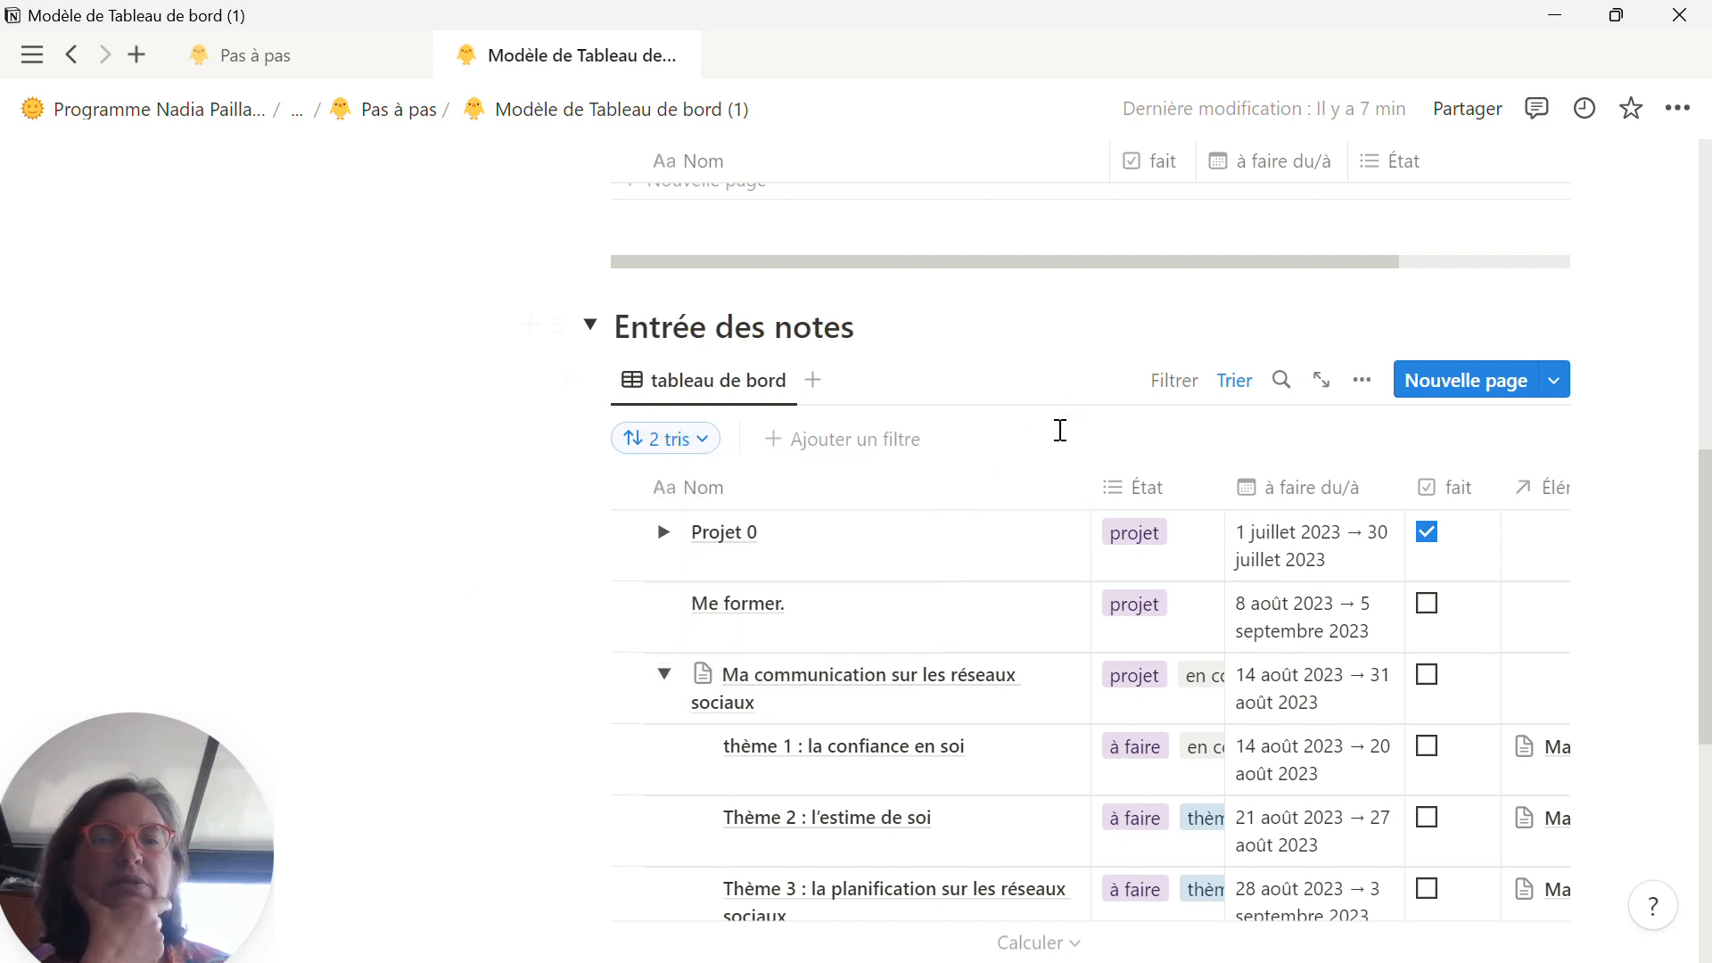
Step: Move the "fait" sort above the "à faire du/à" sort in the Entrée des notes table and review the new row order
left_click(682, 439)
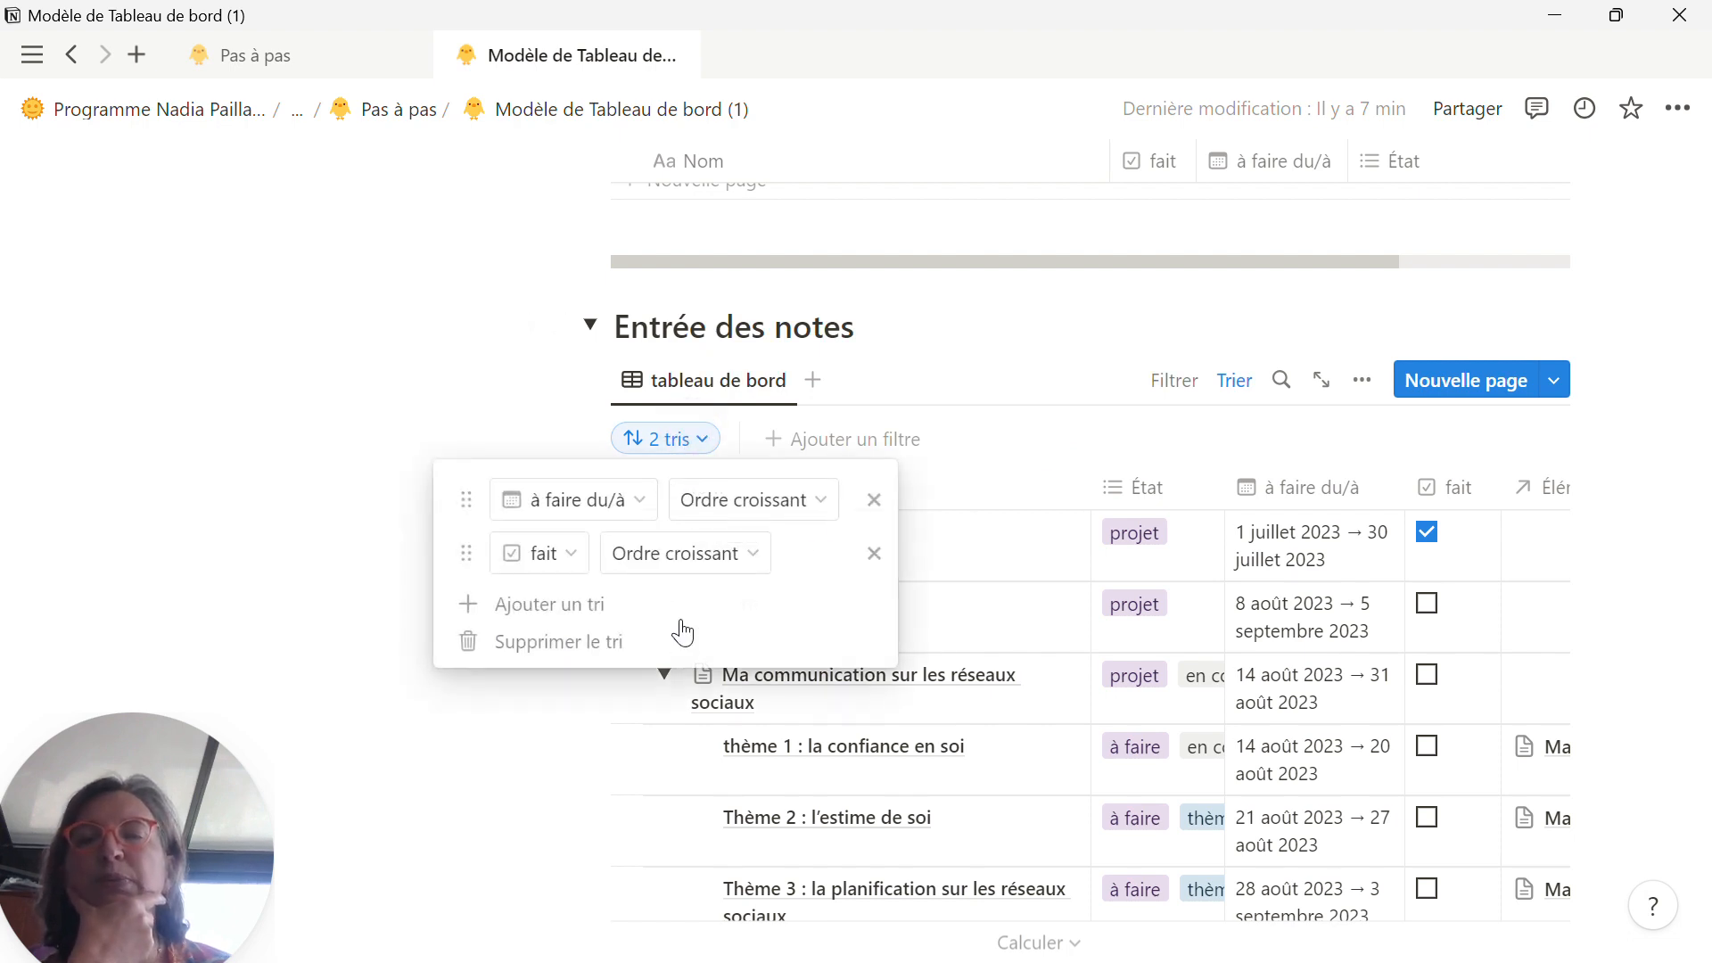
left_click_drag(464, 554, 467, 487)
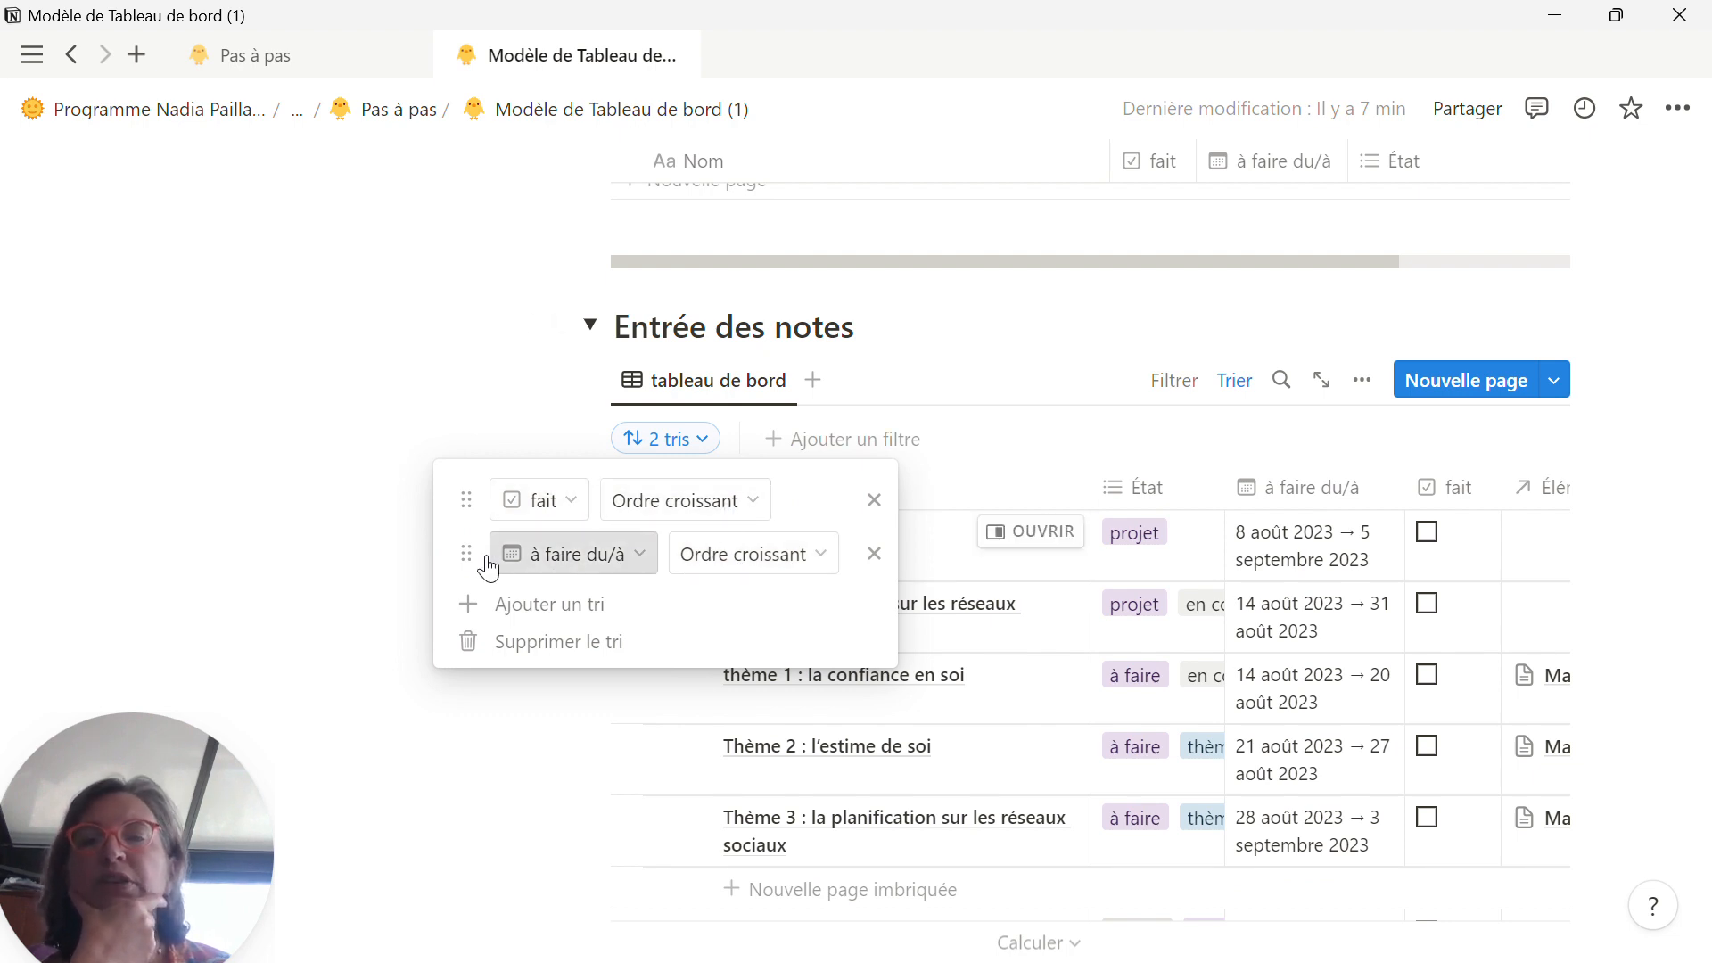
left_click(1005, 419)
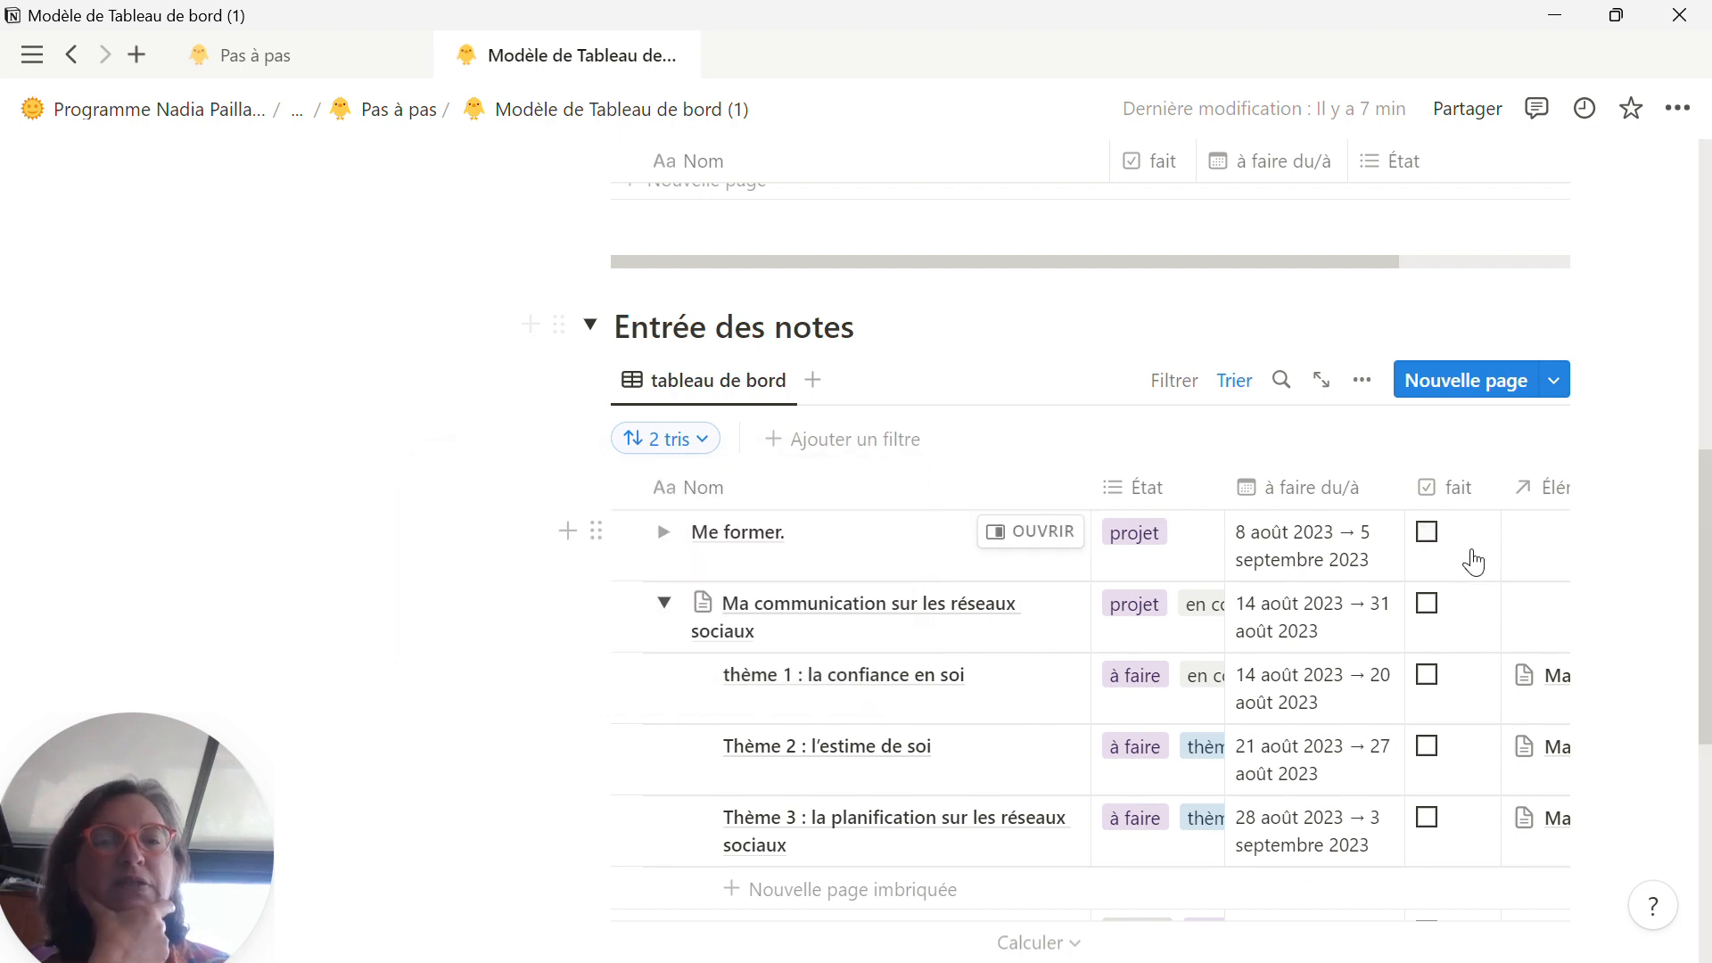
scroll(1446, 735, "down", 6)
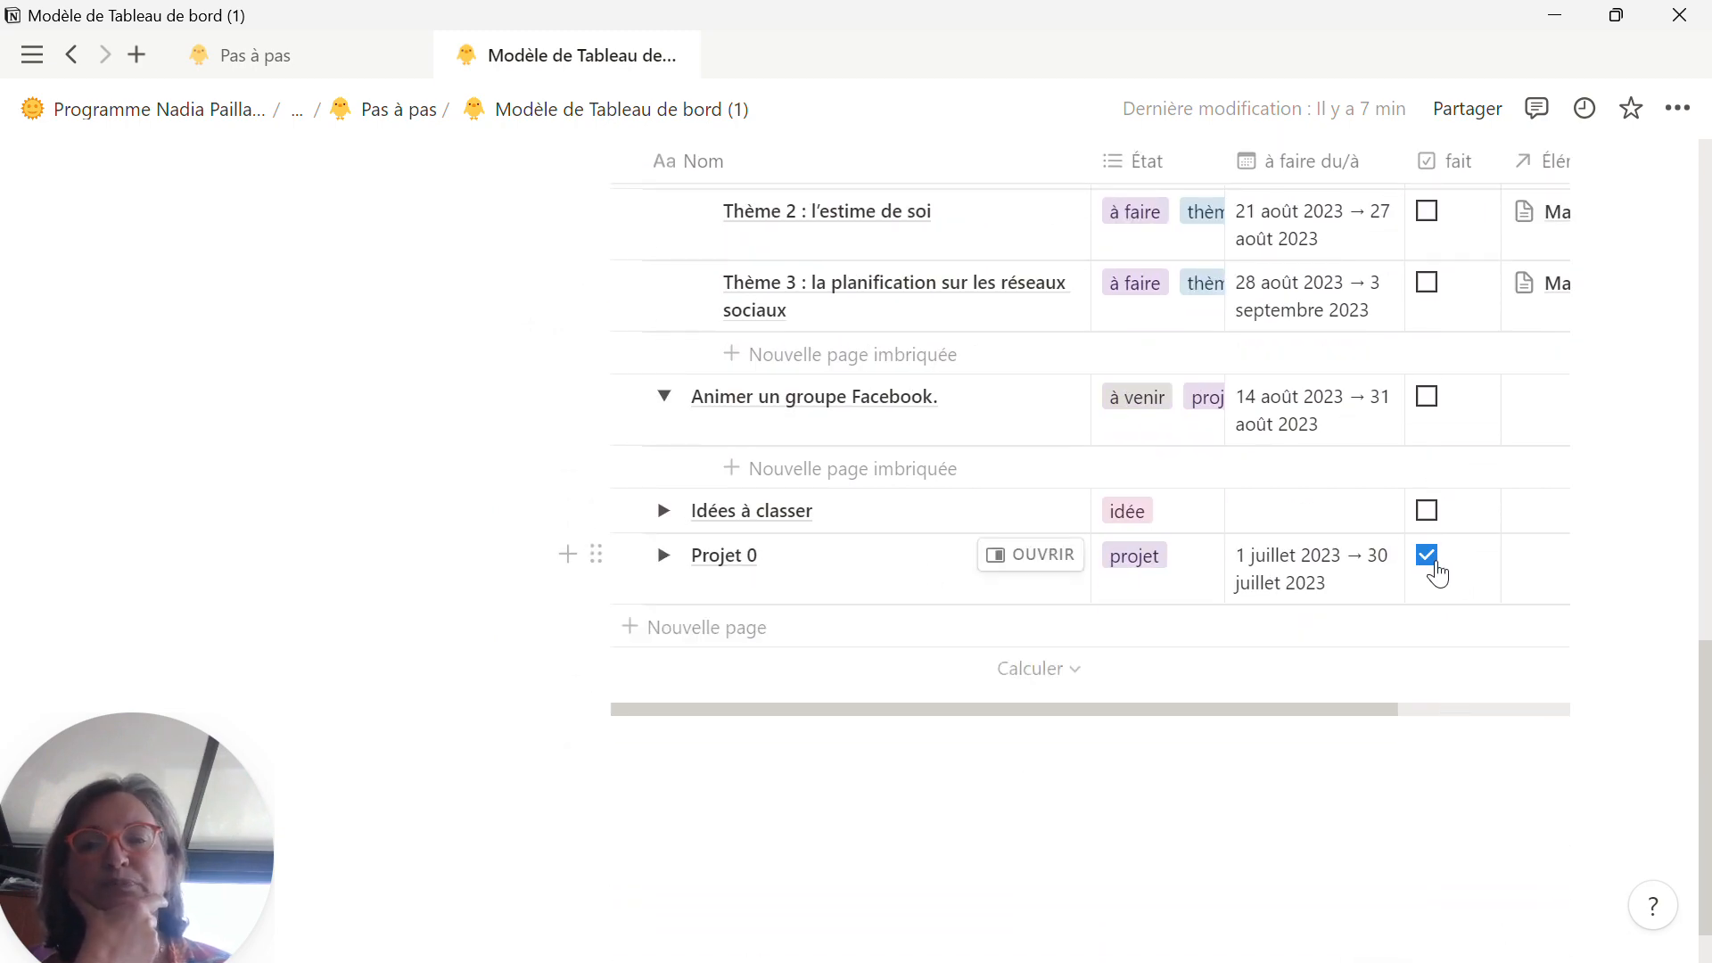
scroll(1438, 574, "up", 6)
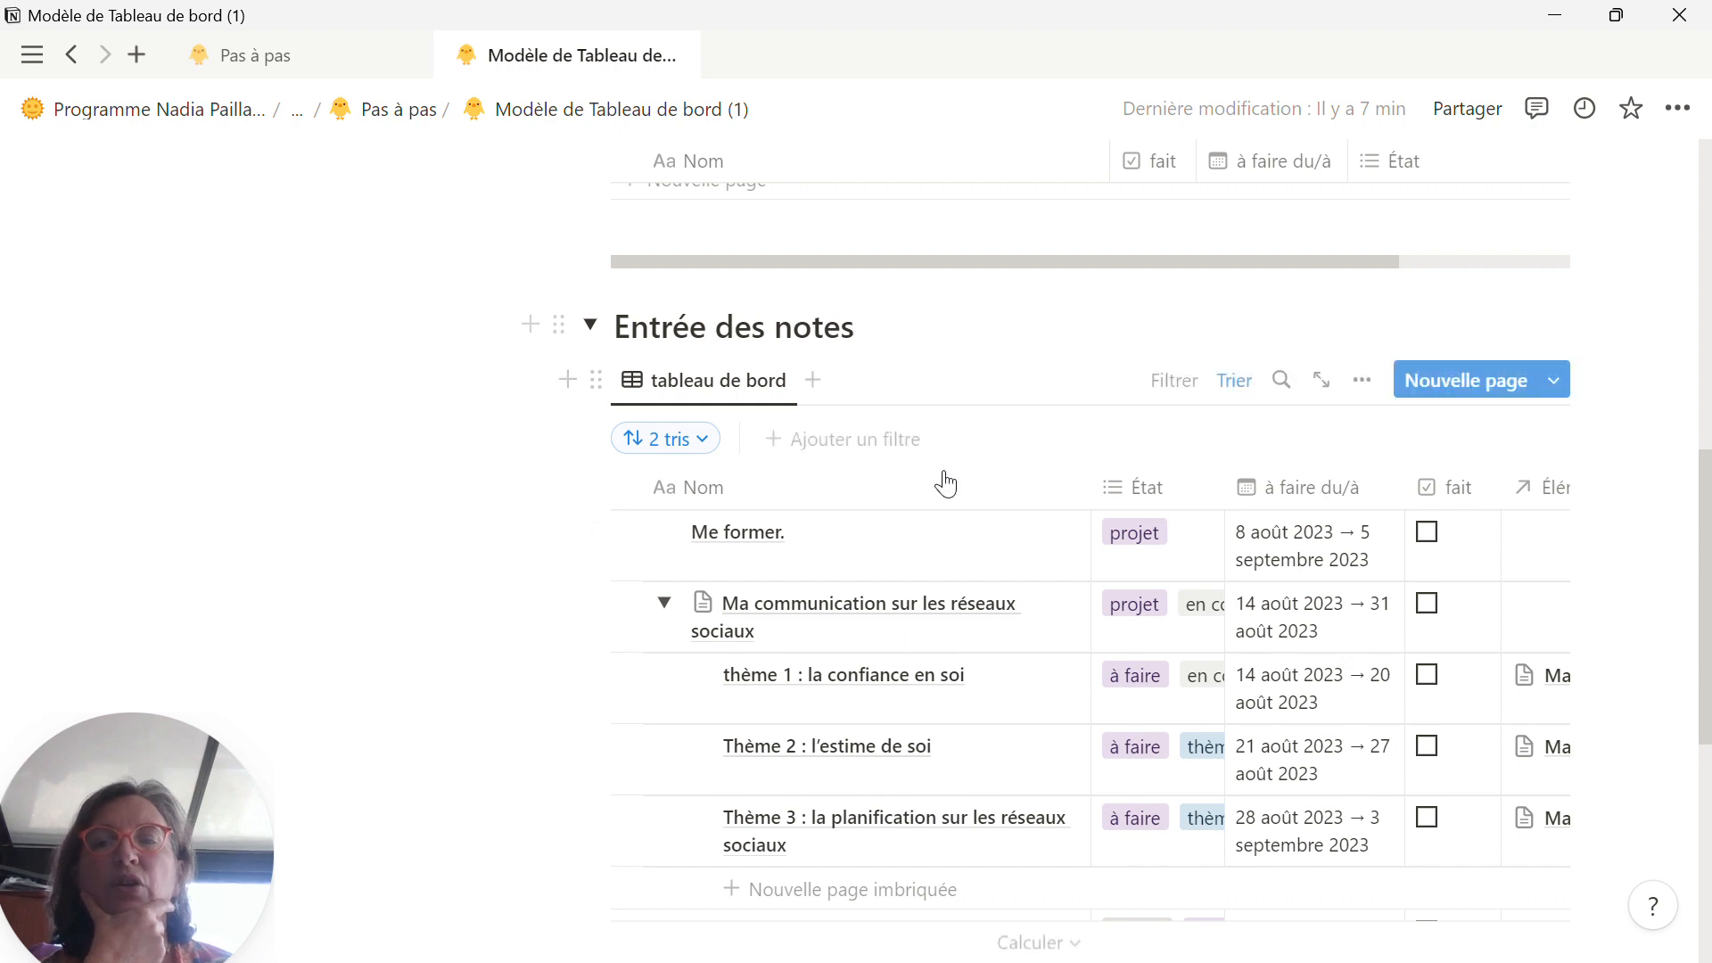
Step: Copy "Tâches administratives." from the Pas à pas list and use it as the title of a new page in the Entrée des notes table
left_click(336, 59)
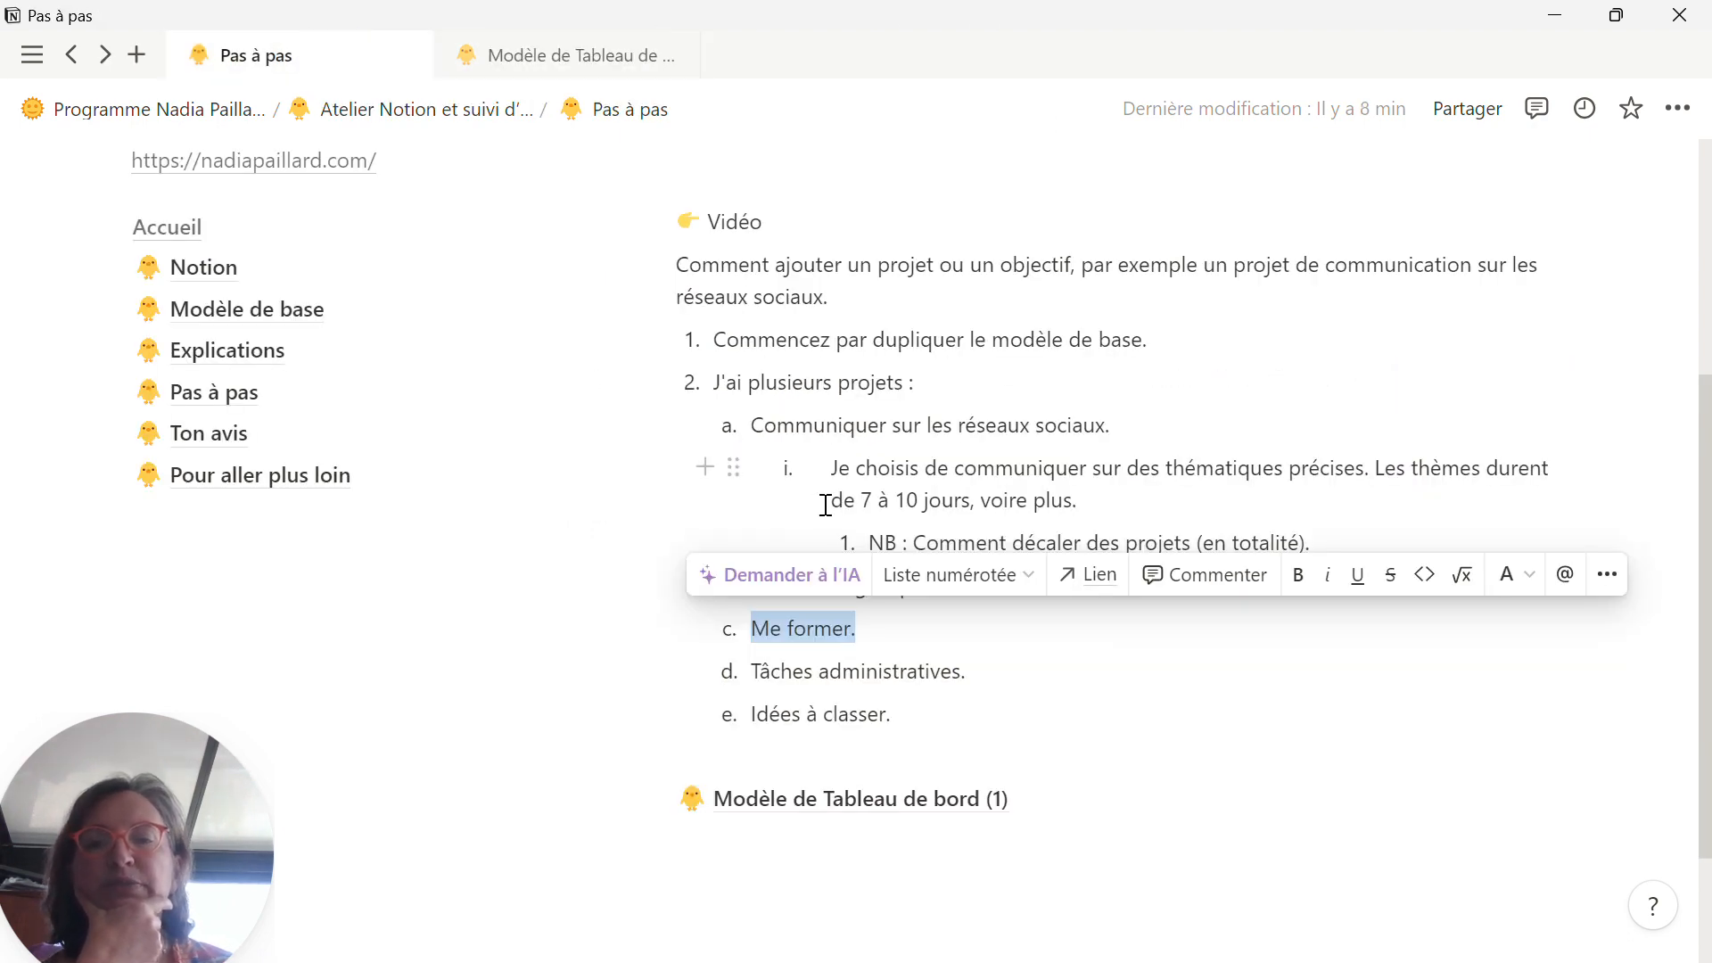
left_click_drag(979, 681, 737, 680)
key("ctrl+c")
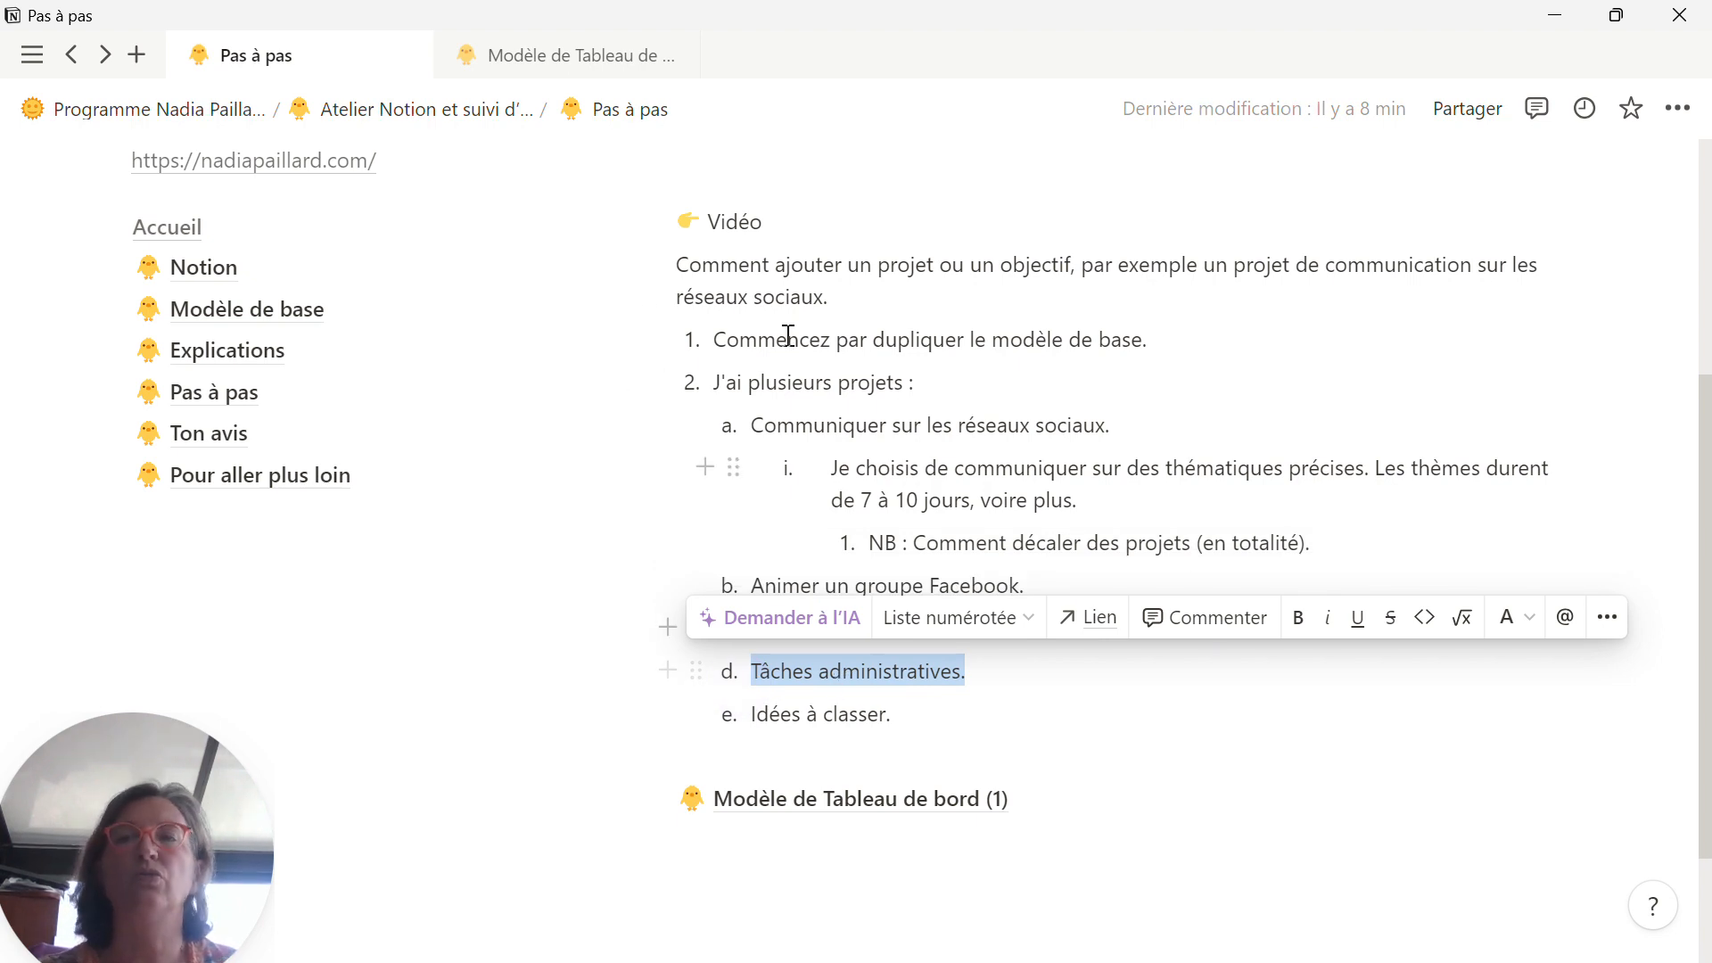
left_click(562, 57)
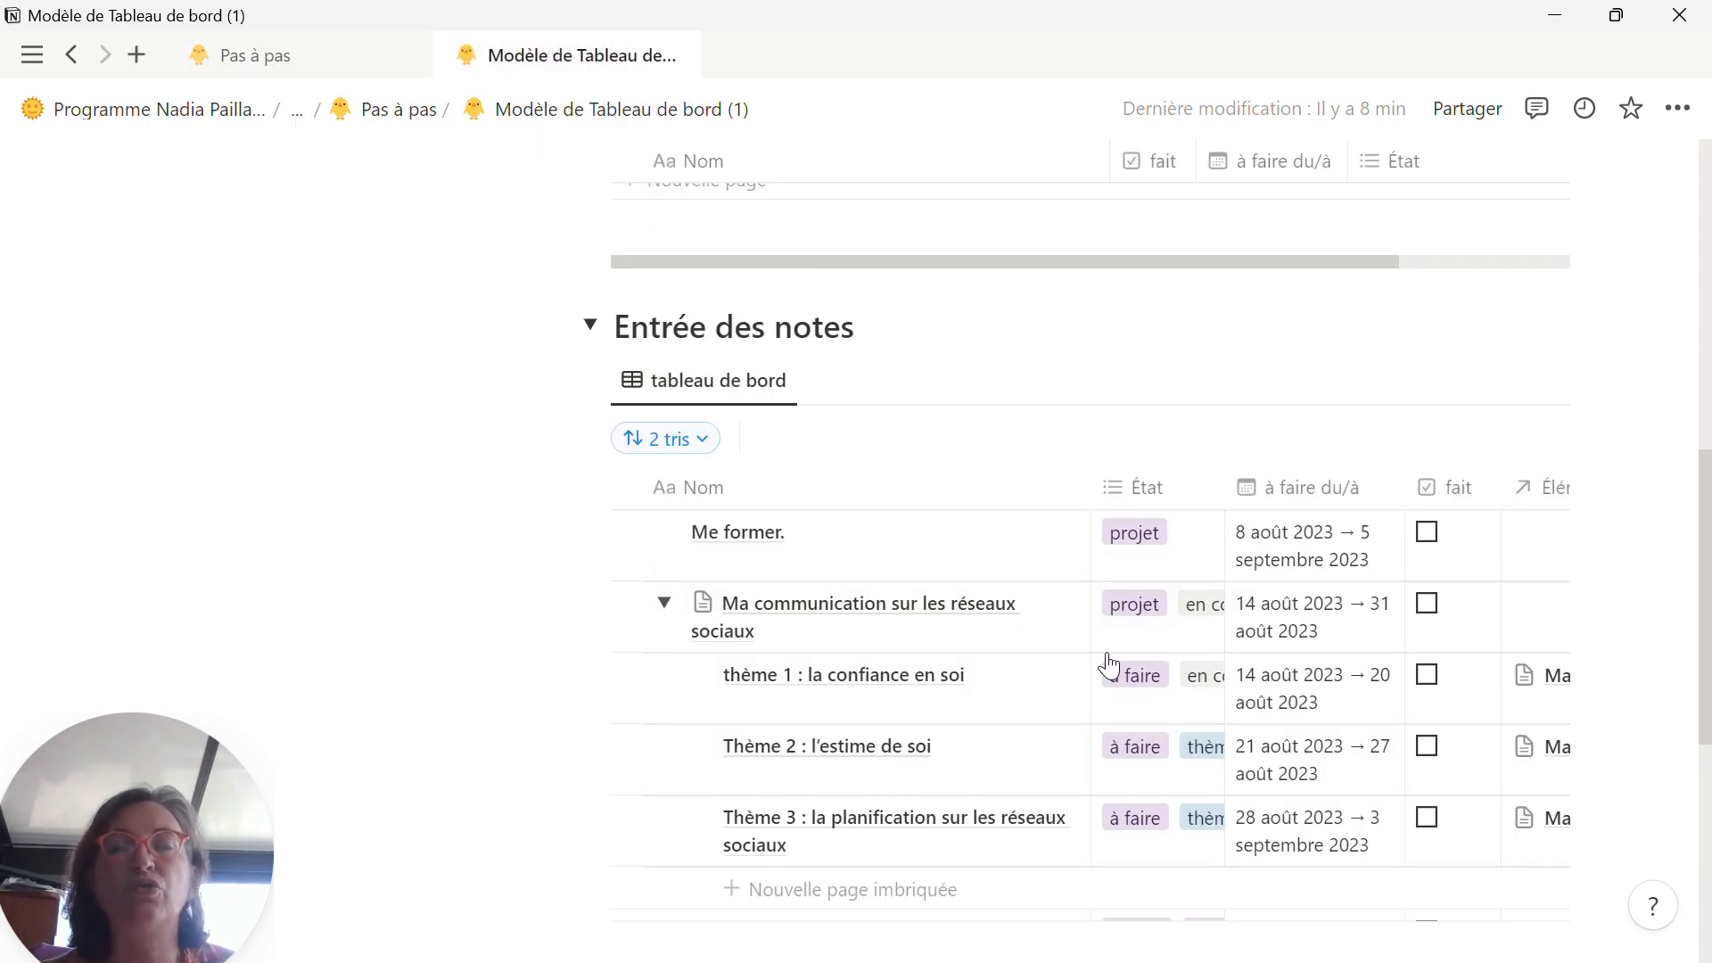
scroll(1249, 571, "down", 3)
scroll(1483, 306, "up", 3)
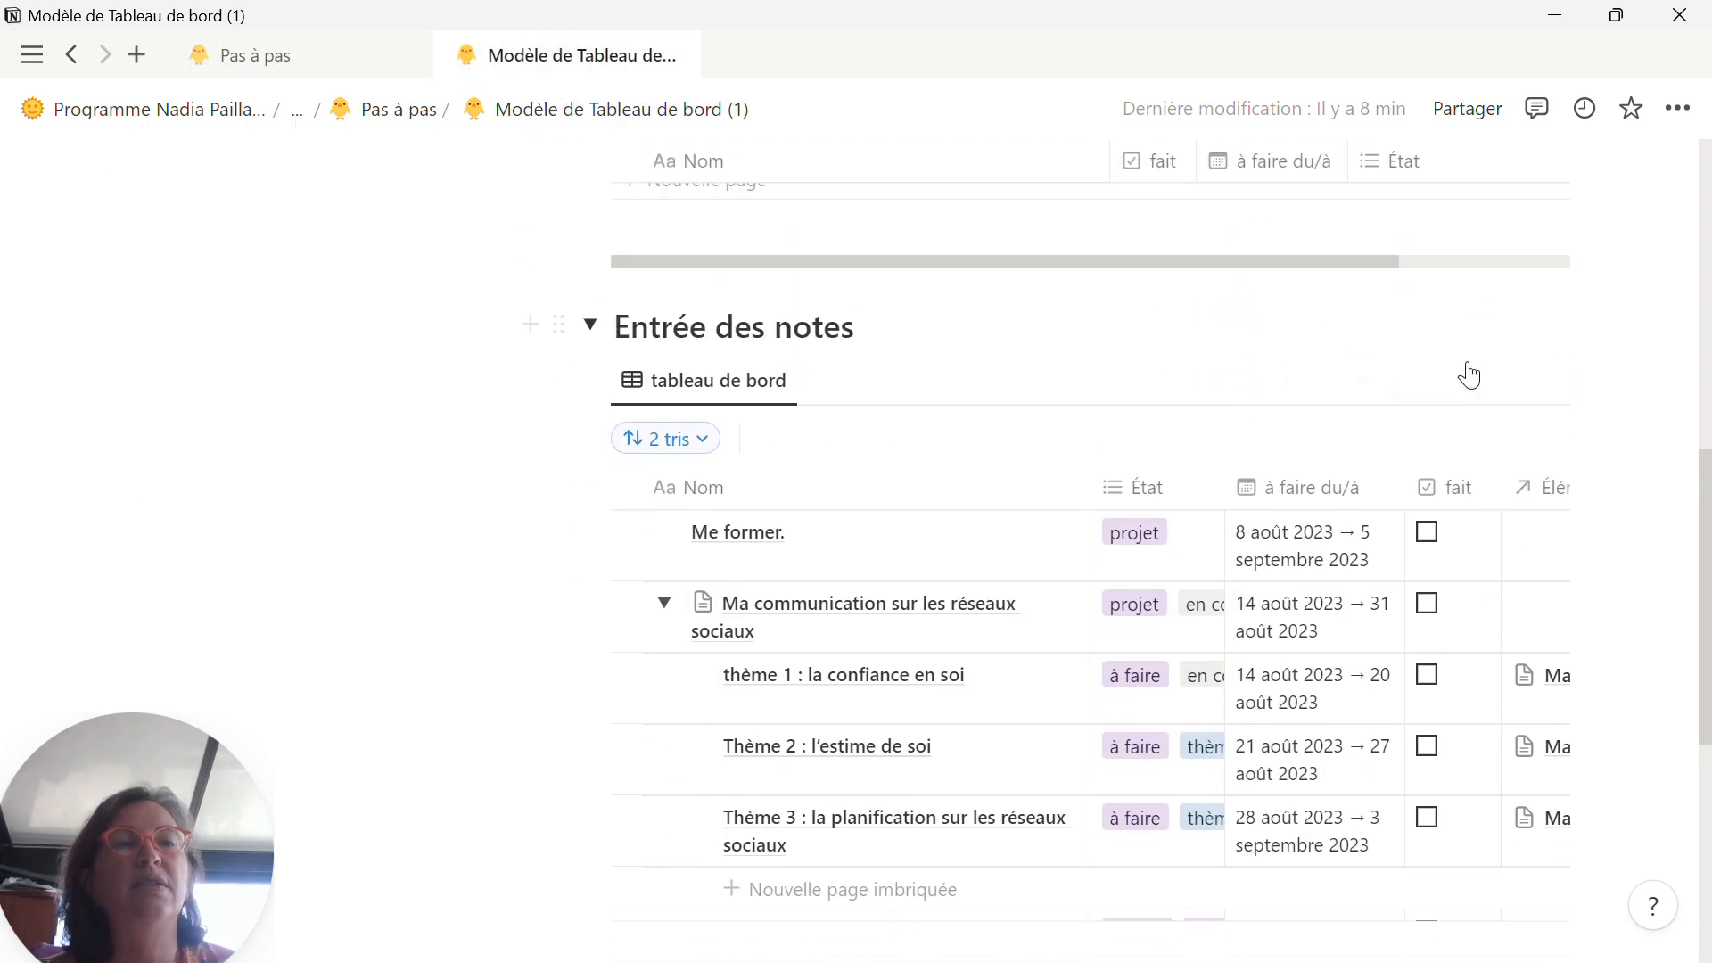
left_click(1460, 381)
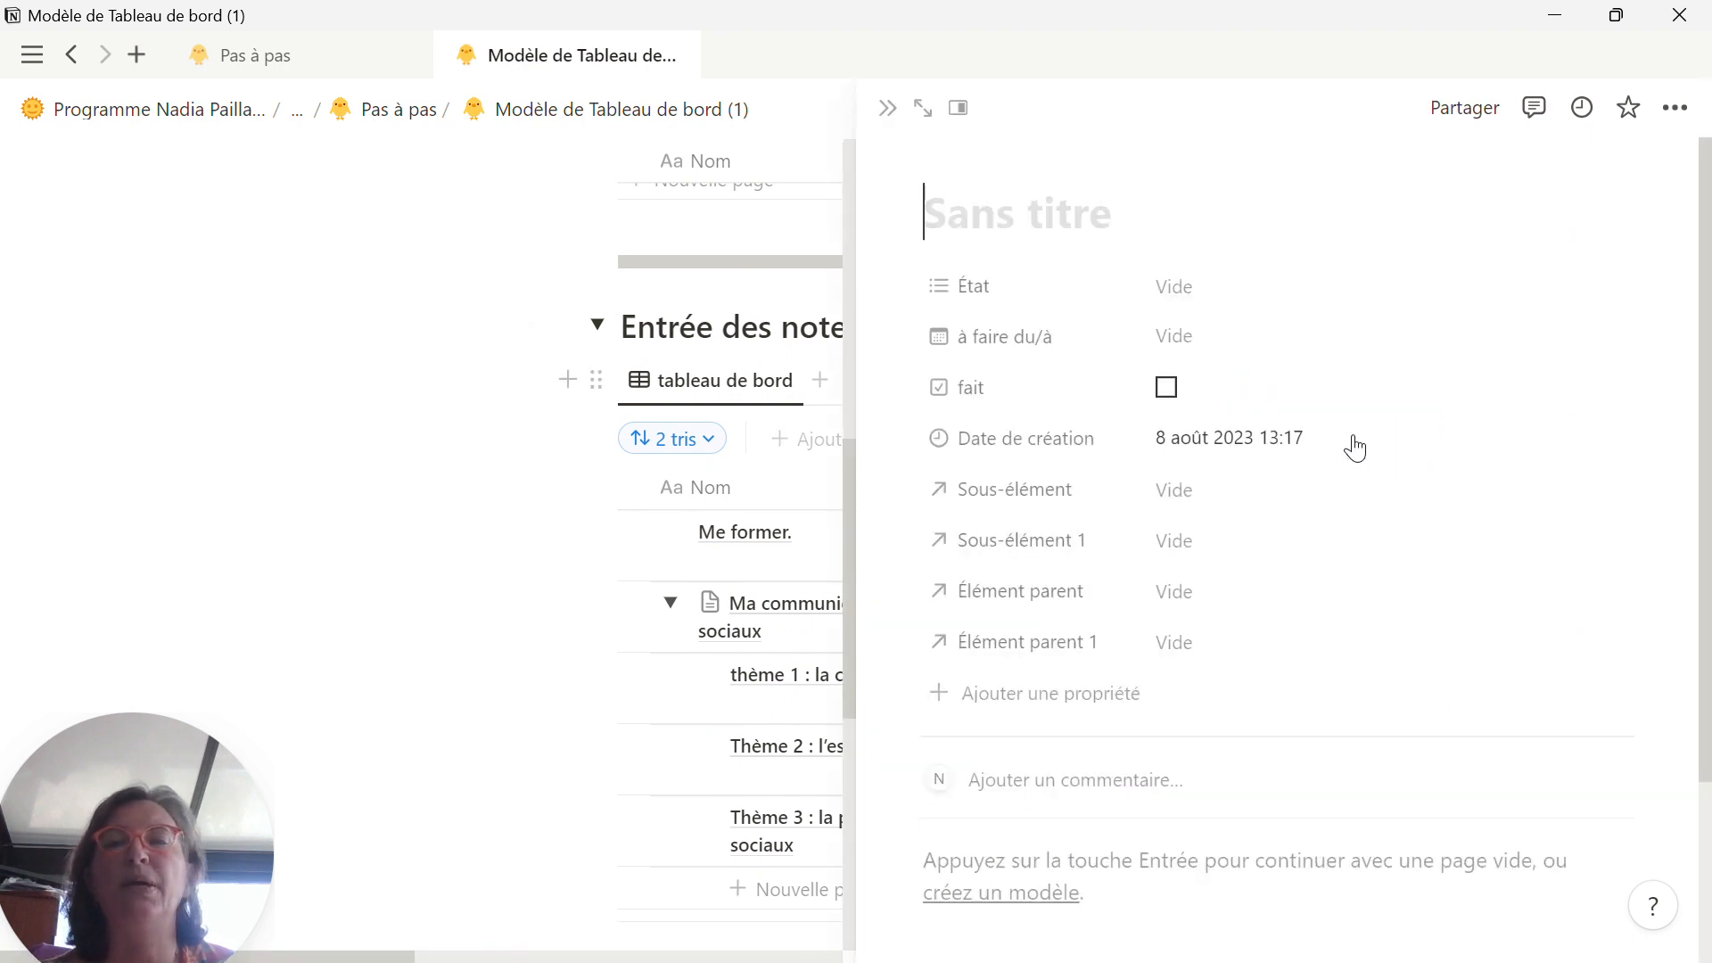
key("ctrl+v")
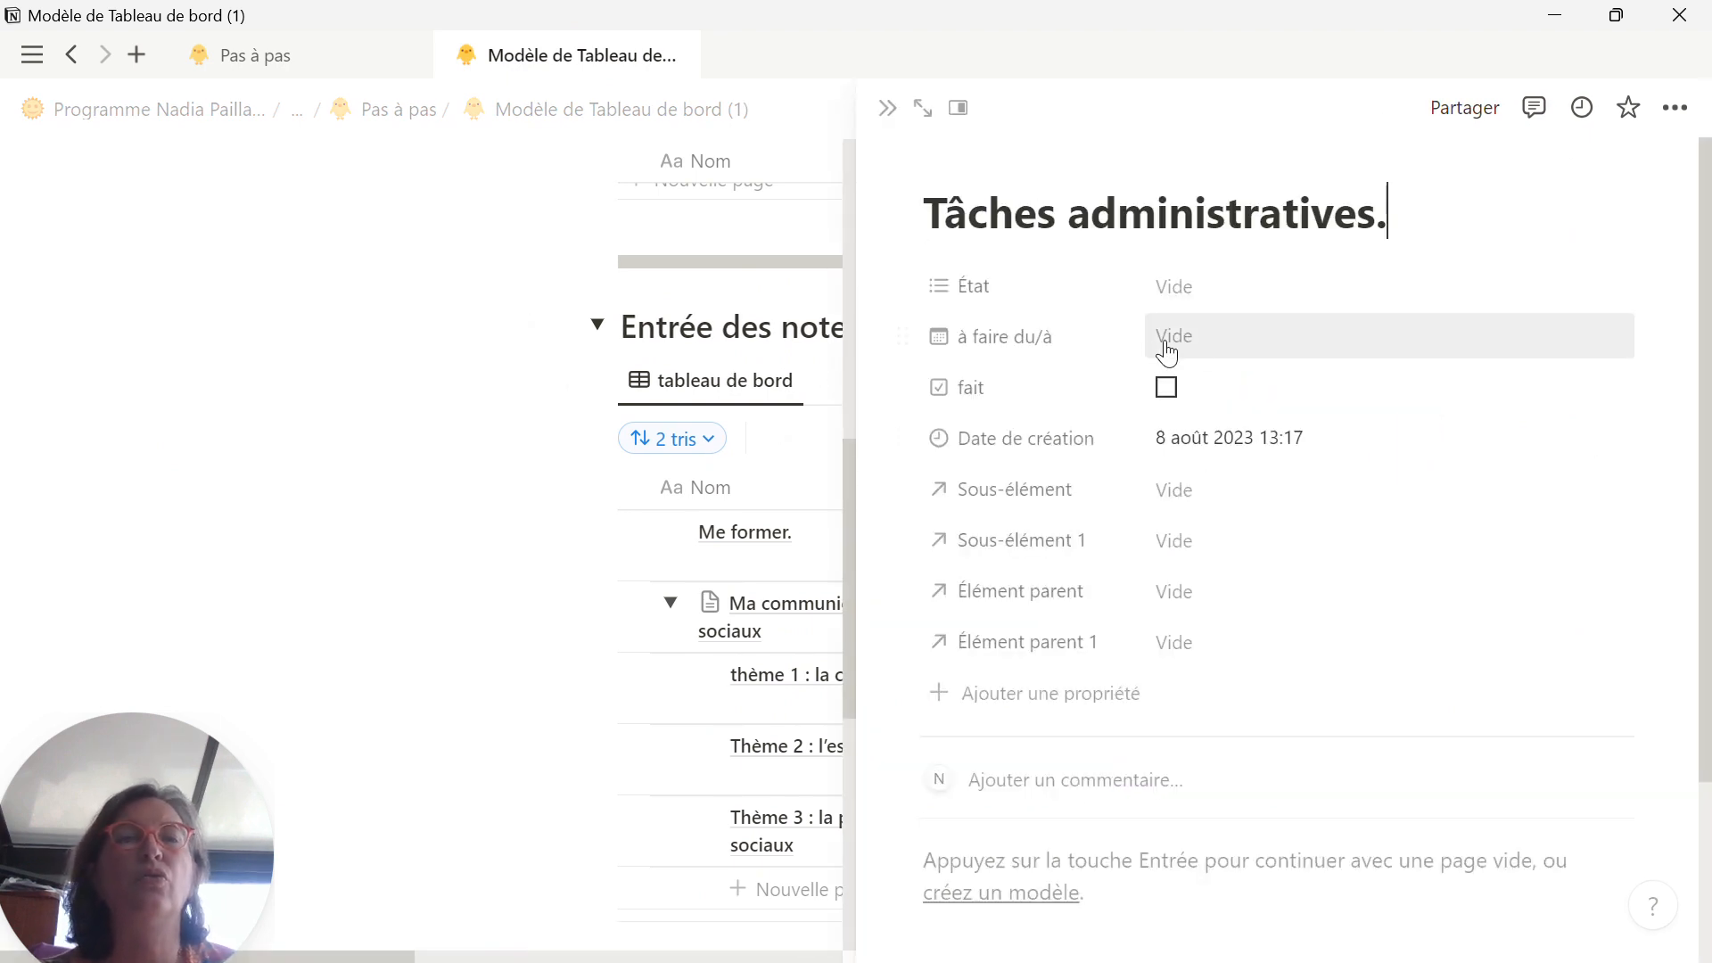
Step: Set the État of the Tâches administratives. page to projet, leave its date empty, and close the page
left_click(1200, 290)
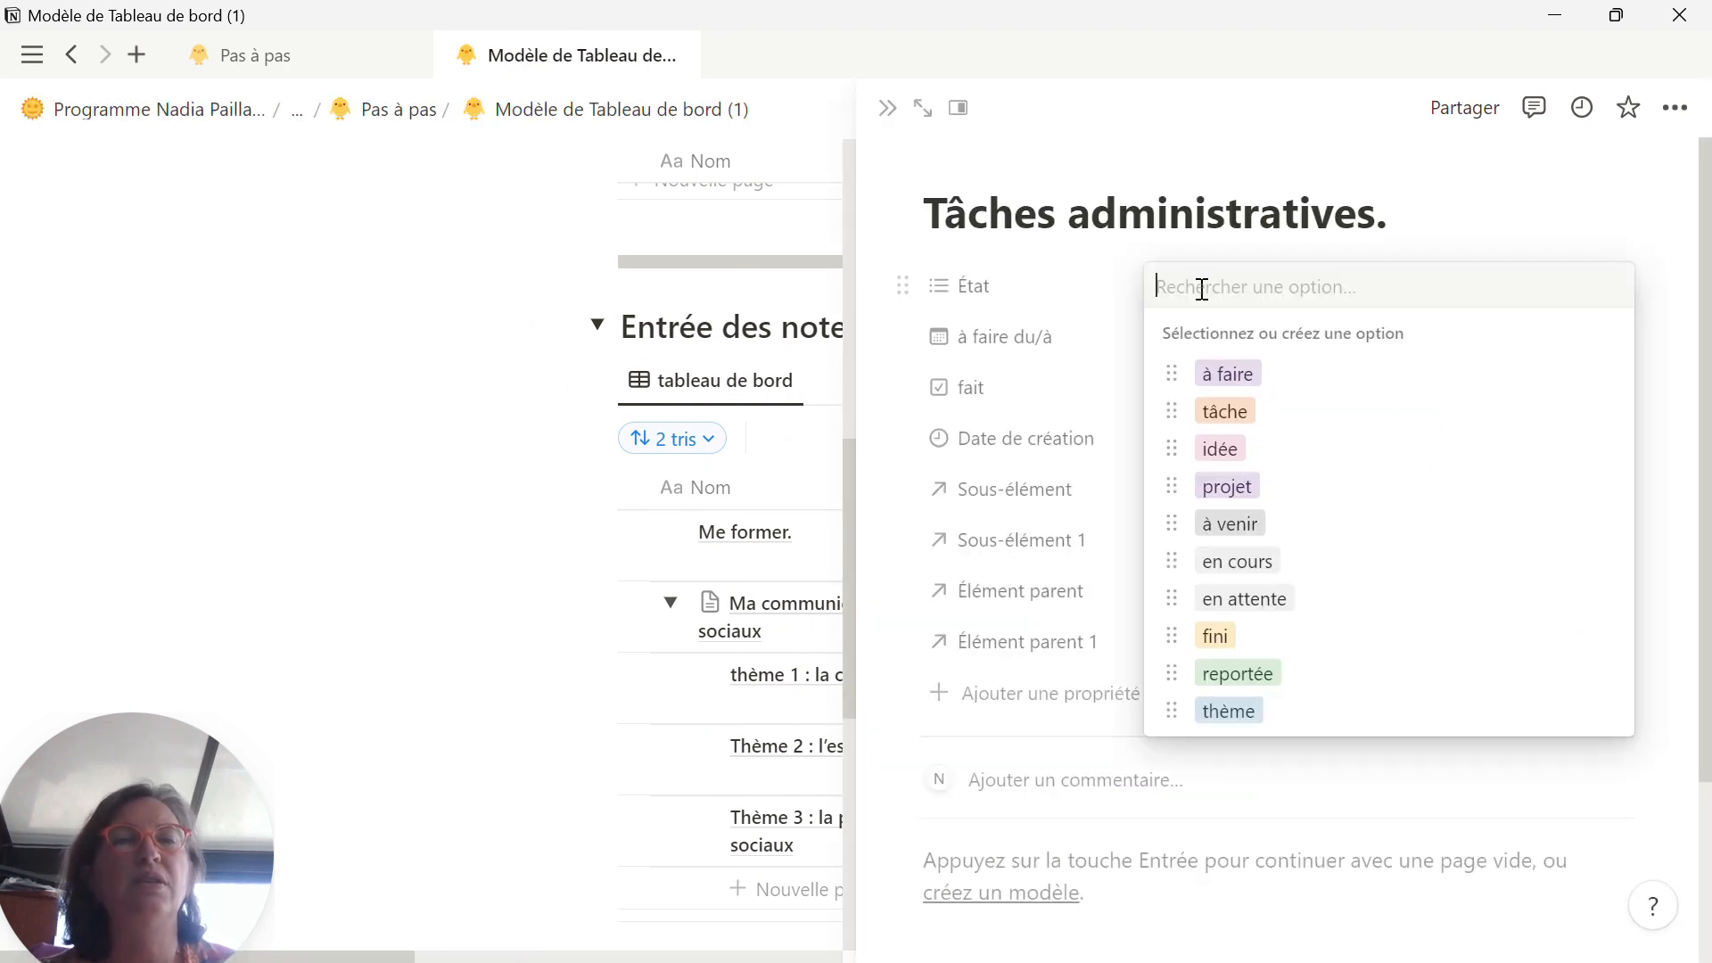
left_click(1231, 486)
left_click(1505, 211)
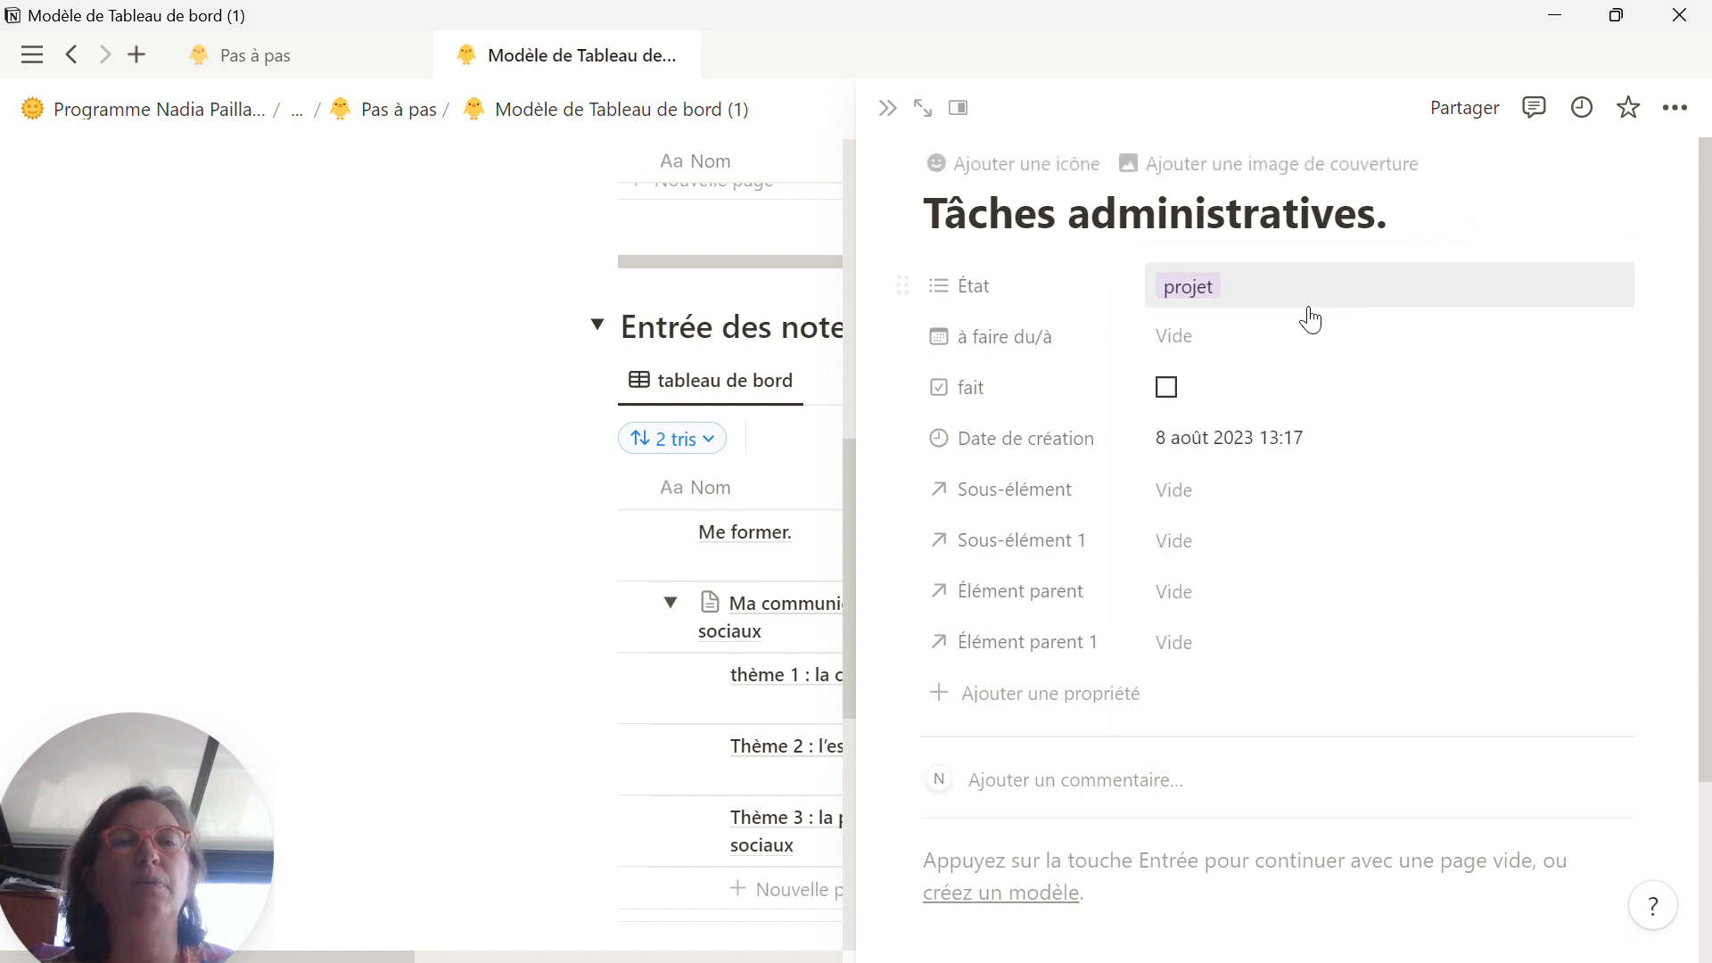
left_click(1186, 337)
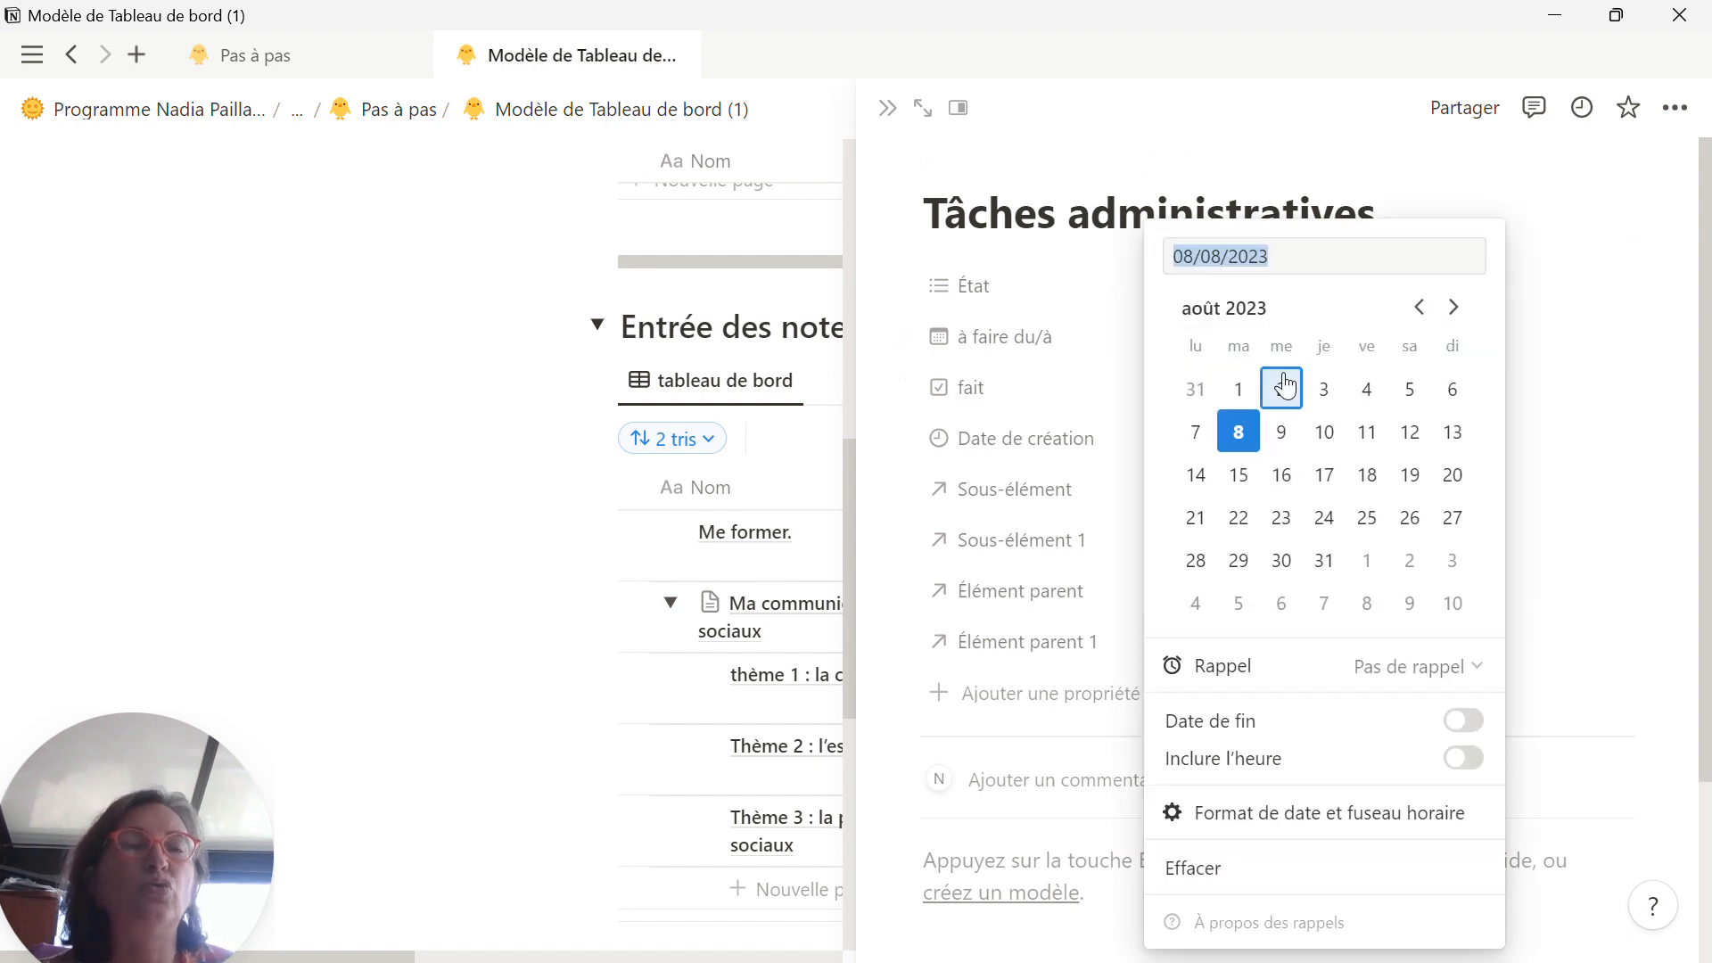
left_click(1518, 191)
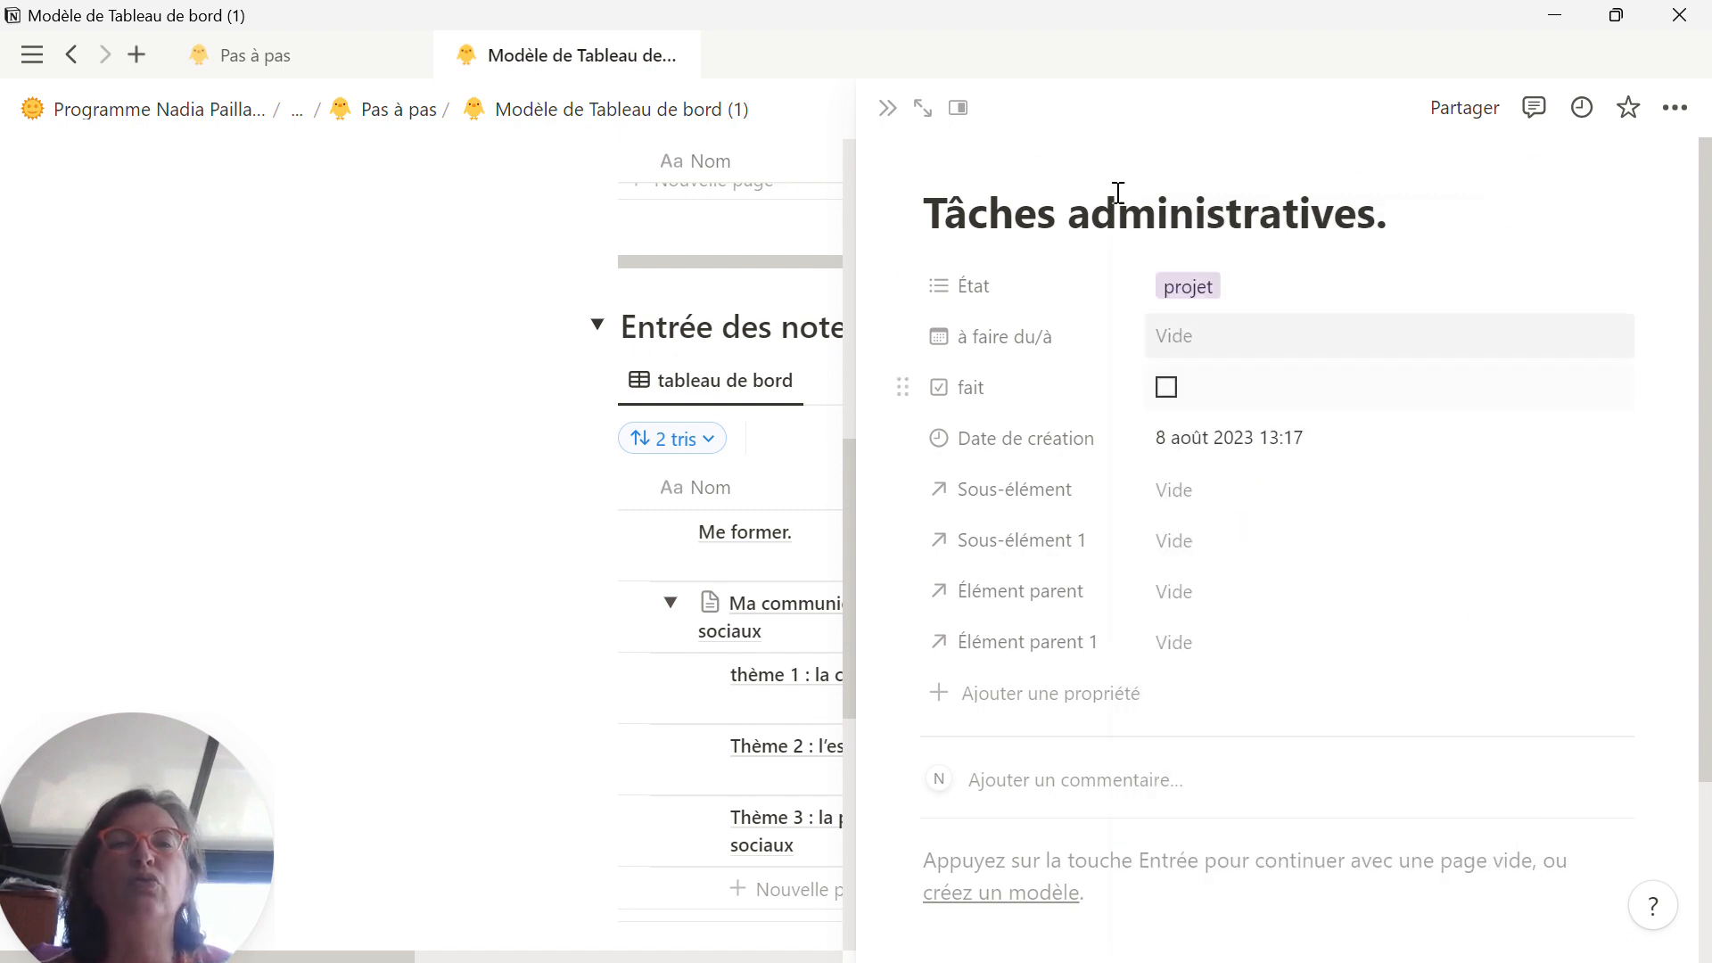
left_click(887, 108)
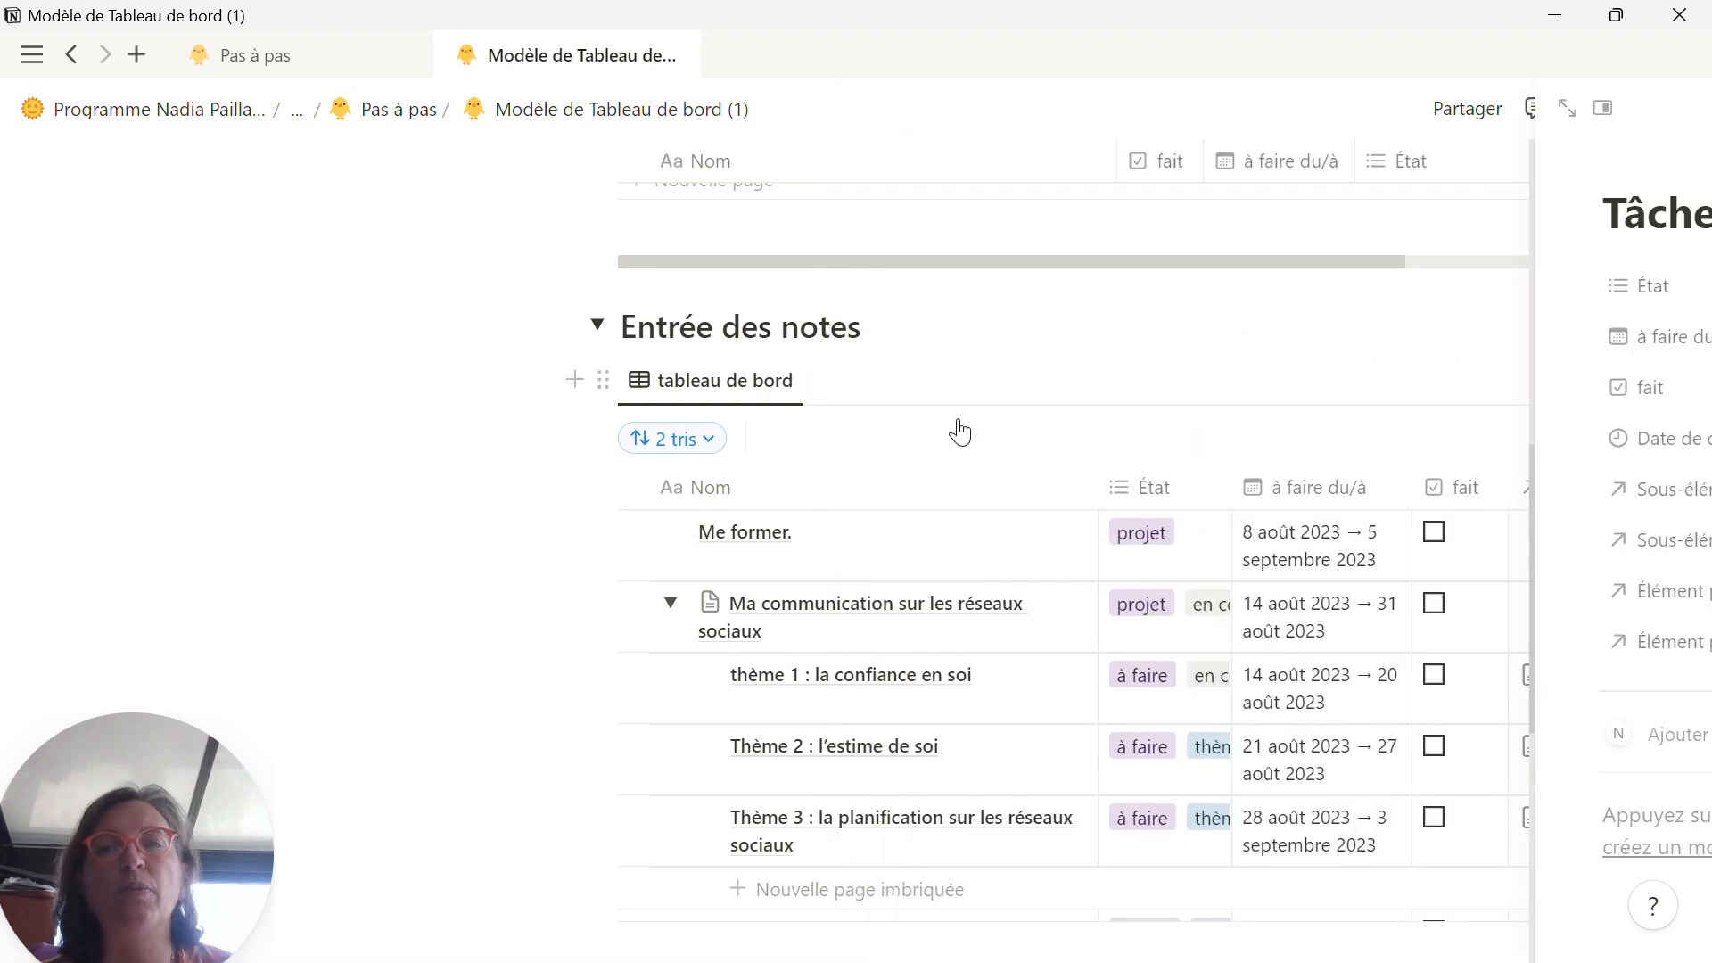
Step: Collapse the Ma communication sur les réseaux sociaux and Animer un groupe Facebook. rows in the Entrée des notes table
left_click(675, 608)
left_click(662, 675)
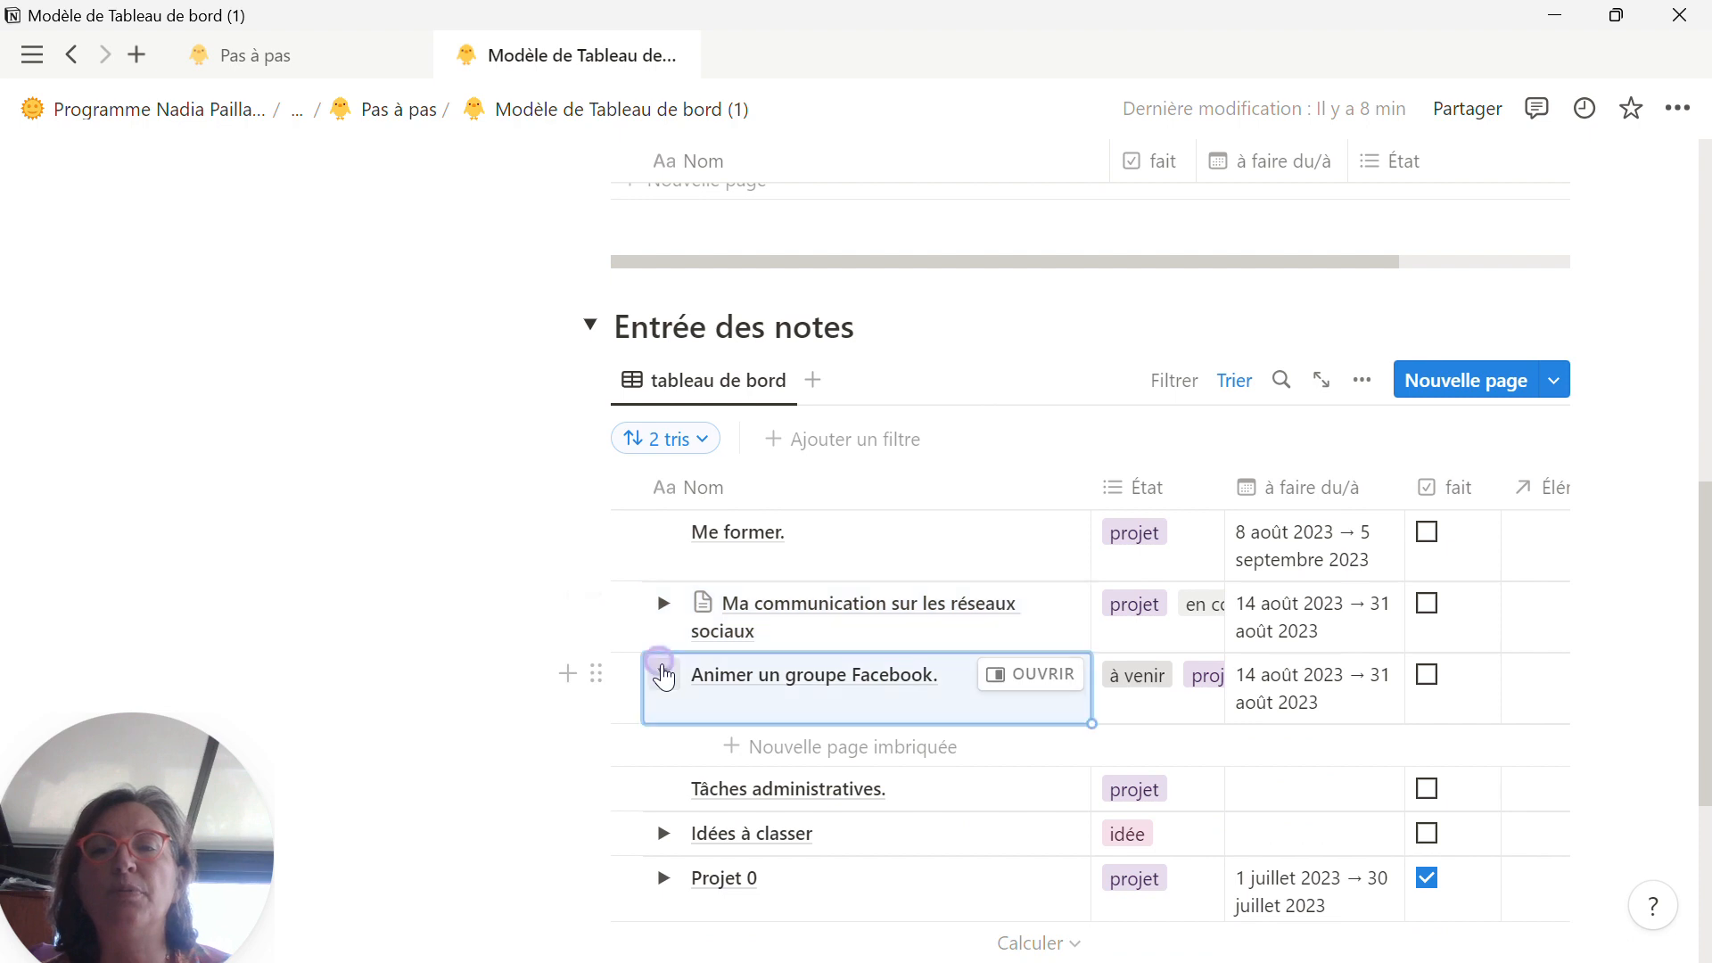
scroll(687, 749, "down", 2)
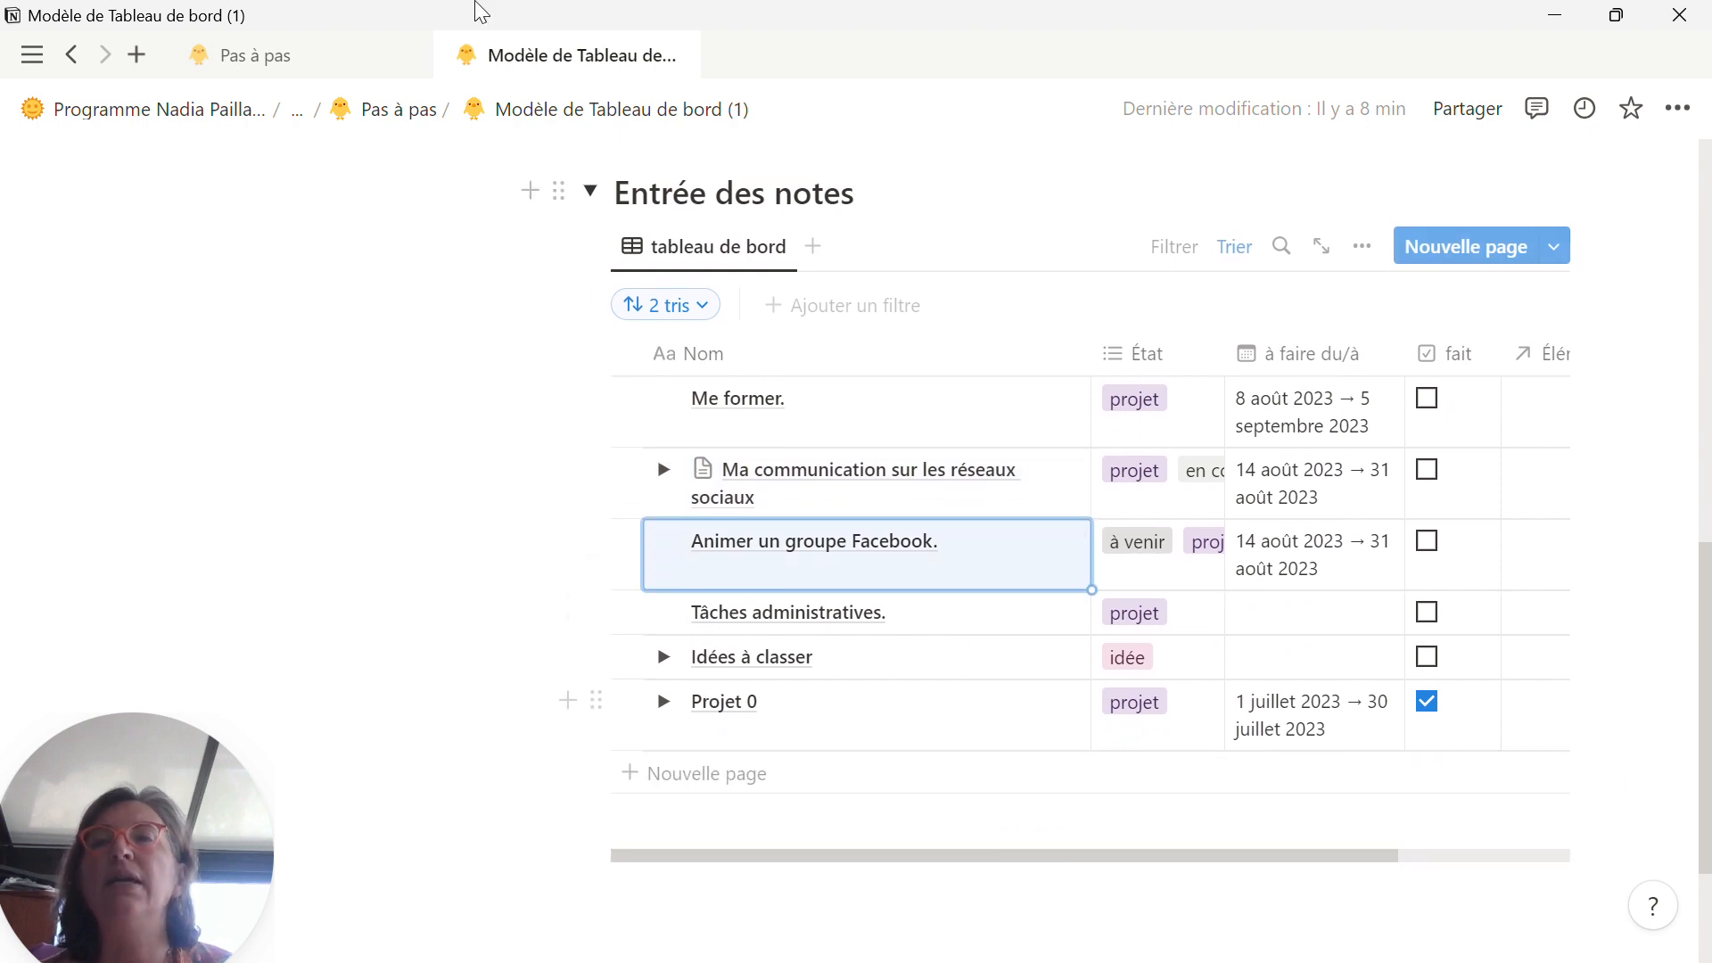
Step: Check the "Idées à classer." item in the Pas à pas list against the nested pages of the dashboard's Idées à classer row
left_click(339, 58)
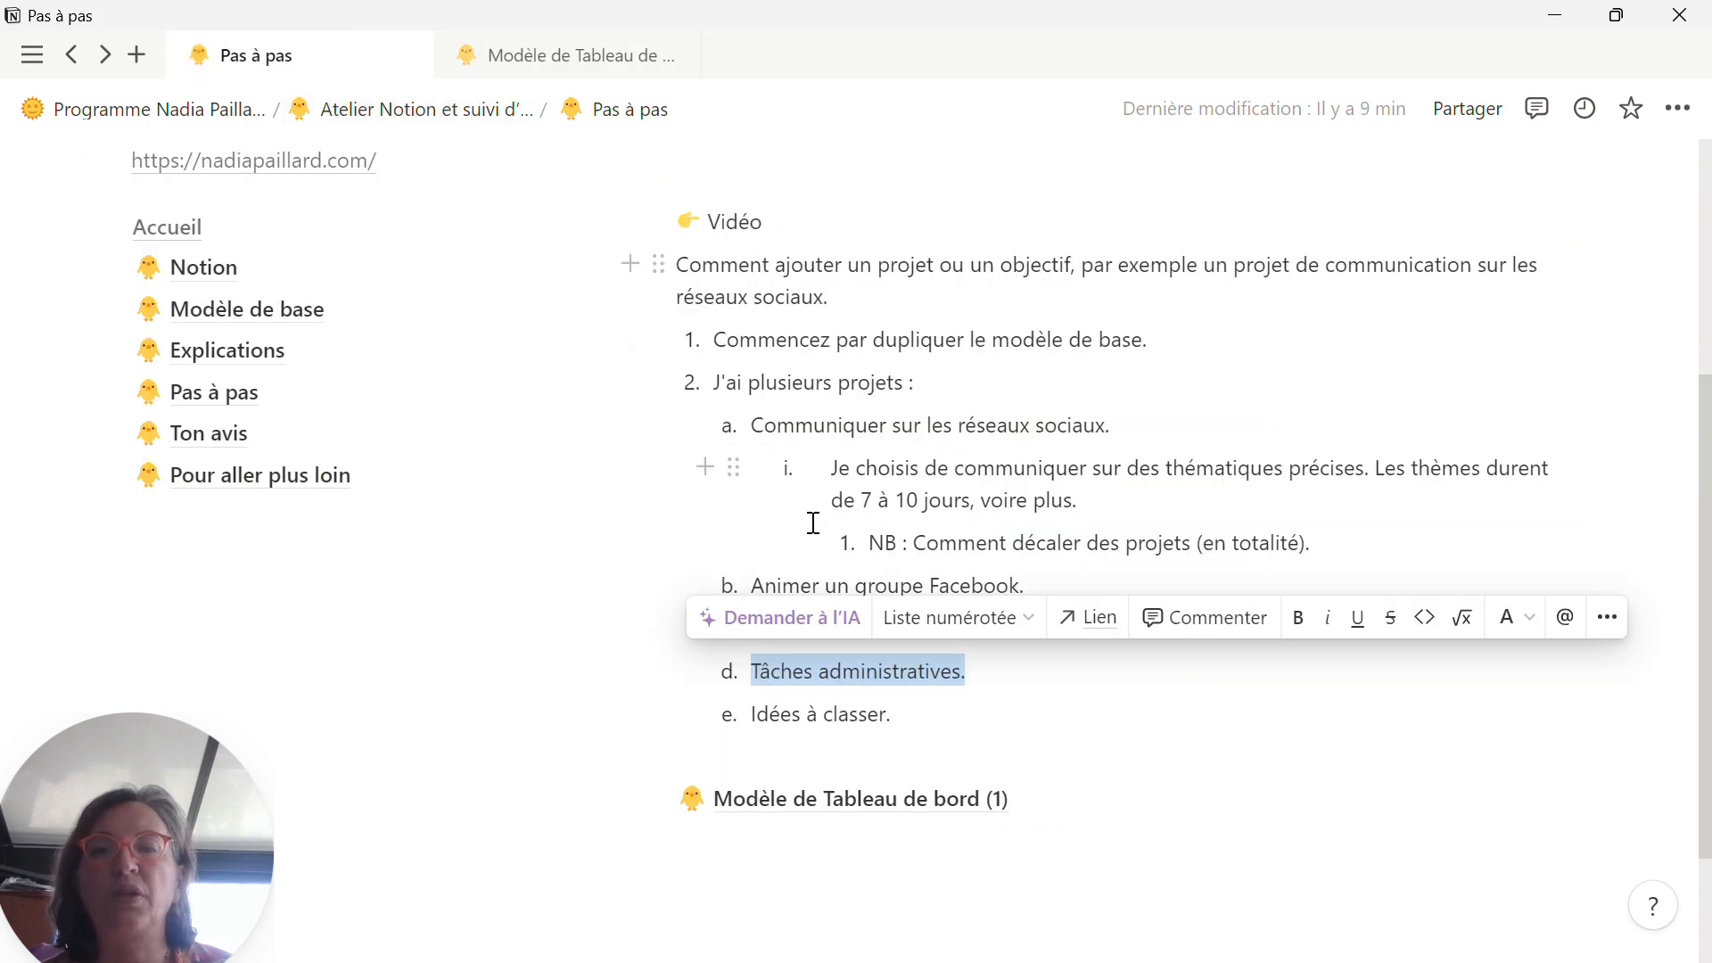
left_click_drag(905, 726, 755, 723)
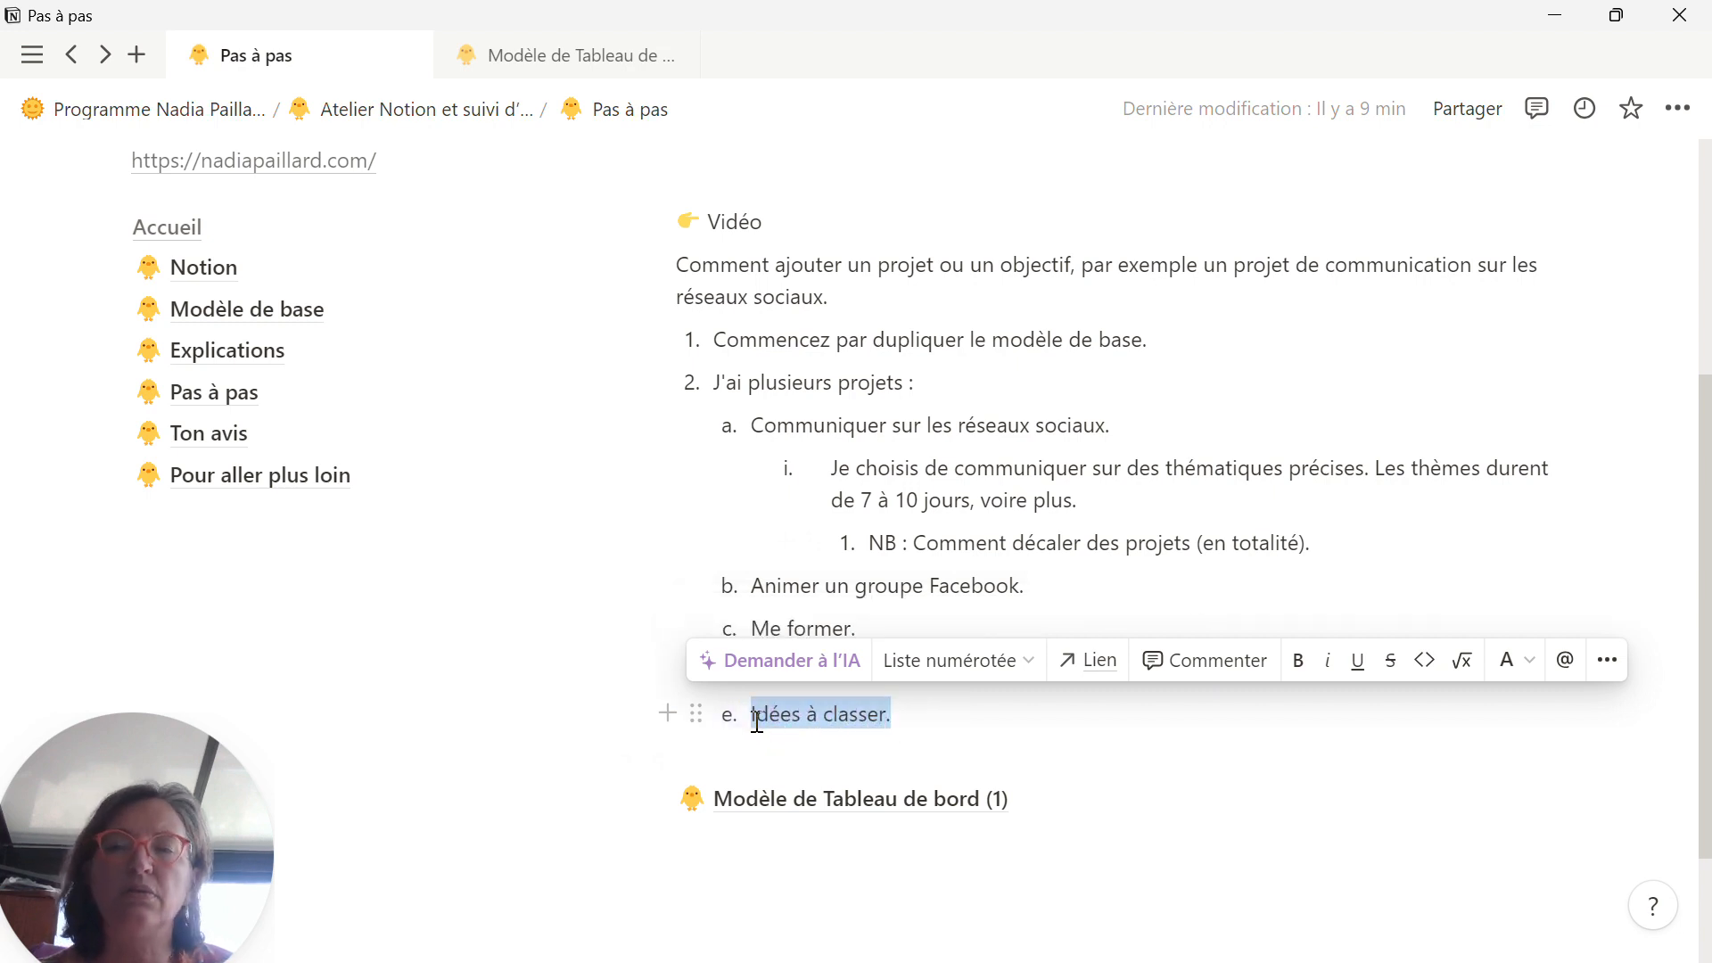
left_click(629, 59)
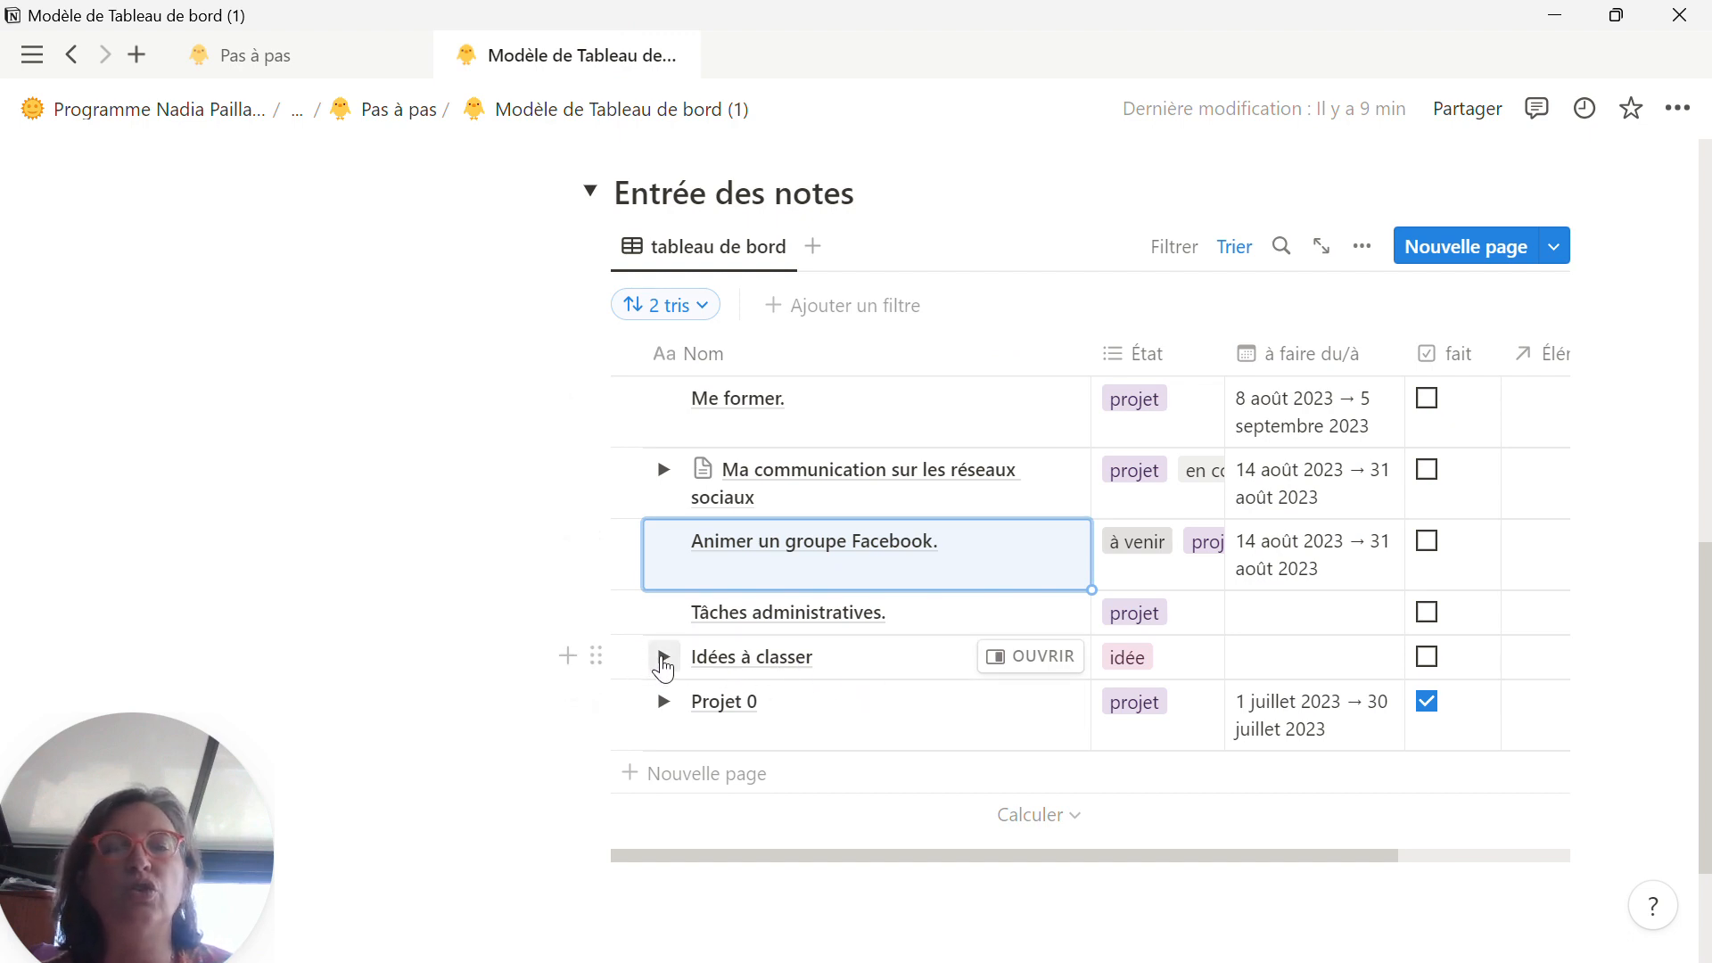
left_click(662, 657)
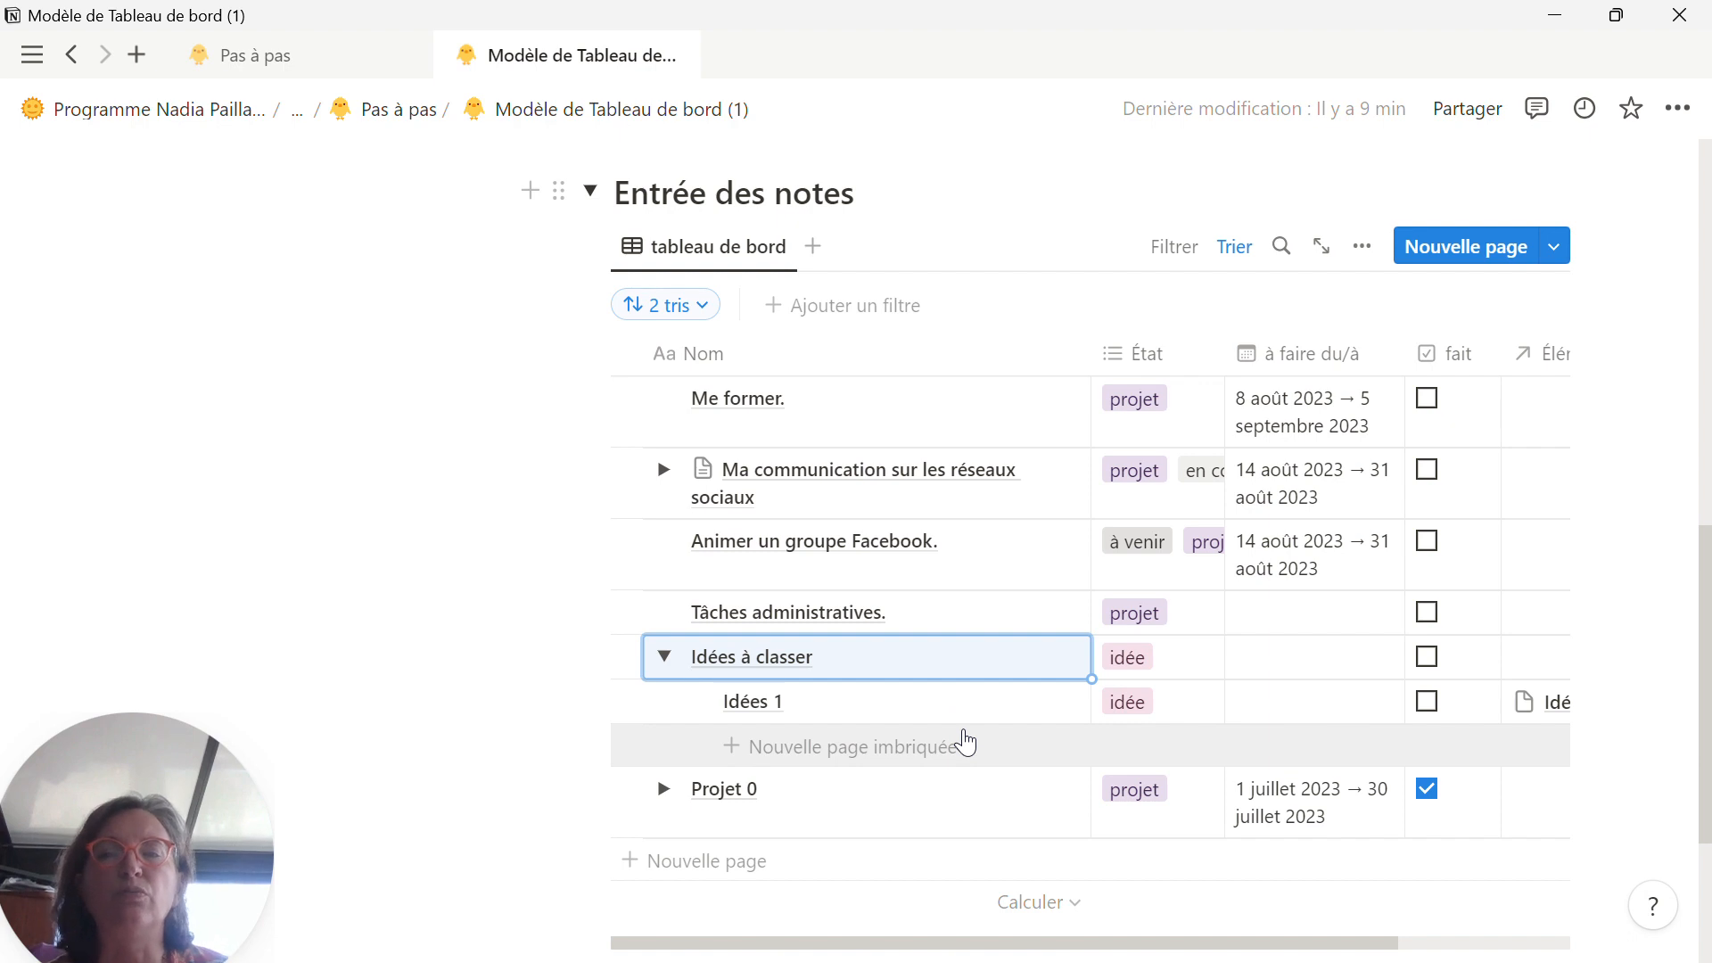
scroll(965, 740, "up", 1)
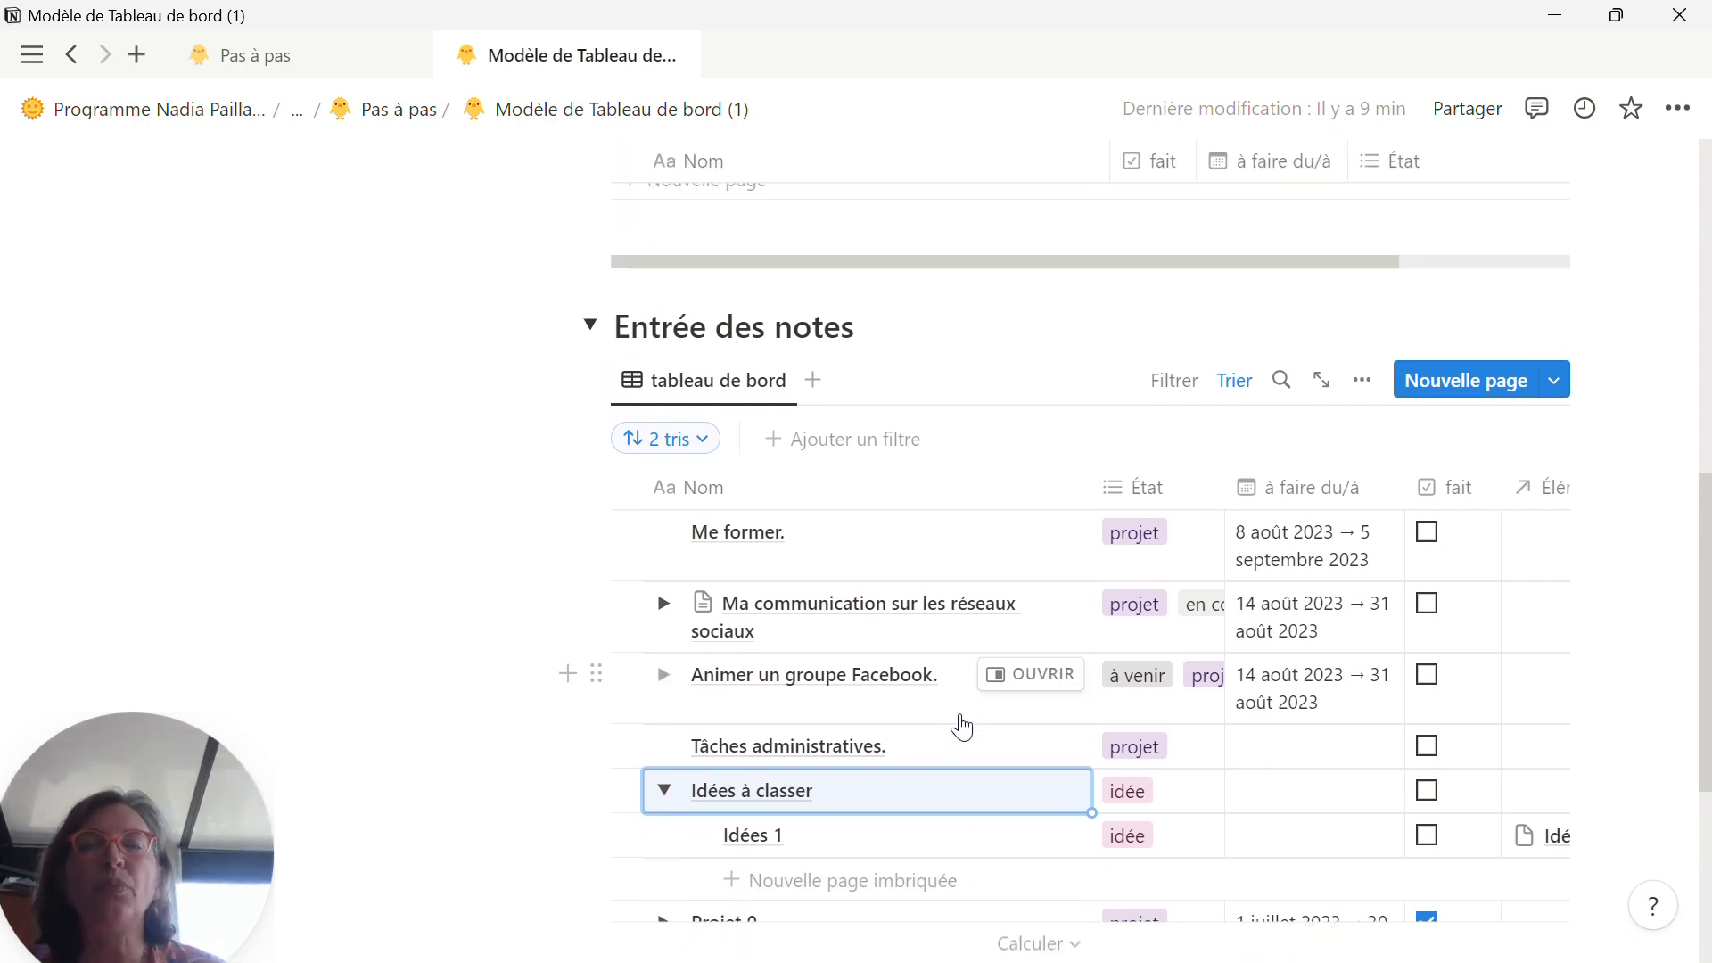
left_click(664, 790)
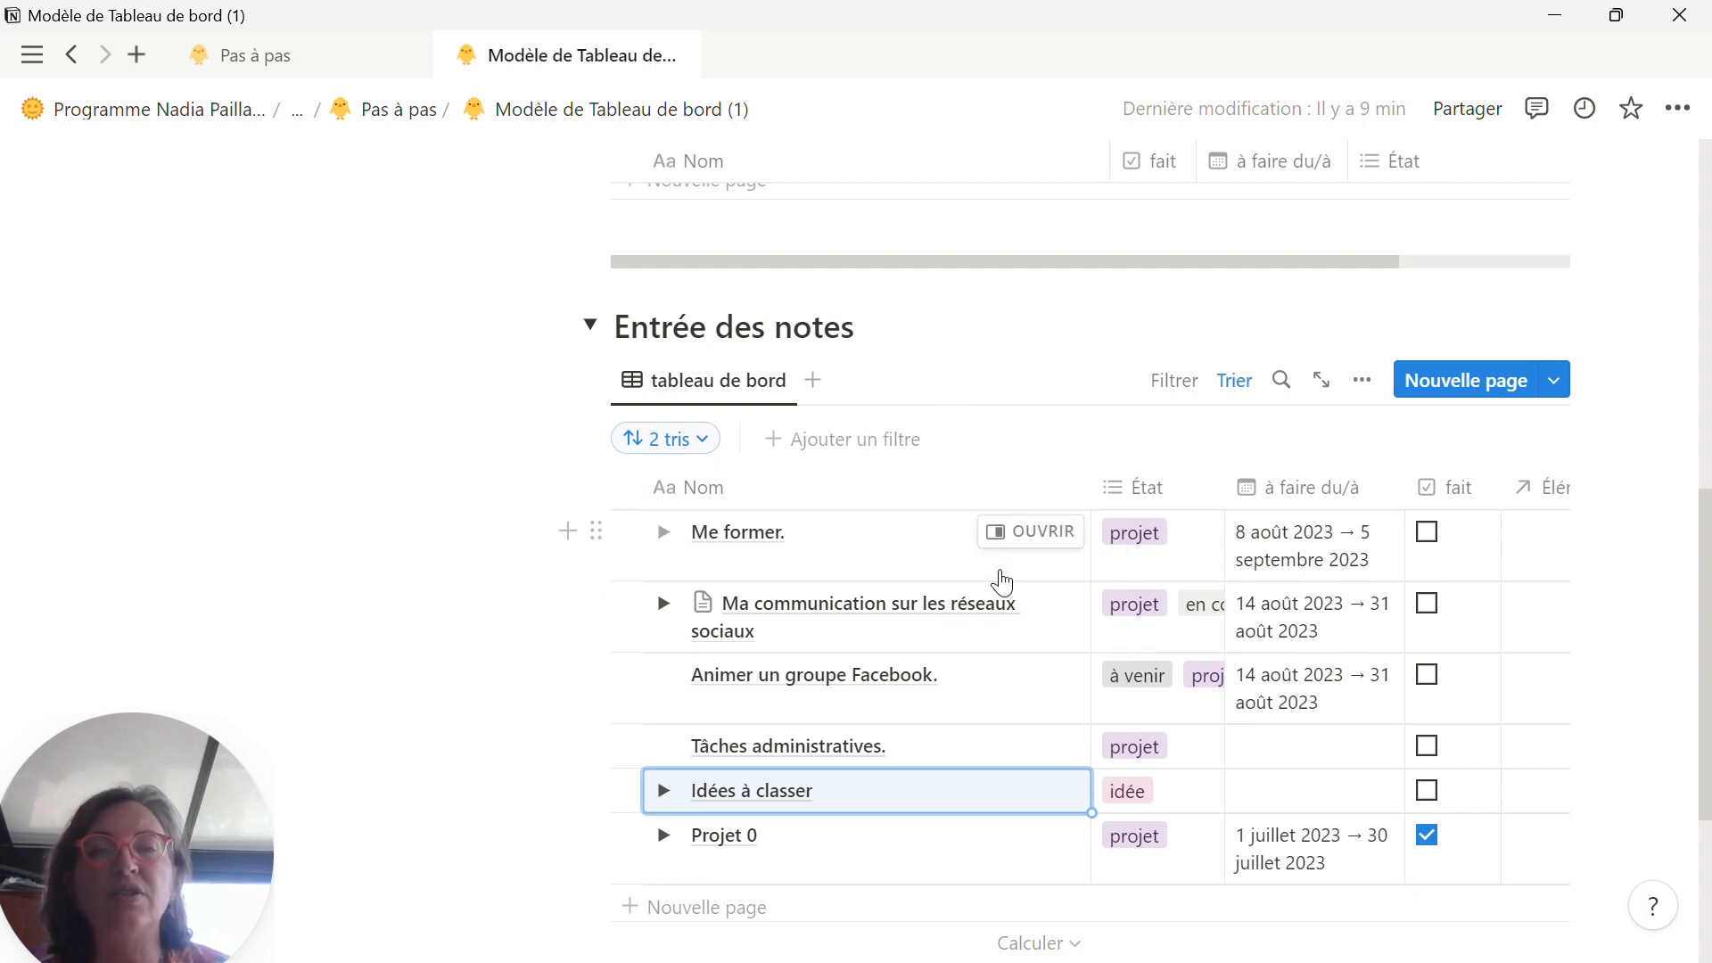
Step: Collapse the Entrée des notes section and examine the sub-items of both projects in the A faire aujourd'hui table
left_click(591, 326)
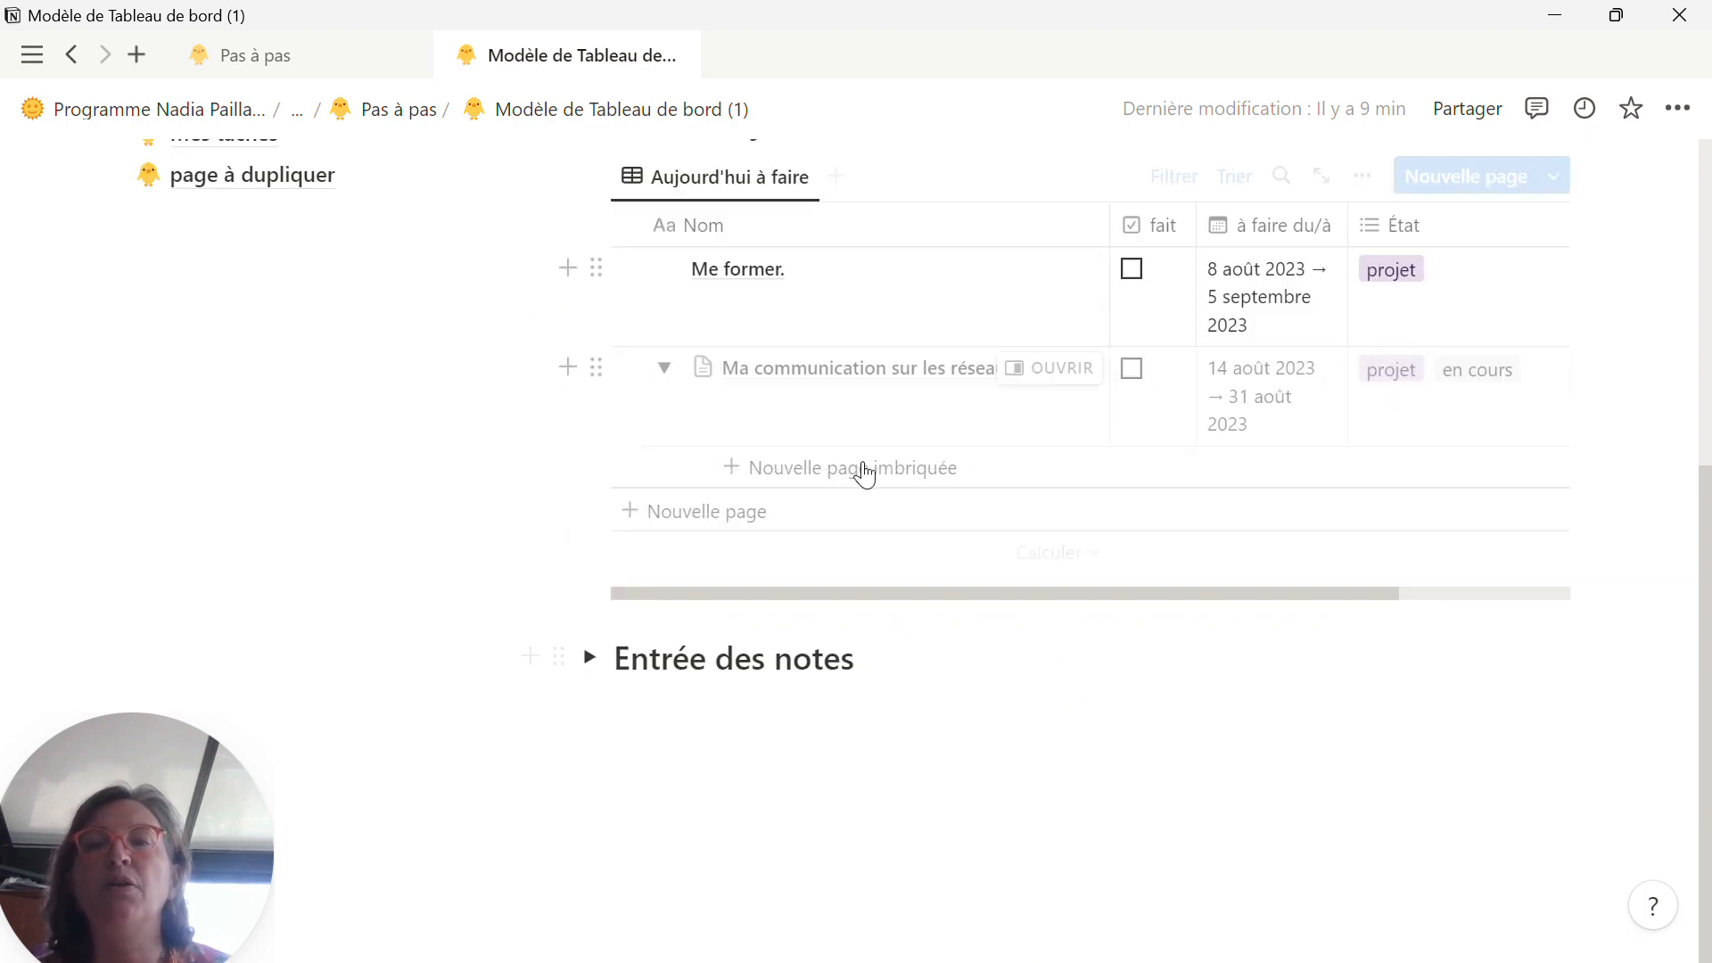
scroll(829, 437, "up", 3)
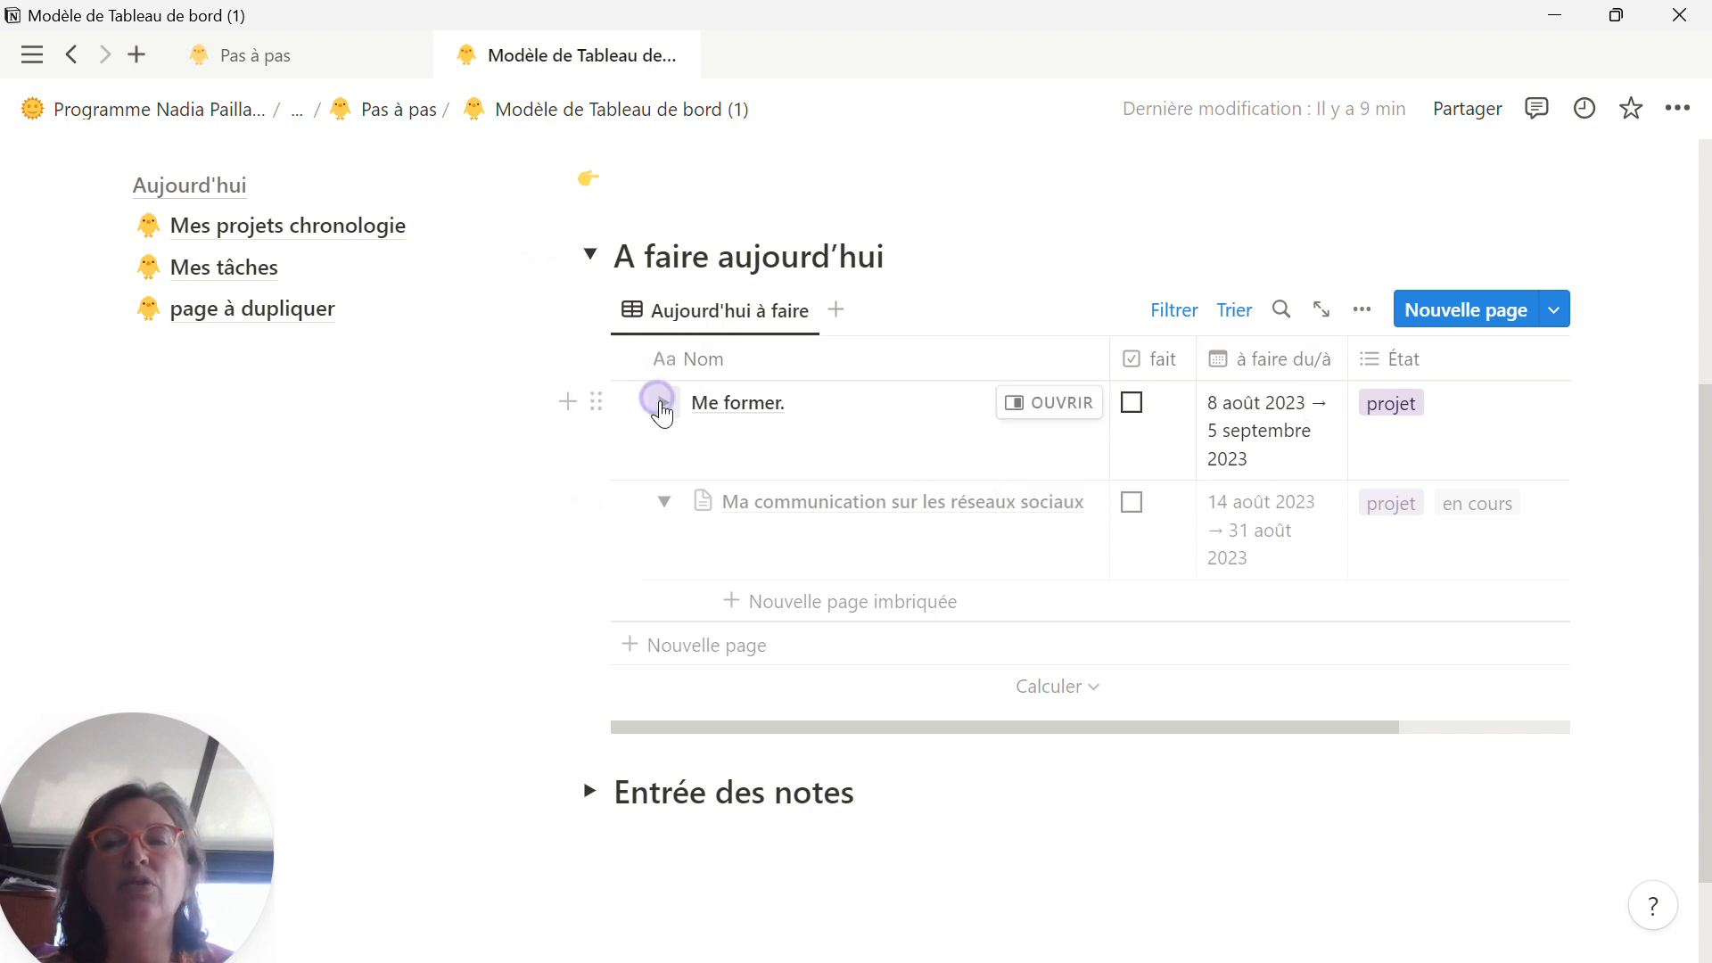
left_click(663, 403)
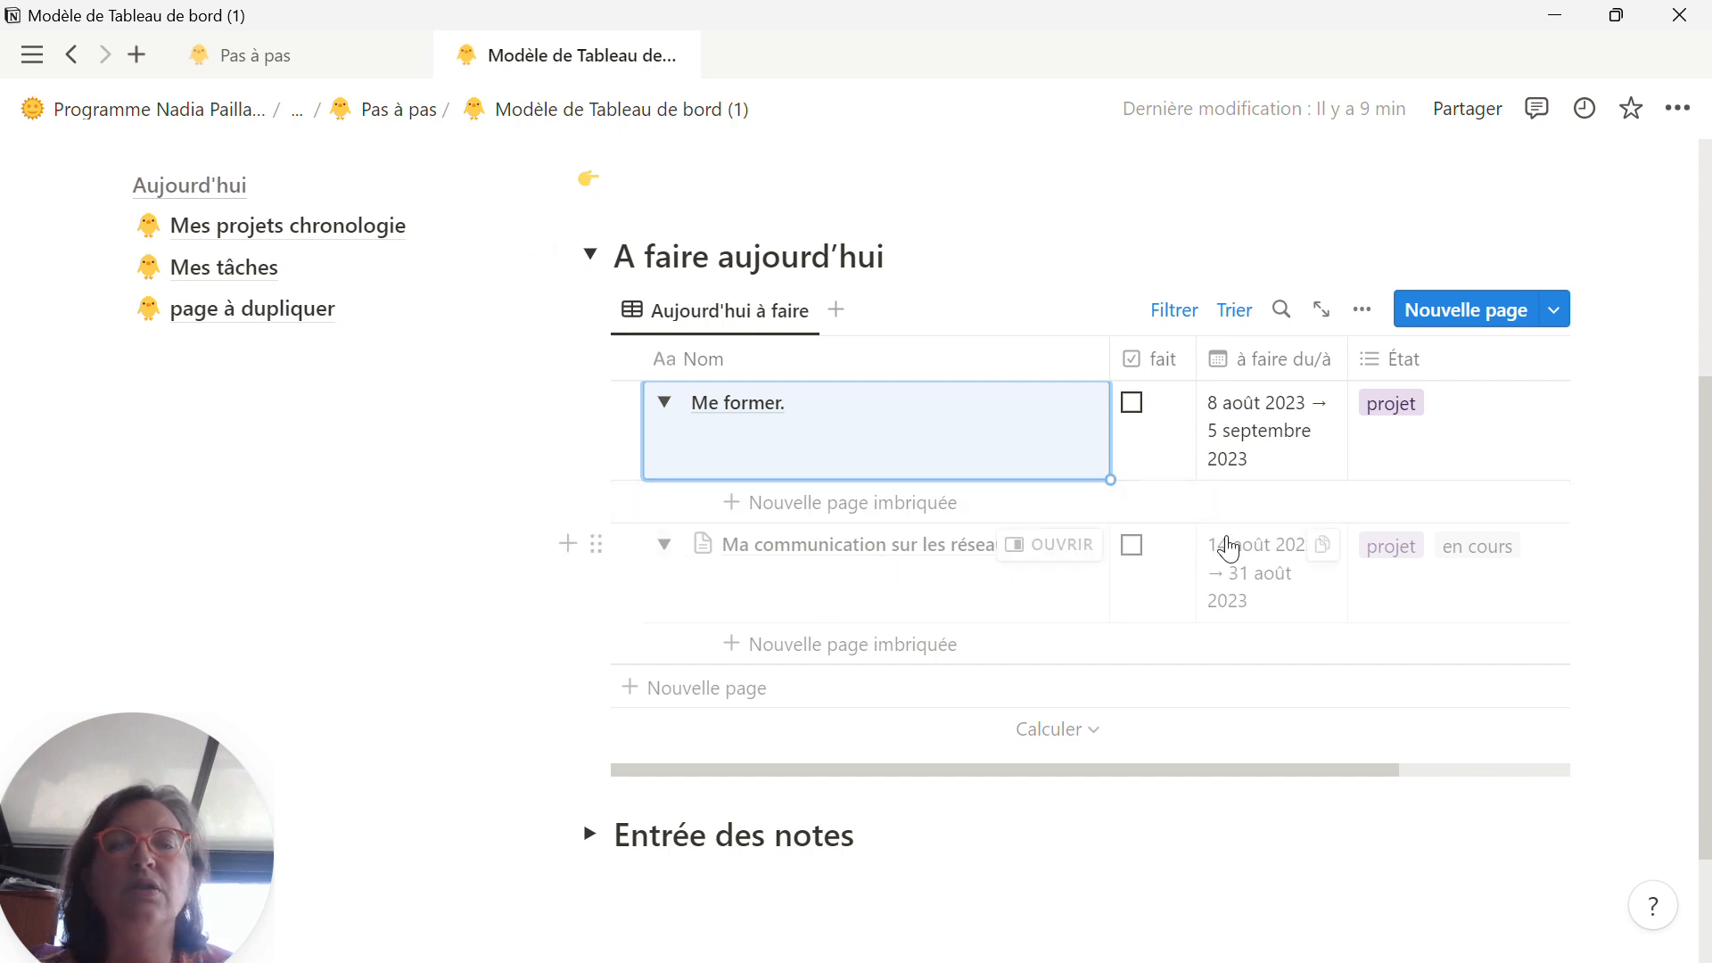
left_click(665, 547)
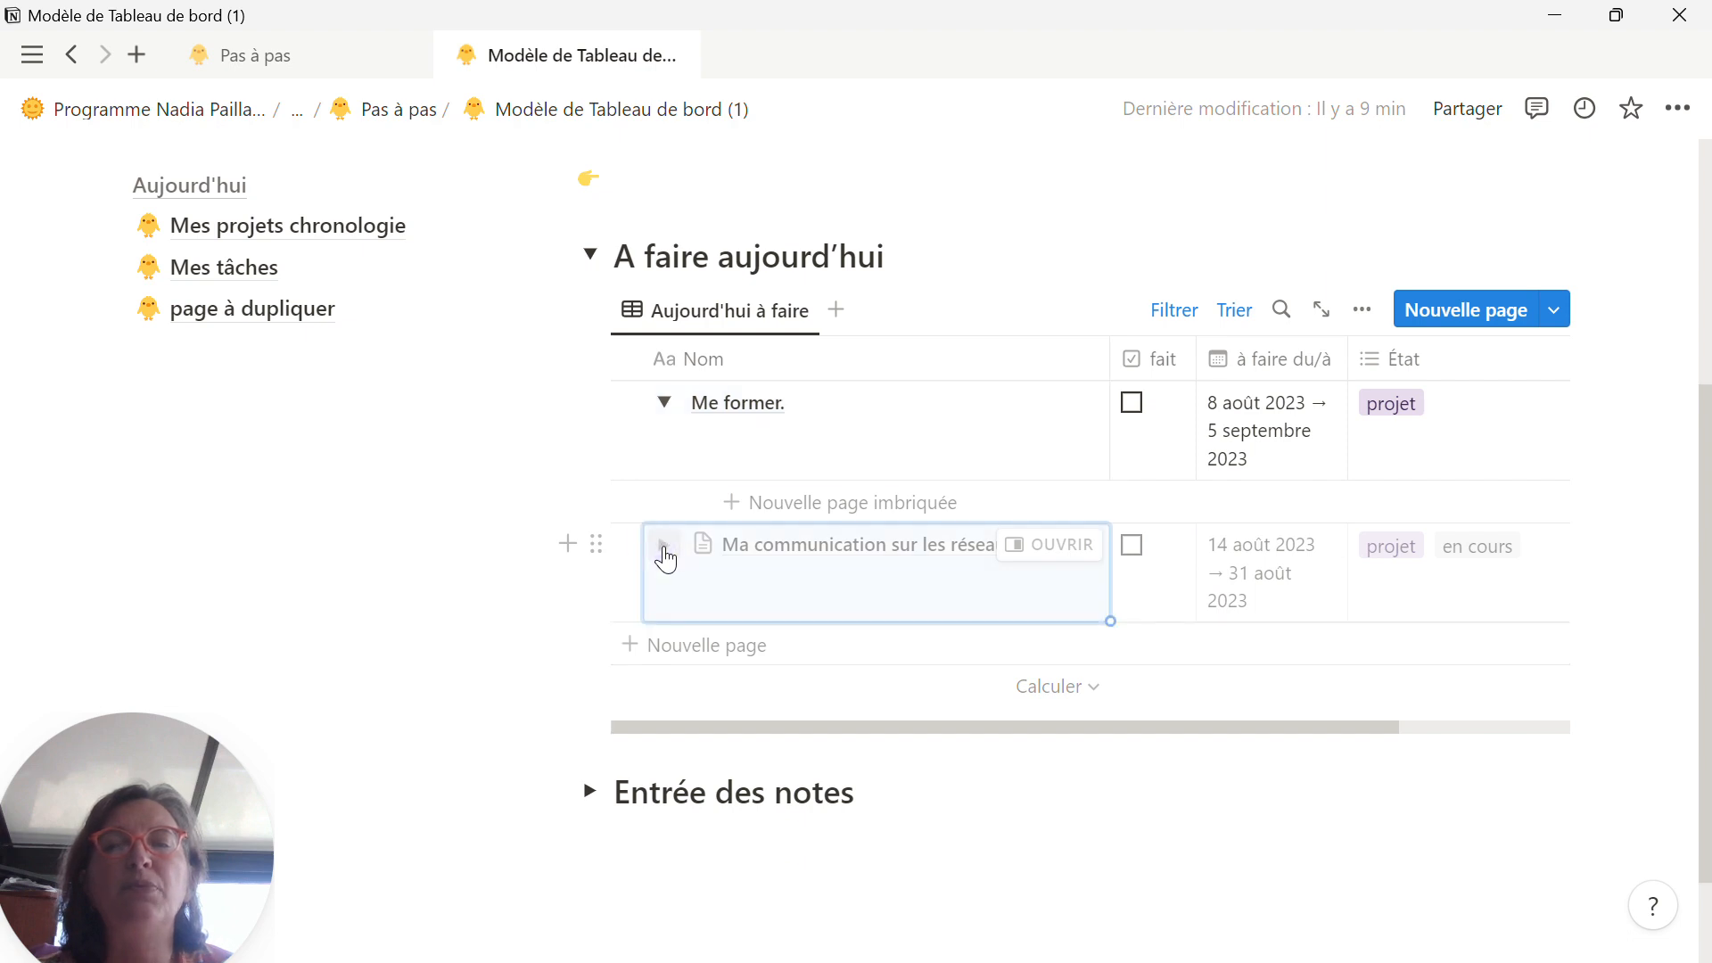
left_click(665, 547)
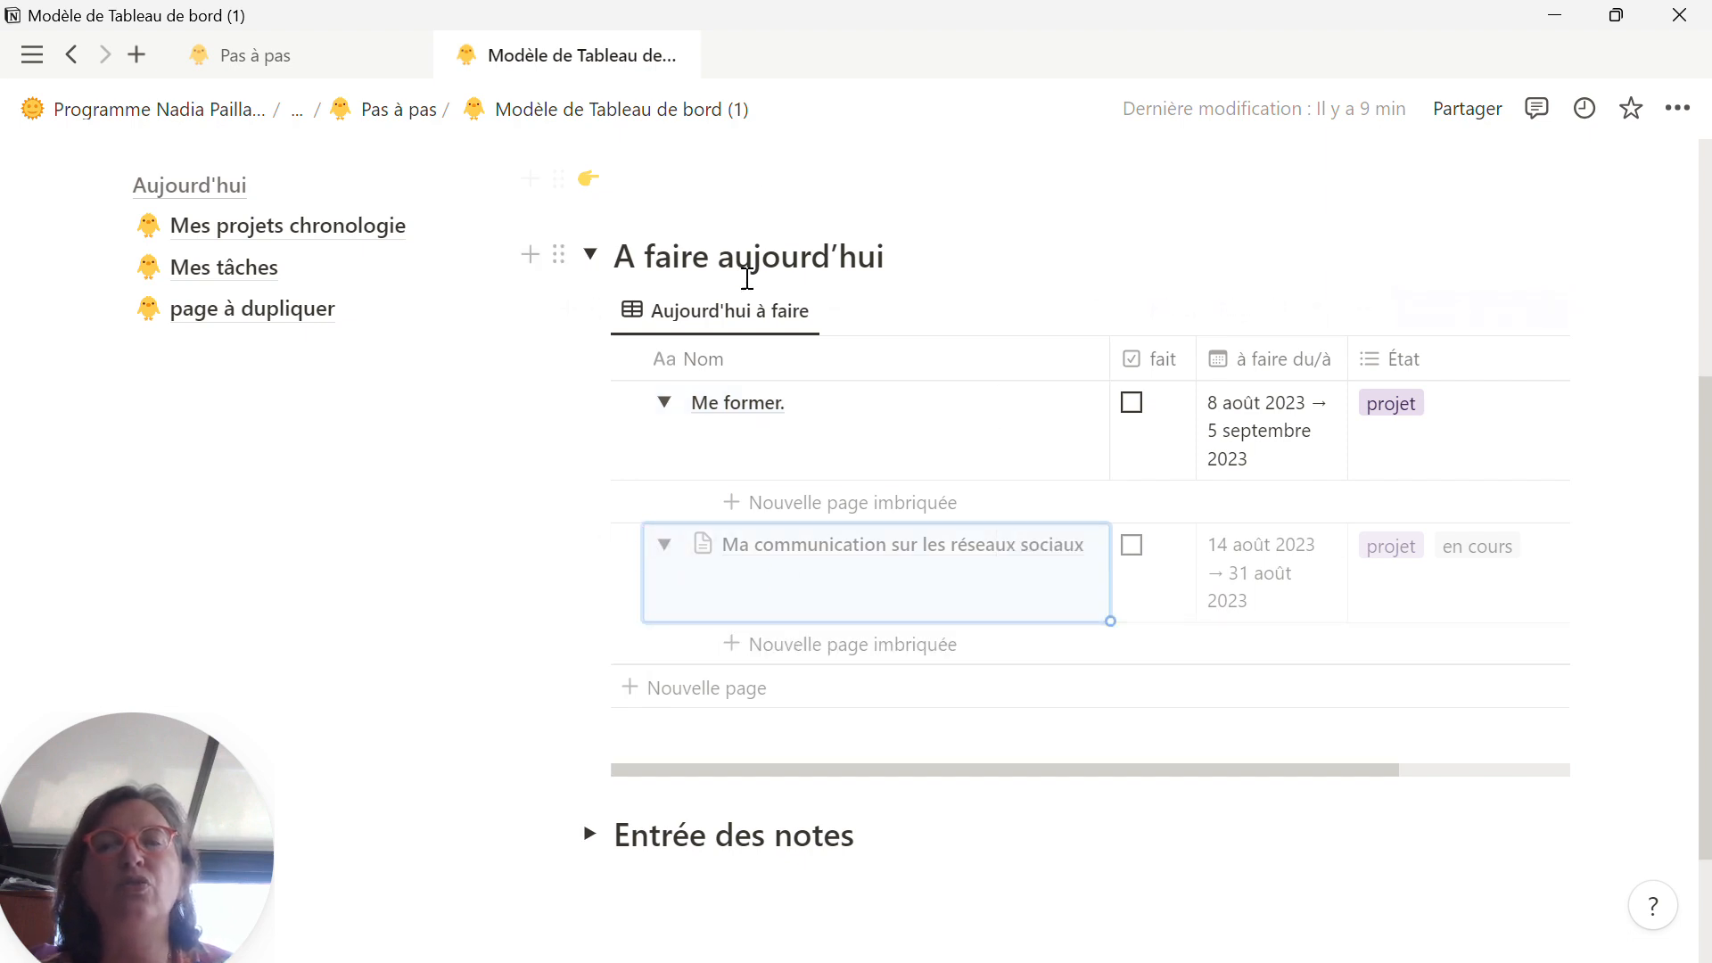
Step: Expand the Entrée des notes section, its Ma communication sur les réseaux sociaux project, and the nested "thème 1 : la confiance en soi" row
scroll(982, 553, "down", 2)
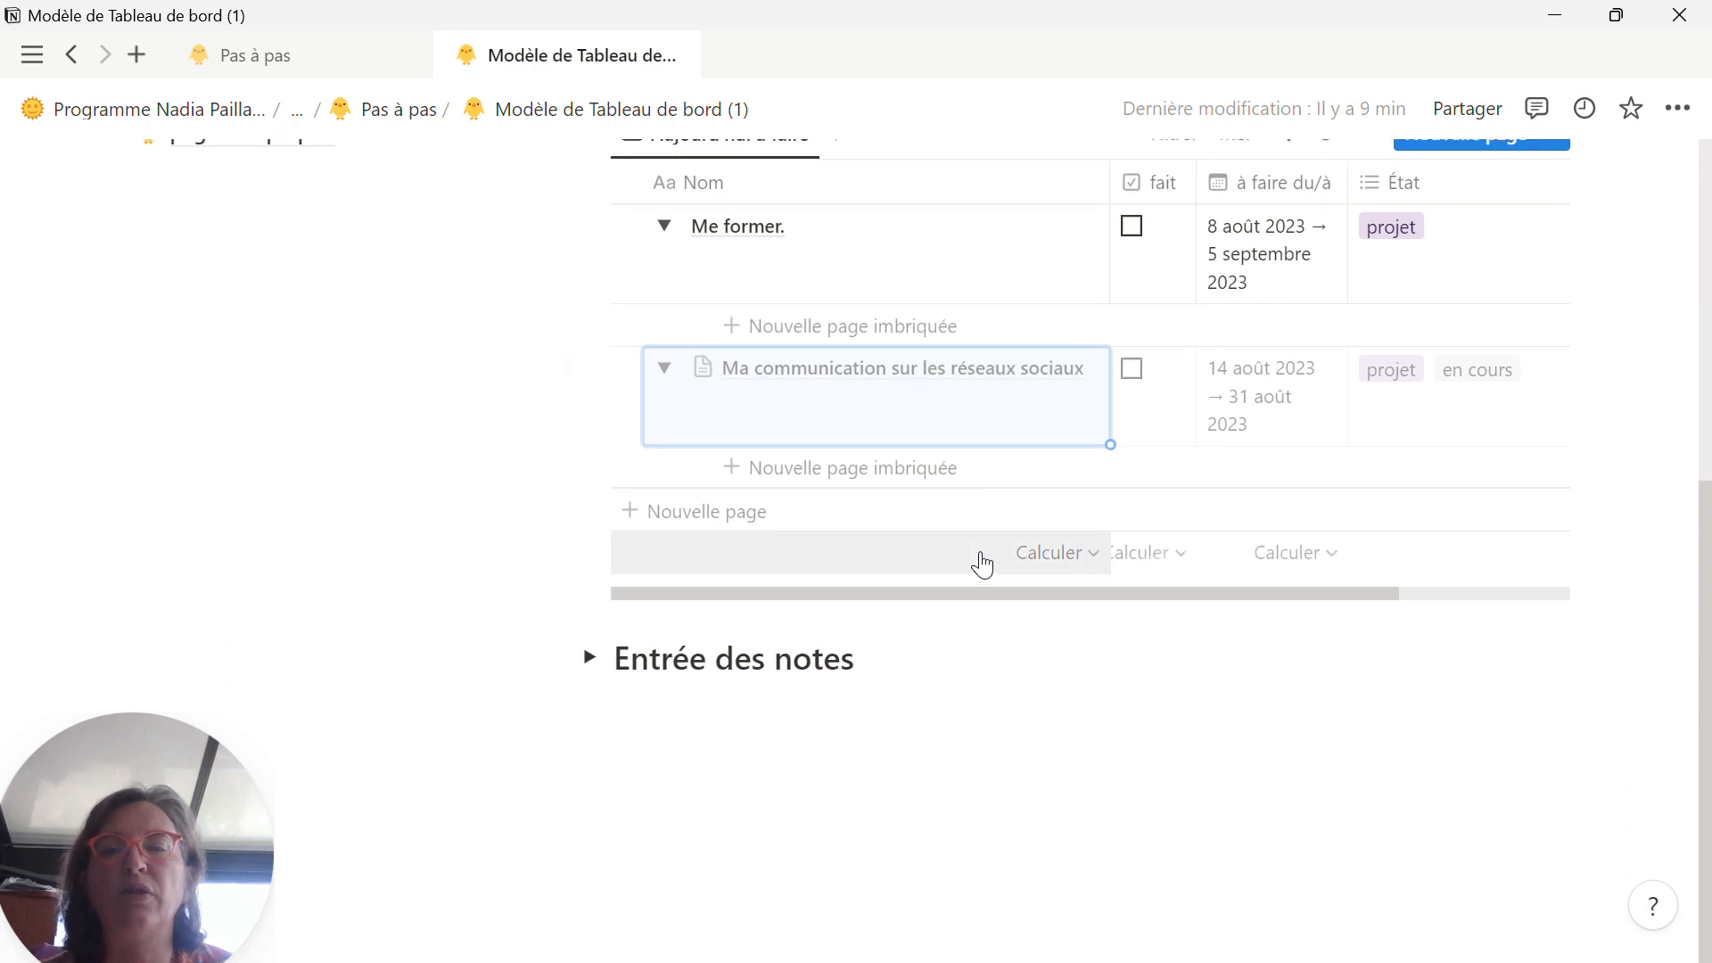
left_click(590, 658)
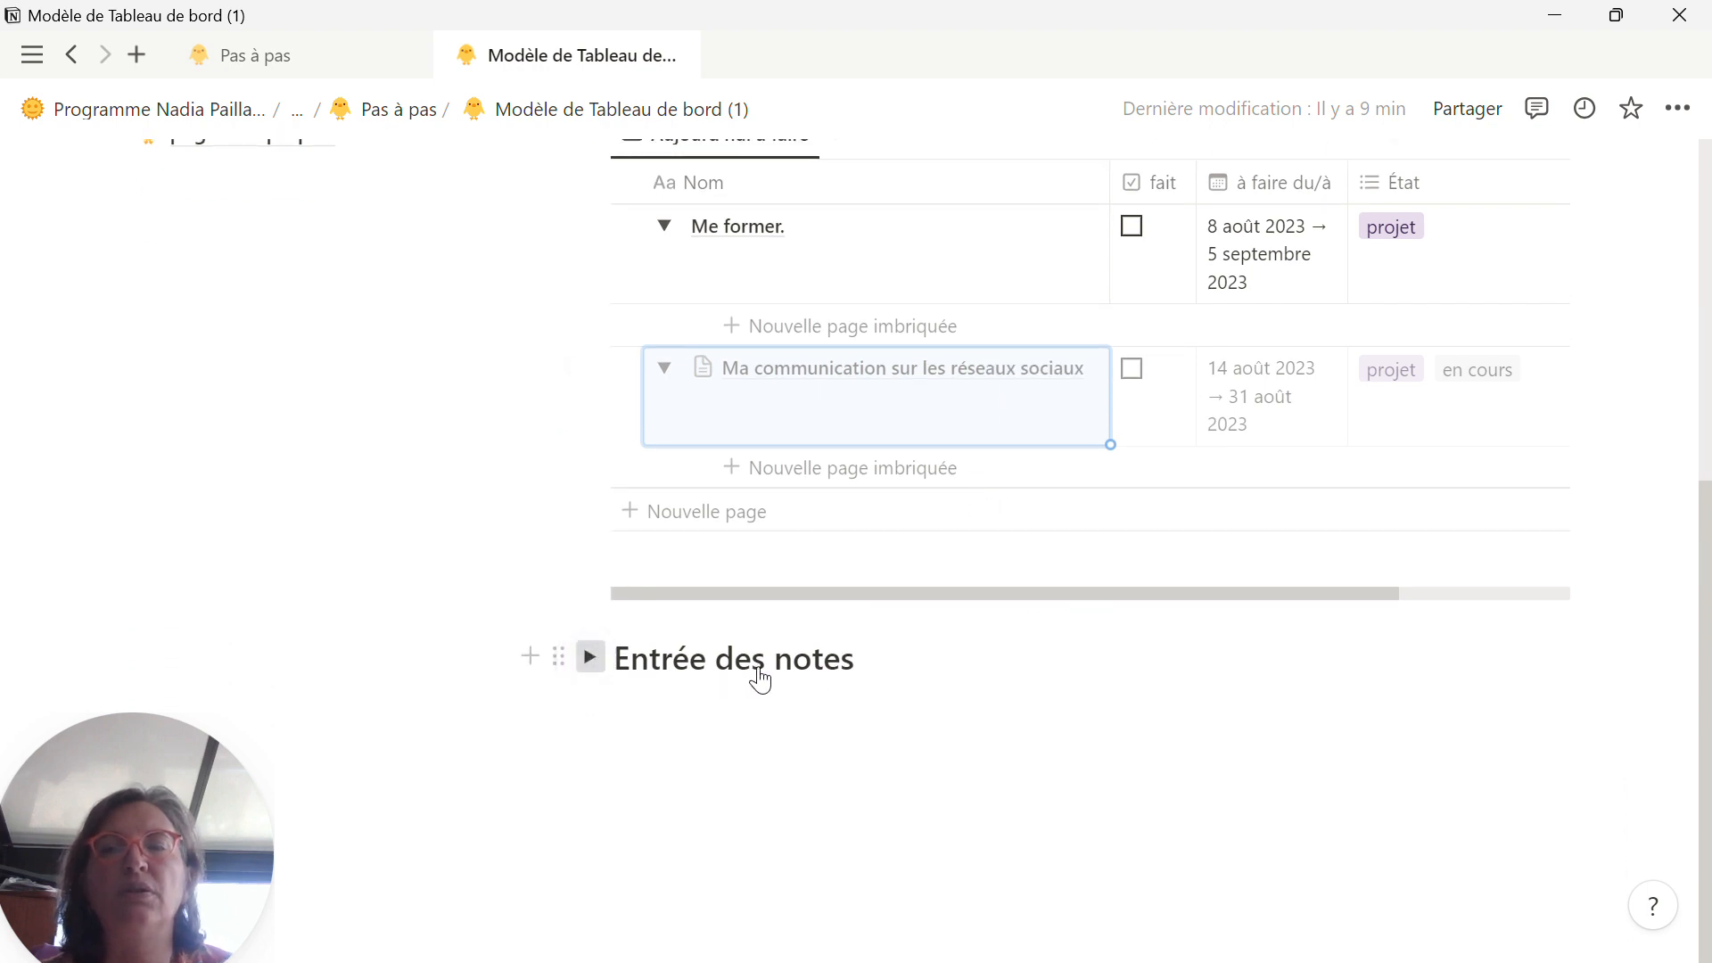
scroll(834, 669, "down", 3)
scroll(838, 678, "down", 2)
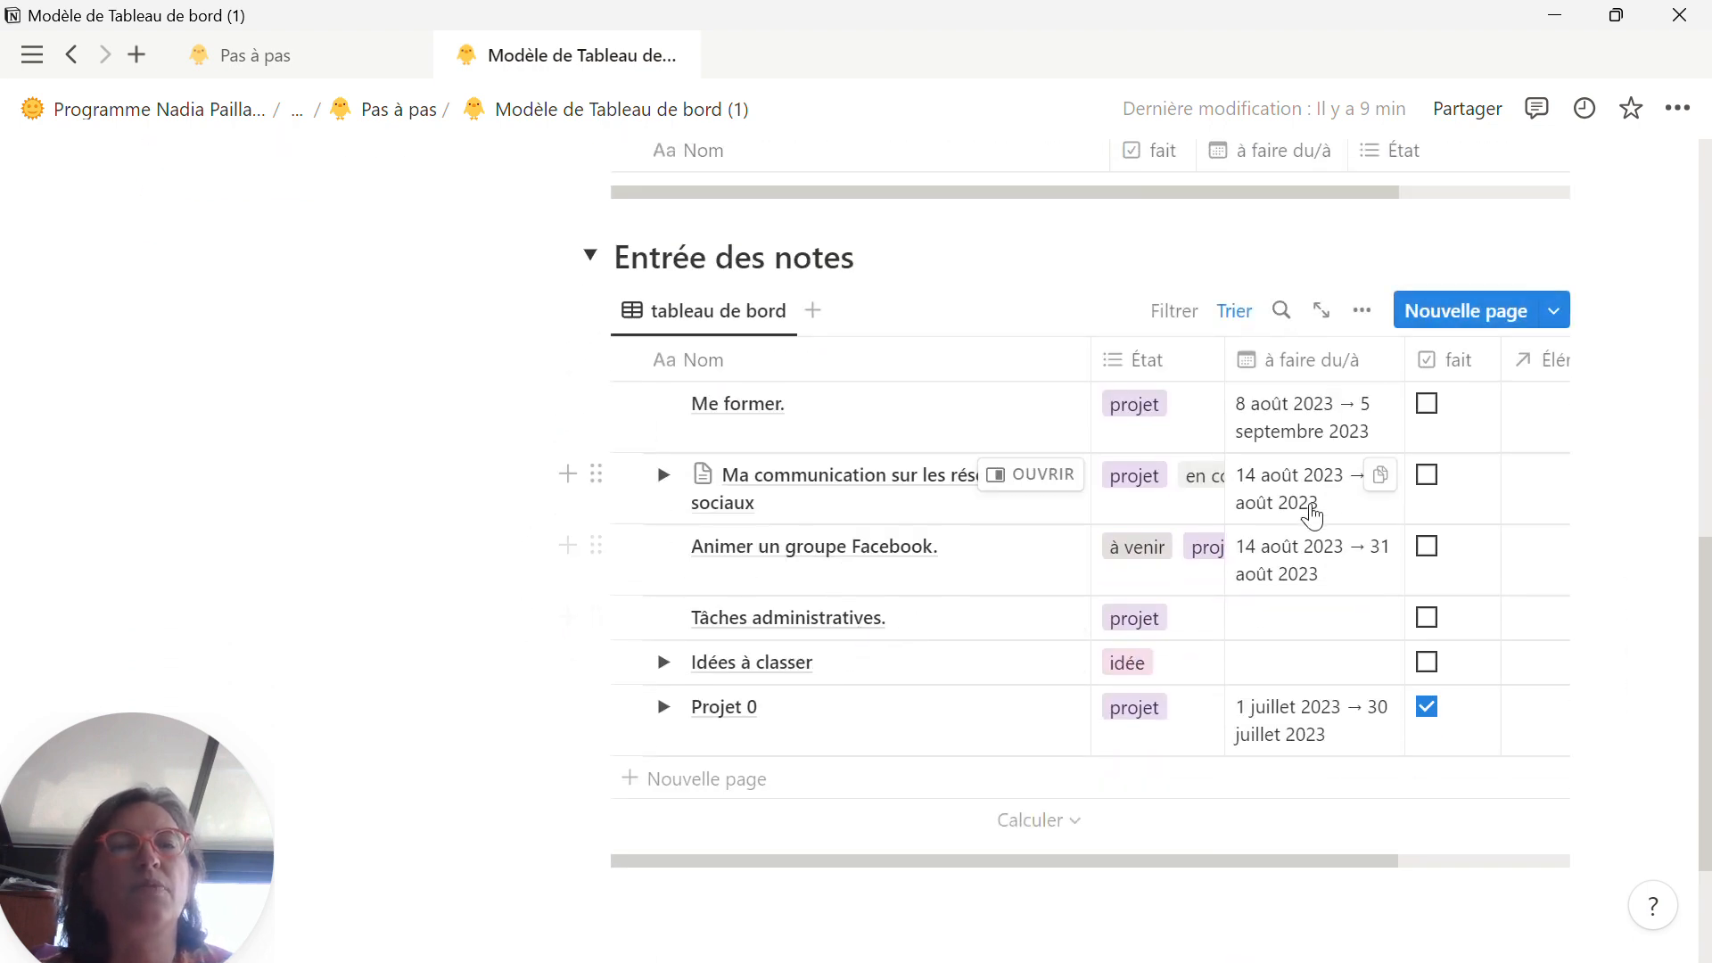
left_click(663, 474)
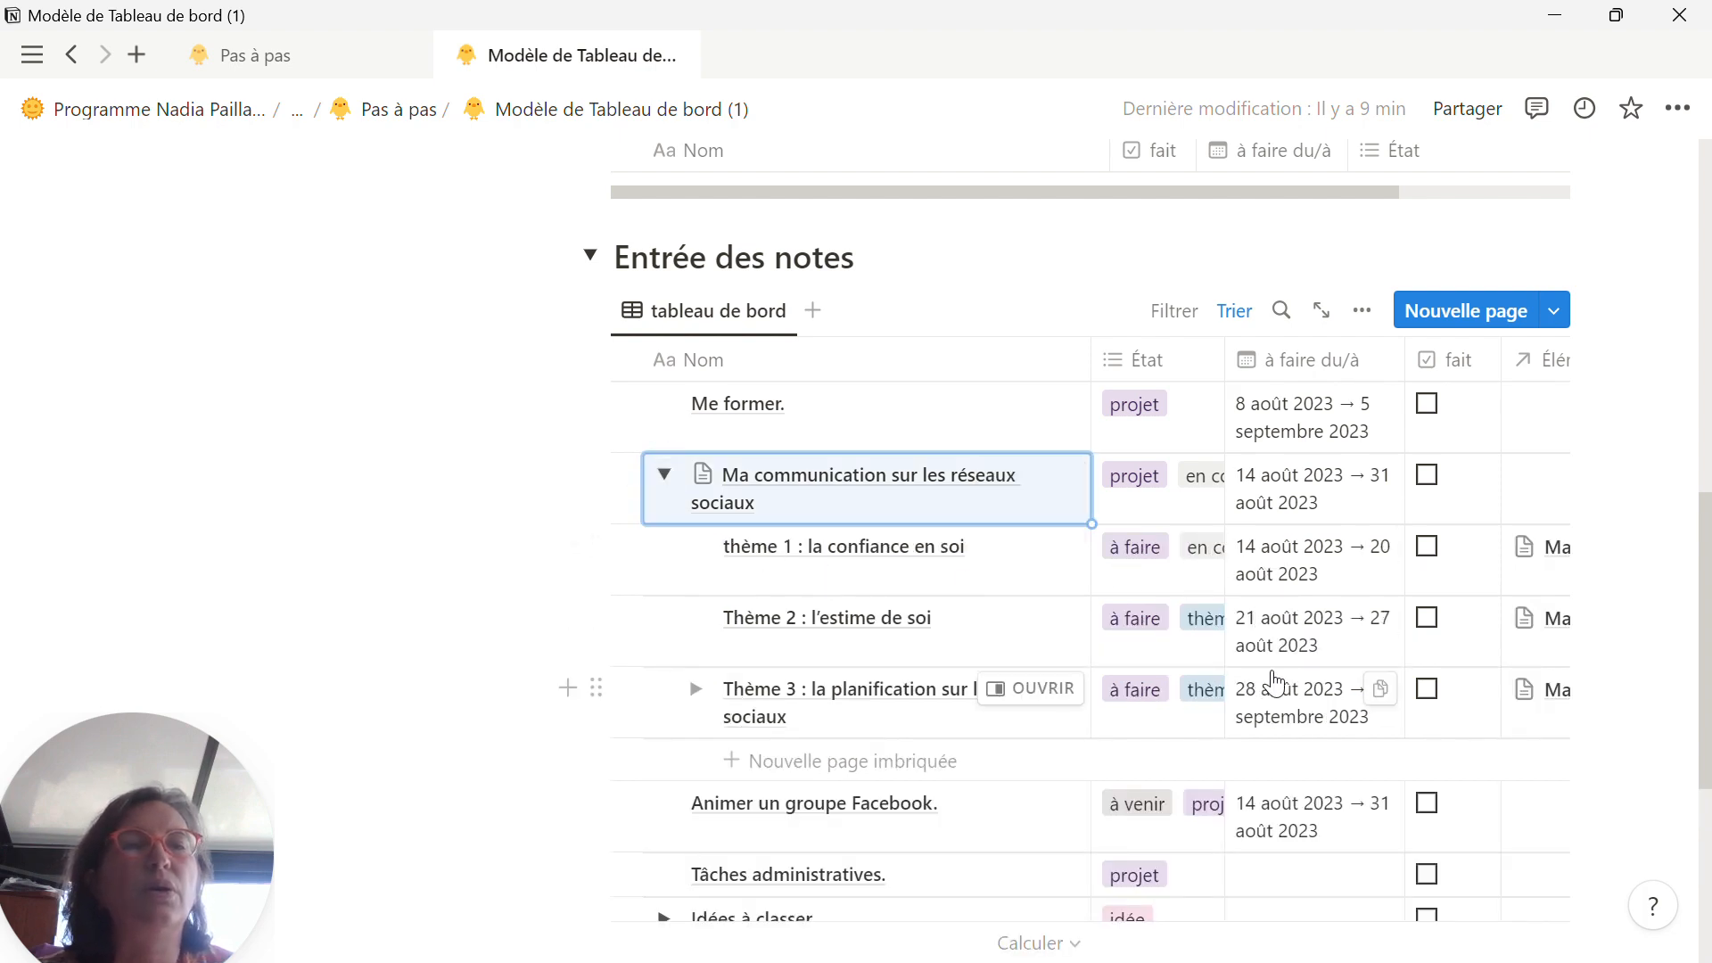
scroll(1273, 682, "down", 2)
scroll(1273, 683, "up", 2)
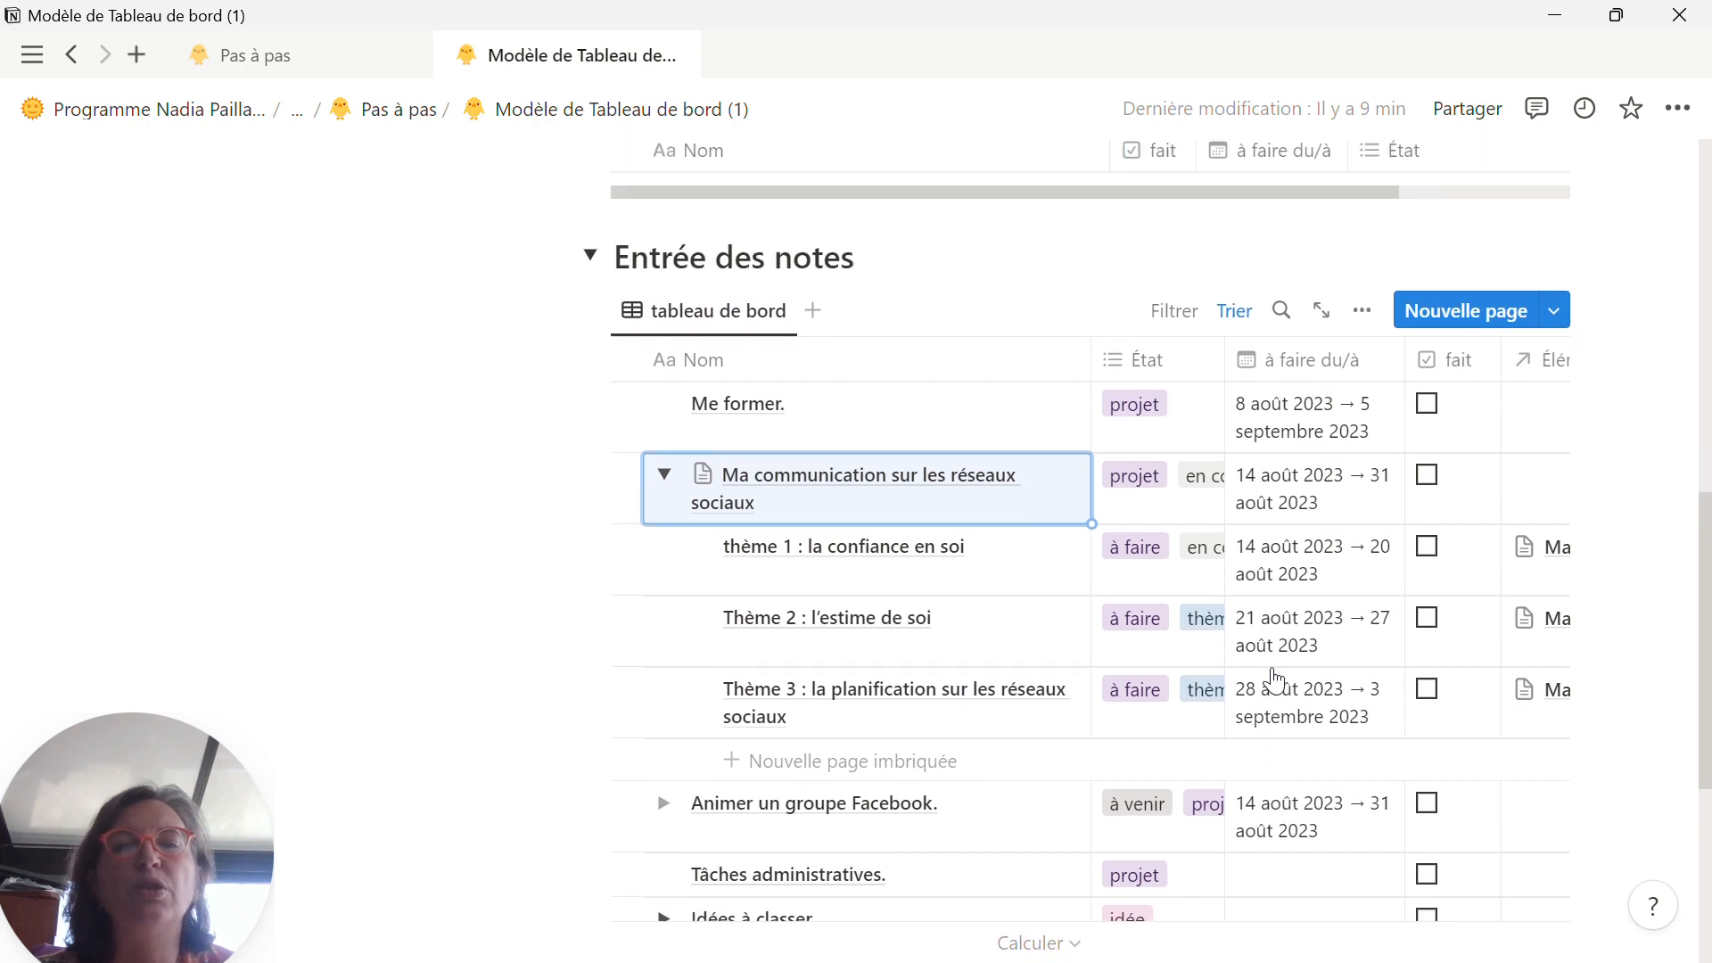
left_click(697, 548)
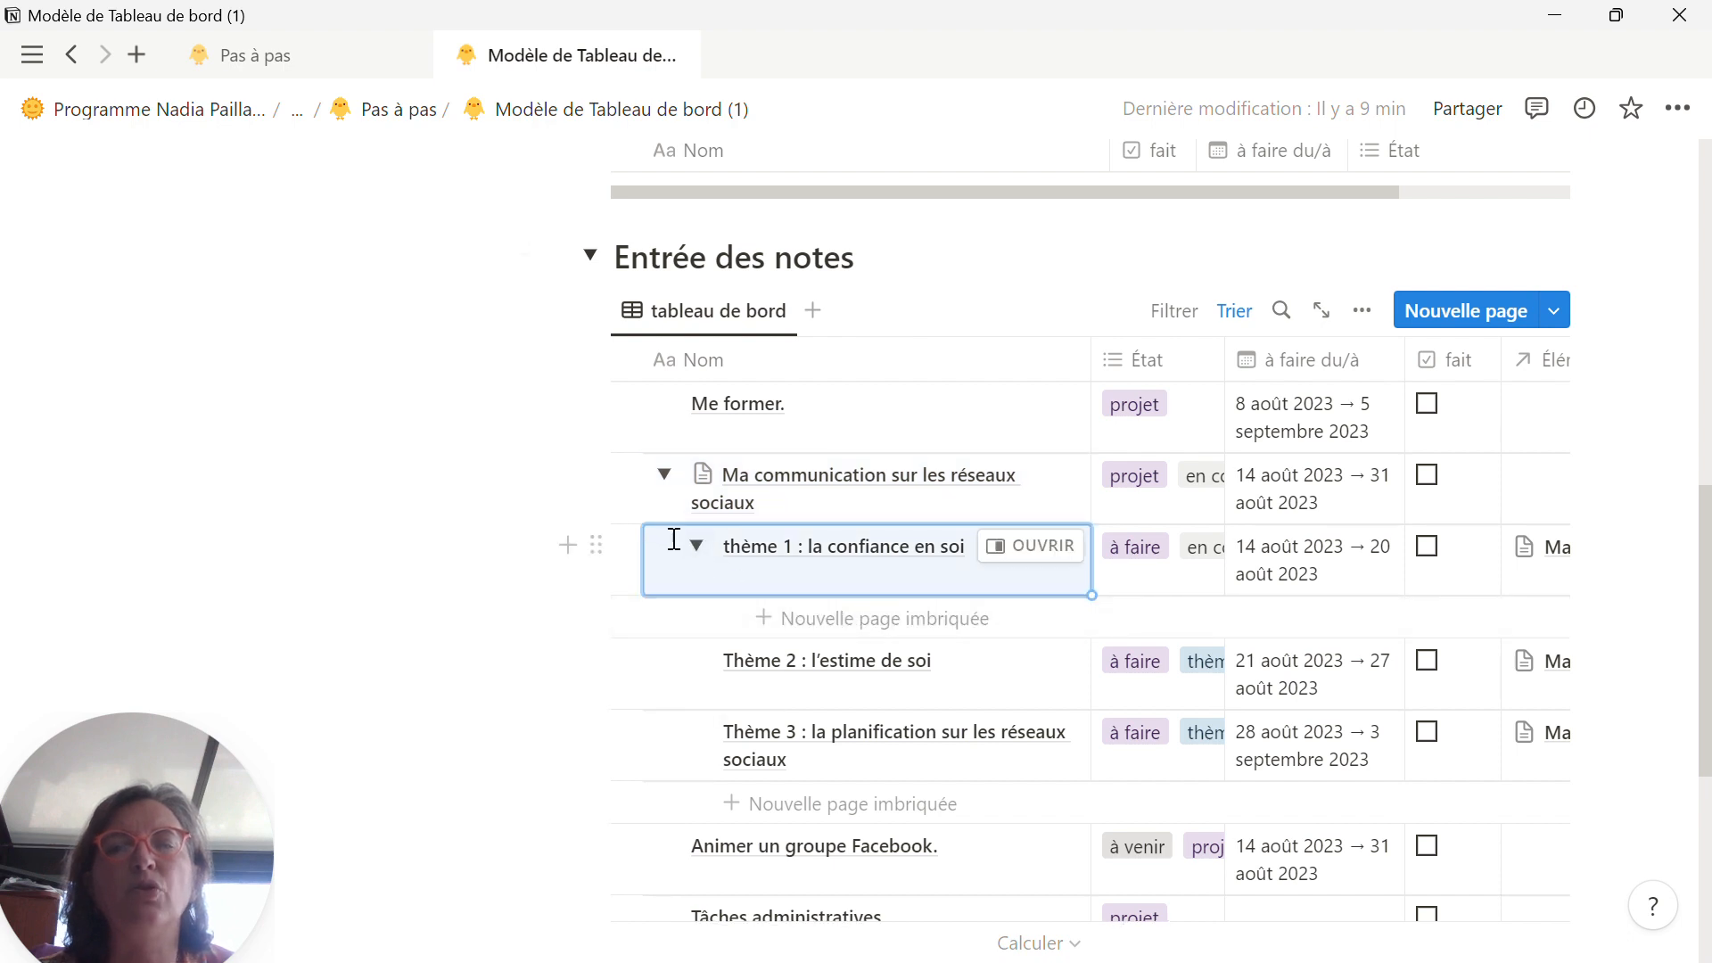
Step: Collapse the thème 1 row and remove the "en cours" tag from Ma communication sur les réseaux sociaux in the A faire aujourd'hui table
left_click(697, 546)
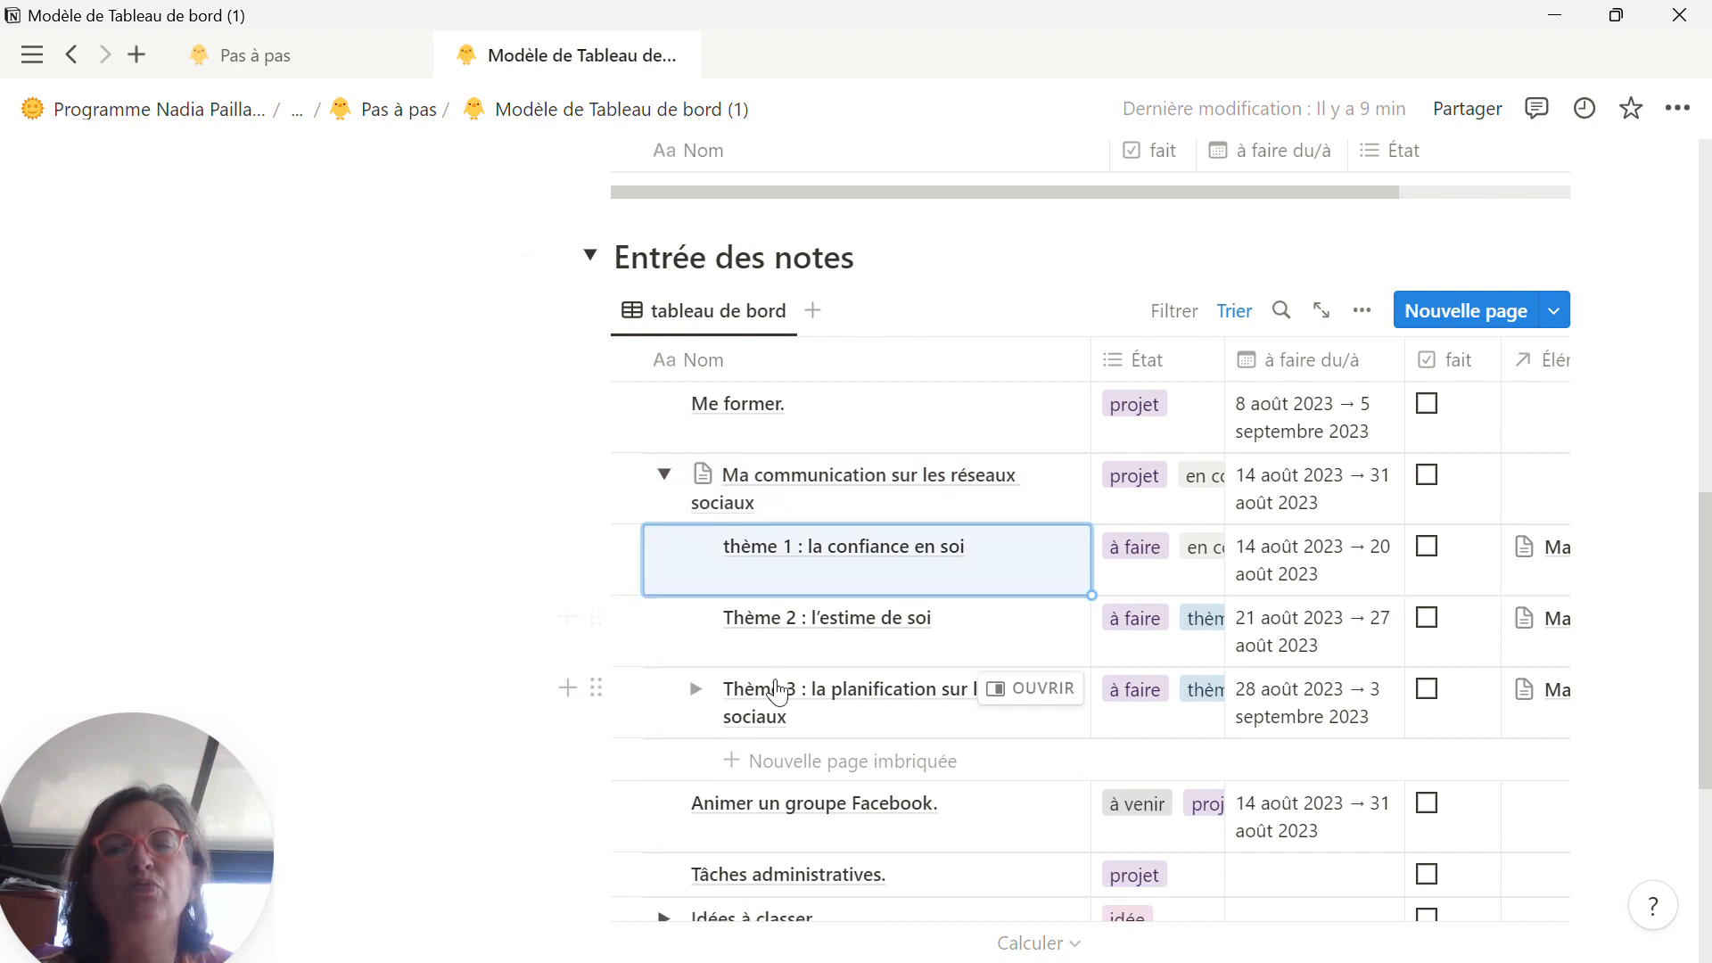
scroll(872, 561, "up", 6)
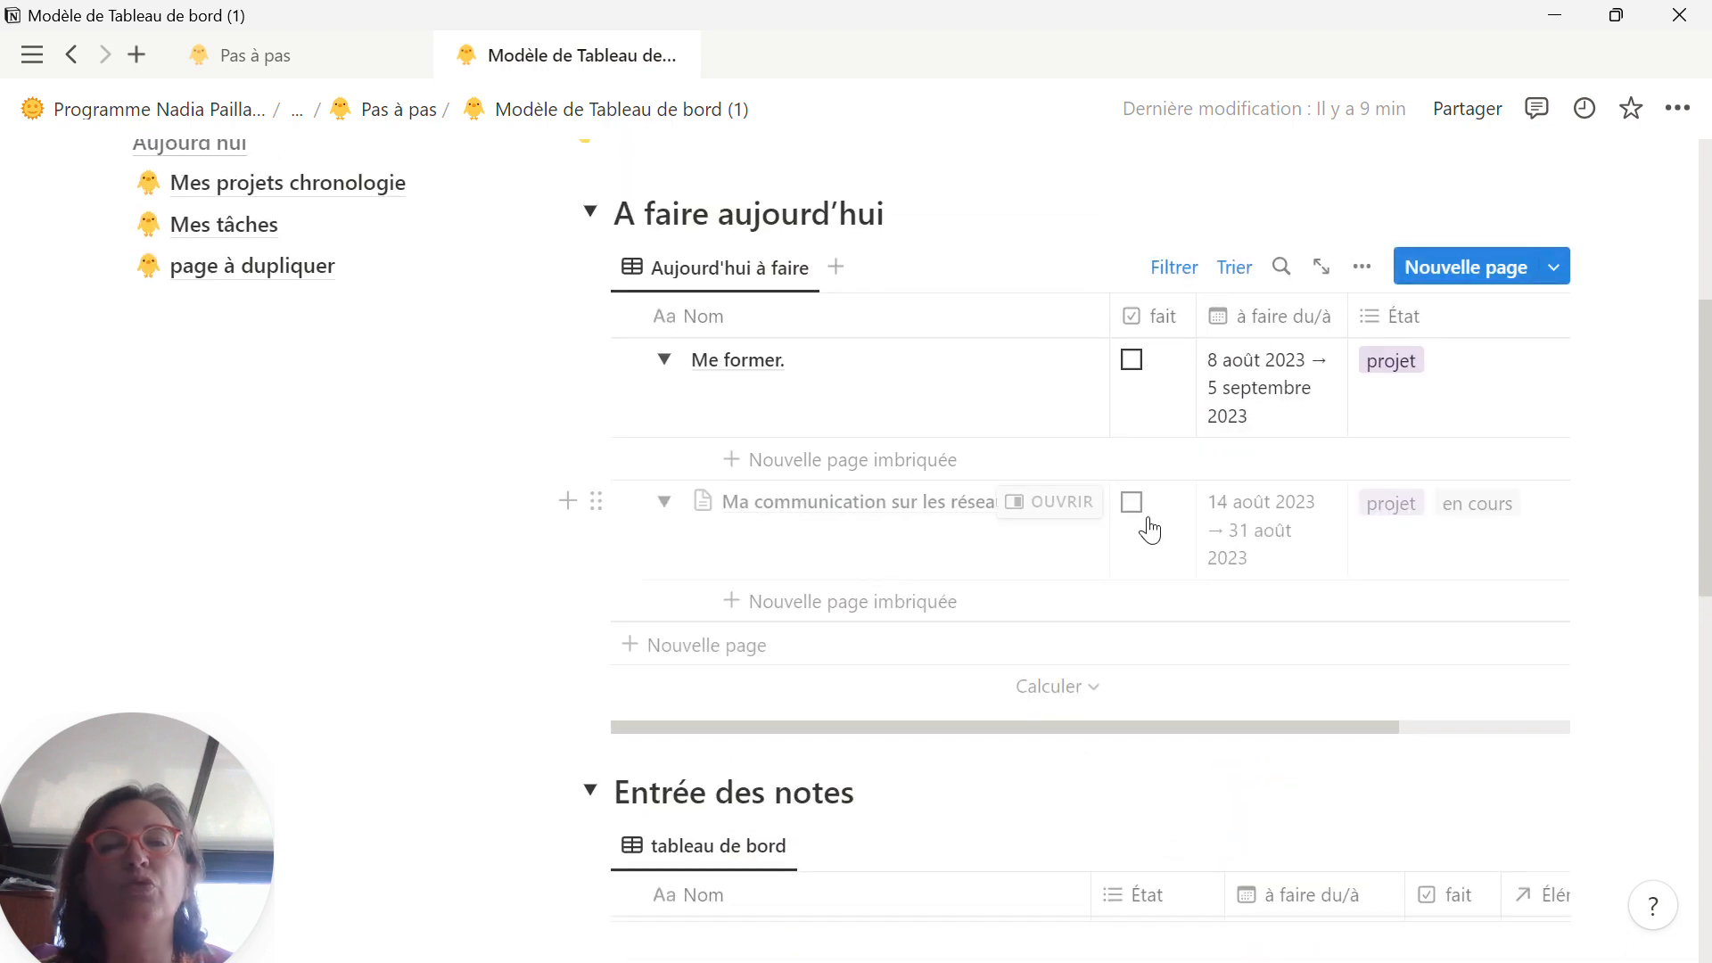
left_click(1535, 545)
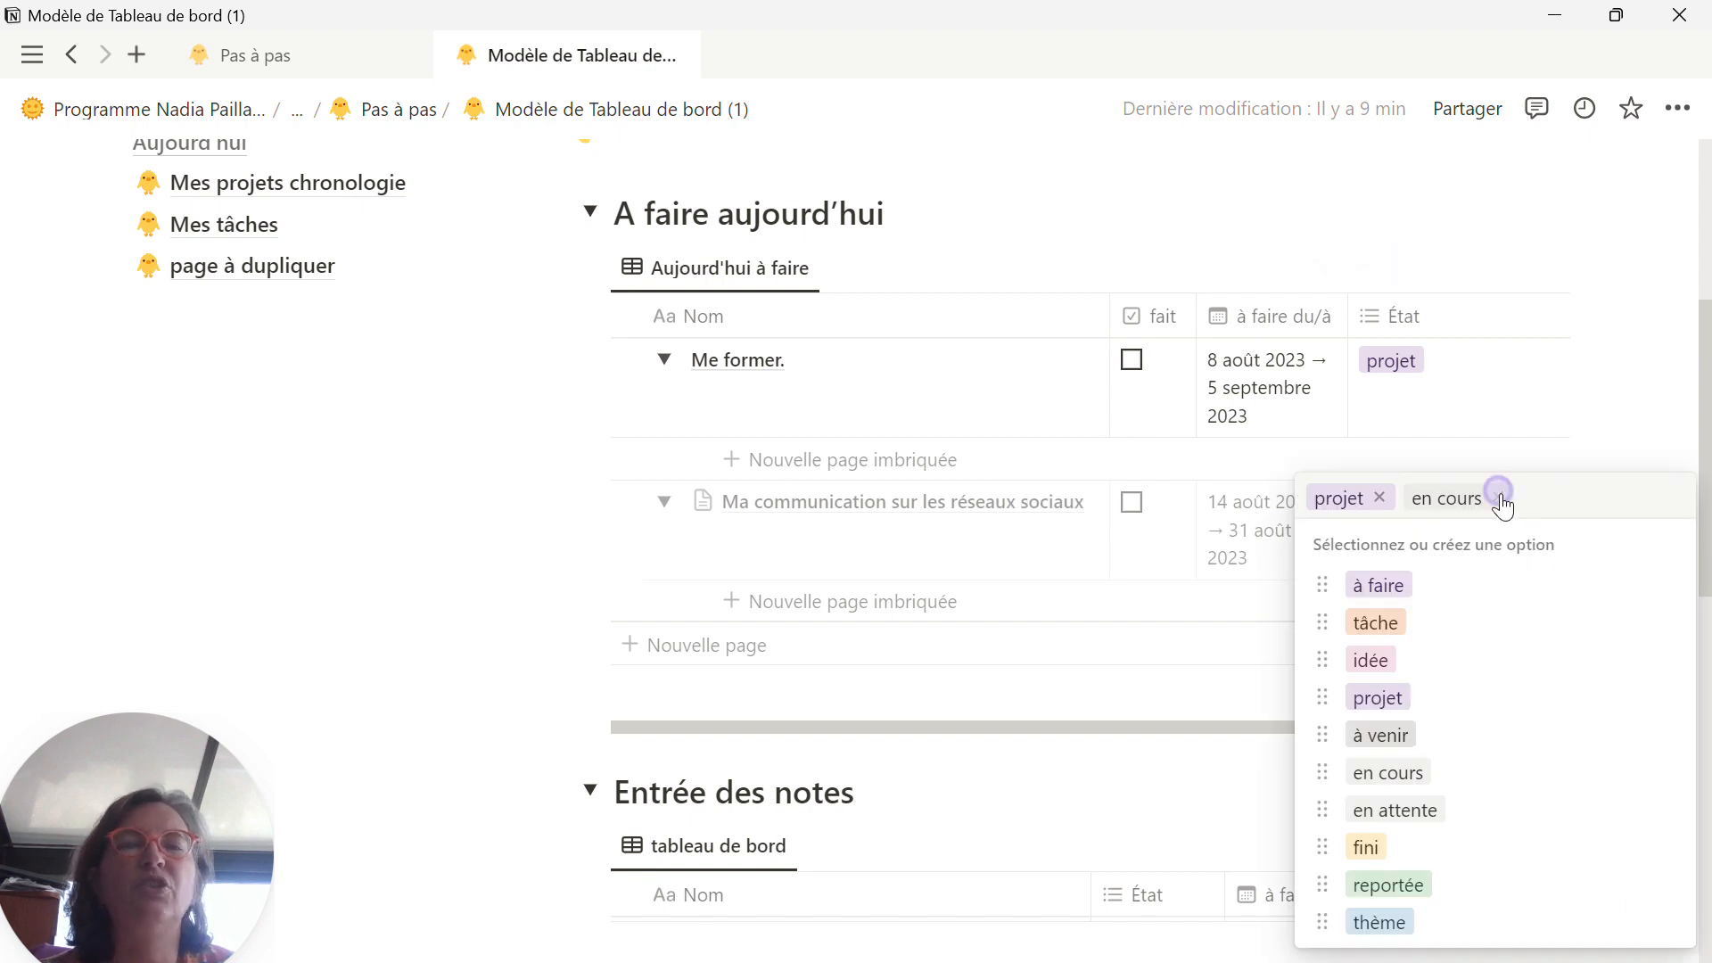
left_click(1501, 497)
key("Escape")
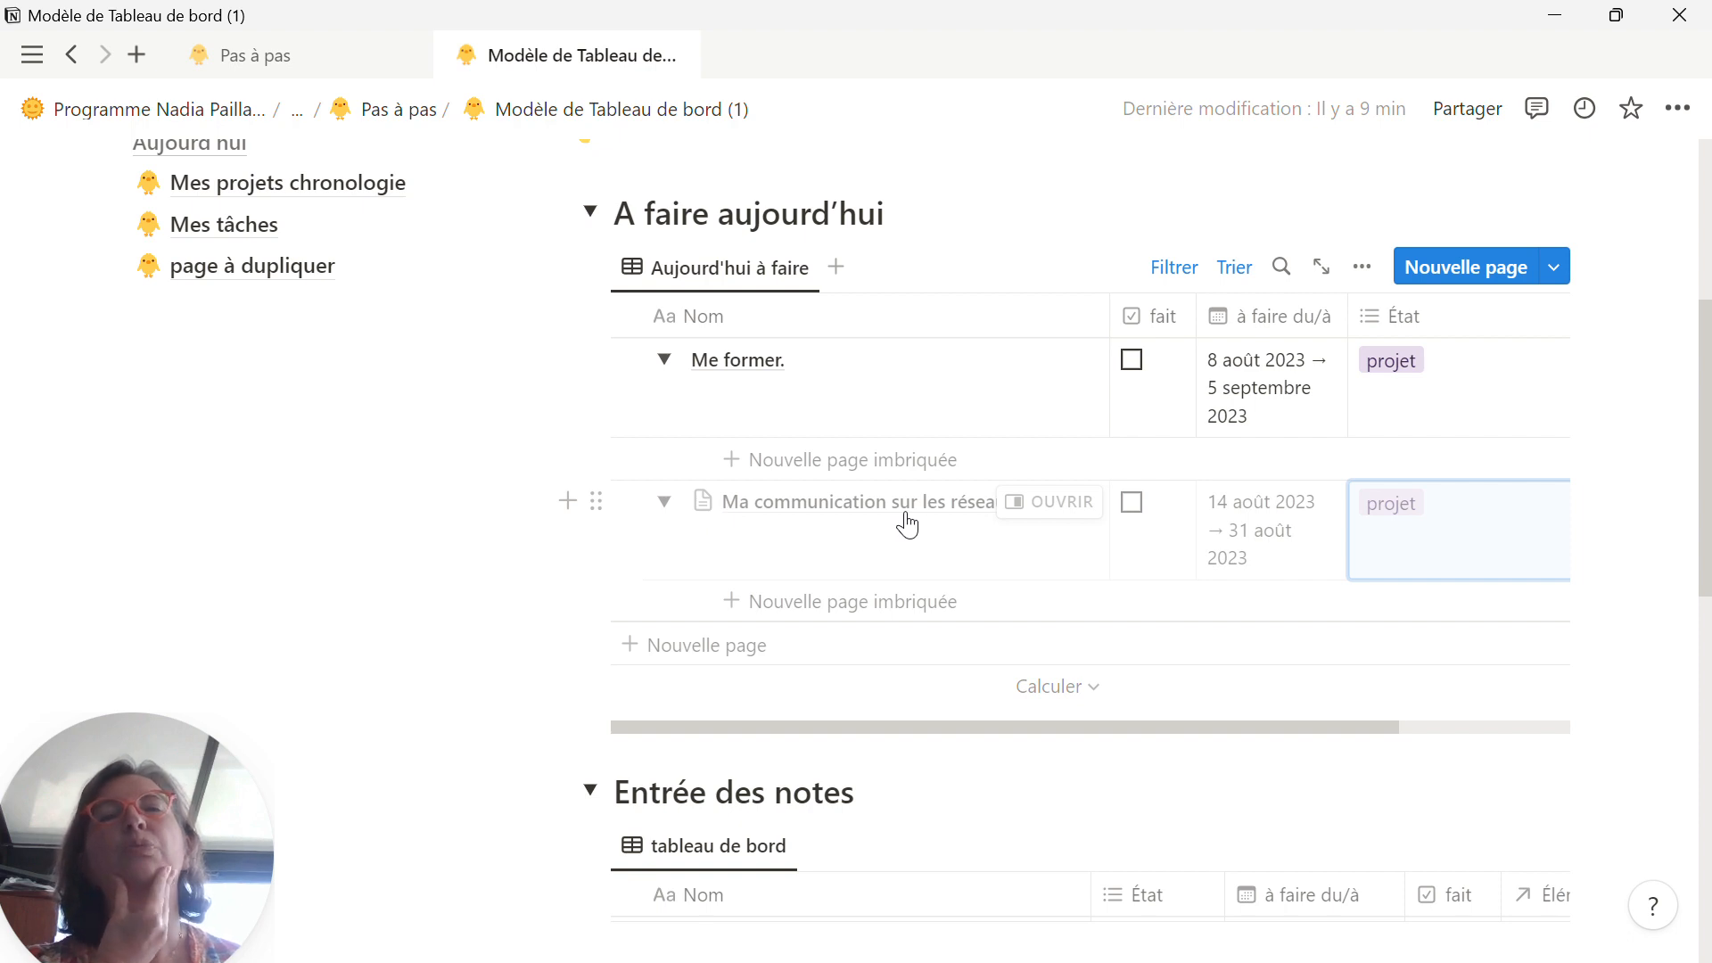
Step: Review the sort order and the à faire du/à and fait filters of the A faire aujourd'hui table, leaving them unchanged
left_click(1174, 269)
left_click(760, 336)
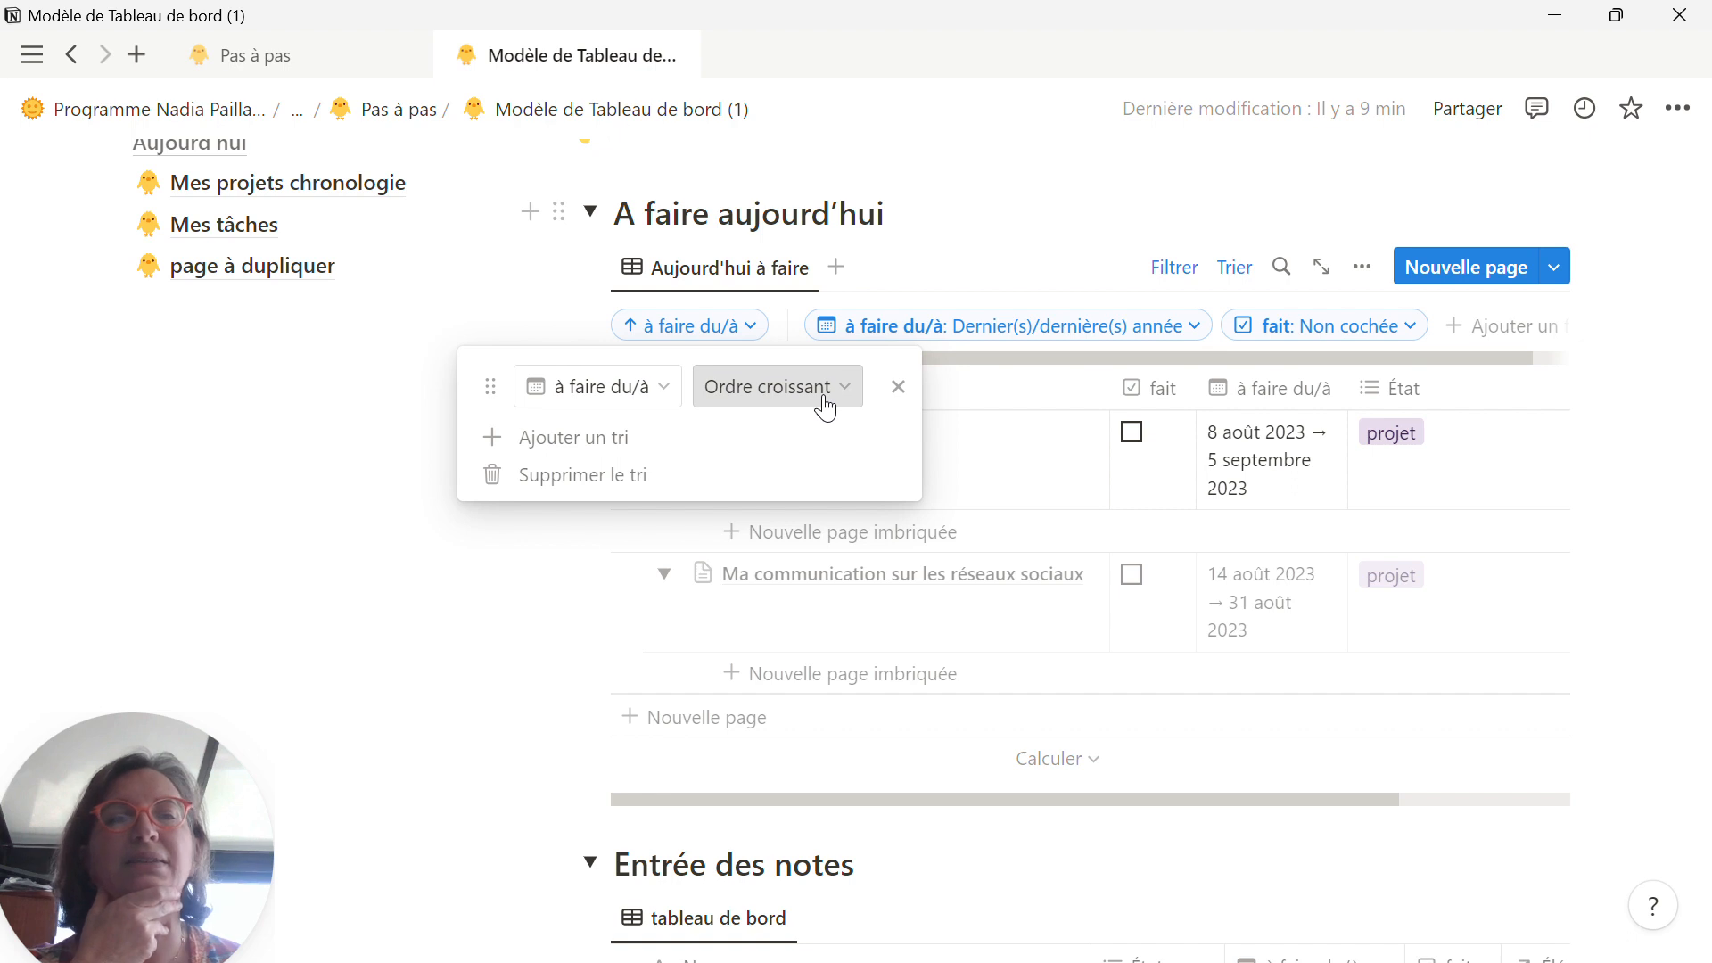
left_click(1079, 240)
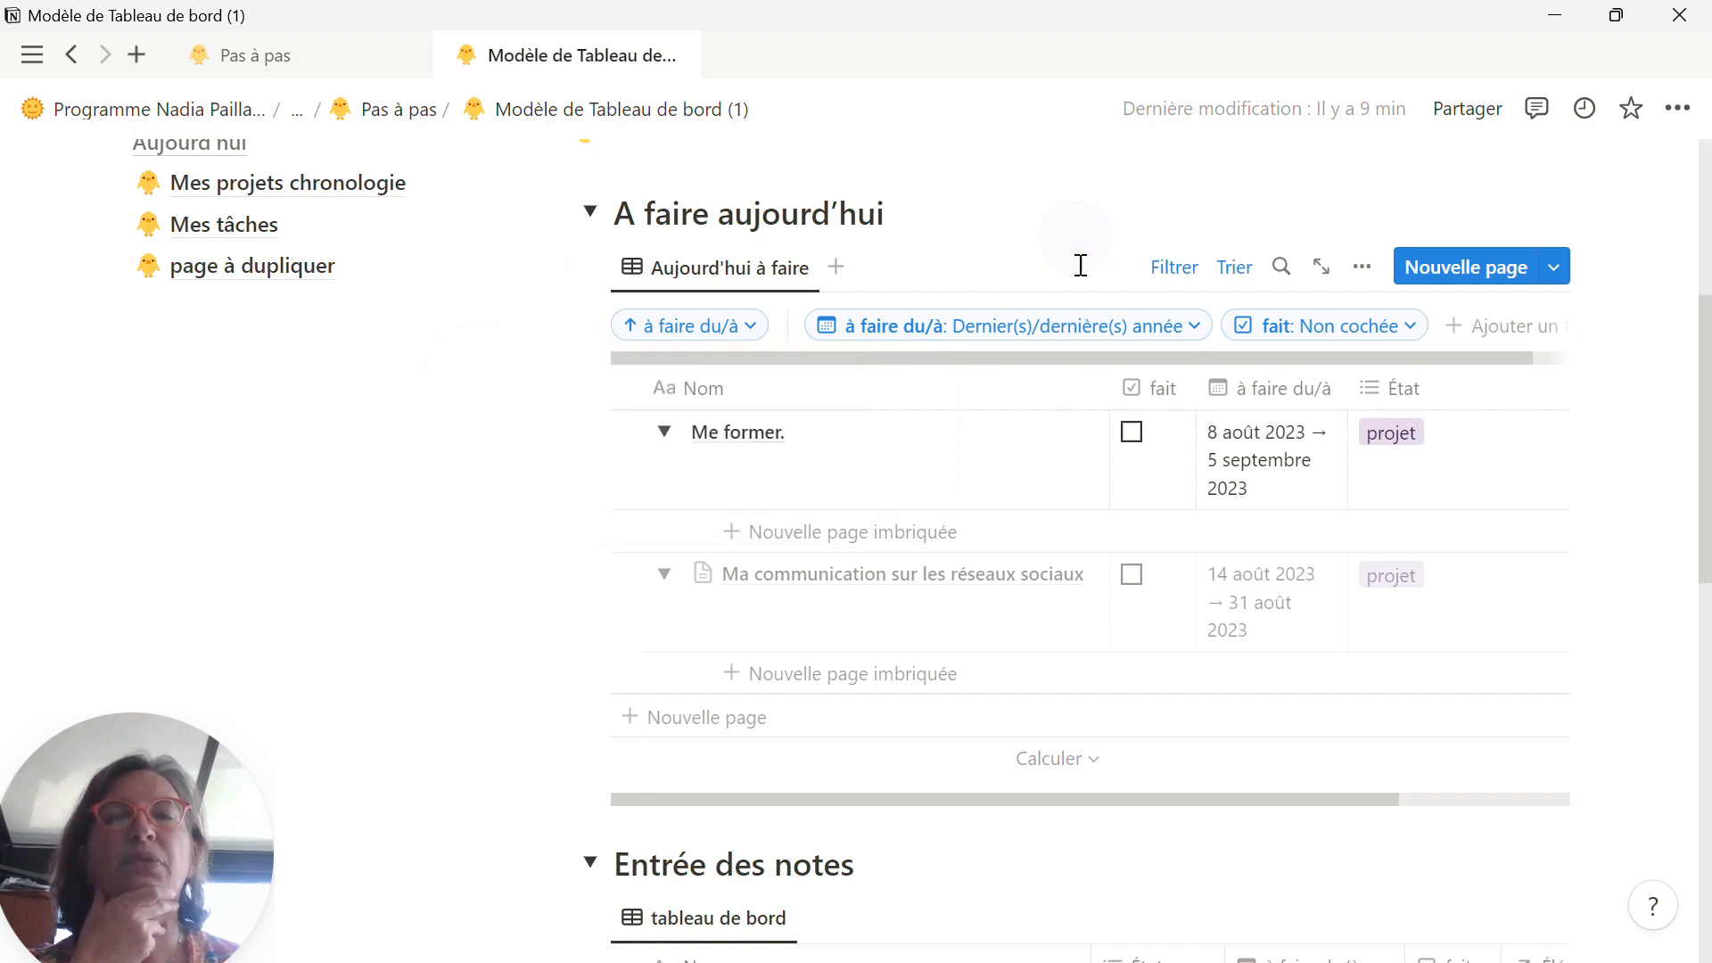
left_click(1195, 327)
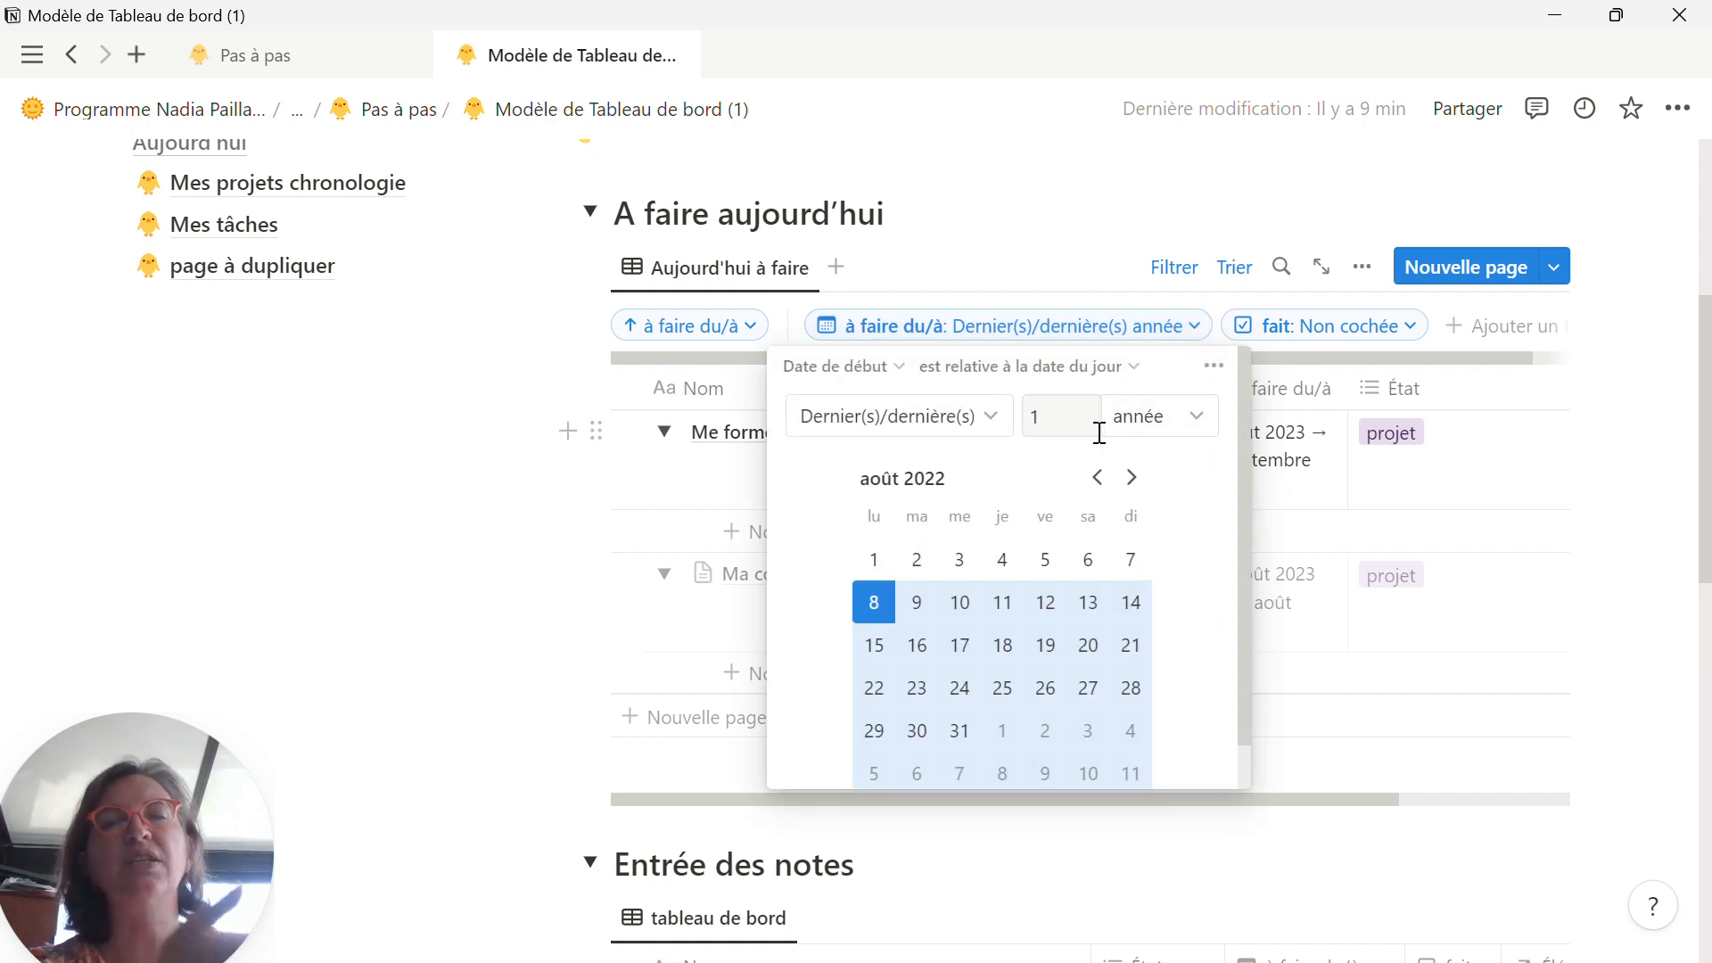
left_click(1170, 412)
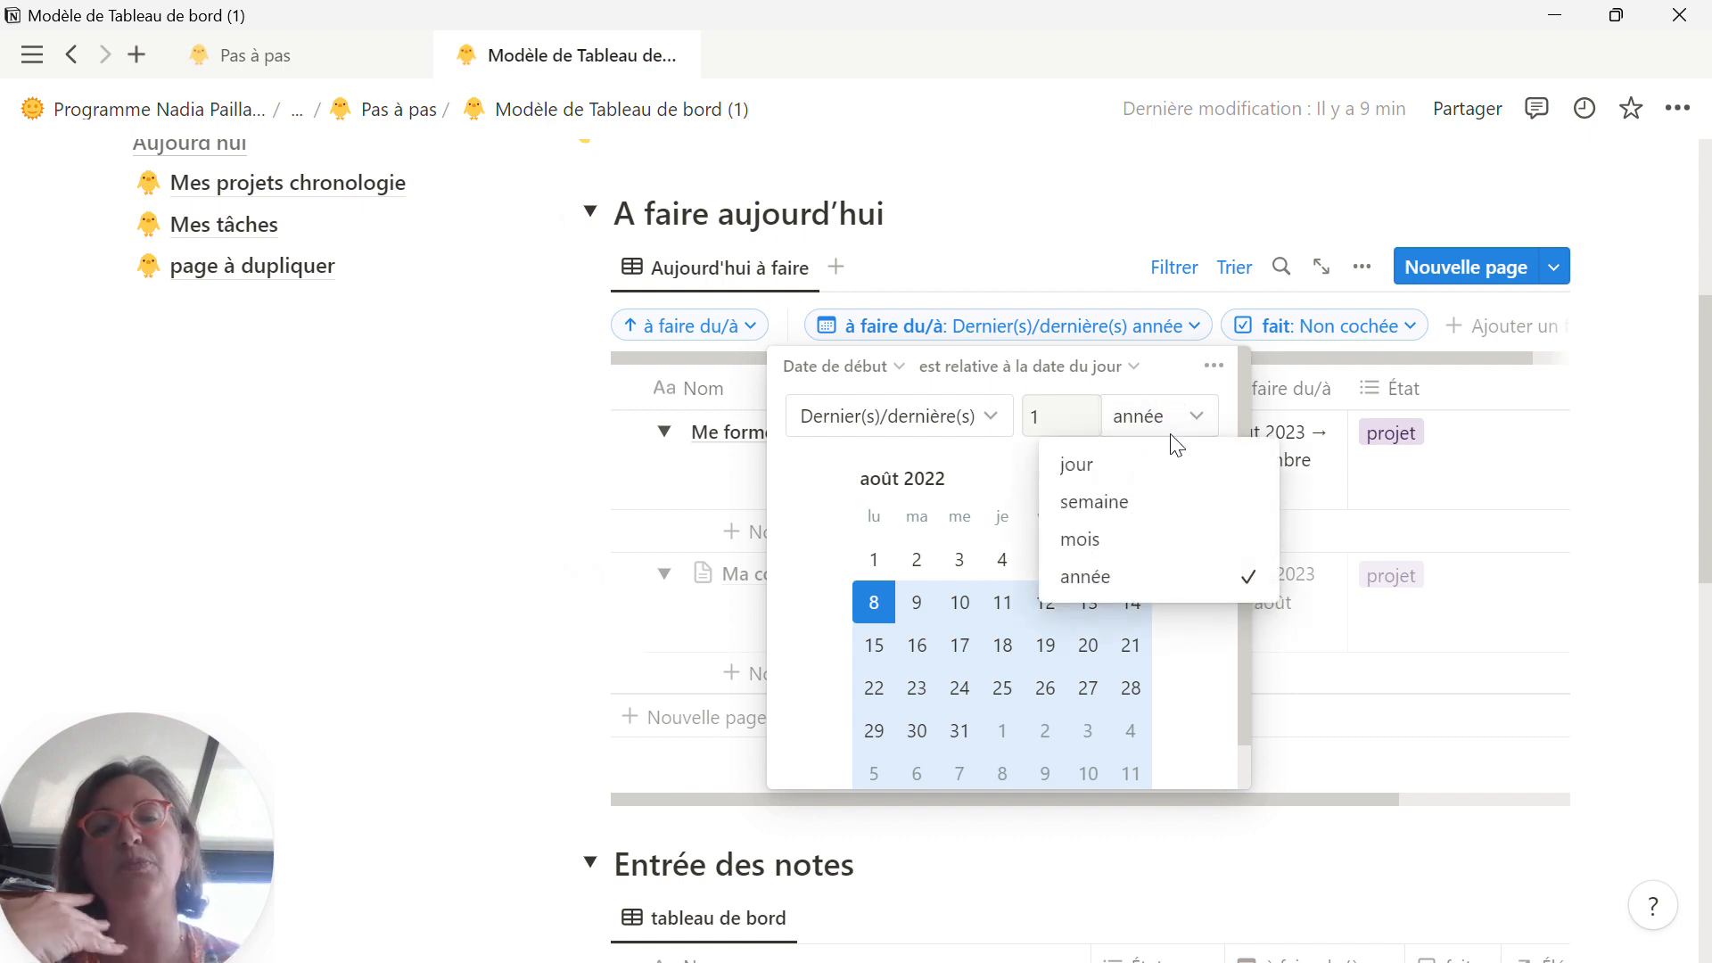
left_click(1060, 258)
left_click(1057, 250)
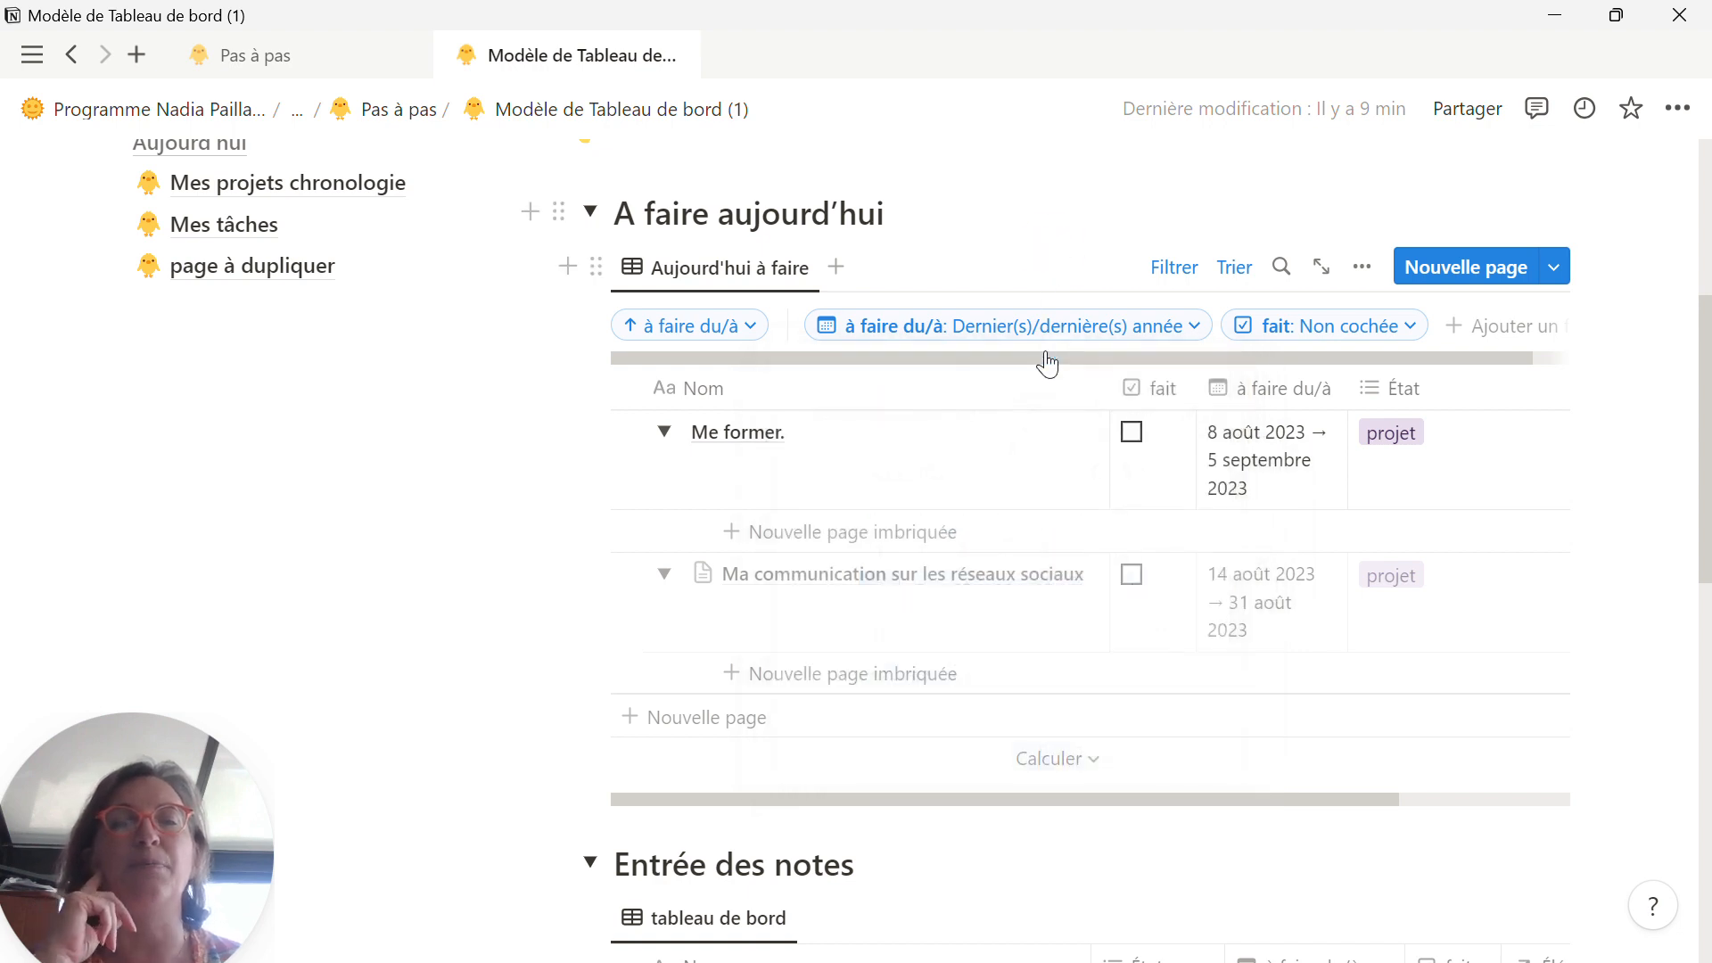
left_click(1408, 344)
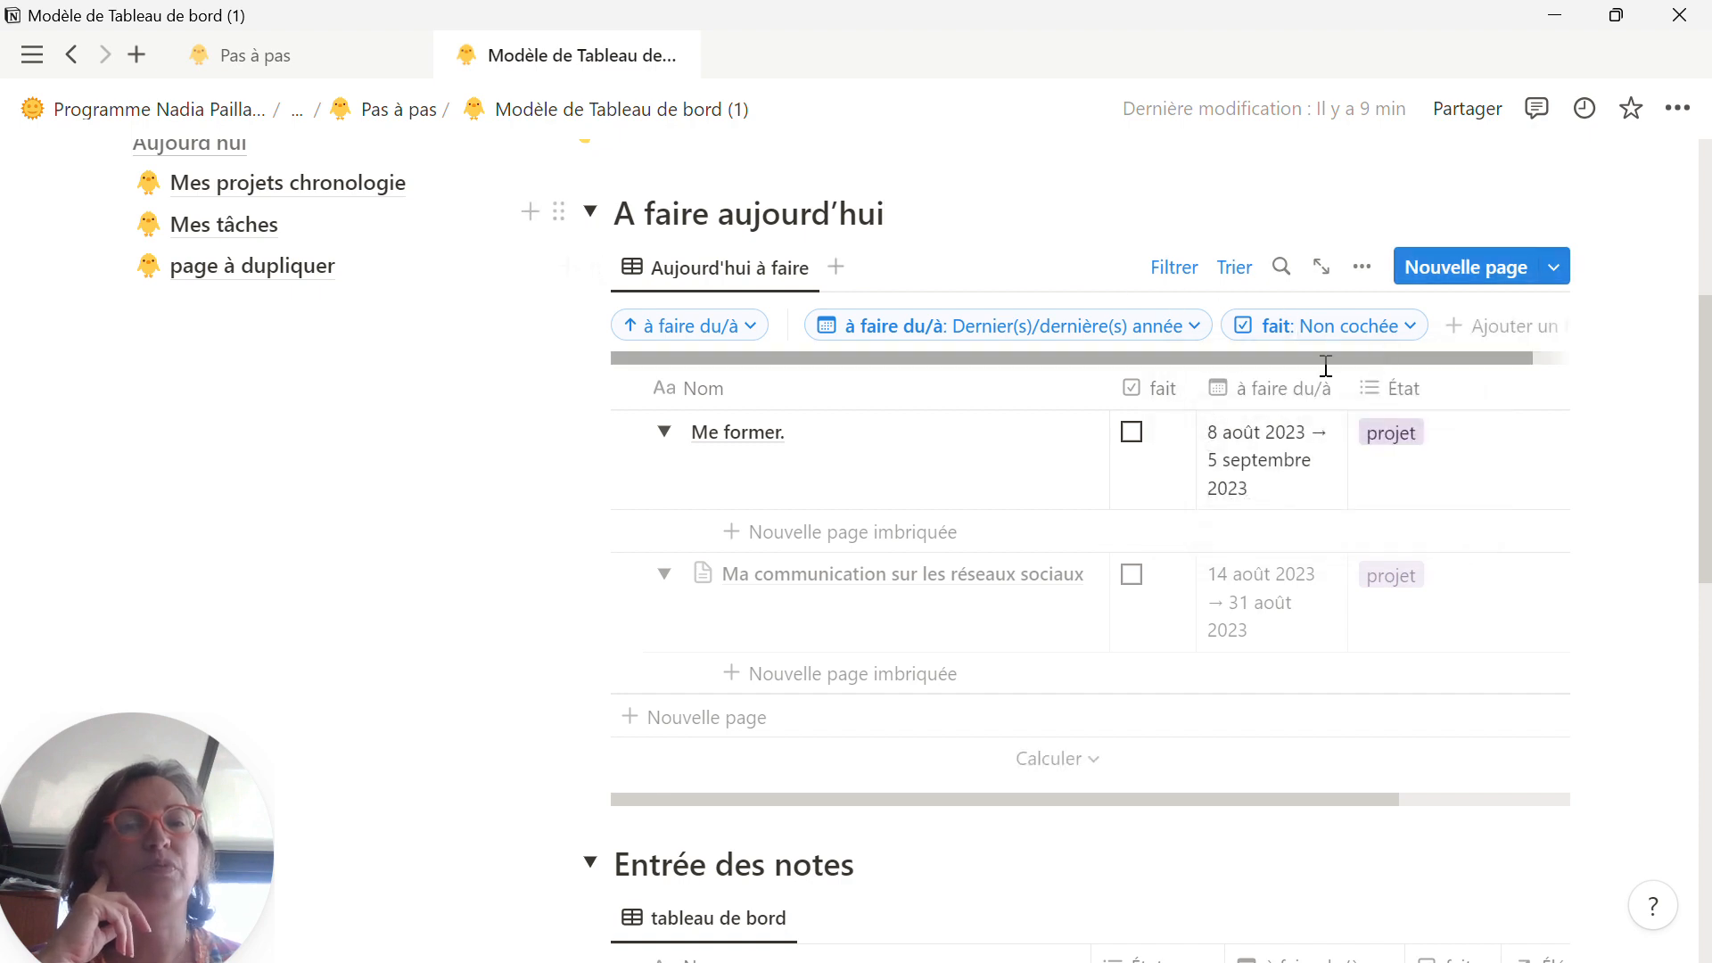
left_click(1185, 267)
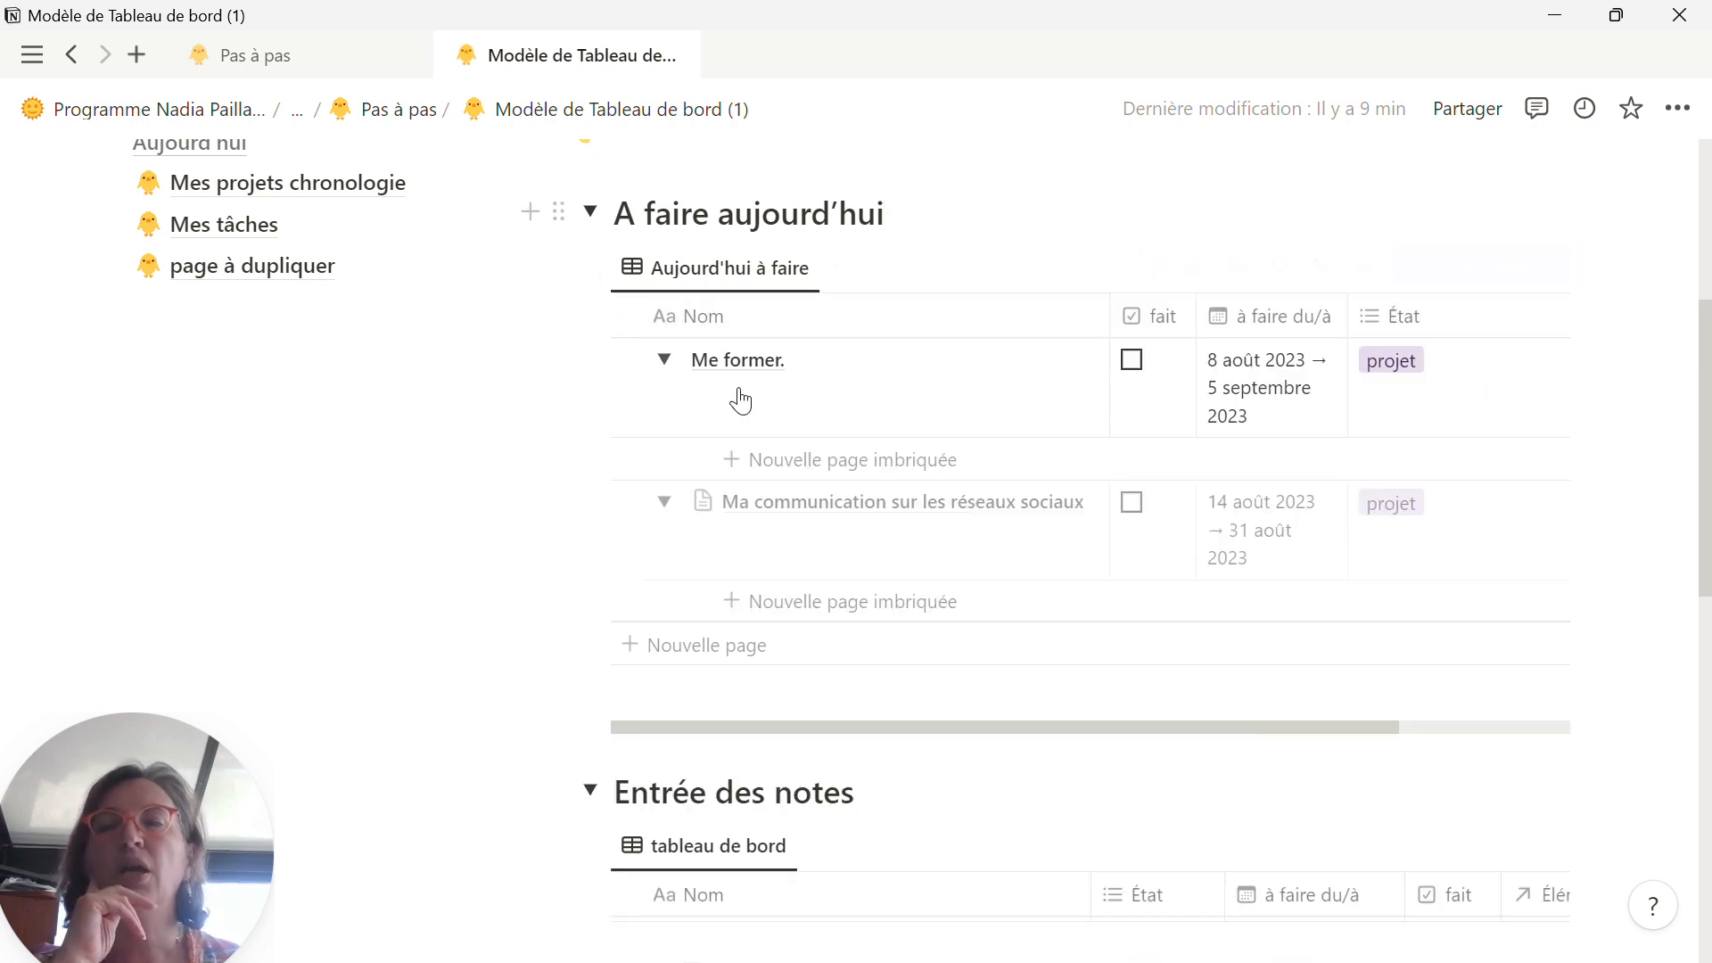
Step: Open the Mes projets chronologie page, examine the timeline under Mes projets en cours et à venir, and collapse that section
scroll(559, 482, "up", 3)
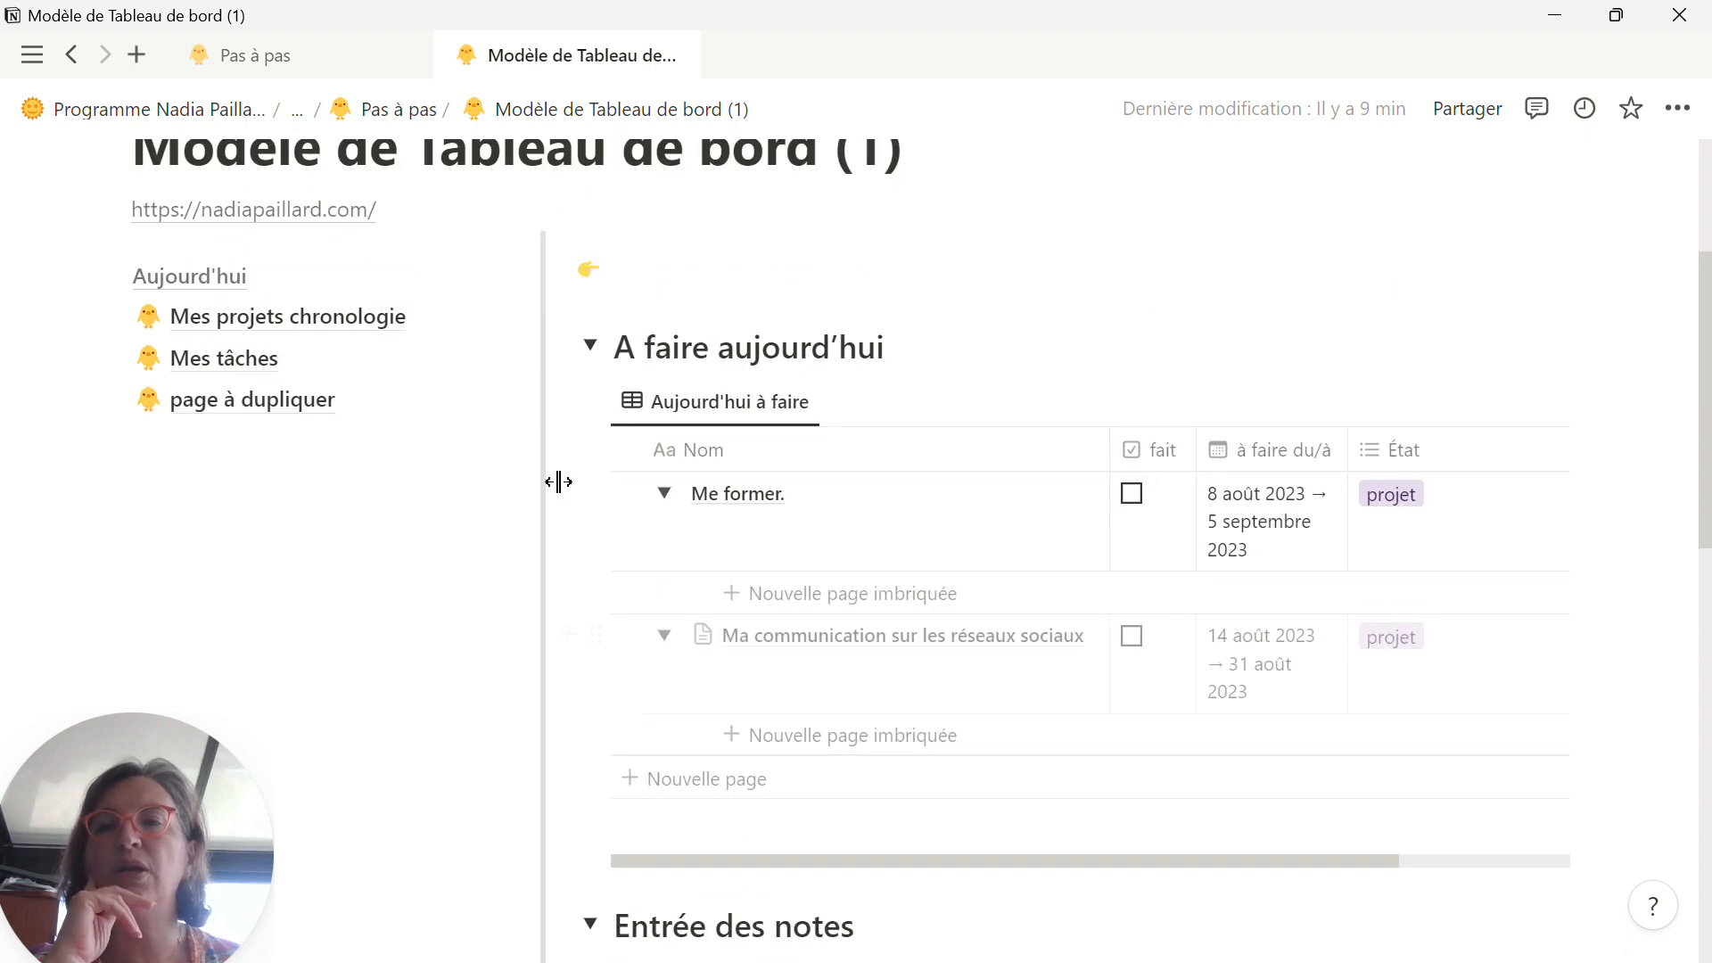
left_click(173, 330)
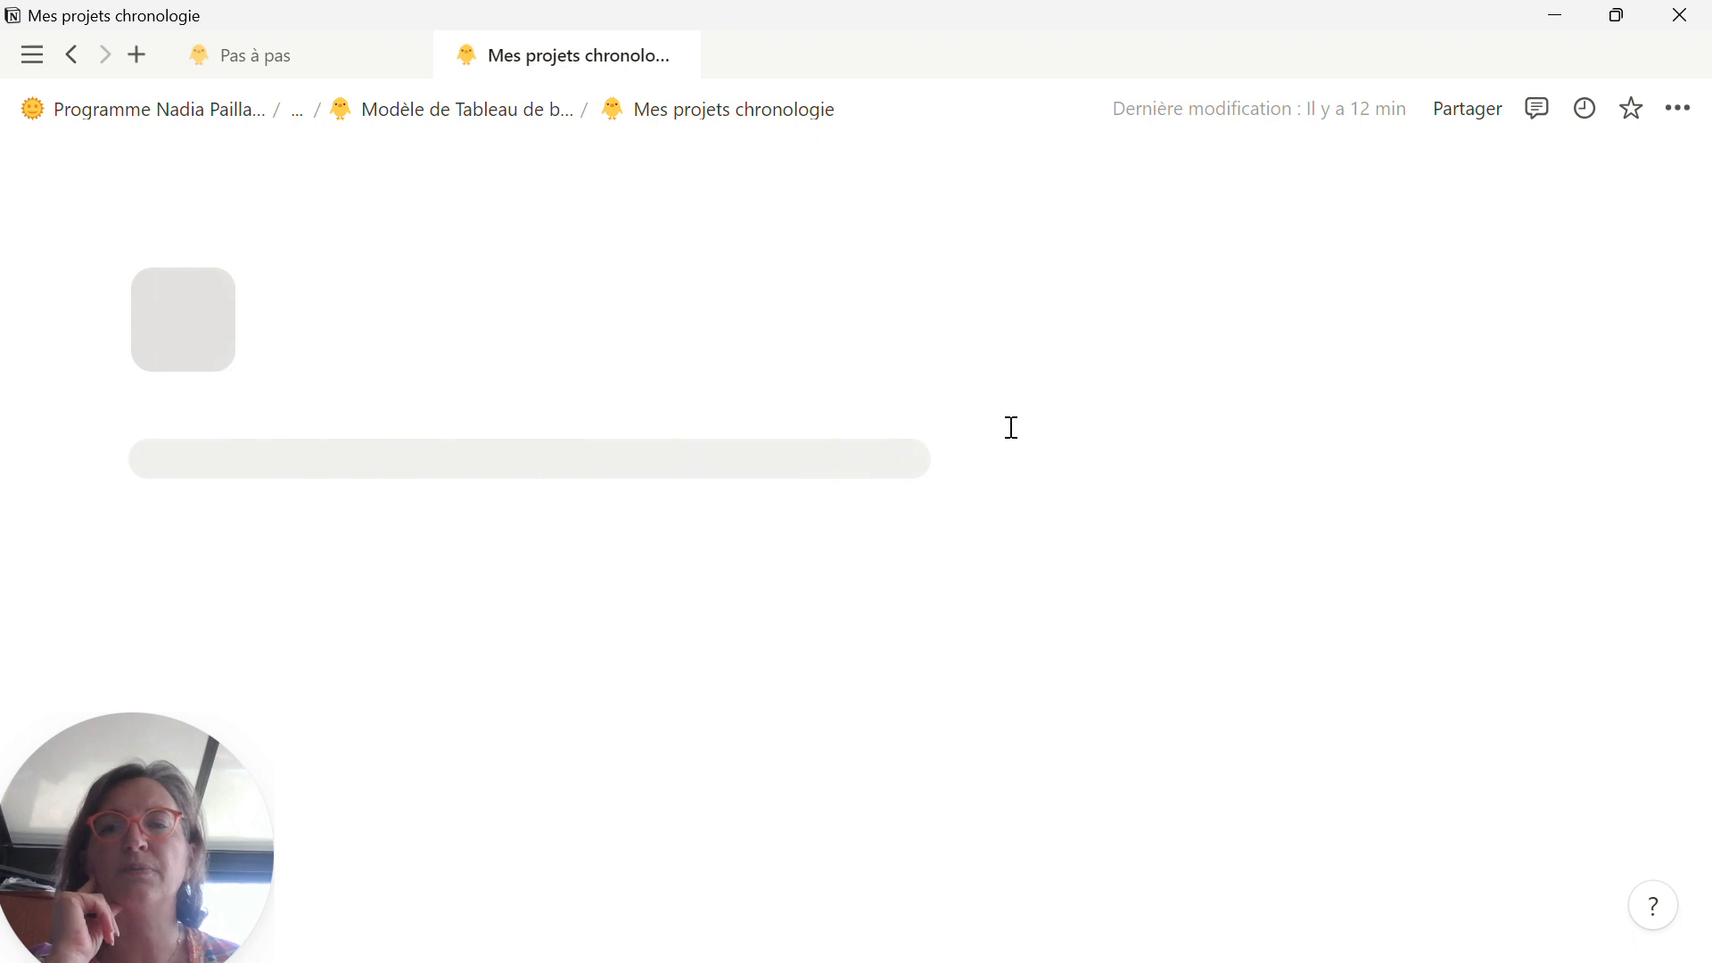
scroll(1010, 428, "down", 3)
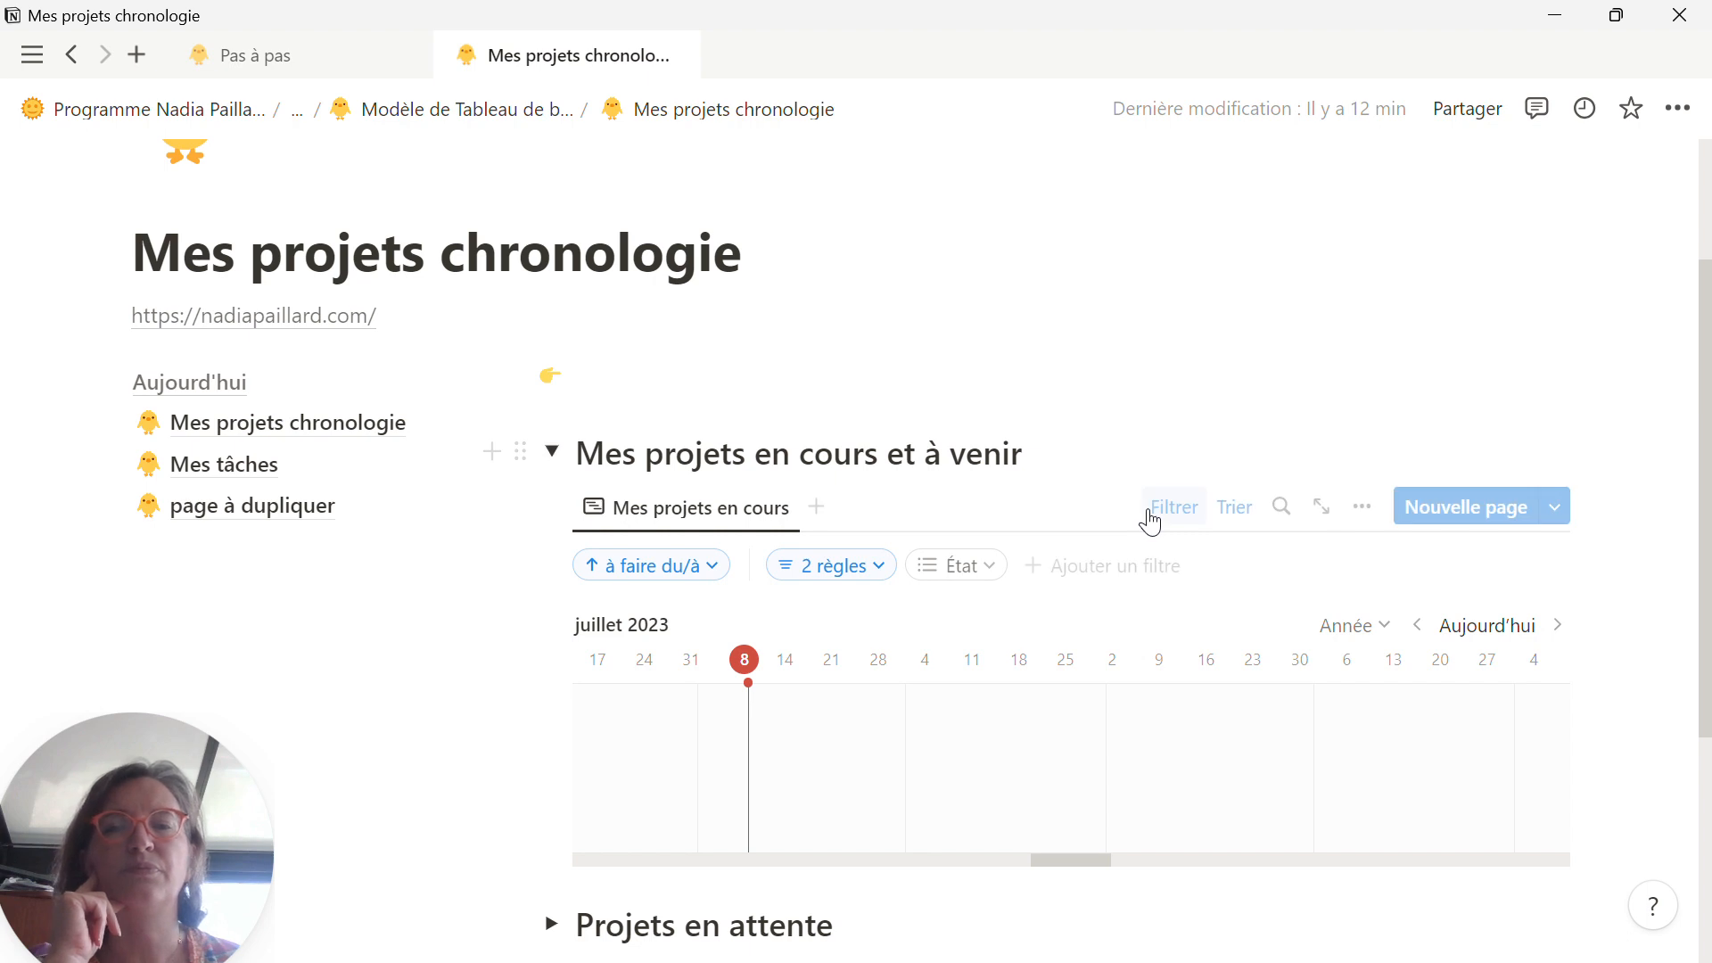
scroll(1151, 522, "down", 3)
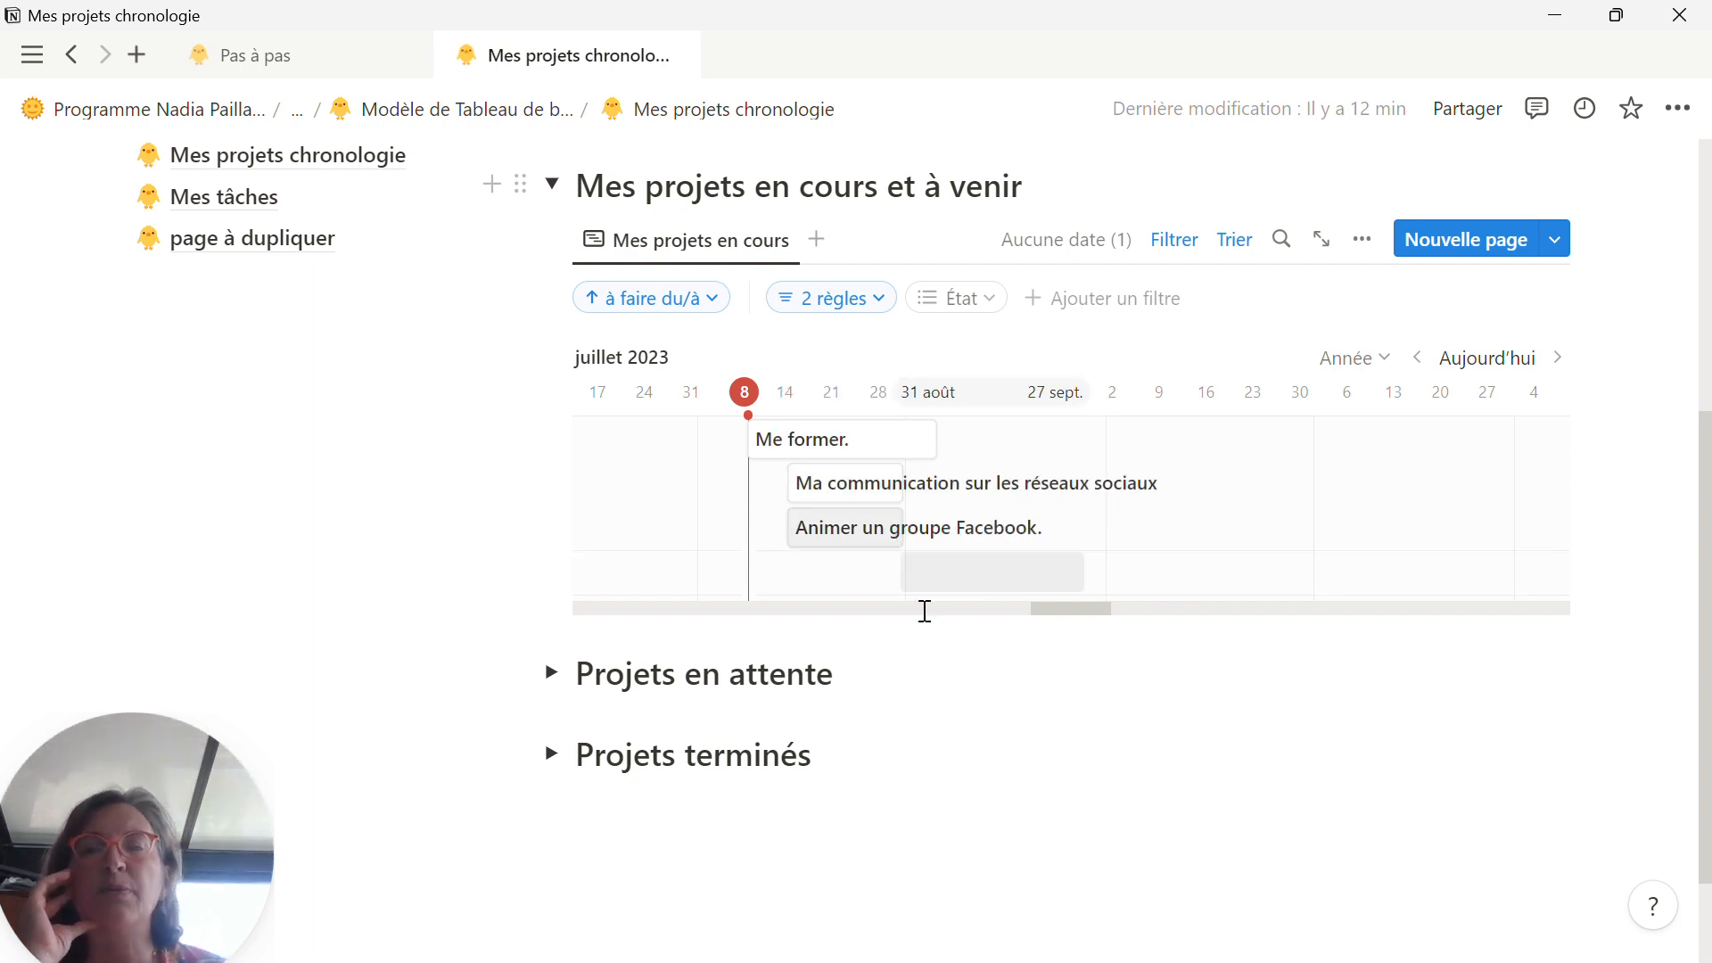
left_click(552, 183)
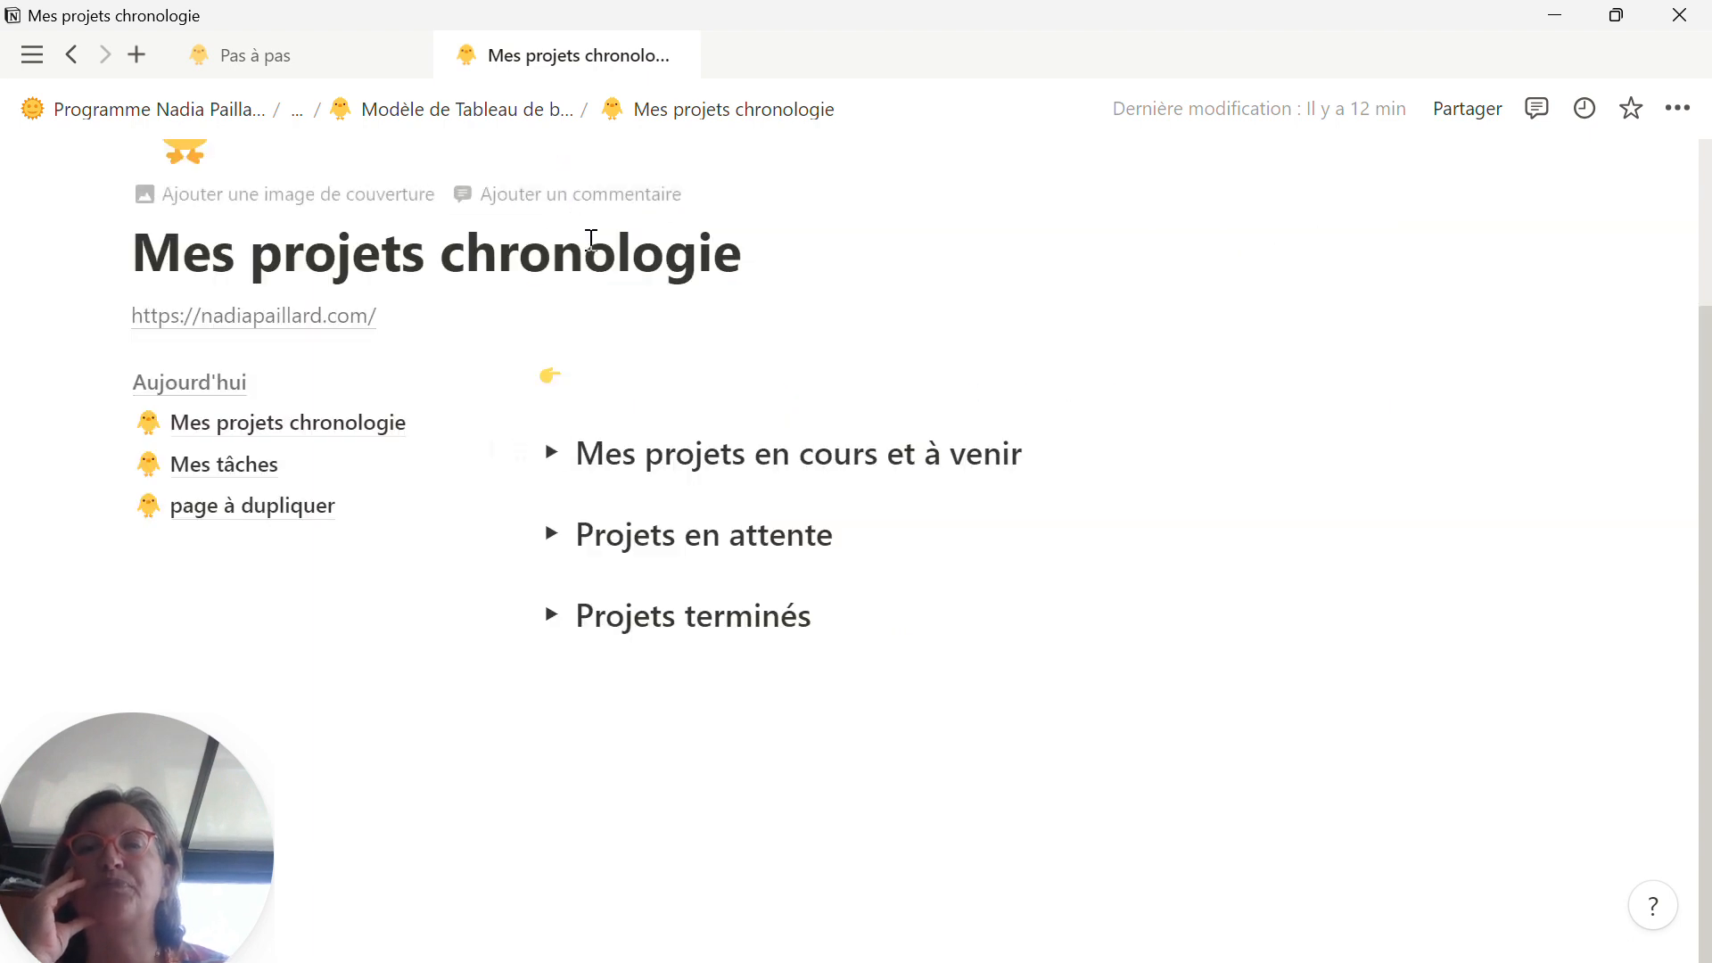
Step: Return to the Modèle de Tableau de bord (1) page and look over the projects in the Entrée des notes table
left_click(194, 386)
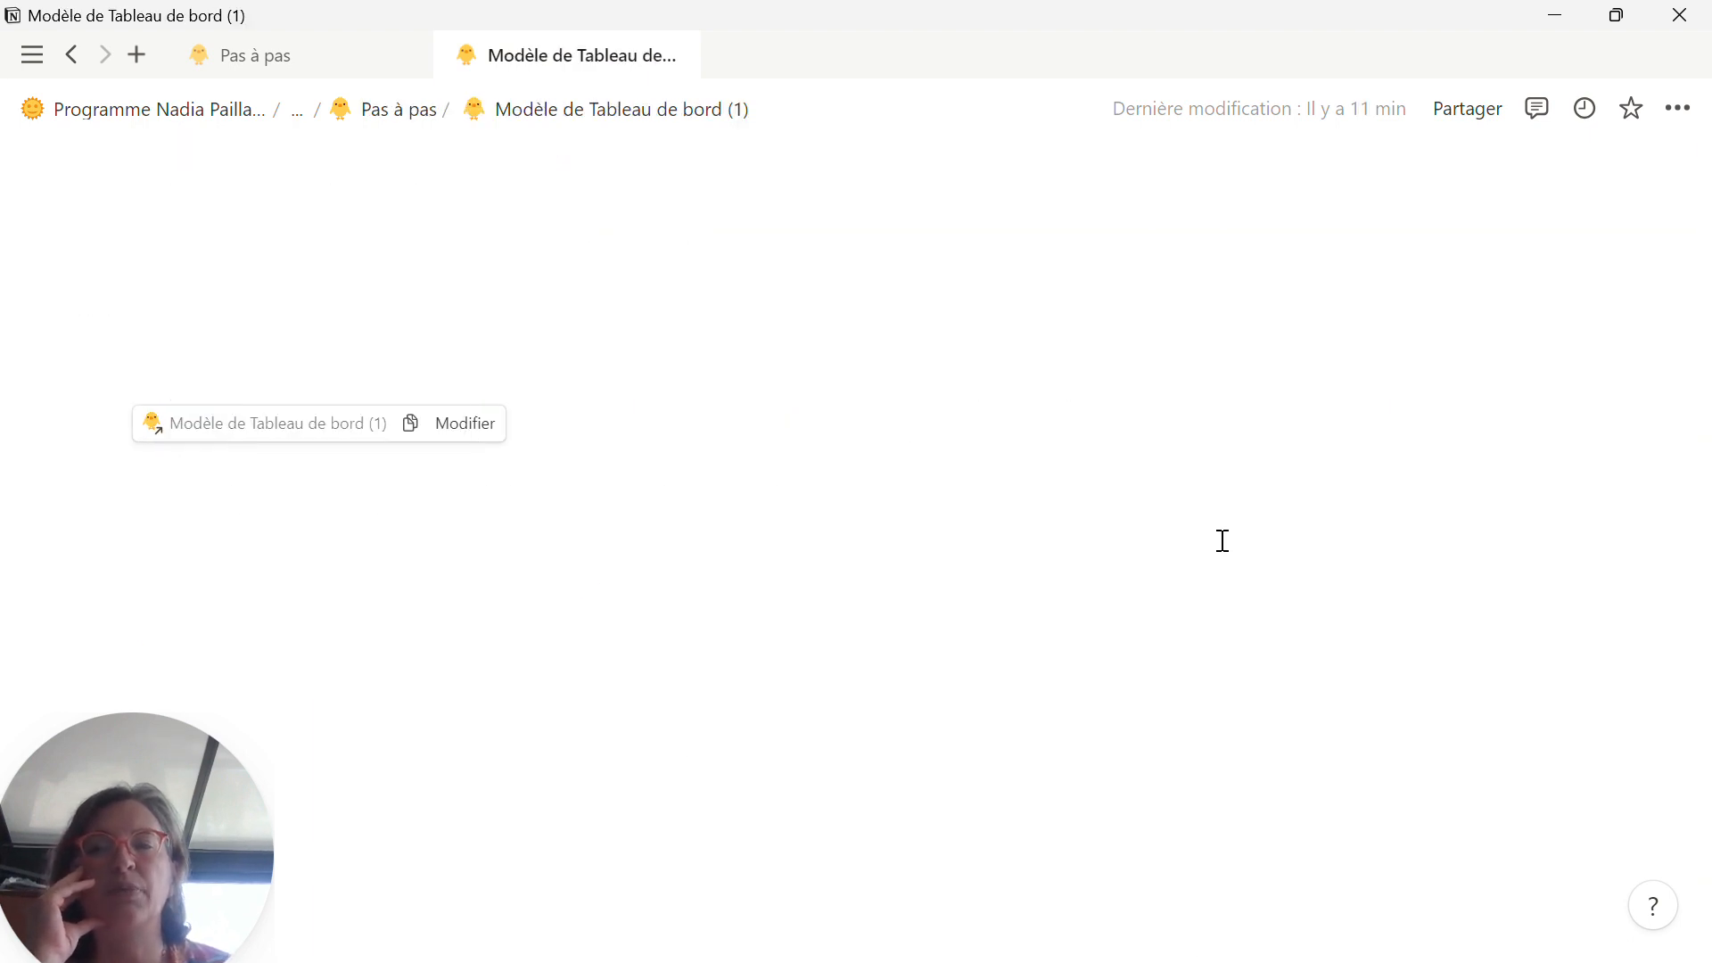
scroll(1220, 544, "down", 10)
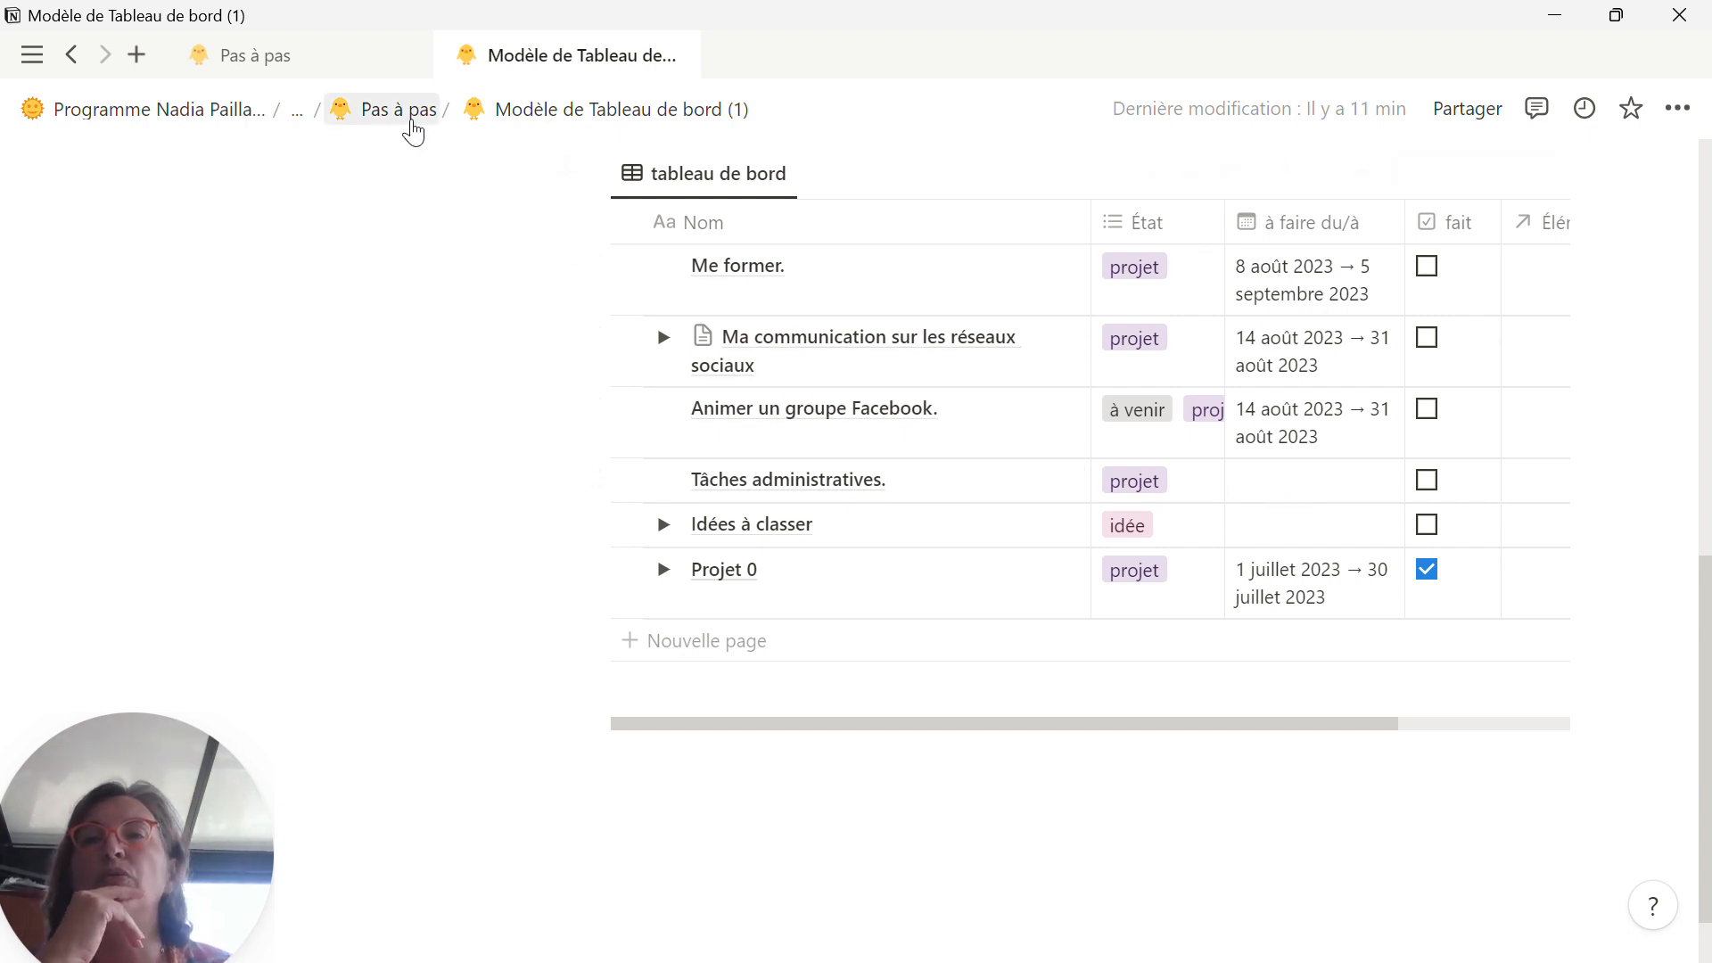
scroll(490, 437, "up", 6)
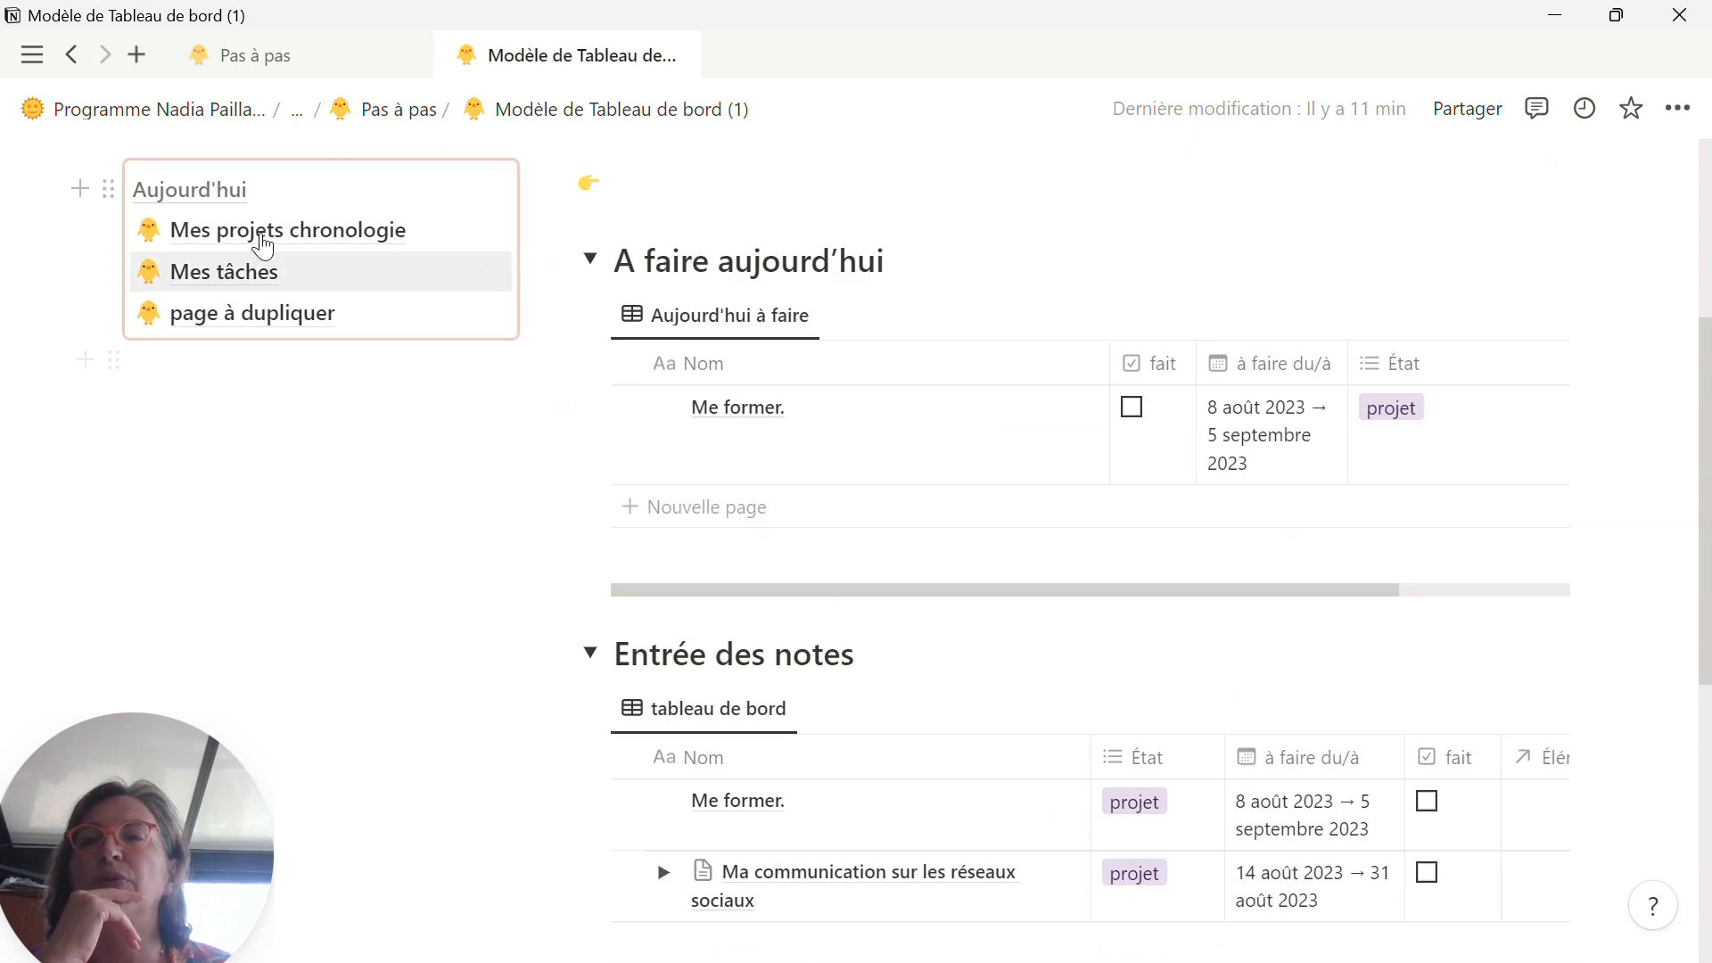
Step: Reopen the Mes projets chronologie page and expand its Projets en attente section
left_click(270, 235)
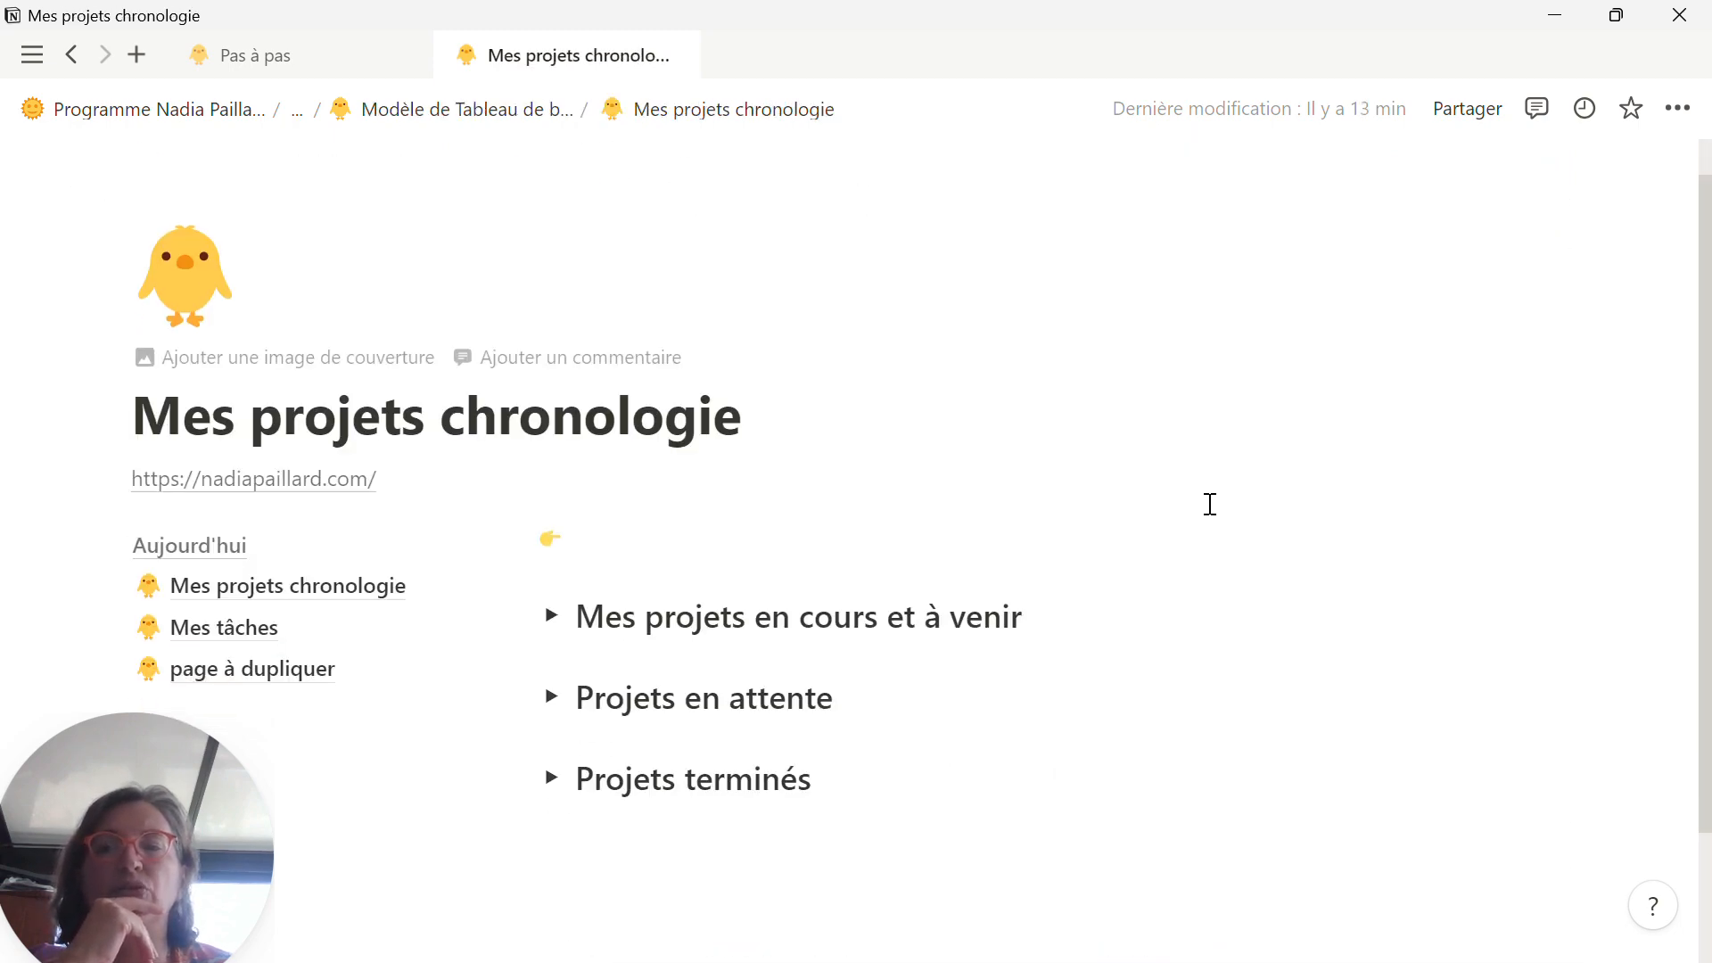
left_click(552, 534)
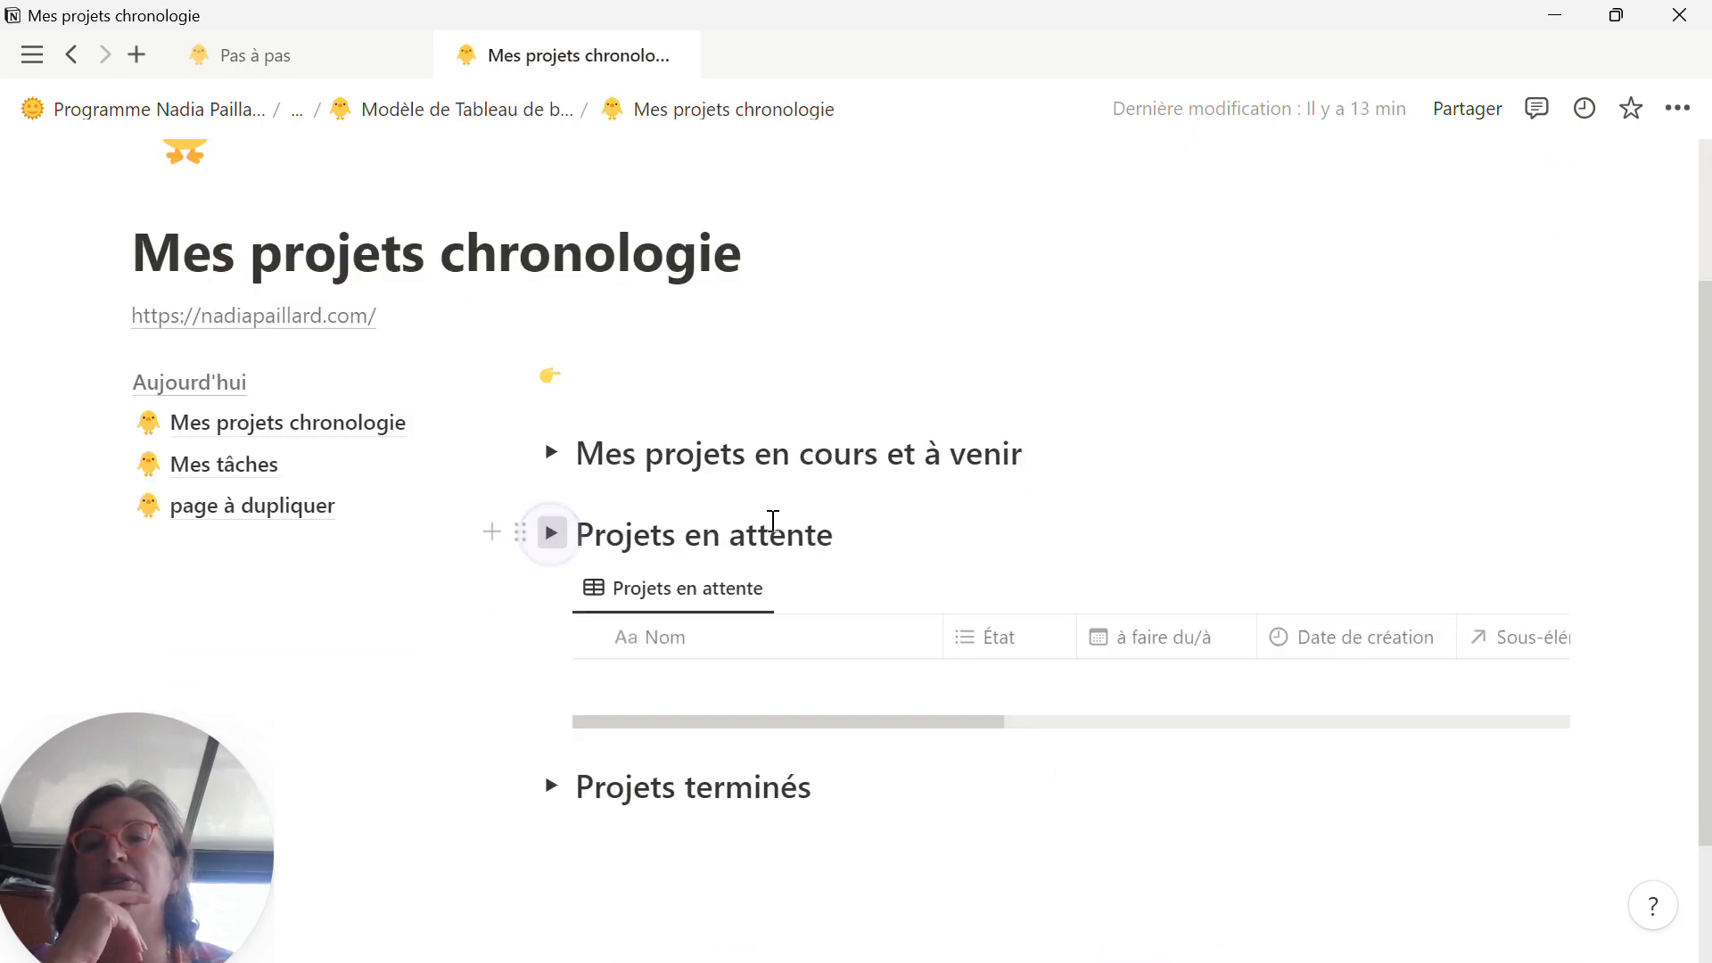
scroll(1426, 535, "down", 2)
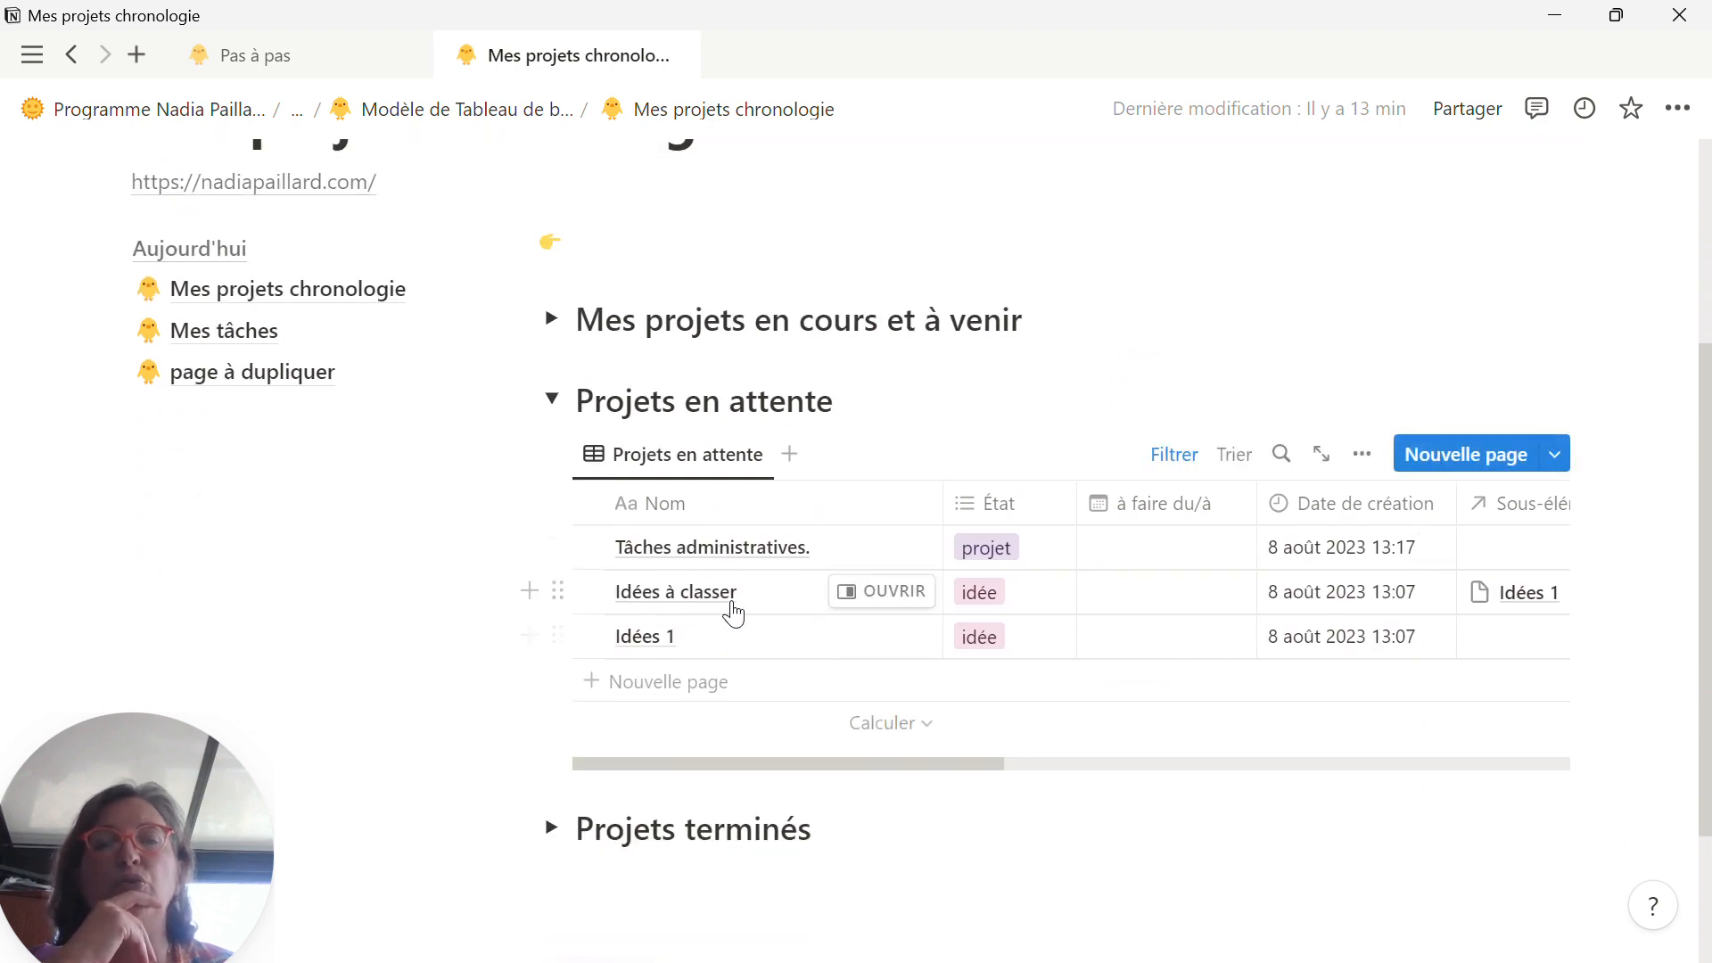
Step: Rename the Projets en attente heading as "Projets et tâches en attente"
left_click(680, 403)
type("et tâ")
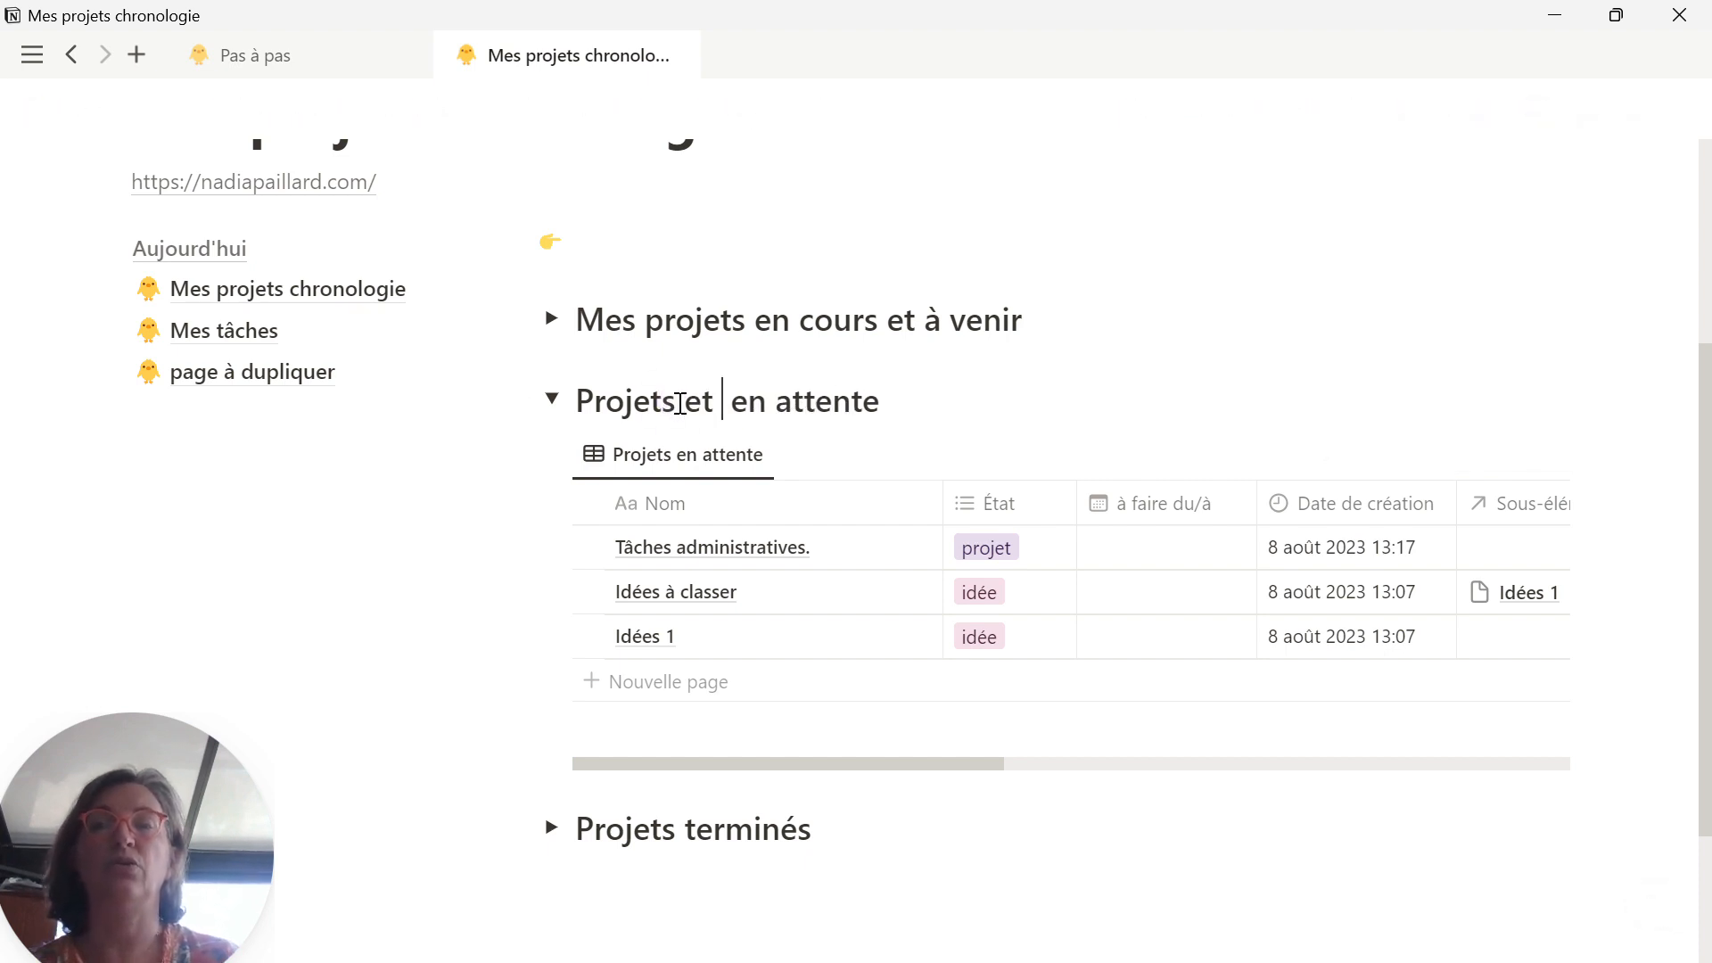
type("ches")
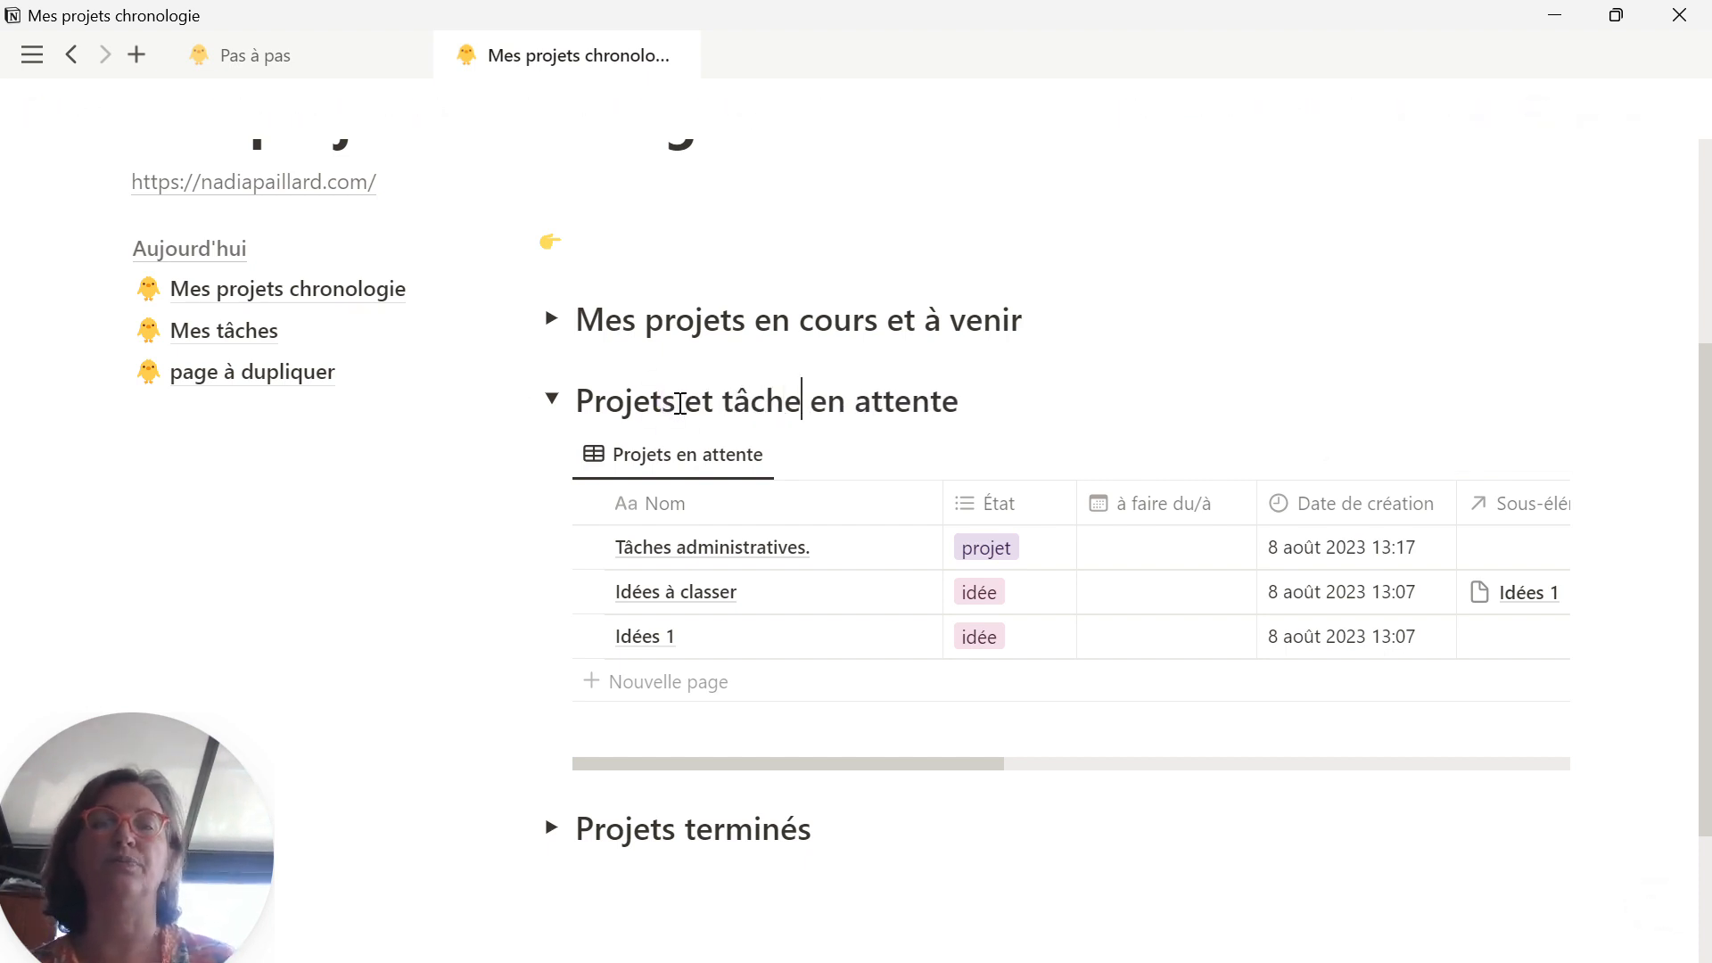
left_click(1071, 388)
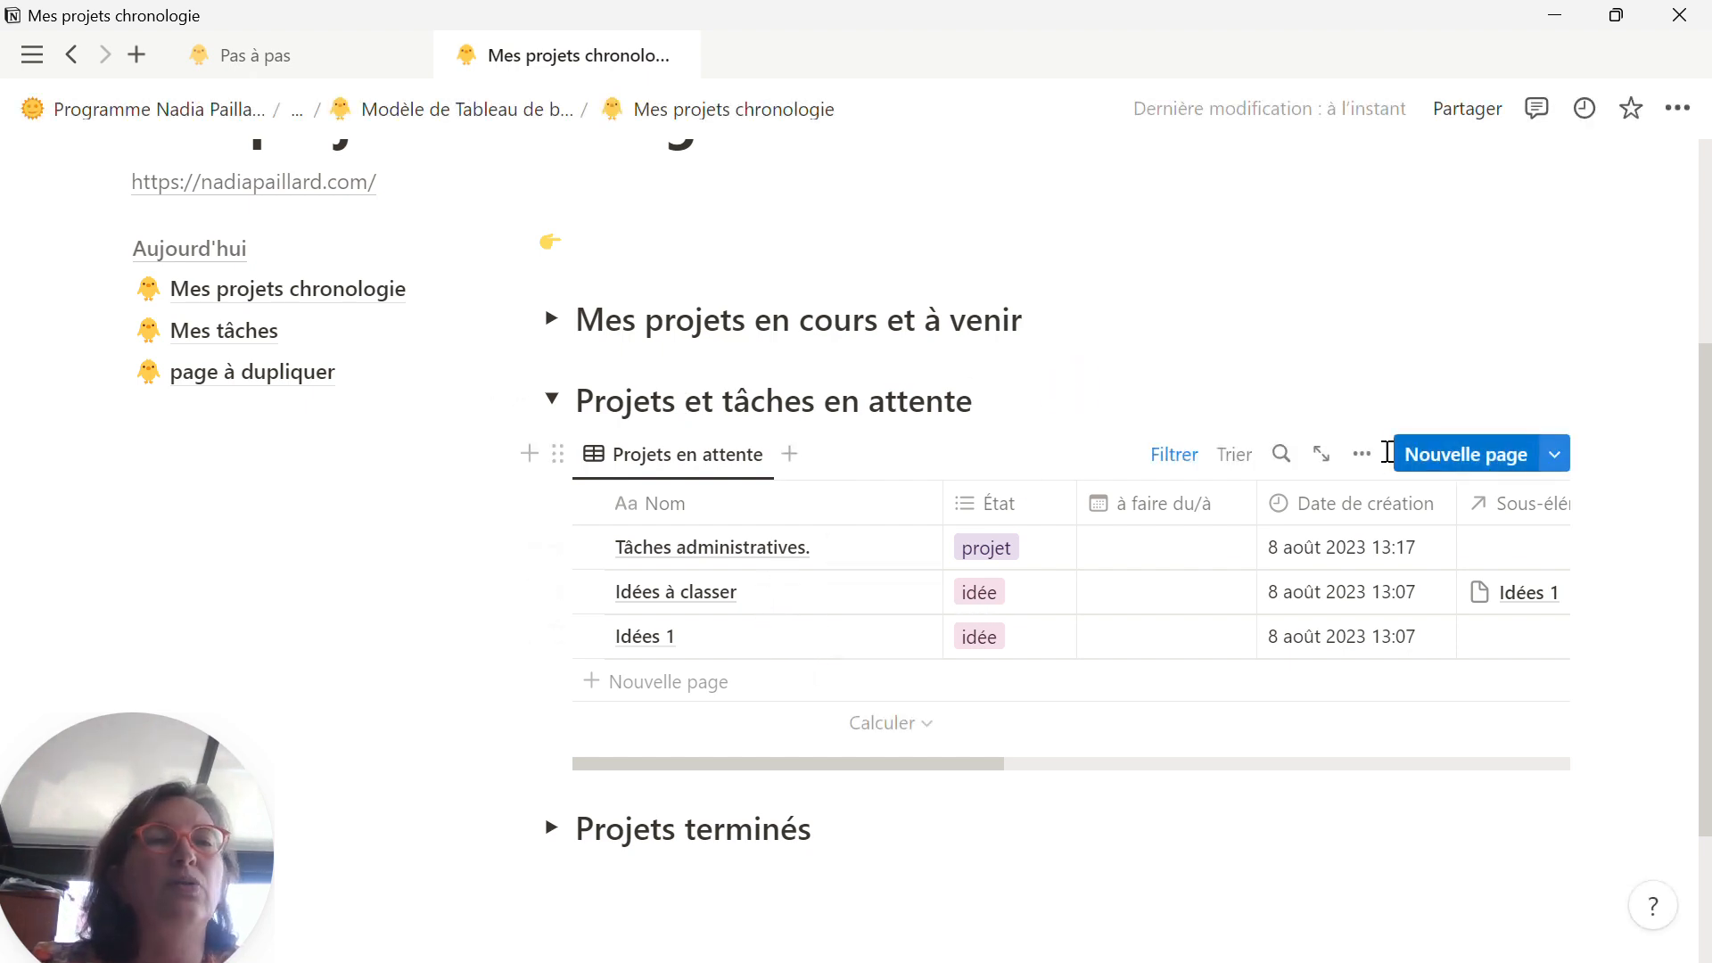
Step: Show the sub-items in the Projets en attente table view
left_click(1358, 454)
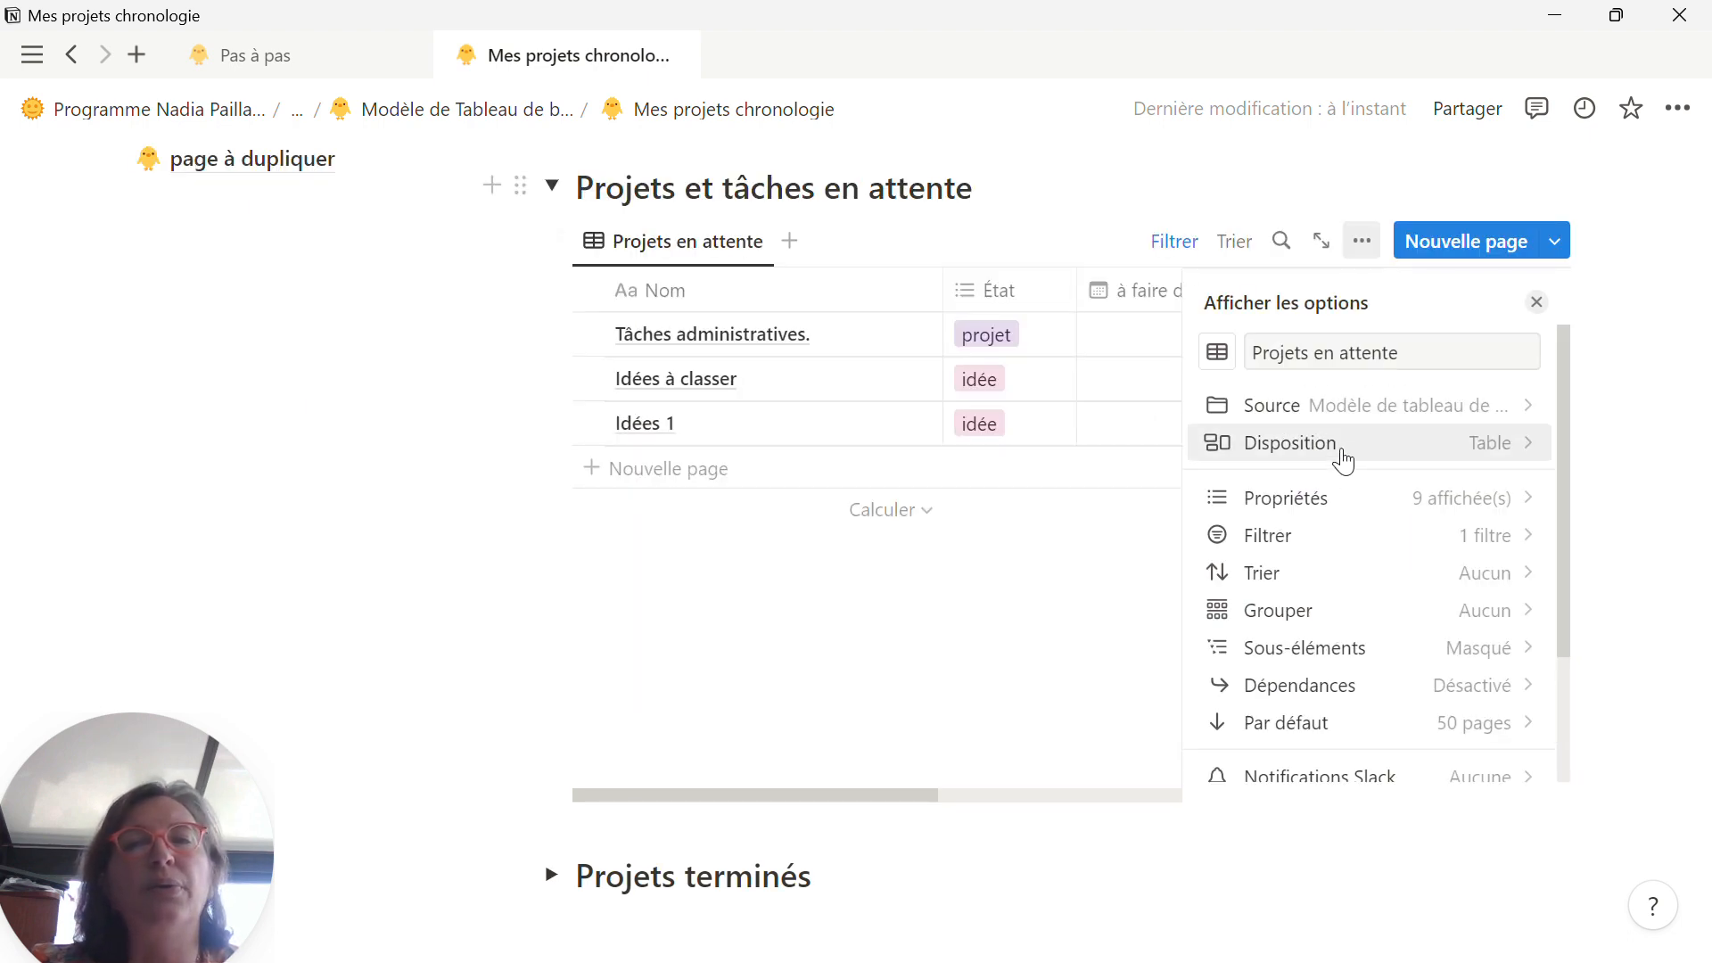
left_click(1325, 650)
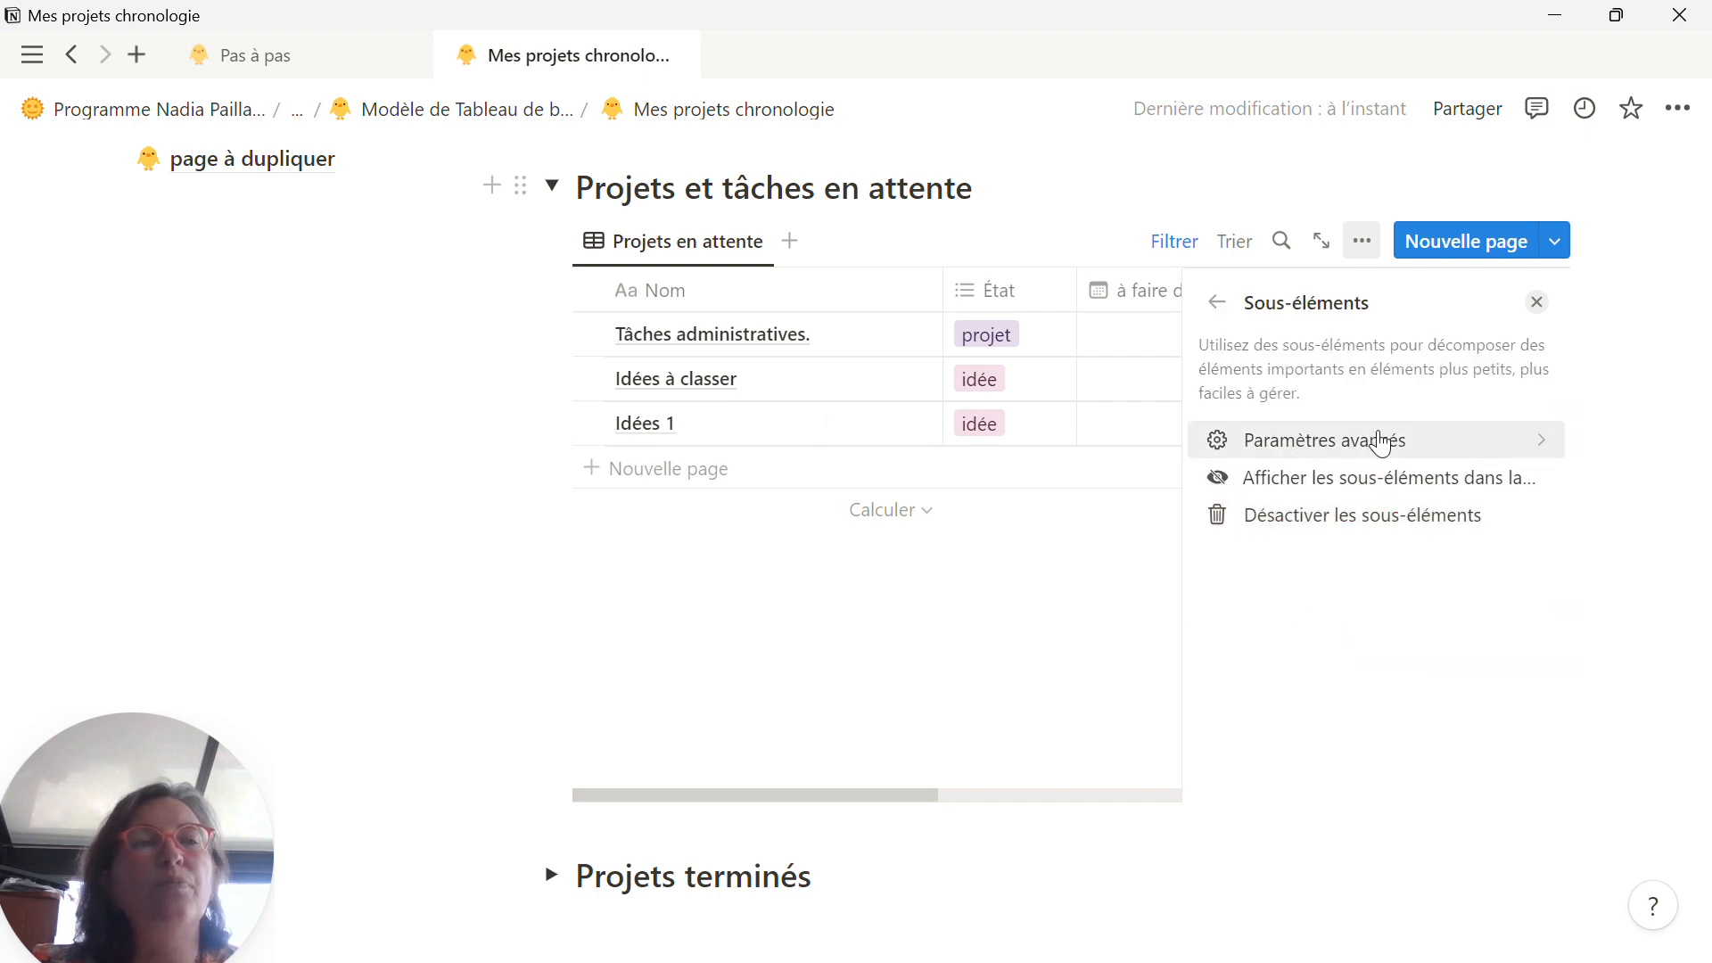
left_click(1374, 487)
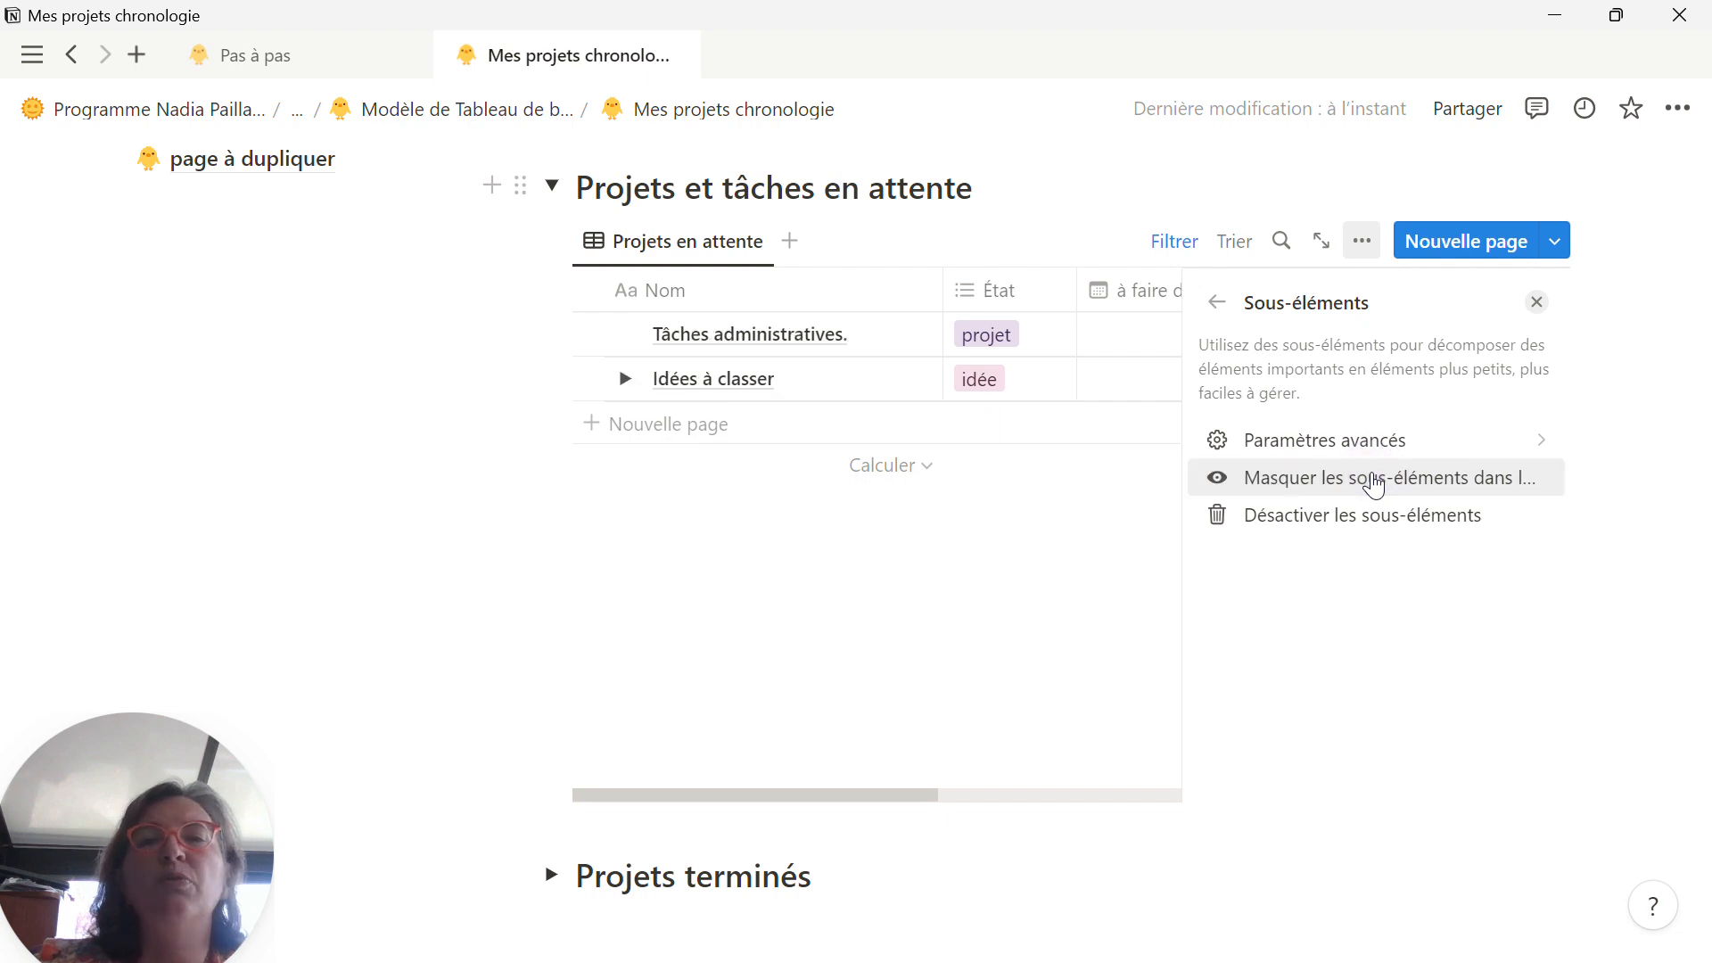
left_click(1017, 597)
Step: Expand the Idées à classer row and check the nested pages of both it and the Tâches administratives. row
scroll(803, 552, "up", 1)
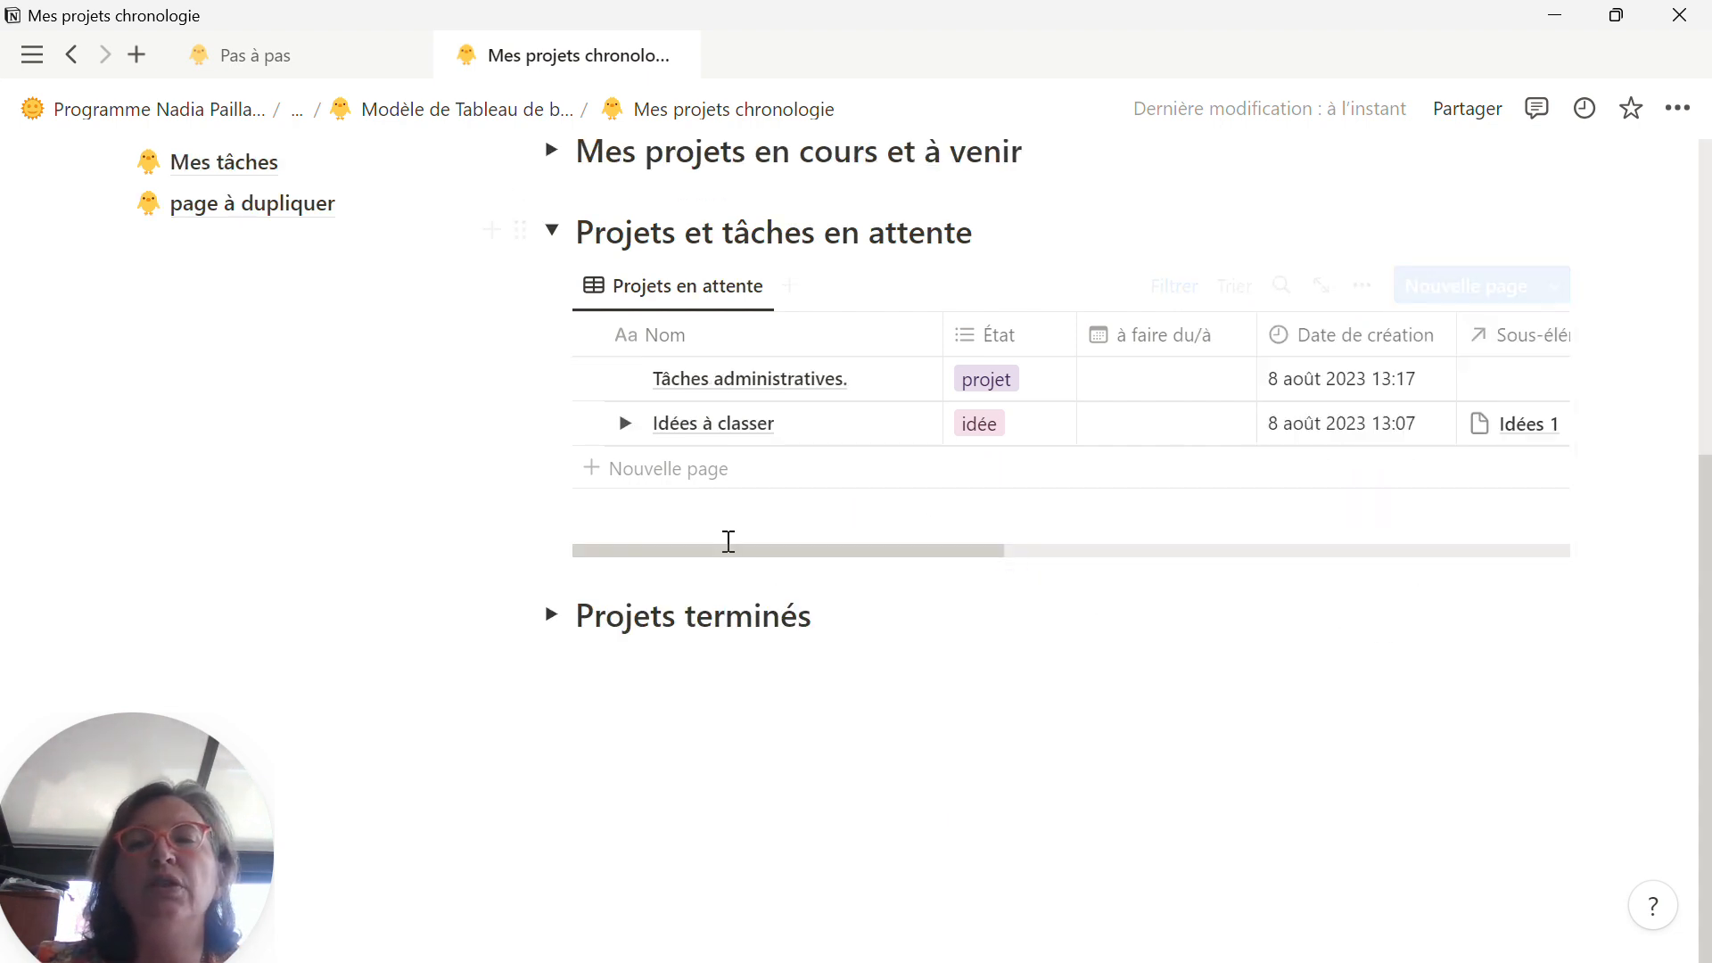
left_click(626, 423)
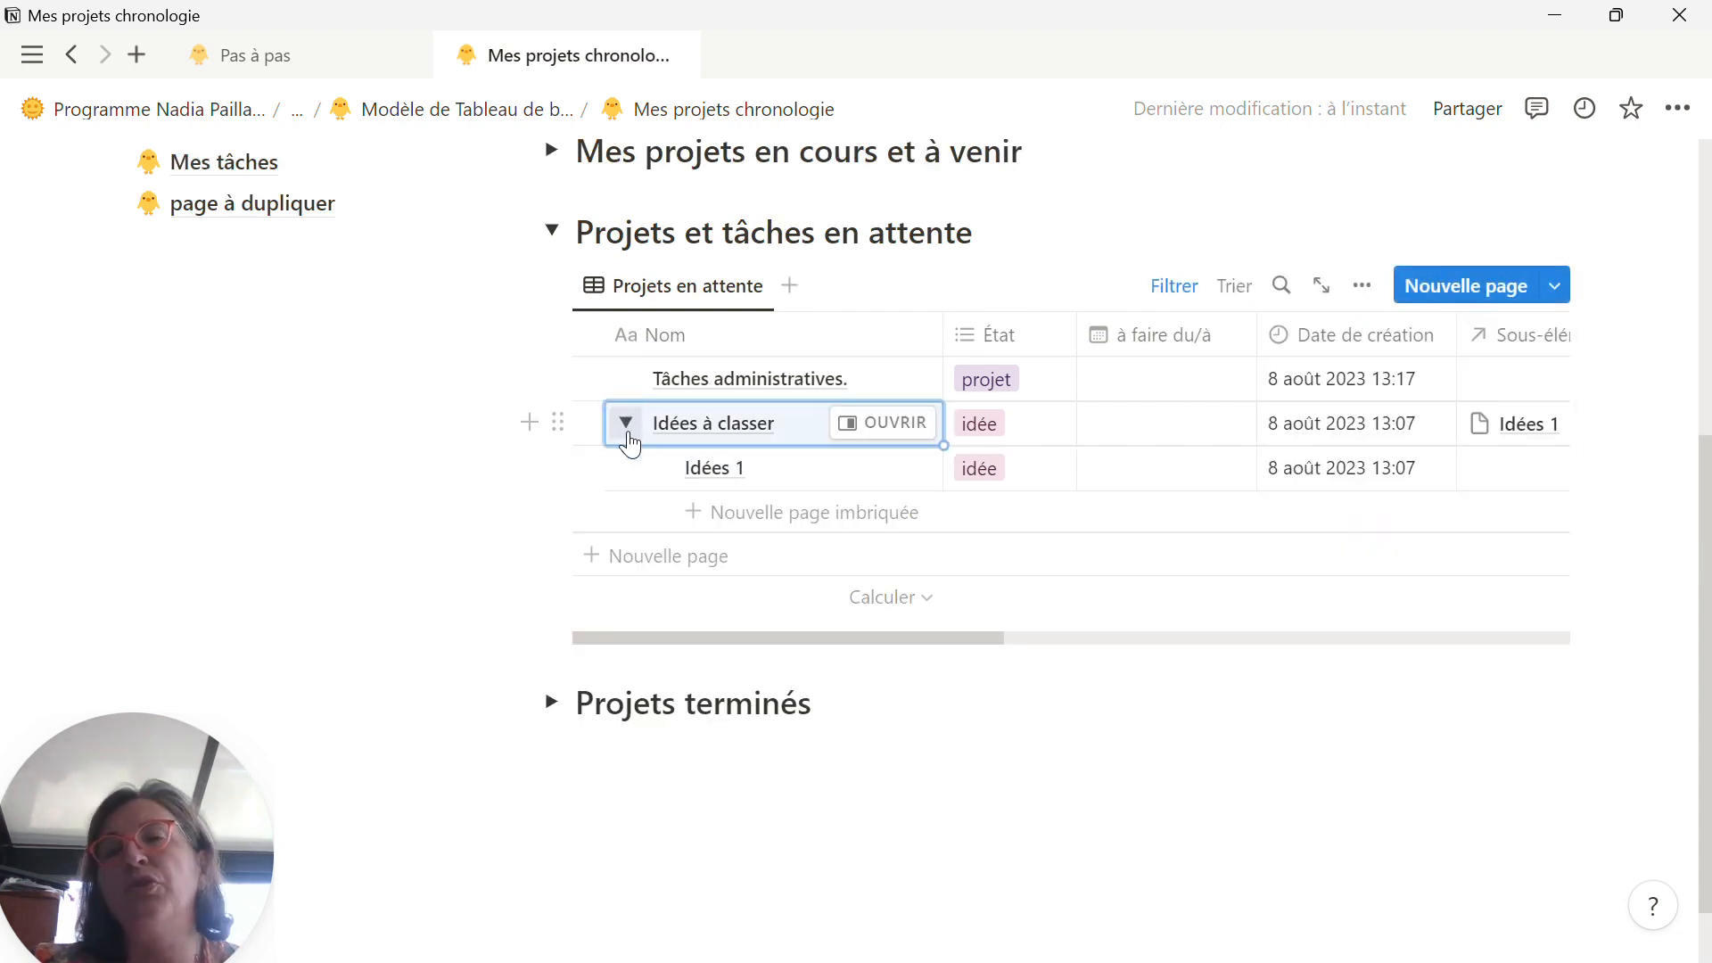
left_click(627, 379)
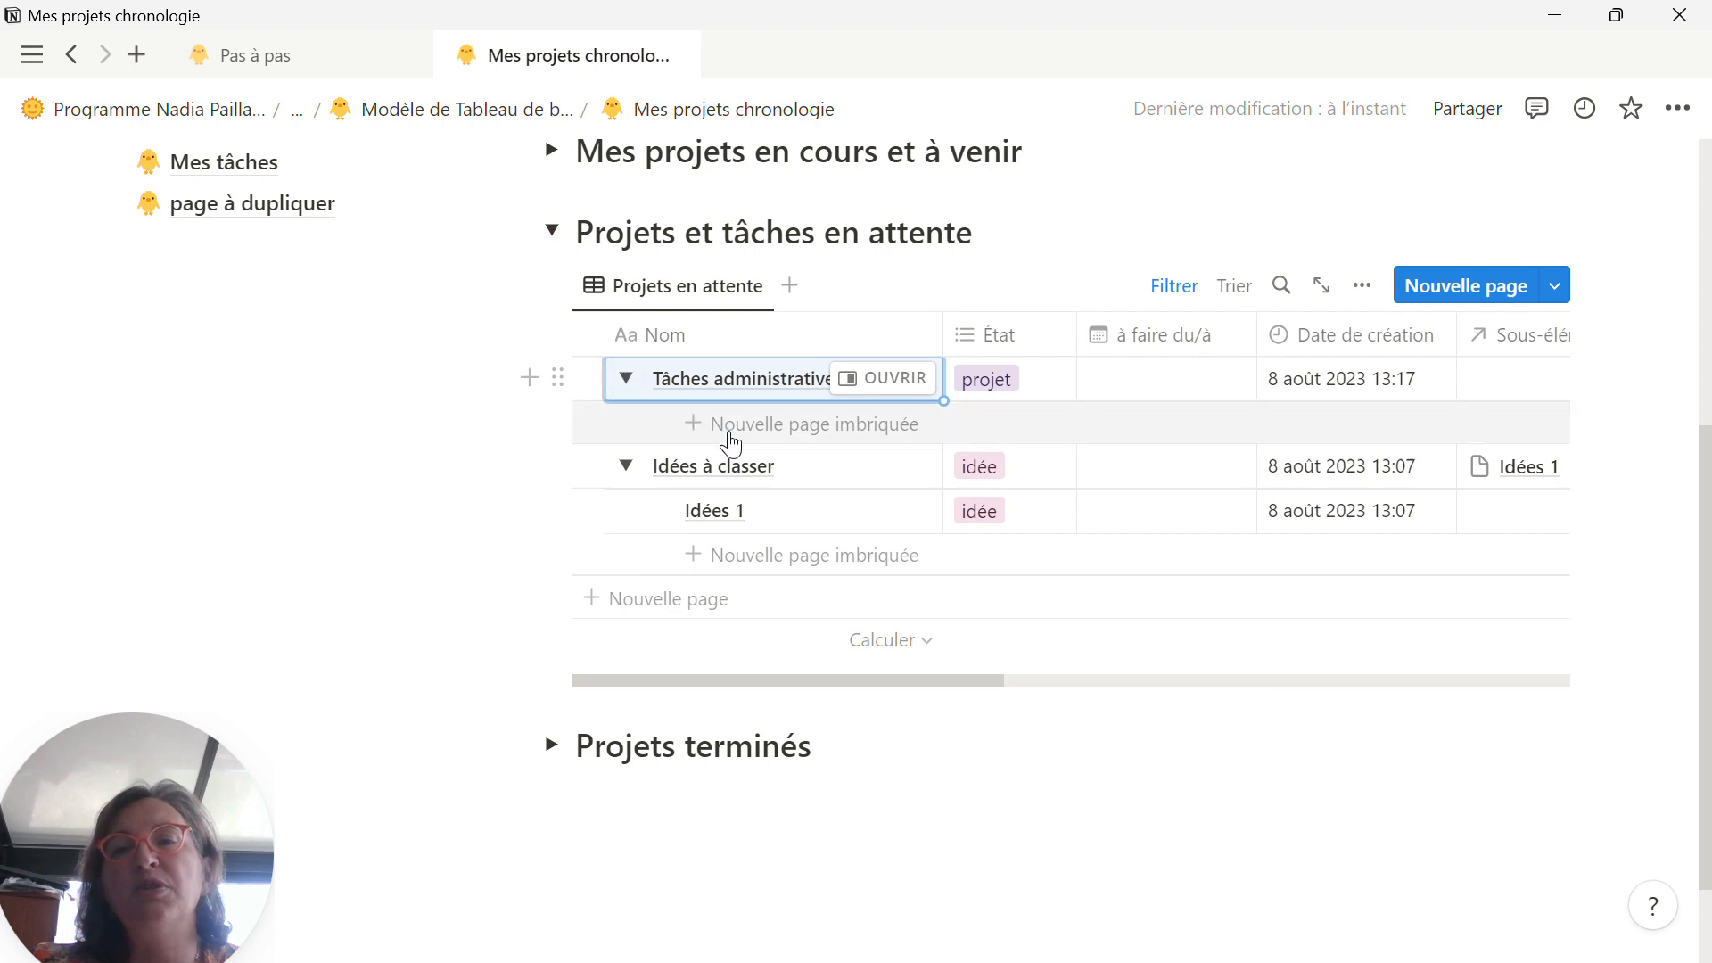
left_click(628, 380)
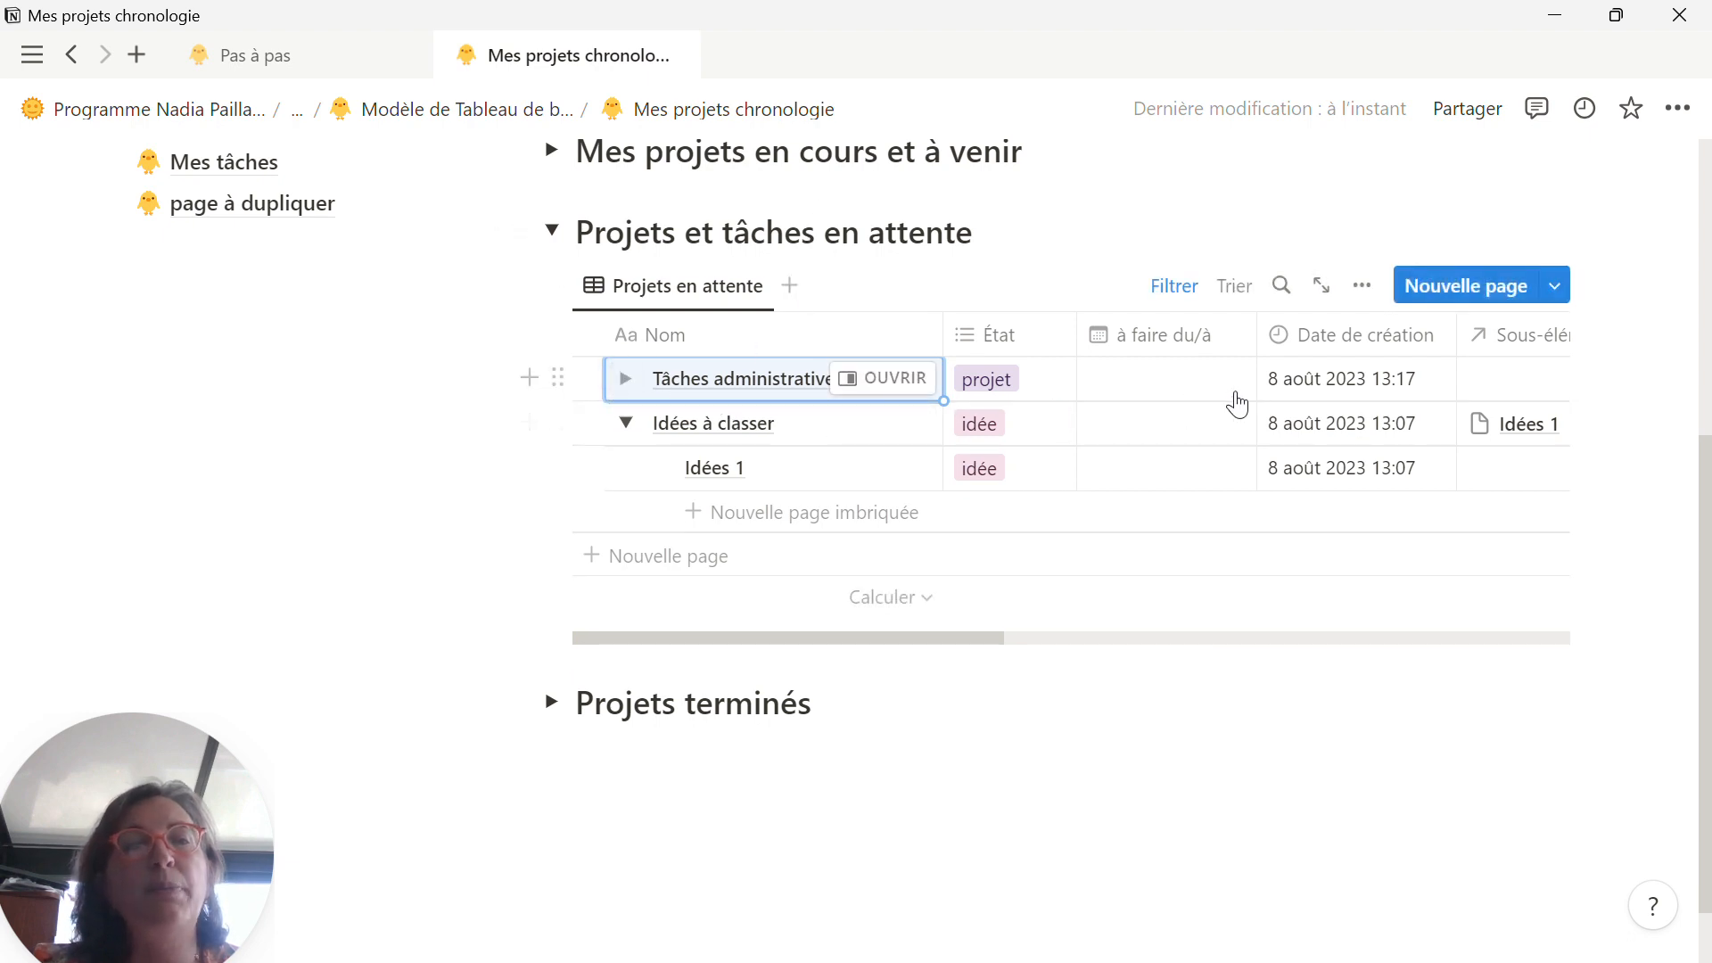
left_click(623, 424)
left_click(624, 425)
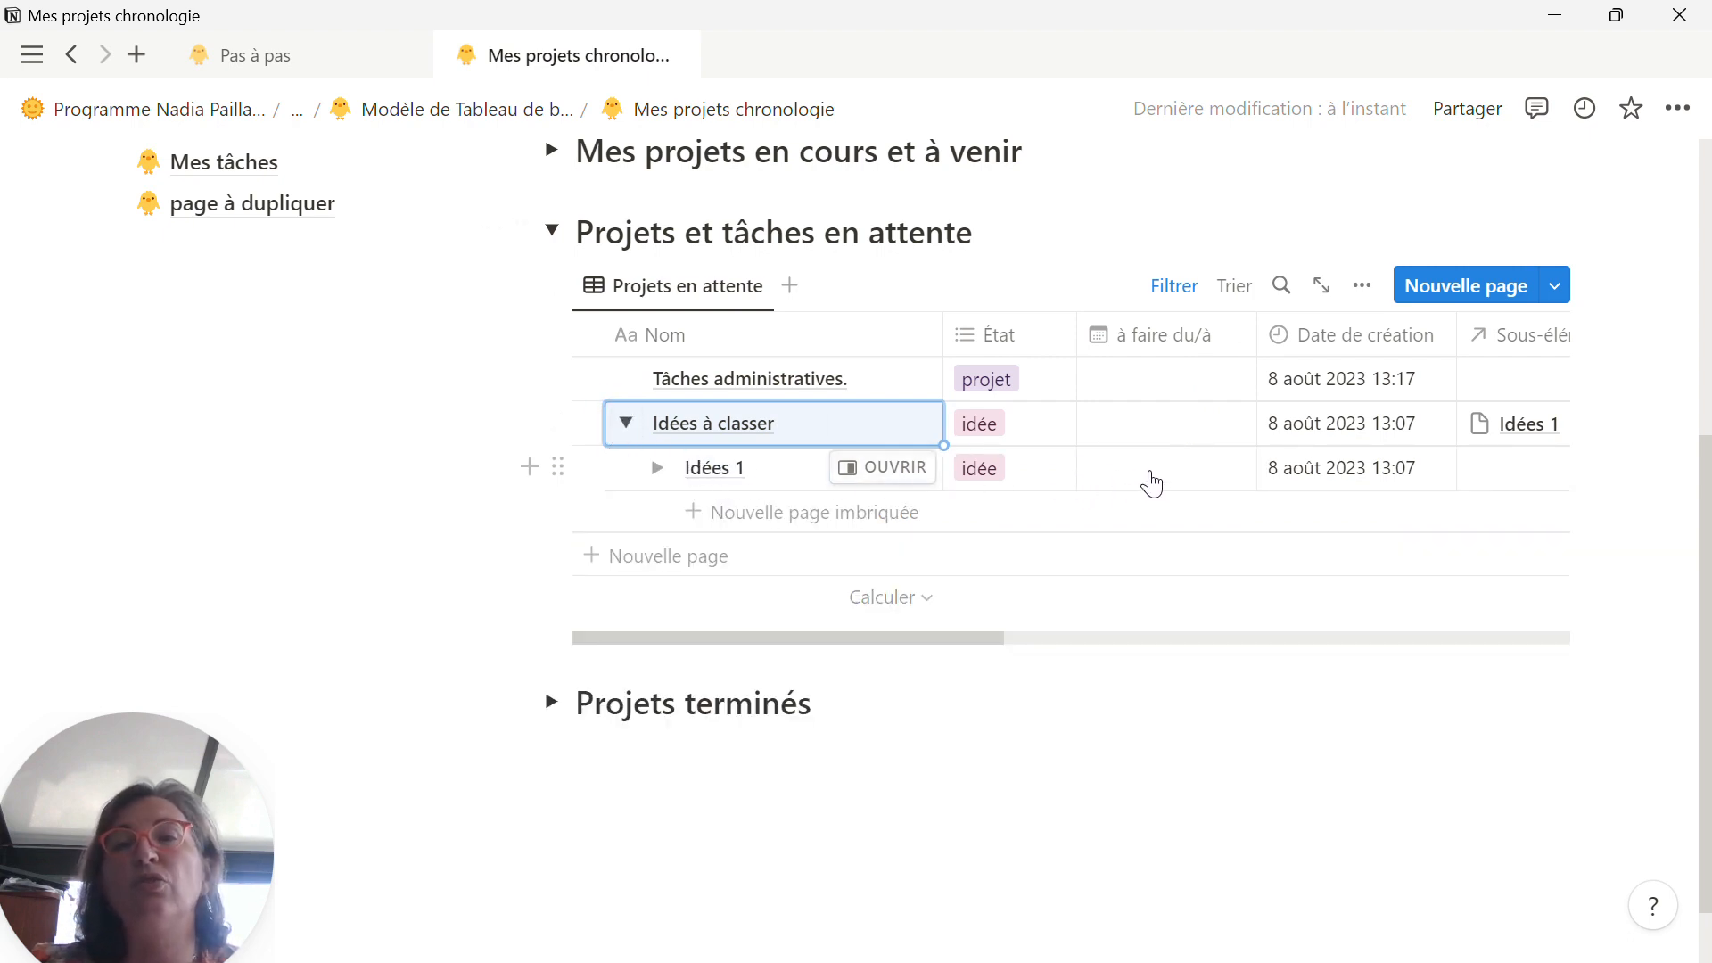
Step: Go back to the Modèle de Tableau de bord (1) page from Mes projets chronologie
scroll(914, 513, "up", 2)
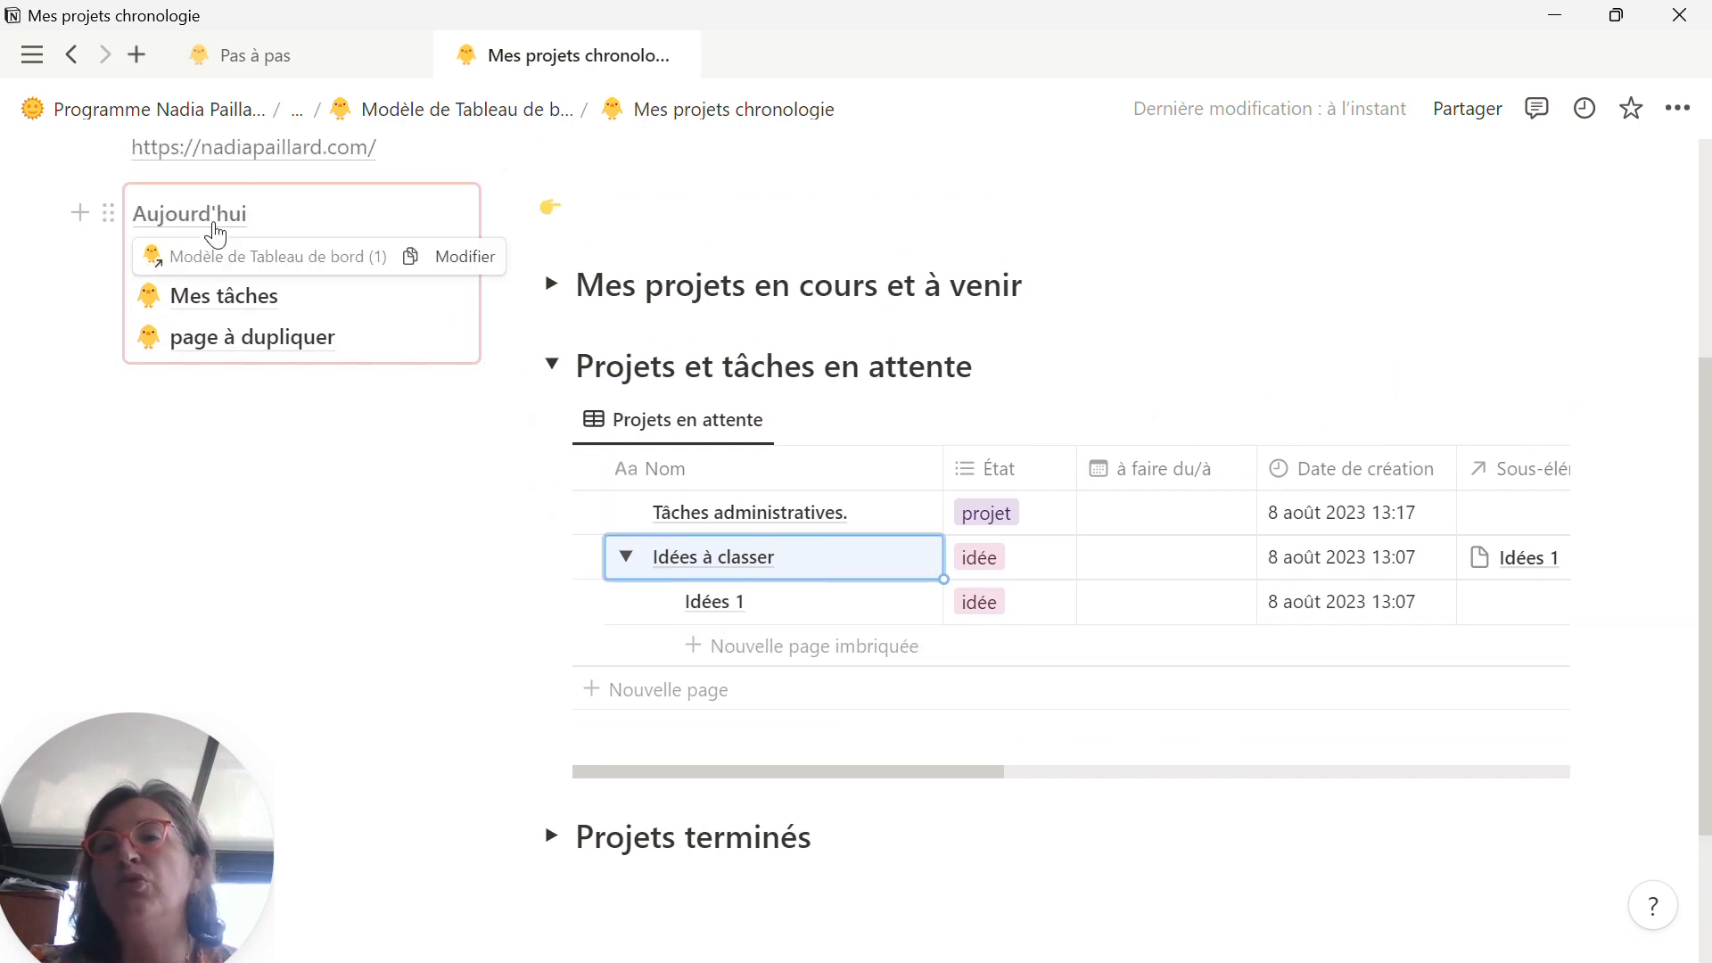
left_click(218, 256)
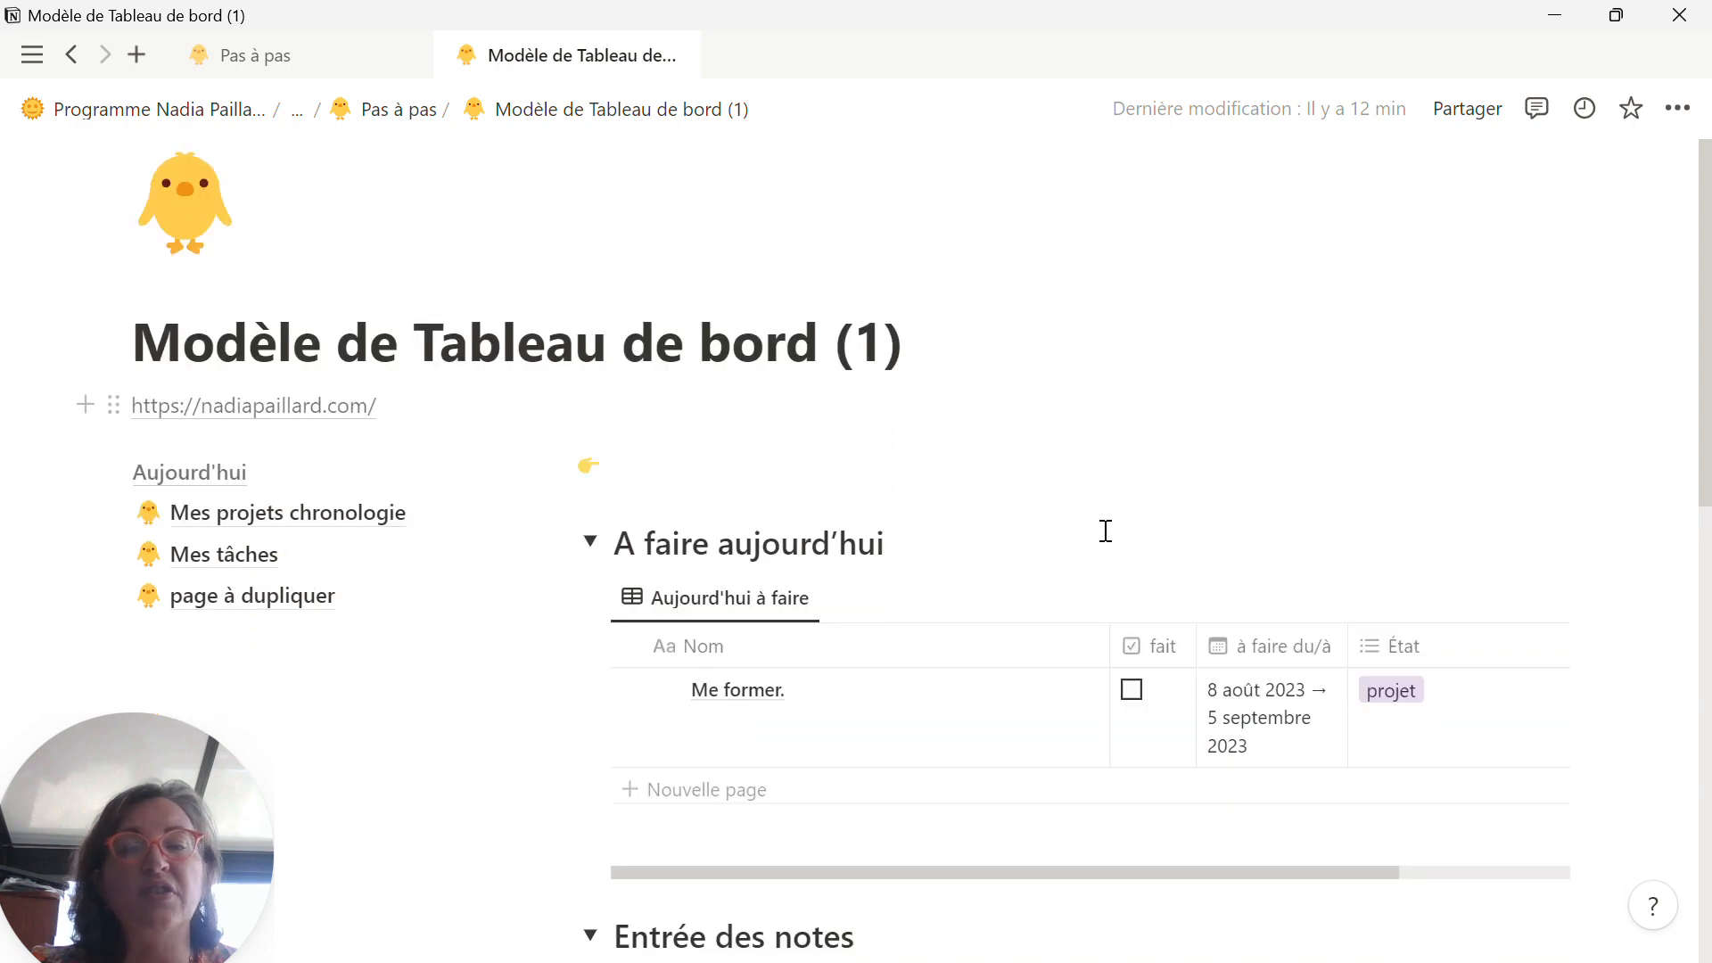
Step: Expand Idées à classer under Entrée des notes and set the à faire du/à date of Idées 1 to 08/08/2023
scroll(1106, 531, "down", 9)
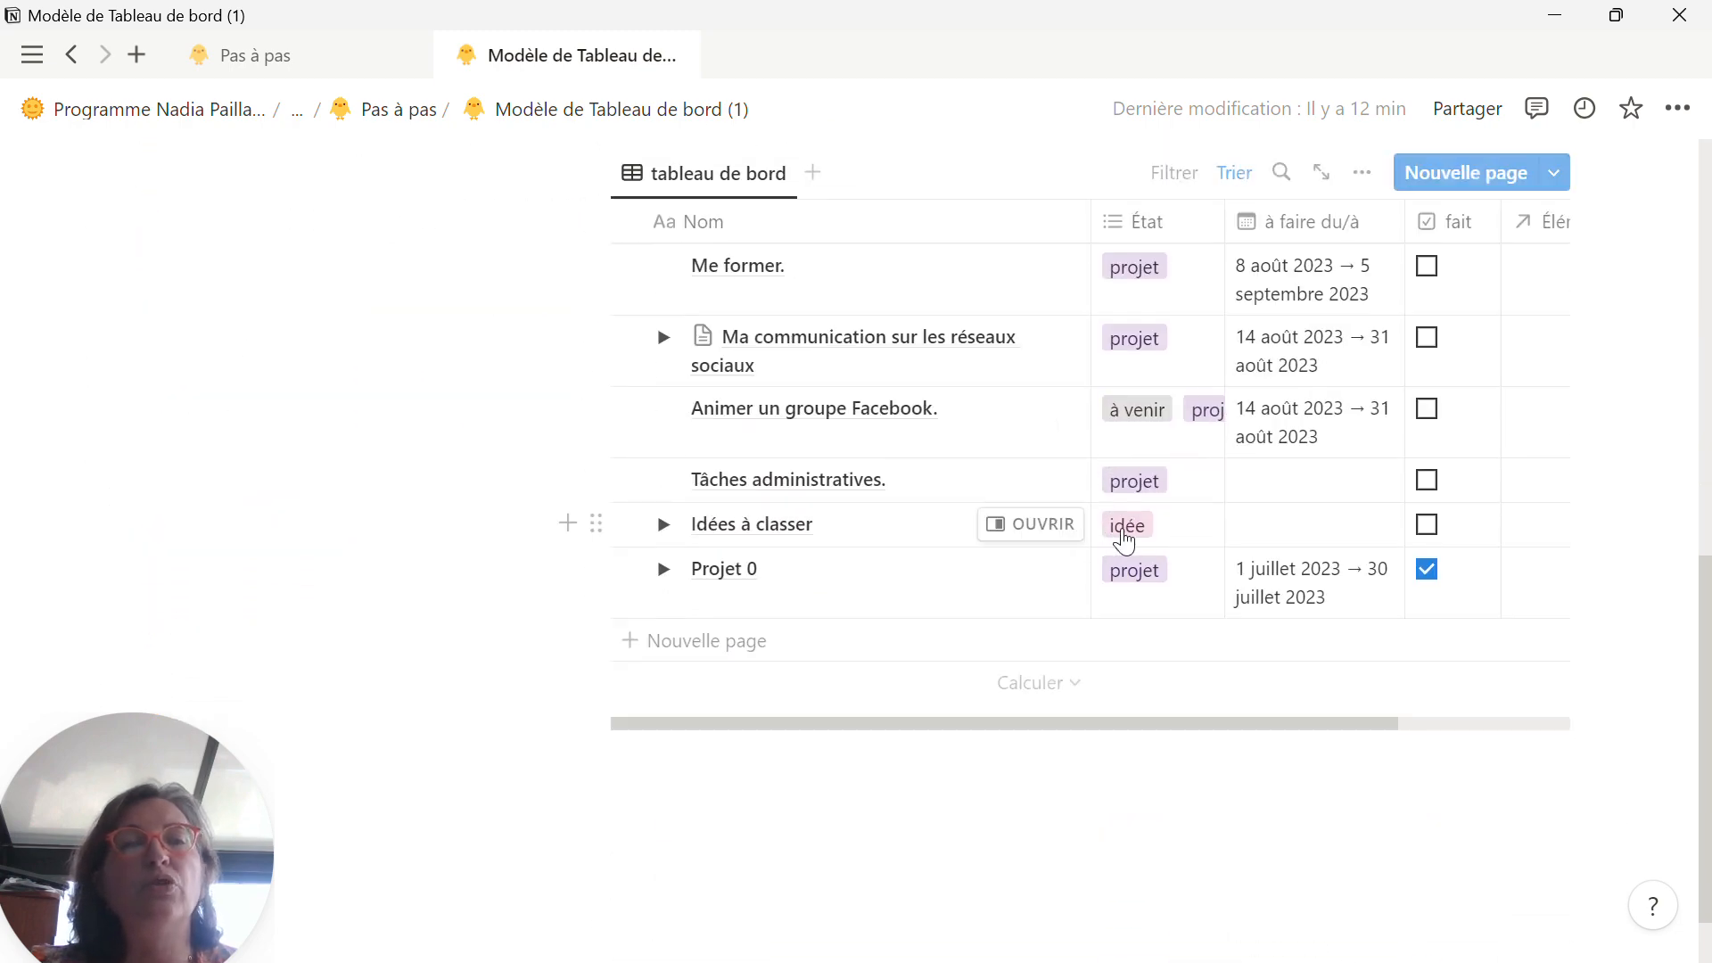
scroll(1122, 540, "down", 1)
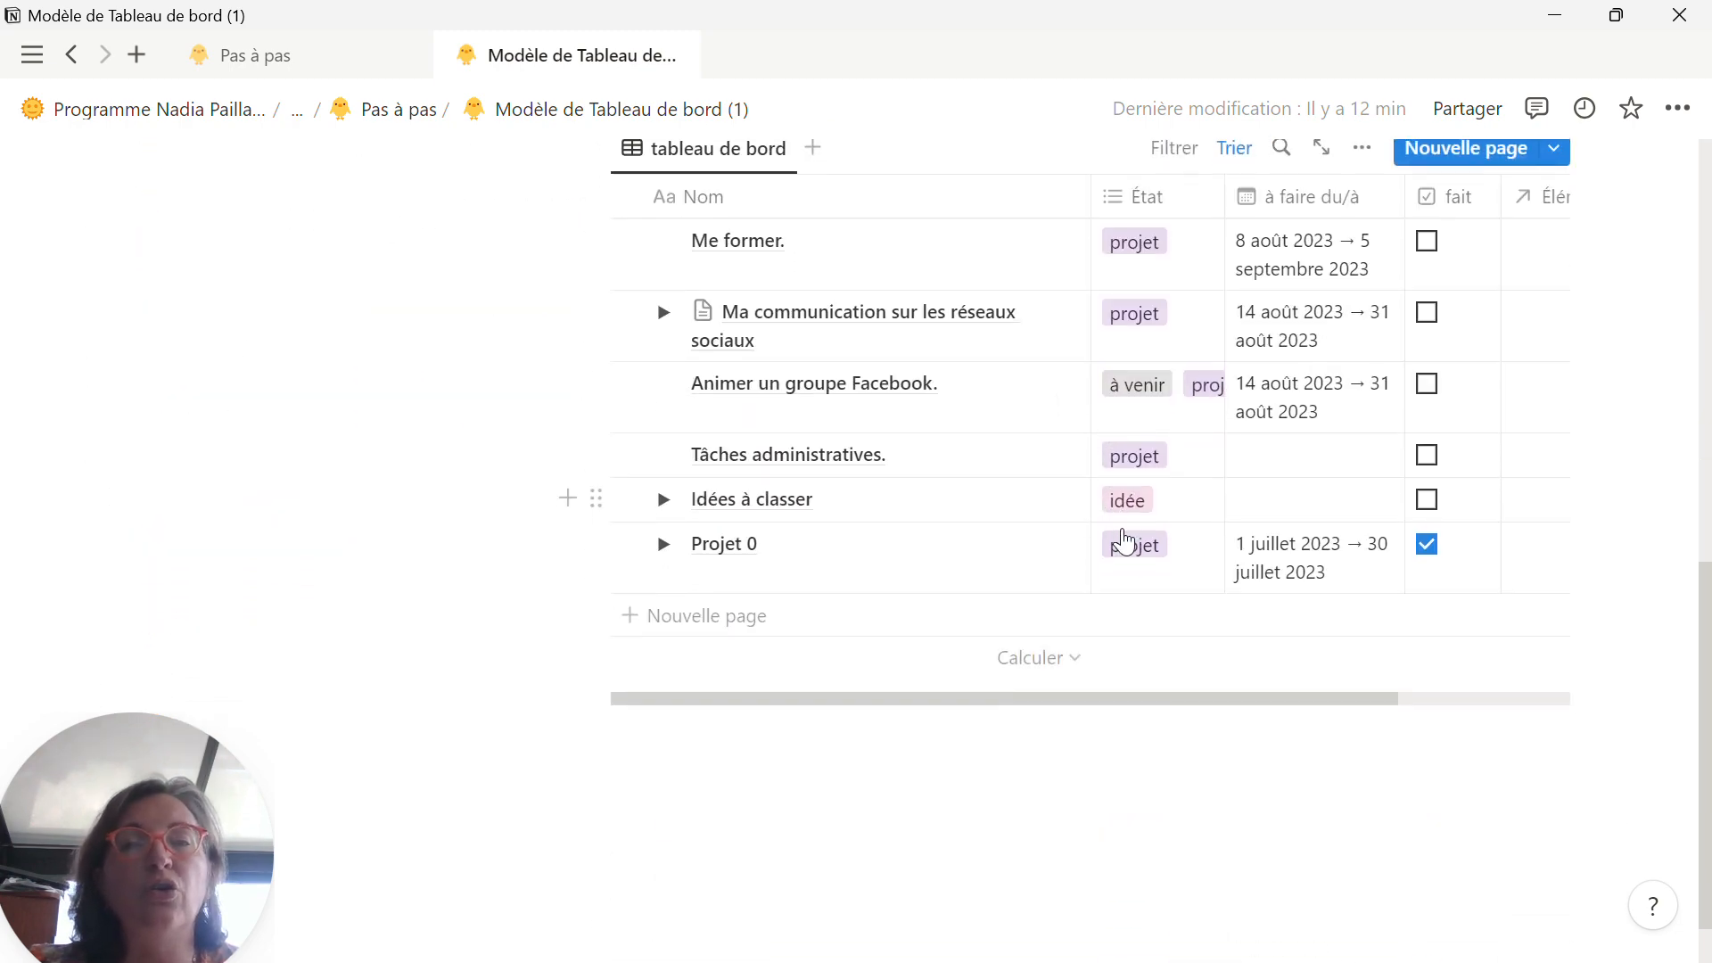
scroll(989, 549, "up", 2)
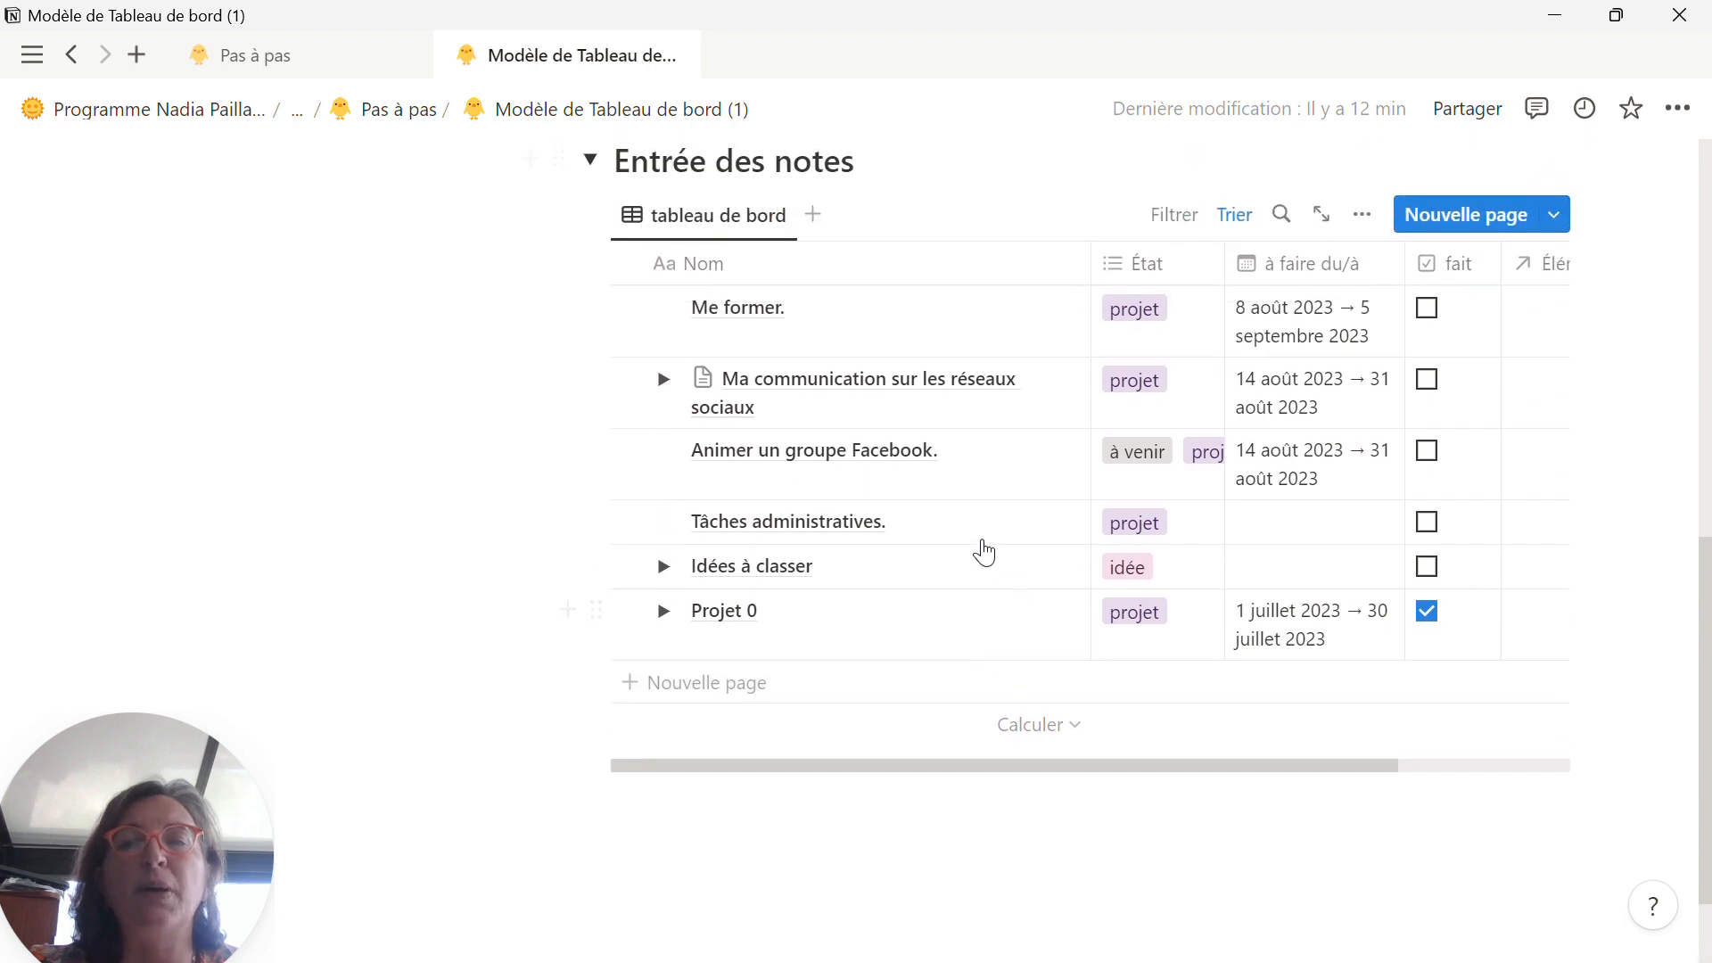
left_click(664, 568)
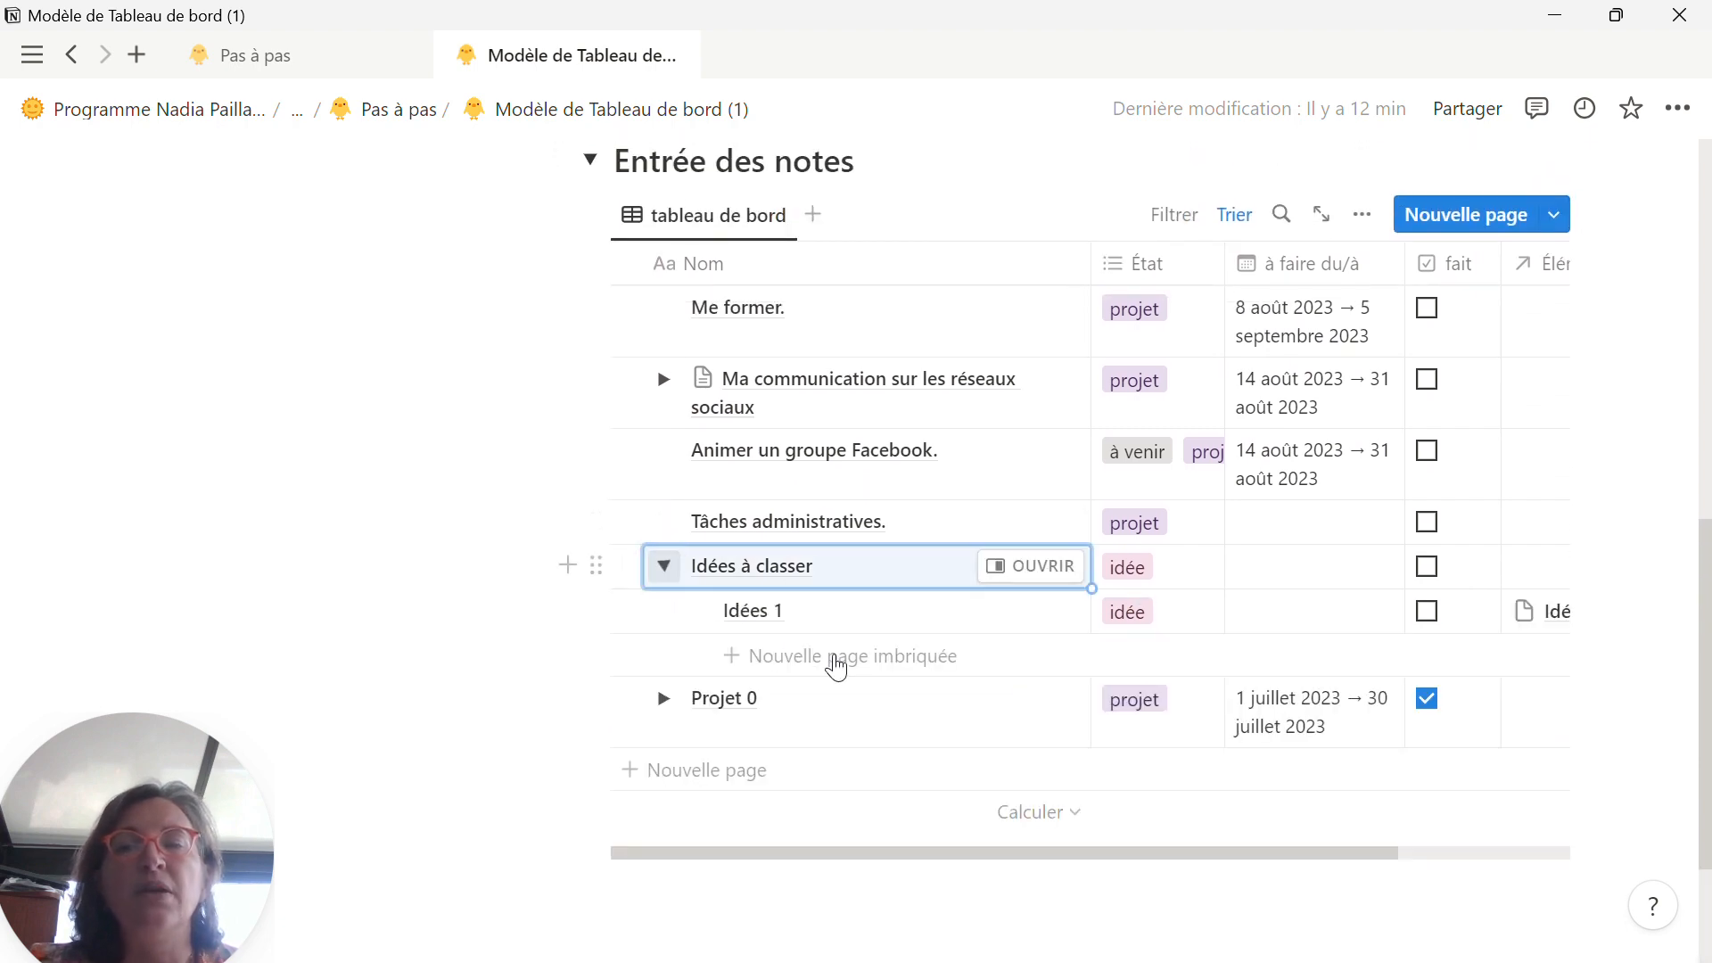
left_click(1268, 621)
left_click(1268, 620)
left_click(1316, 430)
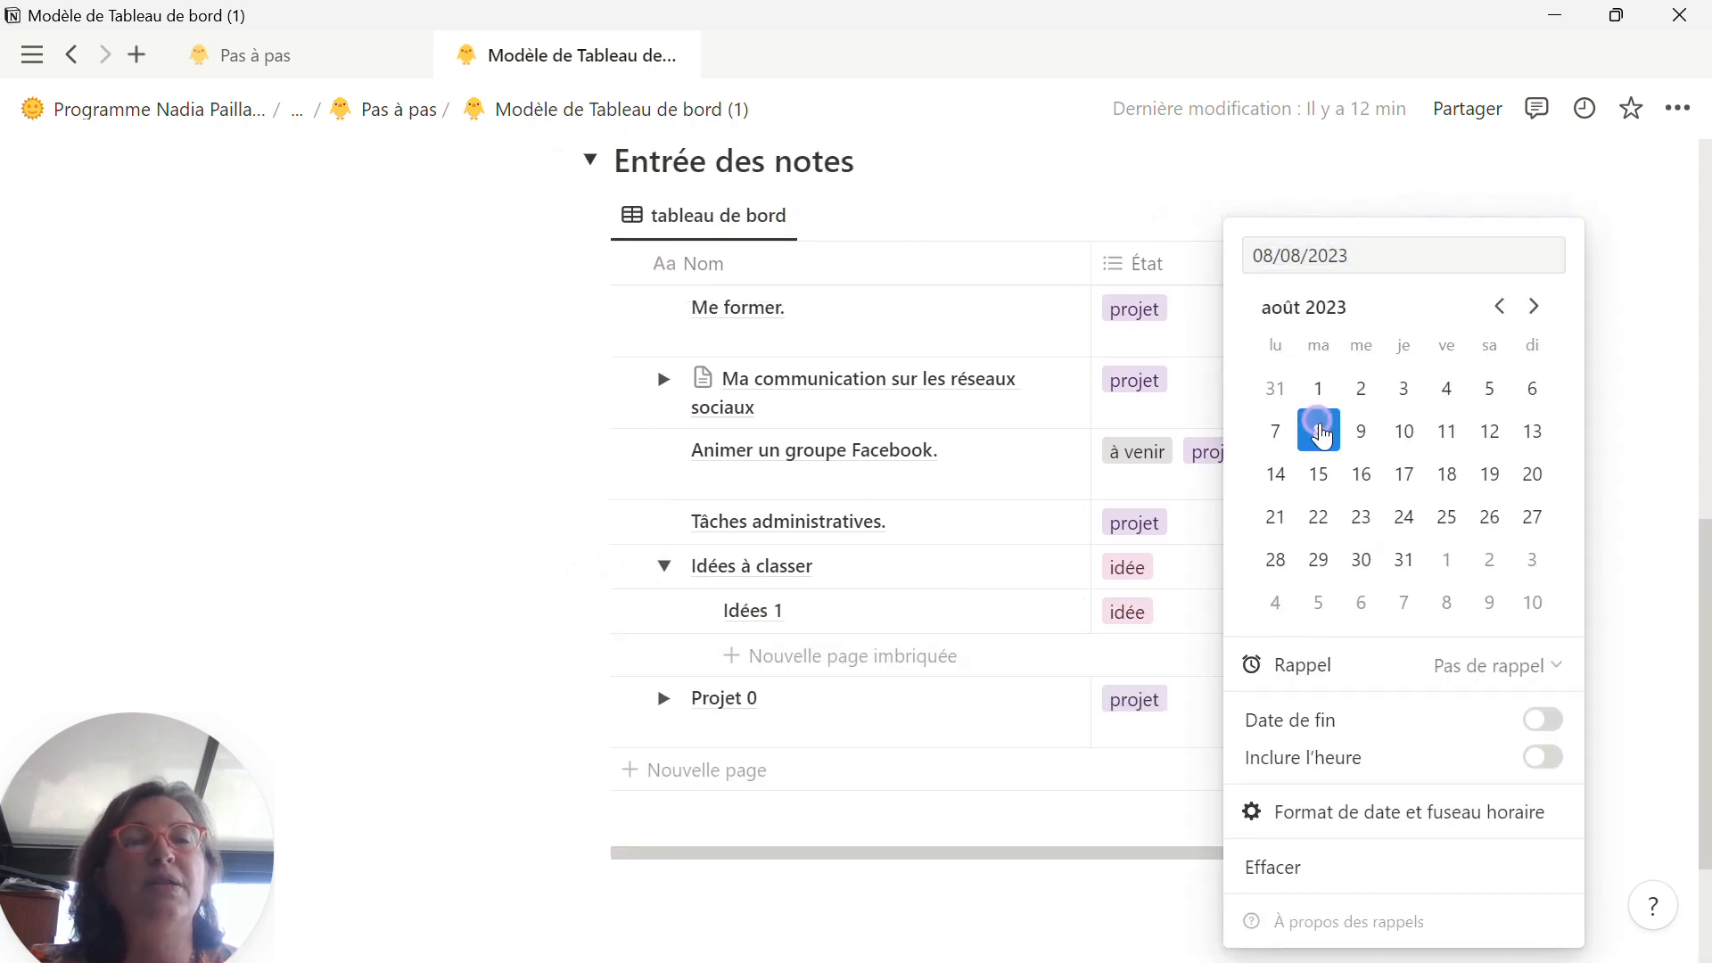
scroll(970, 465, "up", 2)
left_click(669, 229)
Step: Collapse the Entrée des notes section and open the Mes projets chronologie page
scroll(630, 286, "up", 5)
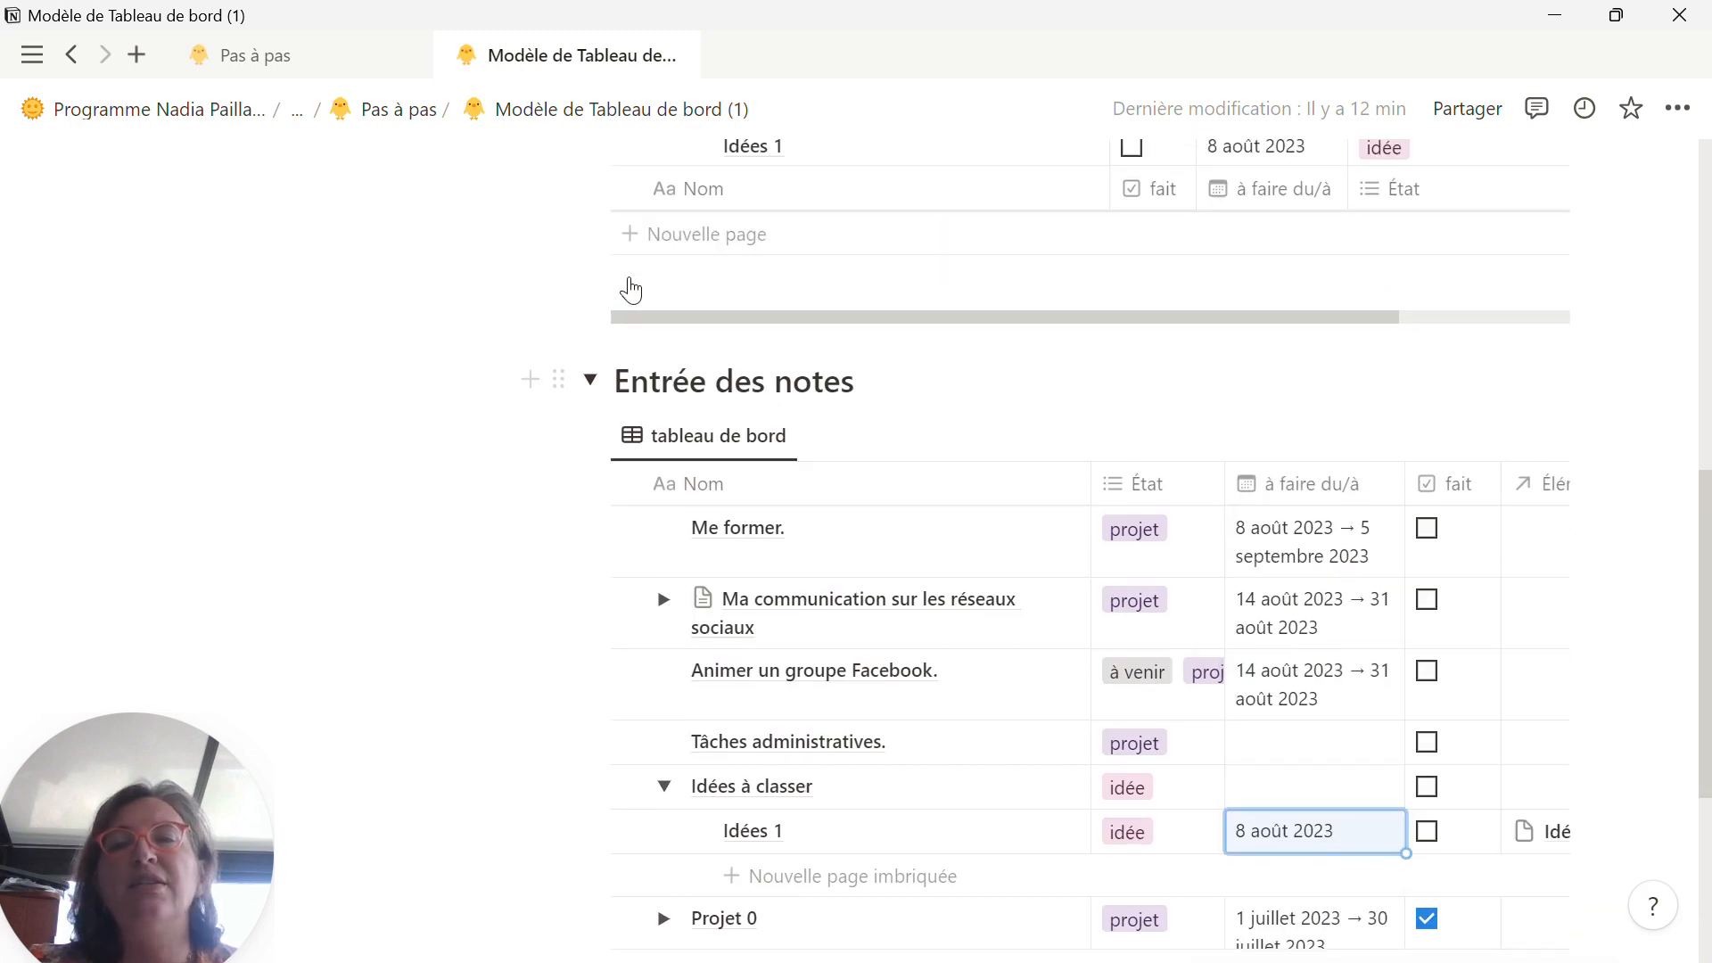
left_click(590, 694)
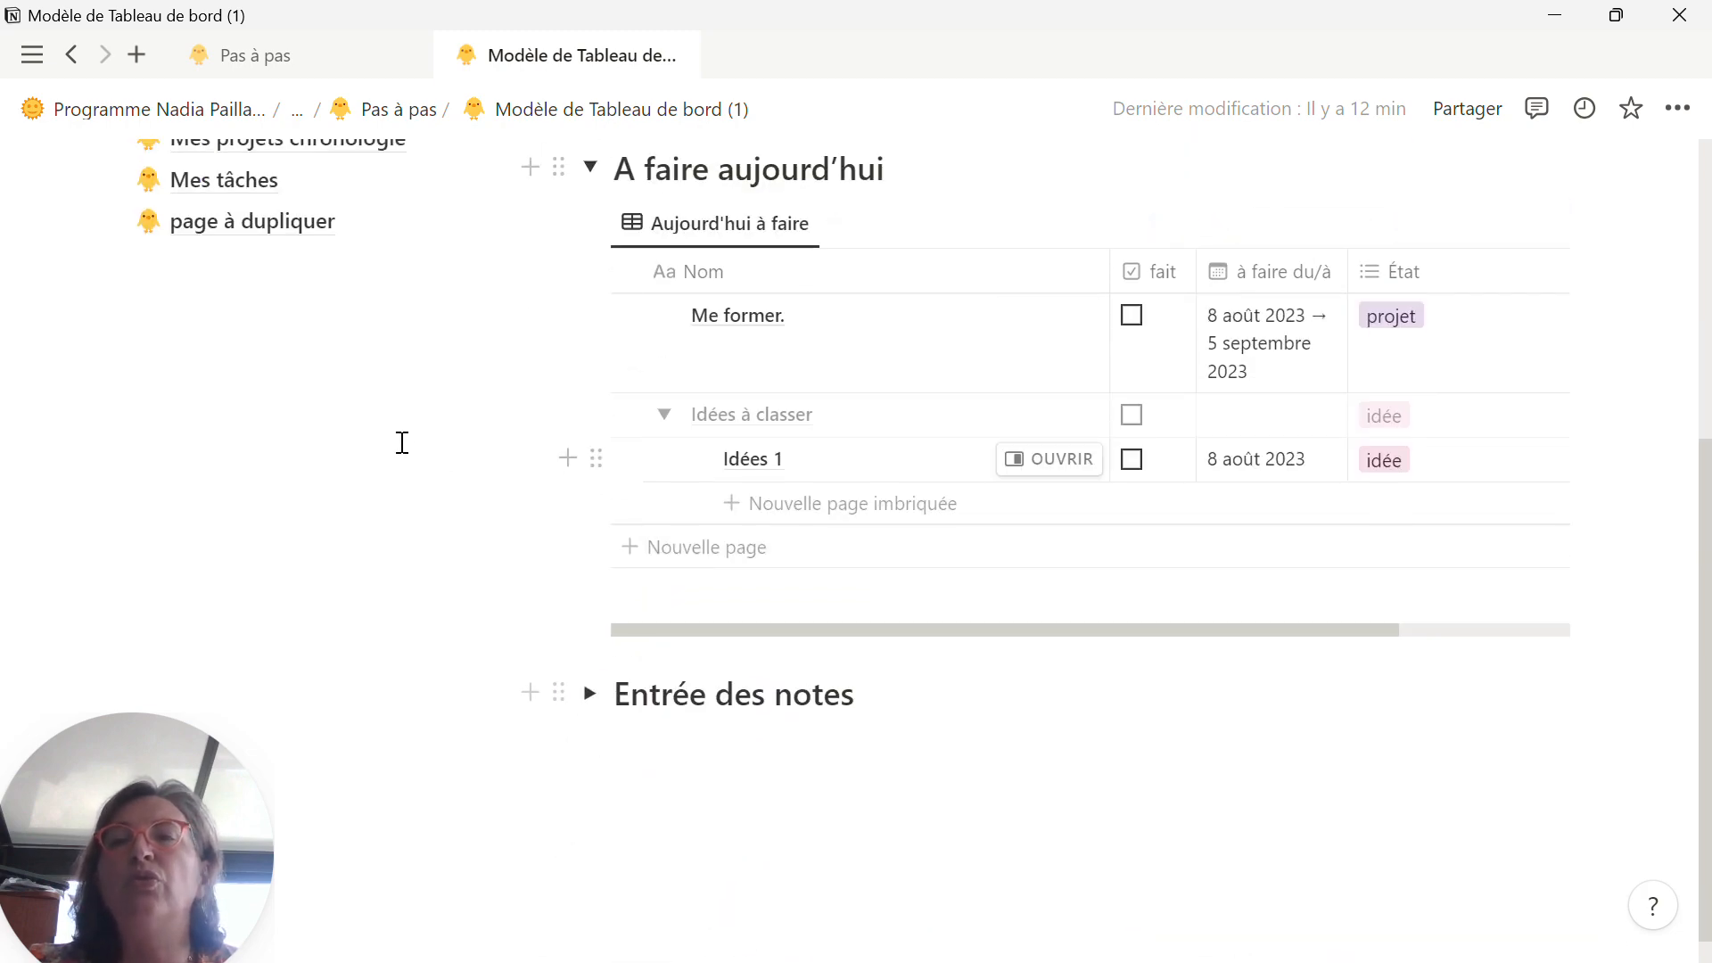
scroll(402, 443, "up", 3)
left_click(323, 412)
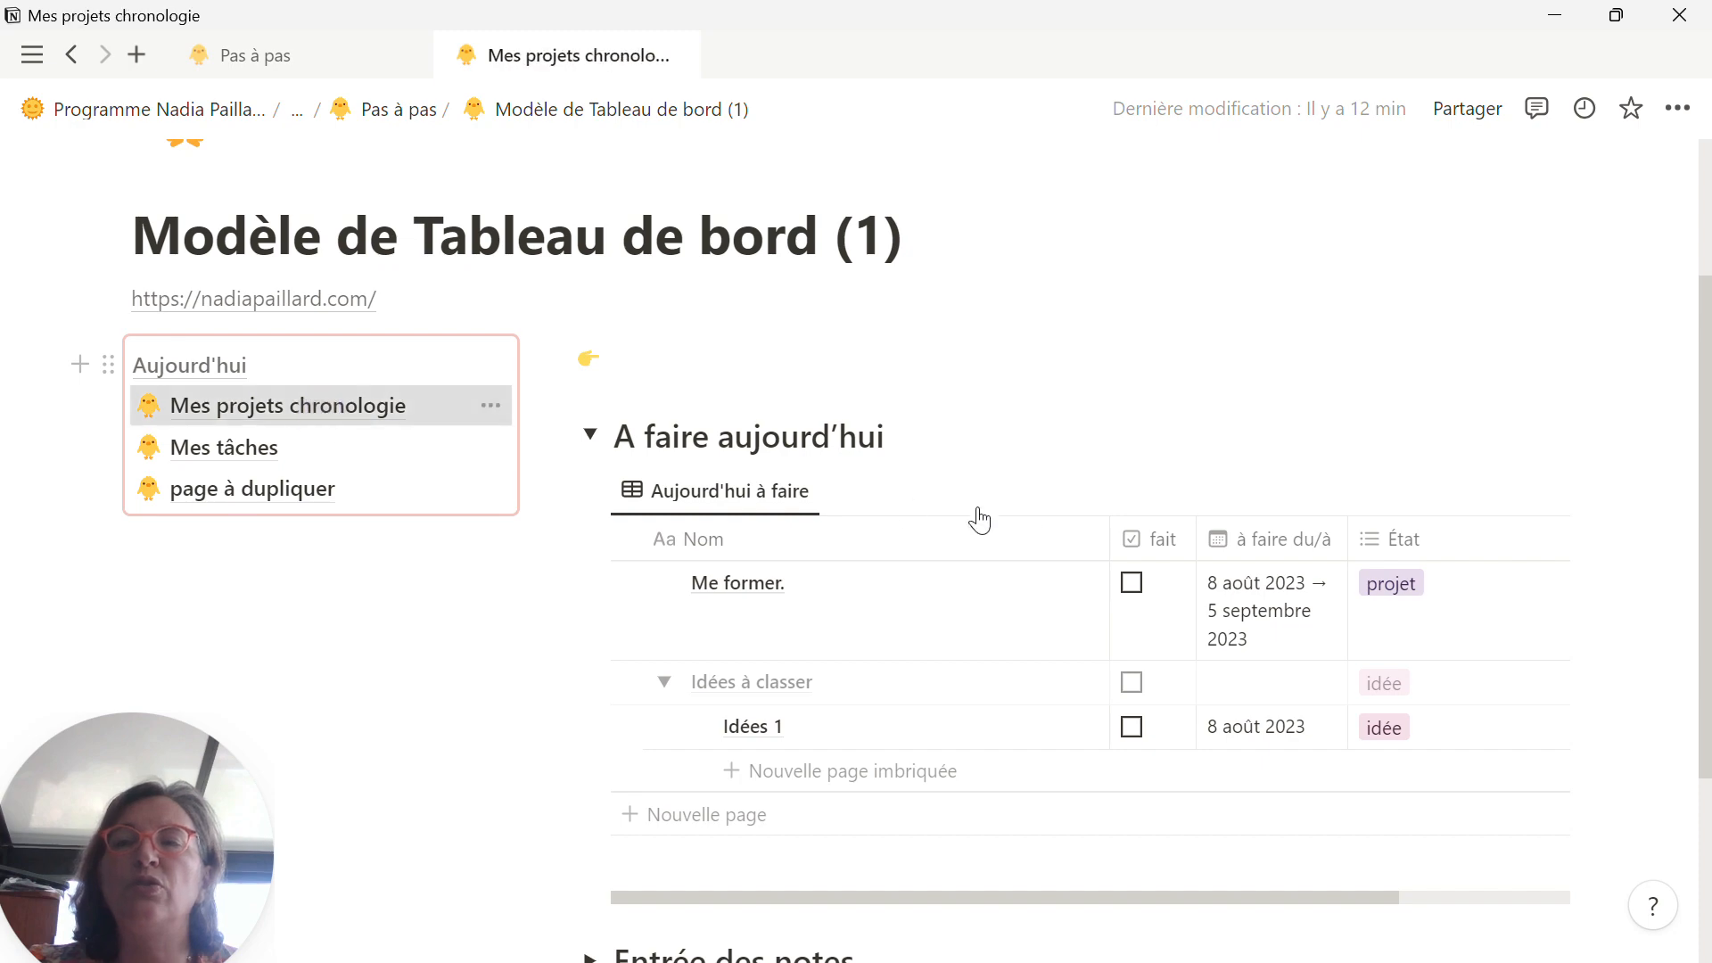
Step: Check the nested pages of the Idées à classer row in the Projets en attente table
scroll(1171, 598, "down", 5)
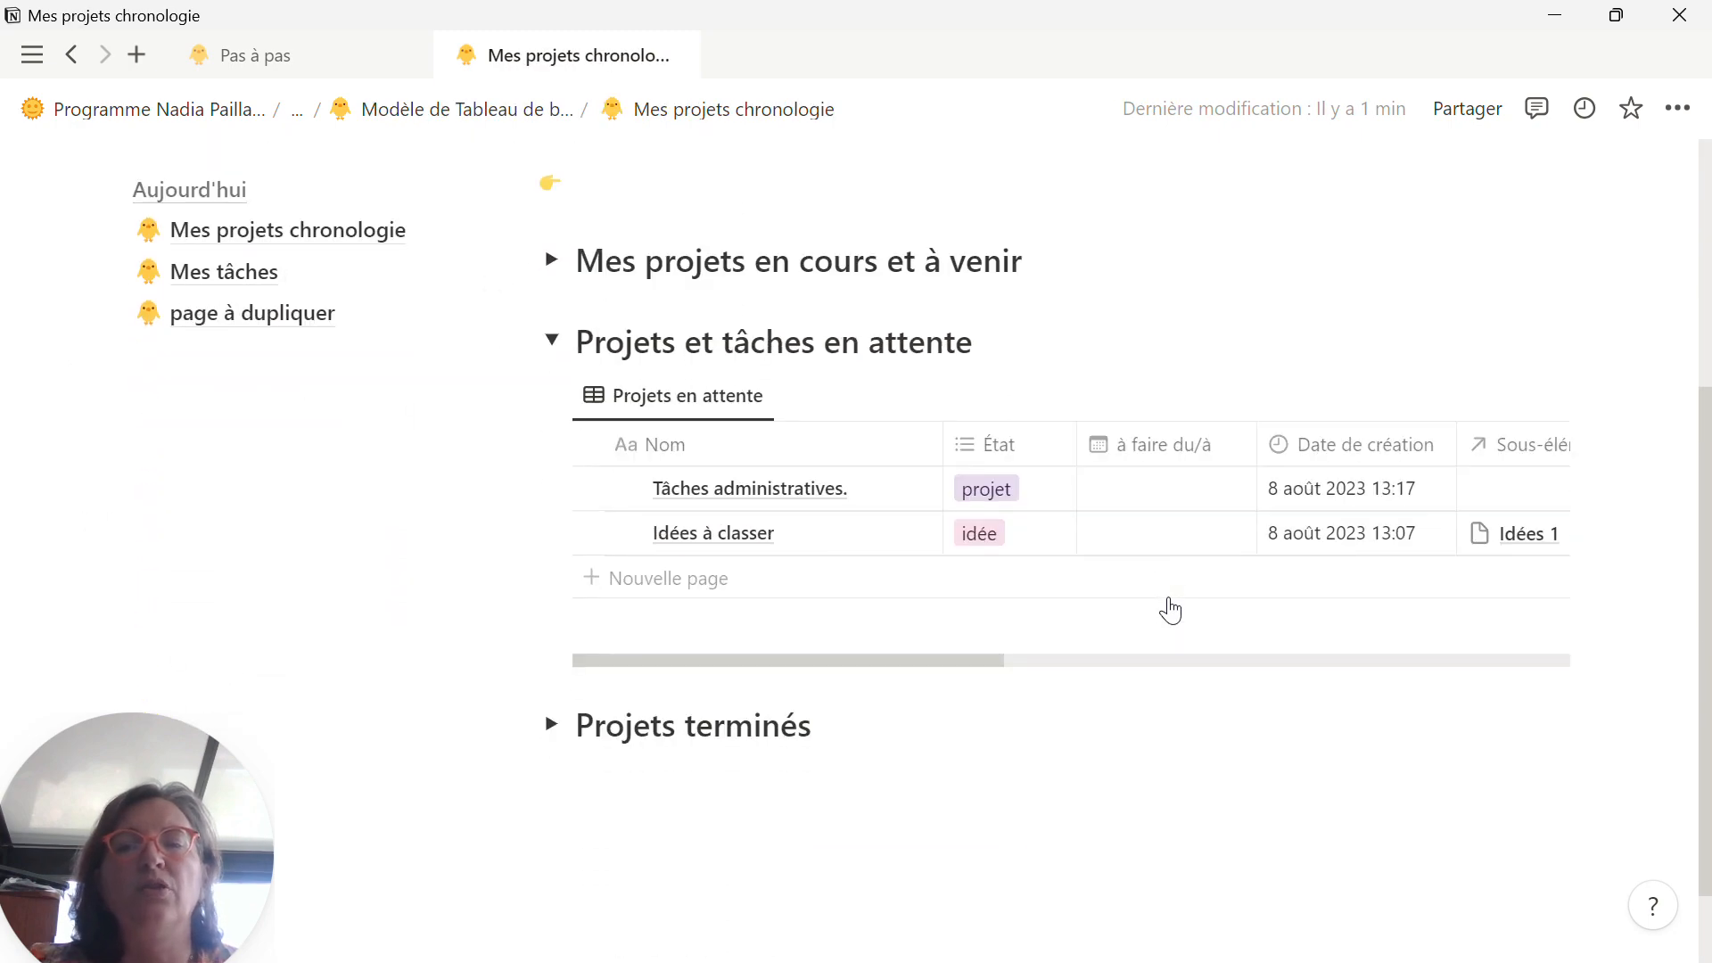
left_click(625, 533)
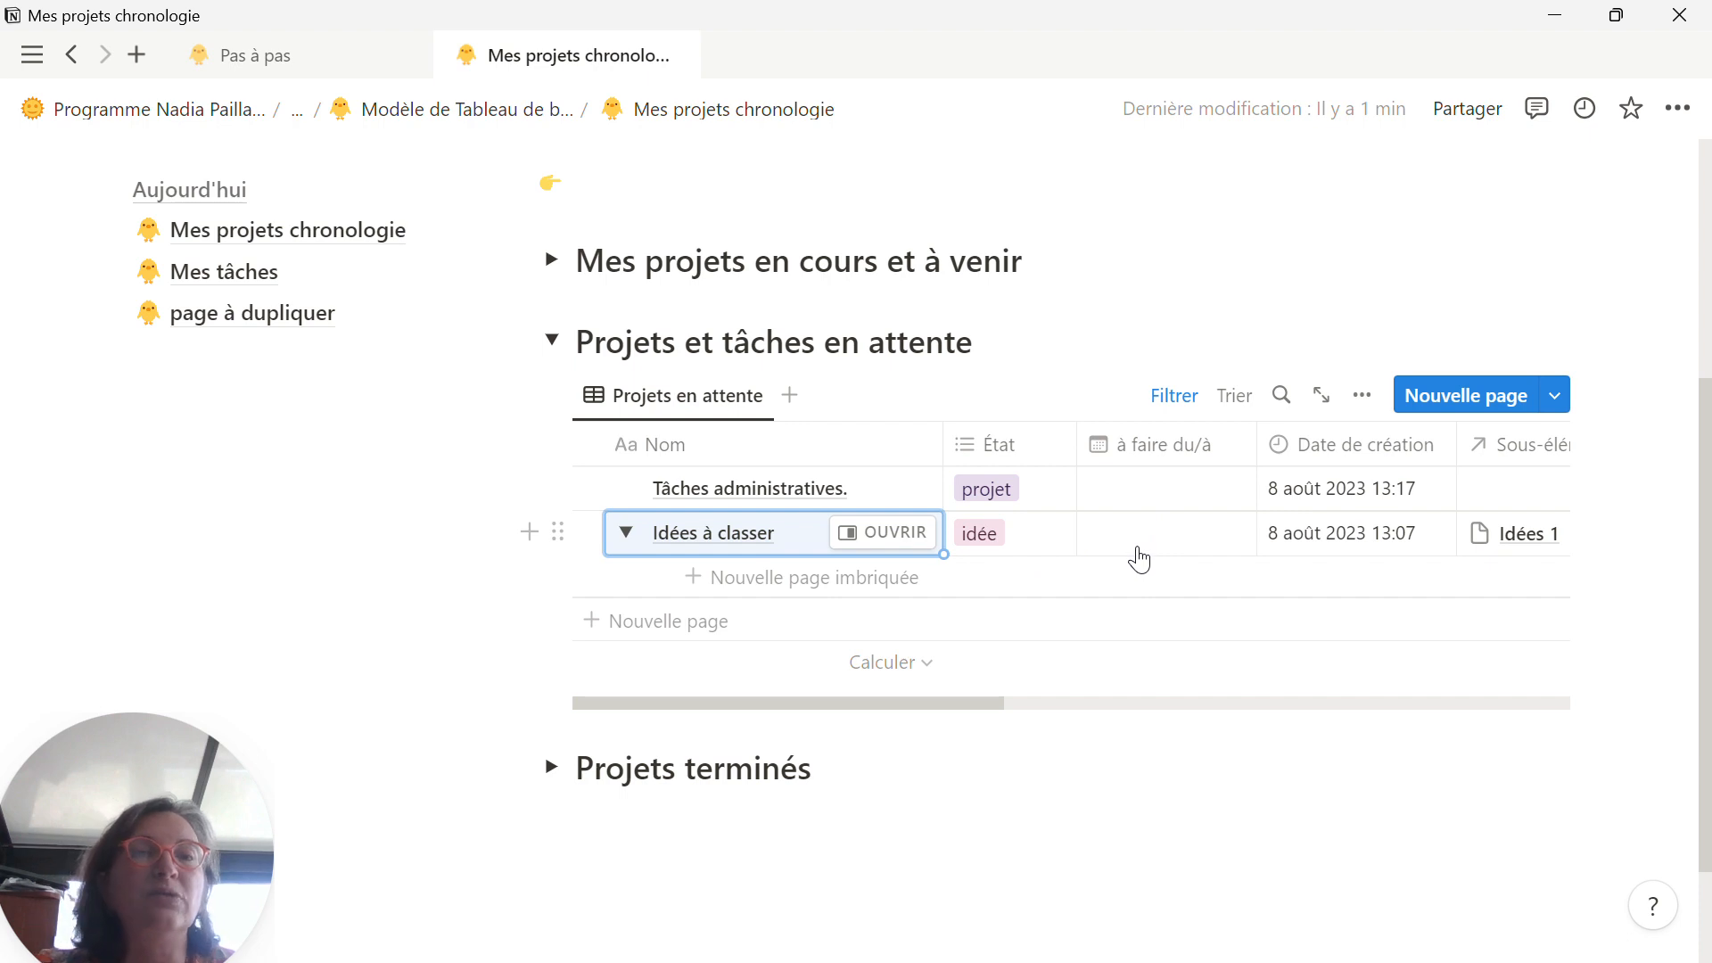
left_click(625, 535)
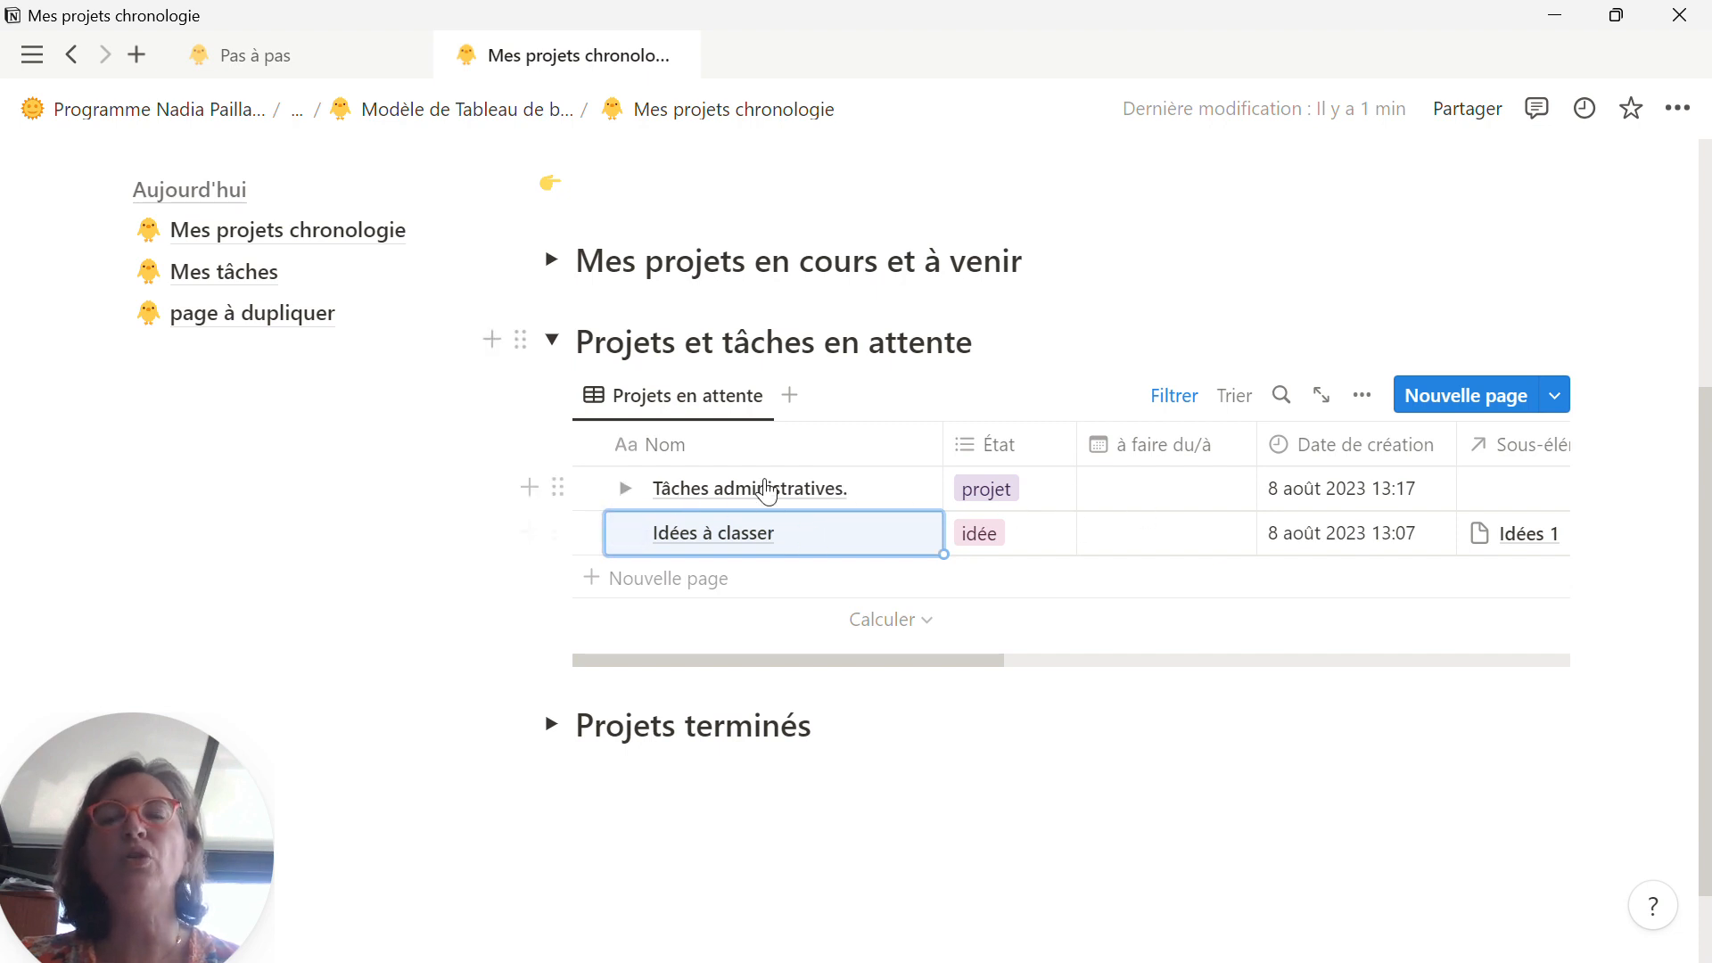
Step: Return to the Modèle de Tableau de bord (1) page and clear the à faire du/à dates of Me former. under A faire aujourd'hui
scroll(730, 467, "up", 3)
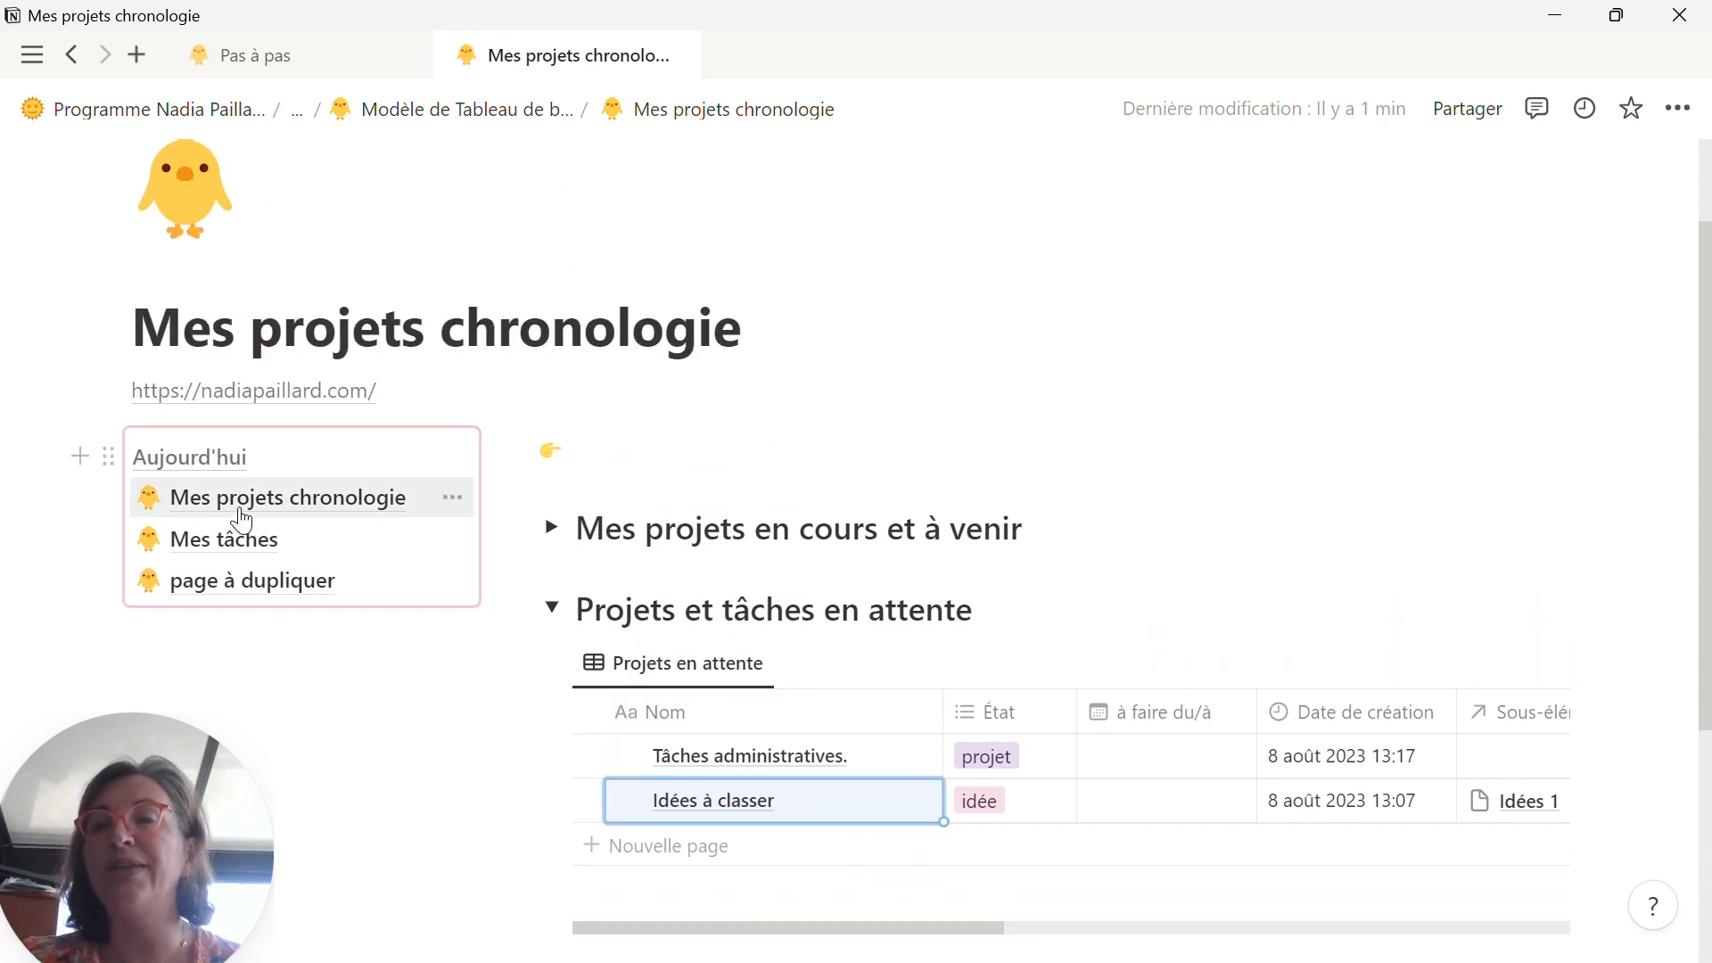
left_click(223, 457)
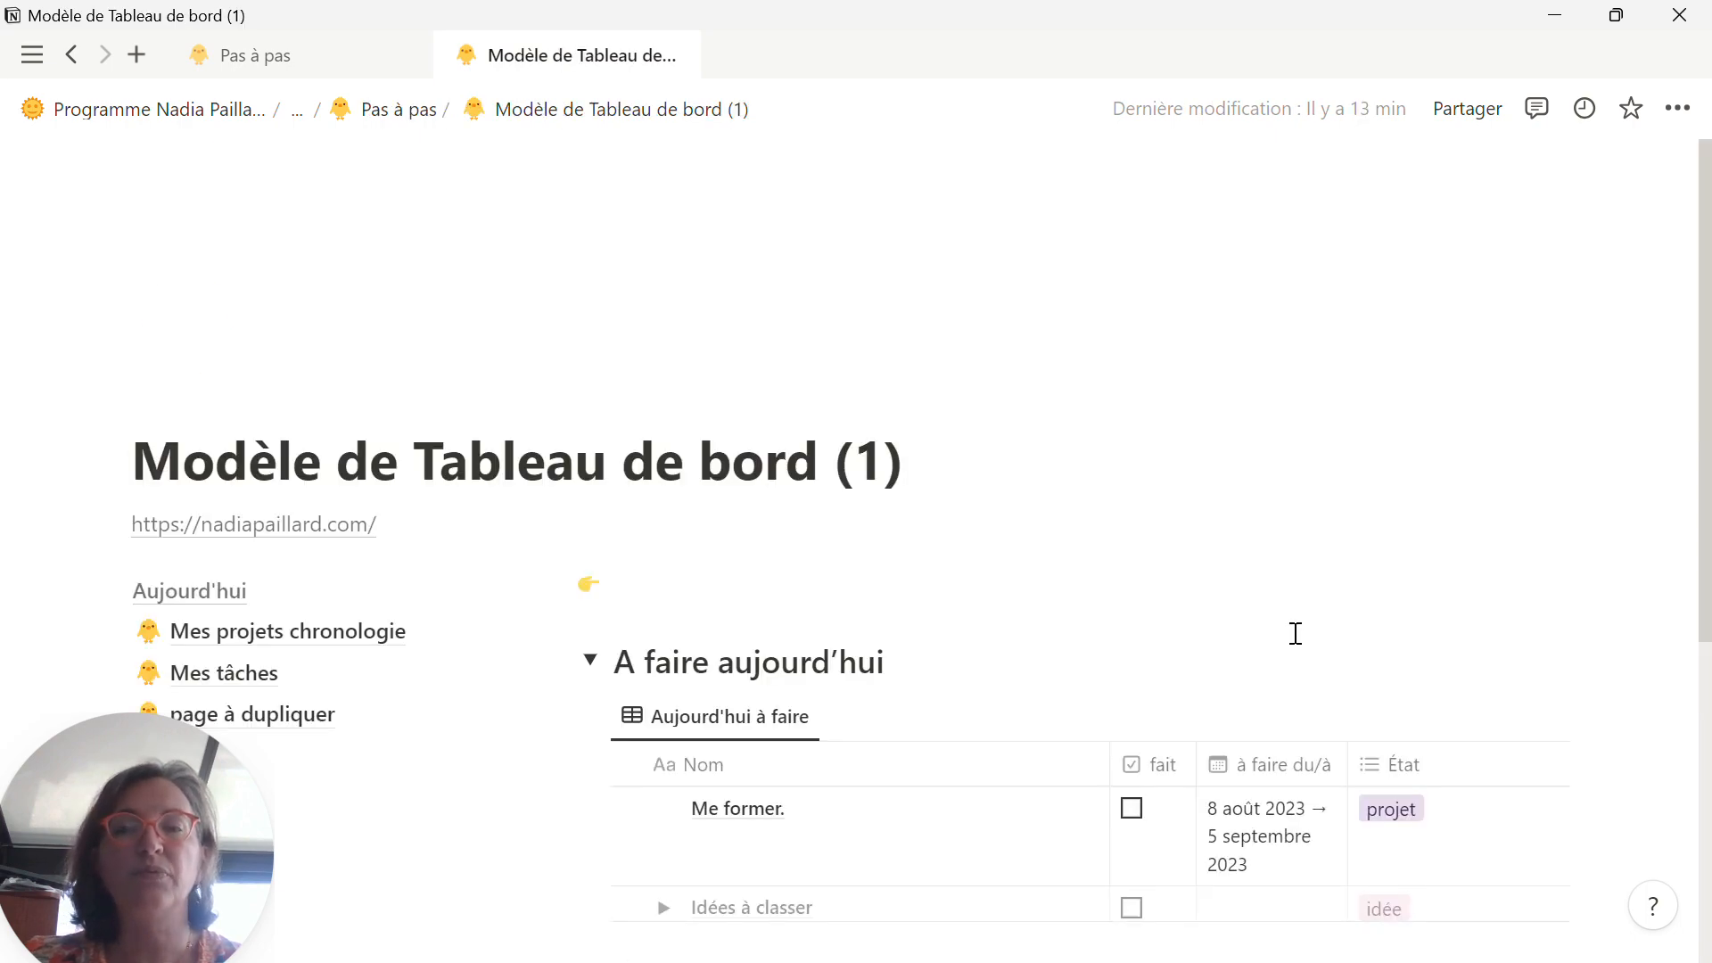
scroll(1296, 633, "down", 5)
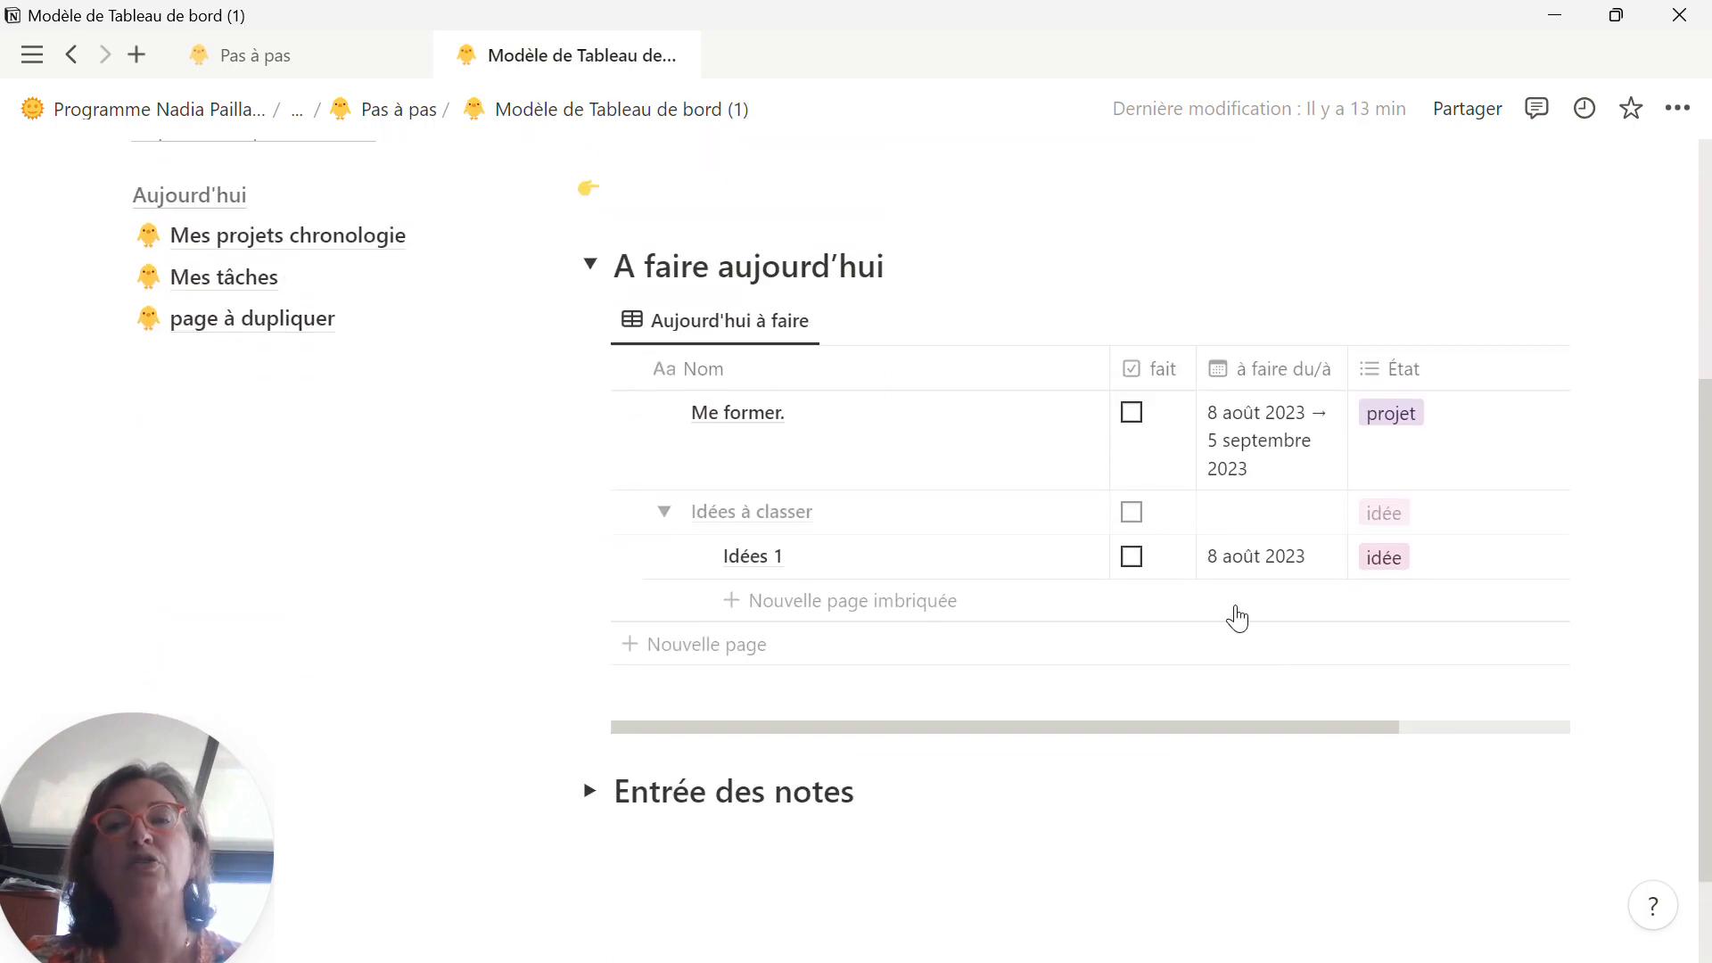
left_click(1313, 450)
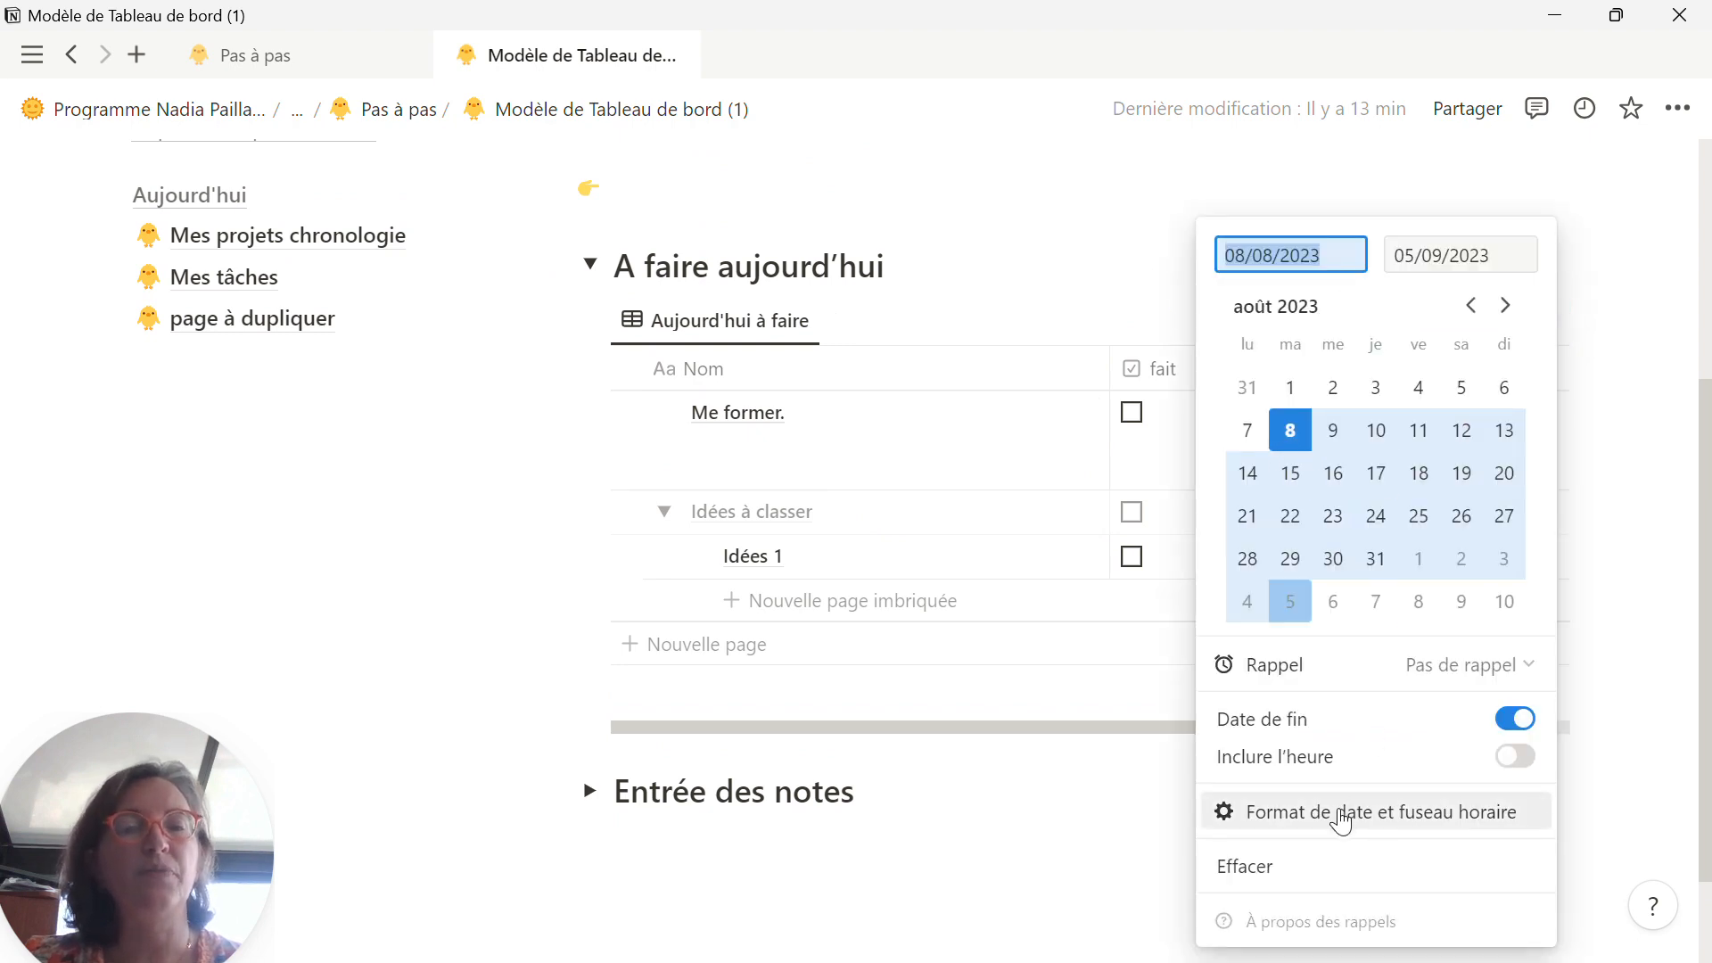
left_click(1284, 874)
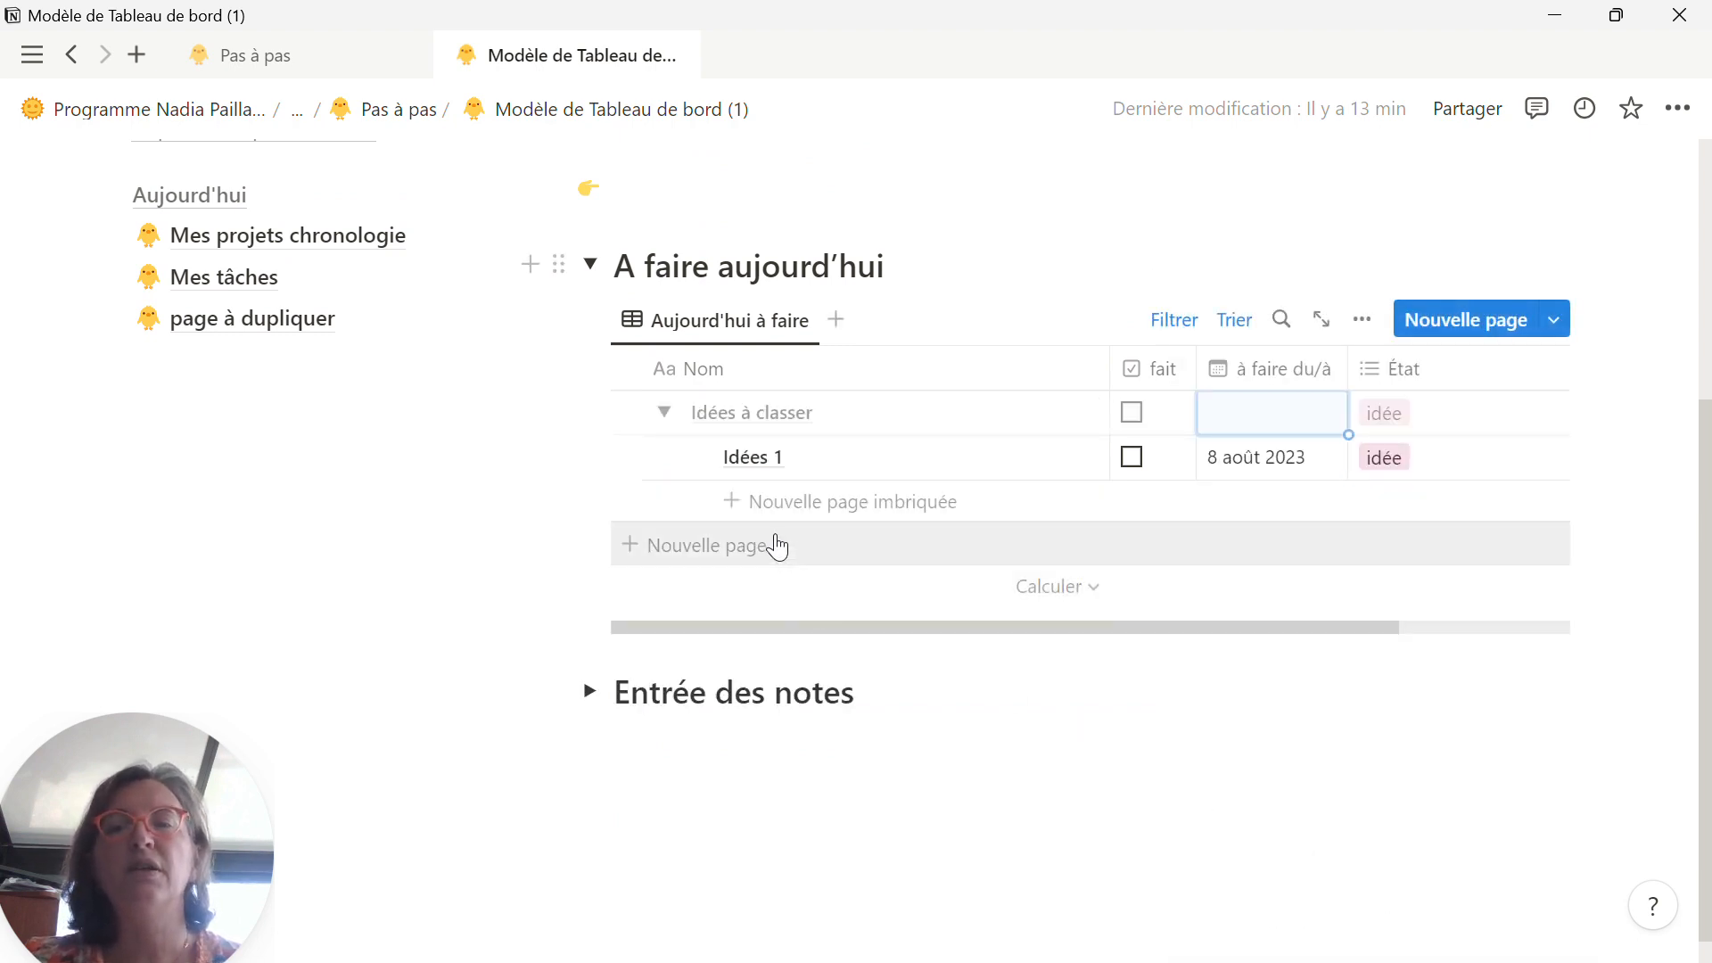
Step: Expand the Entrée des notes section and check the nested pages of the Me former. row
scroll(780, 549, "down", 1)
left_click(589, 658)
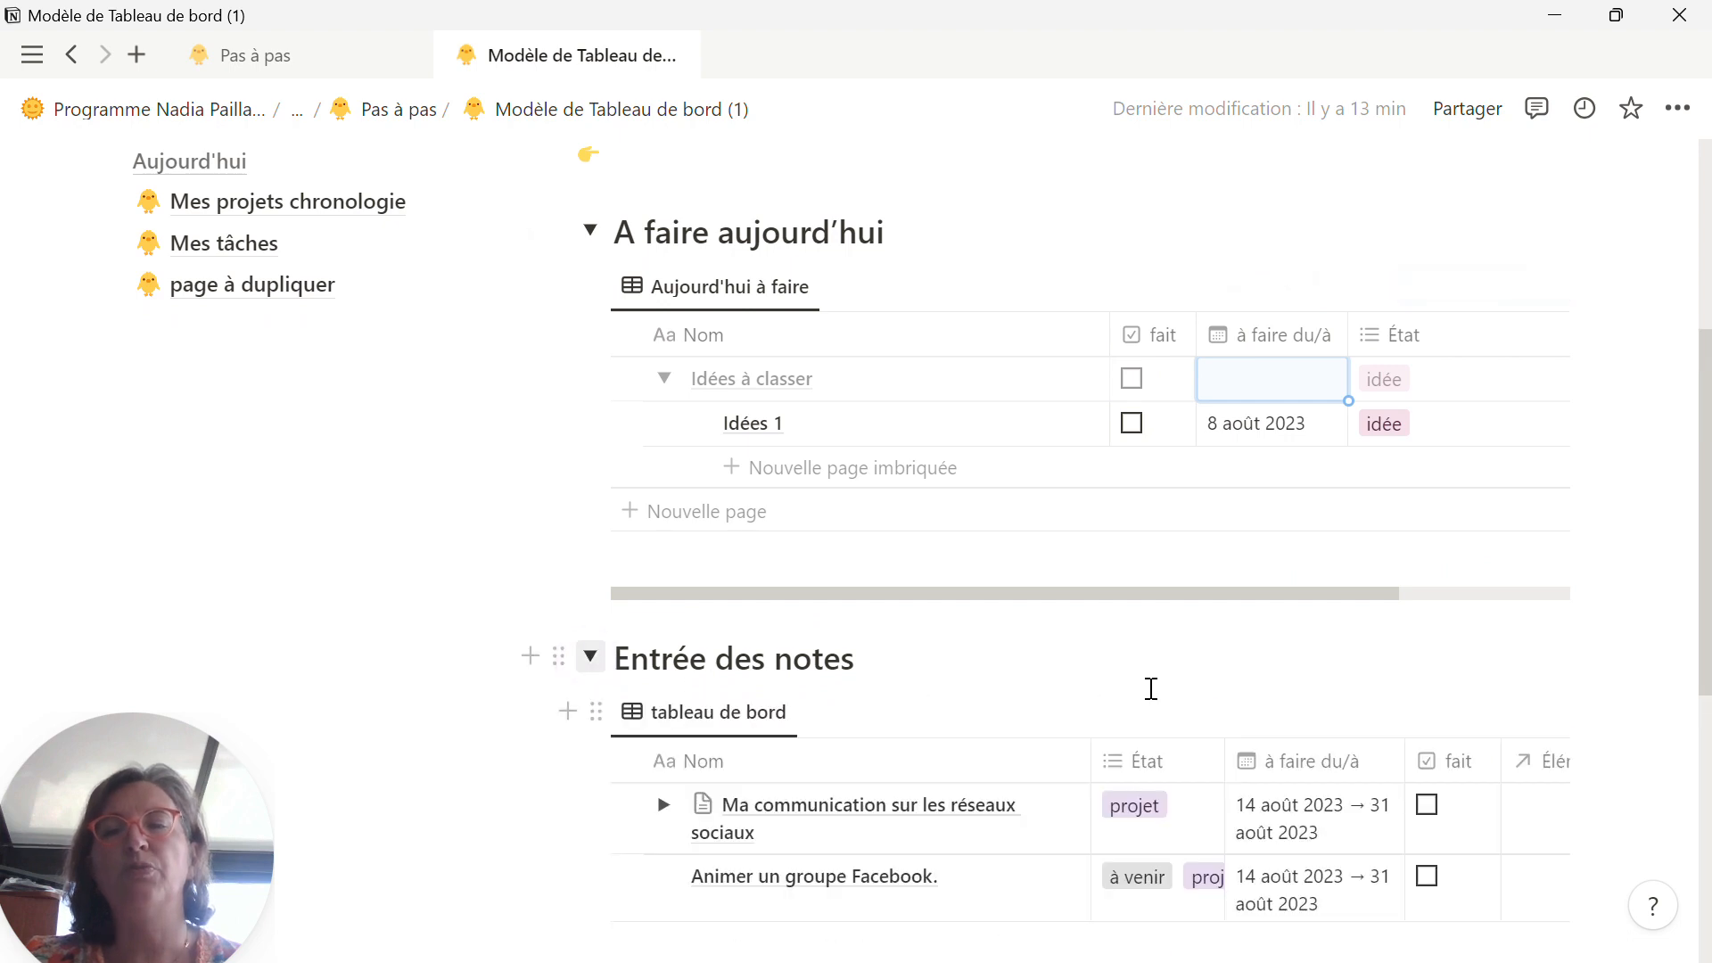
scroll(1150, 692, "down", 5)
scroll(1150, 697, "up", 3)
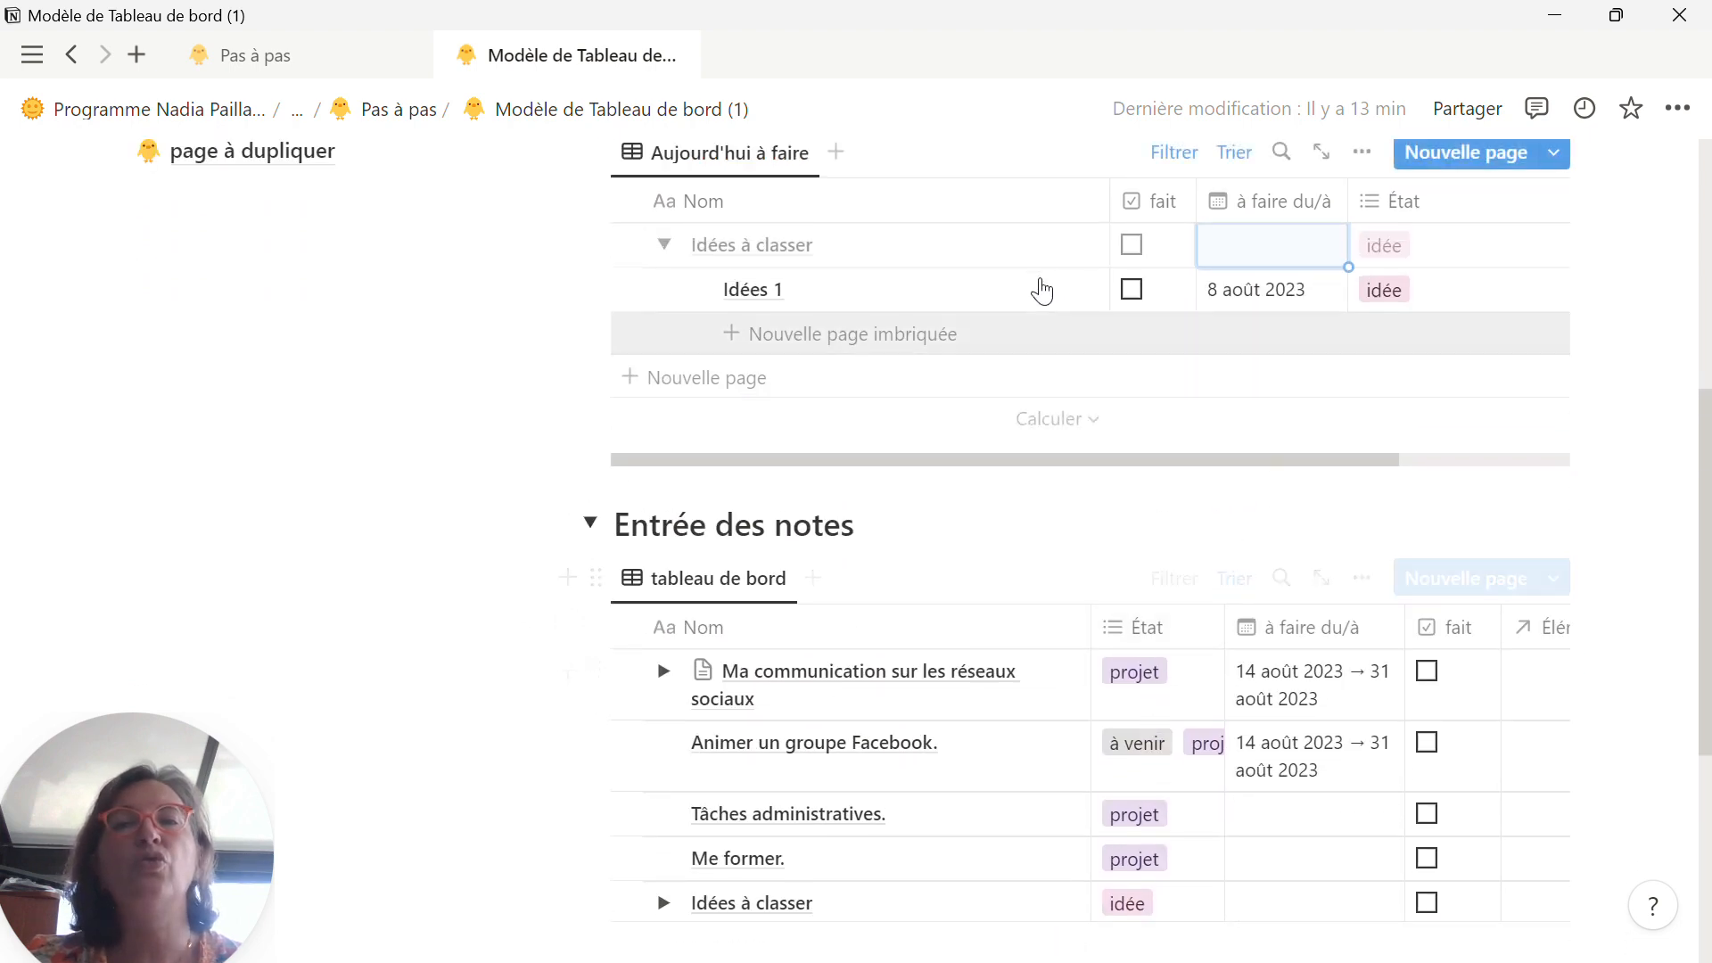
scroll(1150, 500, "up", 3)
scroll(1025, 625, "down", 9)
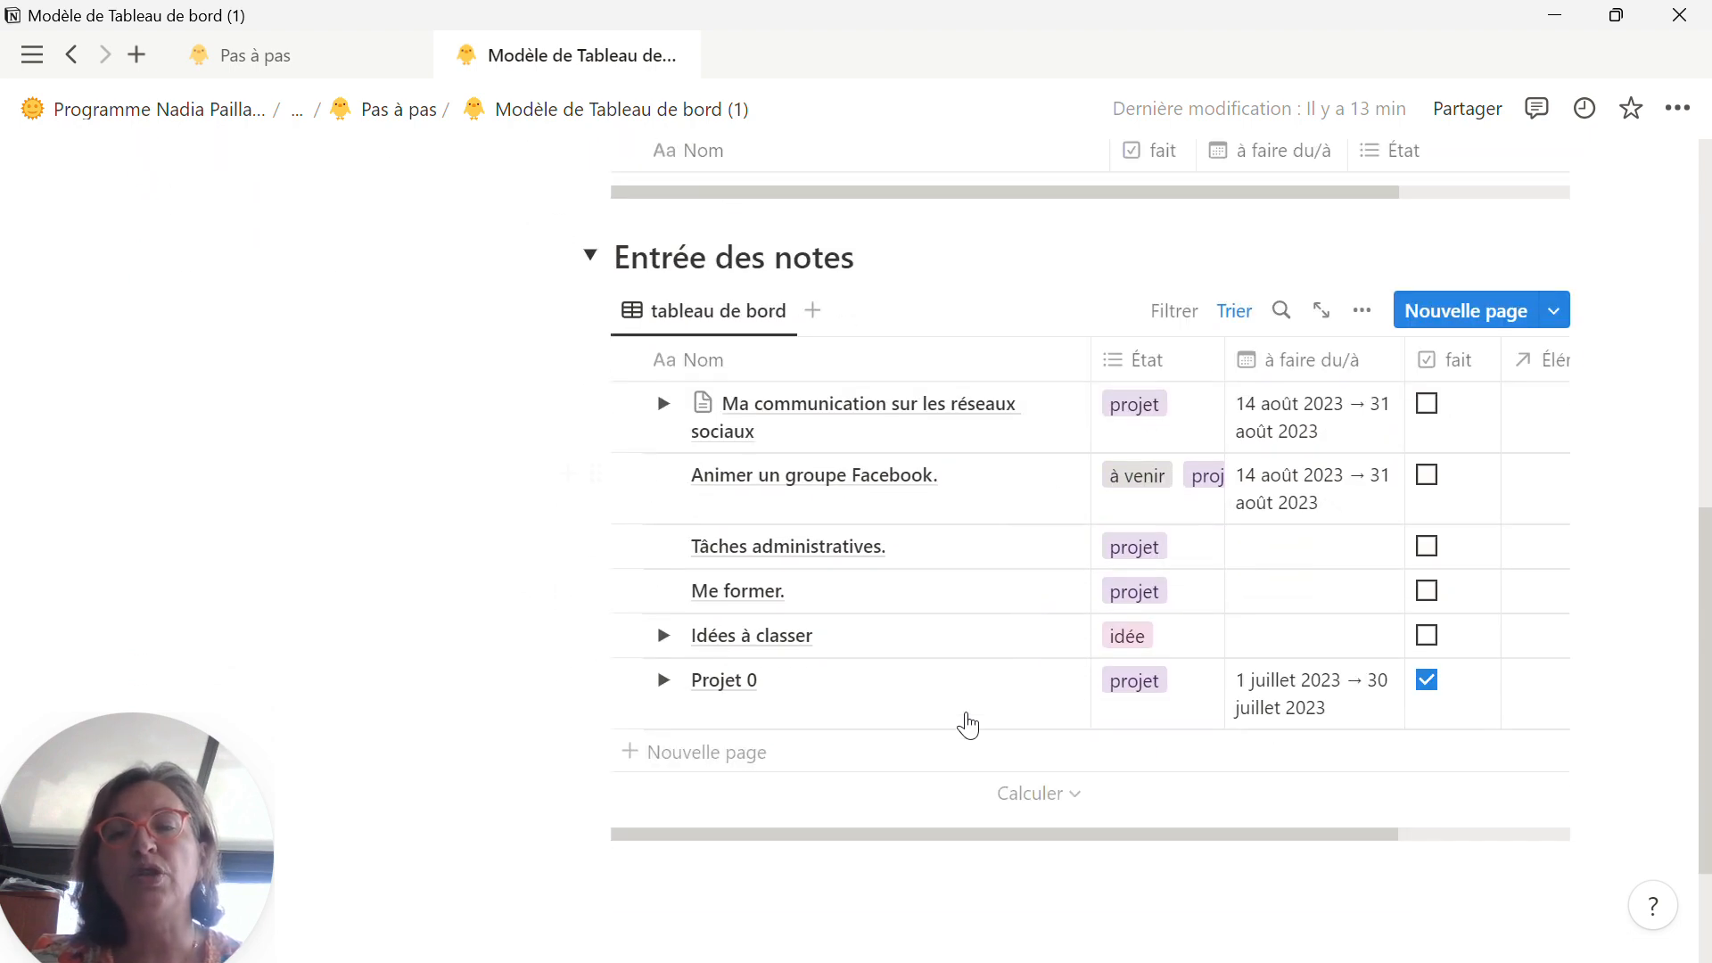
left_click(663, 590)
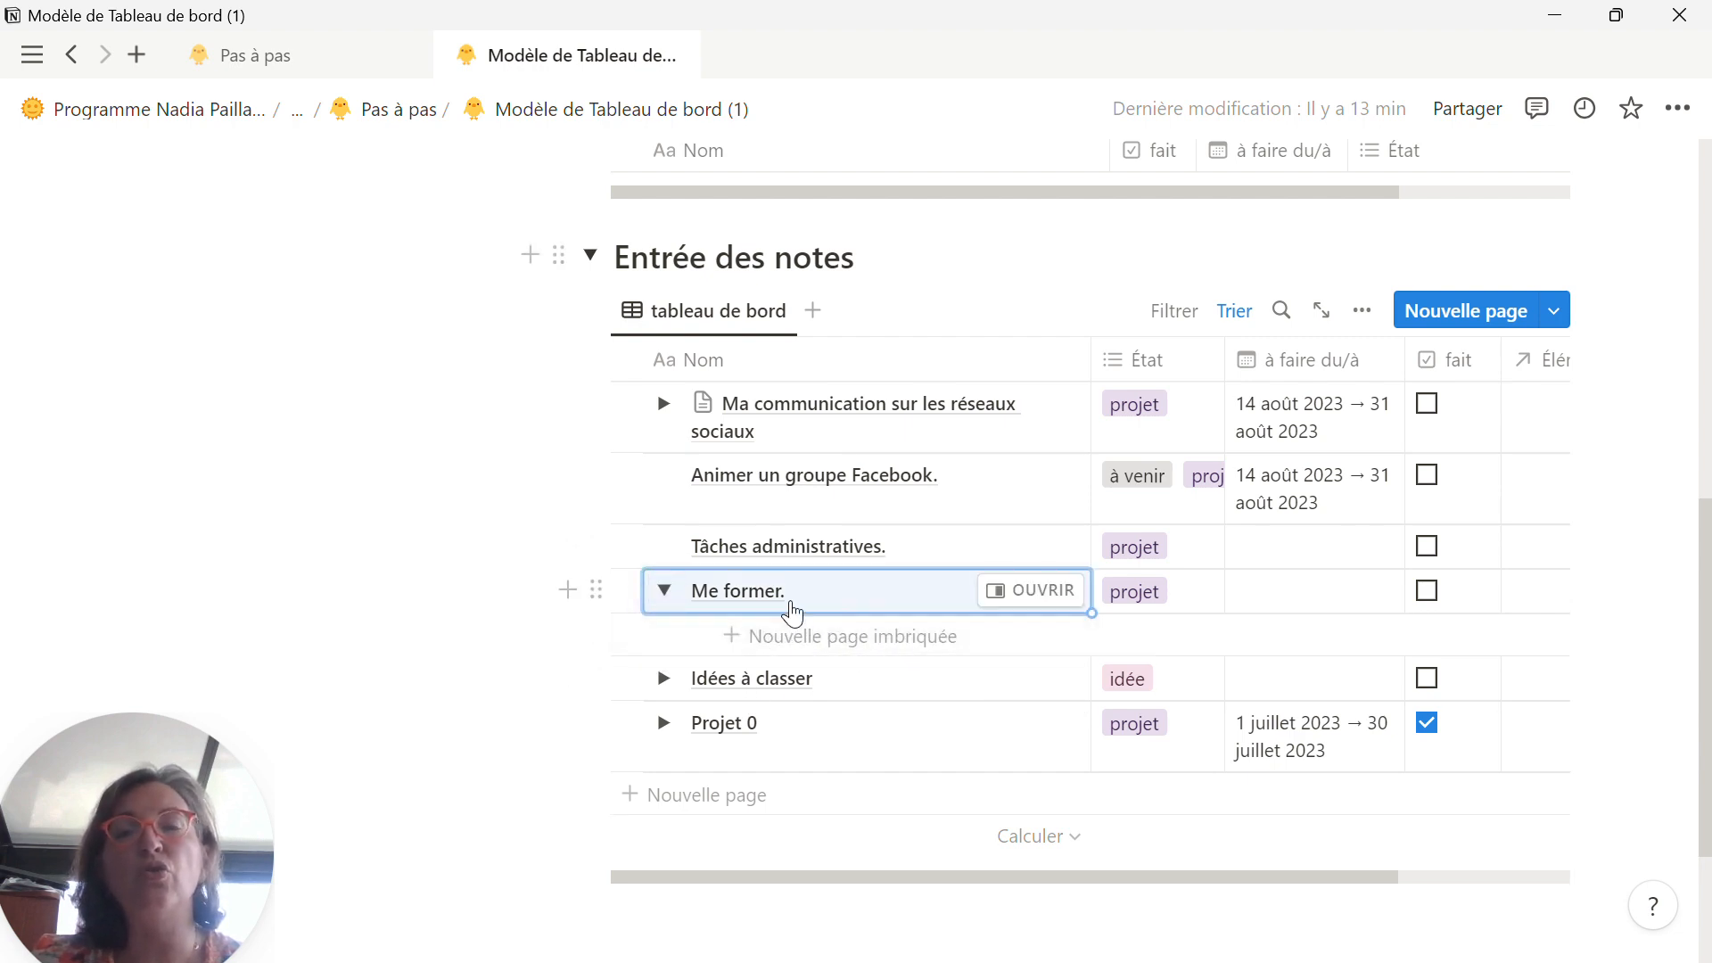
Step: Compare the A faire aujourd'hui and Entrée des notes tables, and collapse the Entrée des notes section
scroll(1154, 589, "up", 7)
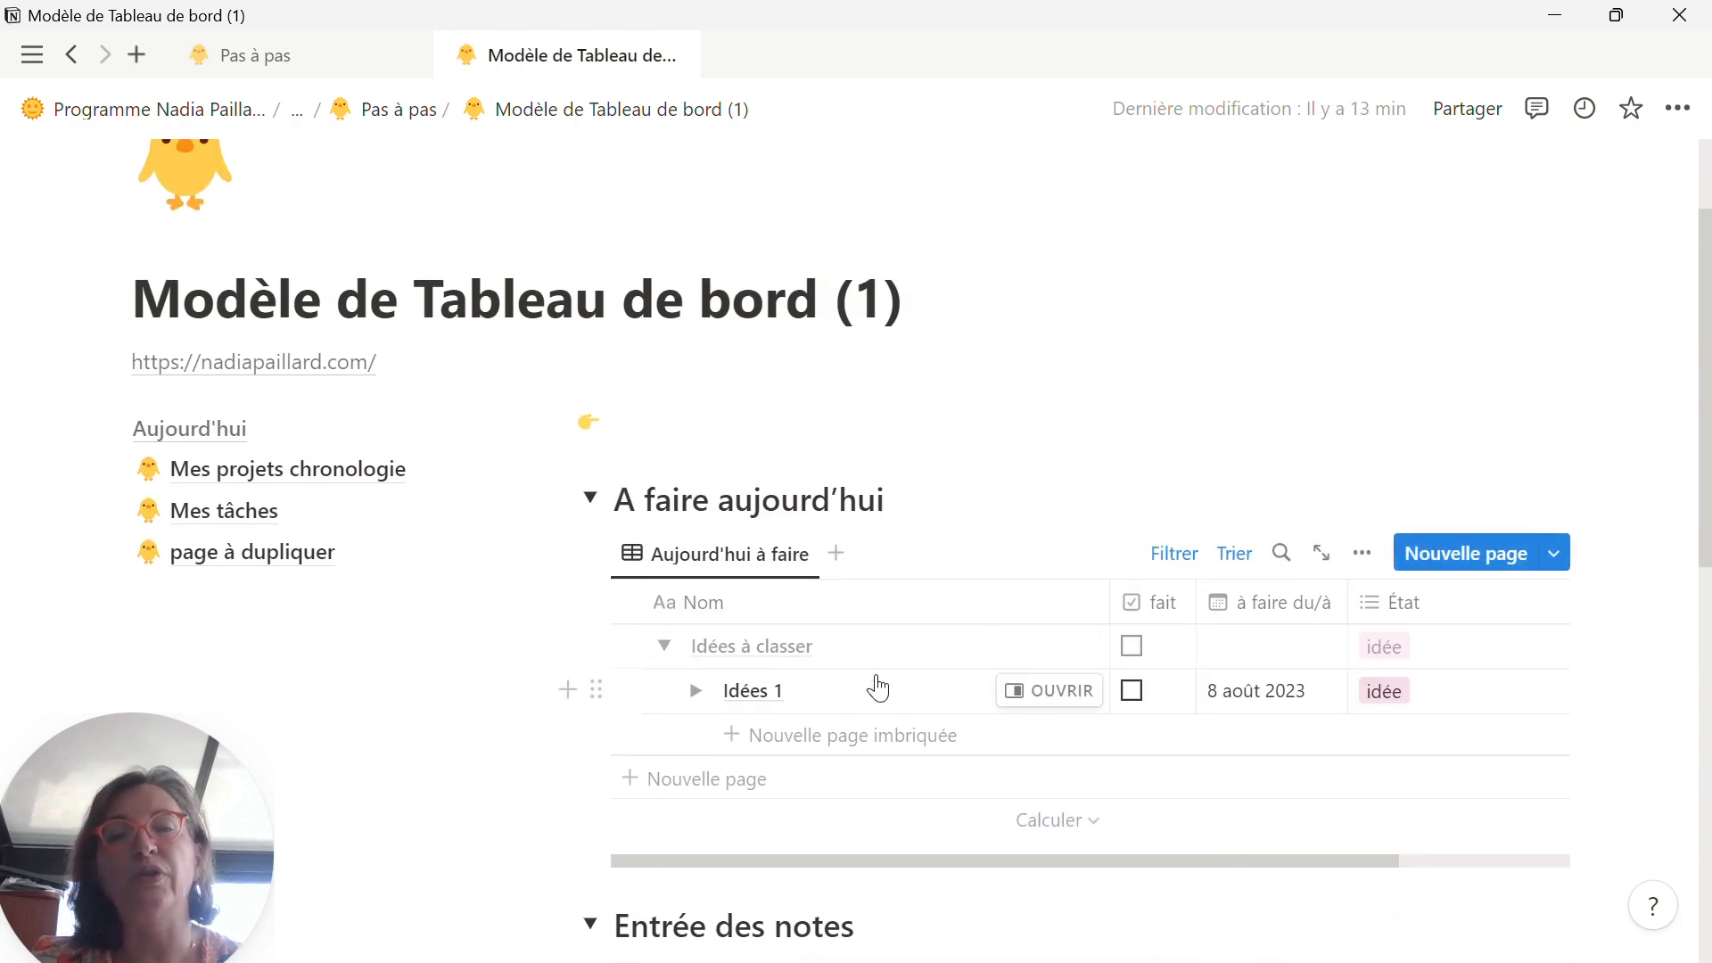
scroll(877, 686, "down", 3)
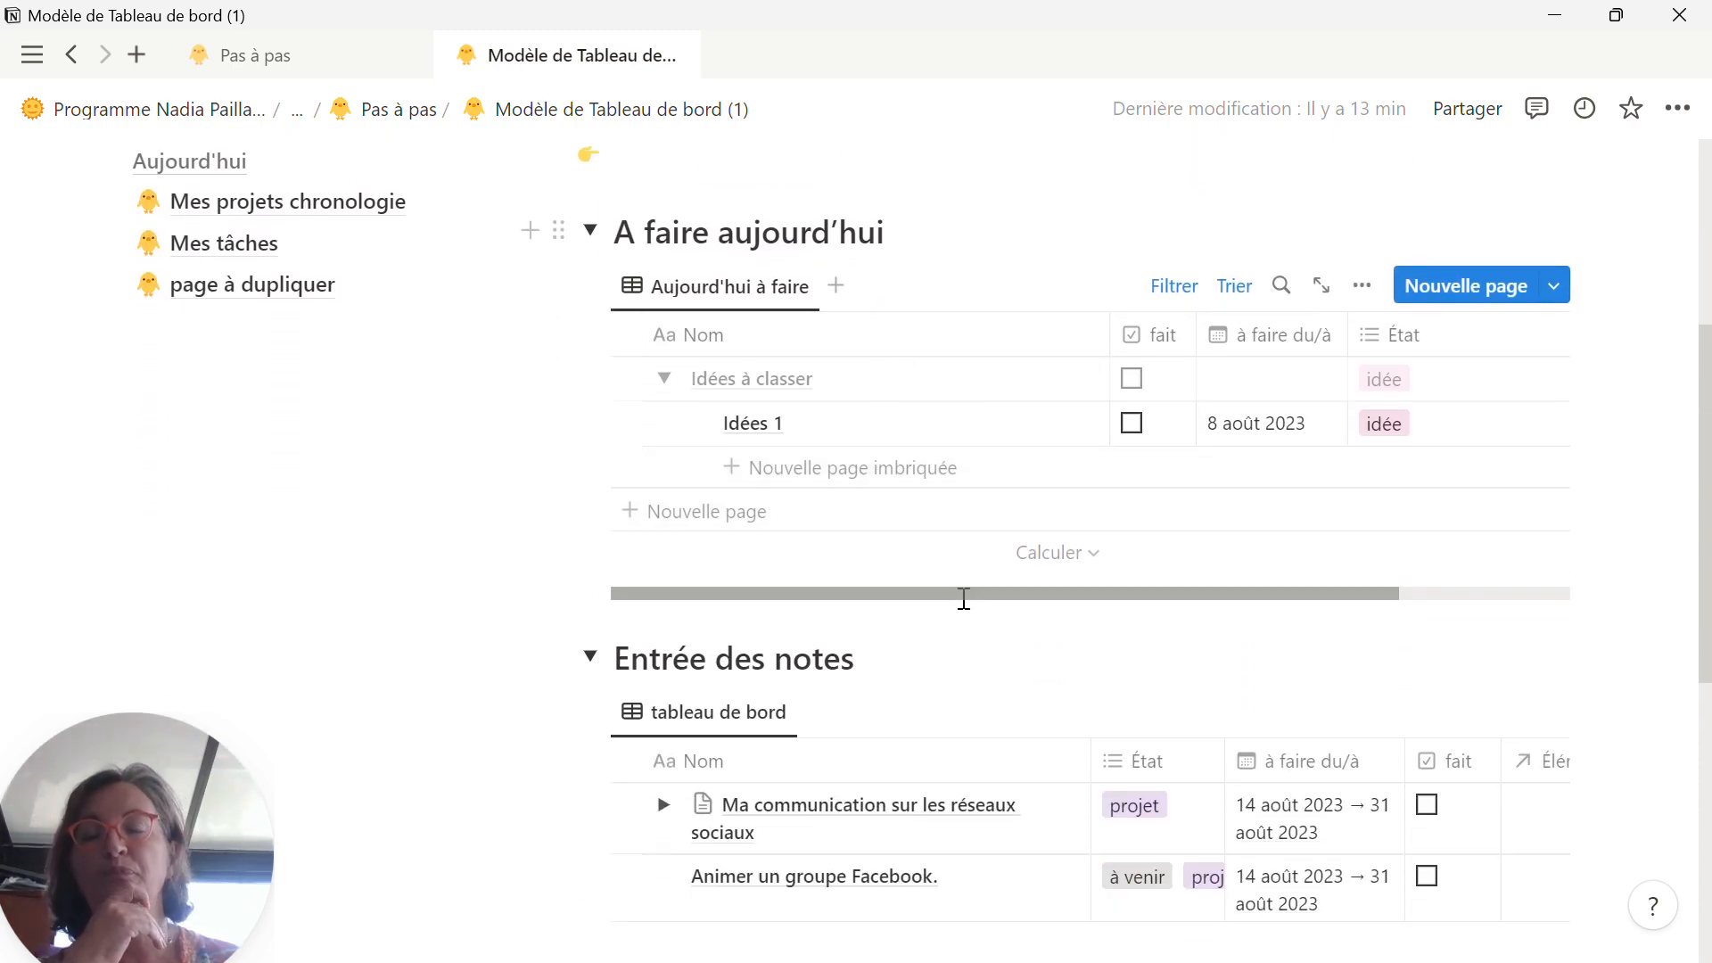
scroll(963, 598, "down", 5)
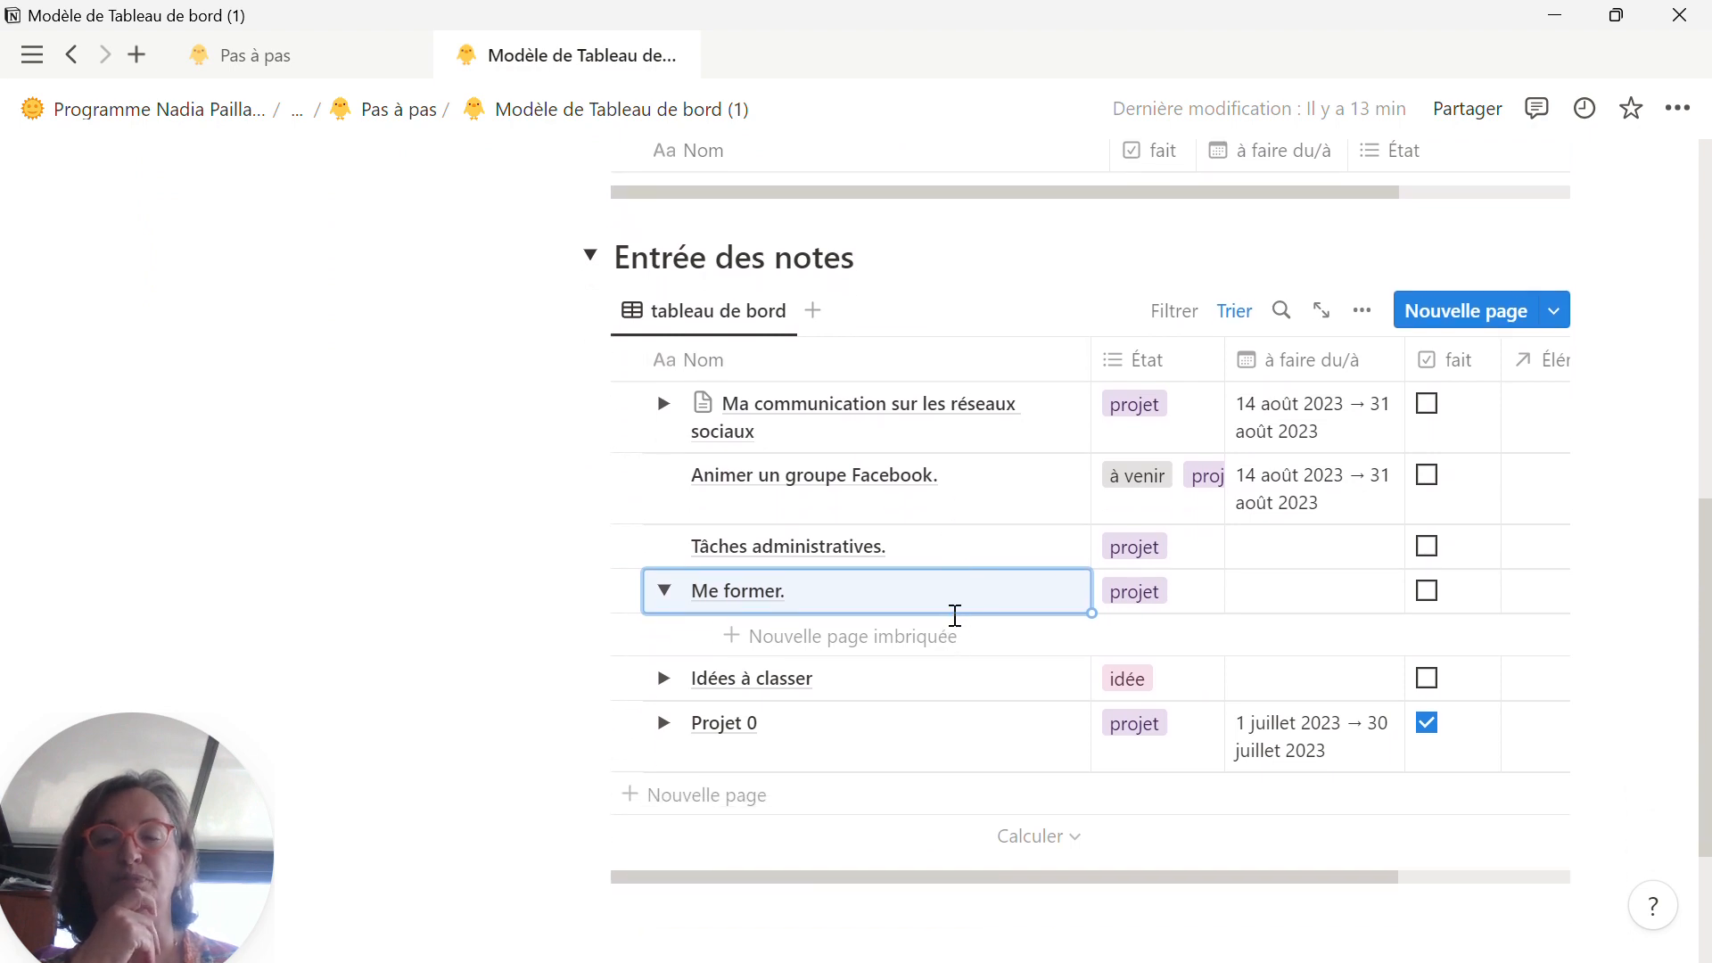
scroll(955, 616, "down", 2)
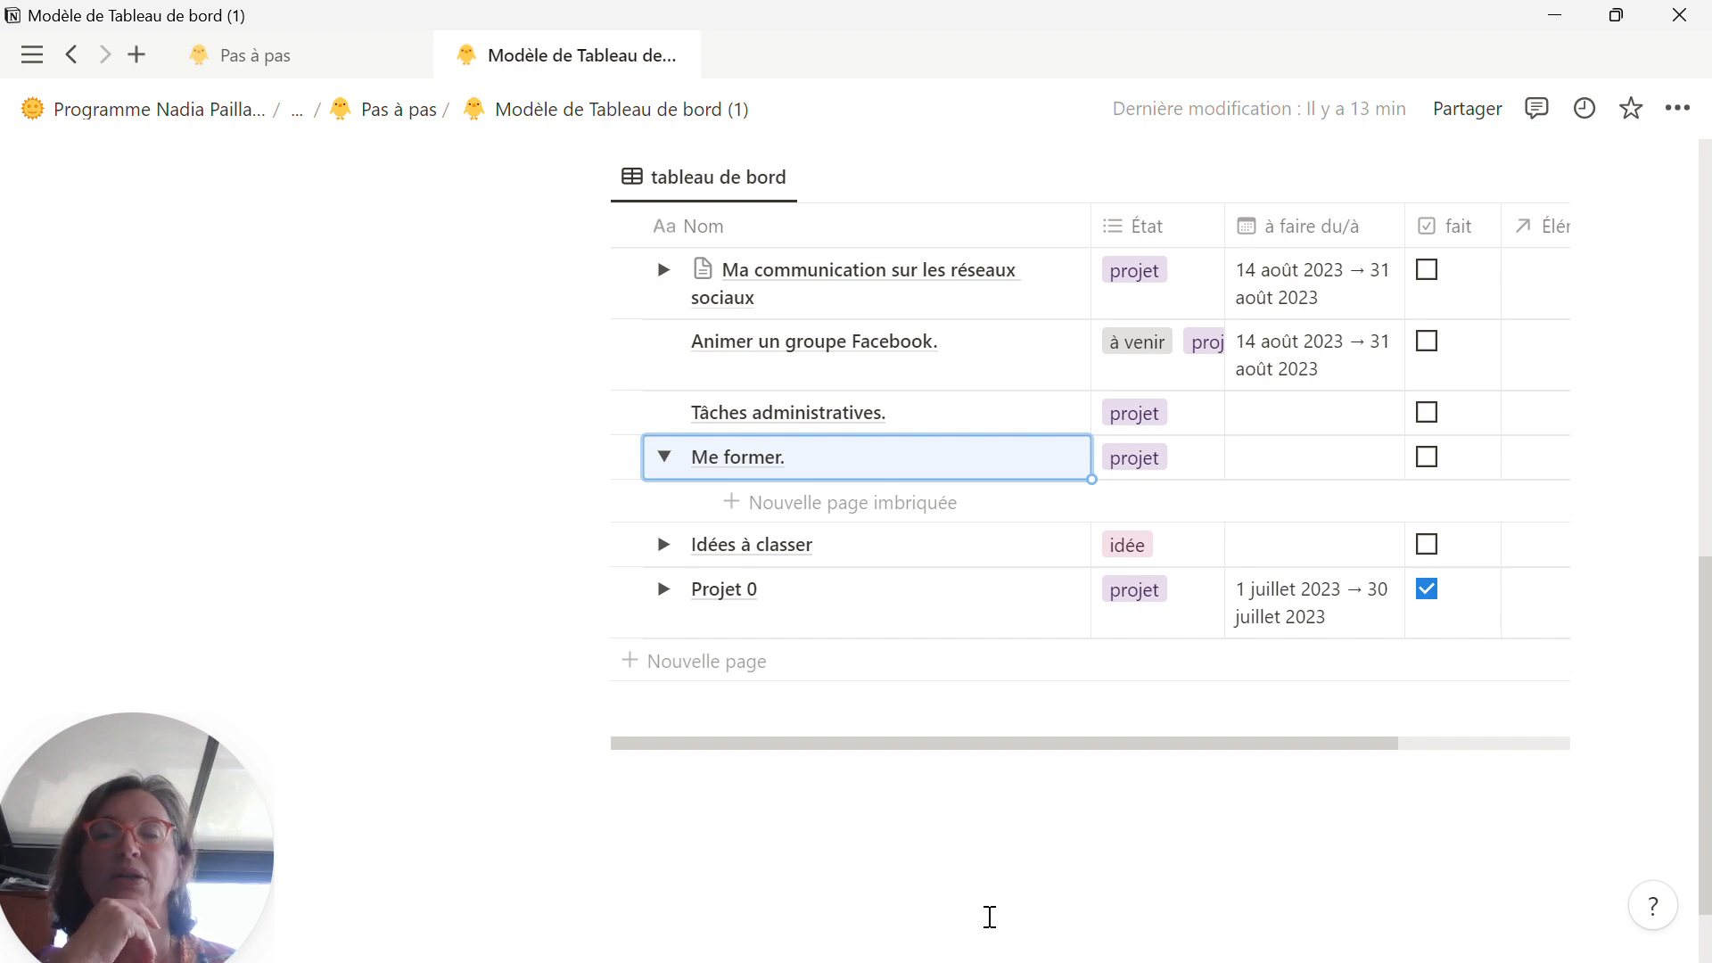
scroll(990, 916, "up", 4)
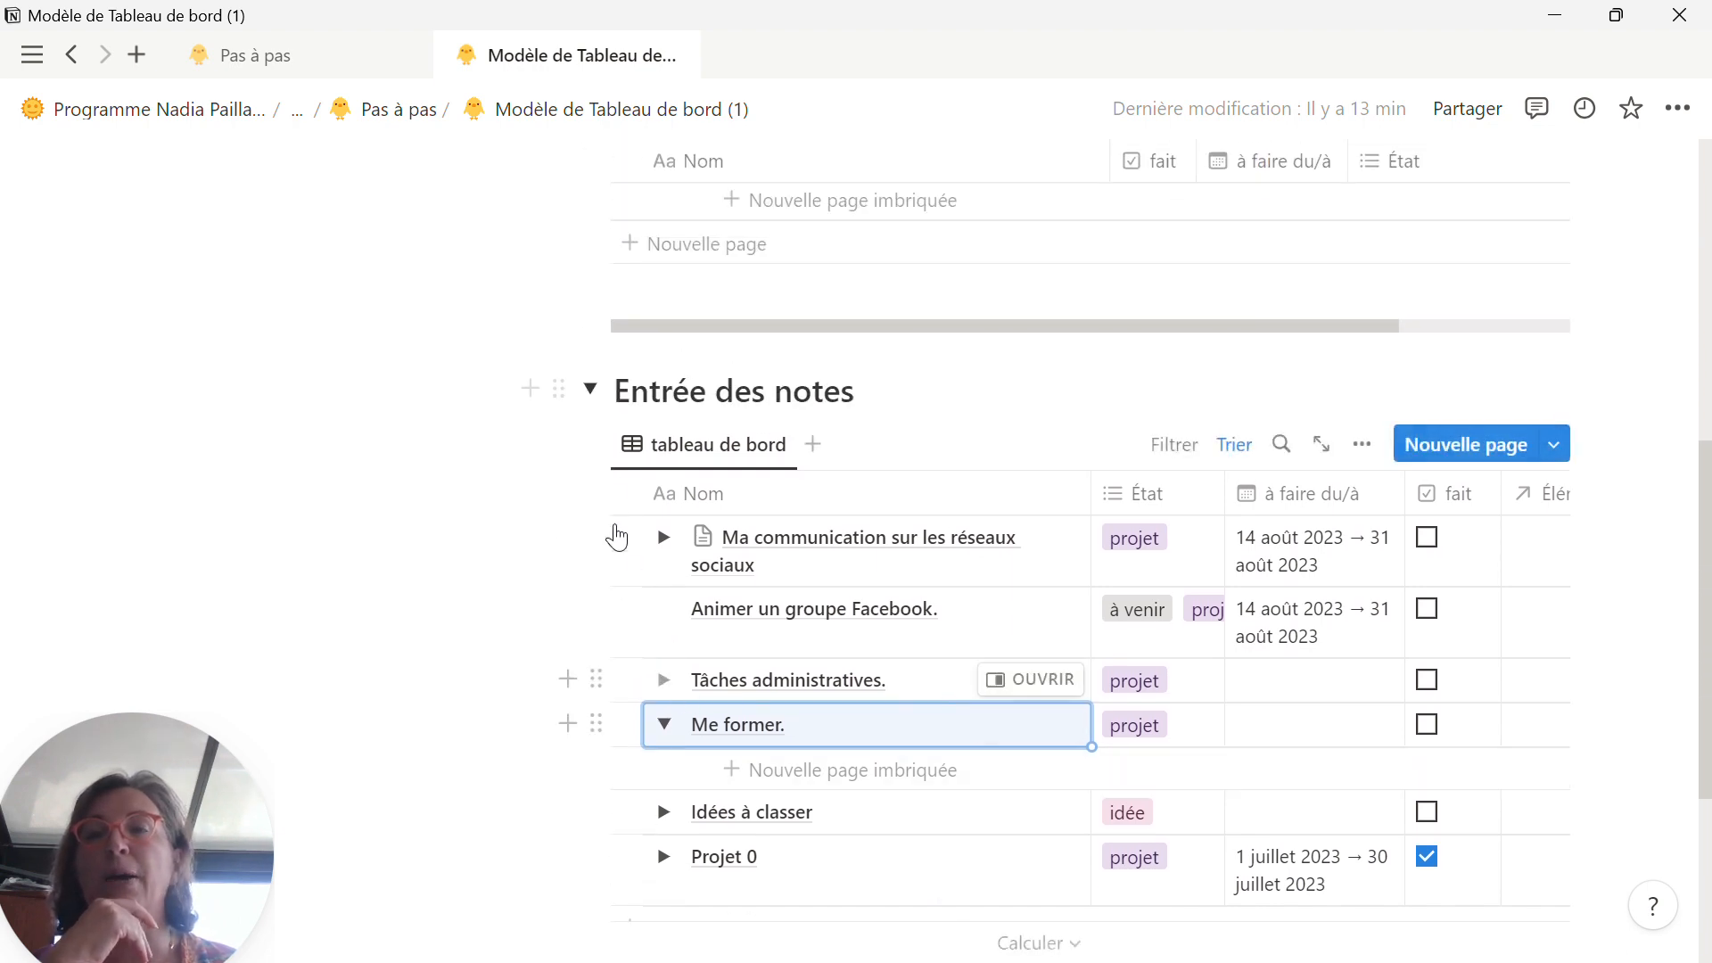
left_click(591, 391)
scroll(650, 466, "up", 2)
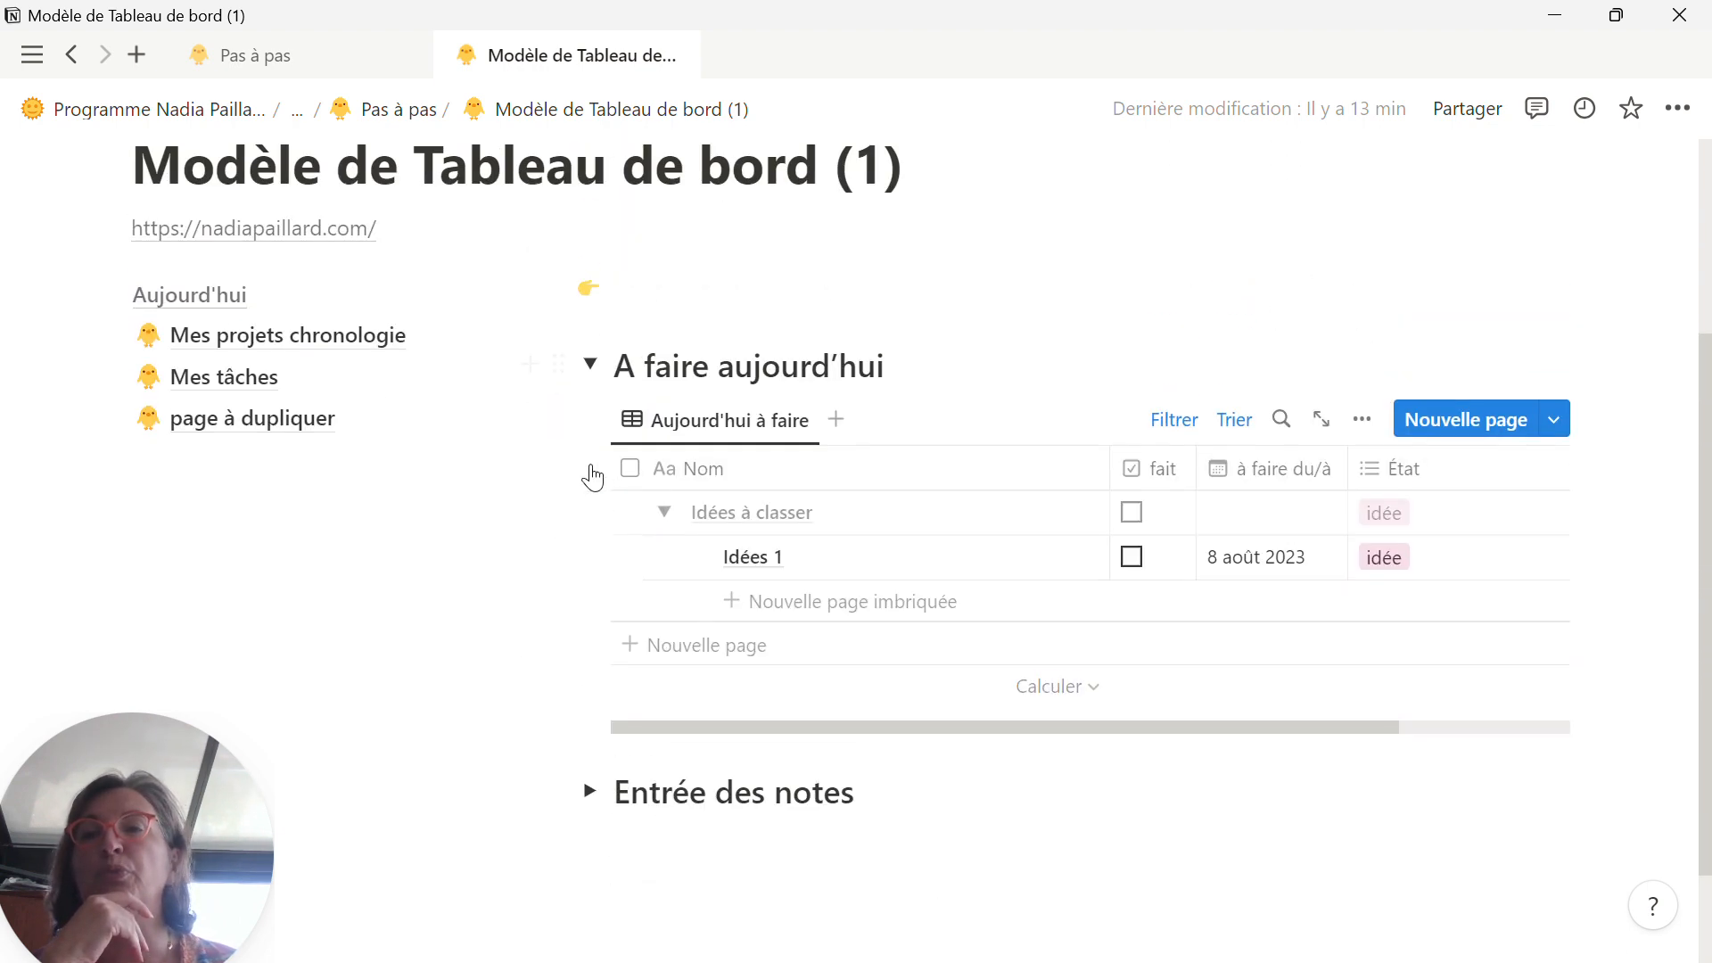